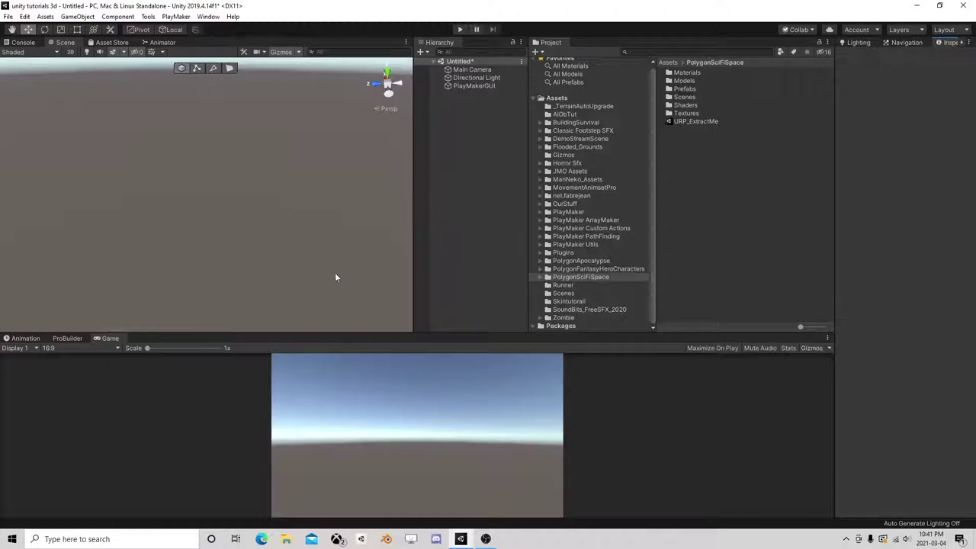
Expand the PolygonSciFiSpace folder and open a widened Lighting panel showing Default-Skybox
right_click_drag(218, 267, 228, 264)
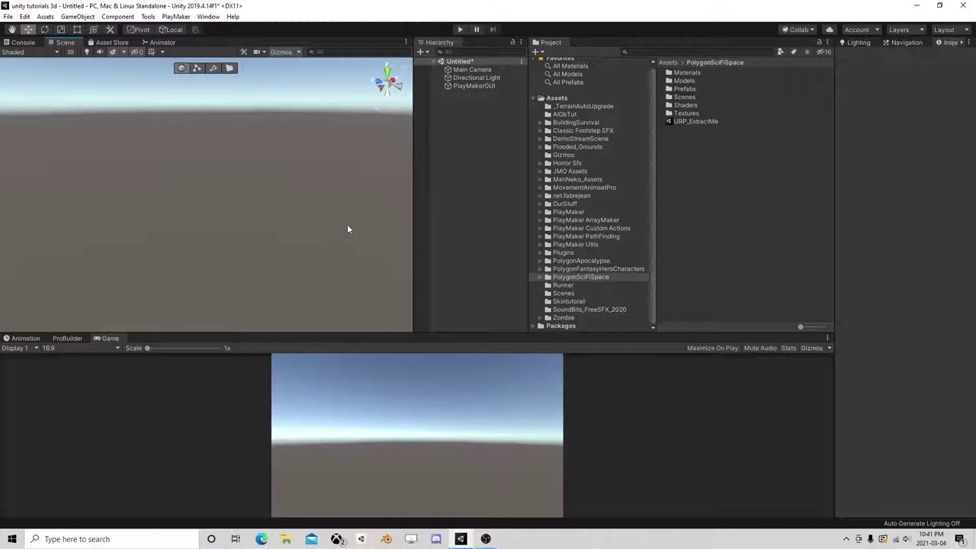
mouse_move(288, 231)
right_mouse_down()
mouse_move(240, 225)
mouse_move(354, 208)
right_mouse_up()
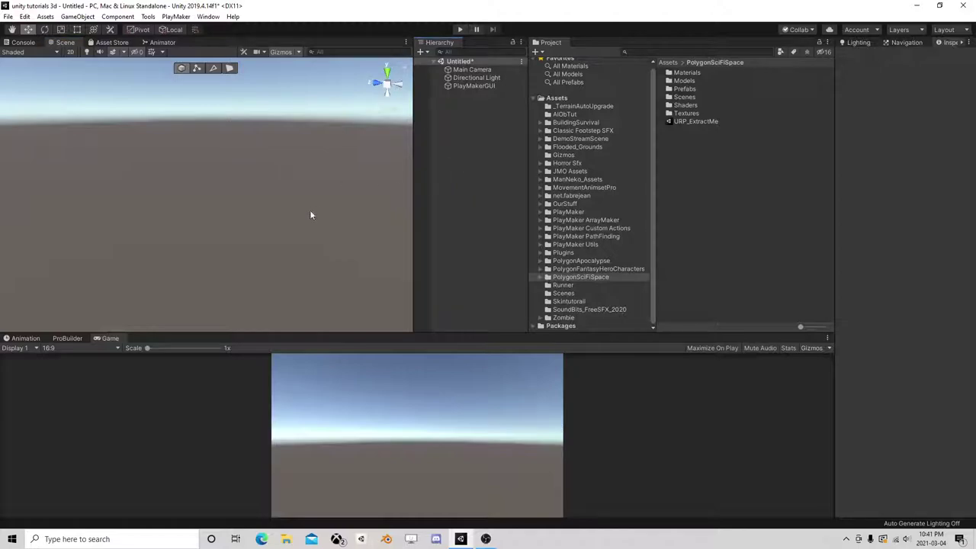
left_click(541, 278)
left_click(540, 276)
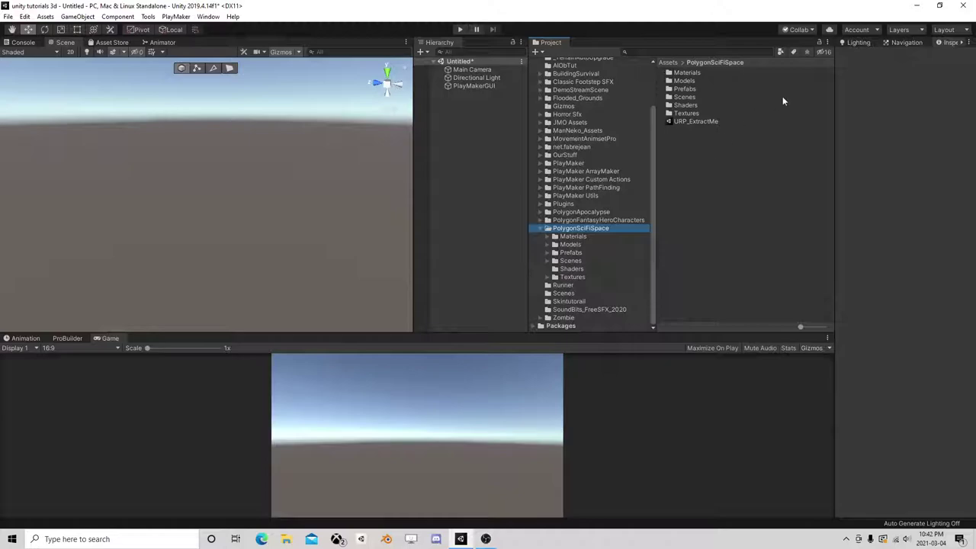
left_click(859, 43)
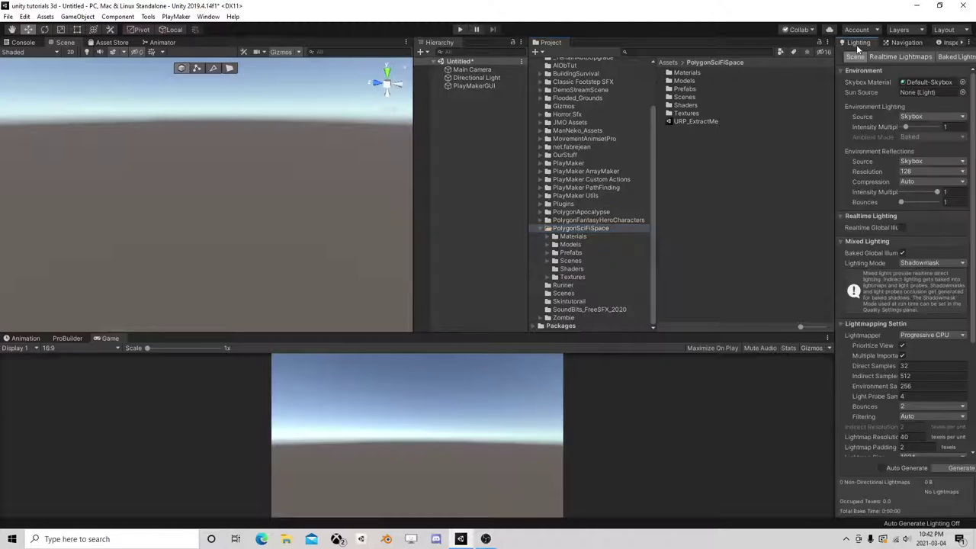
left_click_drag(835, 103, 772, 103)
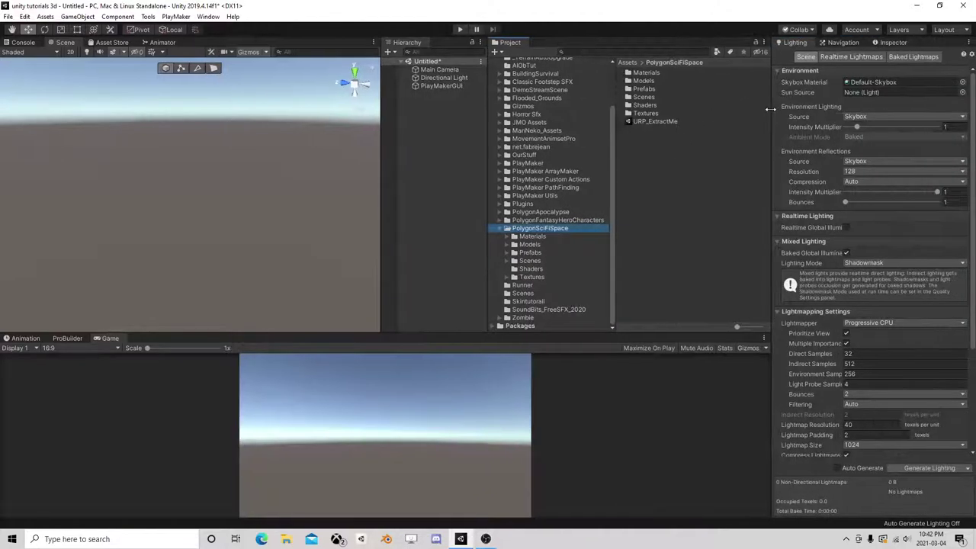
Replace Default-Skybox with PolygonSciFiSpace_Skybox_01 as the Skybox Material in Lighting settings
left_click(963, 82)
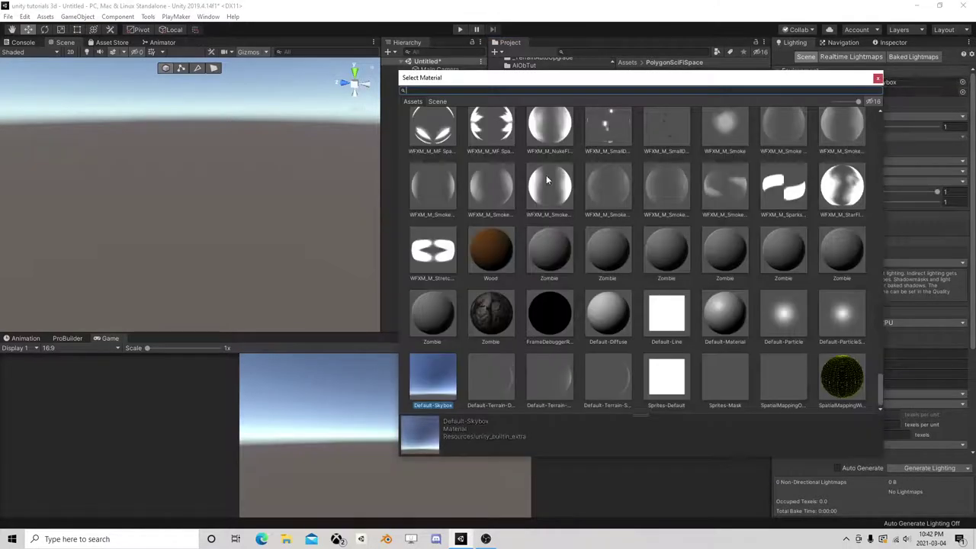
scroll(691, 244, "up", 3)
scroll(752, 290, "up", 3)
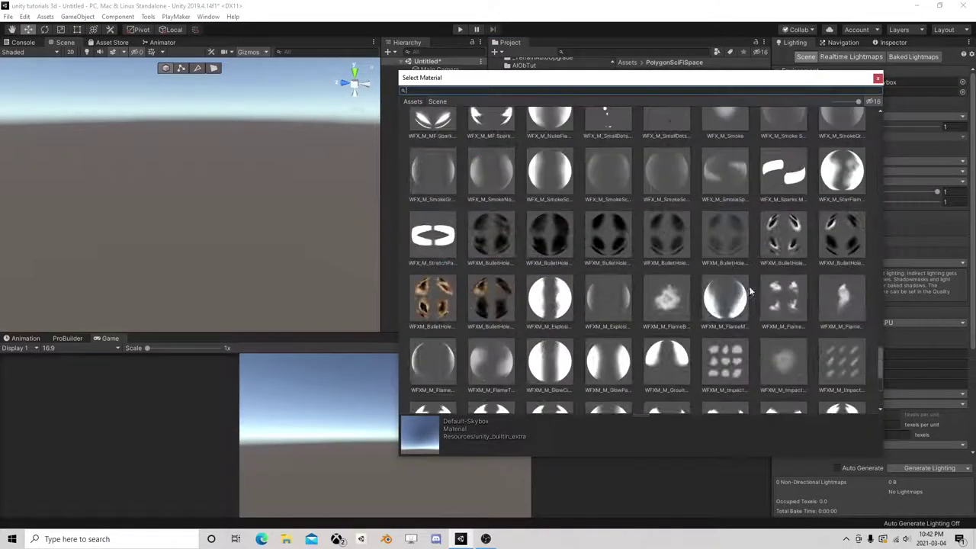
scroll(708, 280, "up", 3)
scroll(636, 280, "up", 3)
scroll(633, 275, "up", 3)
scroll(632, 271, "up", 3)
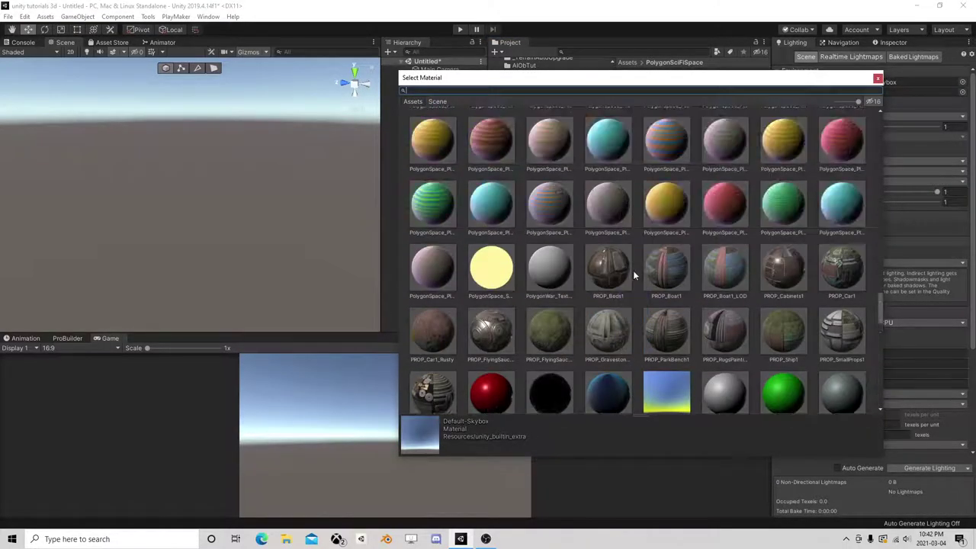
scroll(610, 267, "up", 3)
scroll(589, 266, "up", 3)
scroll(589, 267, "up", 3)
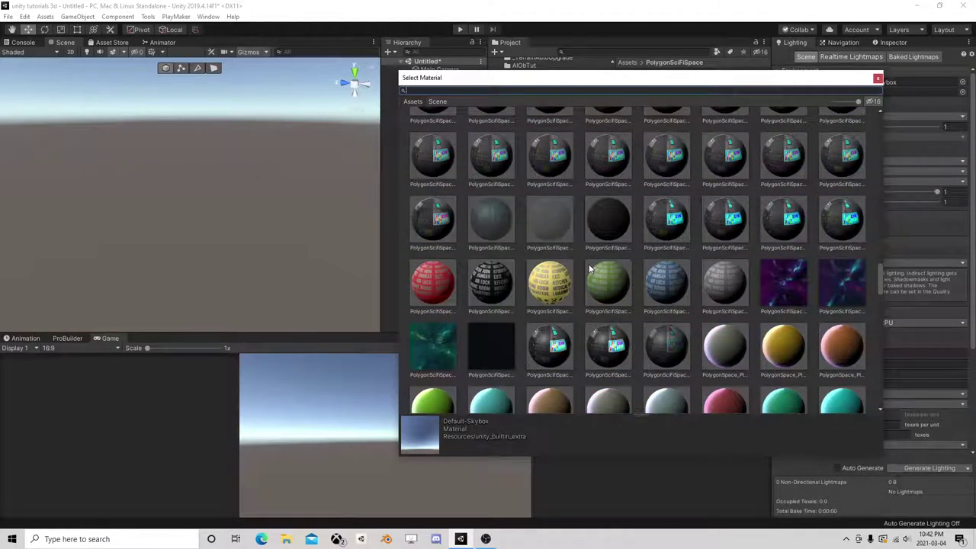
left_click(786, 282)
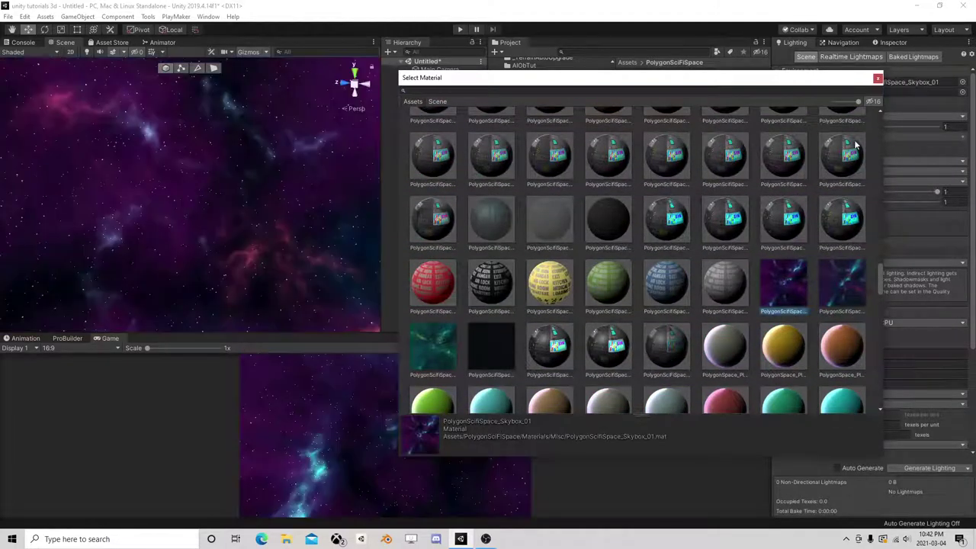
left_click(878, 79)
mouse_move(239, 207)
right_mouse_down()
mouse_move(238, 191)
mouse_move(212, 233)
right_mouse_up()
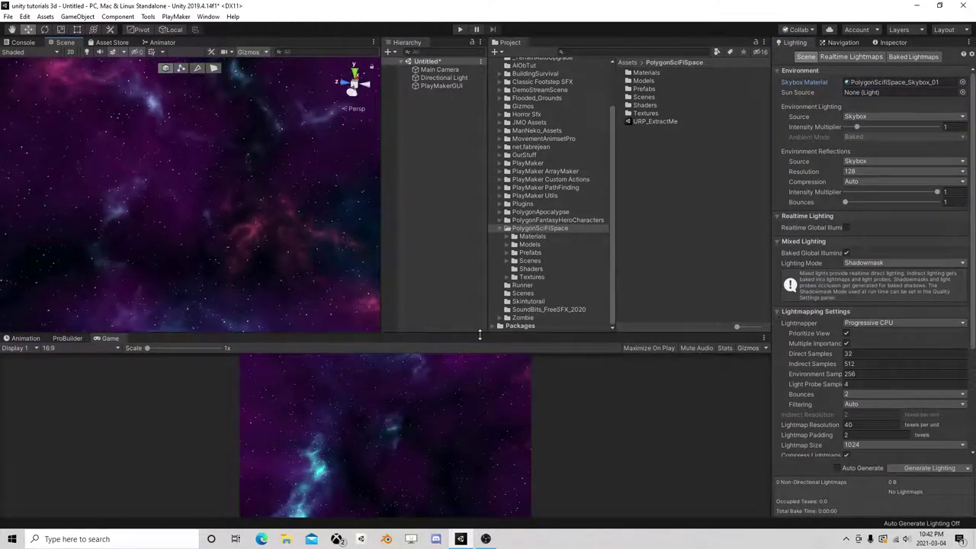
Enlarge the Scene view and place SM_Env_Asteroid_01 from Prefabs > Environment into it
left_click_drag(480, 335, 479, 363)
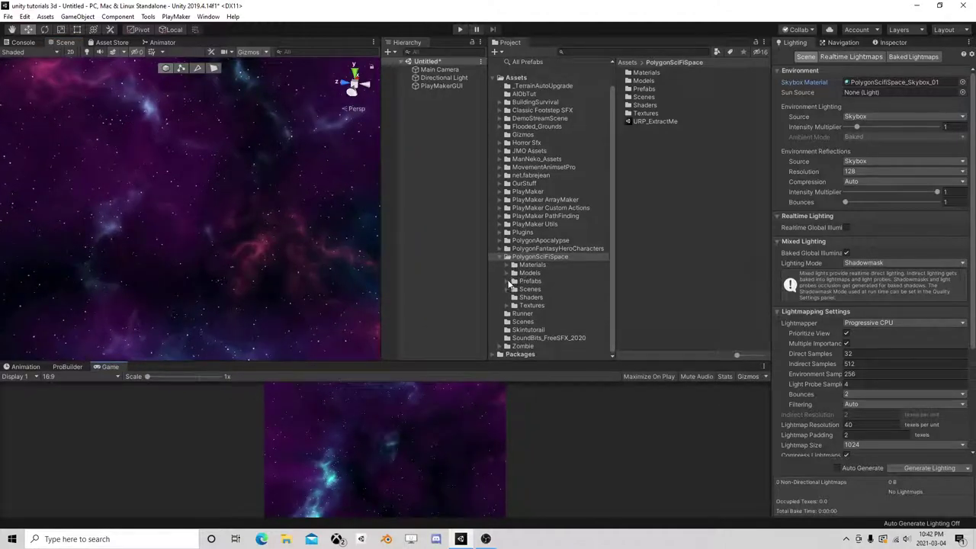
left_click(510, 281)
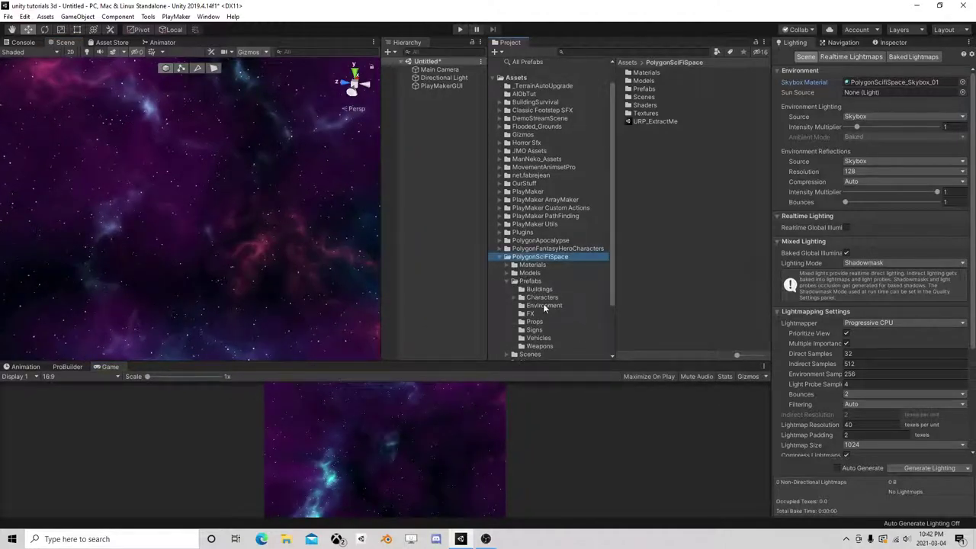
left_click(543, 305)
left_click_drag(681, 113, 210, 235)
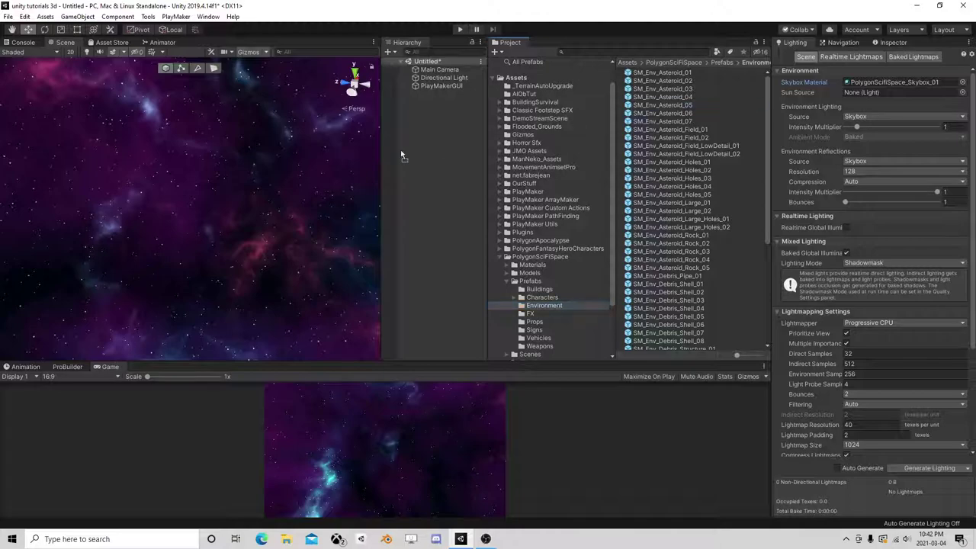
scroll(210, 235, "down", 8)
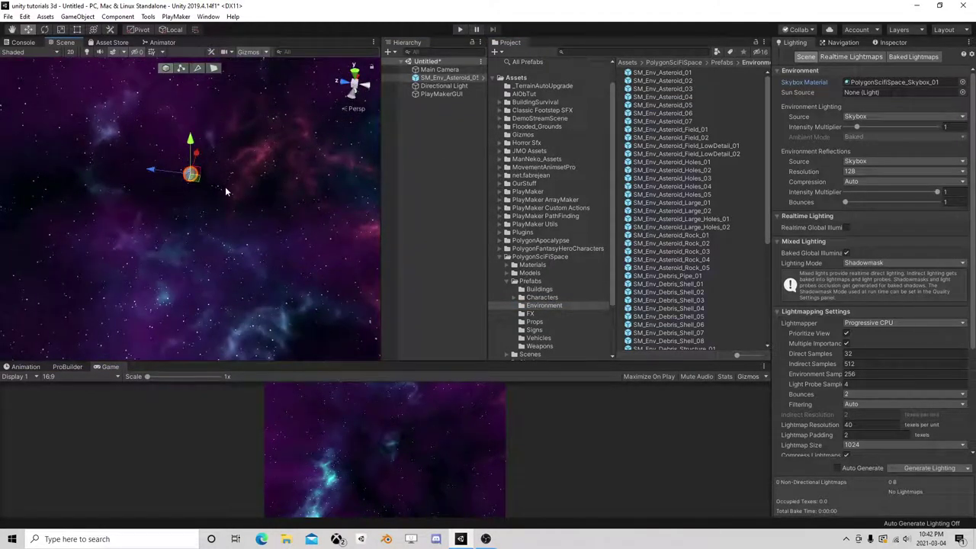
Add SM_Env_Asteroid_Field_01 and duplicate both asteroids, repositioning them in the scene
left_click_drag(192, 175, 75, 114)
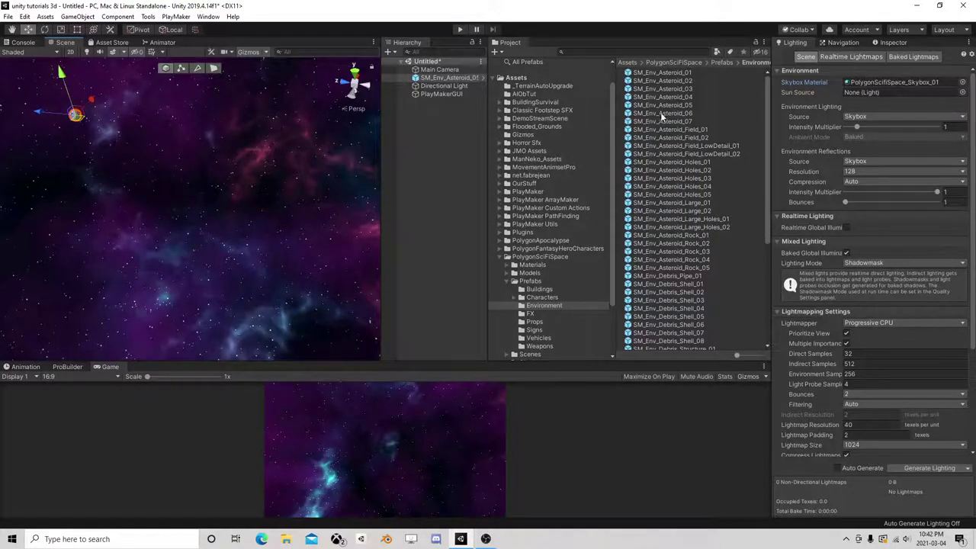
mouse_move(684, 128)
left_mouse_down()
mouse_move(225, 186)
mouse_move(216, 120)
left_mouse_up()
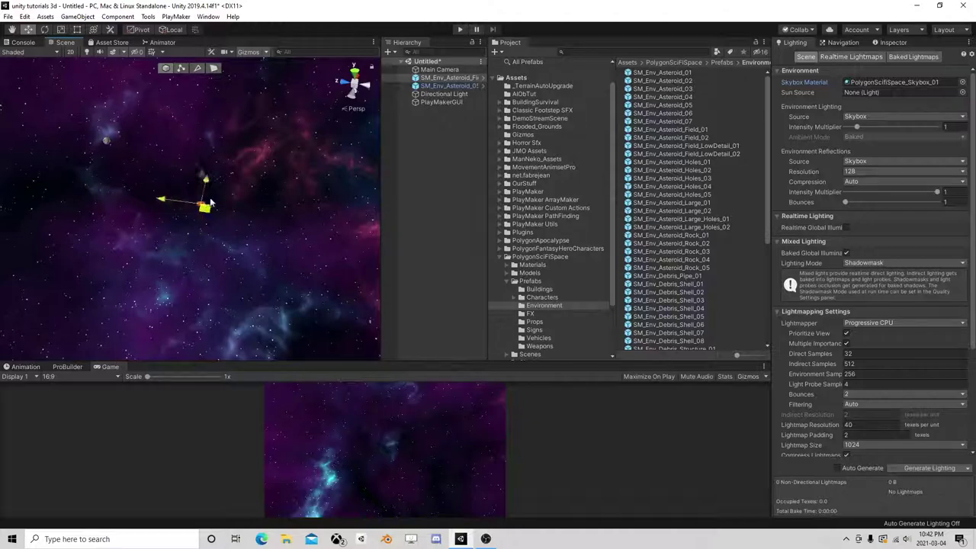
left_click(456, 86, "ctrl")
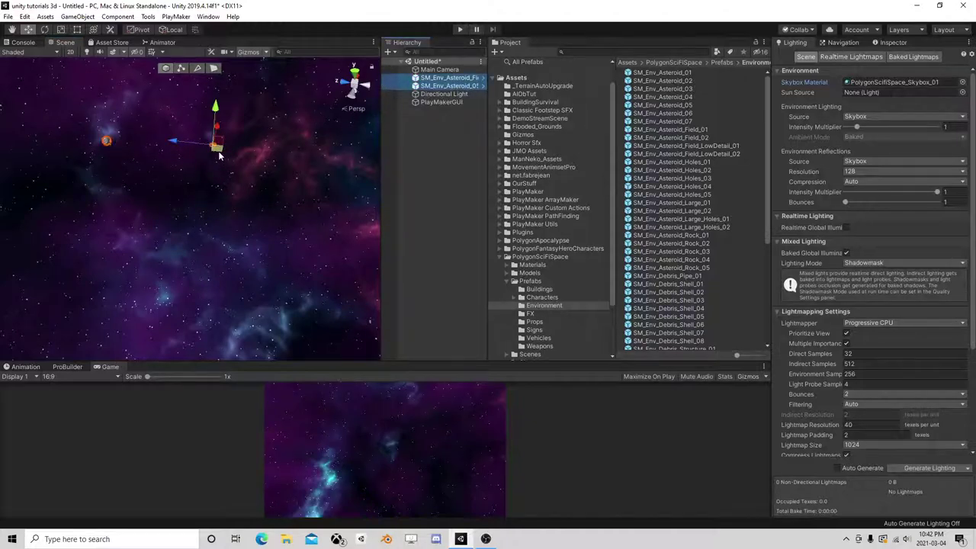
mouse_move(219, 157)
left_mouse_down()
mouse_move(195, 159)
mouse_move(263, 152)
mouse_move(282, 134)
left_mouse_up()
key("ctrl+d")
key("ctrl+d")
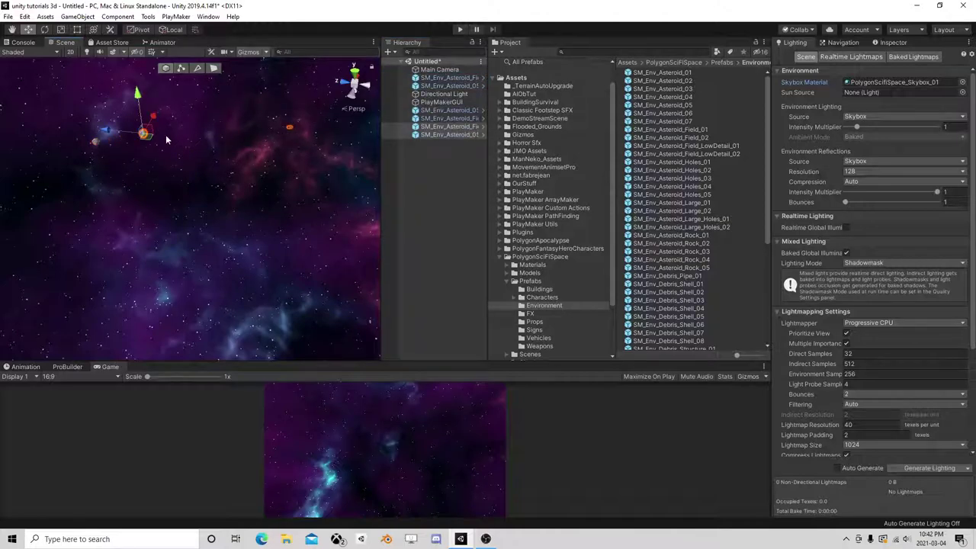
mouse_move(151, 139)
left_mouse_down()
mouse_move(208, 156)
mouse_move(211, 171)
left_mouse_up()
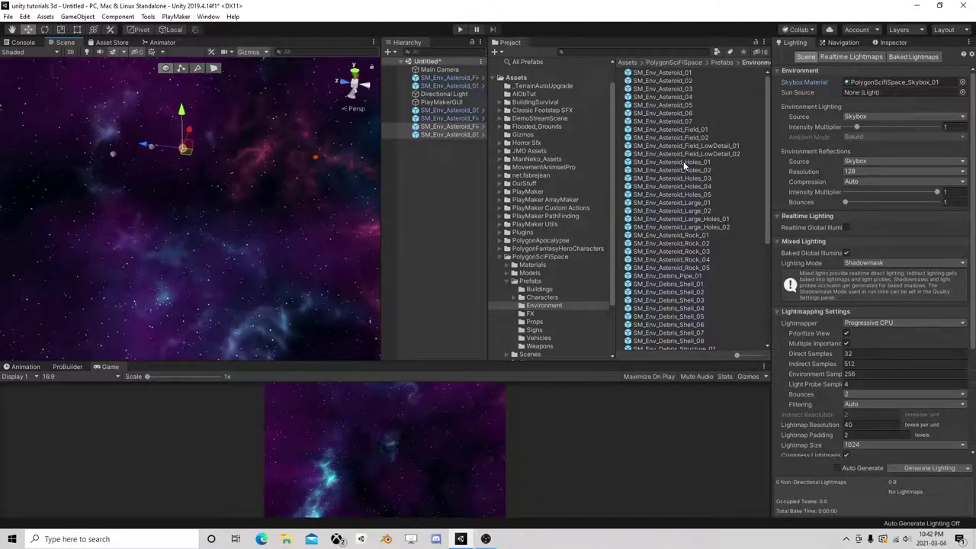
Place SM_Env_Asteroid_Holes_01 in the scene and move it to the left
mouse_move(684, 160)
left_mouse_down()
mouse_move(268, 196)
mouse_move(149, 167)
mouse_move(150, 111)
left_mouse_up()
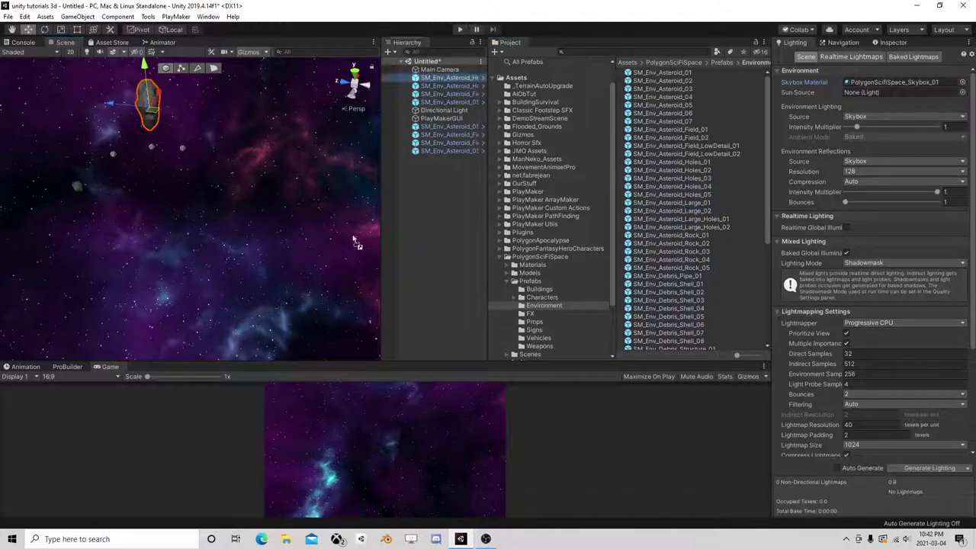
left_click_drag(354, 241, 266, 122)
right_click_drag(248, 133, 245, 203)
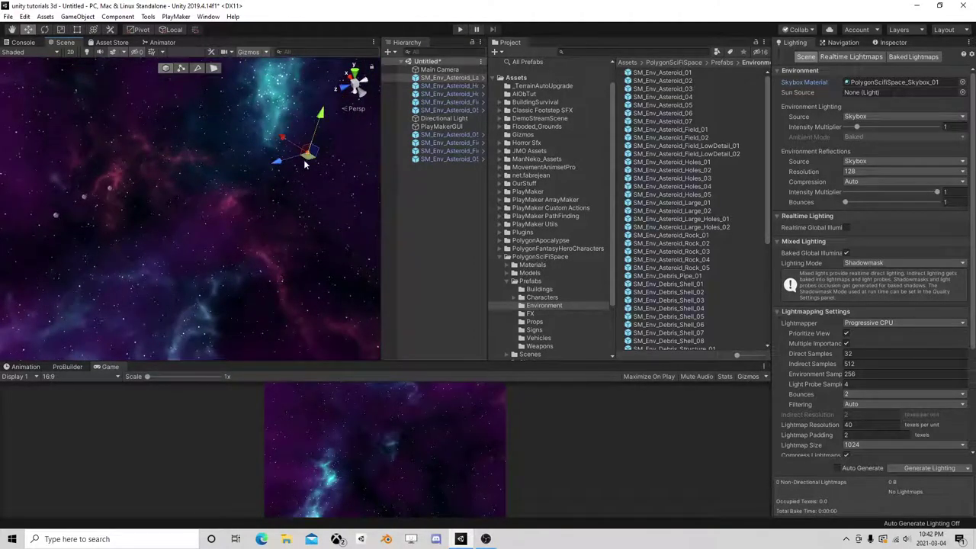
left_click_drag(304, 163, 90, 177)
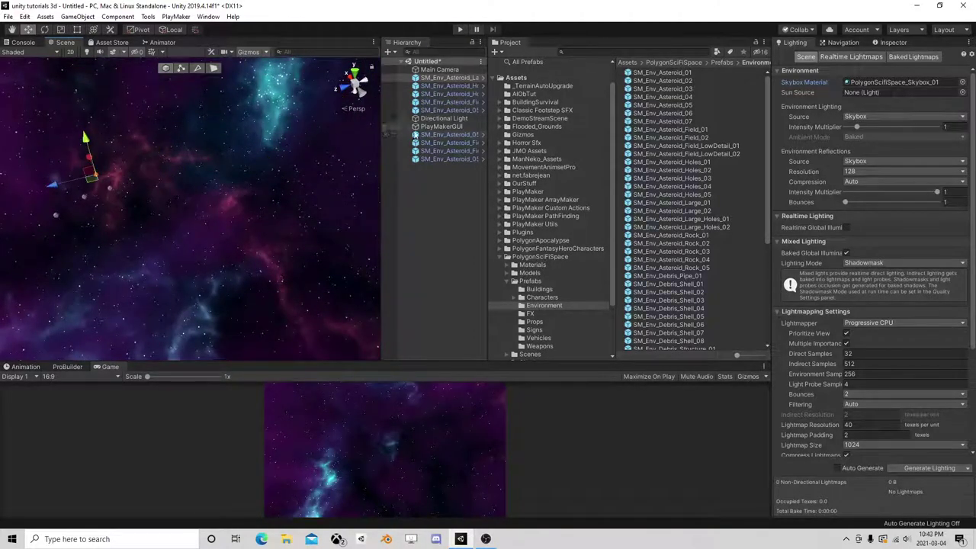
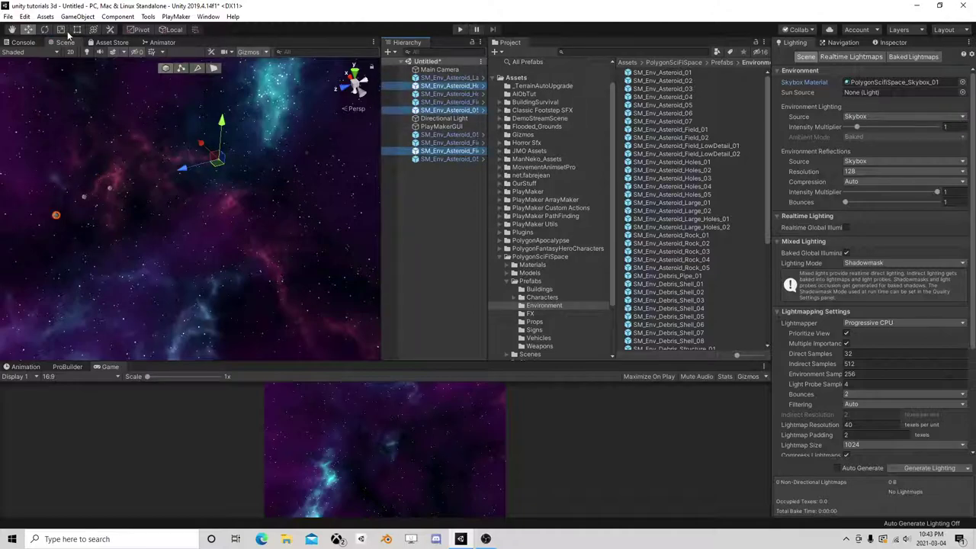
Use the Rotate tool to turn one SM_Env_Asteroid to a new orientation
left_click(44, 29)
left_click(450, 158)
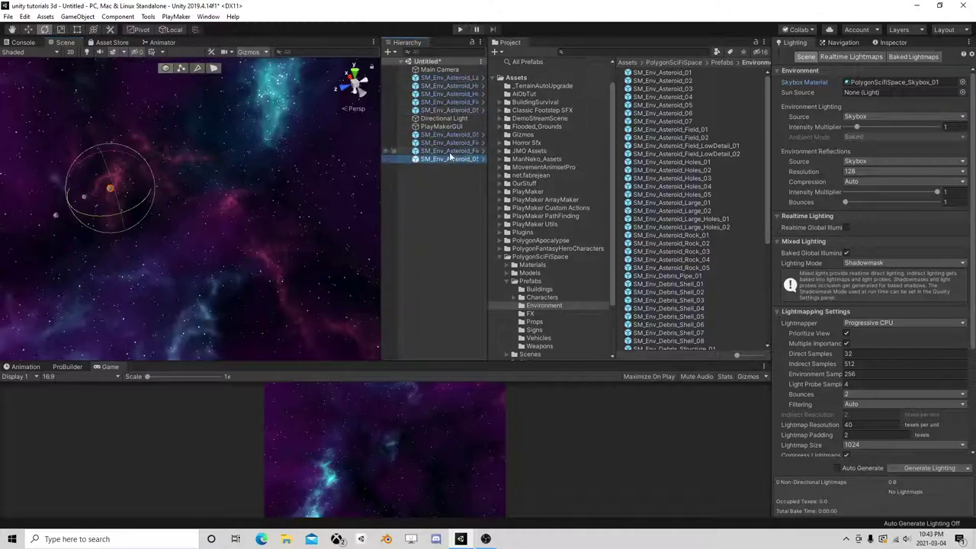
left_click(438, 102)
left_click_drag(173, 187, 136, 235)
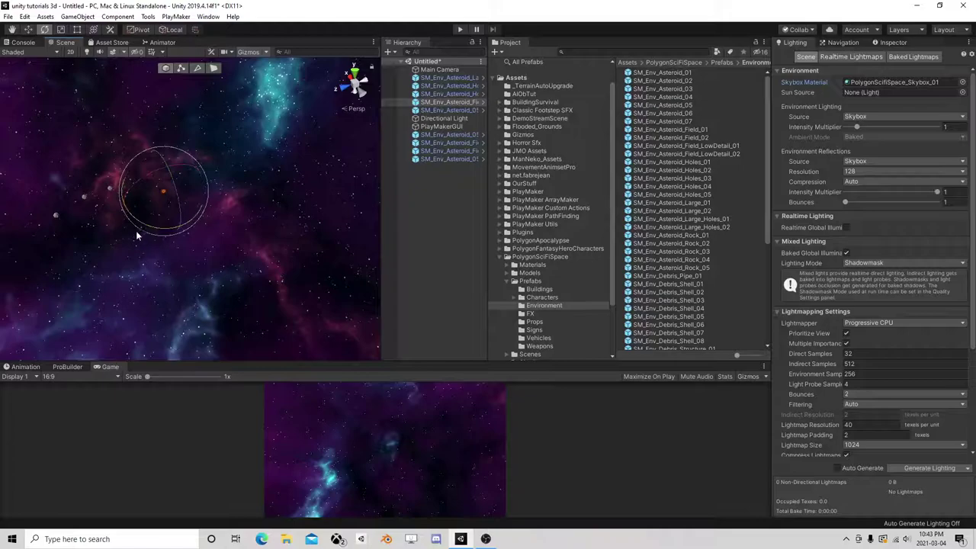
Select three asteroids together and rotate them as a group
left_click(450, 158)
left_click(446, 85, "ctrl")
left_click(446, 77, "ctrl")
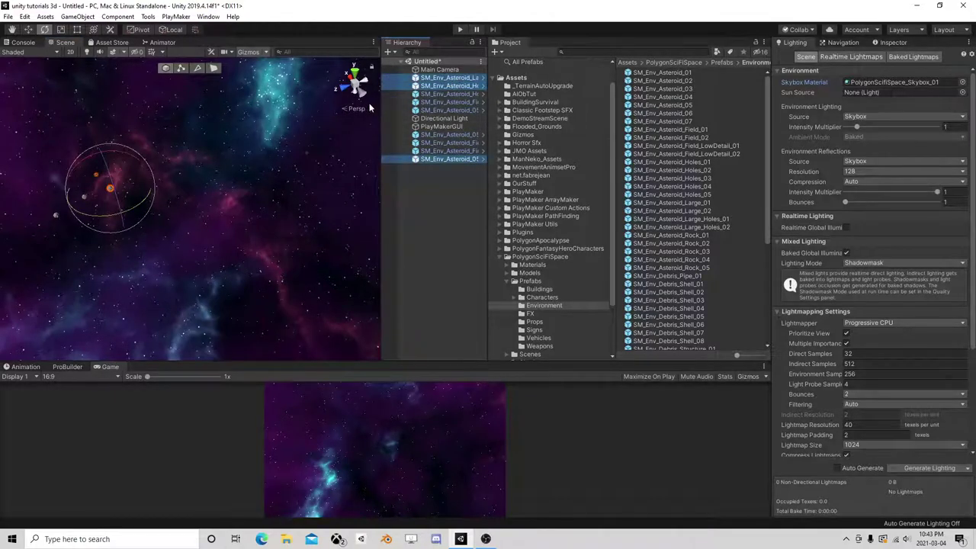
mouse_move(86, 216)
left_mouse_down()
mouse_move(297, 142)
mouse_move(323, 179)
left_mouse_up()
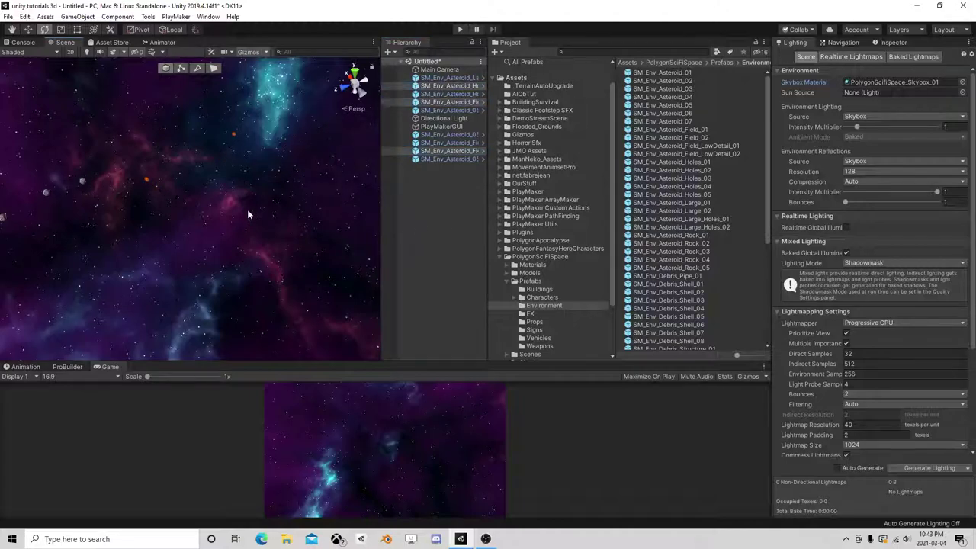
Drag the SM_Env_Planet_01 prefab into the scene among the asteroids and centre it in view
scroll(682, 211, "down", 4)
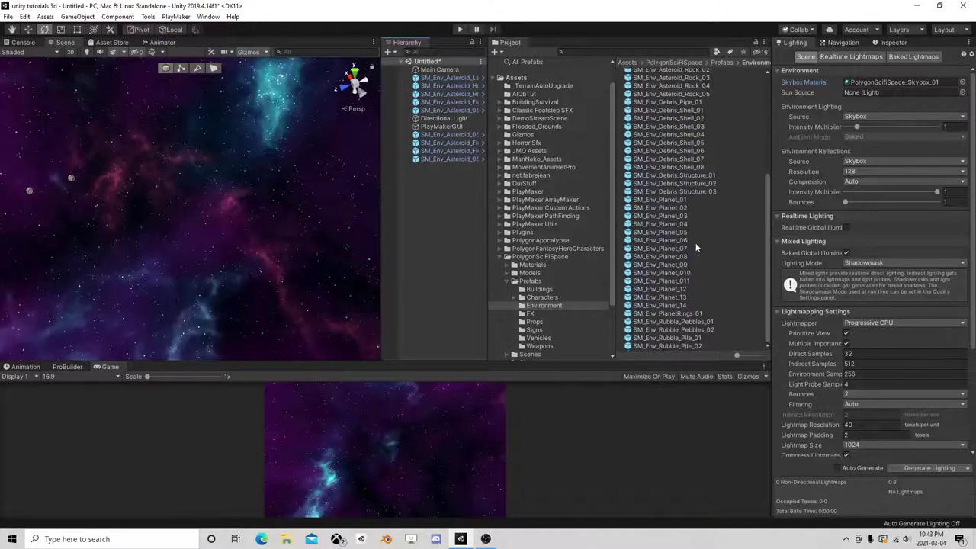
left_click(674, 200)
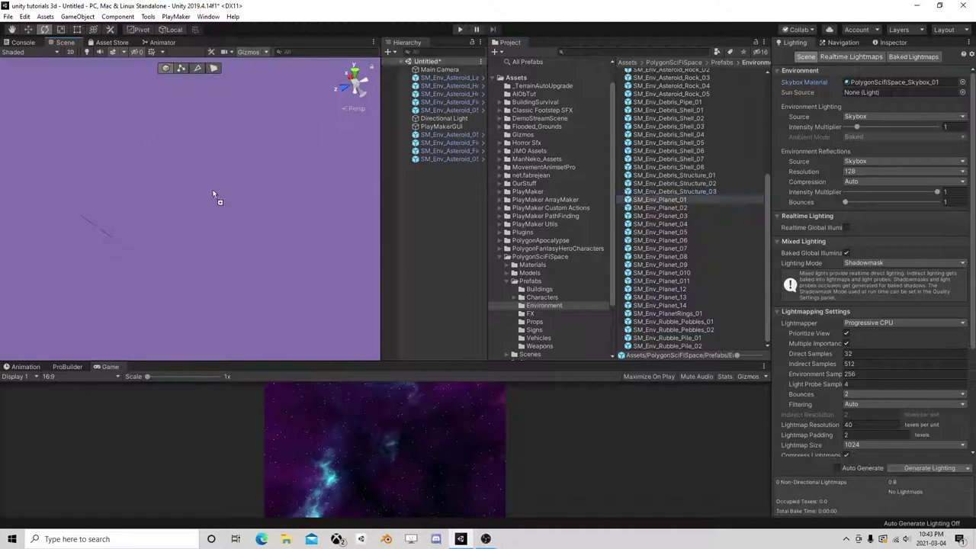
mouse_move(674, 200)
left_mouse_down()
mouse_move(206, 201)
mouse_move(139, 111)
left_mouse_up()
left_click(28, 29)
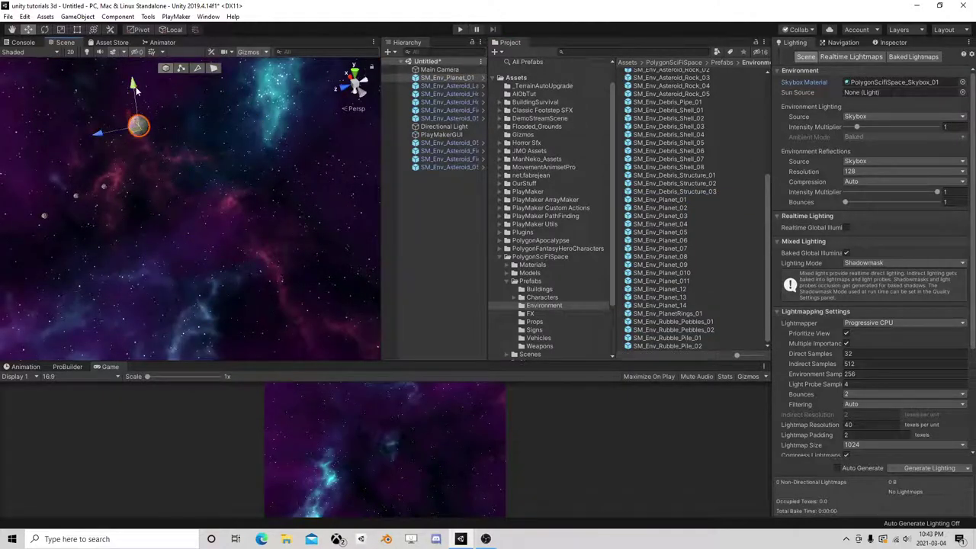
scroll(234, 189, "up", 3)
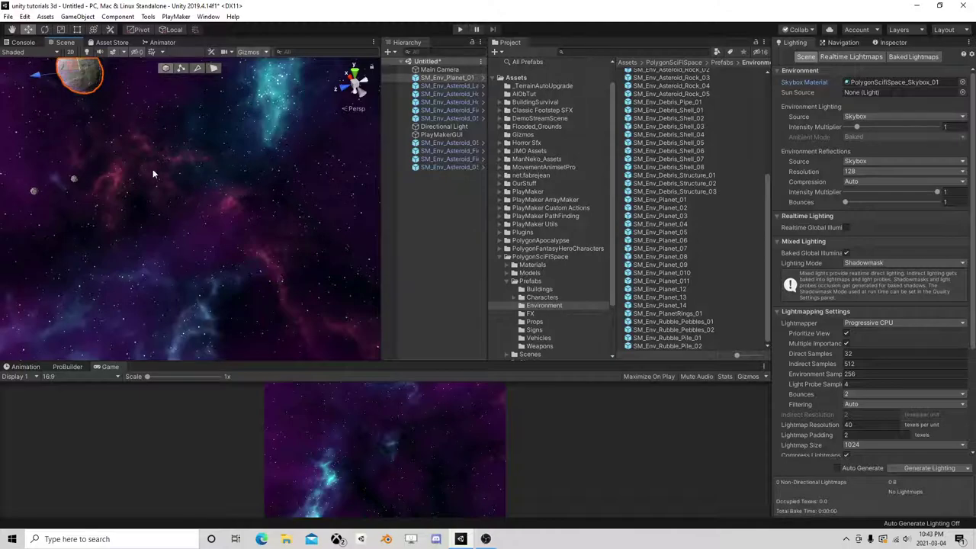
left_click_drag(152, 174, 122, 216, "alt")
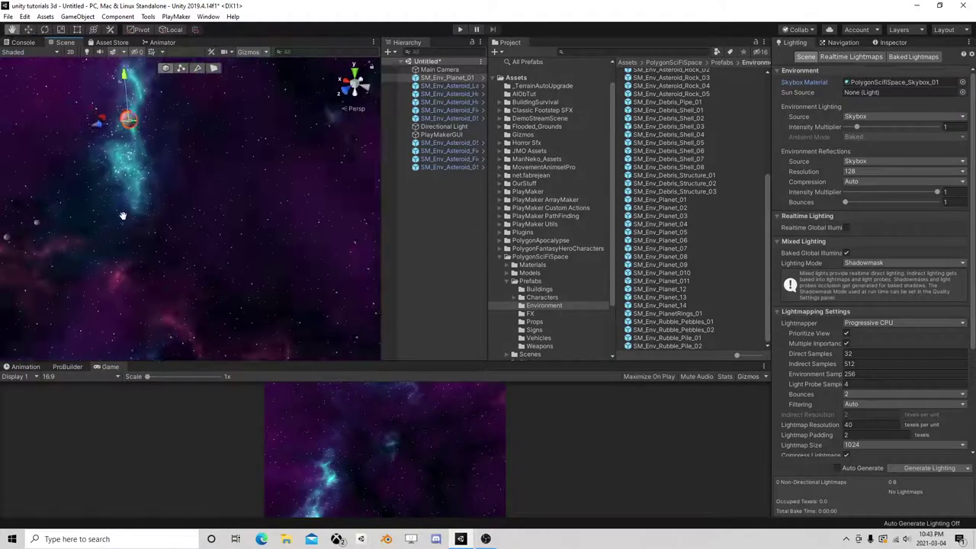
middle_click_drag(122, 216, 212, 238)
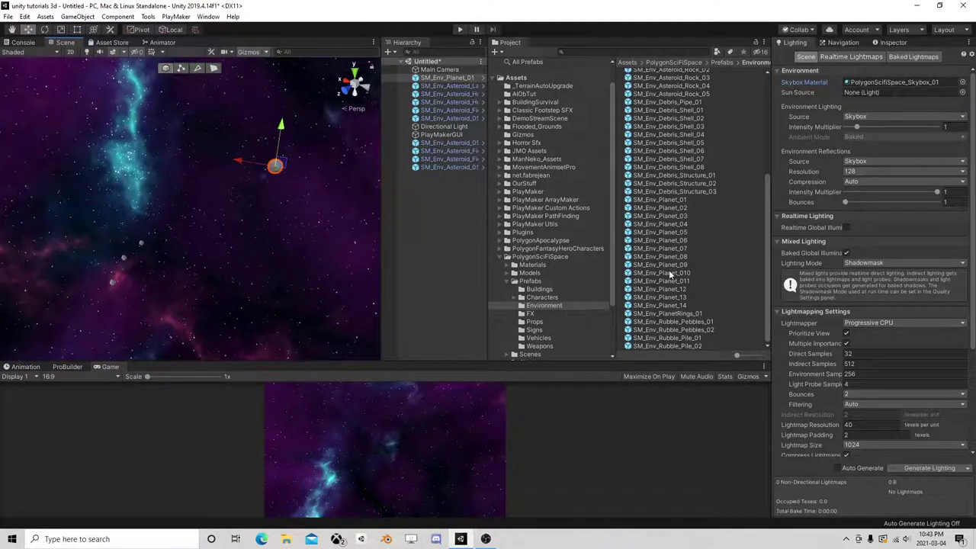
scroll(694, 316, "up", 5)
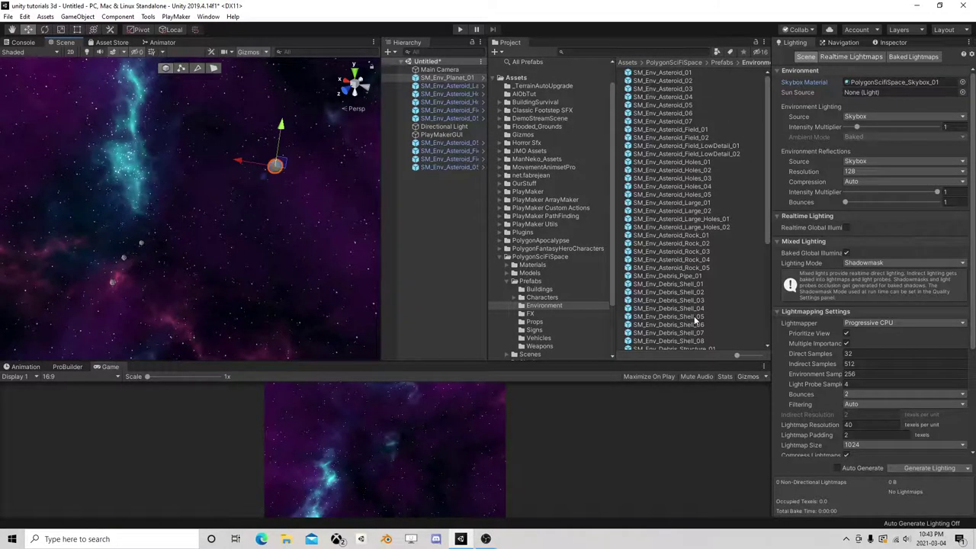
scroll(695, 316, "down", 5)
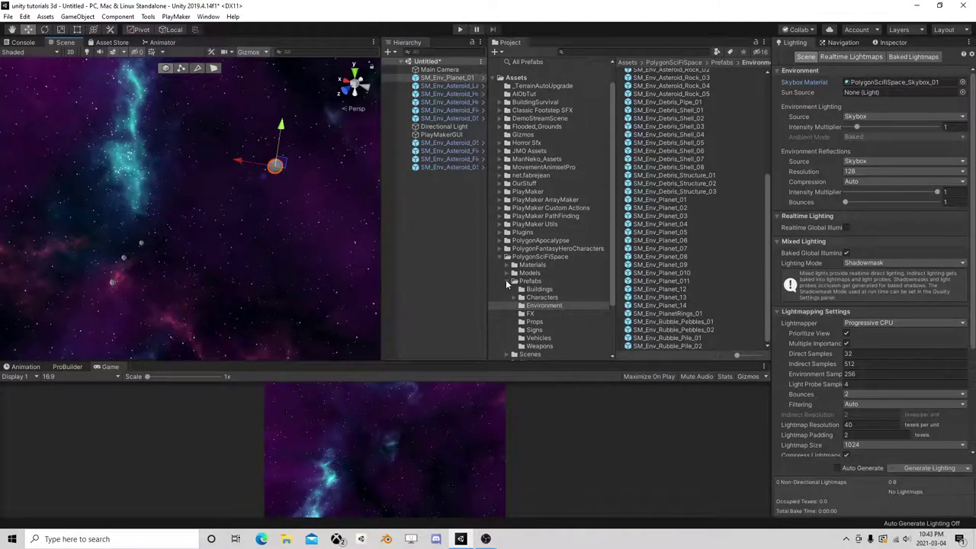
Drag SM_Ship_Cruiser_01 from the Vehicles prefab folder into the scene
left_click(534, 322)
left_click(540, 339)
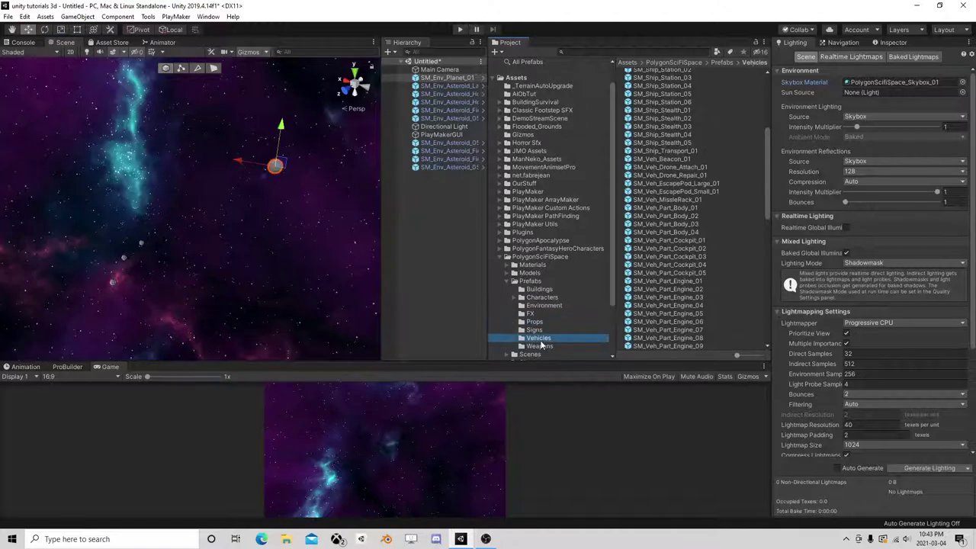
scroll(677, 296, "down", 5)
scroll(678, 296, "down", 5)
scroll(678, 296, "down", 5)
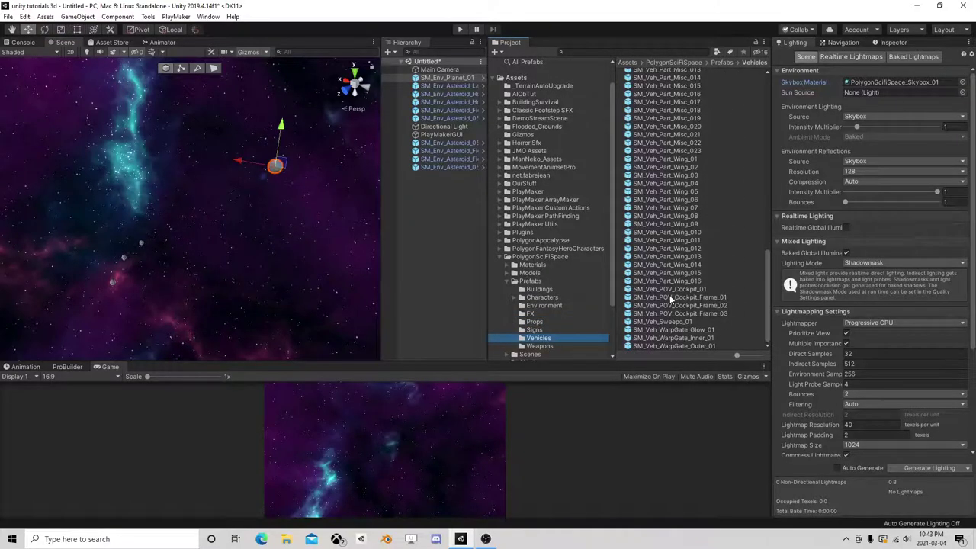
left_click(675, 321)
scroll(675, 316, "up", 10)
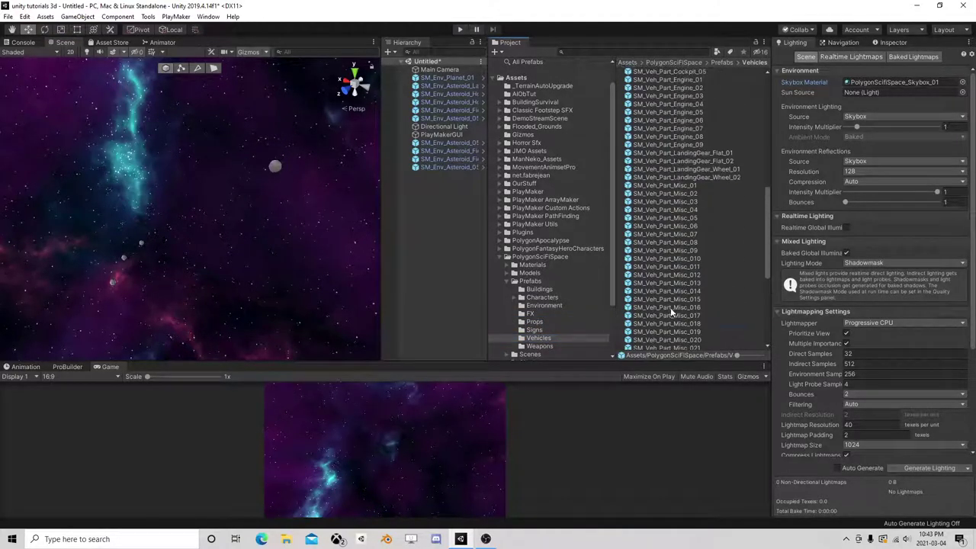
scroll(669, 310, "up", 10)
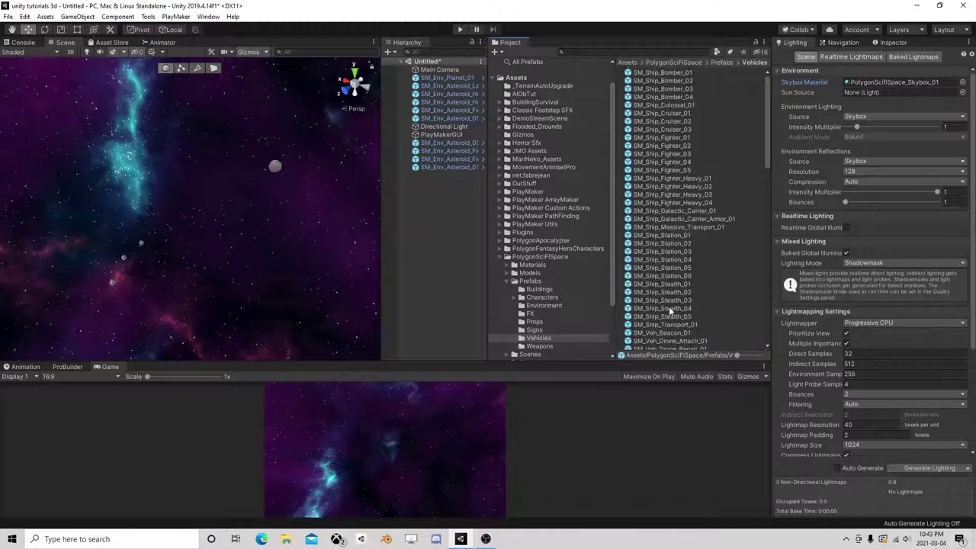
left_click(675, 114)
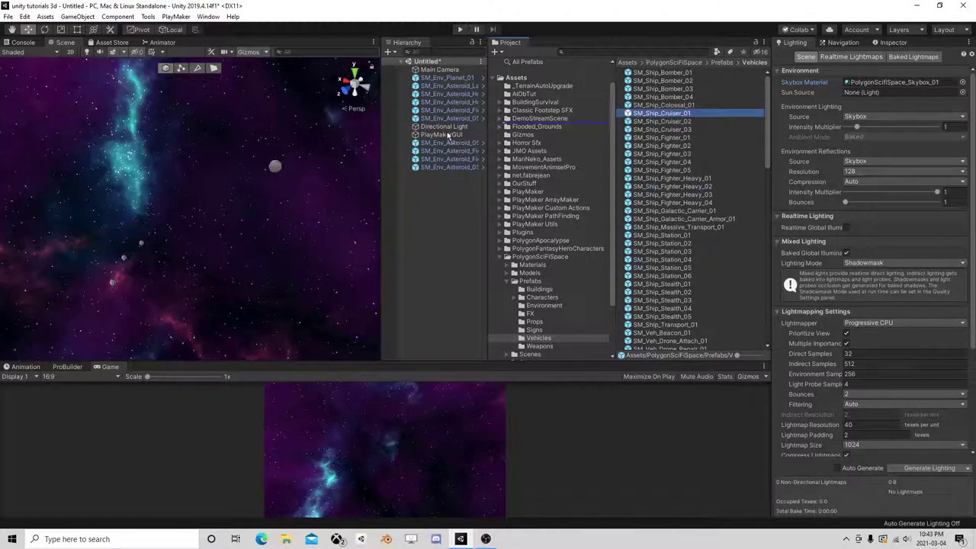
mouse_move(448, 136)
left_mouse_down()
mouse_move(190, 222)
mouse_move(155, 111)
mouse_move(170, 191)
mouse_move(154, 174)
left_mouse_up()
Delete the SM_Ship_Cruiser_01 ship from the scene
left_click(401, 218)
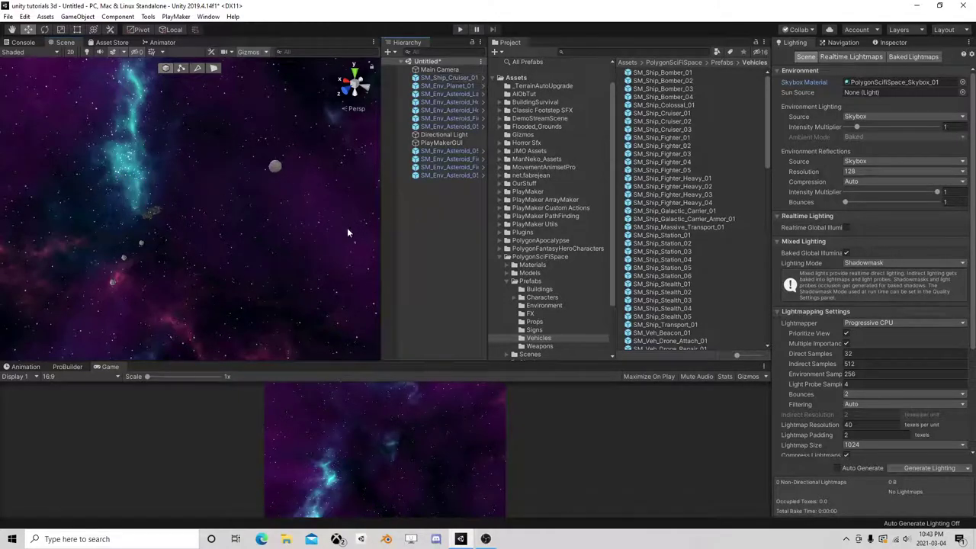
right_click_drag(321, 238, 192, 244)
scroll(218, 255, "down", 2)
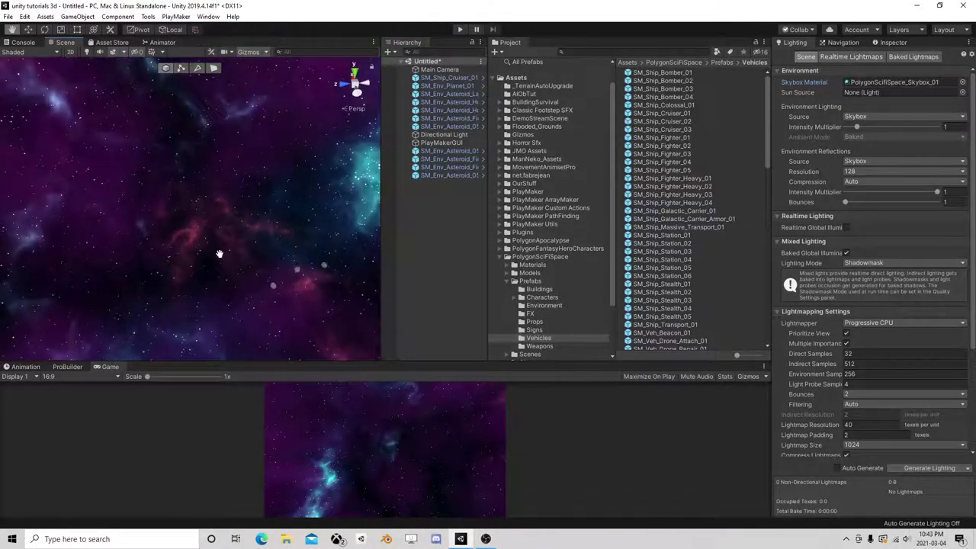
left_click(458, 79)
key("Delete")
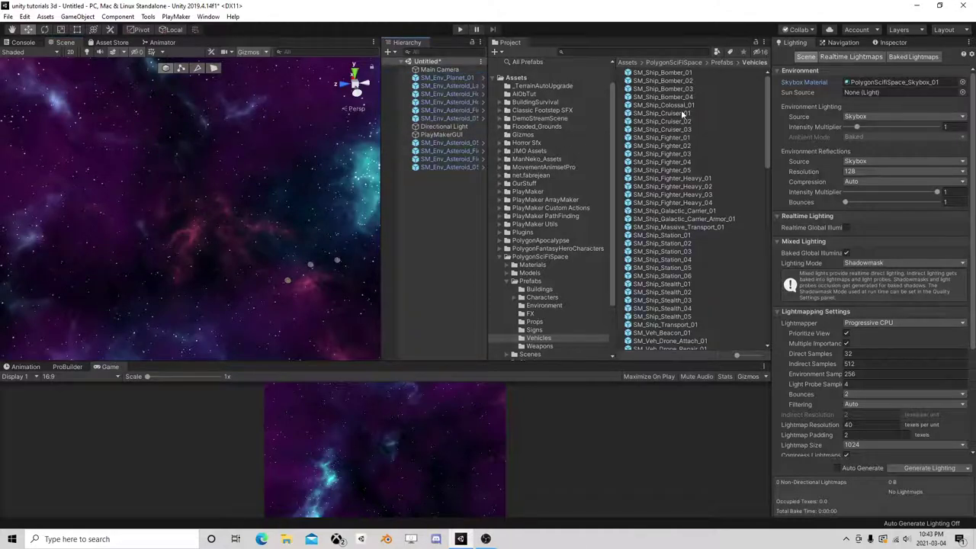
Place SM_Ship_Colossal_01 in the scene and move it down and to the right
left_click_drag(679, 107, 259, 205)
key("f")
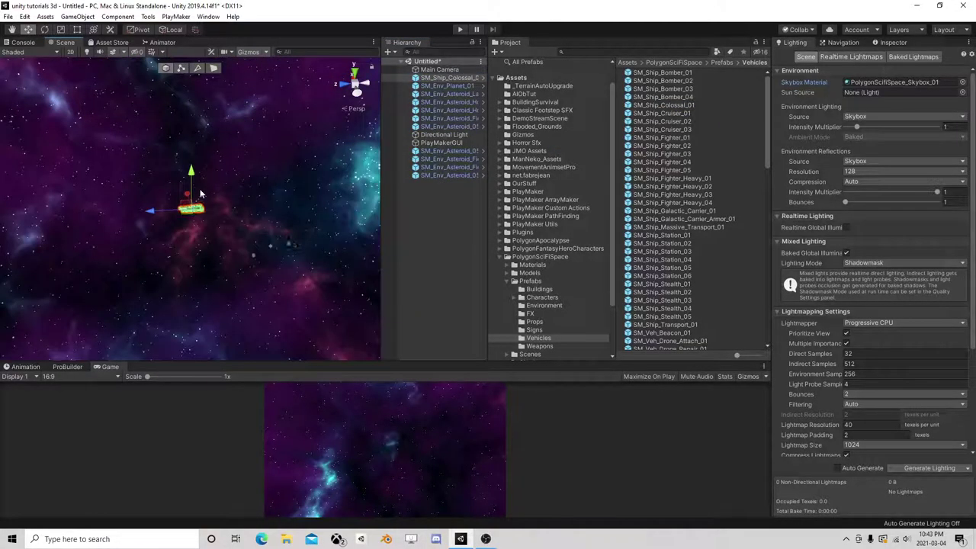
mouse_move(201, 193)
left_mouse_down()
mouse_move(237, 245)
mouse_move(283, 227)
left_mouse_up()
left_click(404, 235)
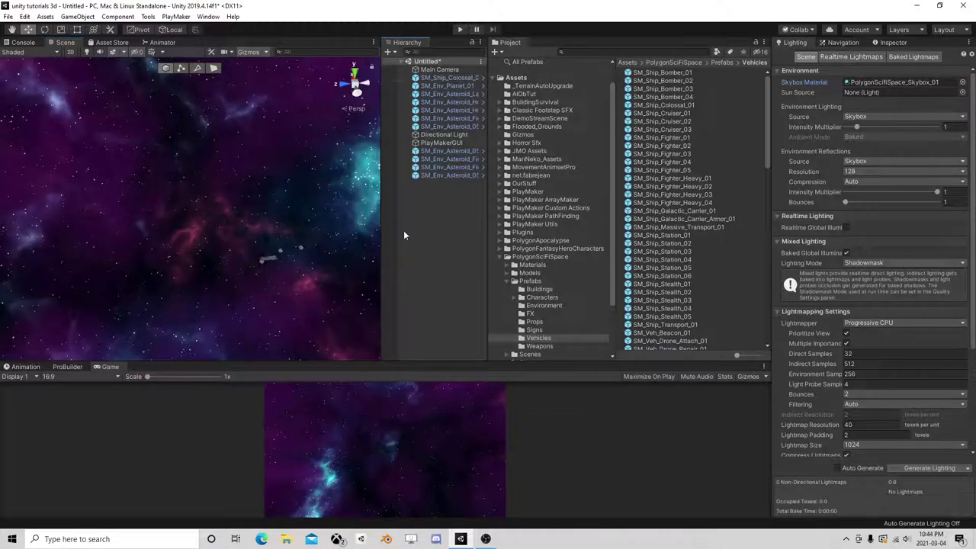
middle_click_drag(403, 230, 262, 246)
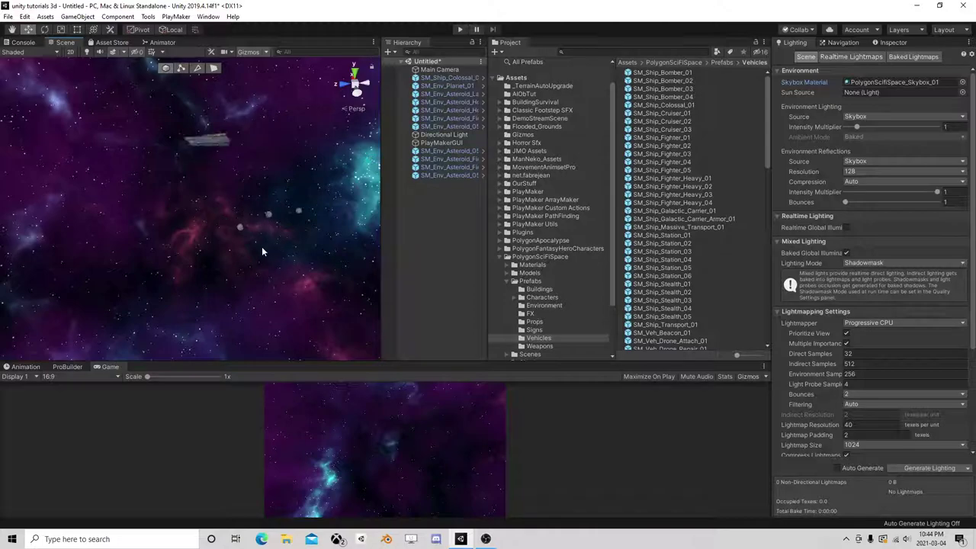
mouse_move(262, 246)
right_mouse_down()
mouse_move(144, 218)
mouse_move(139, 234)
right_mouse_up()
mouse_move(128, 231)
middle_mouse_down()
mouse_move(173, 234)
mouse_move(135, 213)
middle_mouse_up()
right_click_drag(135, 214, 172, 253)
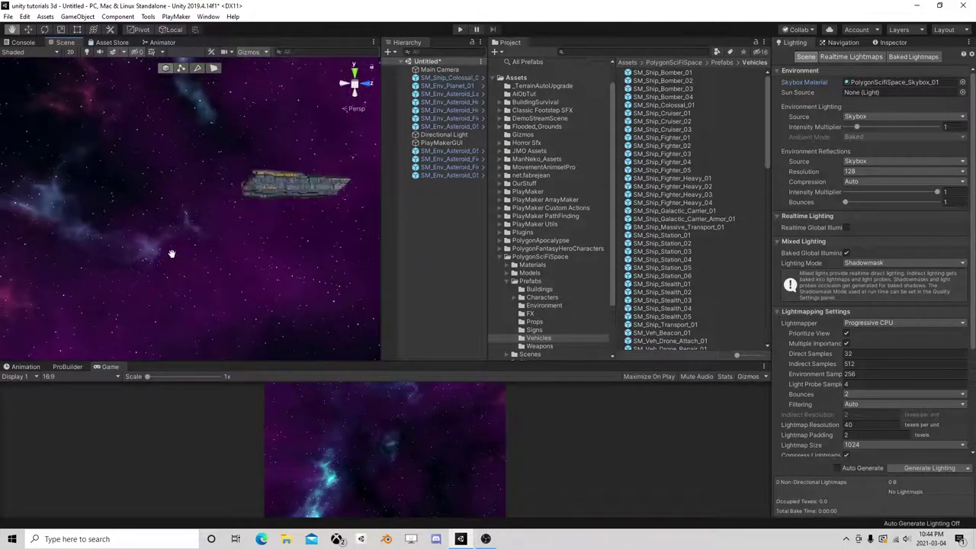
middle_click_drag(172, 253, 168, 256)
scroll(216, 212, "up", 3)
middle_click_drag(215, 212, 213, 218)
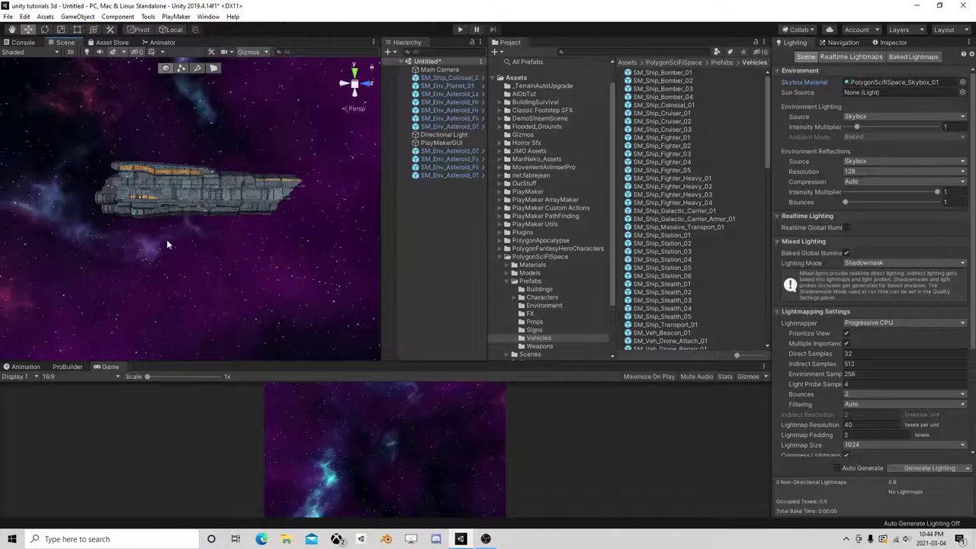
right_click_drag(167, 240, 215, 249)
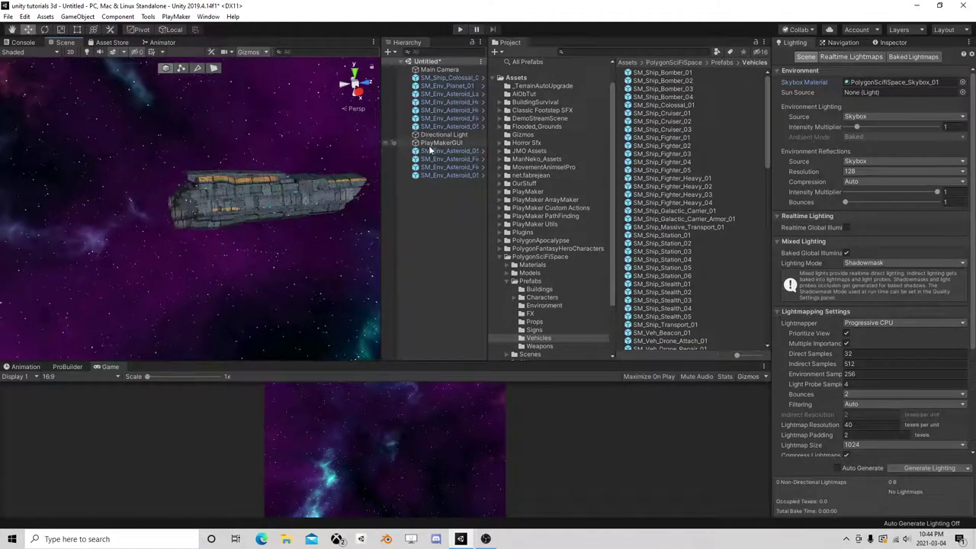
left_click(440, 79)
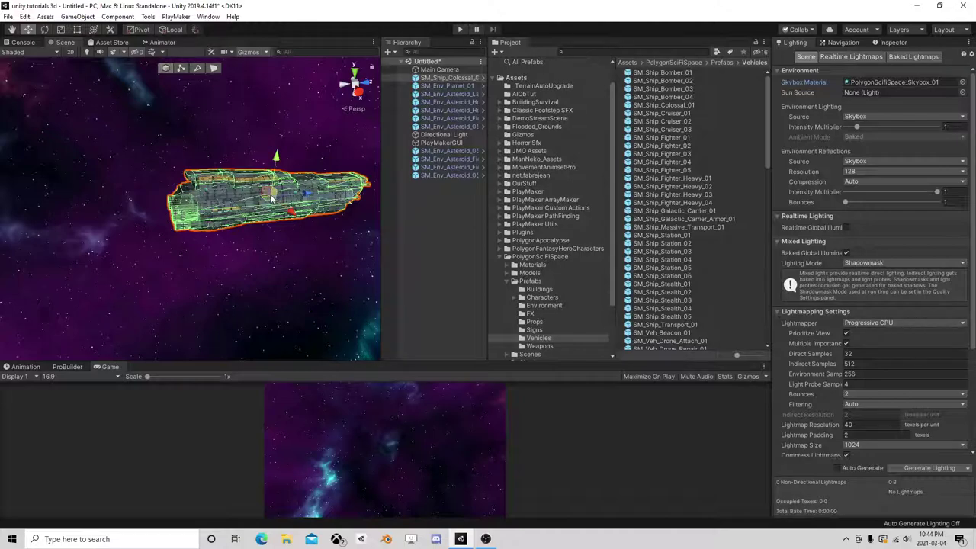
mouse_move(310, 226)
right_mouse_down()
mouse_move(296, 239)
mouse_move(282, 224)
right_mouse_up()
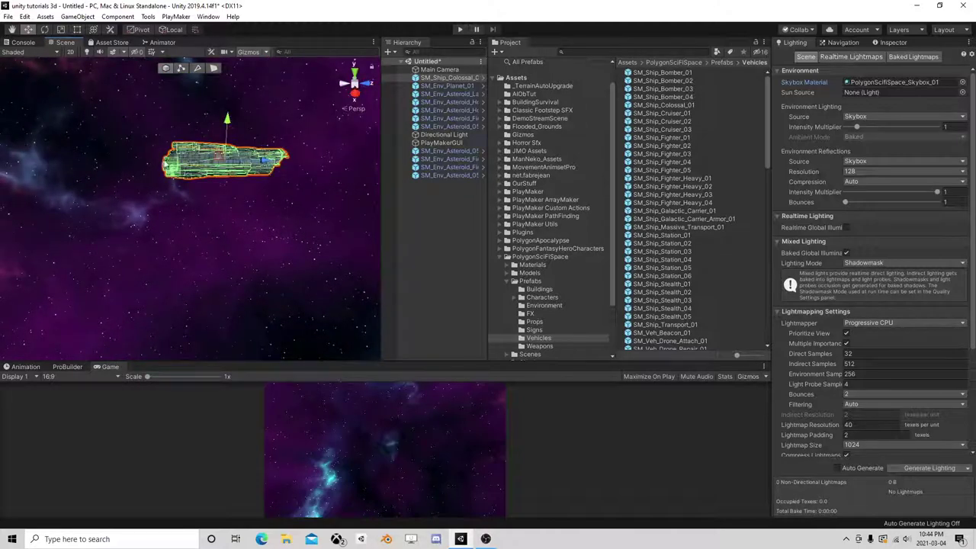
right_click_drag(183, 164, 258, 211, "alt")
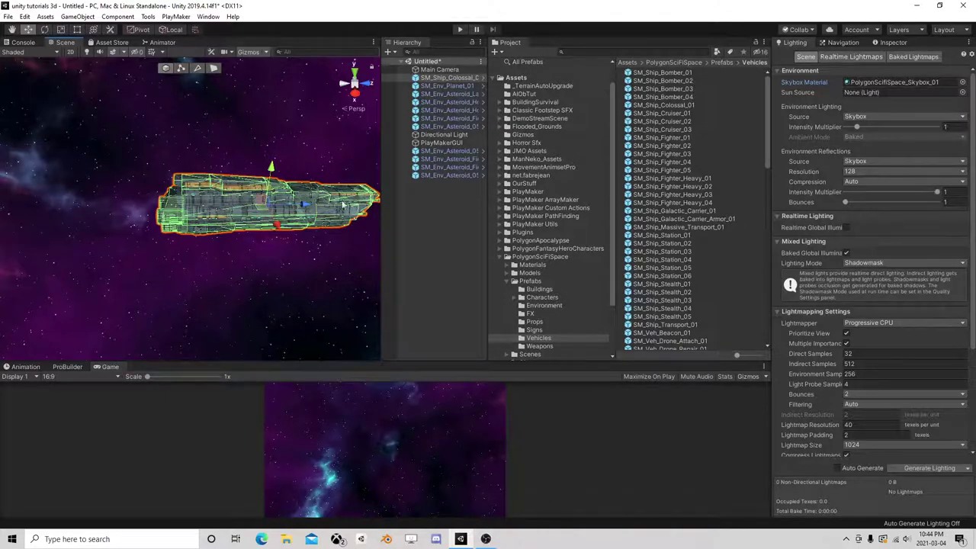
left_click(441, 202)
scroll(305, 205, "down", 2)
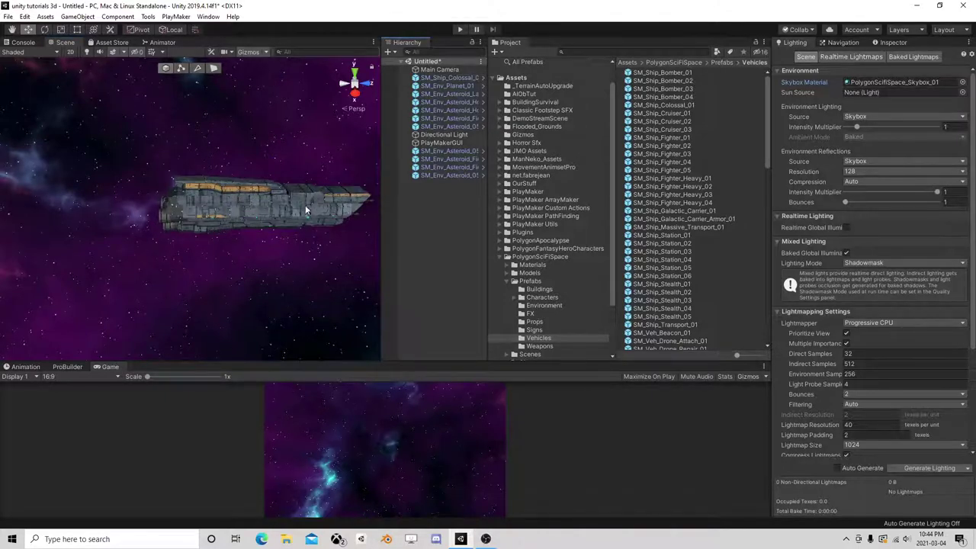
scroll(285, 206, "down", 4)
middle_click_drag(286, 206, 268, 162)
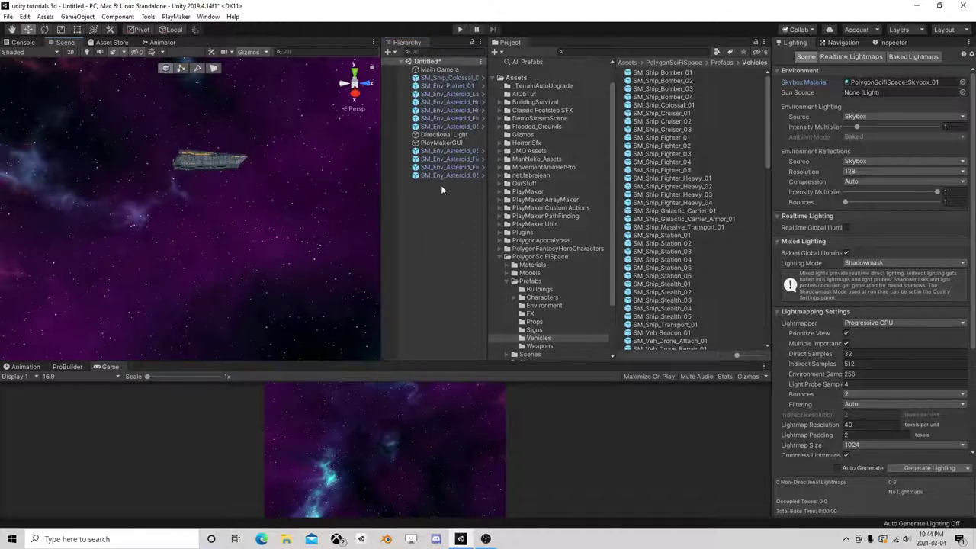
Drag SM_Prop_Missile_01 from the Props prefabs into the scene below the ship
left_click(549, 347)
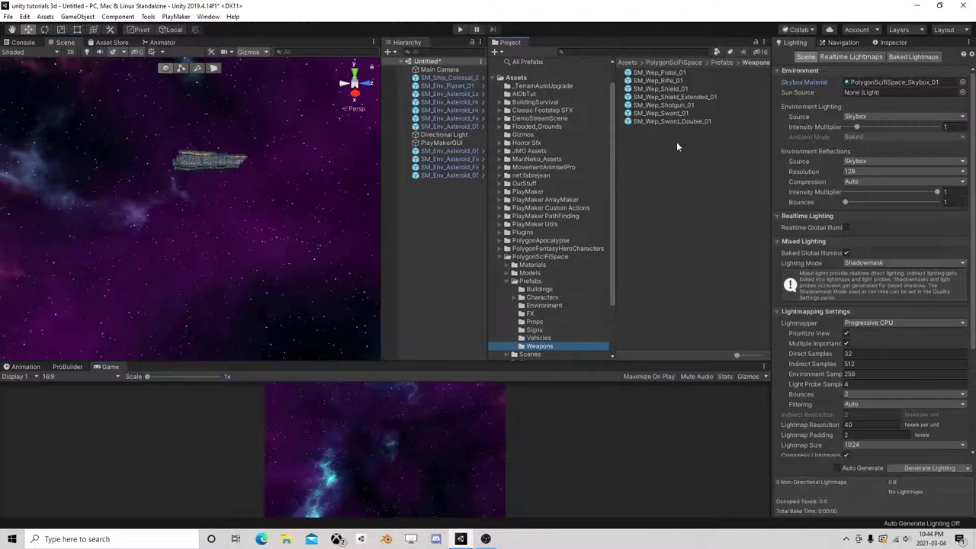
left_click(537, 324)
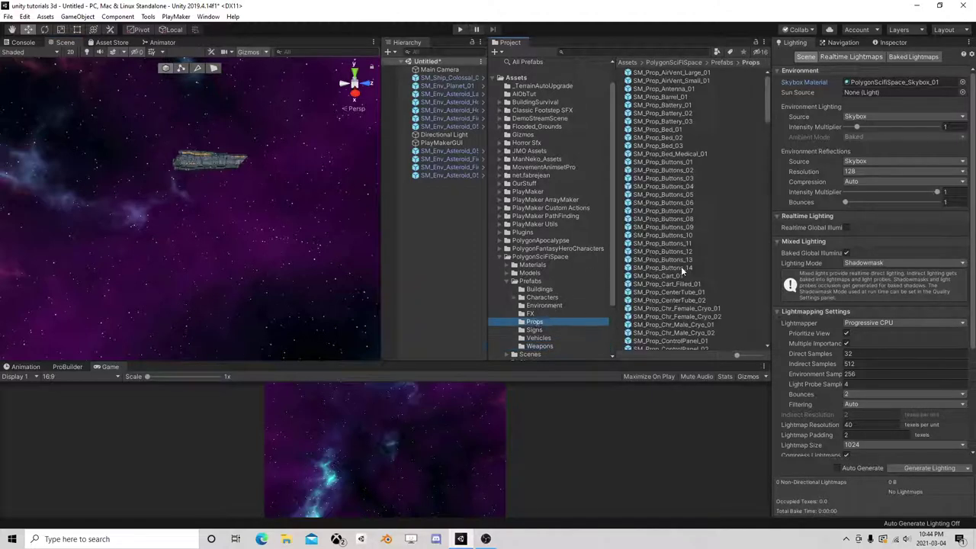
scroll(684, 288, "down", 5)
scroll(684, 288, "down", 5)
scroll(683, 287, "down", 5)
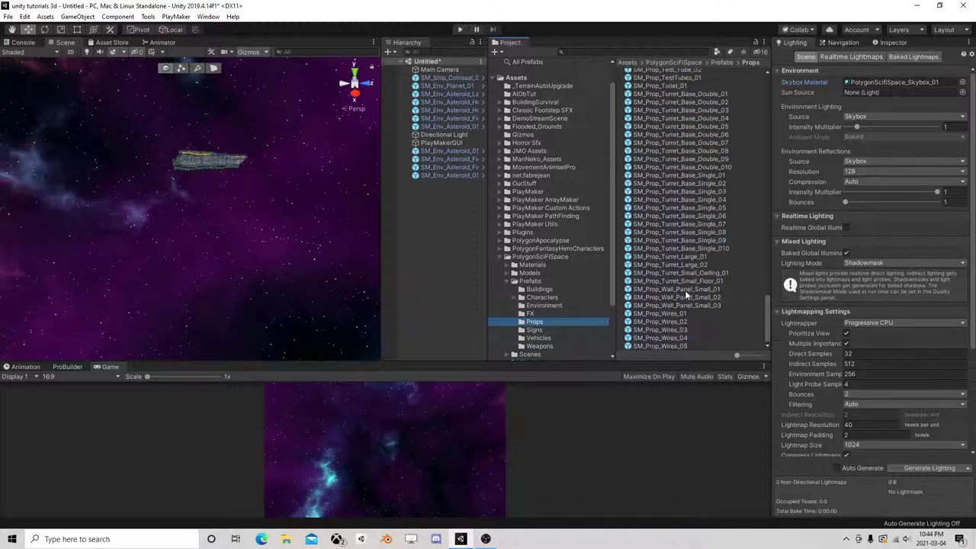
scroll(674, 311, "down", 2)
scroll(674, 311, "up", 5)
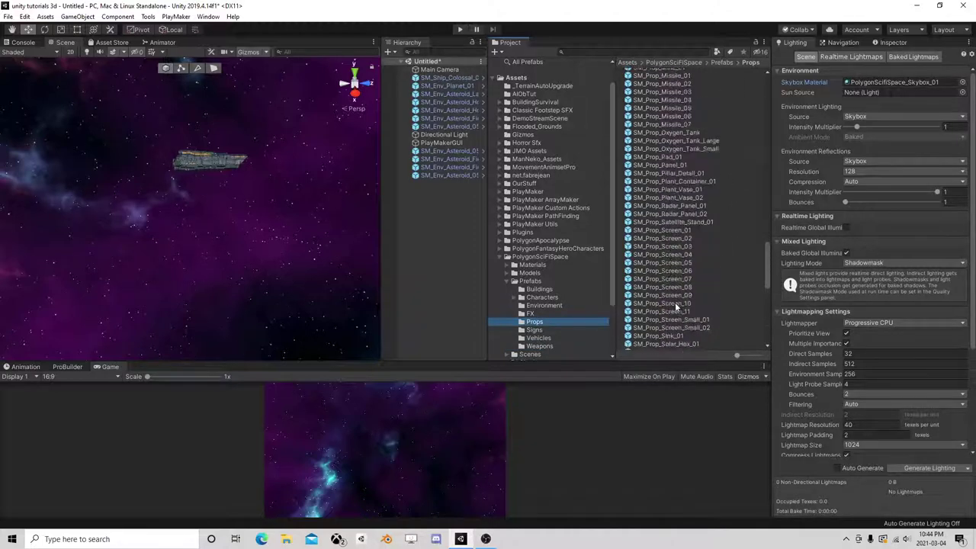
scroll(675, 302, "up", 5)
scroll(675, 299, "up", 5)
scroll(675, 298, "up", 5)
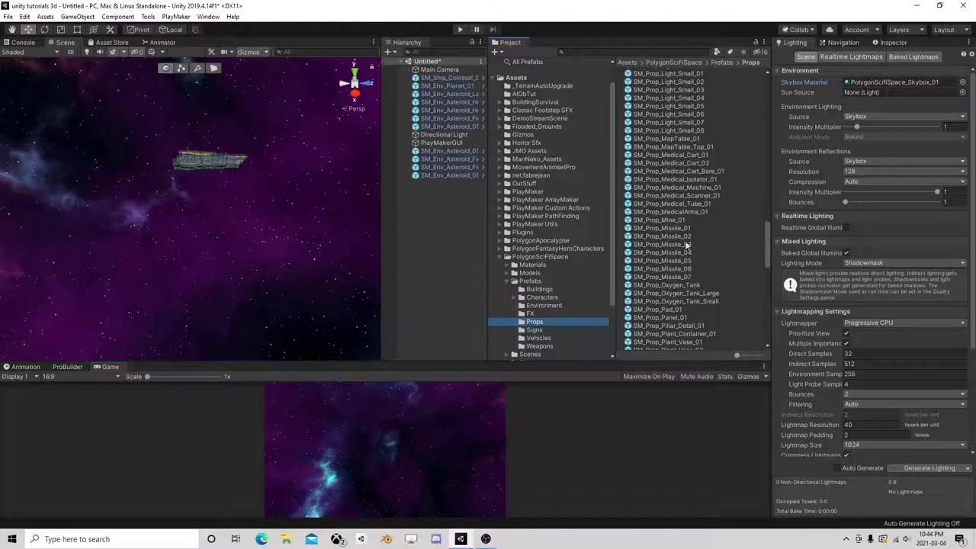
left_click_drag(683, 228, 216, 250)
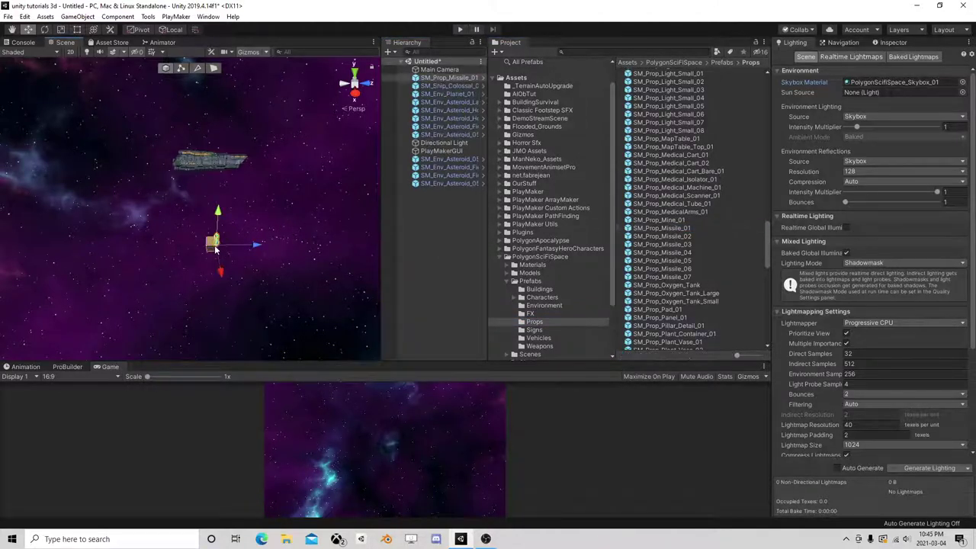
mouse_move(217, 251)
left_mouse_down()
mouse_move(273, 237)
mouse_move(196, 251)
left_mouse_up()
right_click_drag(196, 250, 366, 229)
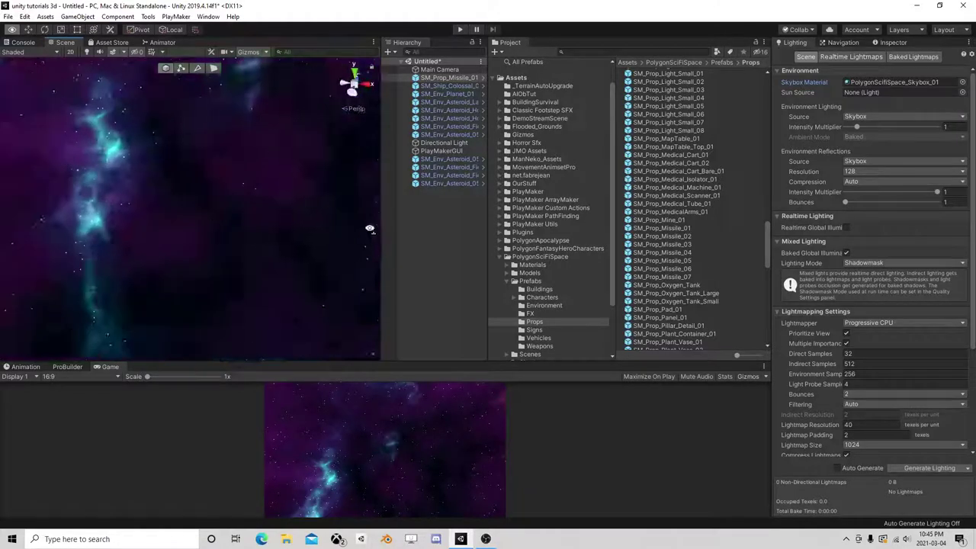
double_click(450, 78)
scroll(260, 199, "down", 1)
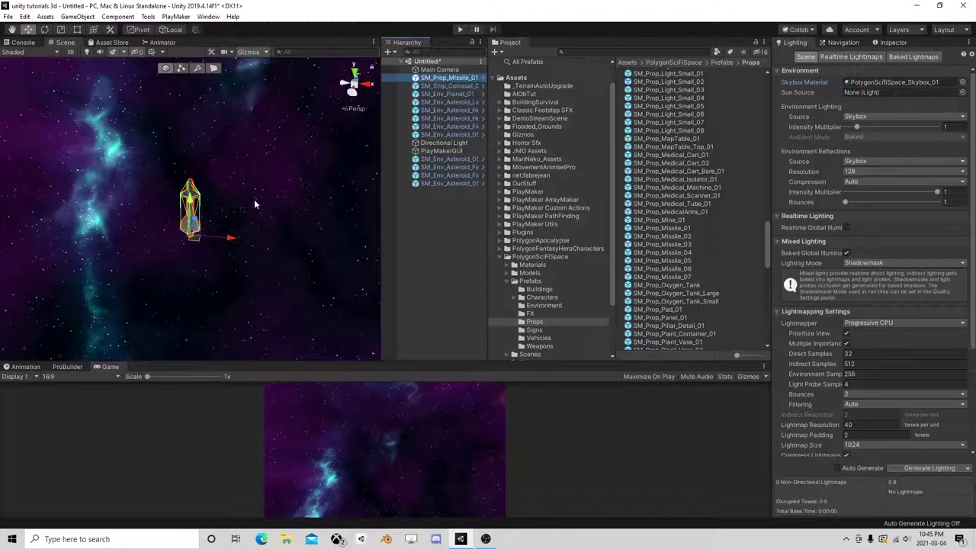
Rotate the missile so it lies horizontally
left_click(44, 29)
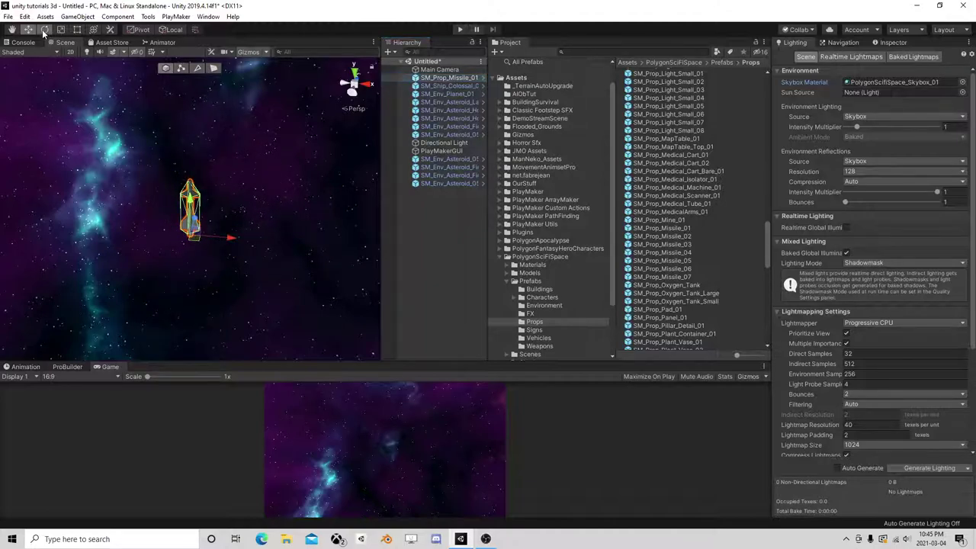
left_click_drag(193, 192, 95, 187)
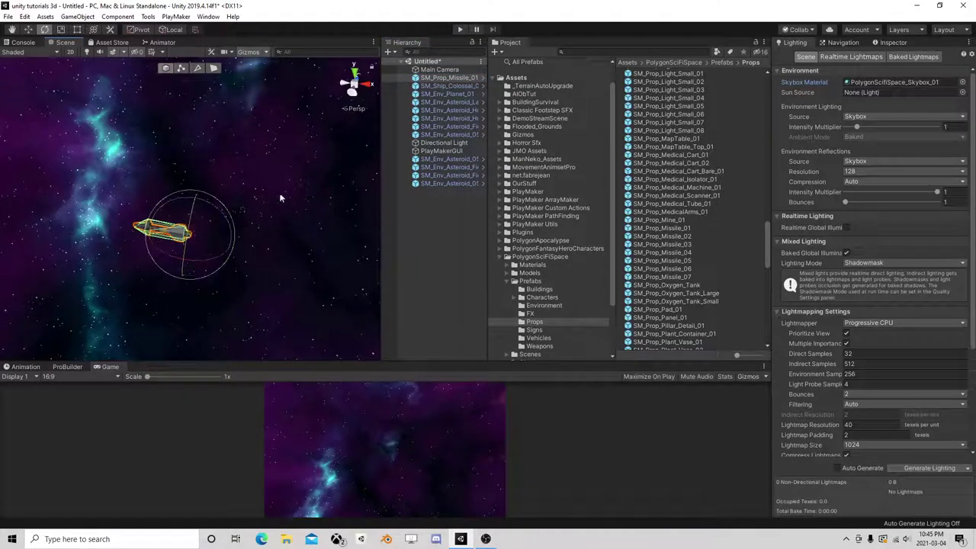
right_click_drag(278, 183, 118, 212)
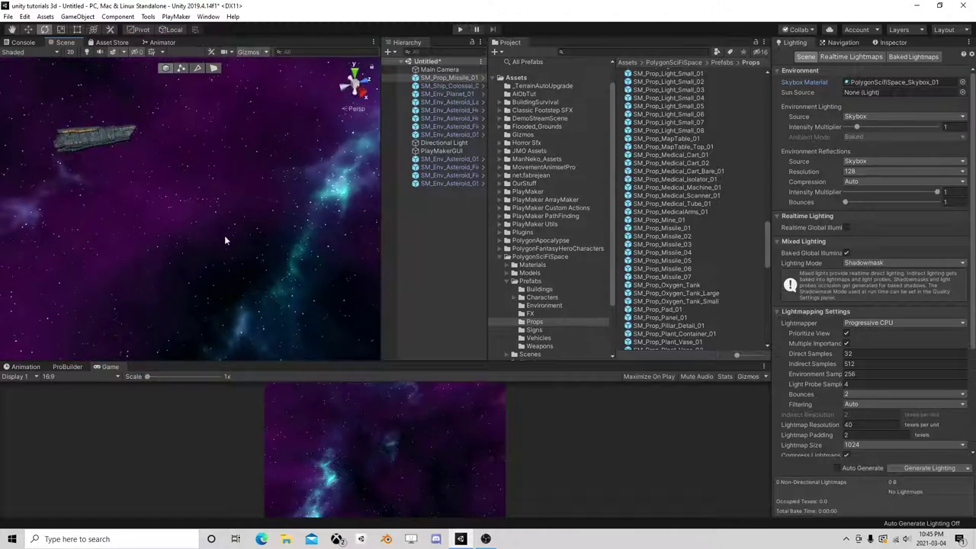
Create an empty object from the missile's menu and make it the missile's parent
left_click(256, 234)
left_click(438, 79)
double_click(439, 80)
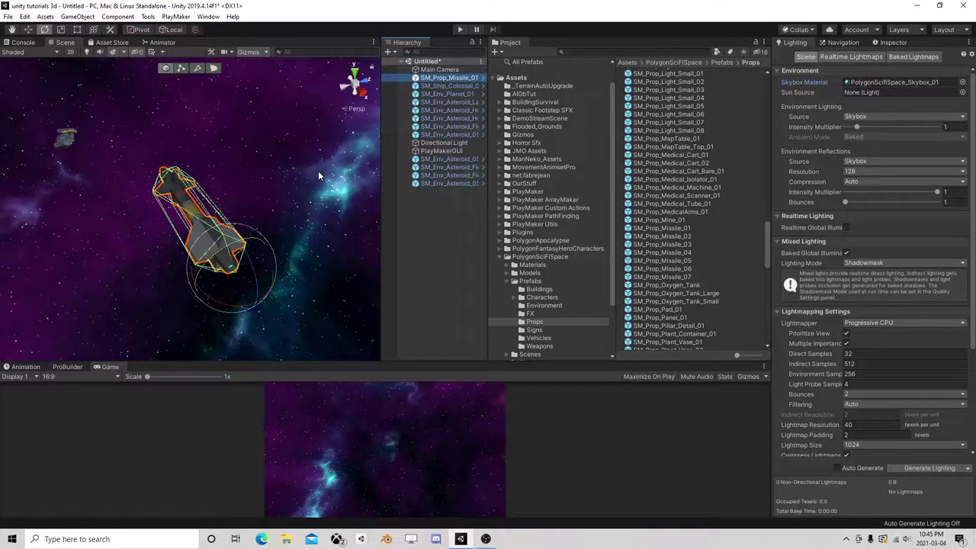
right_click(460, 82)
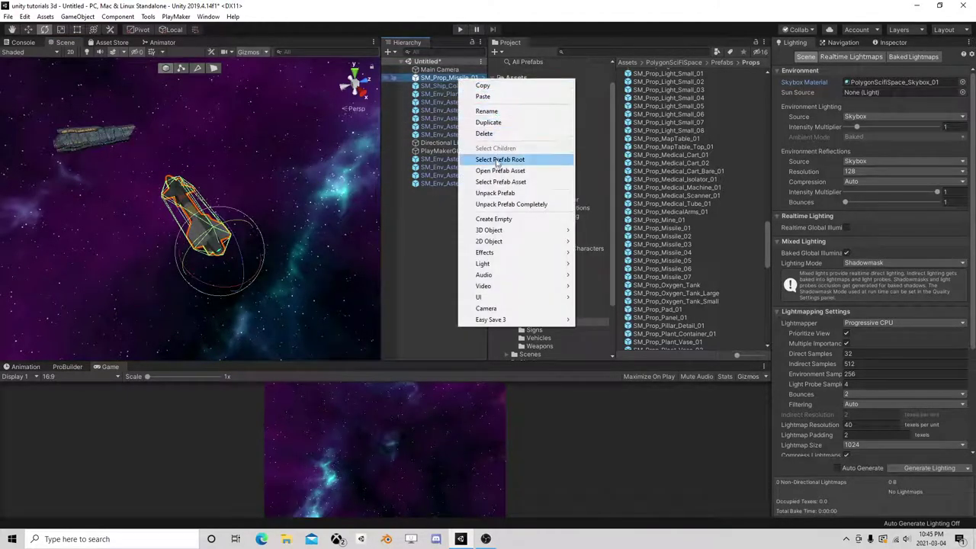
left_click(496, 219)
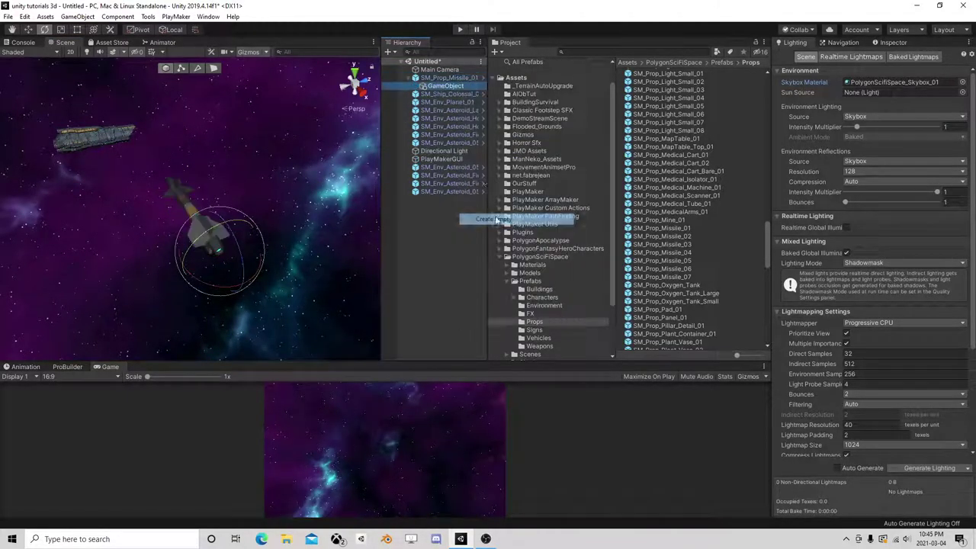
mouse_move(445, 85)
left_mouse_down()
mouse_move(439, 75)
mouse_move(453, 80)
left_mouse_up()
Rename the empty parent object to MissleMain
left_click(438, 88)
left_click(452, 80)
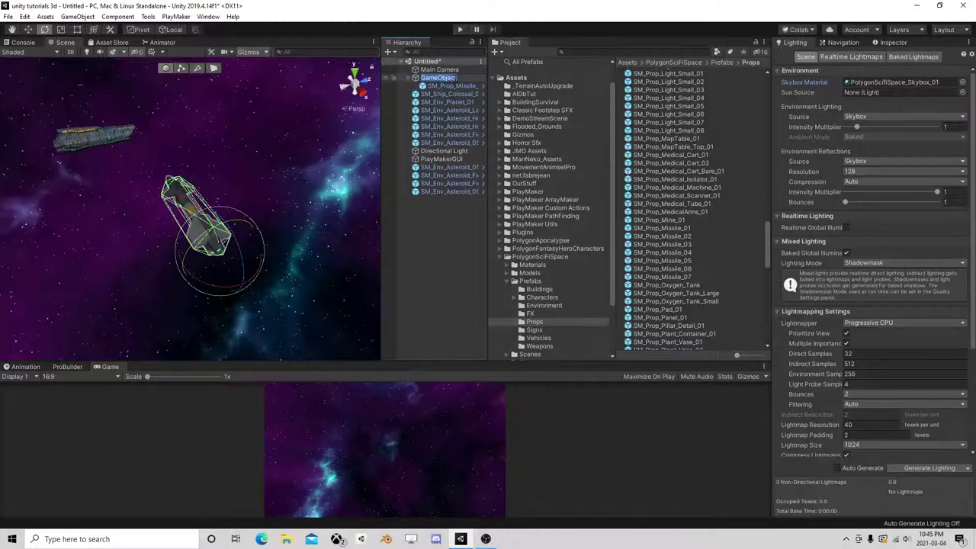
type("MissleMain")
key("Return")
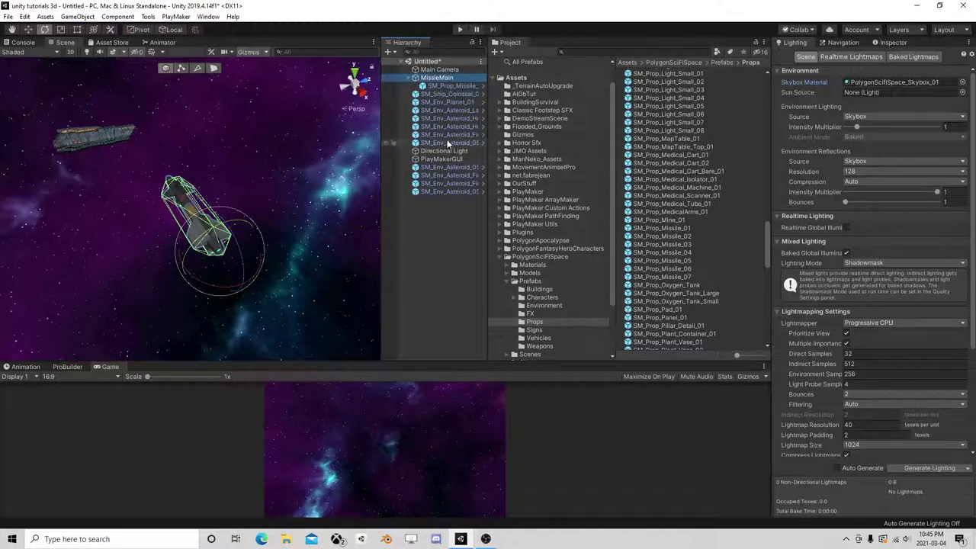
left_click(443, 86)
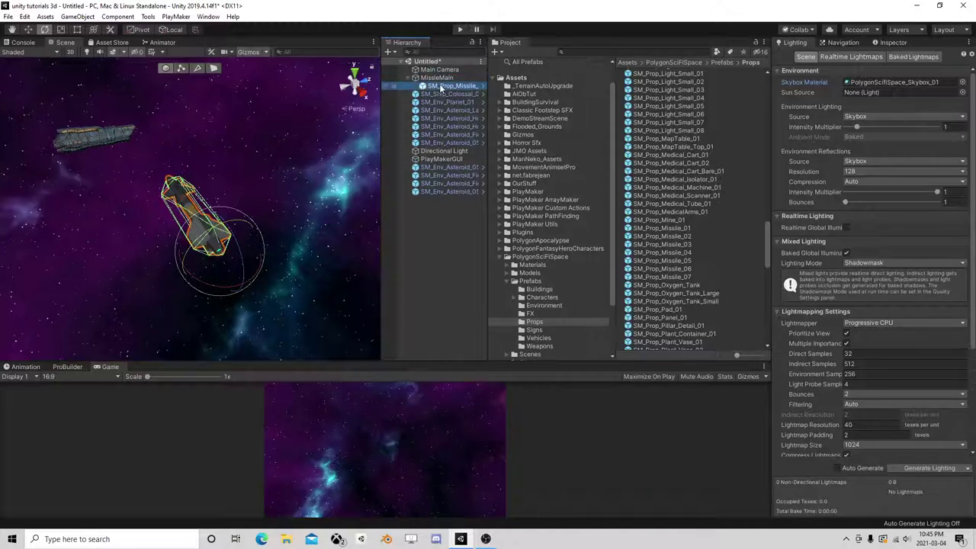
left_click(441, 79)
left_click(440, 87)
Add a PlayMakerFSM component named Target to MissleMain
left_click(884, 43)
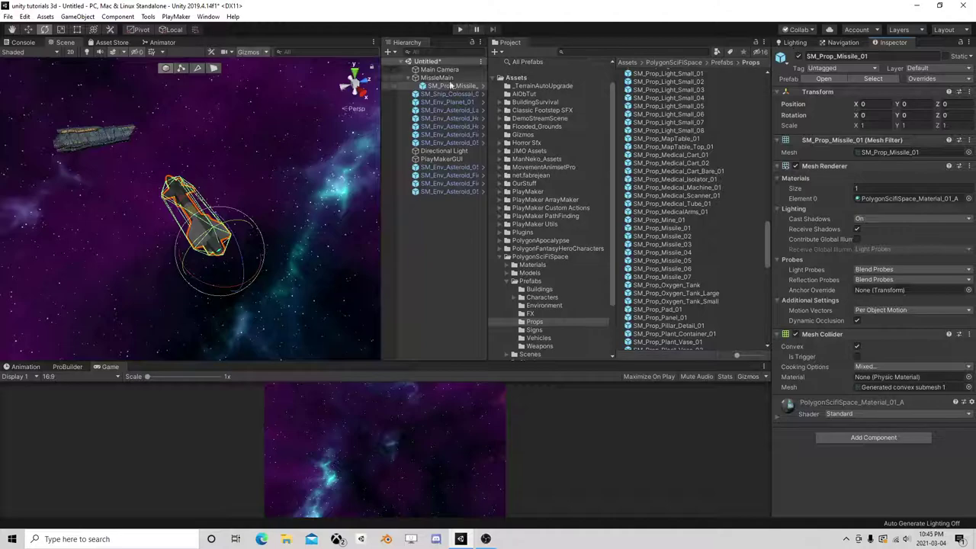
left_click(440, 79)
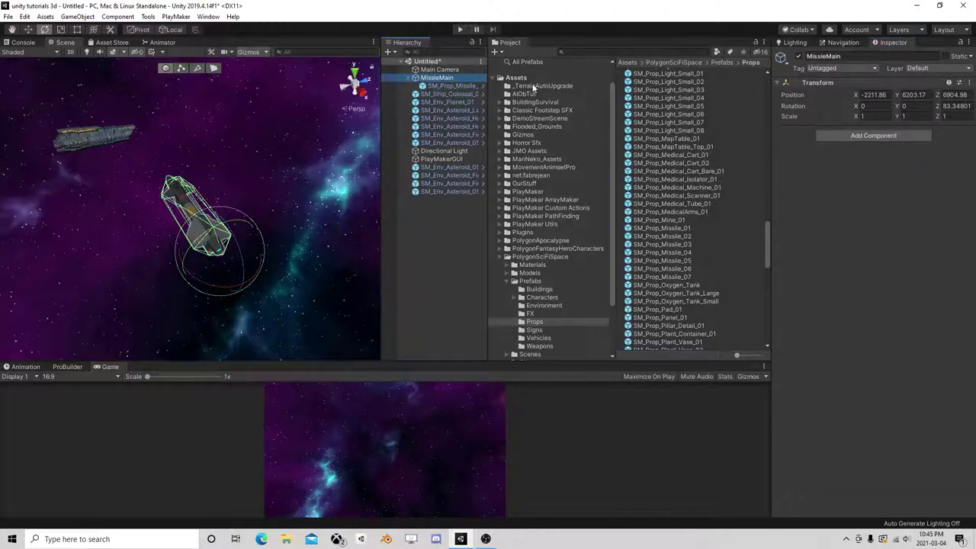
left_click(473, 86)
left_click(473, 78)
left_click(835, 133)
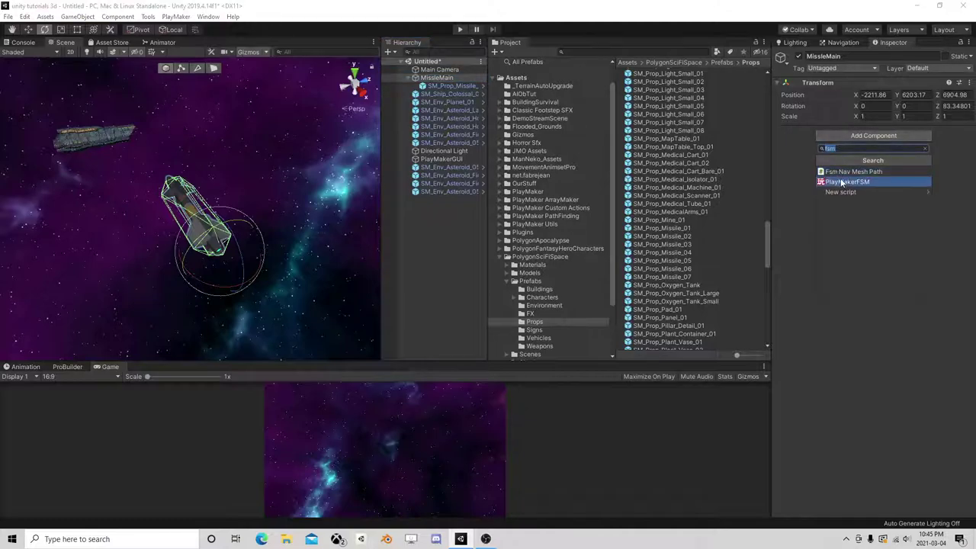
left_click(839, 182)
type("Target")
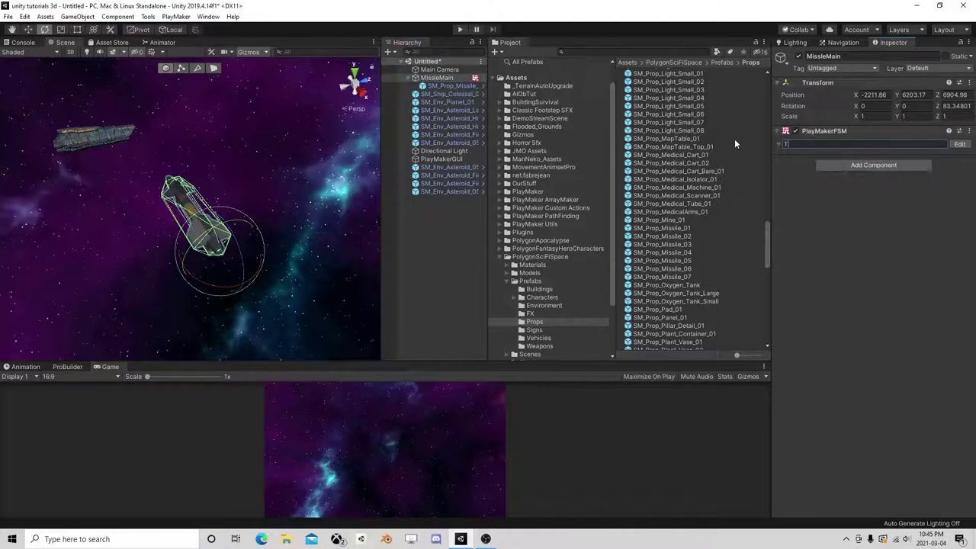
Add a second PlayMakerFSM component named Speed to MissleMain
left_click(839, 165)
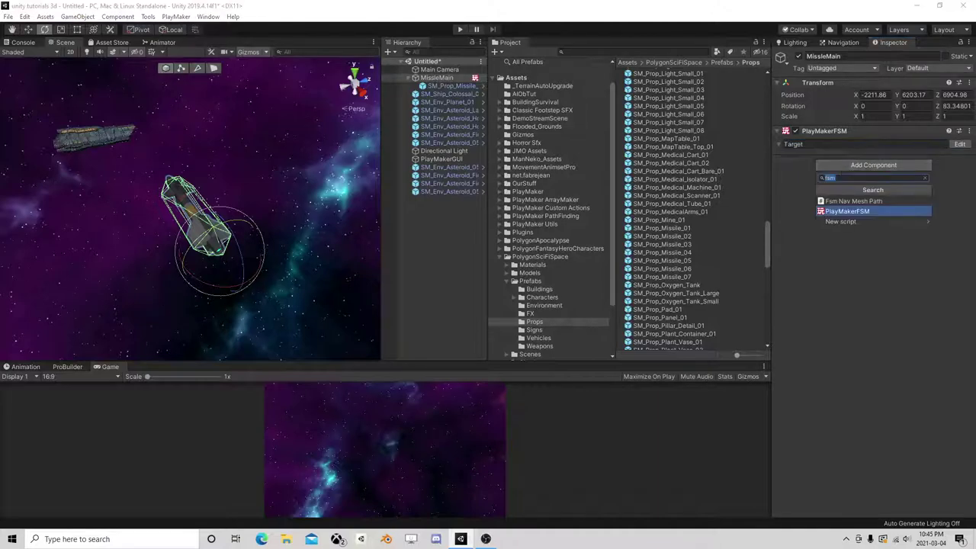
left_click(847, 211)
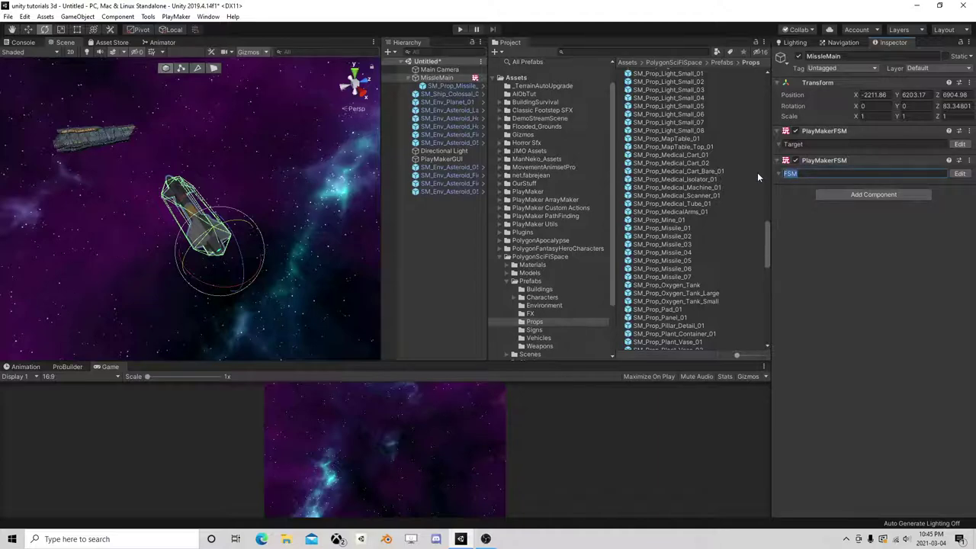
type("Speed")
Add a Translate action to State 1 of the Speed FSM
left_click(959, 173)
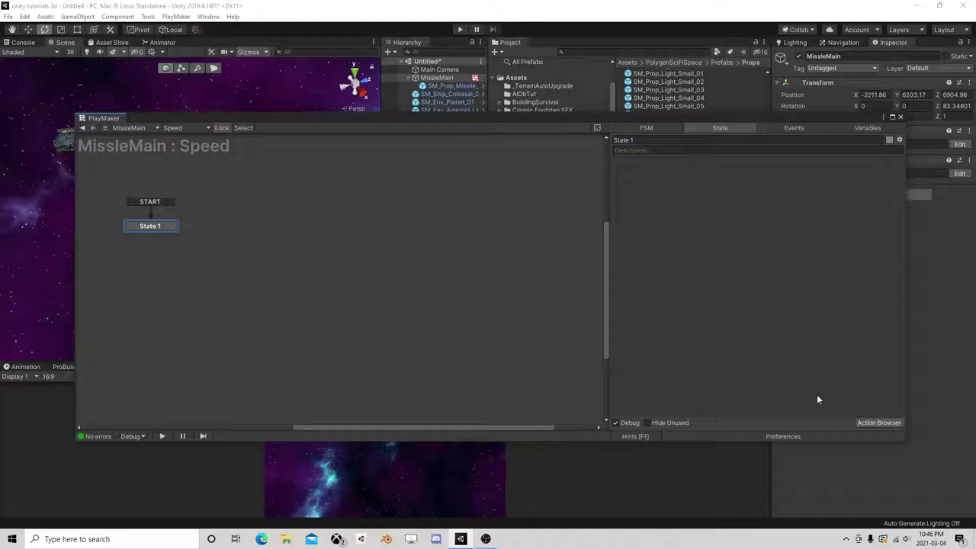
left_click(879, 422)
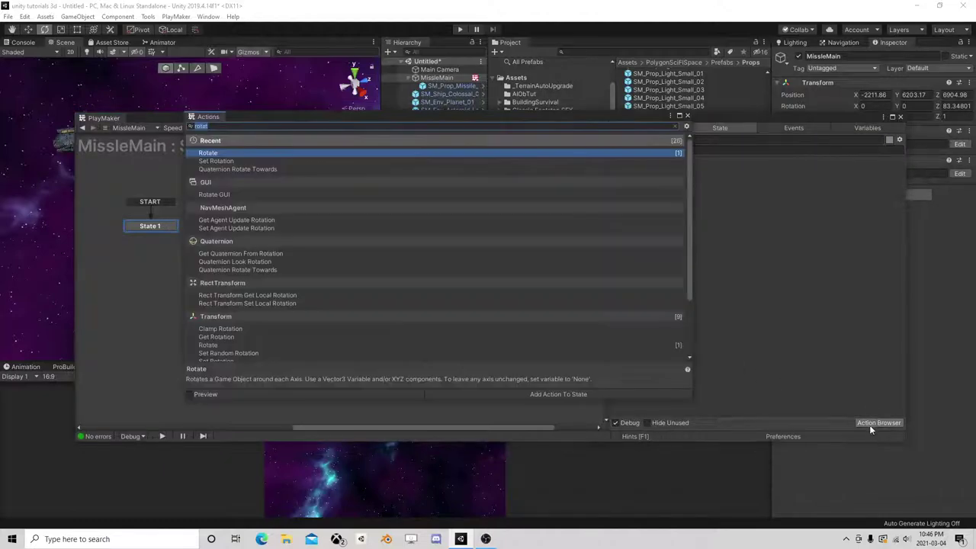
type("set tr")
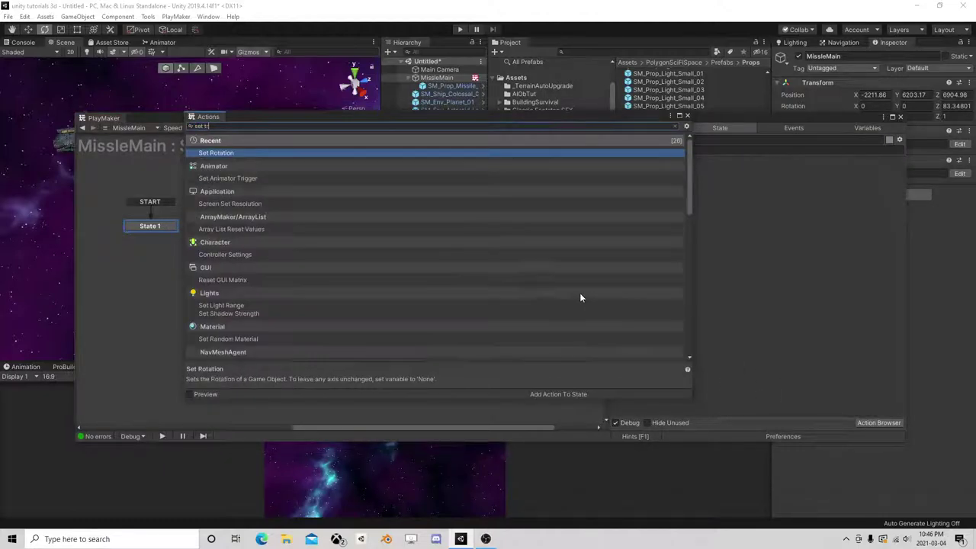
type("ans")
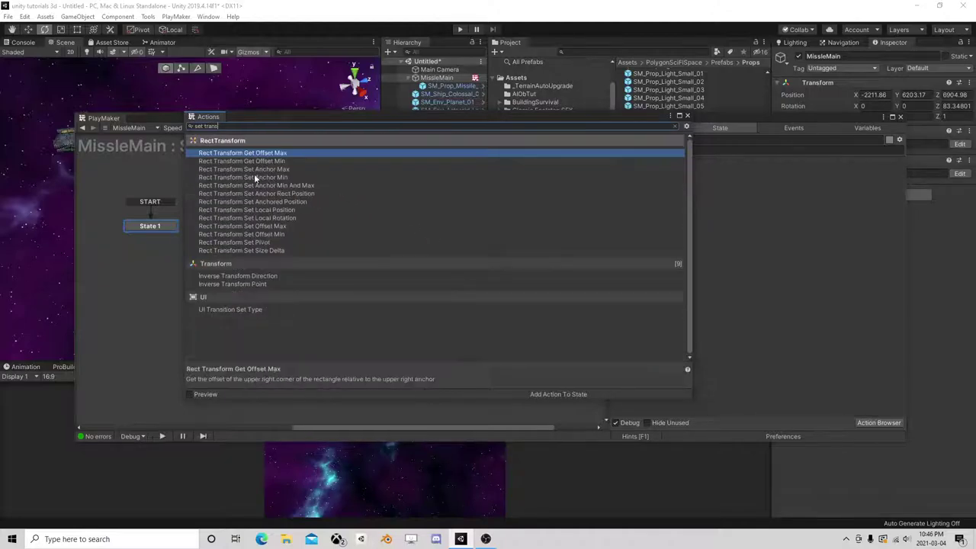
key("ctrl+a")
type("transl")
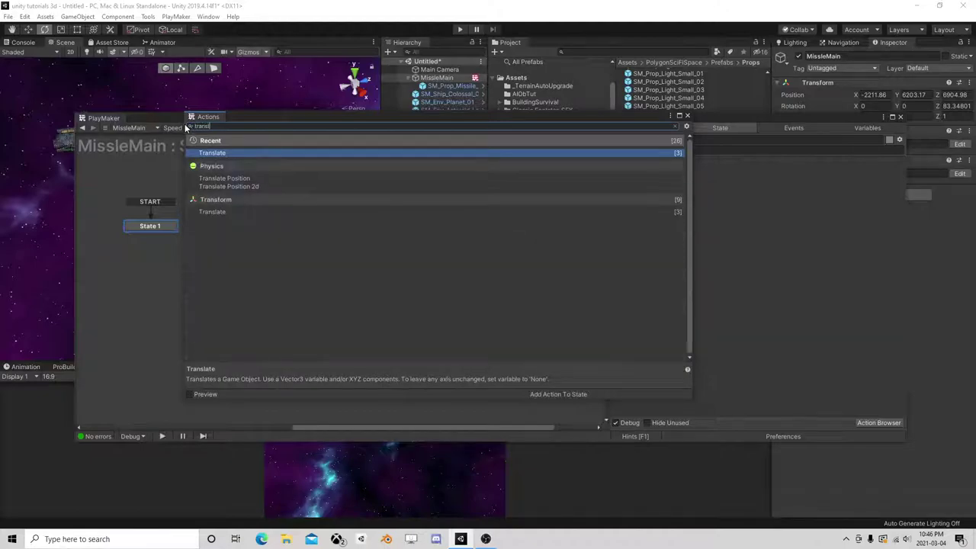
double_click(227, 153)
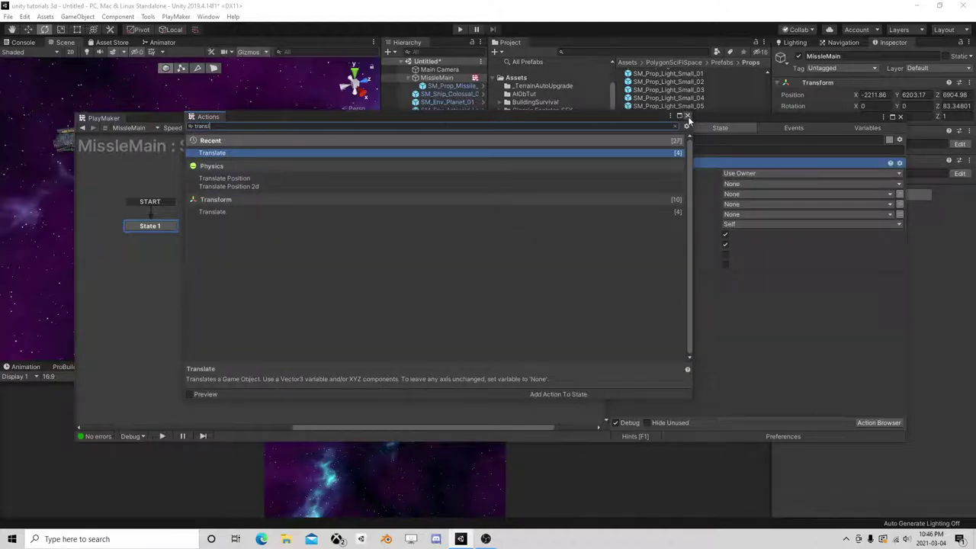
left_click(688, 116)
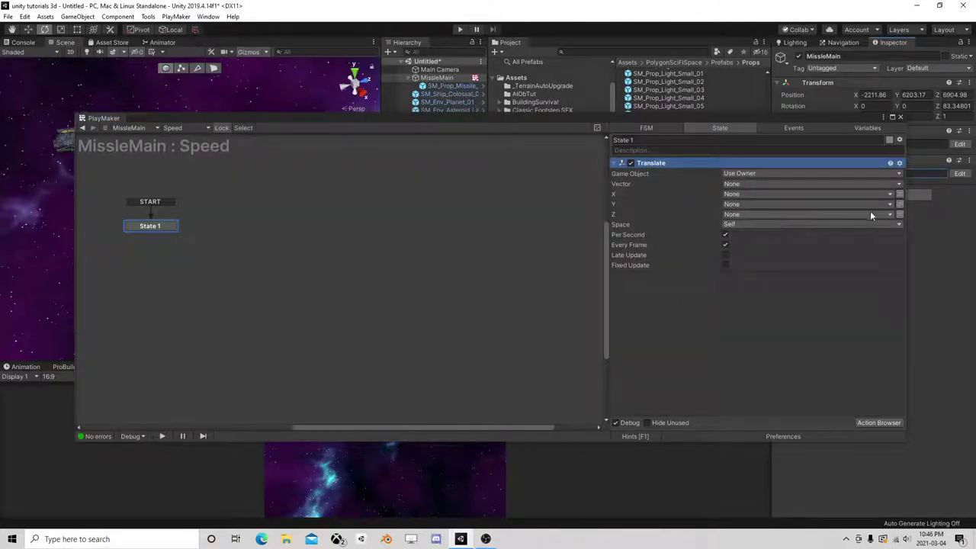
Set the Translate action's Z value to a new variable named Z
left_click(761, 214)
left_click(763, 236)
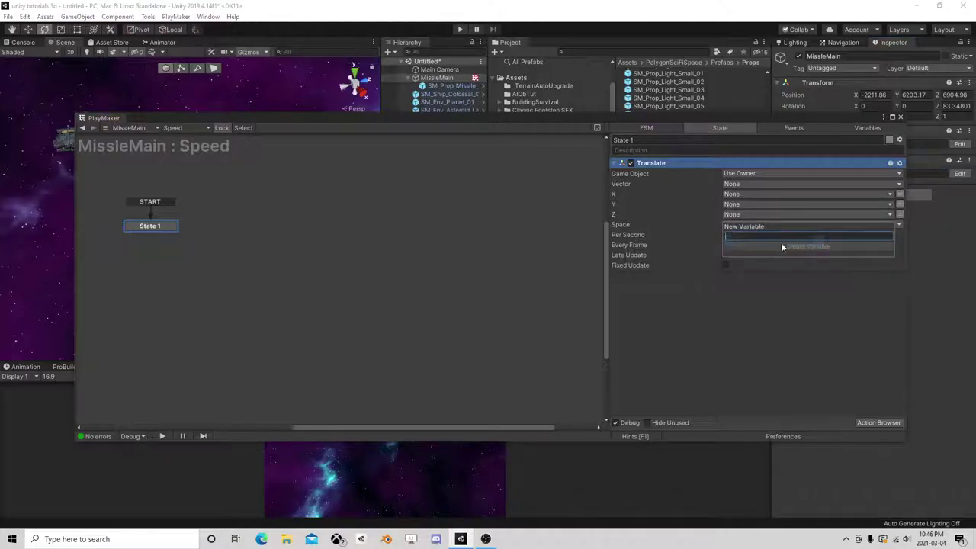
type("Z")
left_click(797, 247)
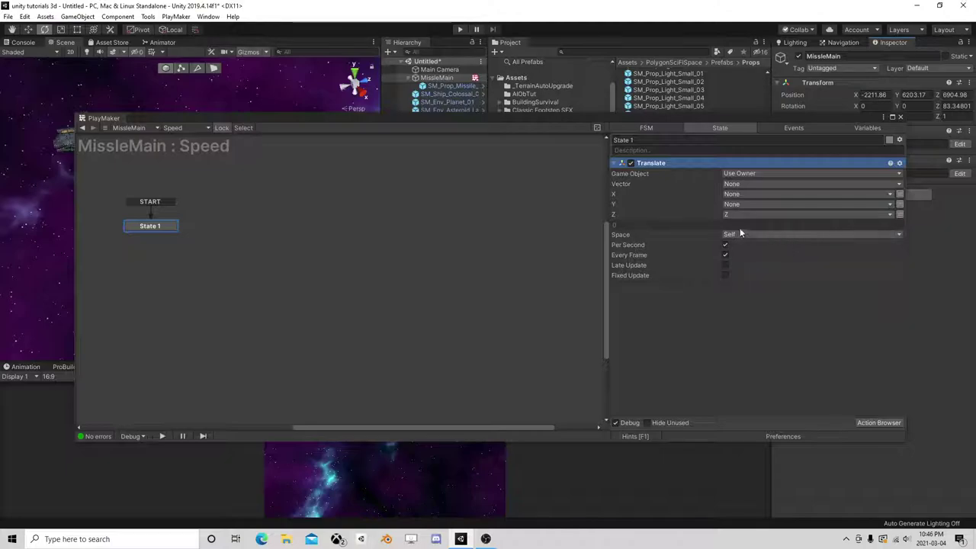
left_click(901, 120)
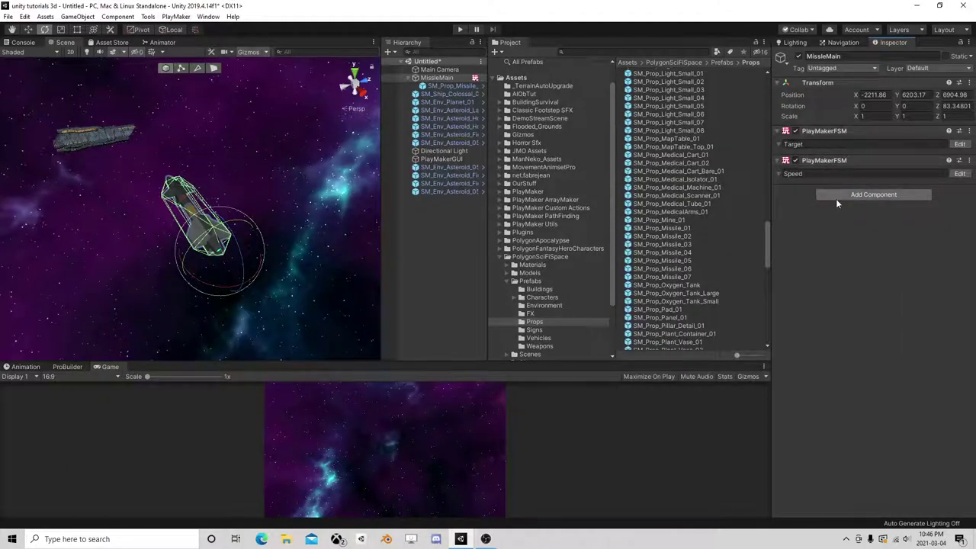
Add a third PlayMakerFSM to MissleMain named SpeedMod
left_click(837, 197)
left_click(853, 239)
left_click(810, 203)
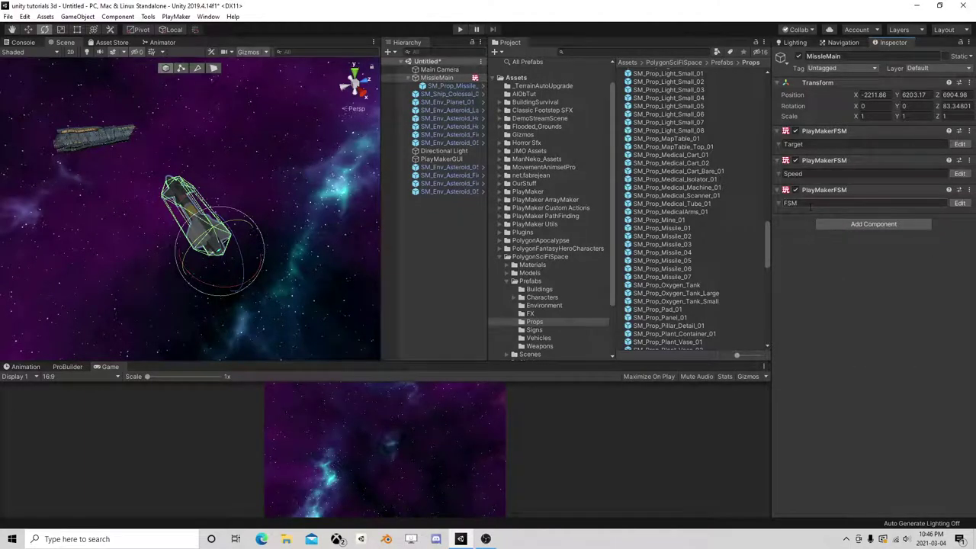
type("Speed")
type("Mod")
Add a Float Interpolate action to SpeedMod's State 1
left_click(959, 203)
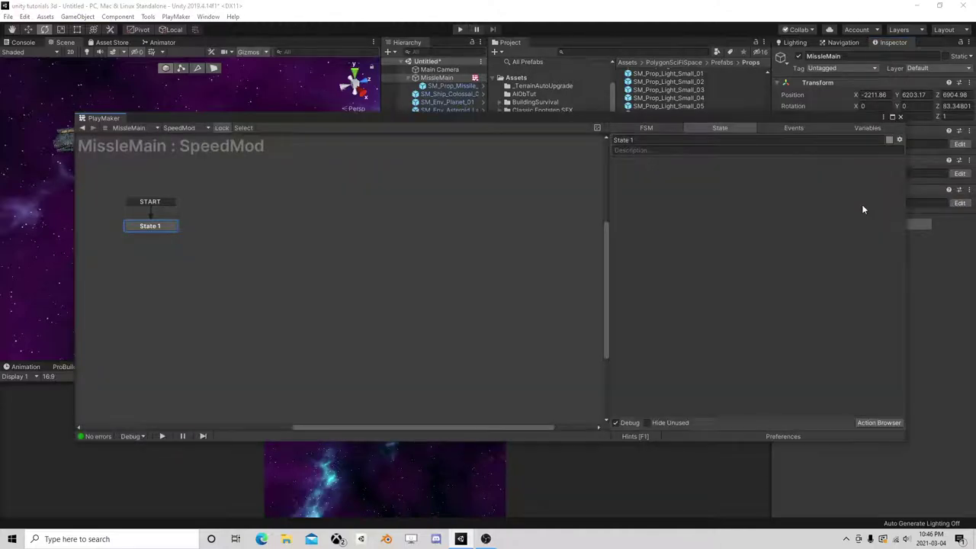
left_click(866, 424)
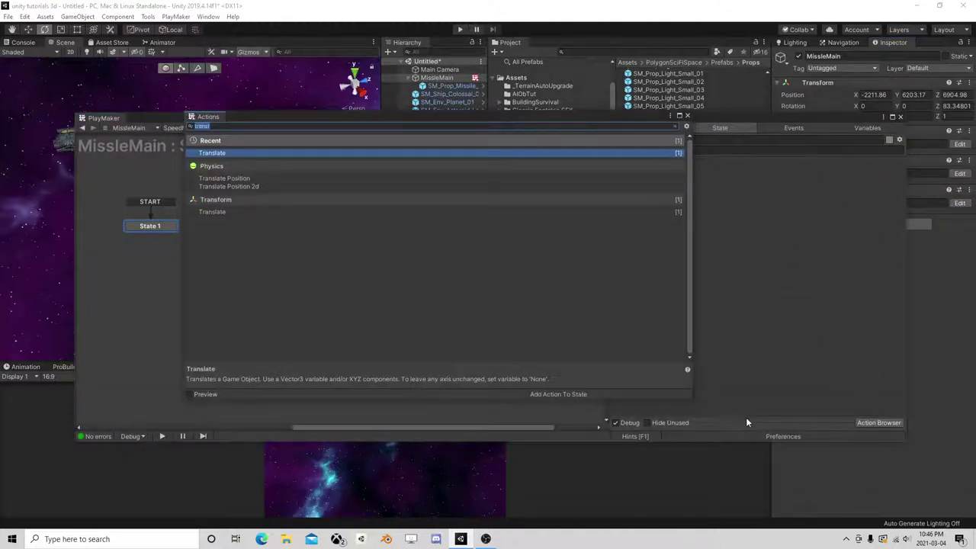
type("interpo")
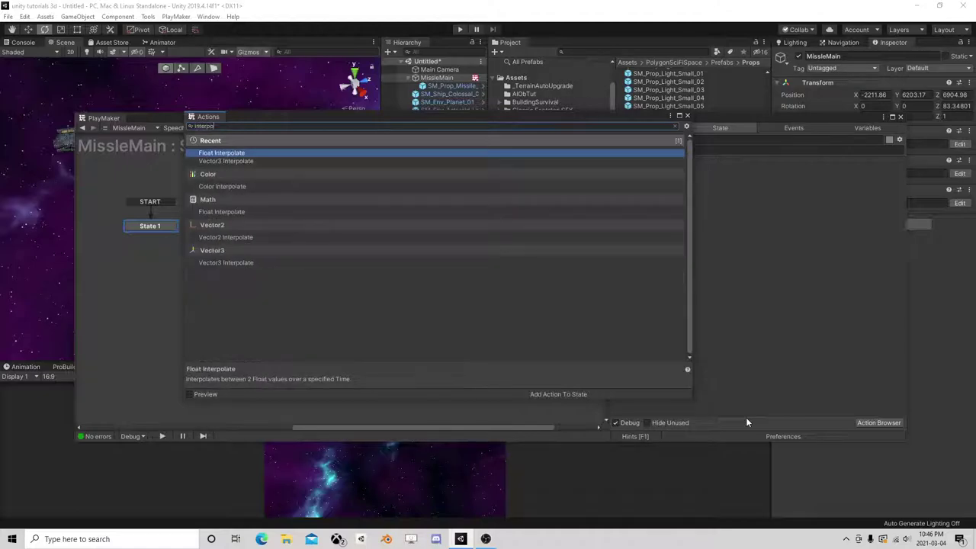
double_click(259, 153)
left_click(688, 116)
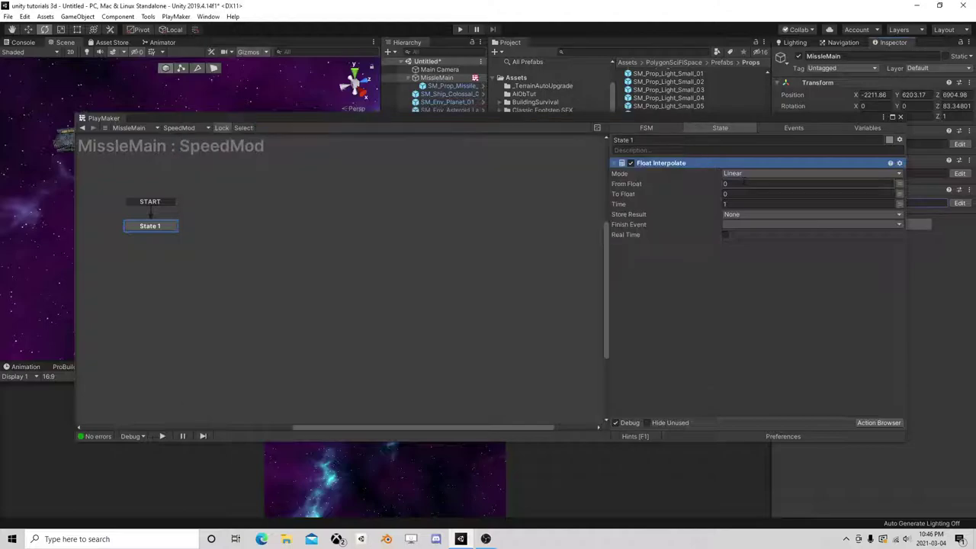
Set Float Interpolate to 15 over 0.5 s, storing the result in new variable X
left_click(744, 194)
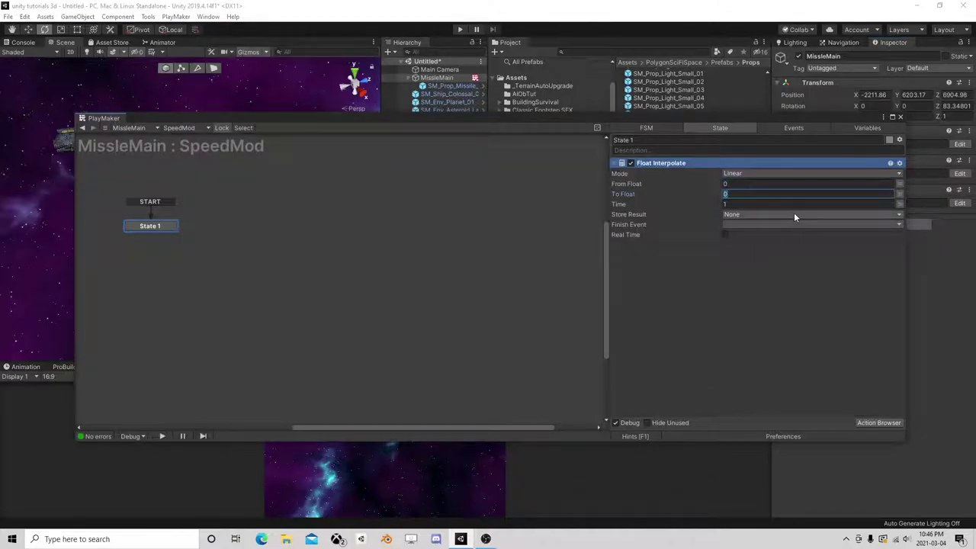
type("15")
left_click(739, 203)
type("0.5")
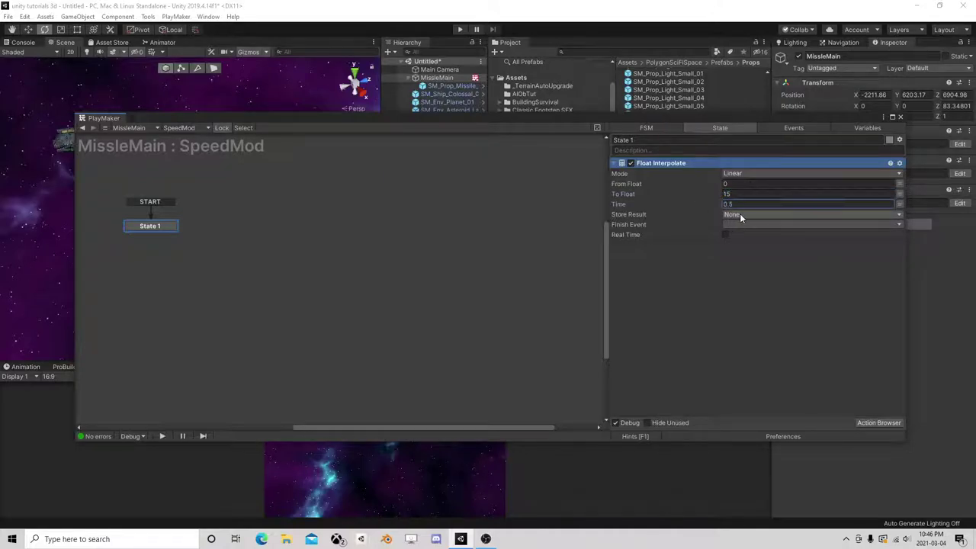
left_click(734, 214)
left_click(755, 239)
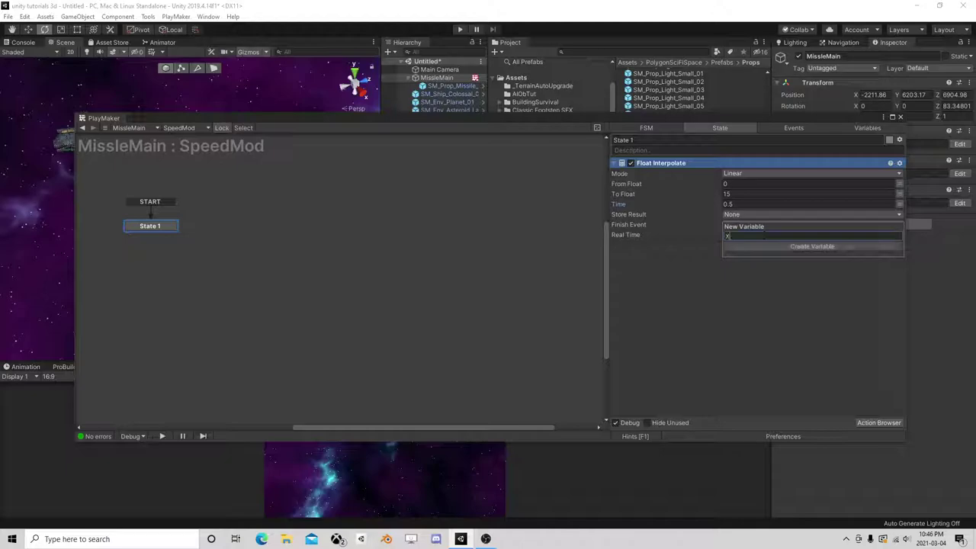
type("X")
key("Return")
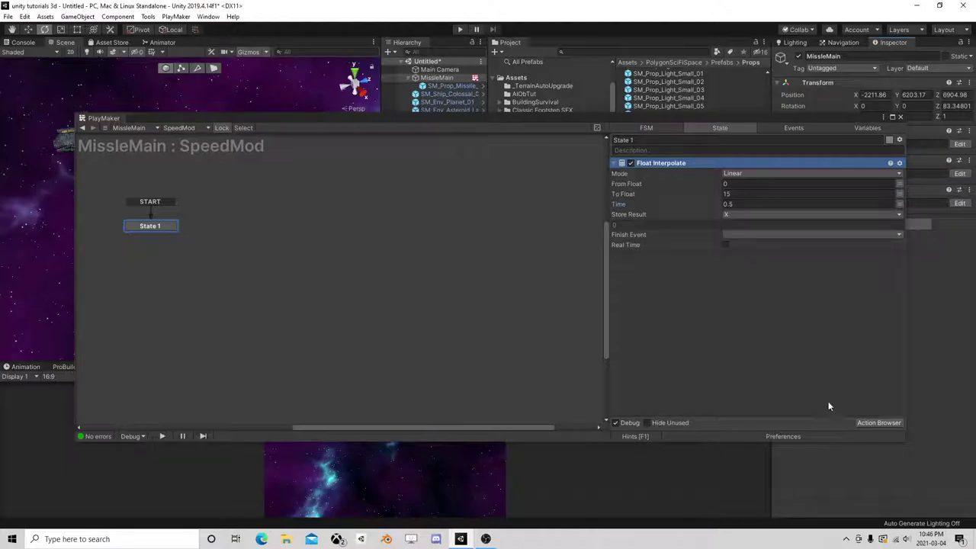
left_click(872, 423)
type("set fs")
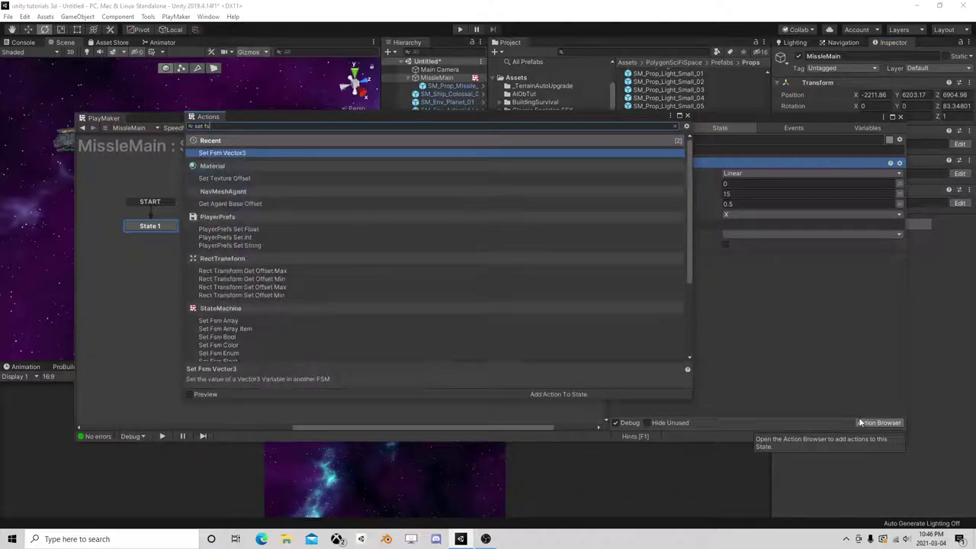
type("m f")
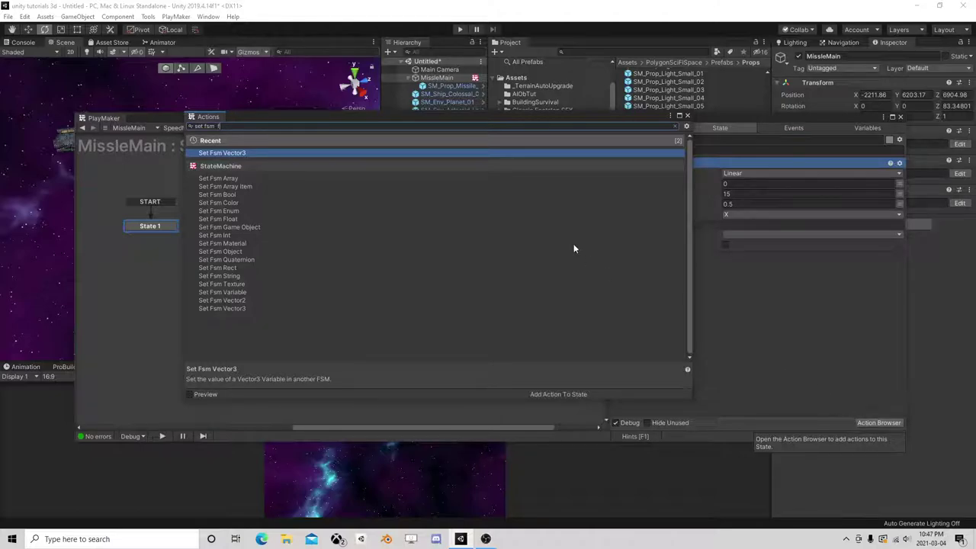
type("lo")
Add Set Fsm Float writing variable X into the Speed FSM's Z
double_click(246, 152)
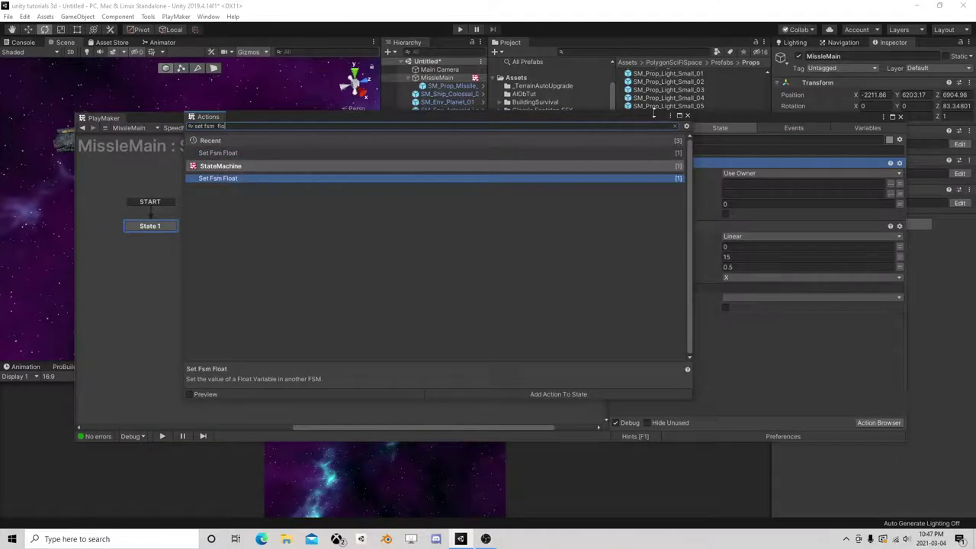
left_click(688, 116)
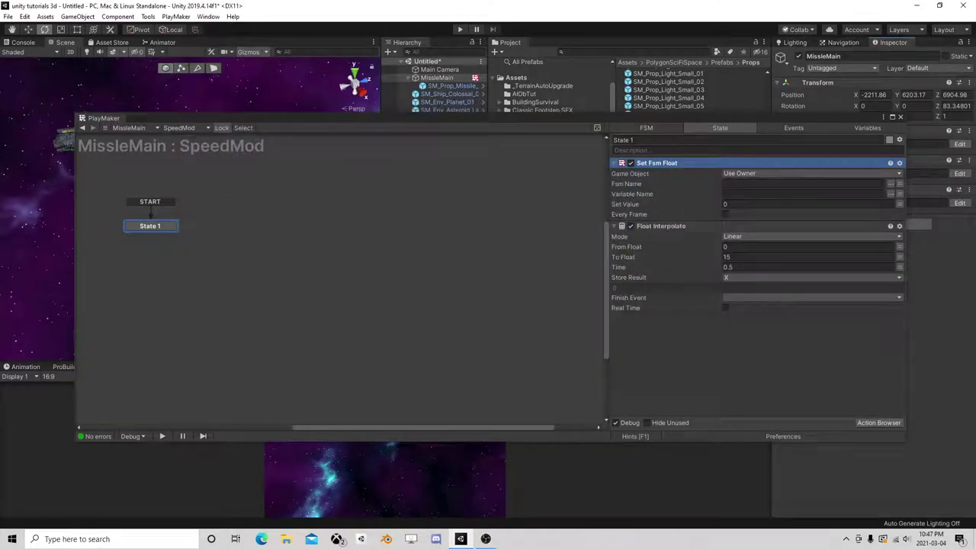
left_click(891, 183)
left_click(917, 201)
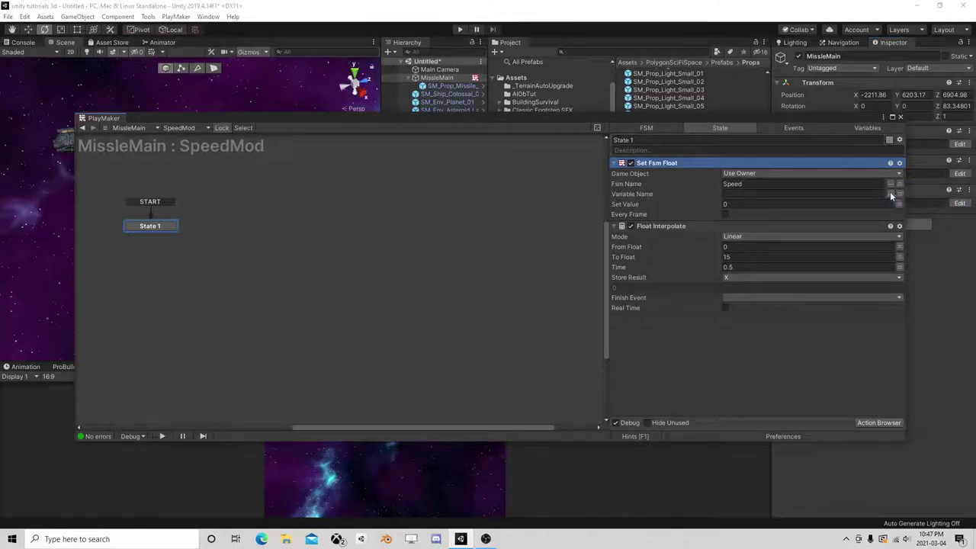
left_click(891, 194)
left_click(904, 200)
left_click(901, 201)
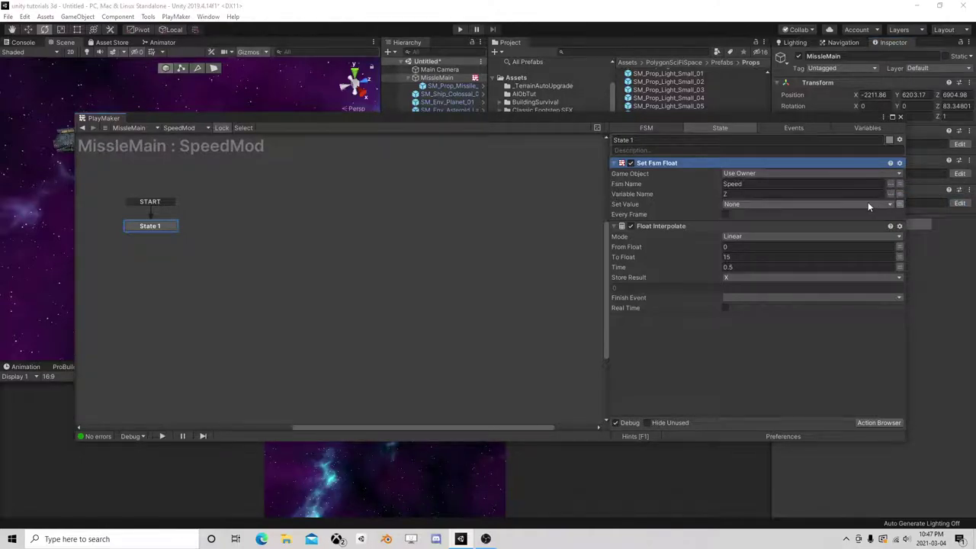
left_click(868, 202)
left_click(763, 227)
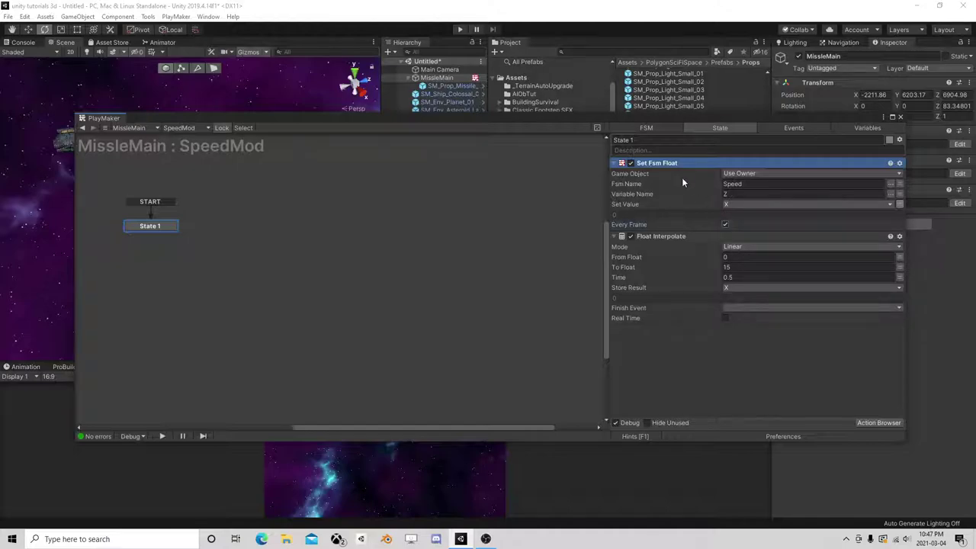
Move Set Fsm Float below Float Interpolate and link FINISHED to a new State 2
left_click_drag(656, 162, 711, 373)
left_click(735, 234)
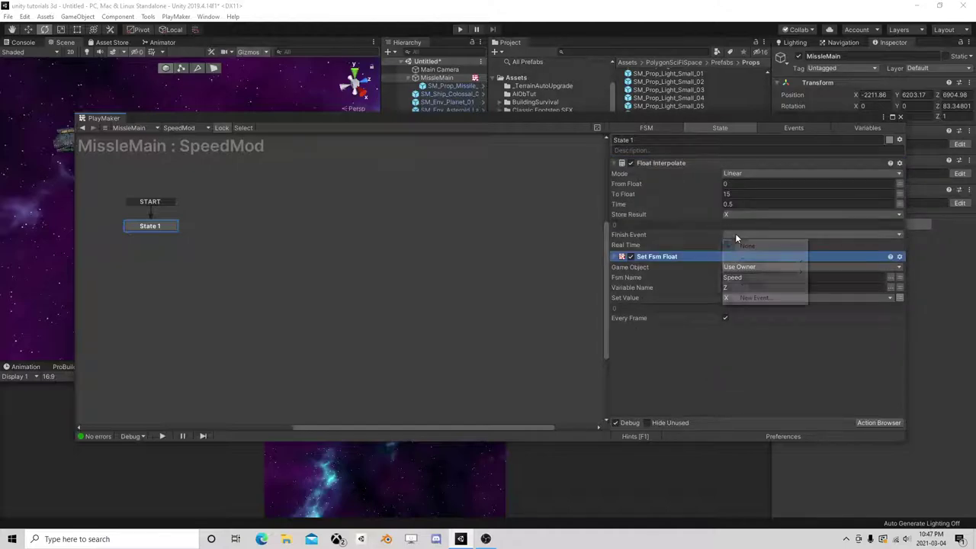
left_click(163, 228)
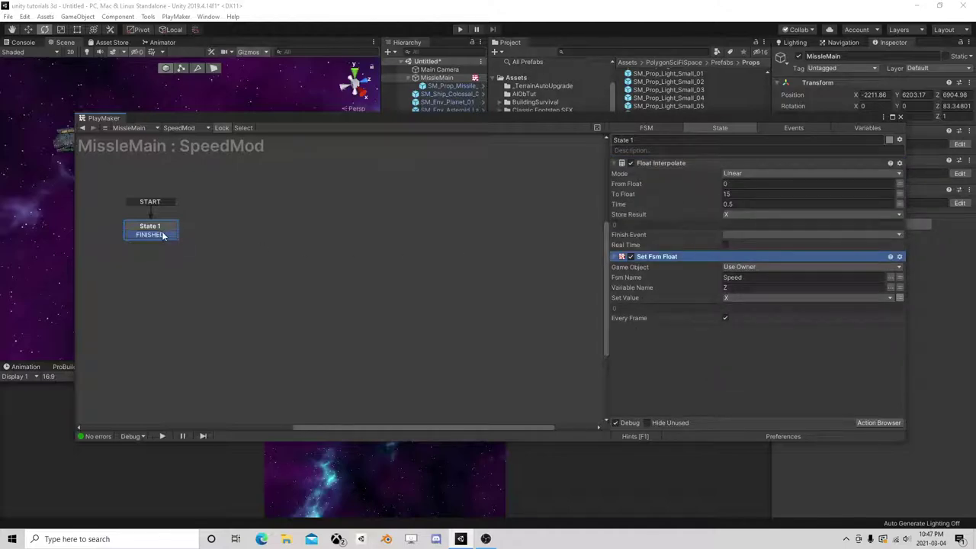
left_click_drag(160, 234, 223, 223)
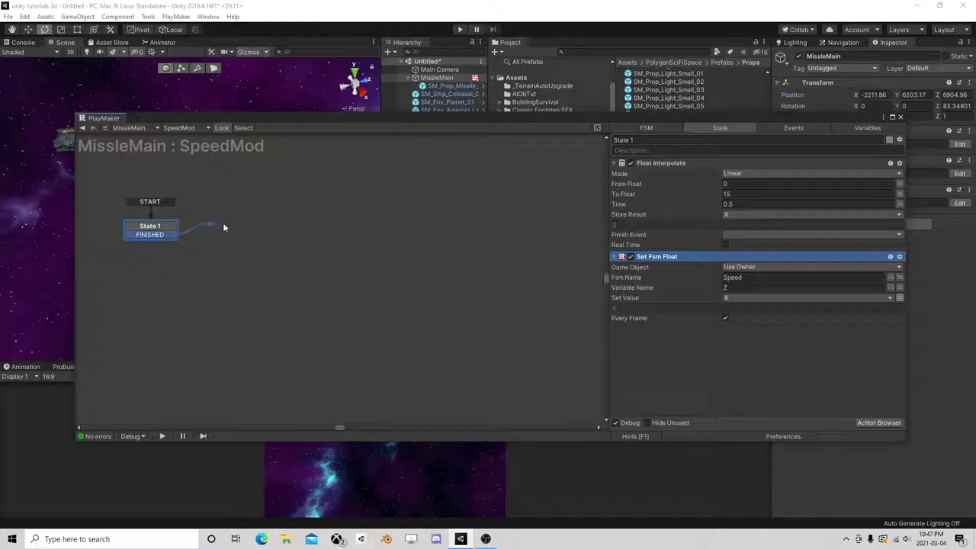
left_click(777, 235)
left_click(762, 257)
left_click(662, 165)
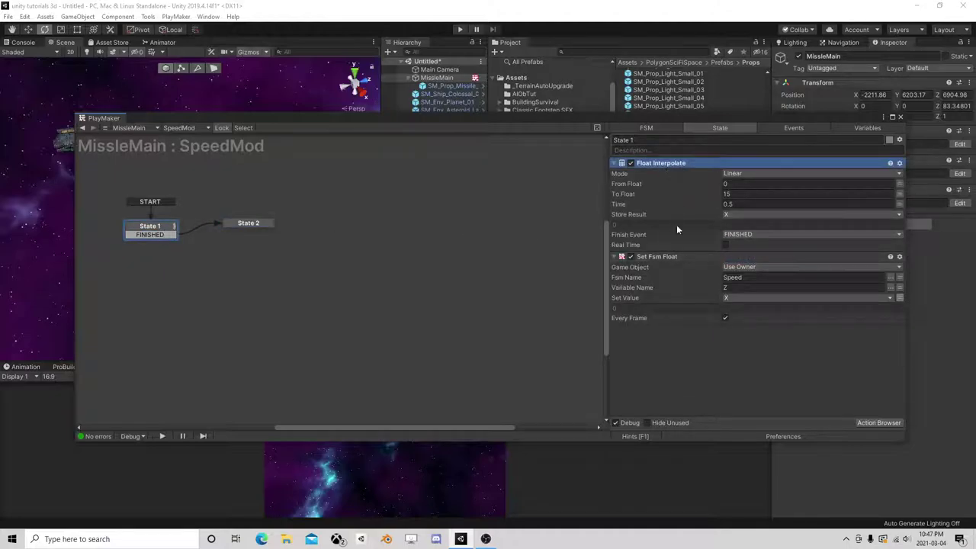
Copy State 1's Float Interpolate and Set Fsm Float actions into State 2
left_click(662, 257)
right_click(662, 257)
left_click(702, 286)
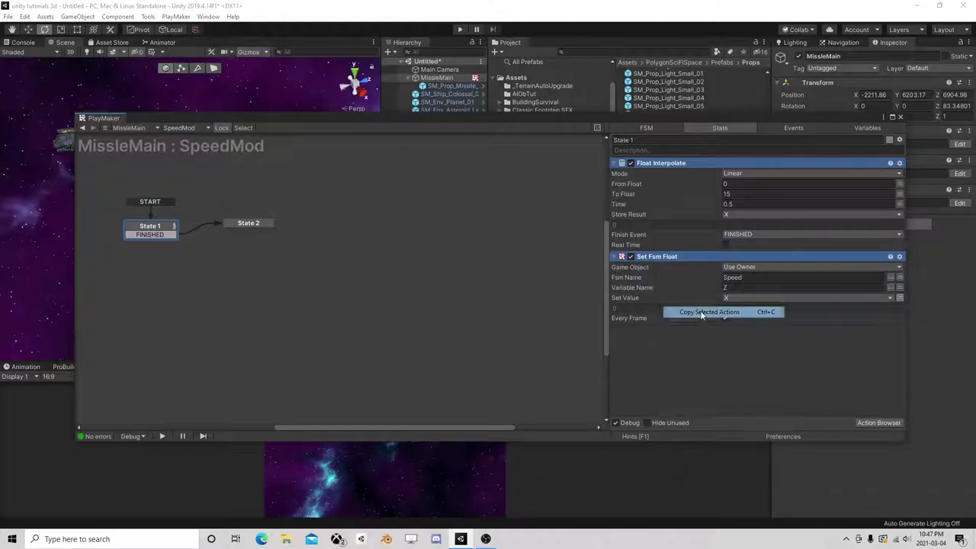
left_click(254, 224)
right_click(660, 183)
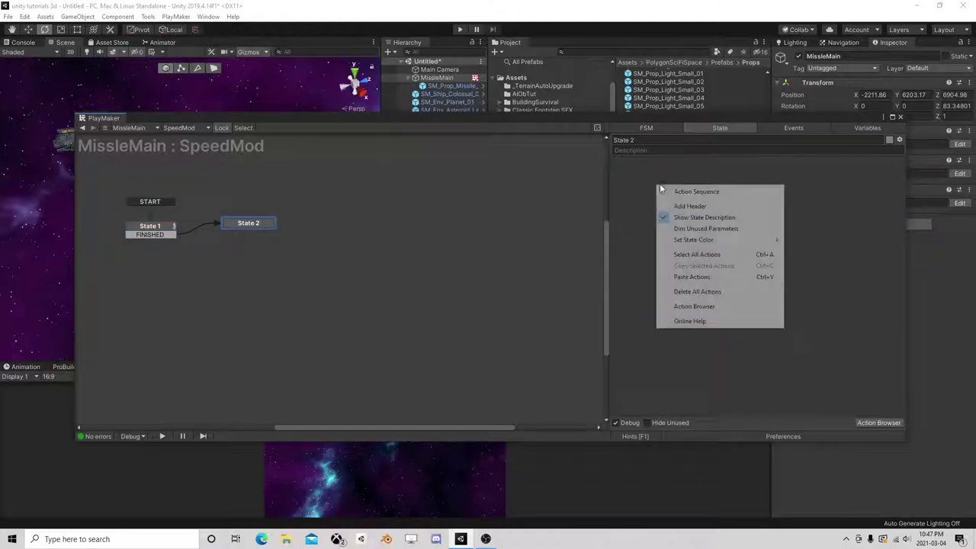
left_click(692, 277)
Set State 2's interpolation from 15 to 60 over 0.75 s and close the PlayMaker editor
left_click(729, 184)
type("15")
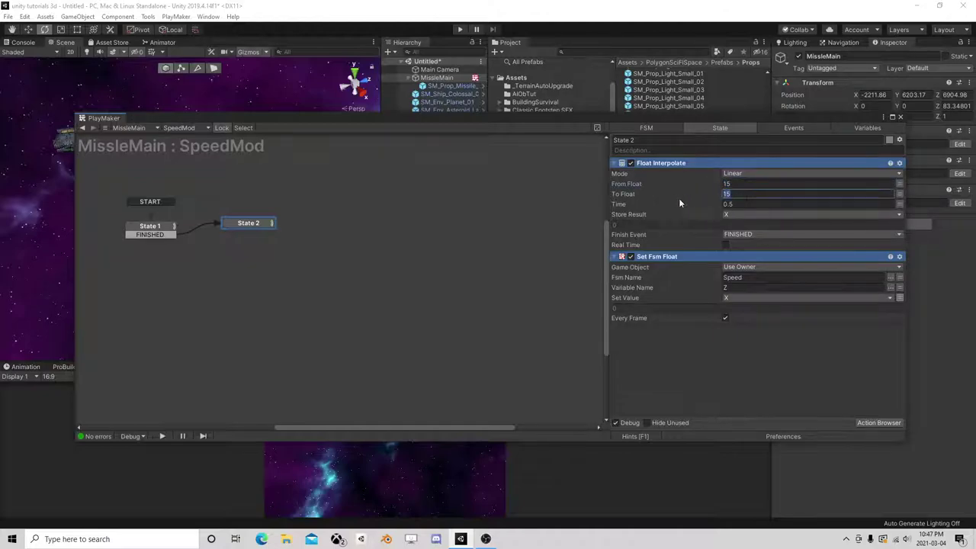
left_click(726, 194)
type("0")
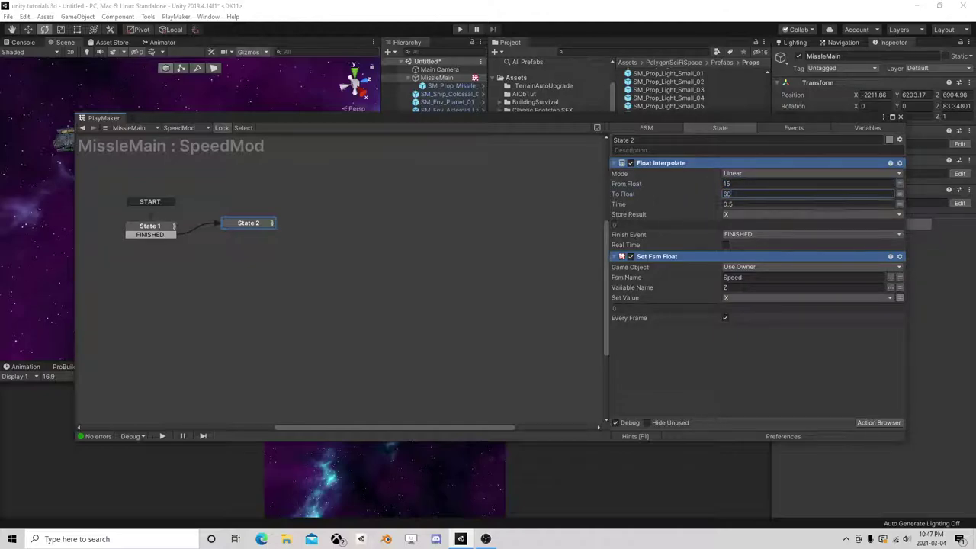
type("0")
left_click(741, 203)
type(".75")
key("Return")
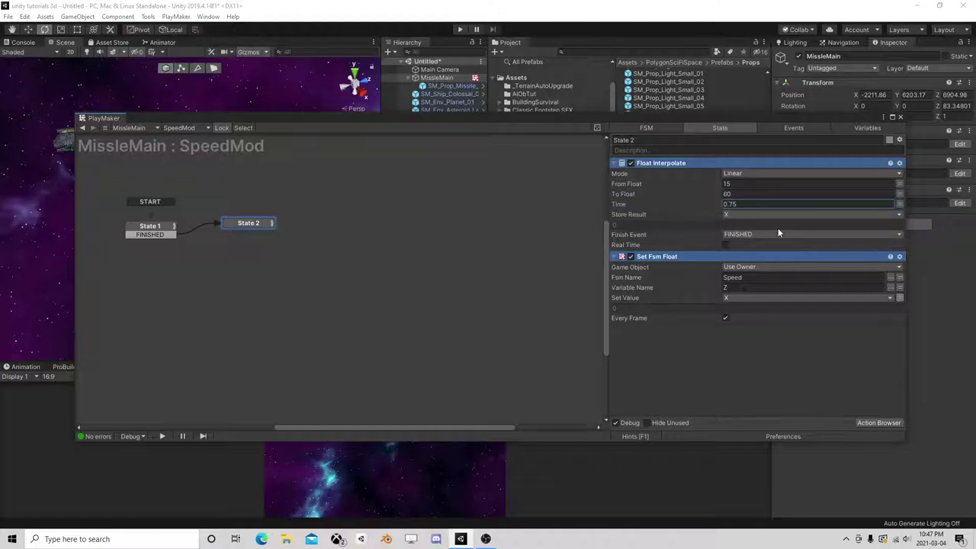
left_click(900, 116)
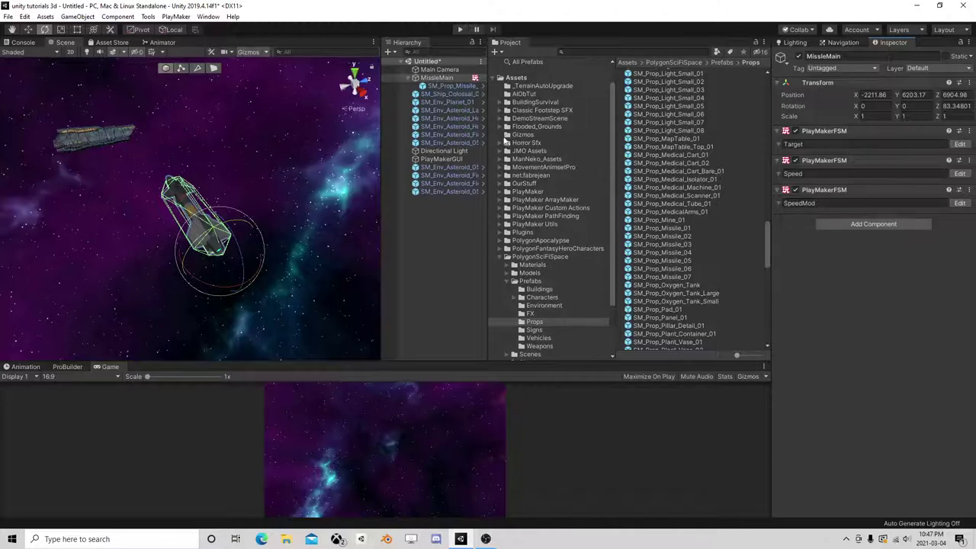
Add a fourth PlayMakerFSM named 'Distance' to MissleMain, then bring up the Target FSM in PlayMaker
left_click(454, 85)
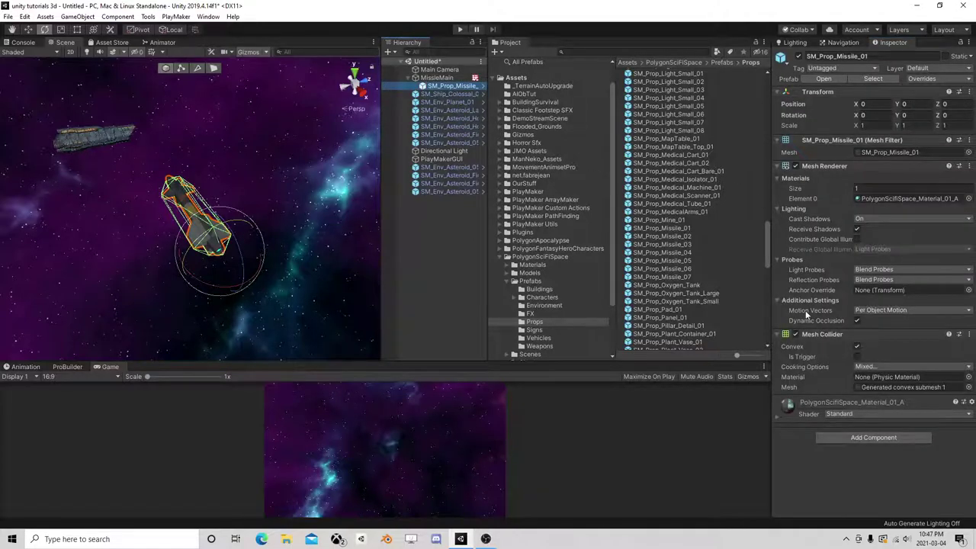
left_click(436, 78)
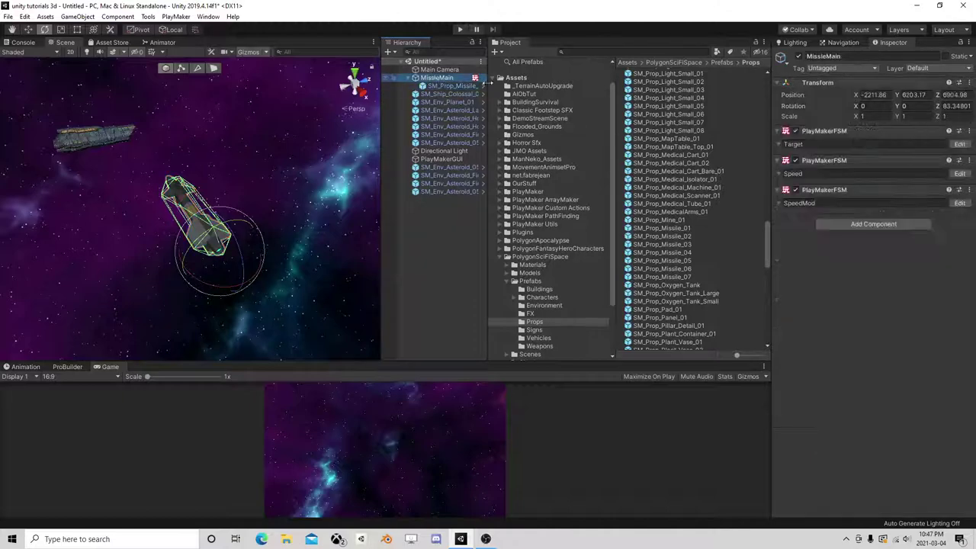
left_click(840, 223)
left_click(847, 271)
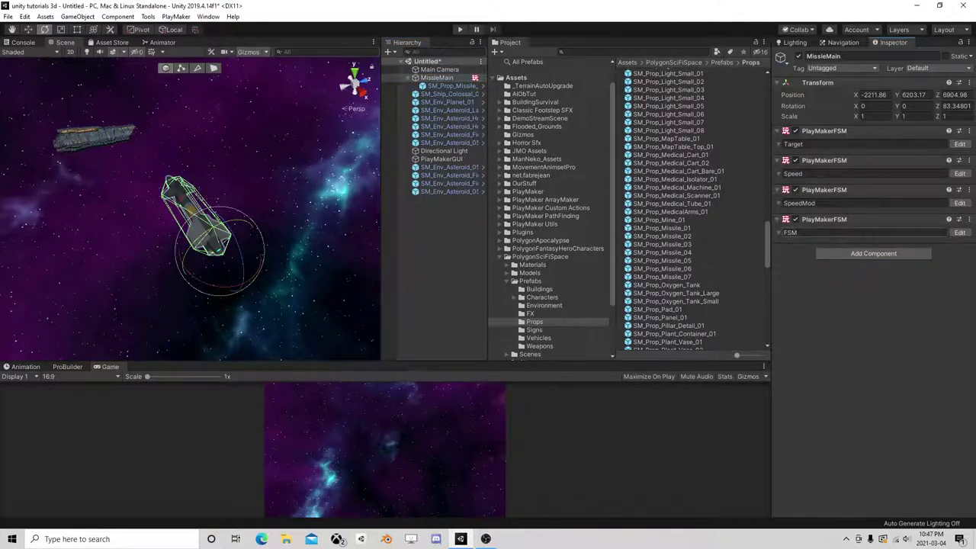
type("Distance")
left_click(955, 144)
Give the Target FSM a GameObject variable named 'Target' marked as an input
left_click(867, 128)
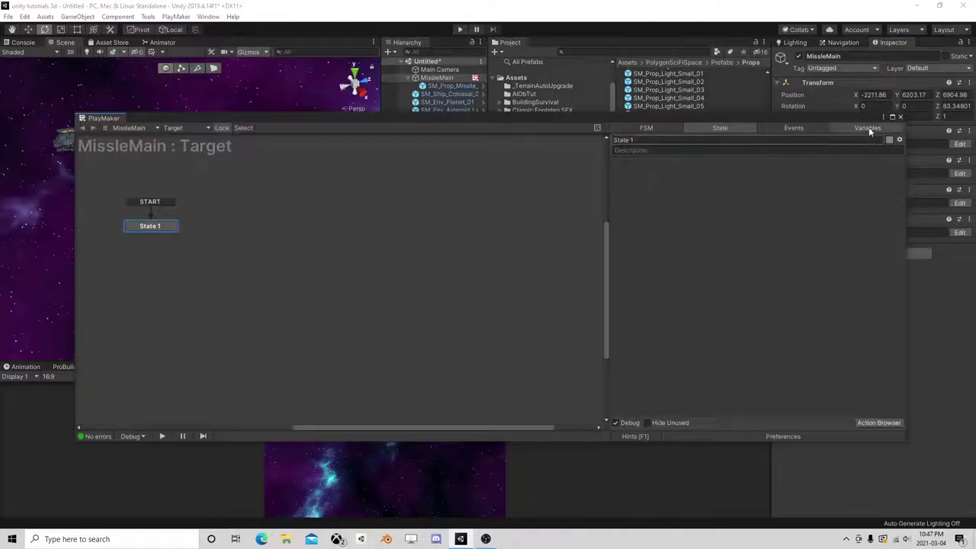
left_click(687, 424)
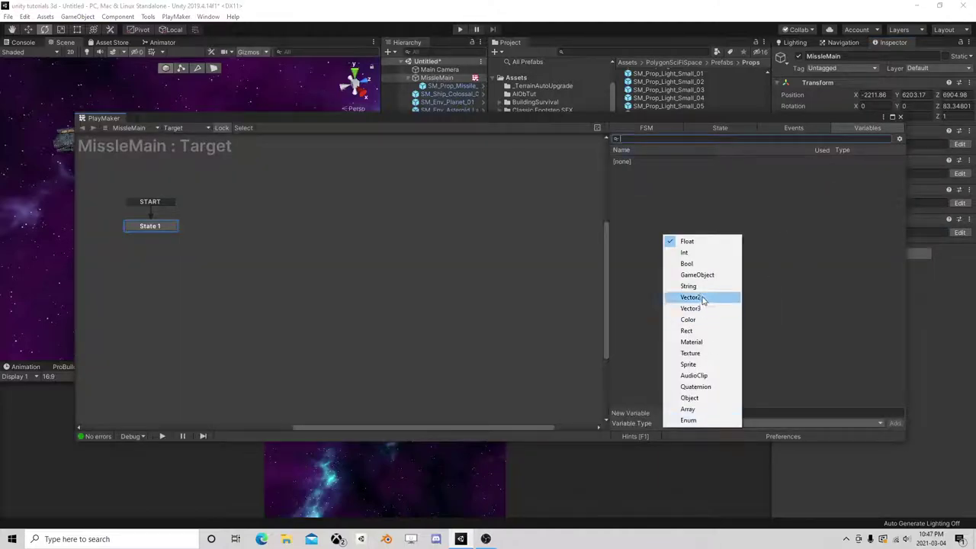
left_click(706, 276)
left_click(686, 413)
type("Target")
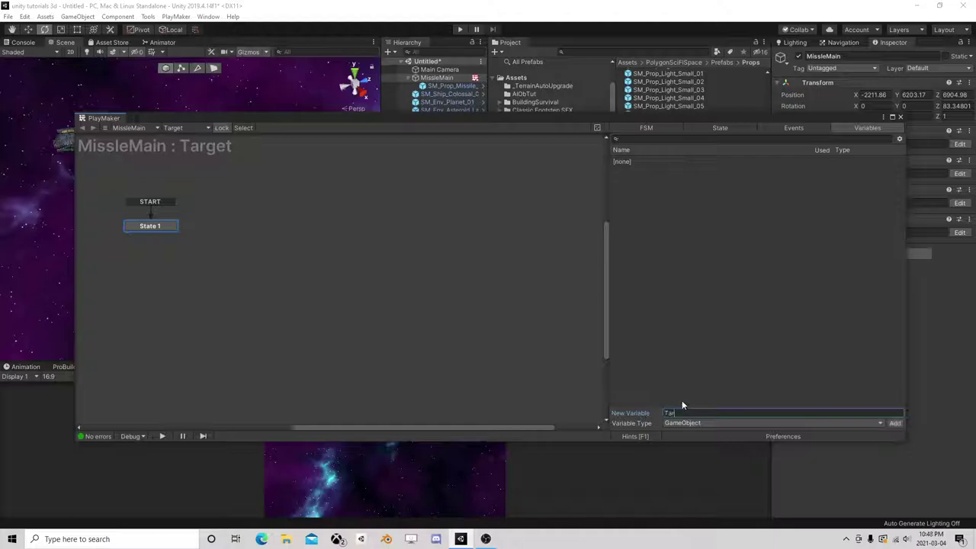
key("Return")
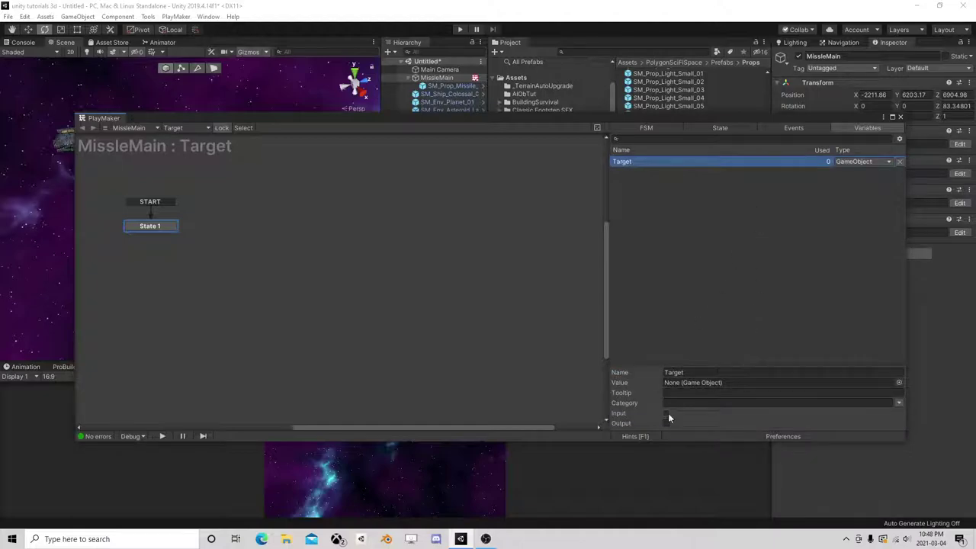
left_click(667, 413)
left_click(901, 118)
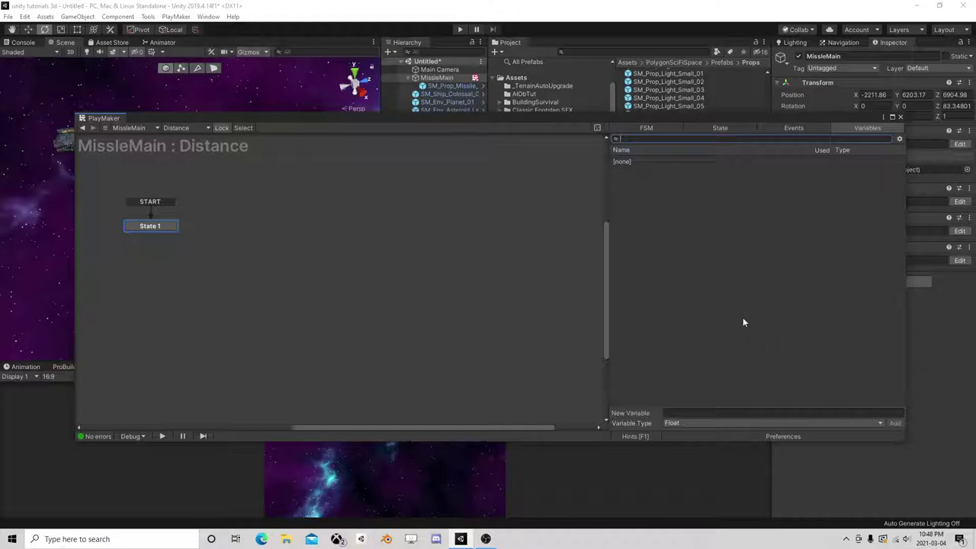
Add a Get Fsm Game Object action to the Distance FSM's State 1
left_click(720, 127)
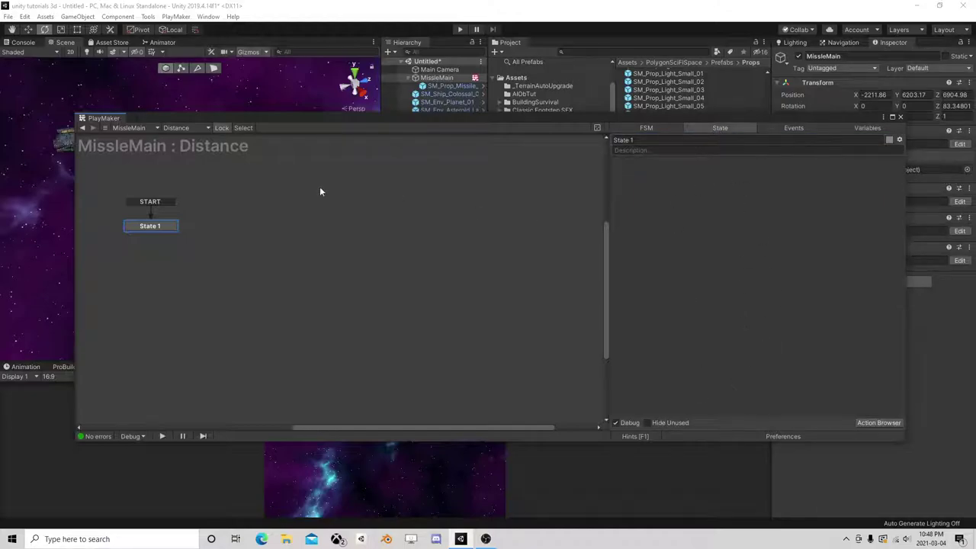
left_click(881, 422)
type("get fsm")
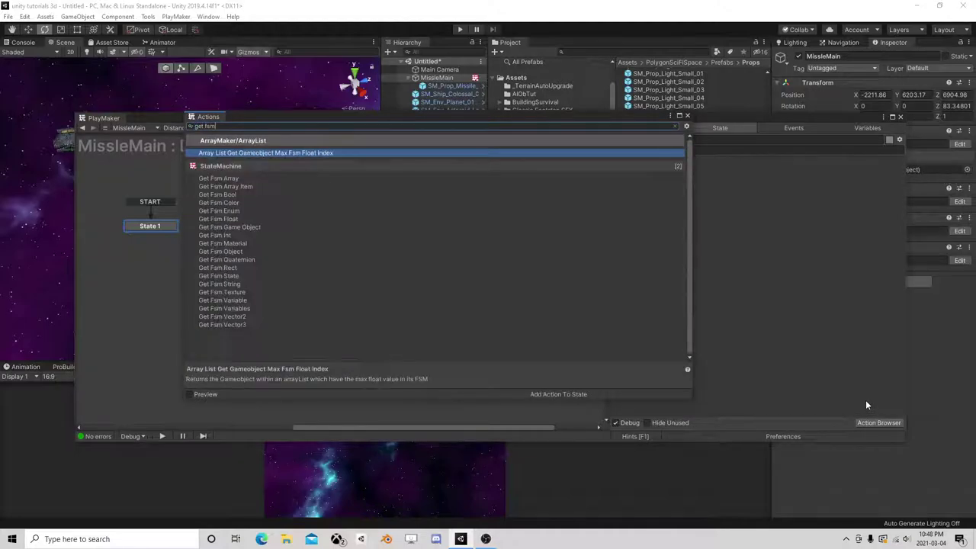
type(" ga")
double_click(226, 176)
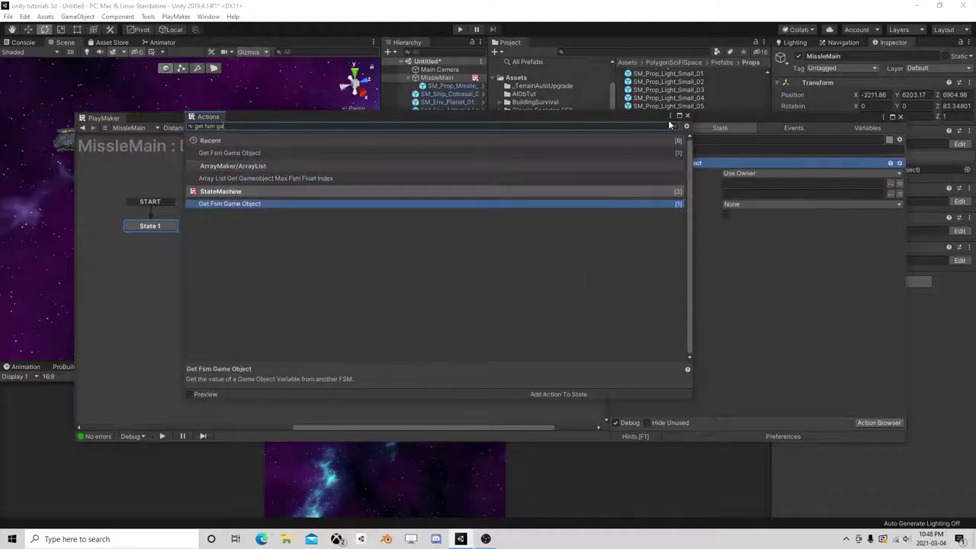
left_click(688, 116)
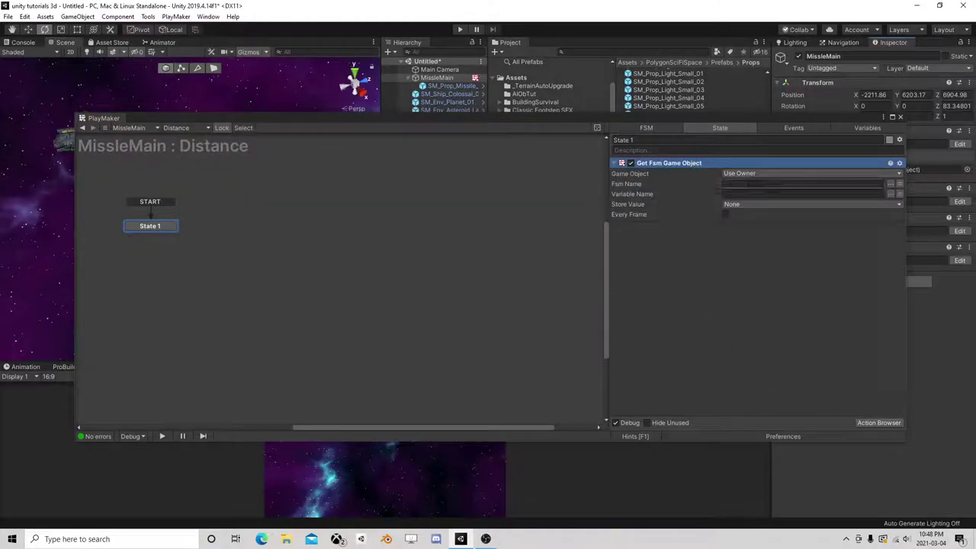
Set Fsm Name to Target and Variable Name to Target, storing into a new 'target' variable
left_click(891, 188)
left_click(918, 223)
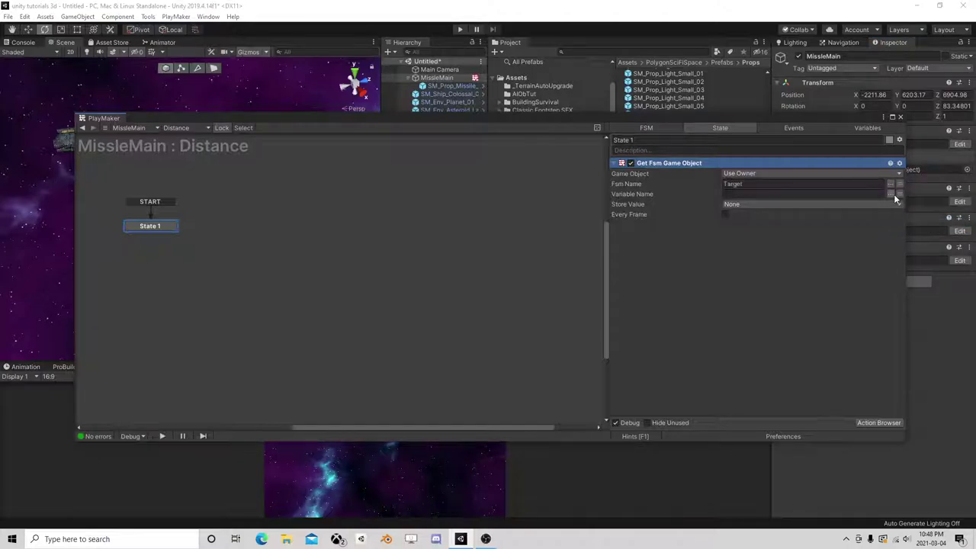
left_click(894, 195)
left_click(920, 202)
left_click(849, 205)
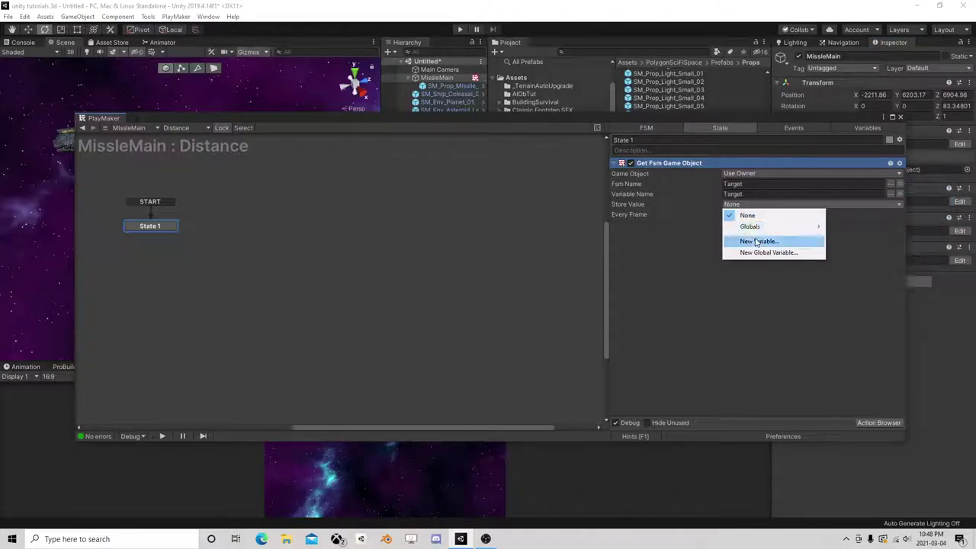
left_click(753, 240)
type("target")
key("Return")
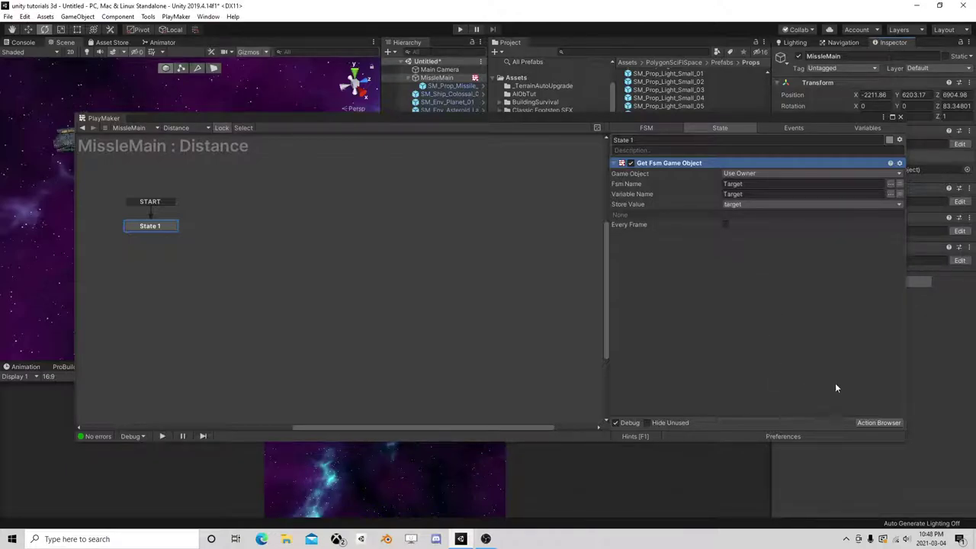
left_click(861, 424)
Add a Get Distance action and place it below Get Fsm Game Object
type("d")
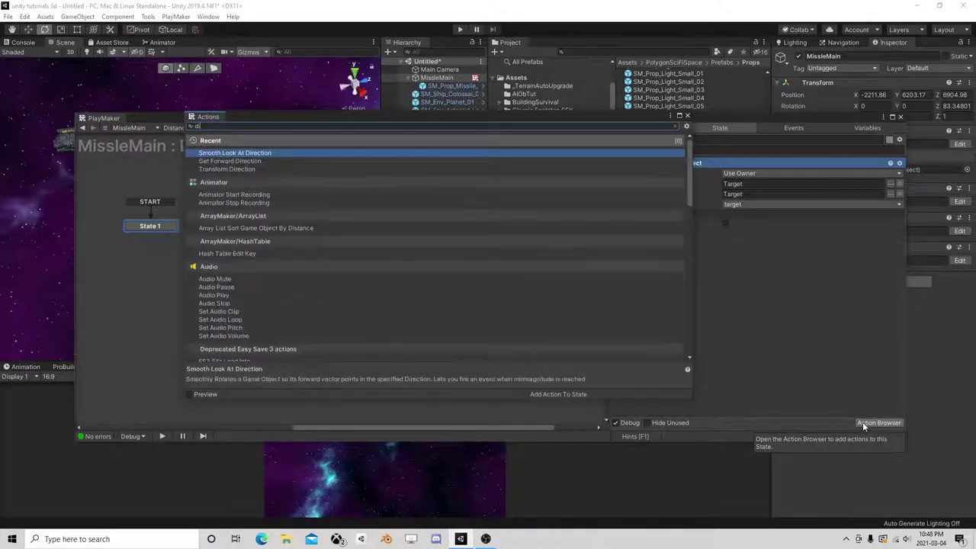
type("istan")
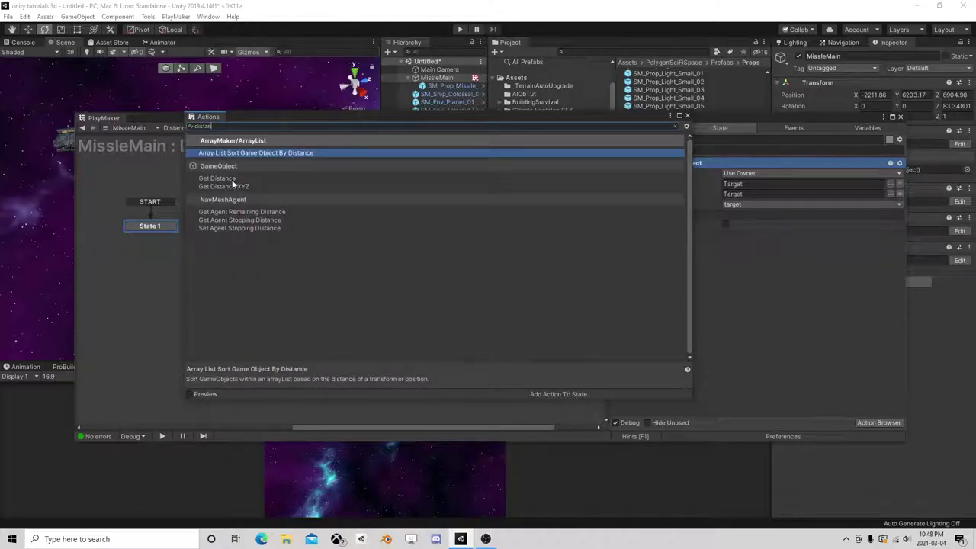
double_click(231, 179)
left_click(688, 115)
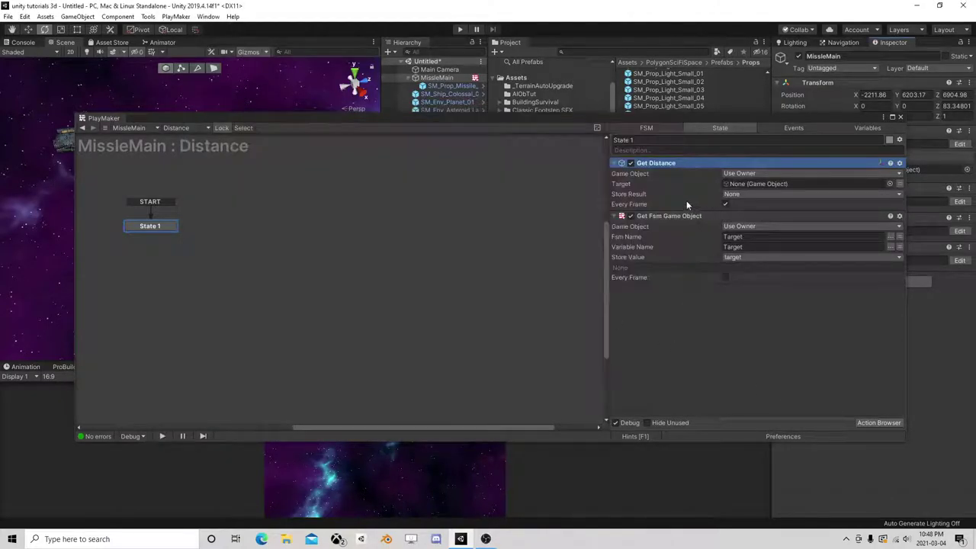
left_click_drag(687, 163, 711, 308)
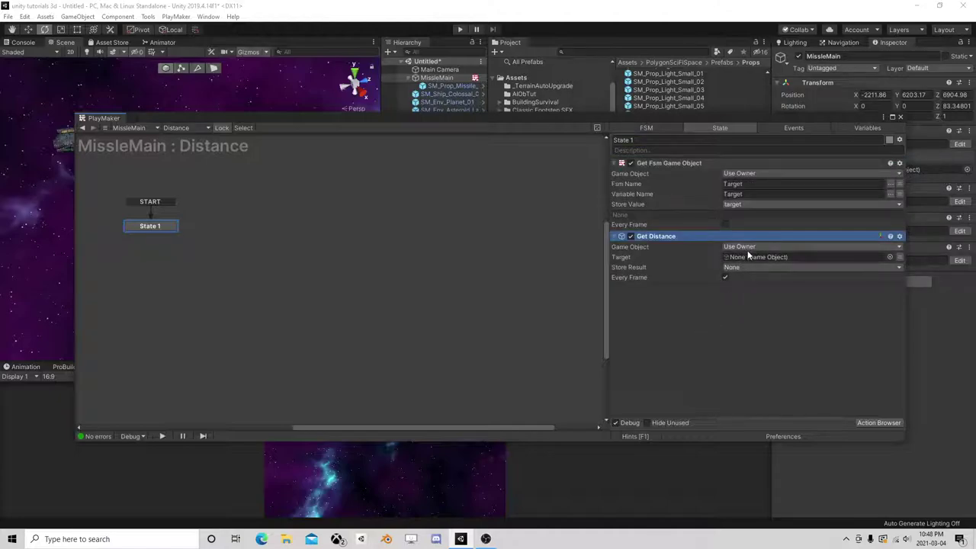
Set Get Distance's Target to 'target' and store the result in a new 'Distance to Target' variable
left_click(900, 257)
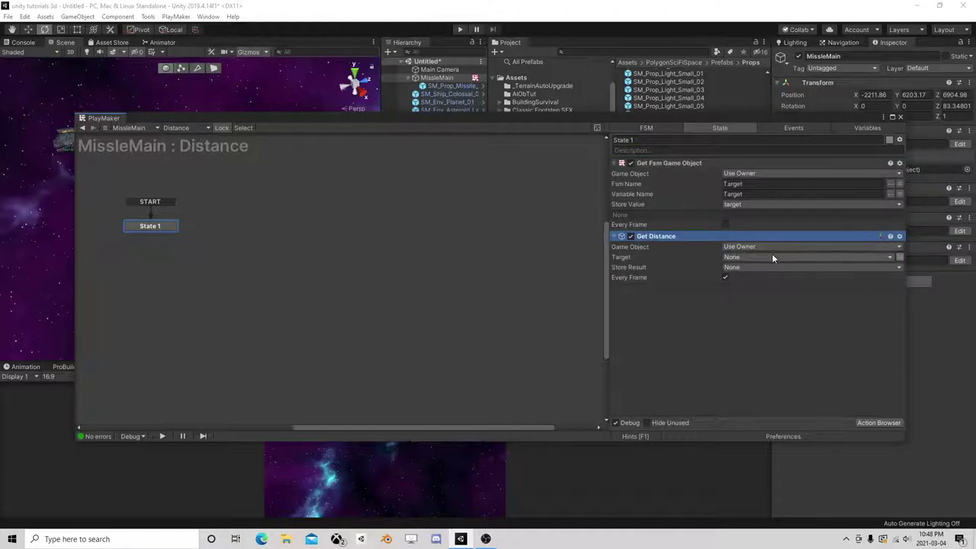
left_click(765, 255)
left_click(744, 277)
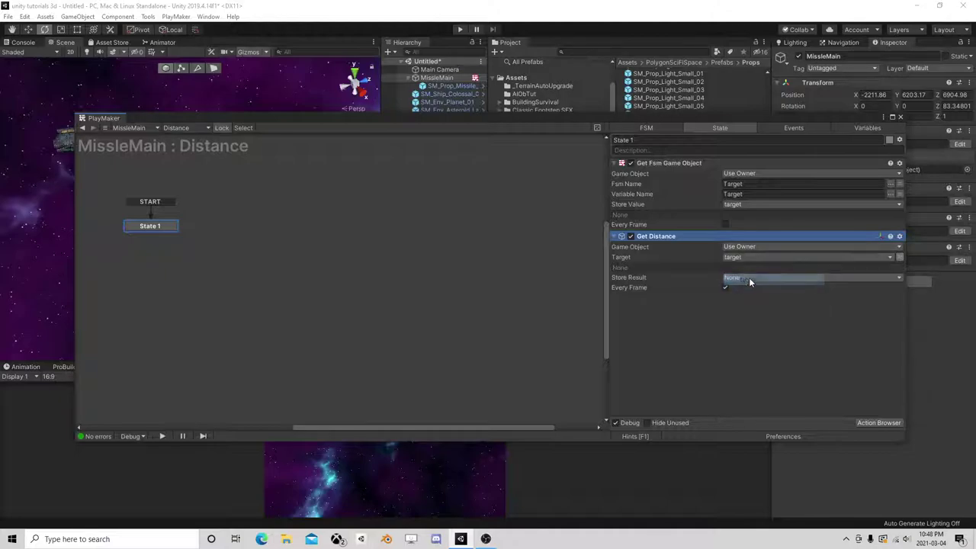
left_click(741, 277)
left_click(759, 302)
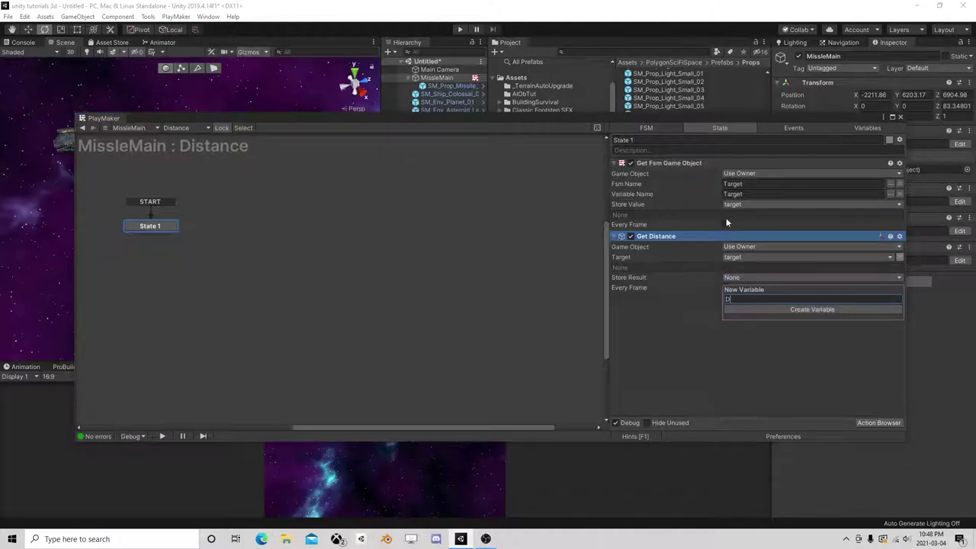
type("Distance to T")
type("arget")
key("Return")
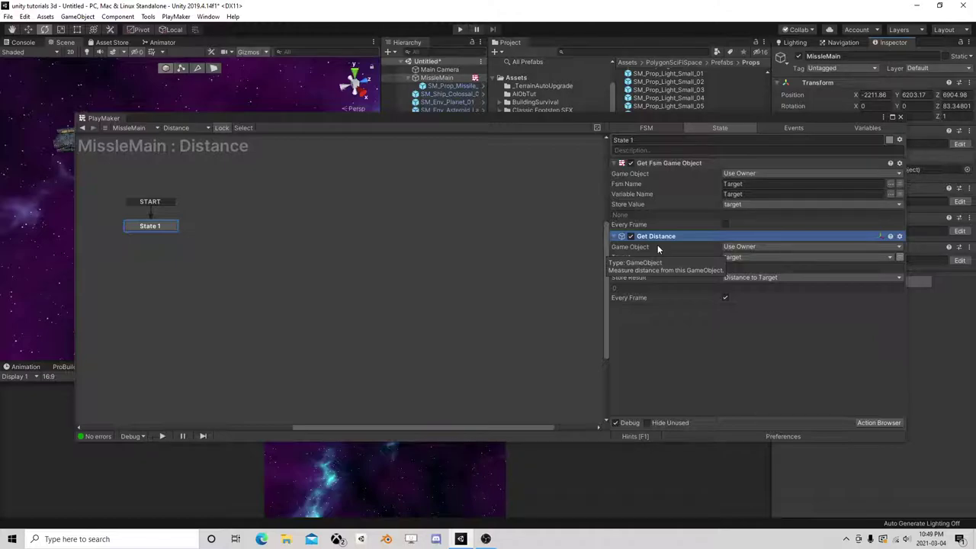
Add a Float Remap action at the end of State 1, fed by Distance to Target
left_click(874, 423)
type("remap")
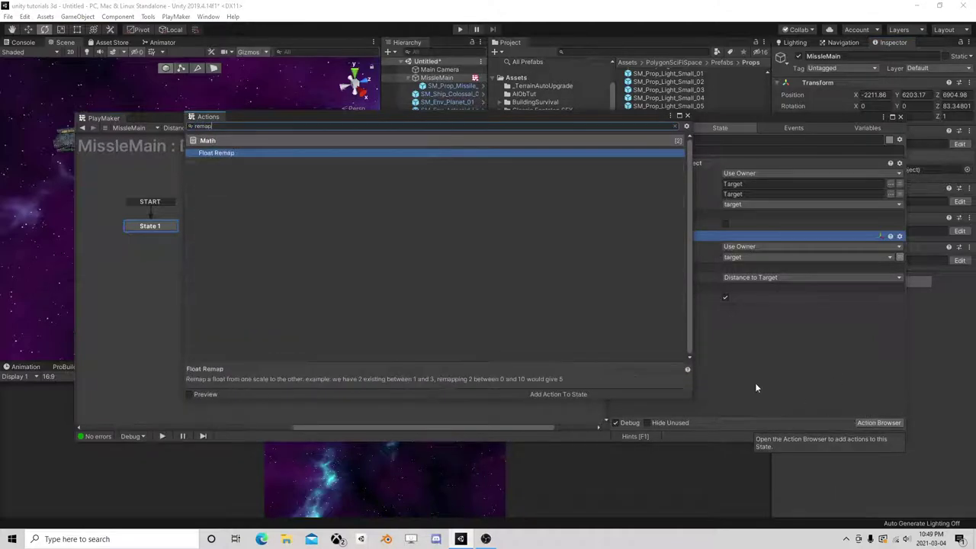
double_click(227, 151)
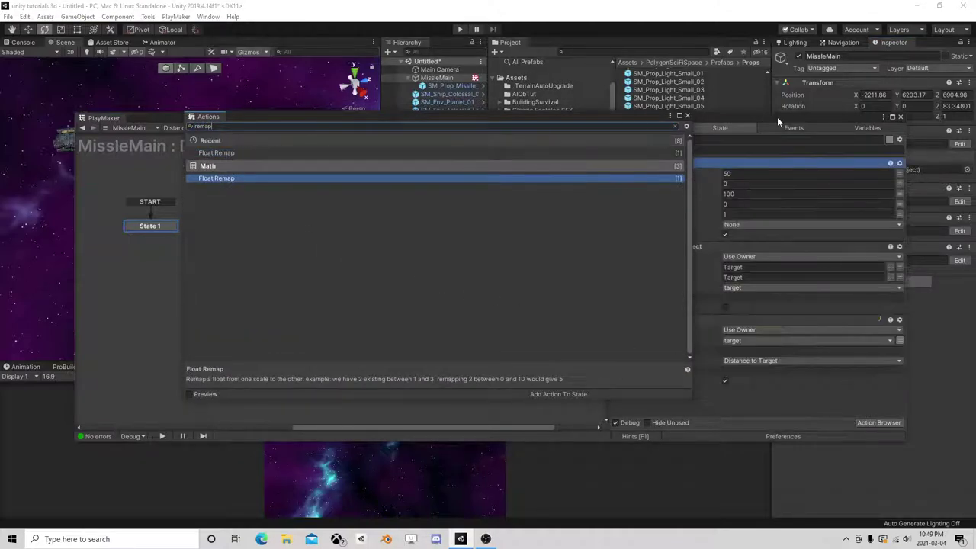
left_click(688, 117)
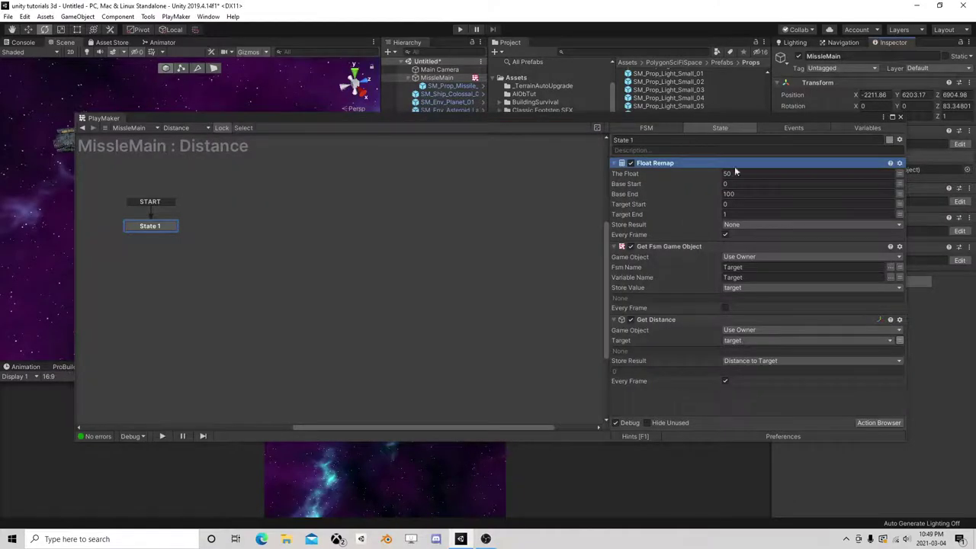
left_click_drag(650, 163, 674, 389)
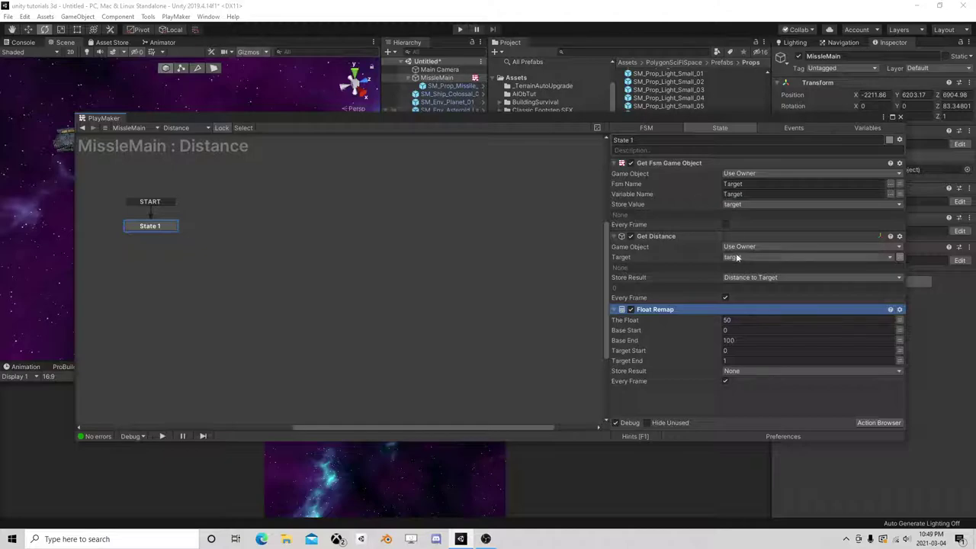
left_click(900, 321)
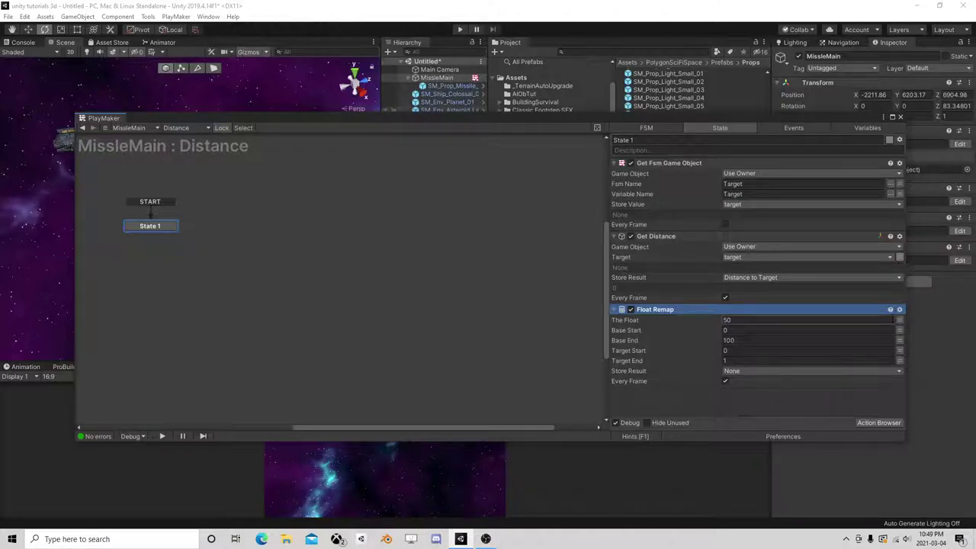
left_click(857, 321)
left_click(763, 344)
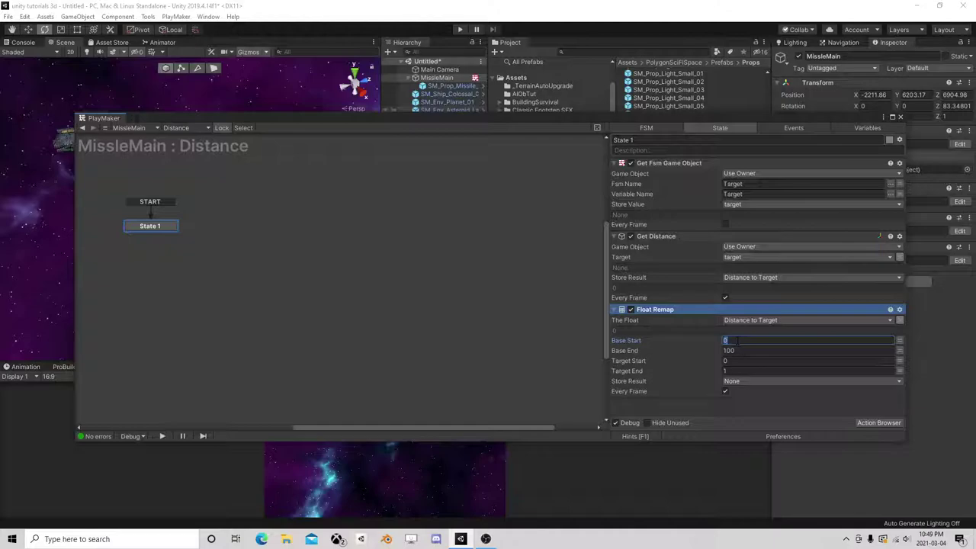
Set Float Remap's Base End to 50 and Target End to 30
double_click(737, 341)
left_click(711, 350)
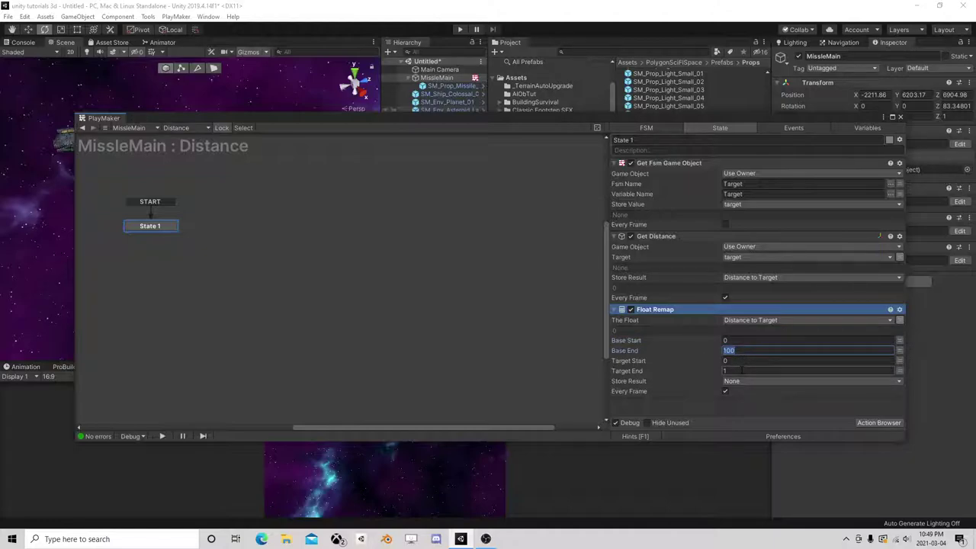
type("50")
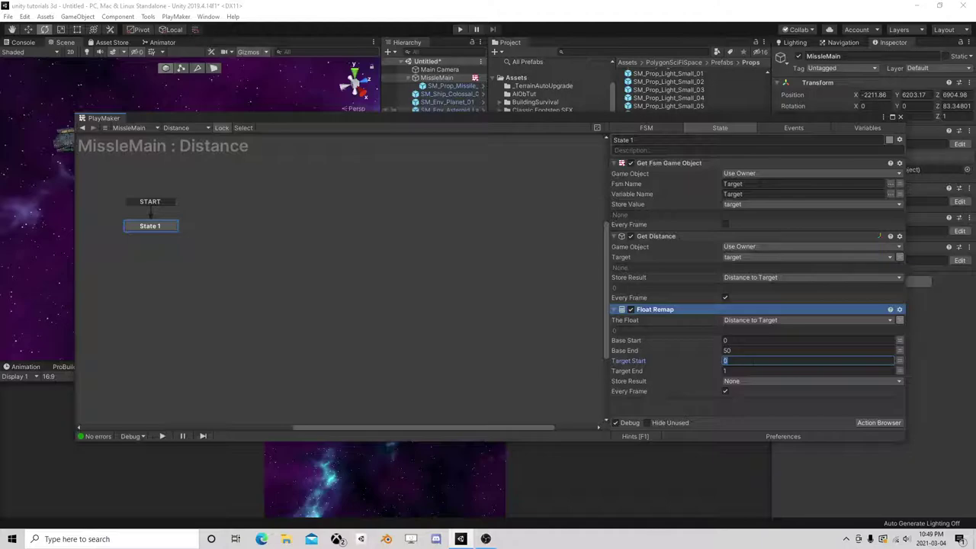
key("Tab")
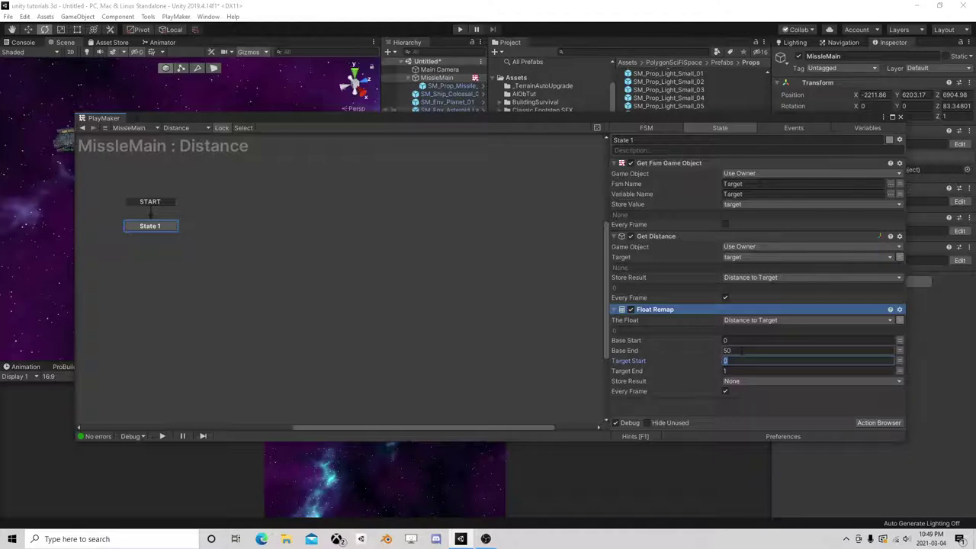
left_click(739, 371)
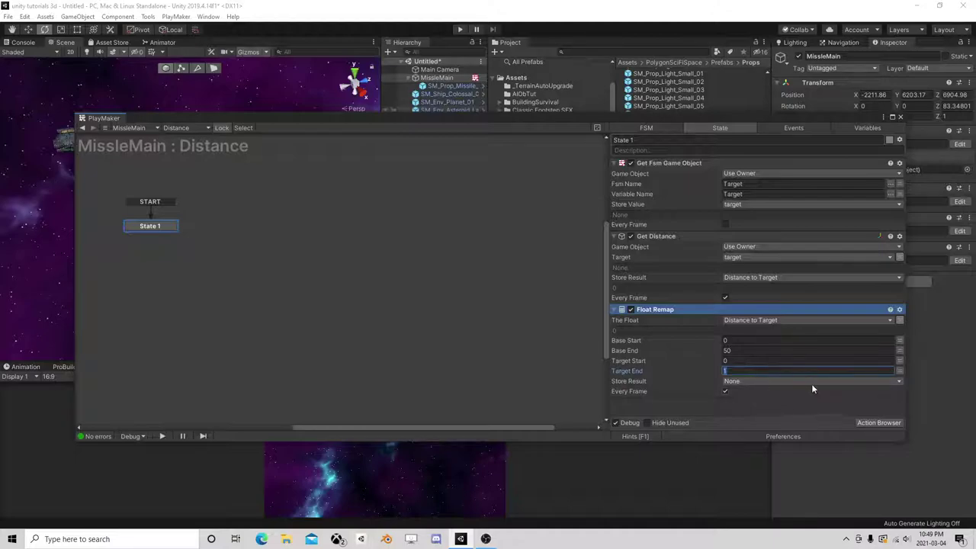
type("30")
key("shift+Tab")
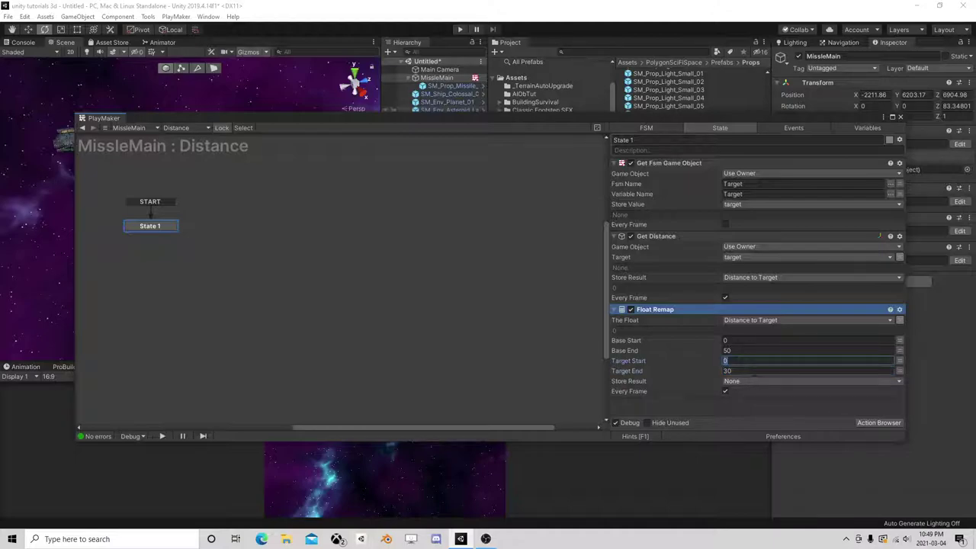
key("Tab")
key("shift+Tab")
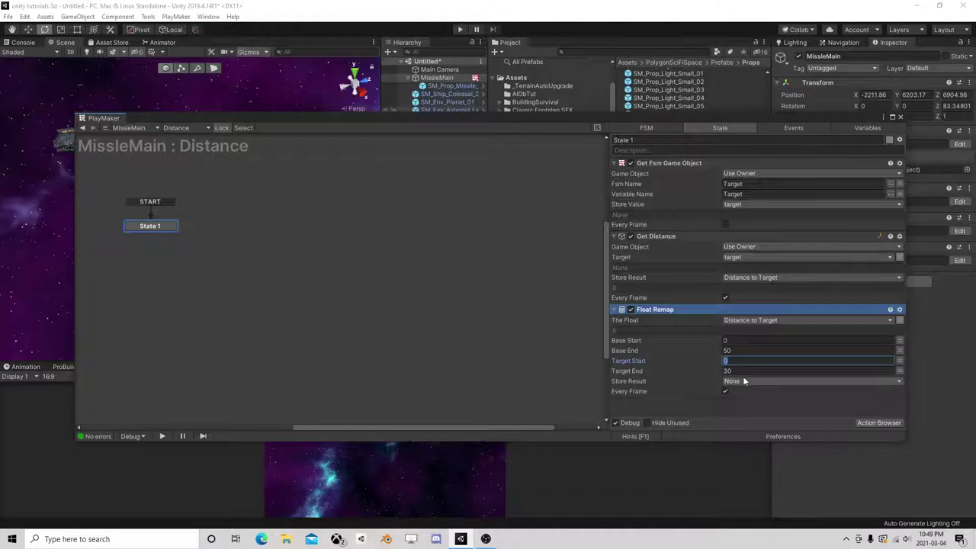
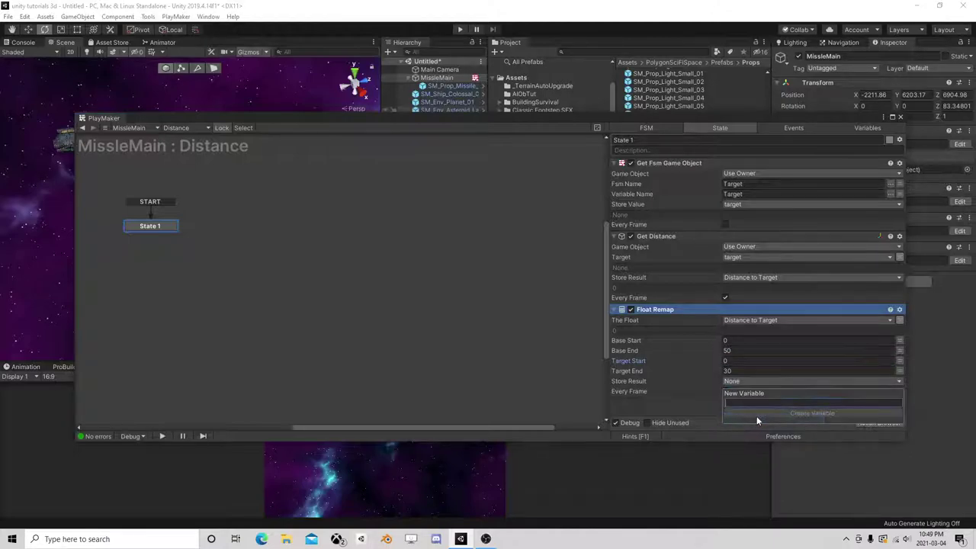
Store Float Remap's result in a new SideWinde variable, then duplicate the Float Remap action
type("Side")
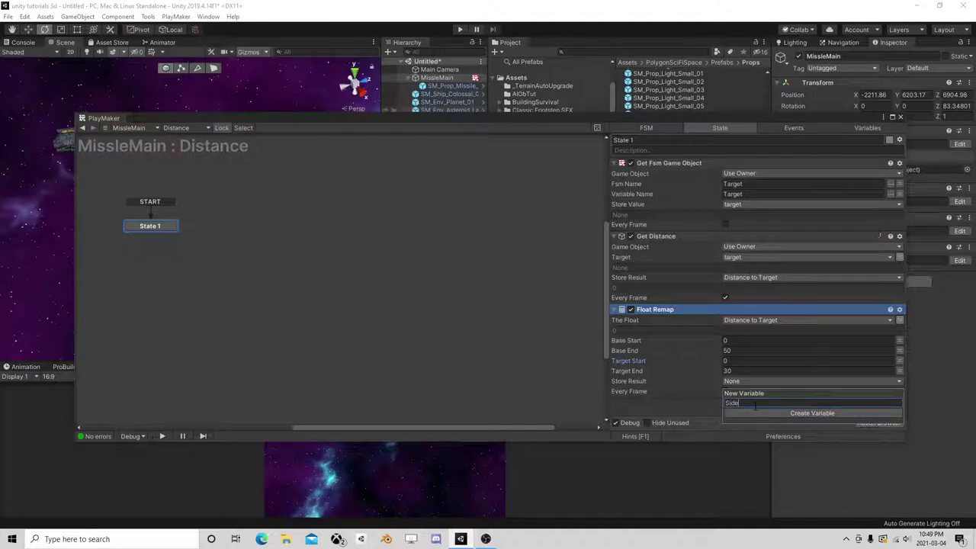
type("Winde")
key("Return")
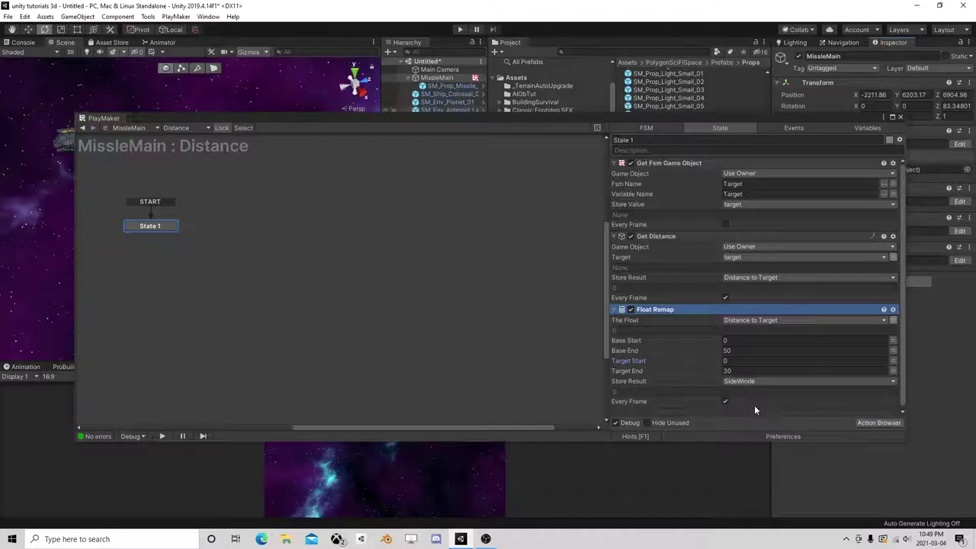
scroll(747, 278, "down", 1)
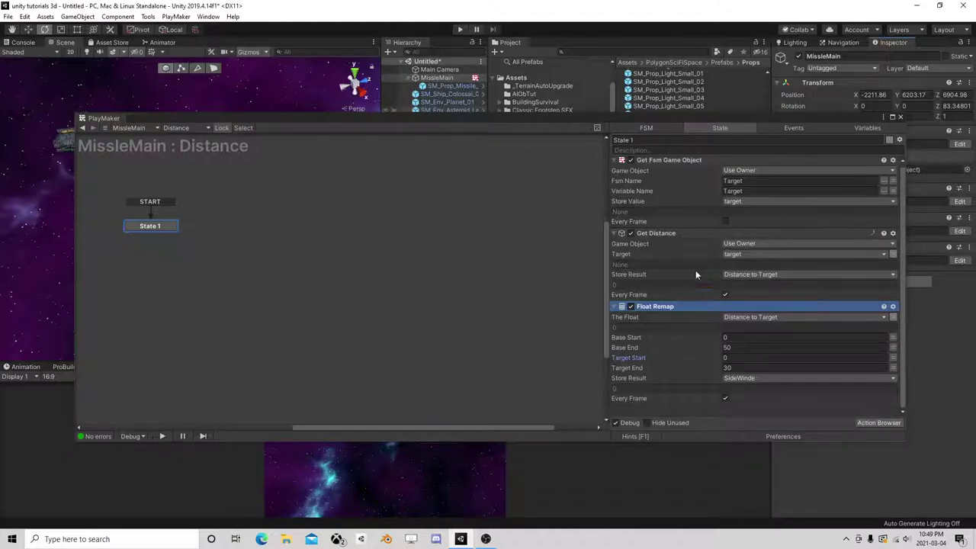
right_click(662, 308)
left_click(687, 367)
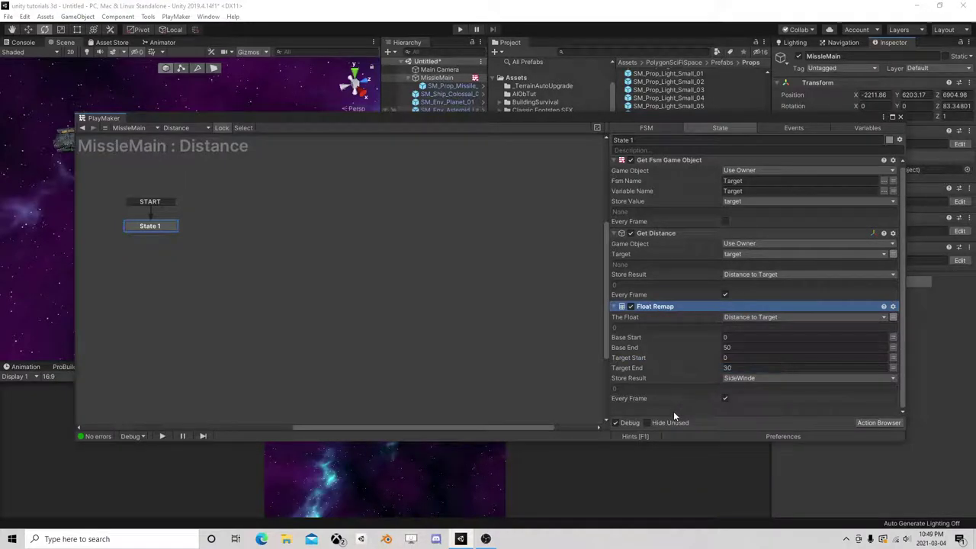
right_click(674, 415)
left_click(709, 360)
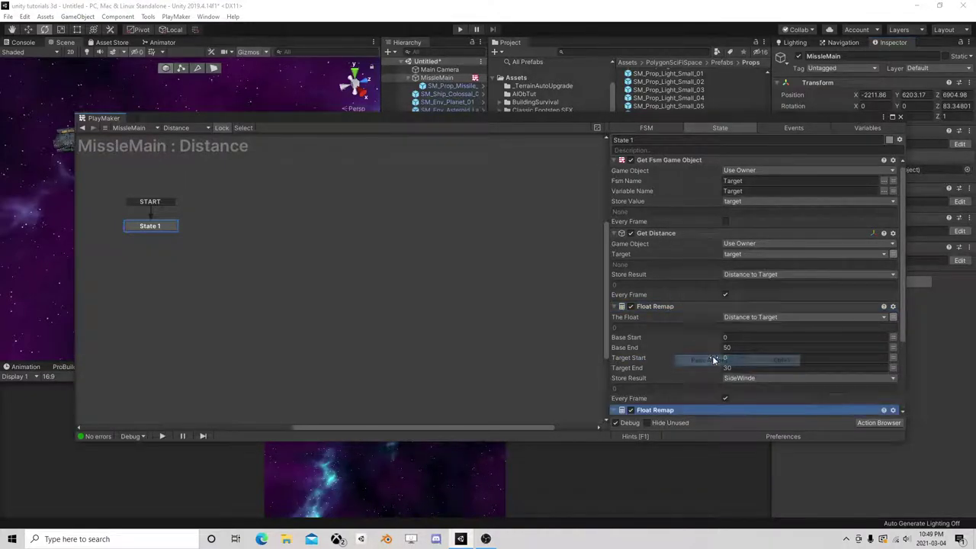
Set the copied Float Remap's Target Start to 10 and Target End to 2
left_click(747, 337)
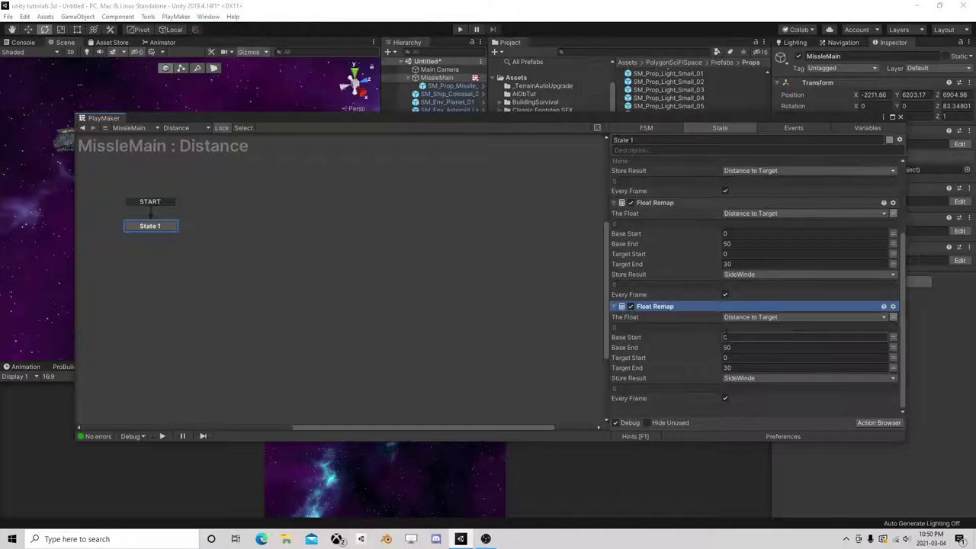
left_click(725, 358)
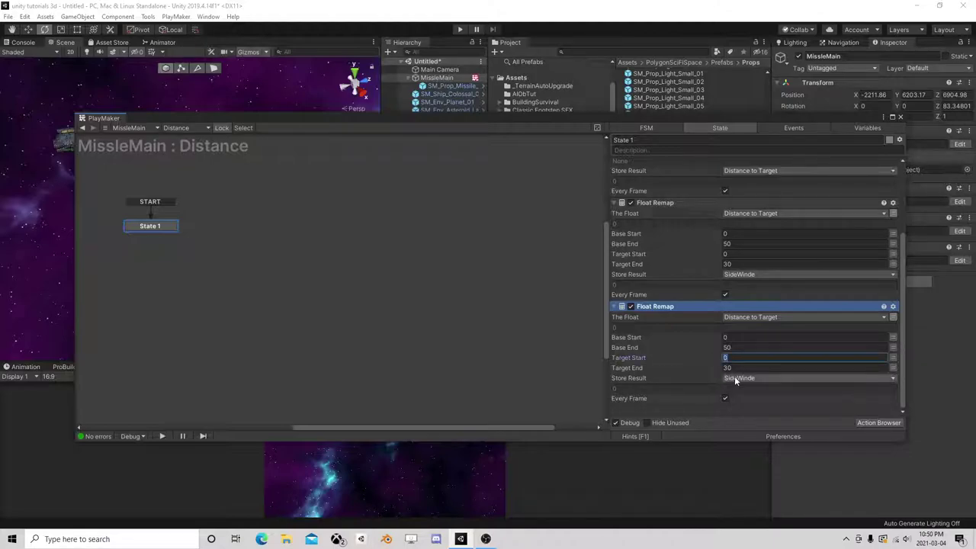
left_click(755, 358)
type("10")
left_click(740, 368)
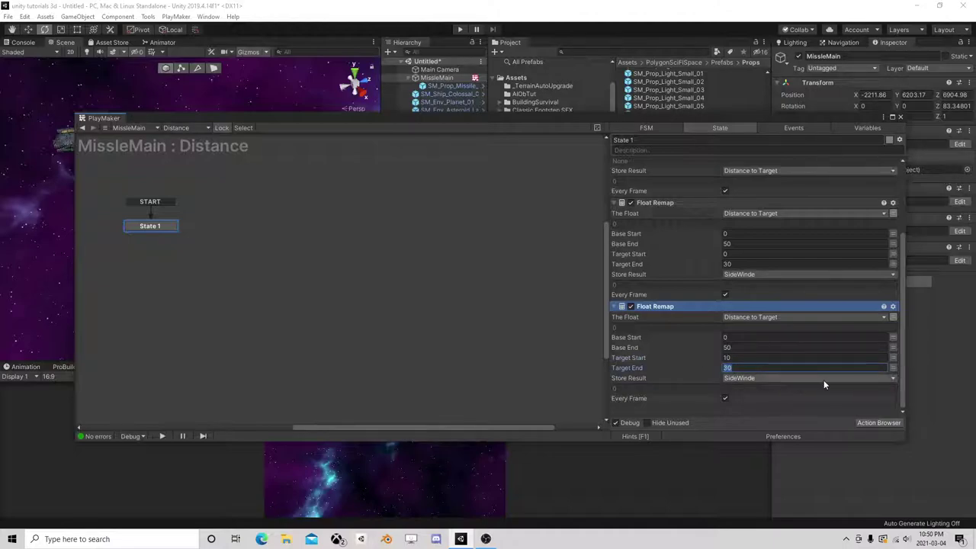
type("2")
key("Return")
left_click(874, 423)
Add a Float Clamp on Distance to Target and move it below Get Distance
type("clamp")
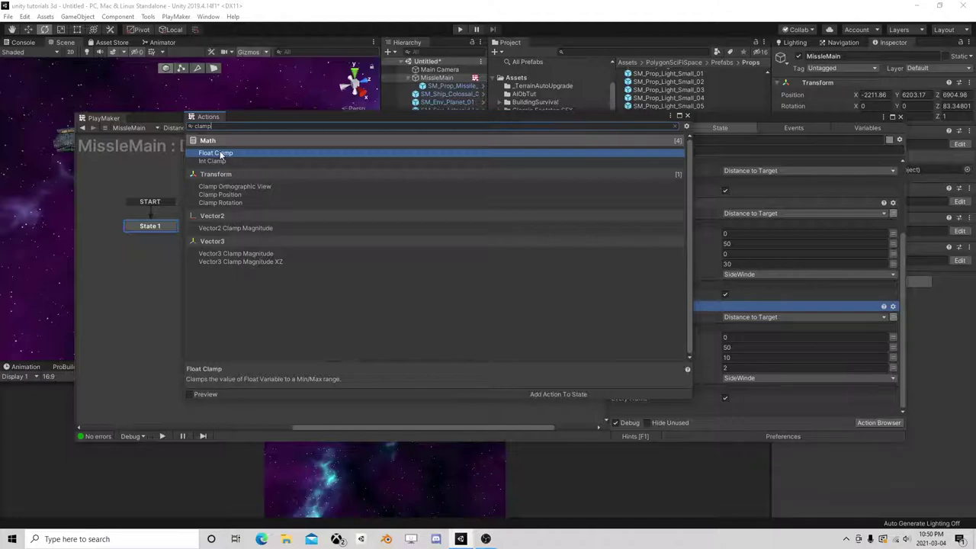
double_click(219, 153)
left_click(688, 116)
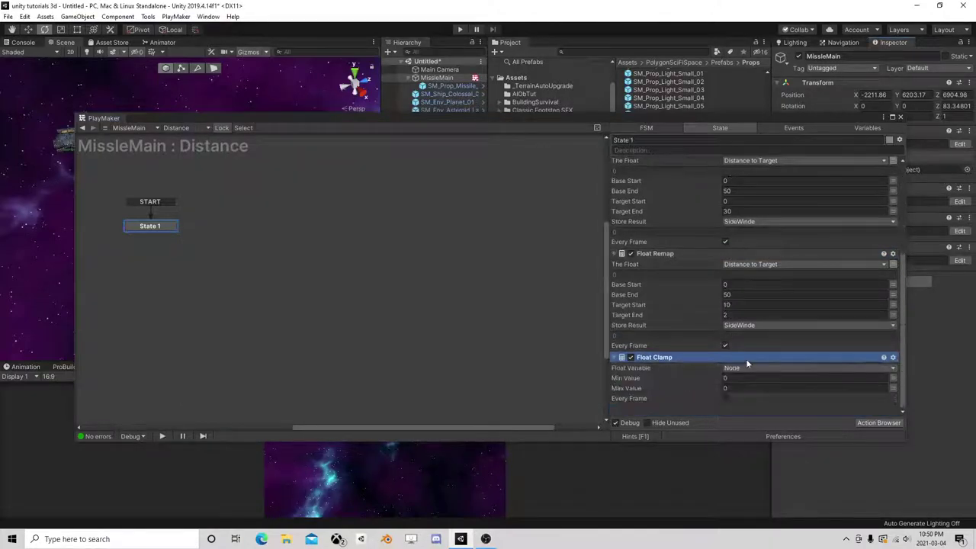
left_click(742, 369)
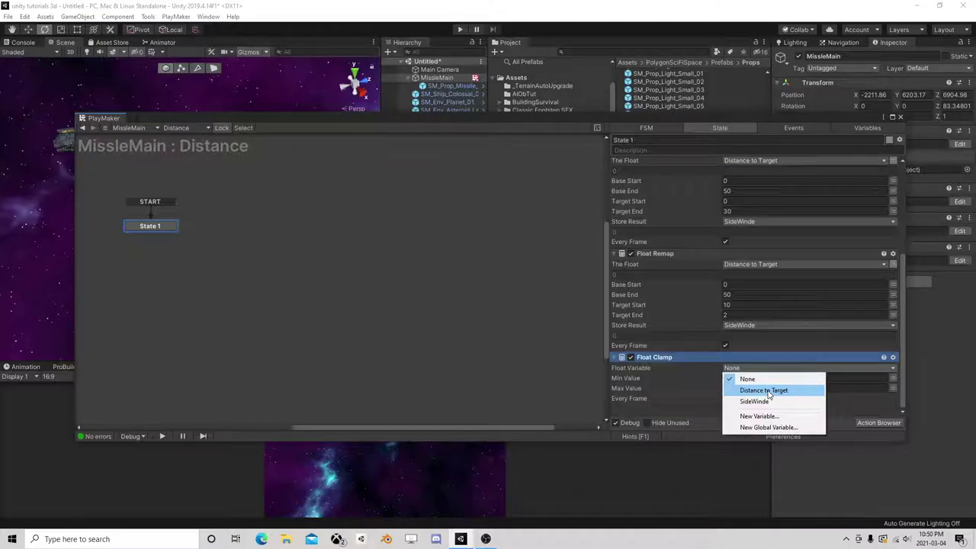
left_click(769, 394)
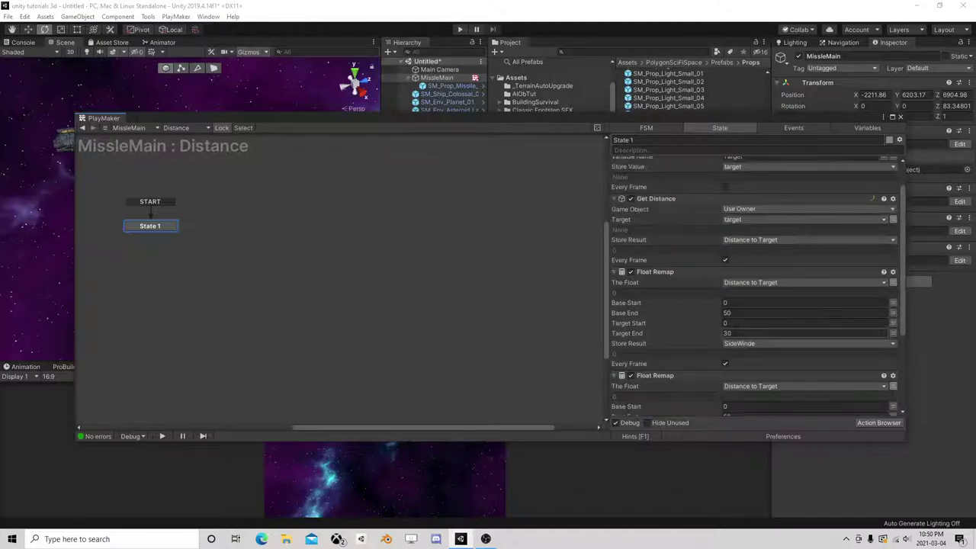
left_click_drag(662, 353, 672, 217)
scroll(702, 261, "up", 3)
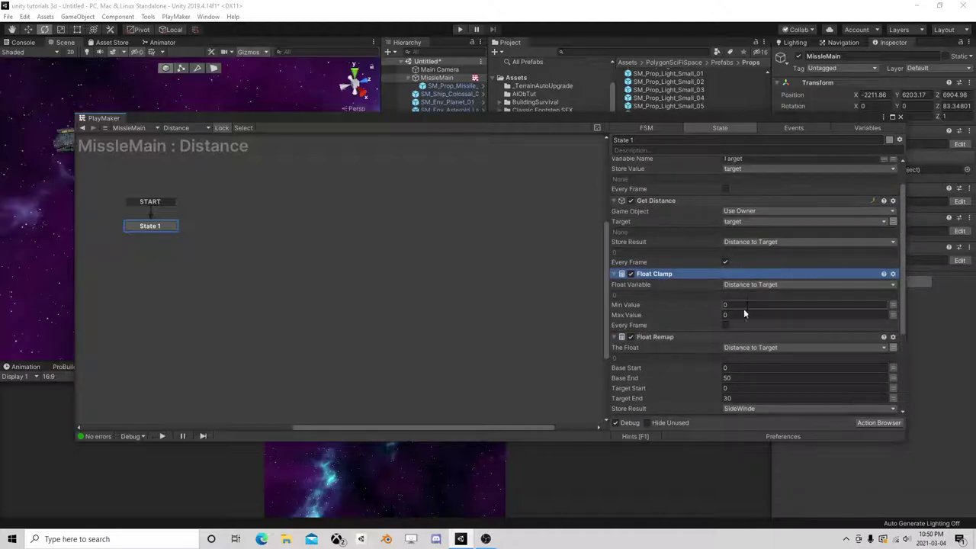
Give Float Clamp a Max Value of 50 and make it run every frame
left_click(726, 315)
scroll(767, 311, "down", 2)
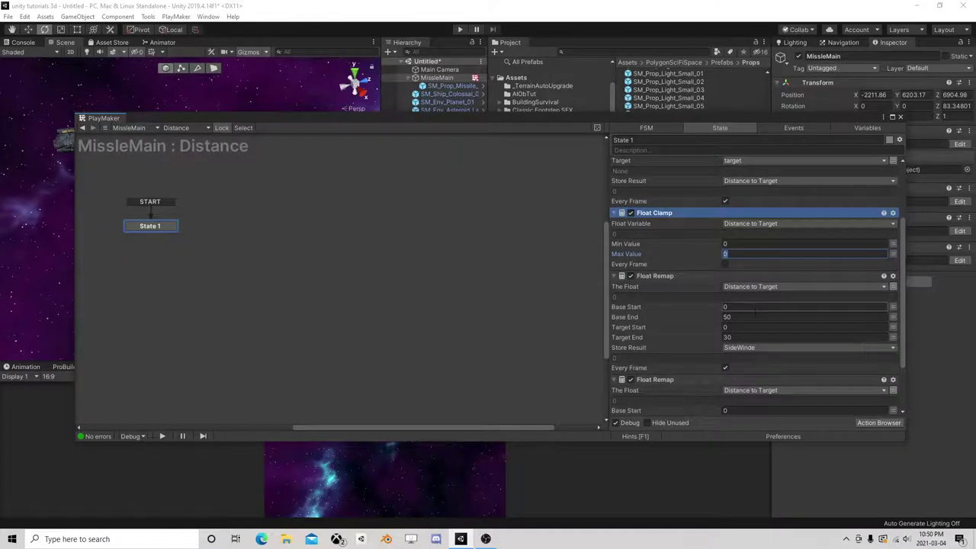
scroll(768, 312, "down", 1)
scroll(767, 311, "down", 1)
type("50")
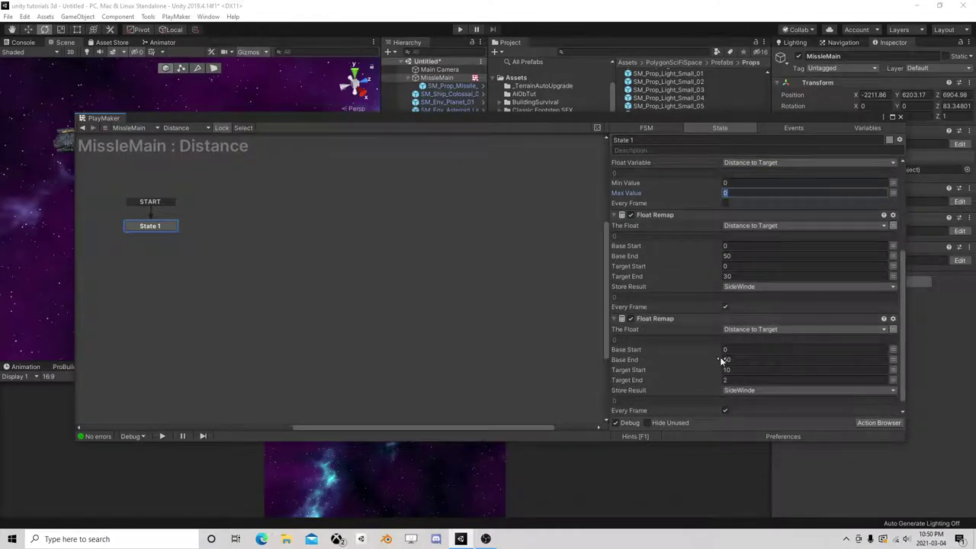
left_click(737, 208)
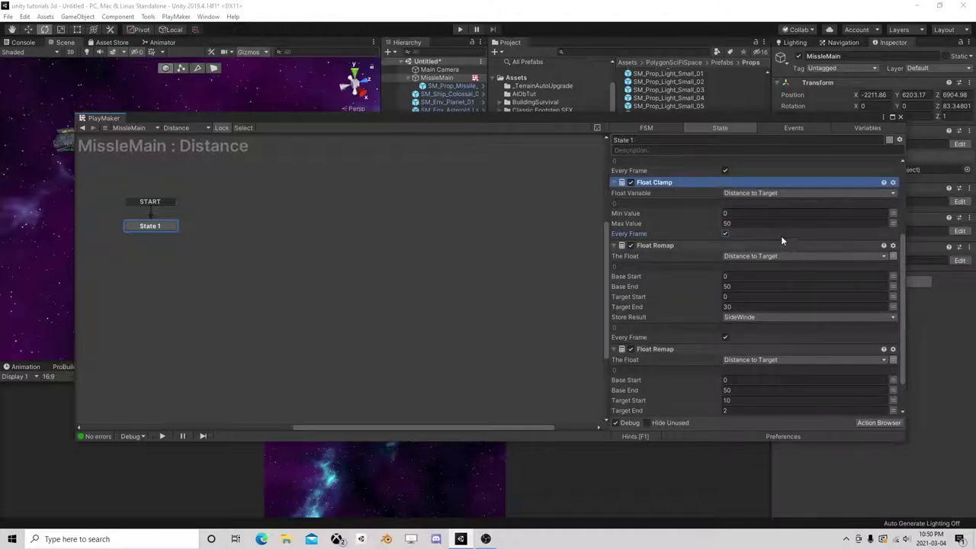
scroll(763, 256, "down", 1)
scroll(732, 274, "down", 1)
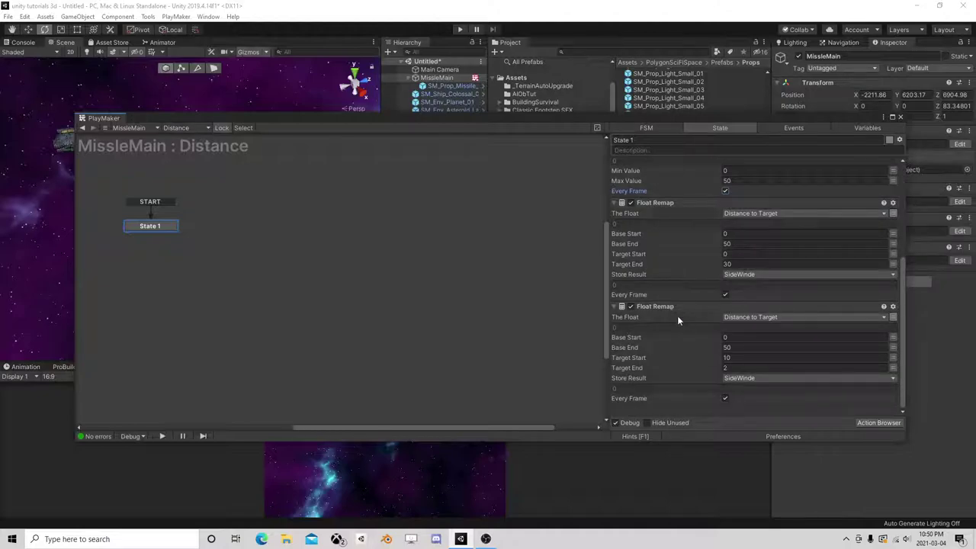
scroll(681, 313, "up", 4)
scroll(683, 310, "down", 3)
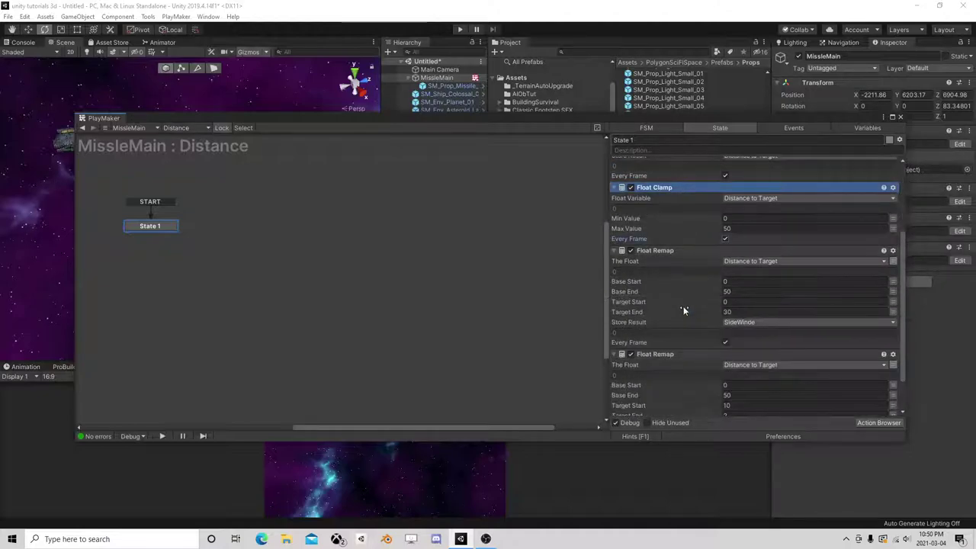
scroll(684, 308, "up", 4)
scroll(733, 296, "down", 1)
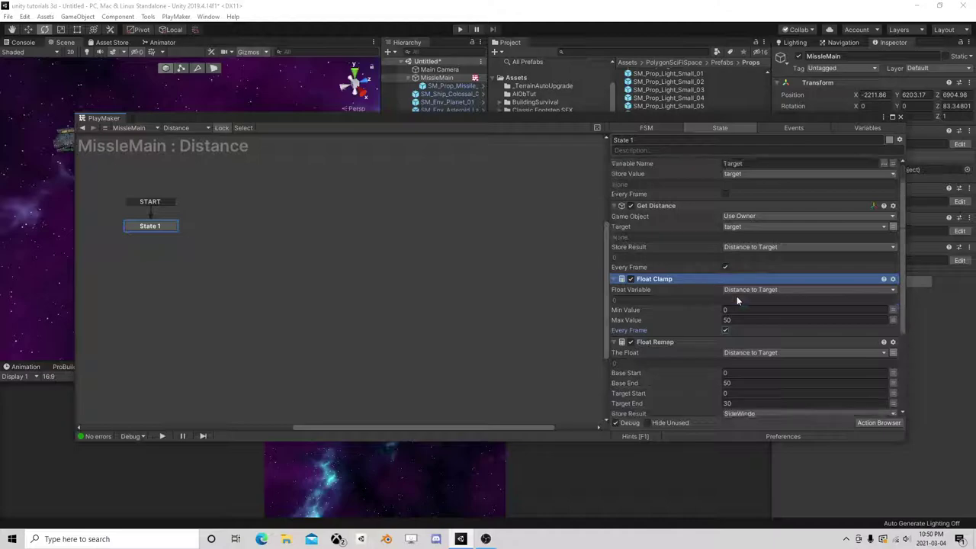
scroll(737, 296, "down", 5)
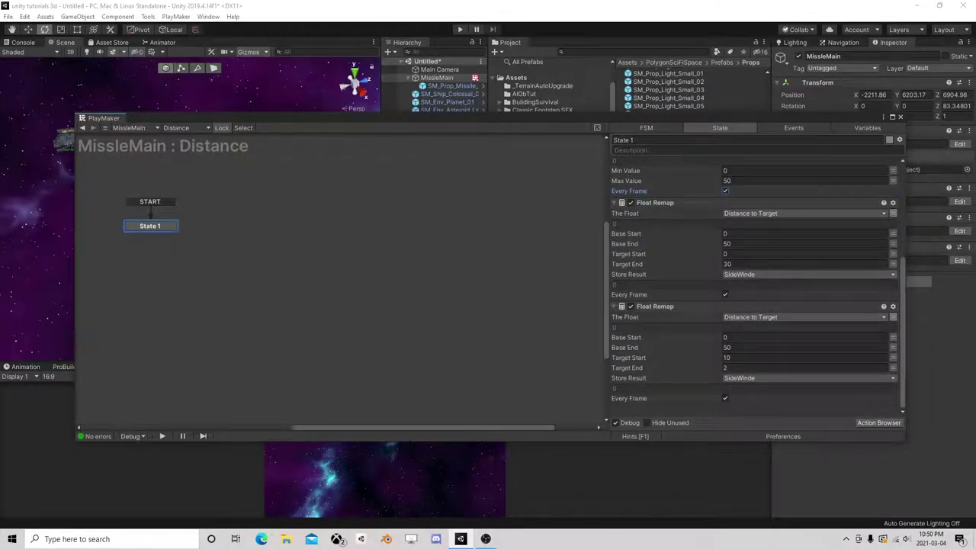
Store the second Float Remap's result in a new TurnRate variable and close PlayMaker
left_click(748, 378)
left_click(756, 426)
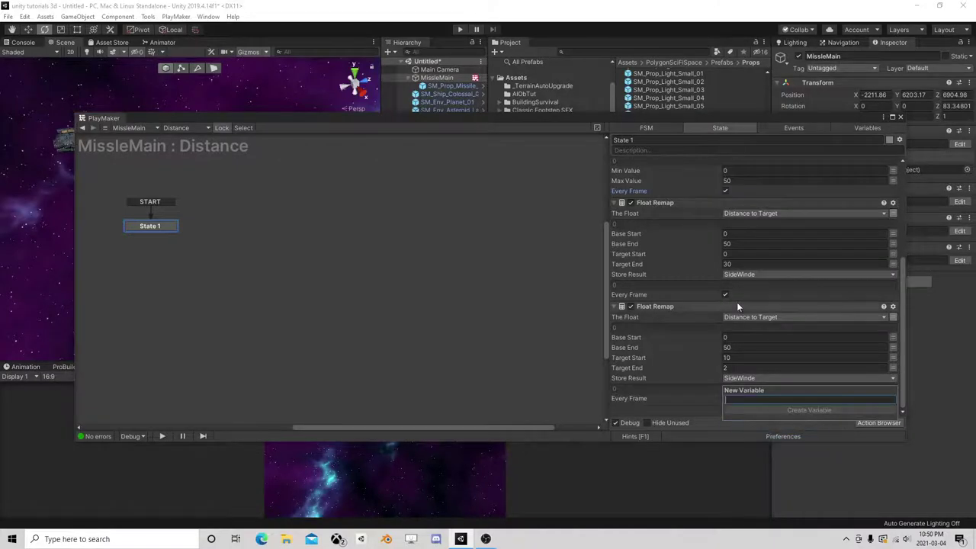
type("TurnRate")
key("Return")
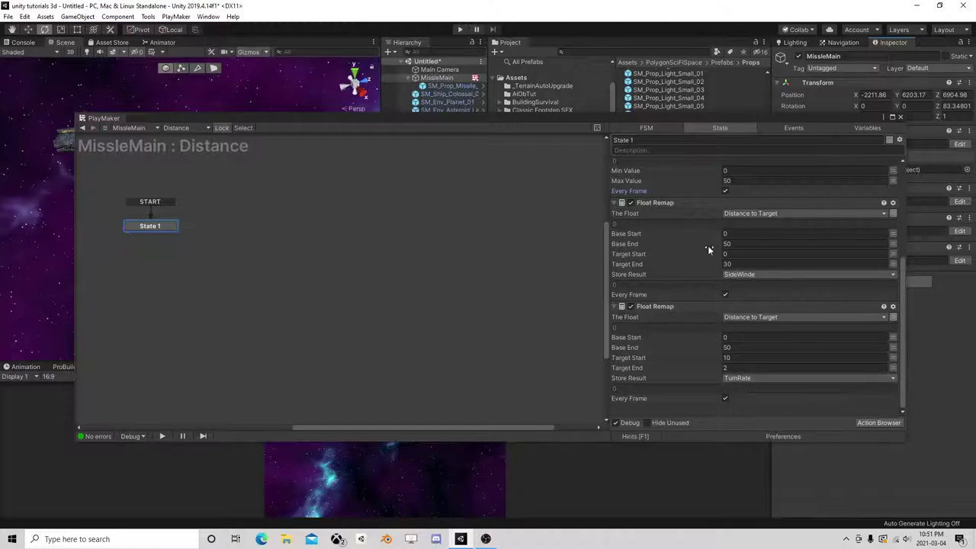
scroll(709, 247, "up", 5)
left_click(902, 118)
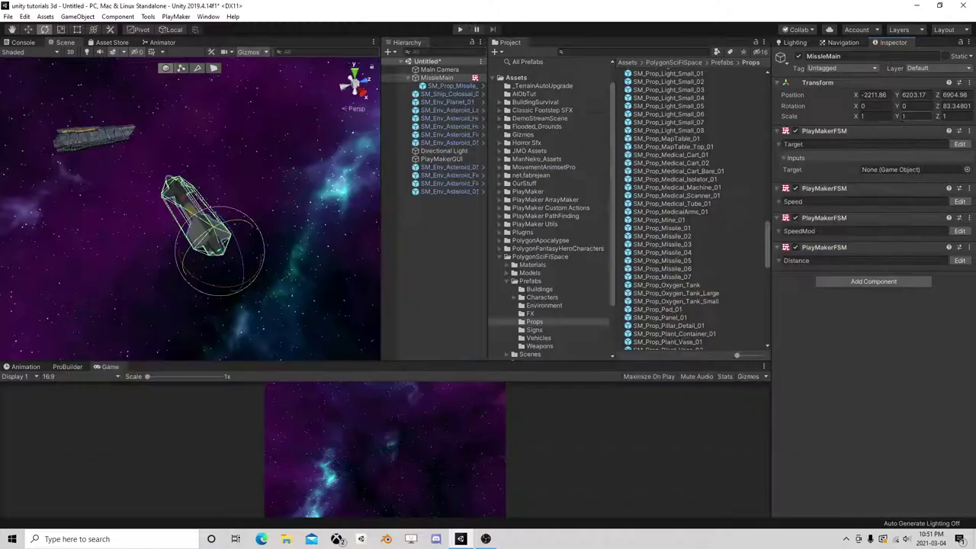
Add a Wait action to State 1 of the MissleMain Target FSM
left_click(960, 144)
left_click(148, 227)
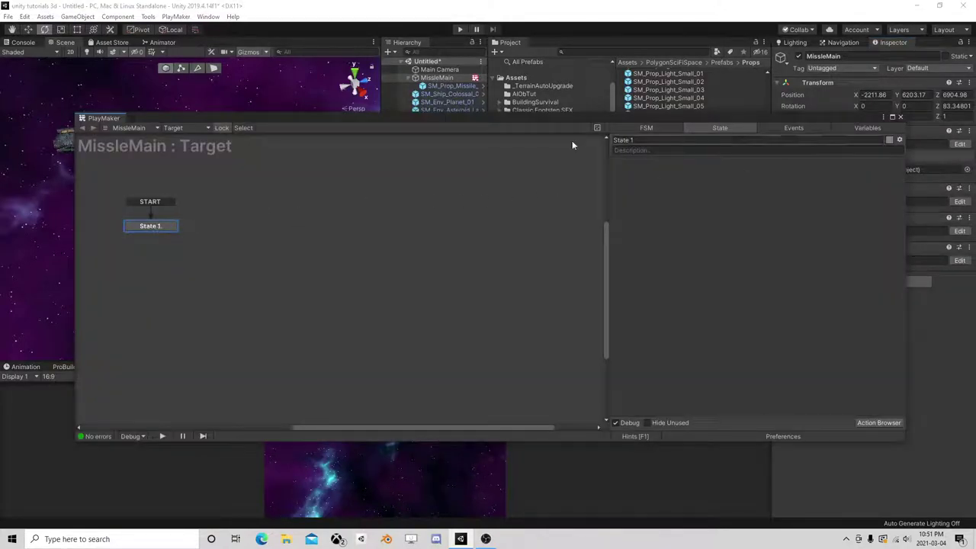
left_click(875, 423)
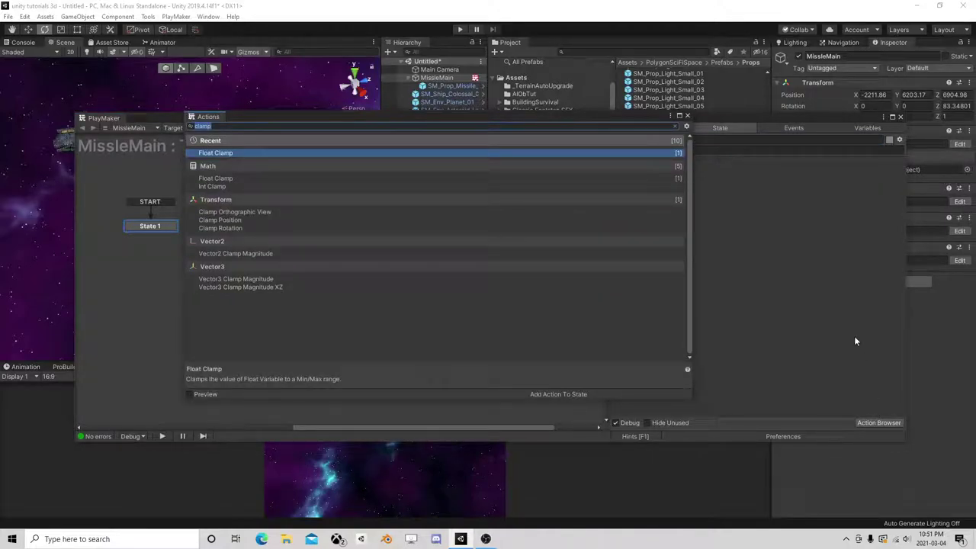
type("wait")
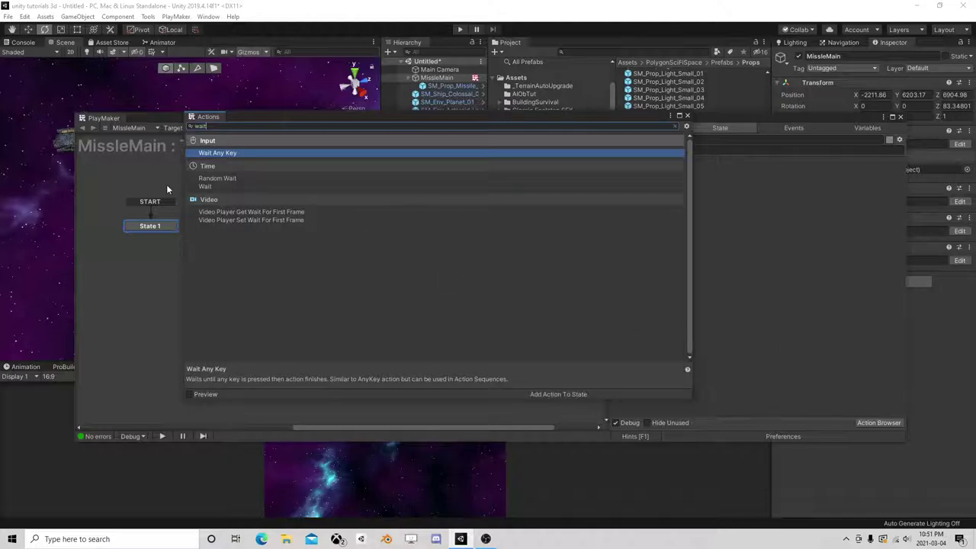
double_click(221, 185)
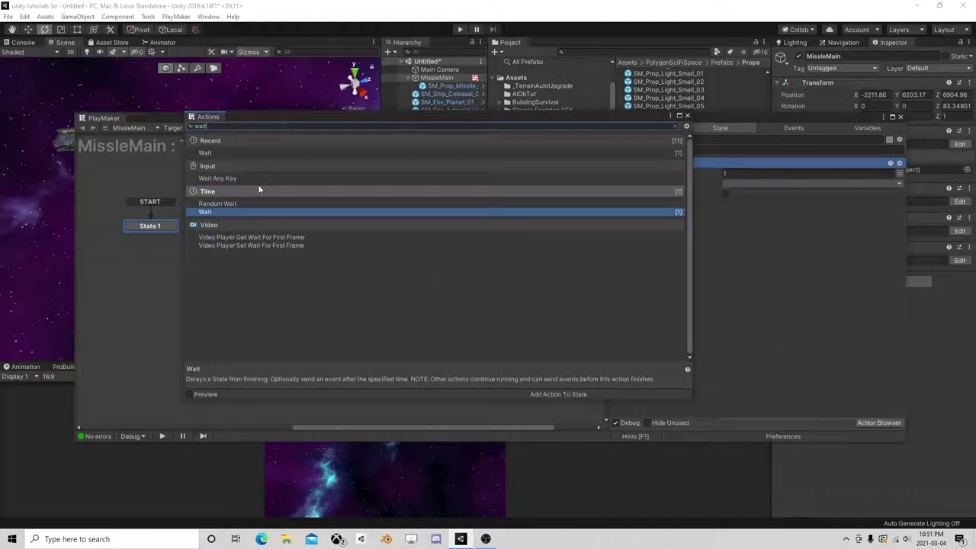
left_click(686, 116)
Make the 1-second Wait send FINISHED, leading to a new State 2
left_click(728, 174)
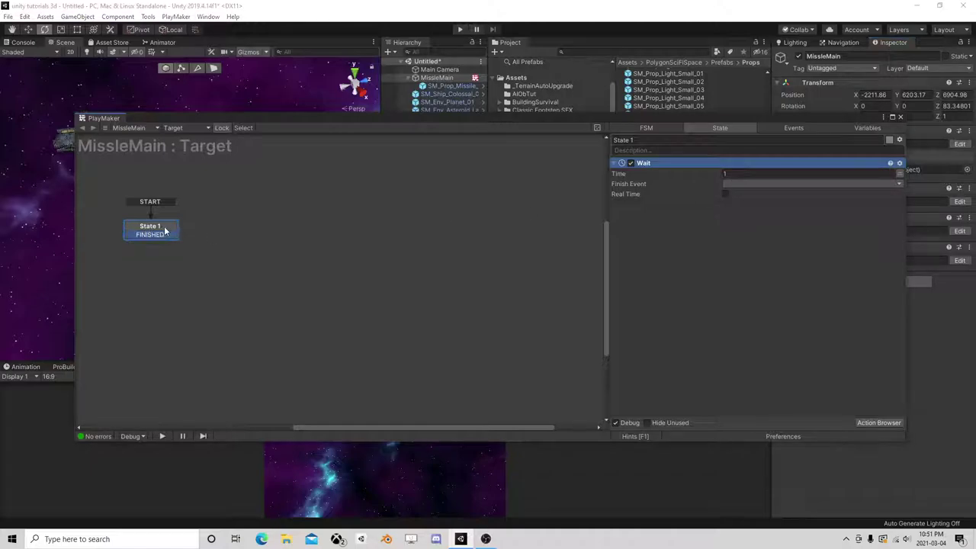
left_click(750, 183)
left_click(751, 204)
left_click_drag(179, 236, 221, 227)
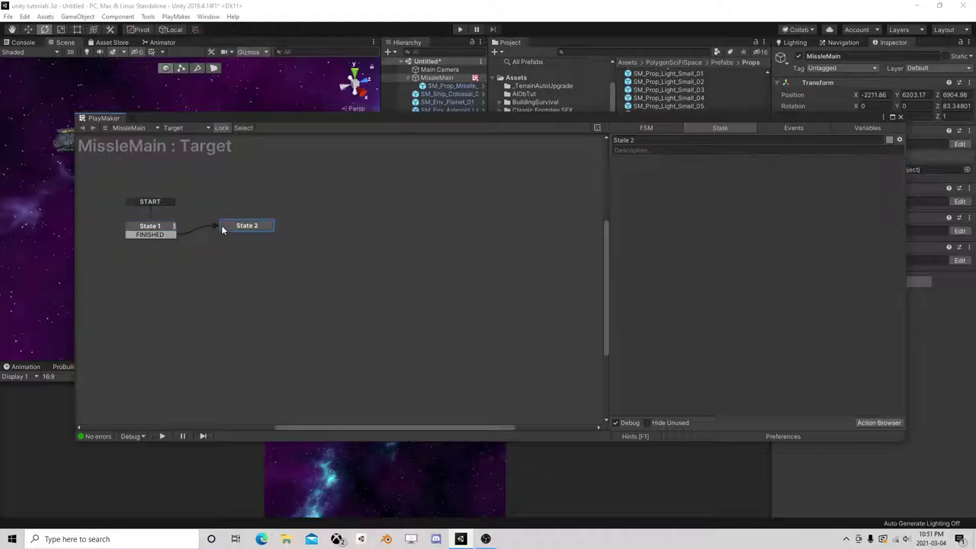
Add Smooth Look At to State 2 aiming at Target, with Speed switched to a variable
left_click(874, 423)
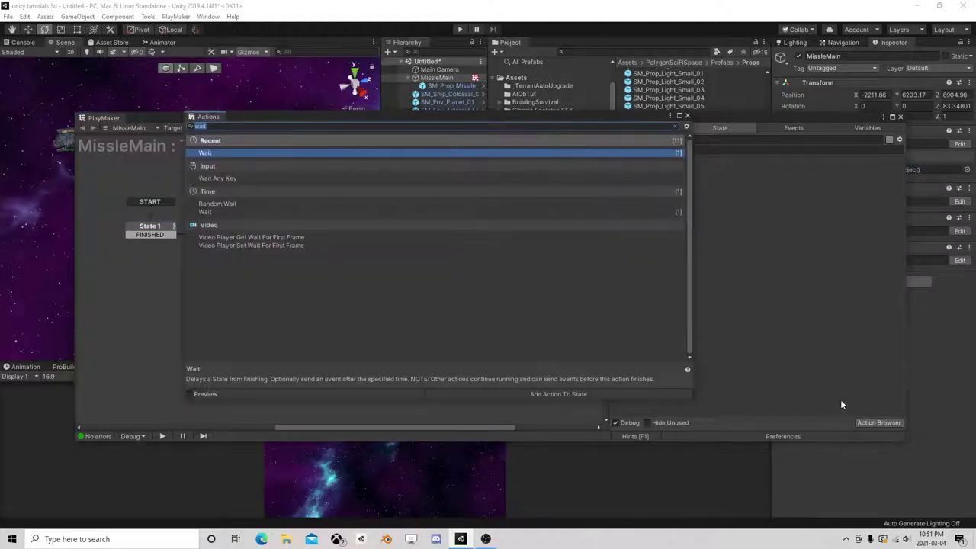
type("smoo")
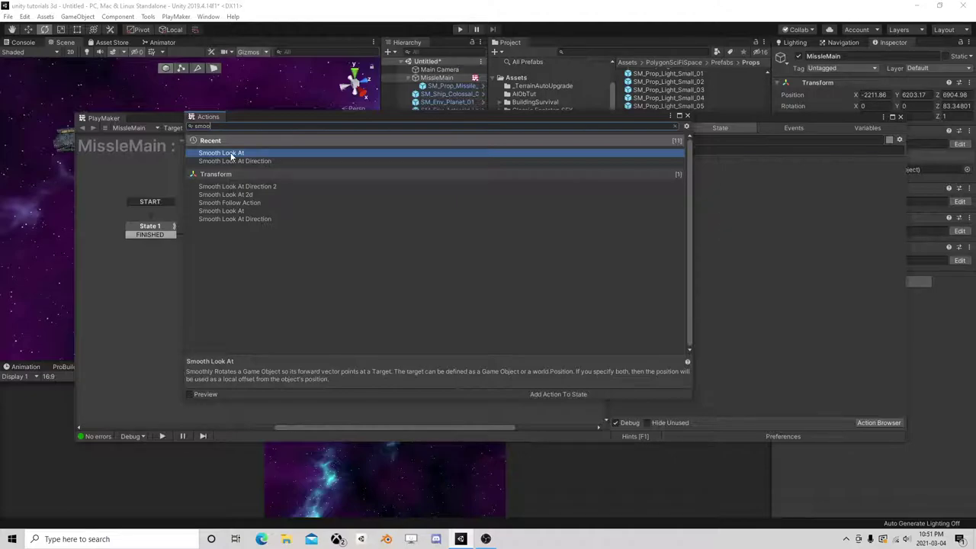
double_click(233, 156)
left_click(686, 116)
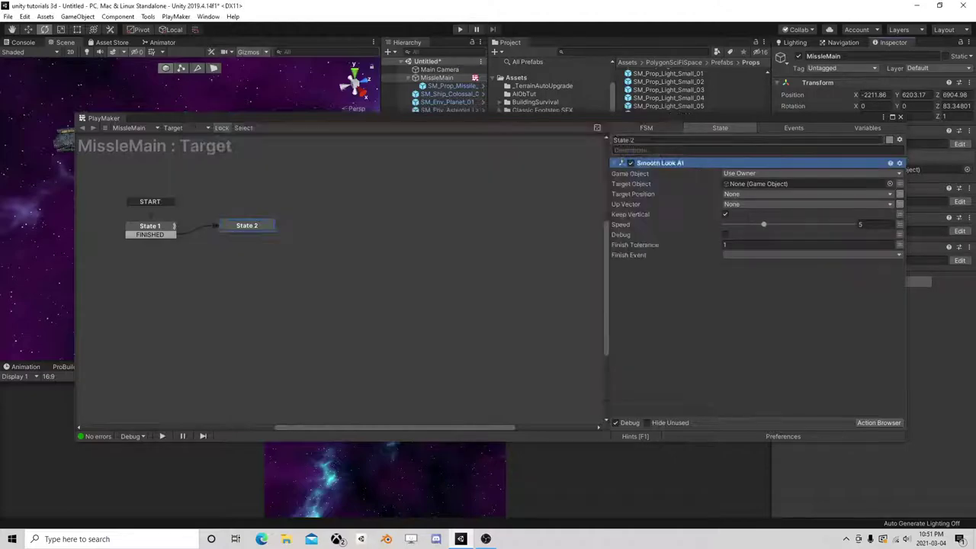
left_click(874, 183)
left_click(766, 207)
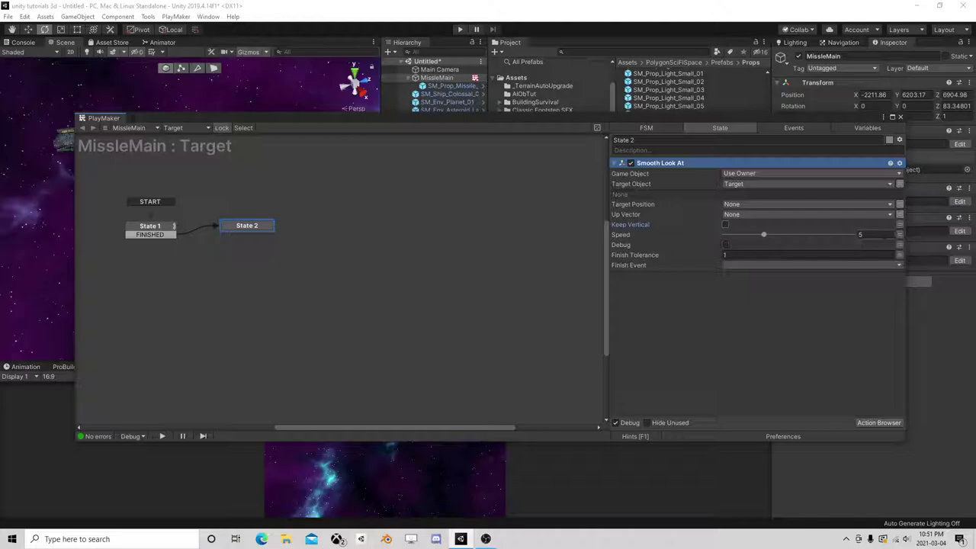
left_click(900, 235)
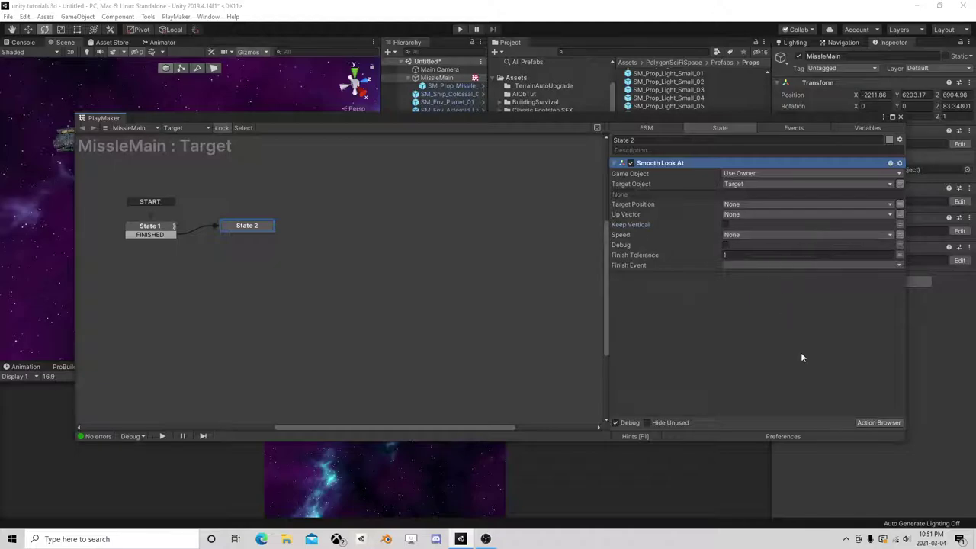
Add Get Fsm Float to State 2, reading TurnRate from the Distance FSM
left_click(881, 424)
type("get f")
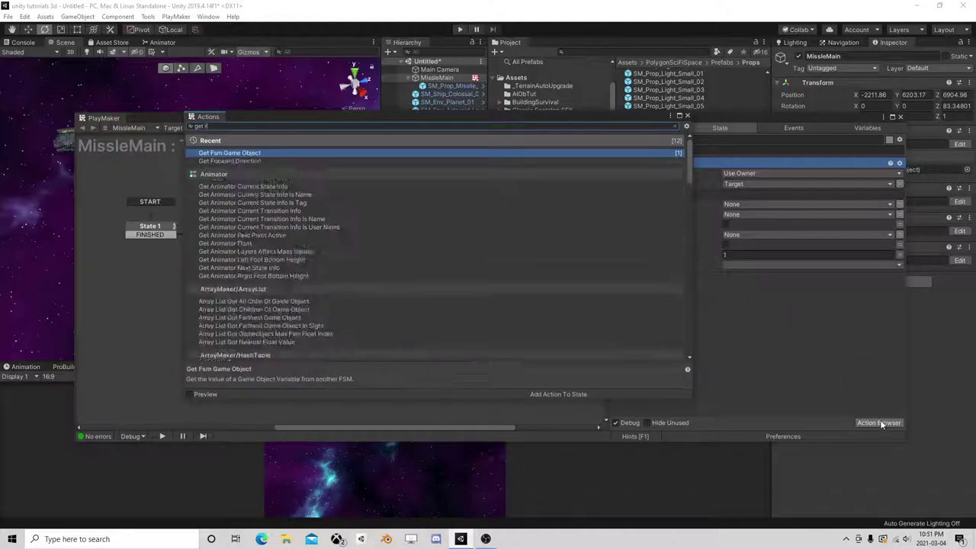
type("sm flo")
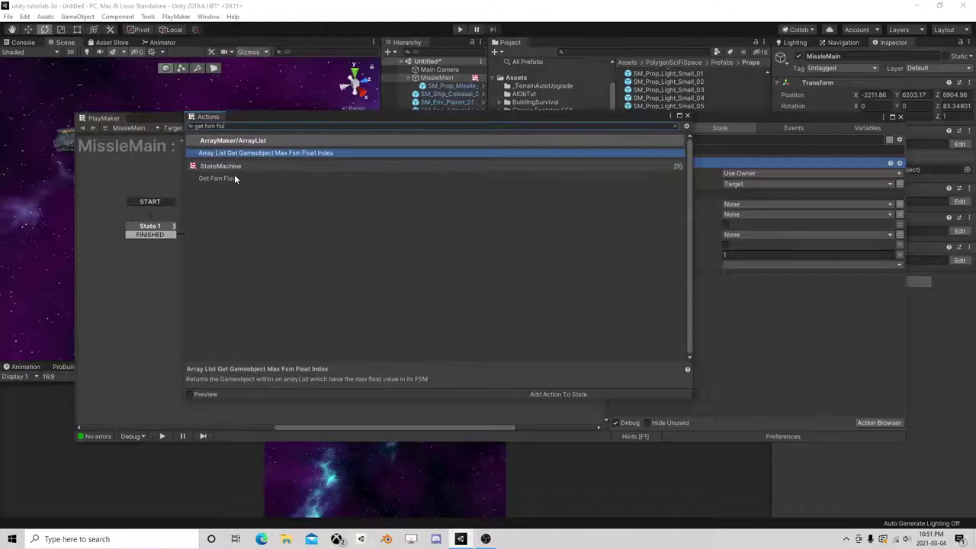
double_click(228, 179)
left_click(687, 116)
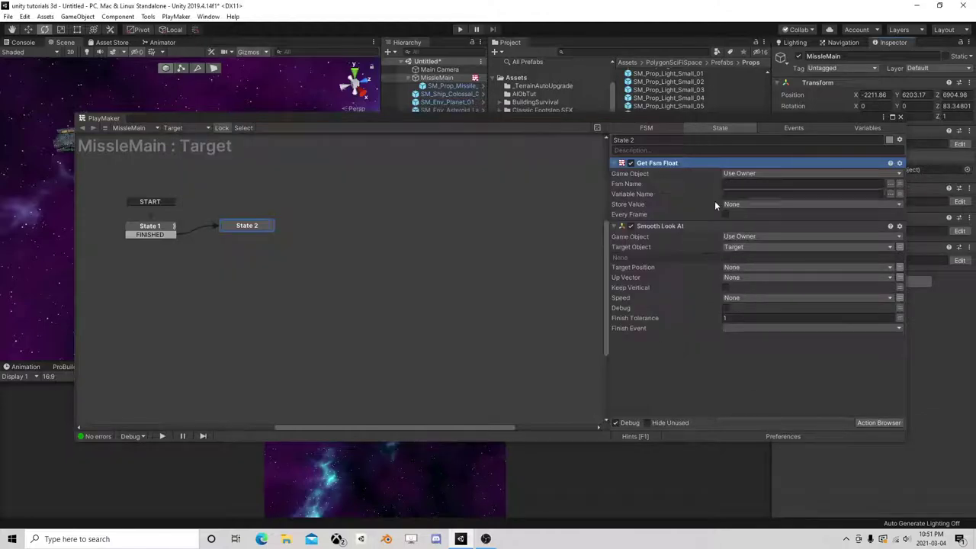
left_click(900, 194)
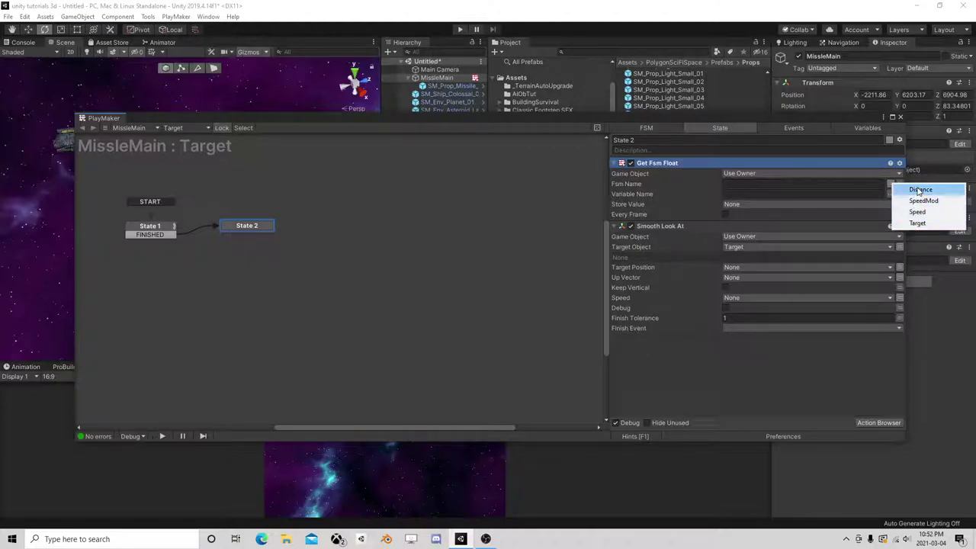
left_click(921, 190)
left_click(891, 196)
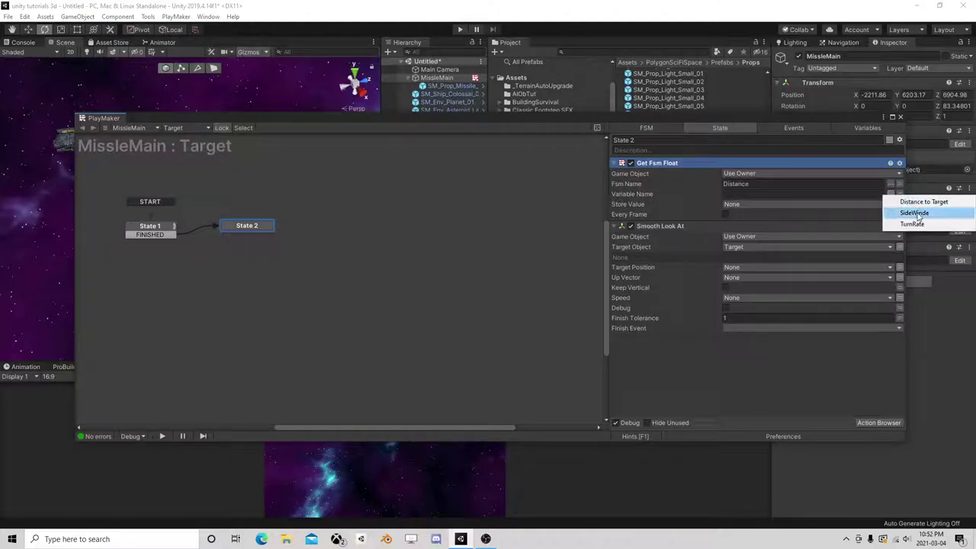
left_click(914, 224)
Store it every frame in a new Turn variable; Smooth Look At uses Turn for Speed, tolerance 0
left_click(759, 204)
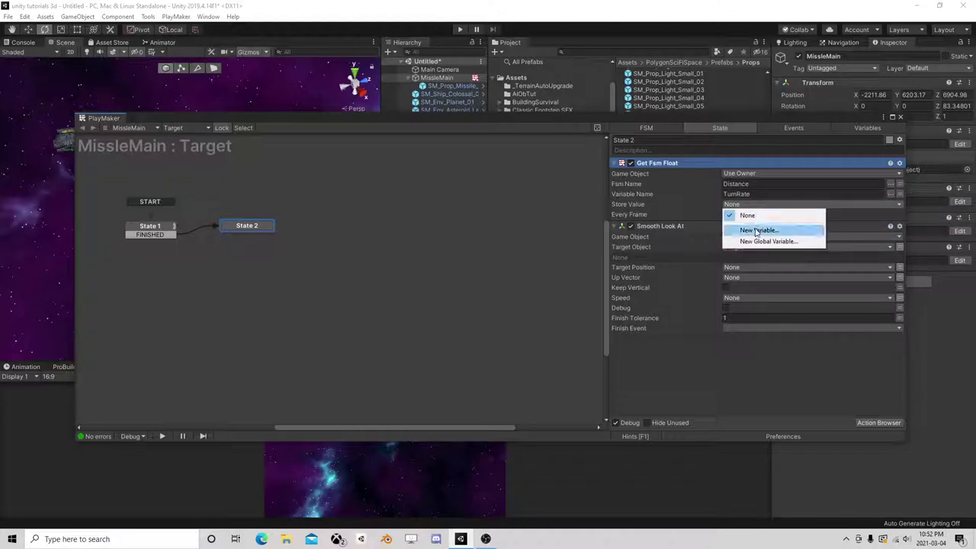
left_click(755, 226)
type("Turn")
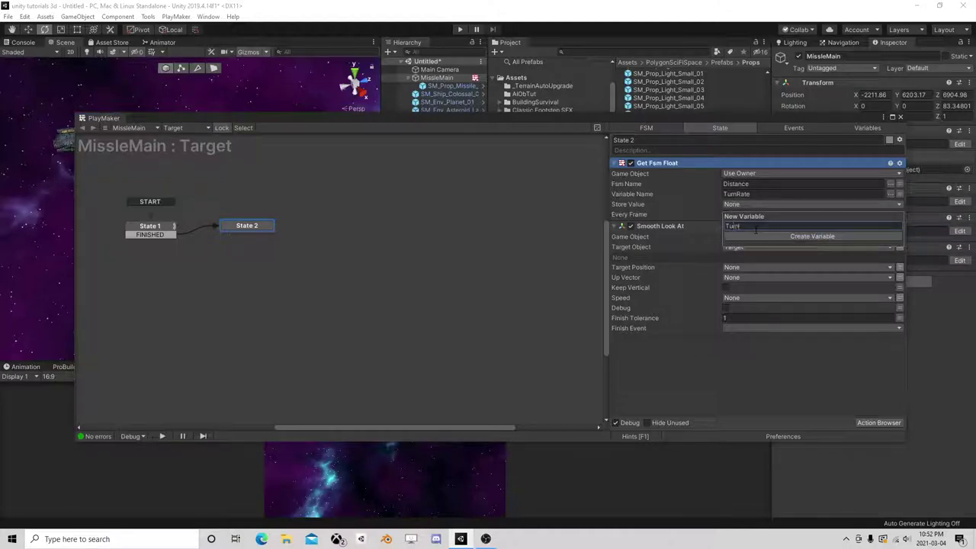
key("Return")
left_click(726, 224)
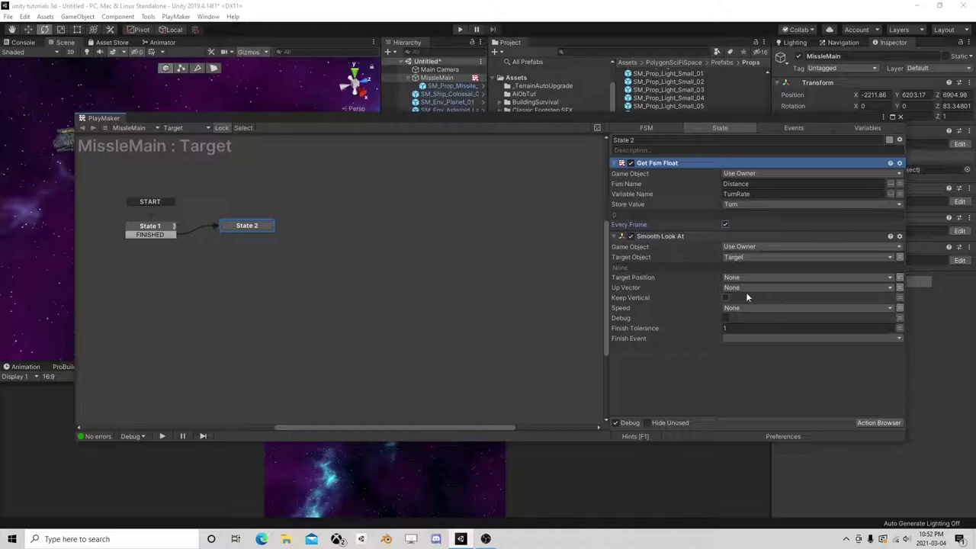
left_click(736, 309)
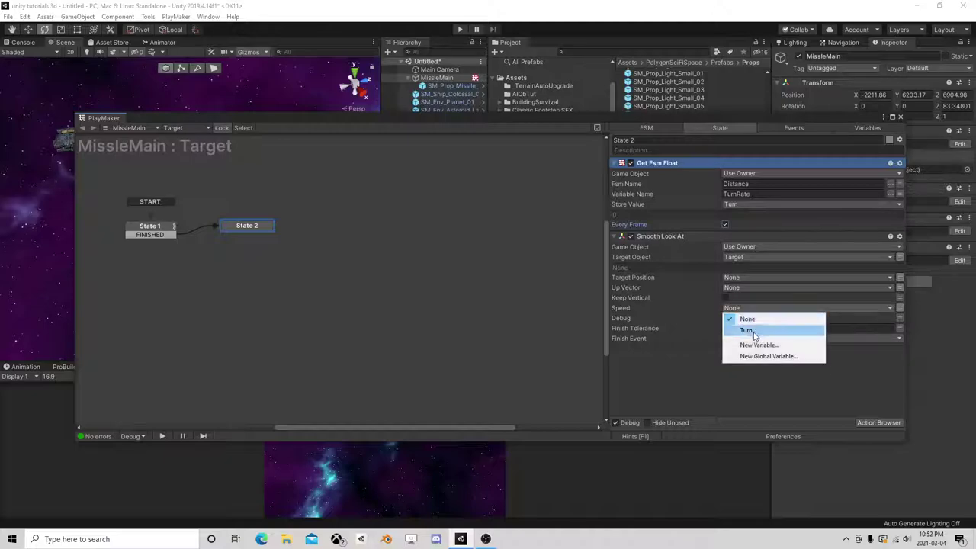
left_click(746, 329)
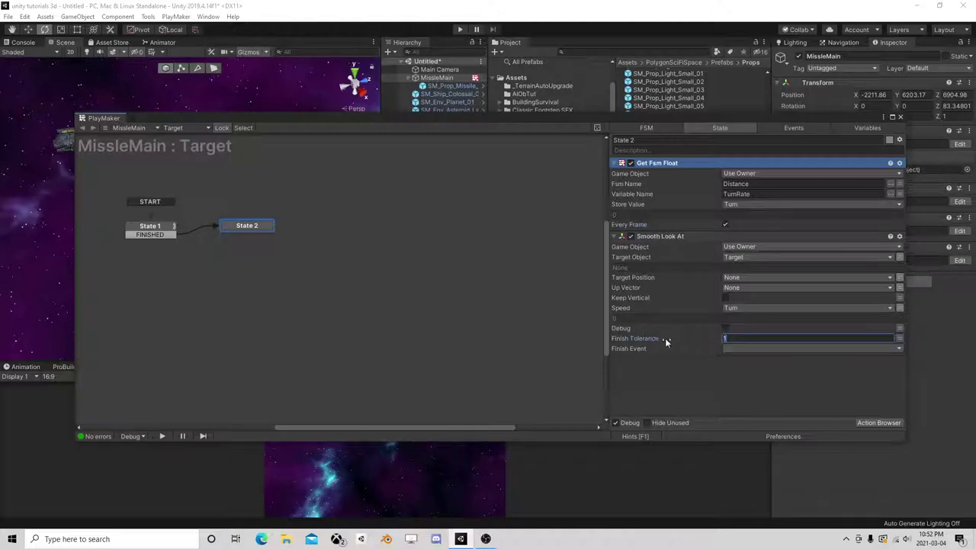
left_click_drag(671, 341, 665, 341)
Close PlayMaker, review the SpeedMod FSM's State 1 and State 2, then close the editor again
left_click(900, 117)
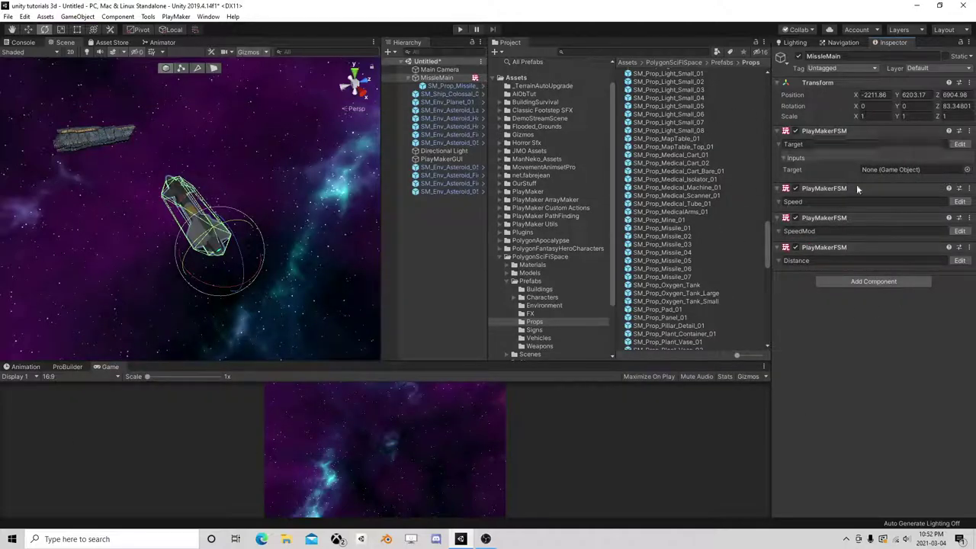
left_click(960, 230)
left_click(256, 226)
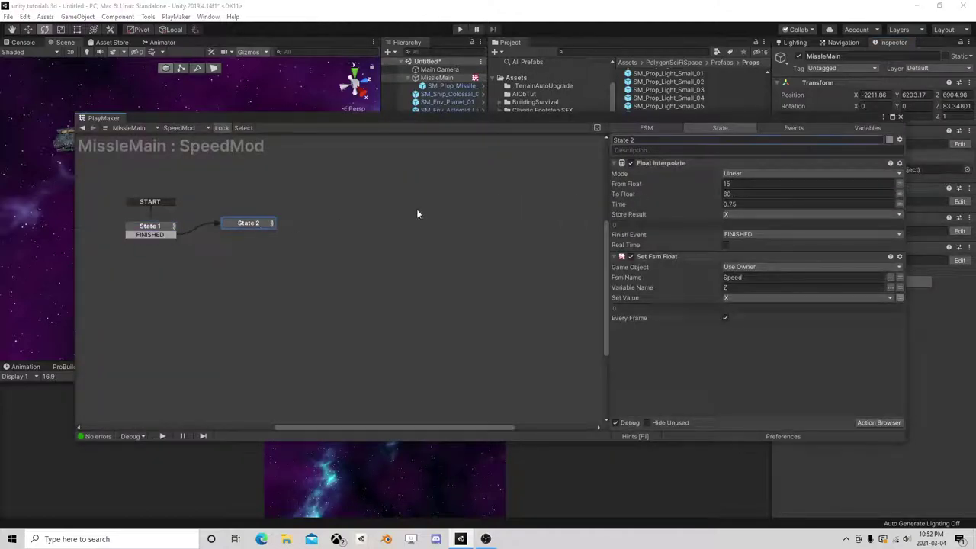
left_click(901, 118)
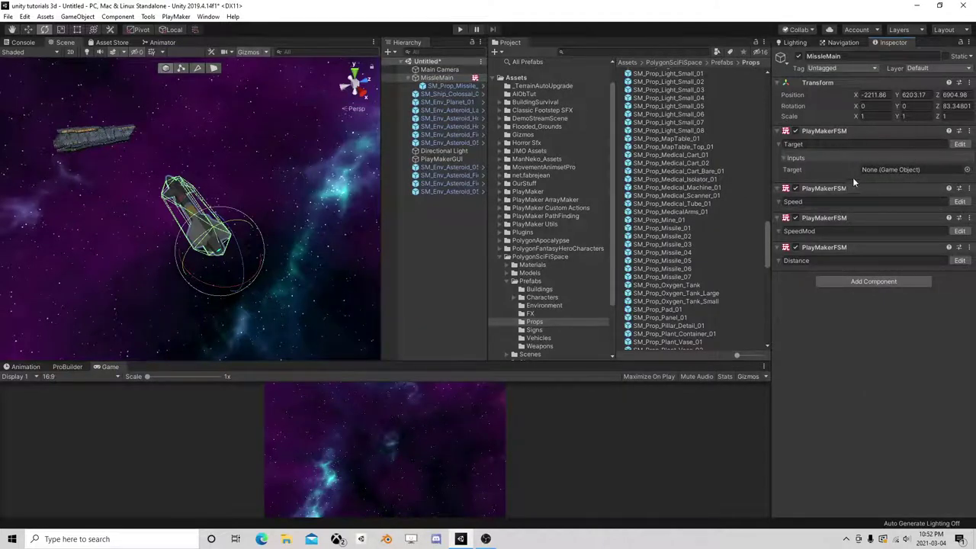
left_click(960, 231)
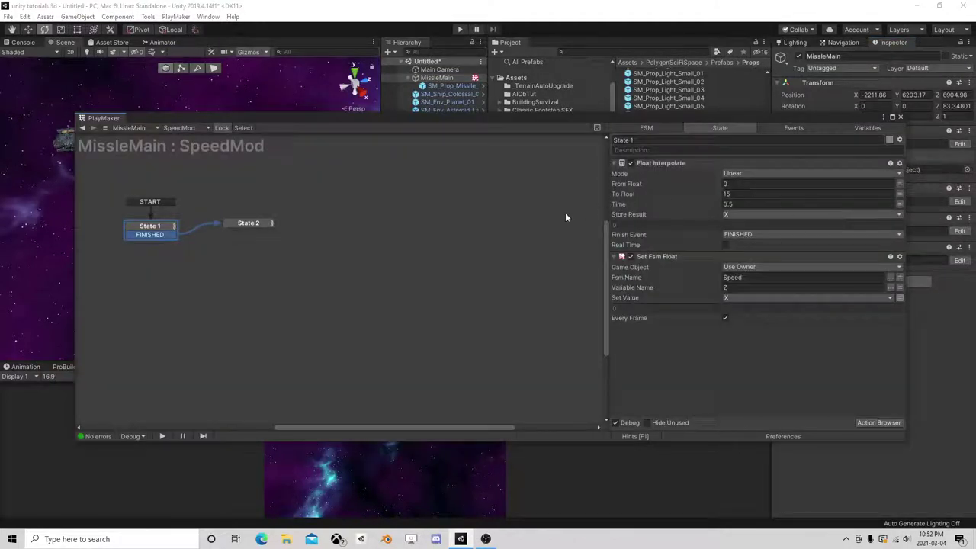
left_click(901, 117)
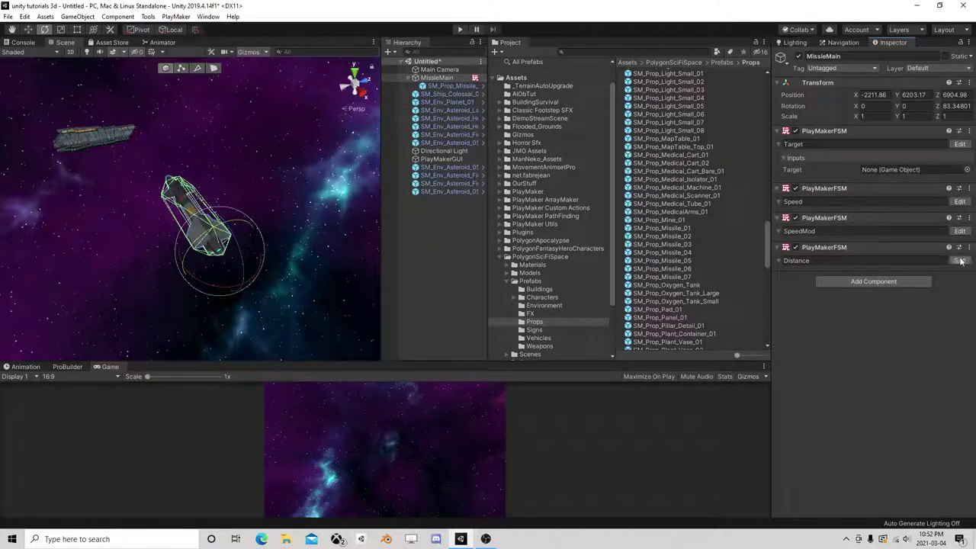
Create an empty child GameObject under MissleMain and move SM_Prop_Missile_01 into it
right_click(440, 77)
left_click(475, 175)
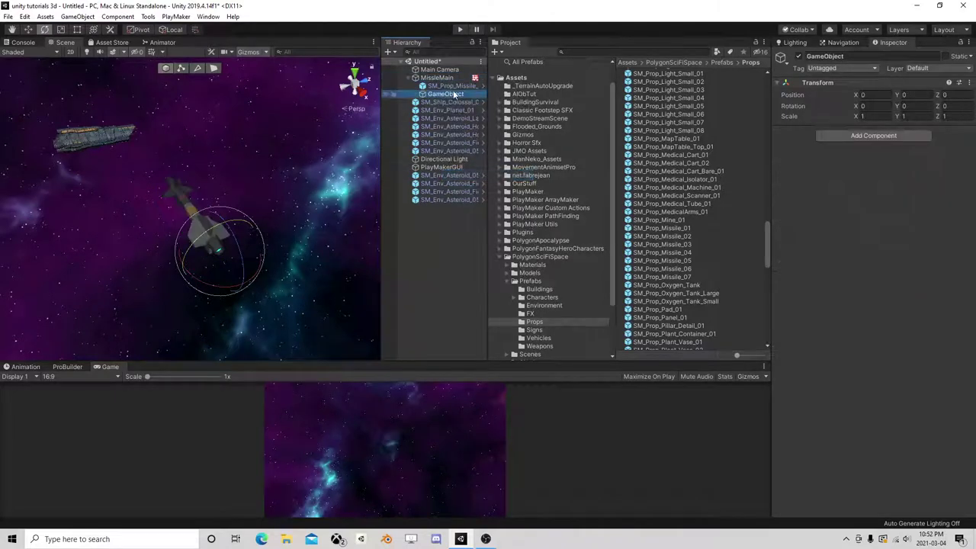
left_click_drag(446, 94, 453, 98)
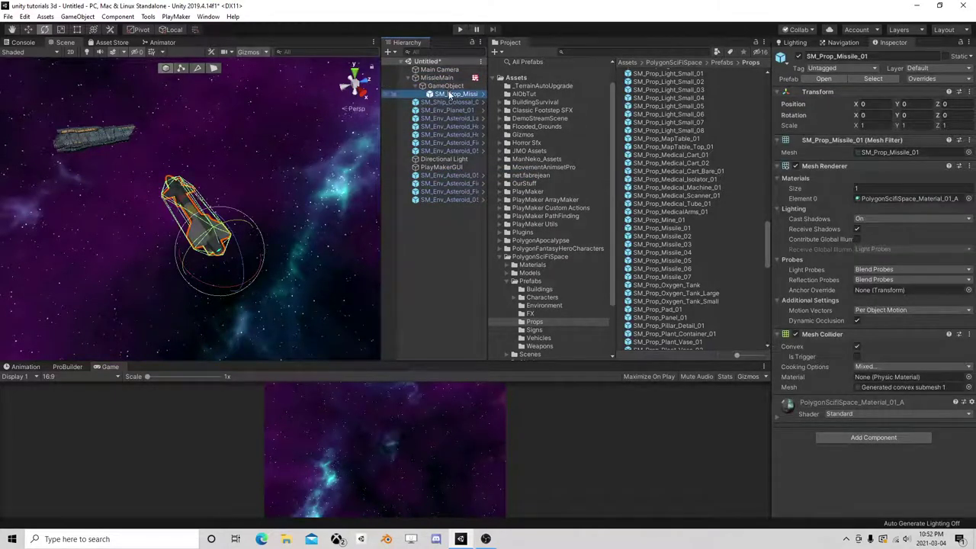
left_click(446, 86)
left_click(443, 78)
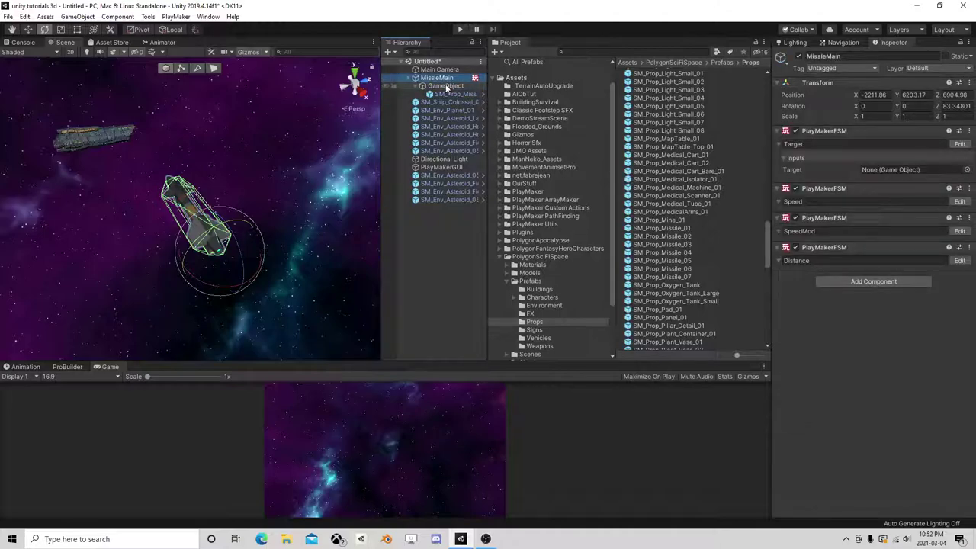
left_click(446, 86)
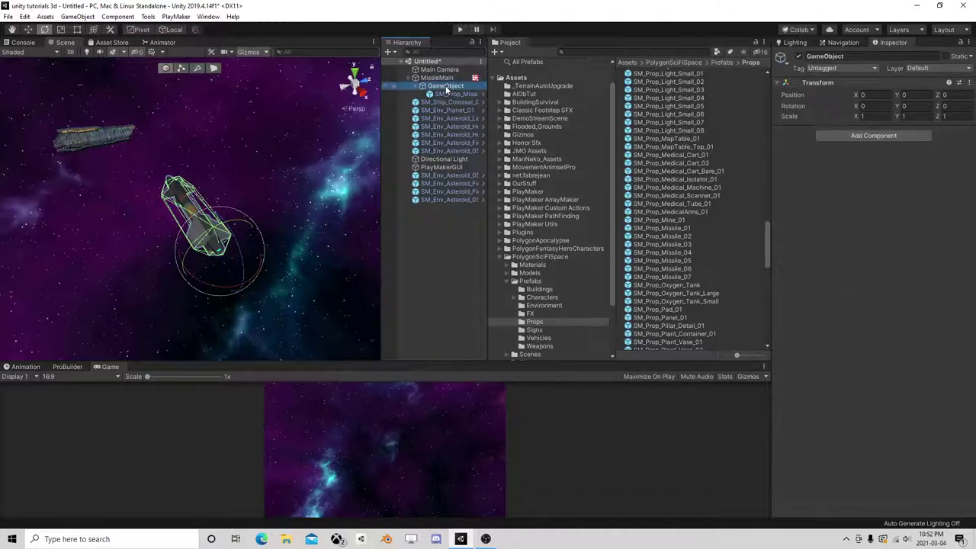
Add a PlayMakerFSM named 'rotate' to the GameObject and open it for editing
left_click(886, 135)
type("fsm")
left_click(847, 183)
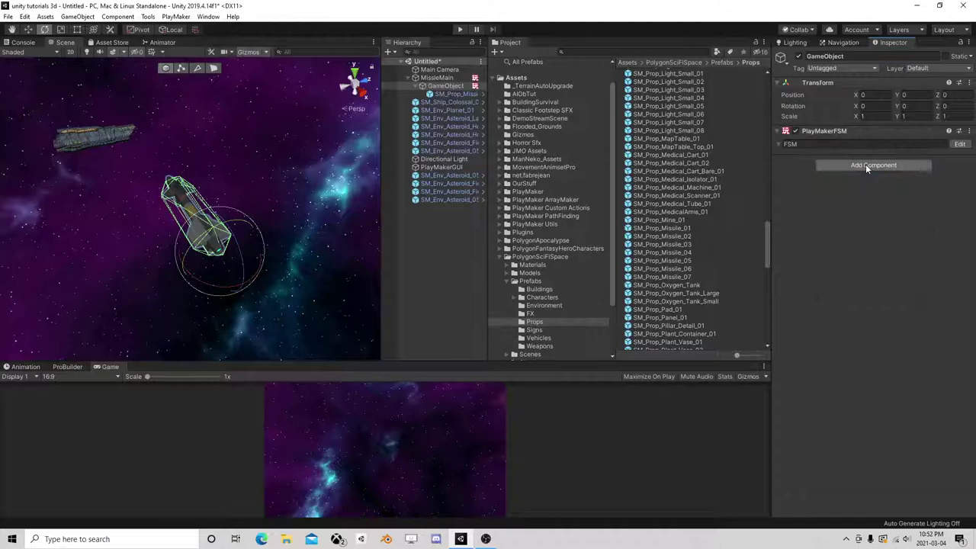
left_click(922, 145)
type("rotate")
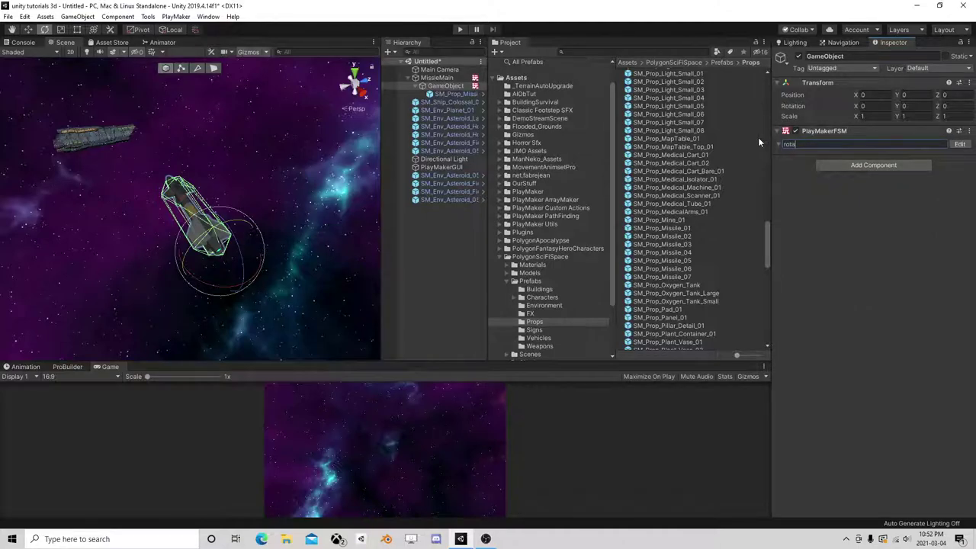
left_click(960, 144)
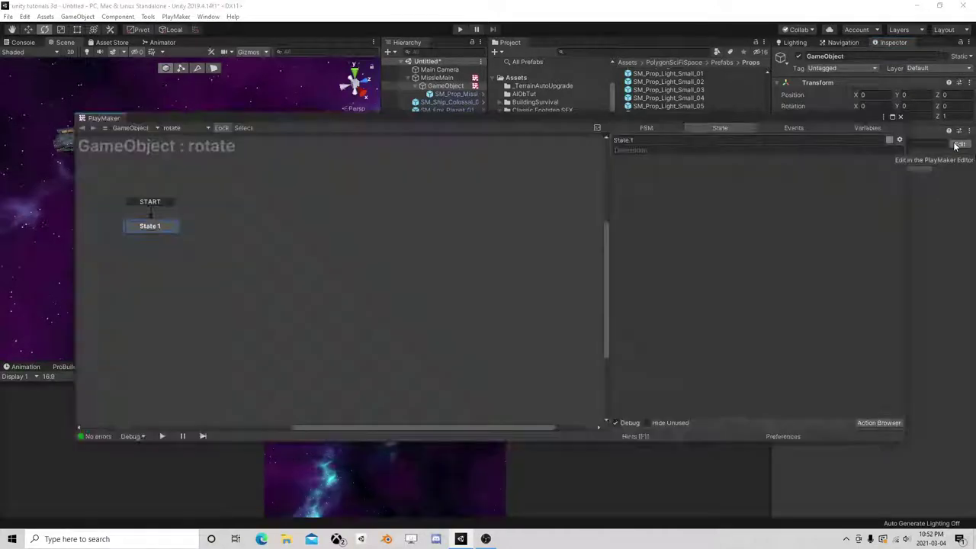
Add a Wait to State 1 with a FINISHED transition to a new State 2
left_click(871, 422)
type("wa")
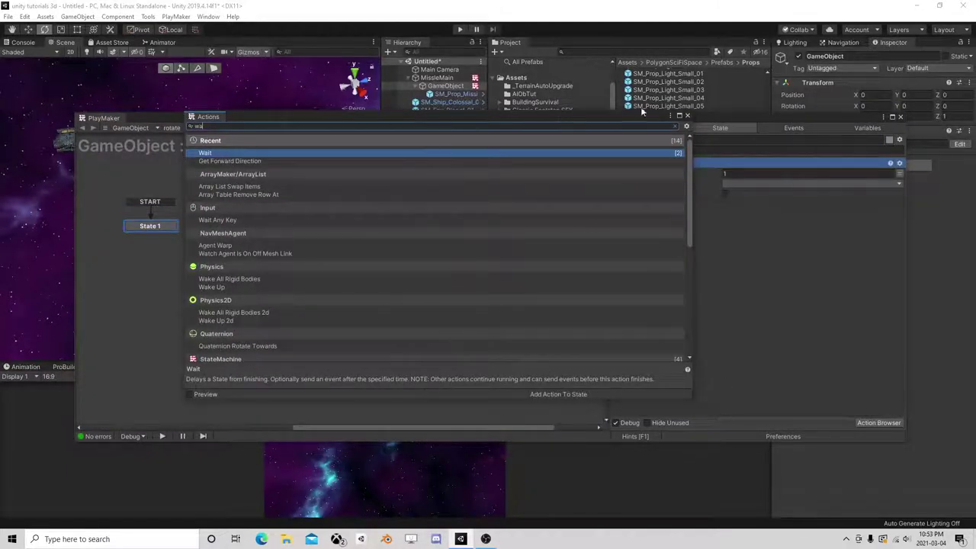
left_click(687, 116)
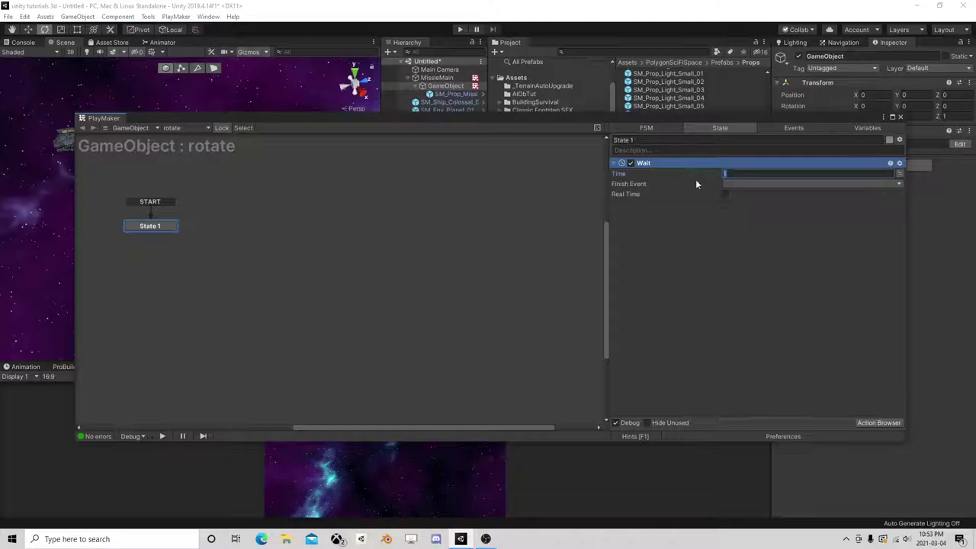
key("ctrl+t")
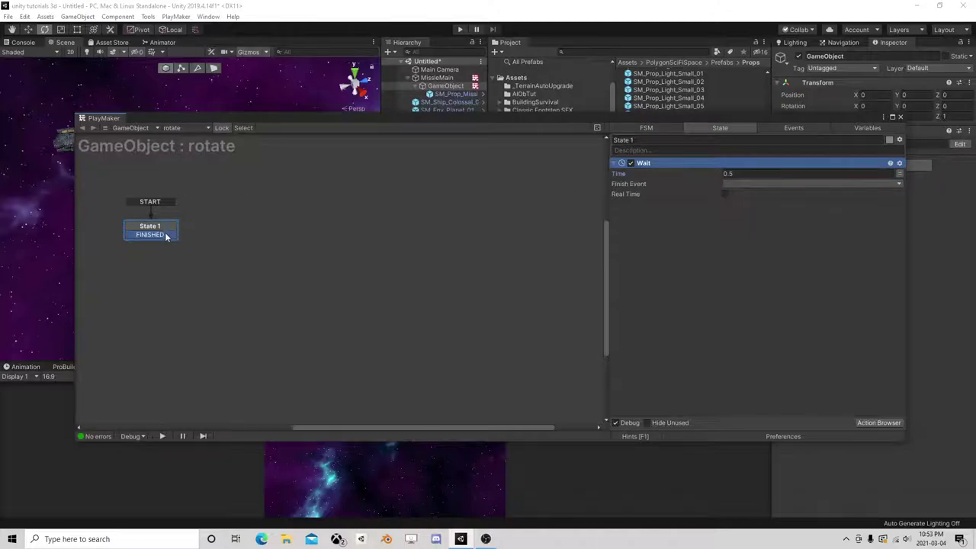
mouse_move(163, 234)
left_mouse_down()
mouse_move(284, 228)
mouse_move(240, 223)
left_mouse_up()
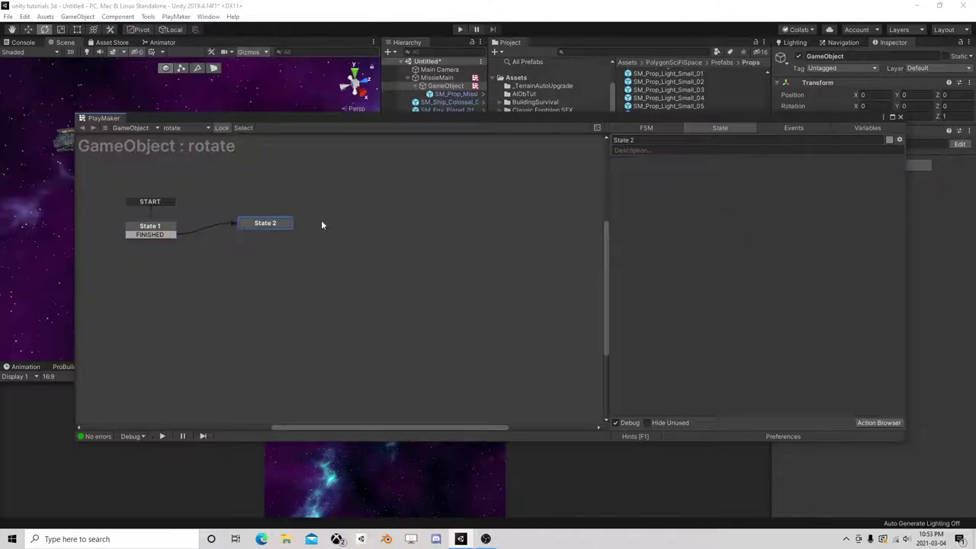
Give State 2 a Rotate action turning Z 50 per second every frame, then close PlayMaker
left_click(885, 423)
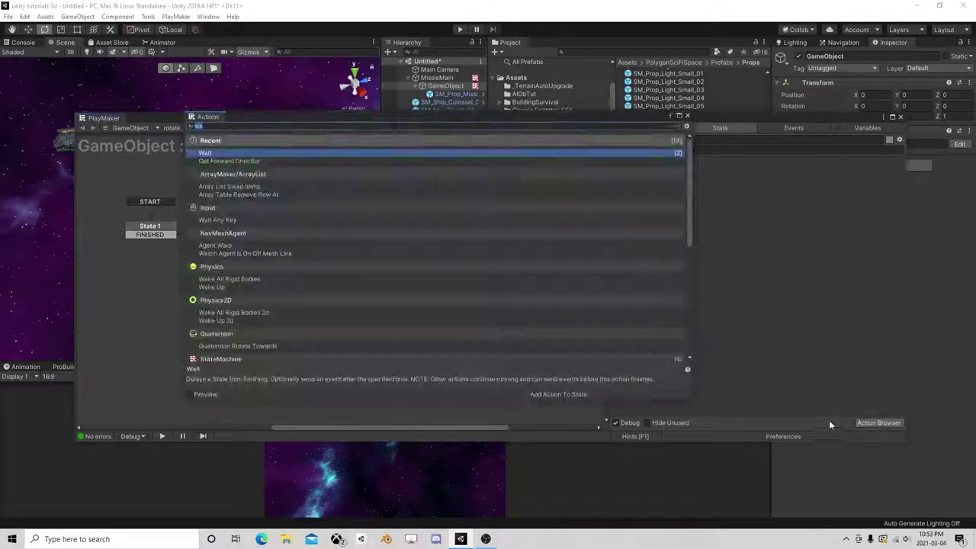
type("rotat")
double_click(234, 154)
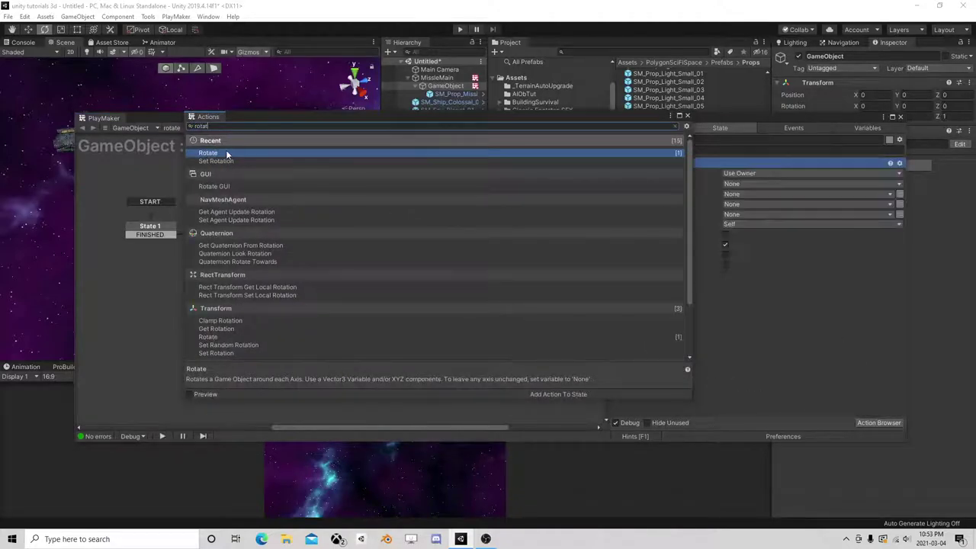
left_click(686, 117)
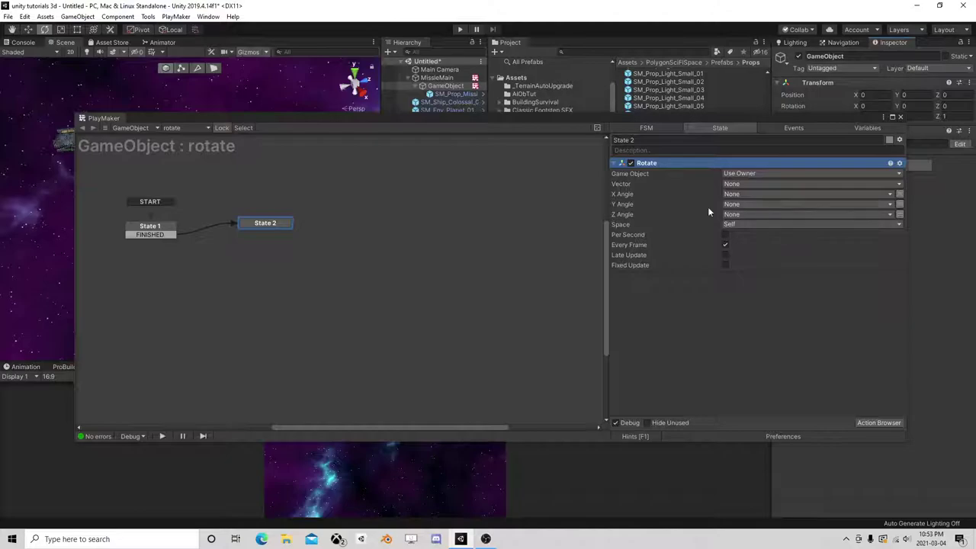
left_click(900, 215)
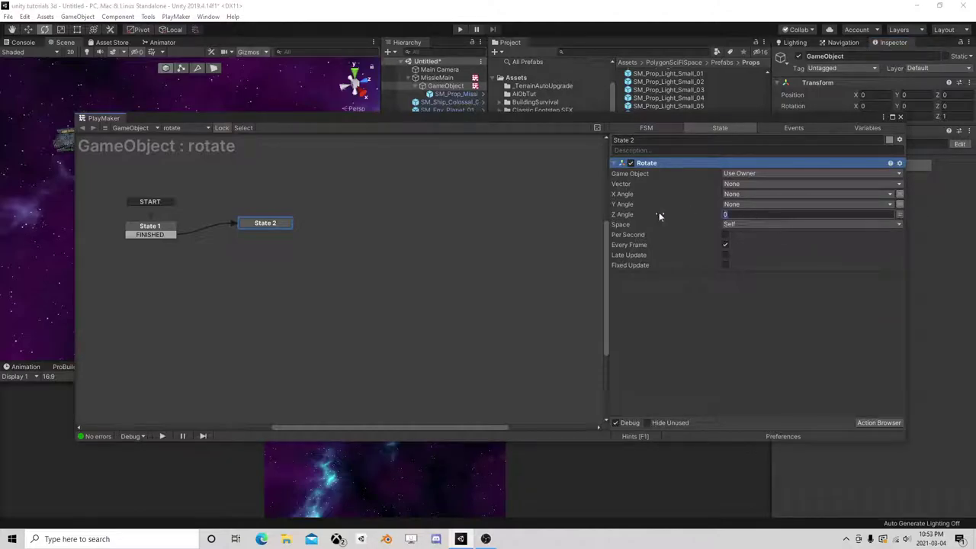
type("50")
left_click(726, 245)
left_click(726, 234)
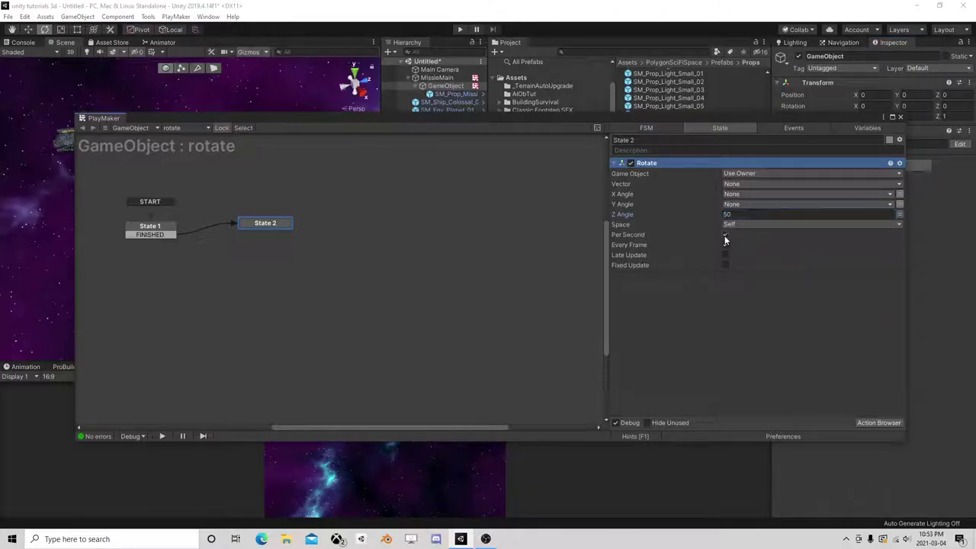
left_click(900, 116)
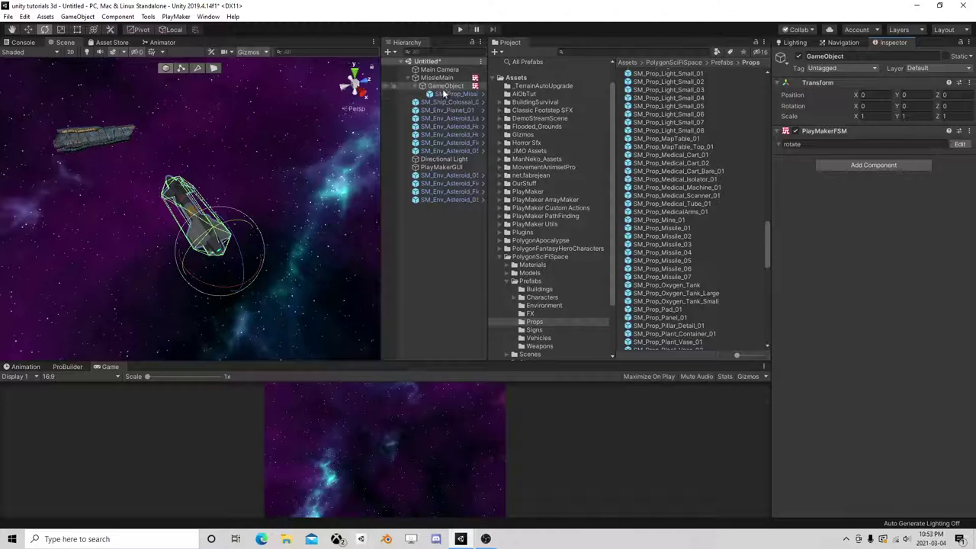
Add a second PlayMakerFSM named 'Missle Distance Move' and open it in the PlayMaker editor
left_click(824, 163)
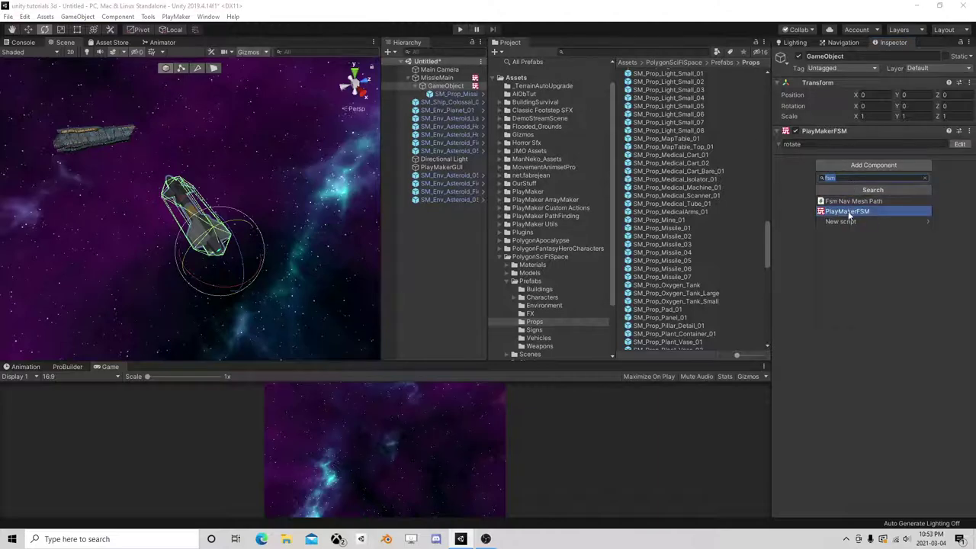
left_click(862, 210)
left_click(832, 174)
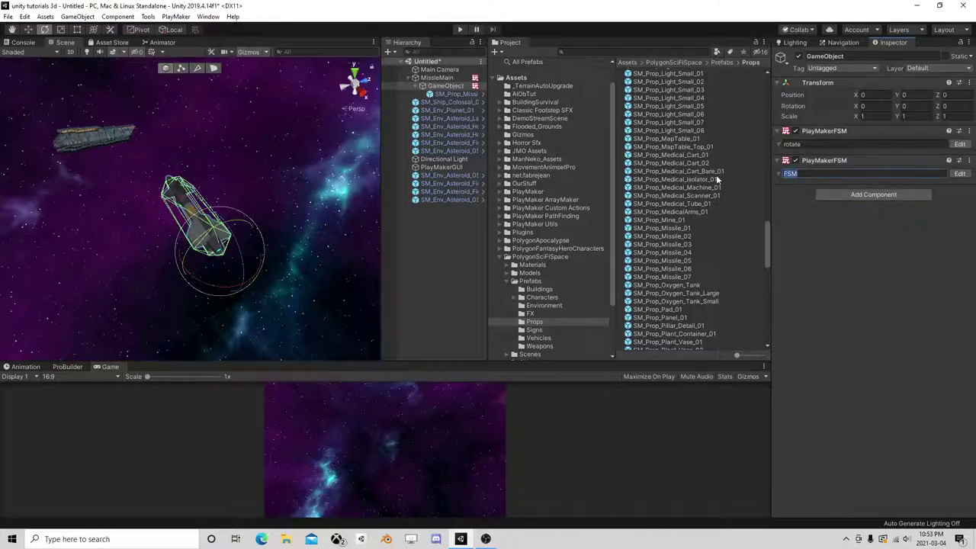
type("D")
key("BackSpace")
type("Miss")
type("le Distance")
type(" Move")
left_click(960, 173)
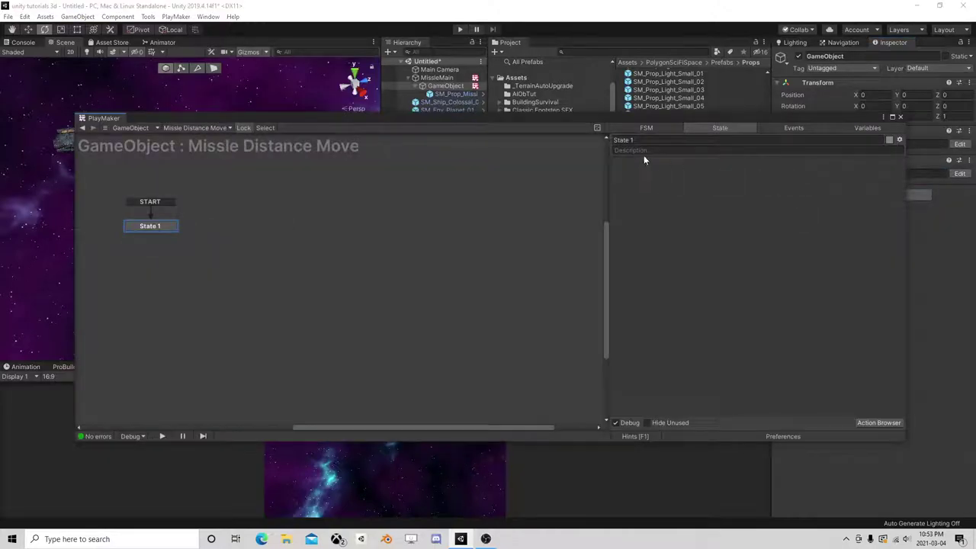
left_click_drag(719, 118, 665, 172)
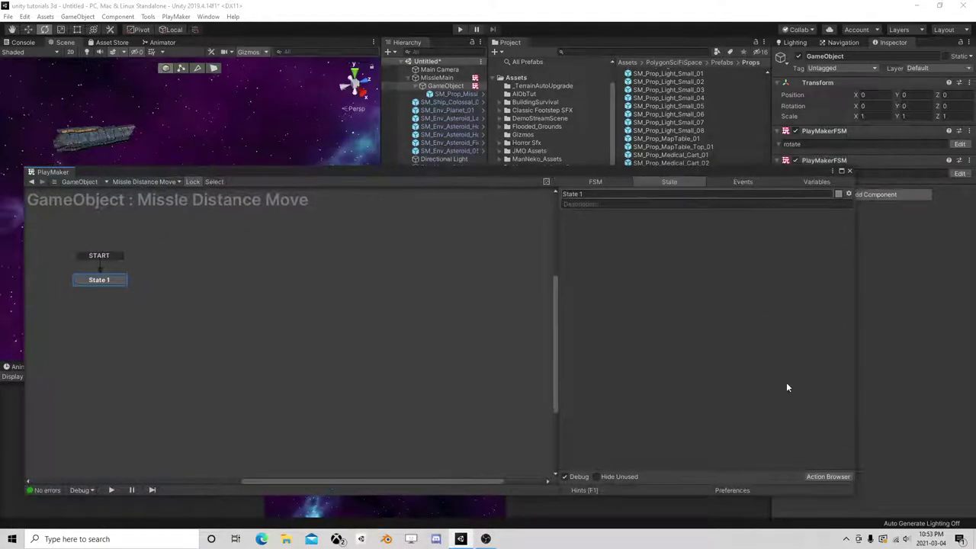
Add a Get Fsm Float action to State 1 from the action browser
left_click(821, 476)
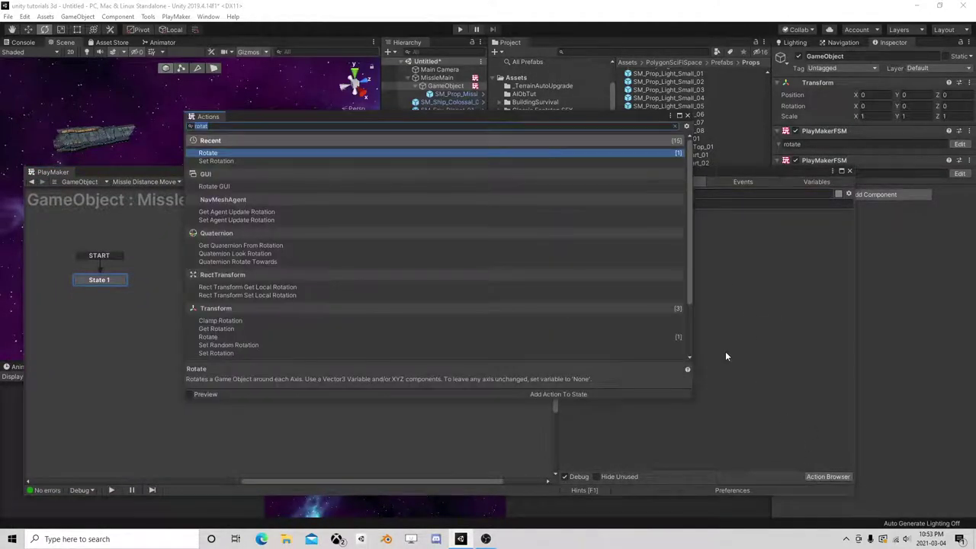
type("fsm fl")
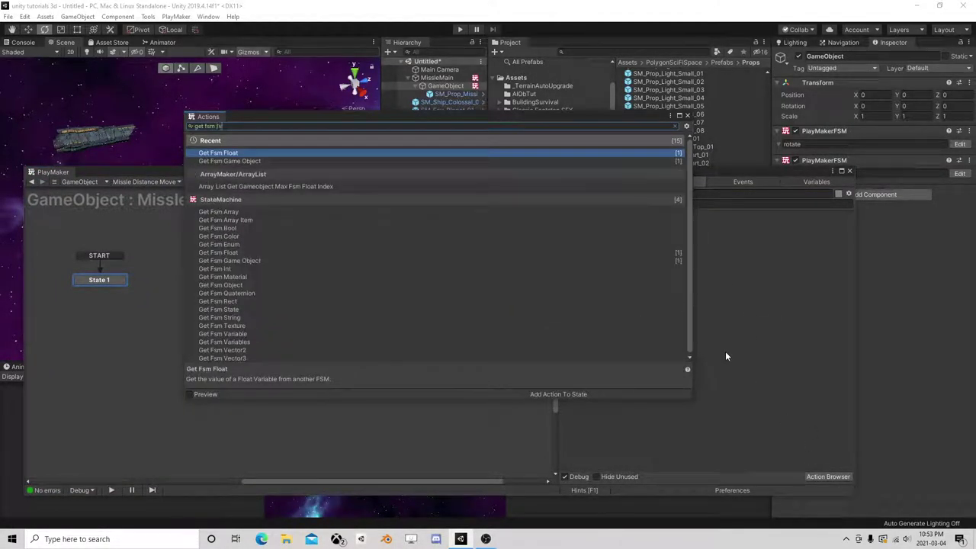
type("o")
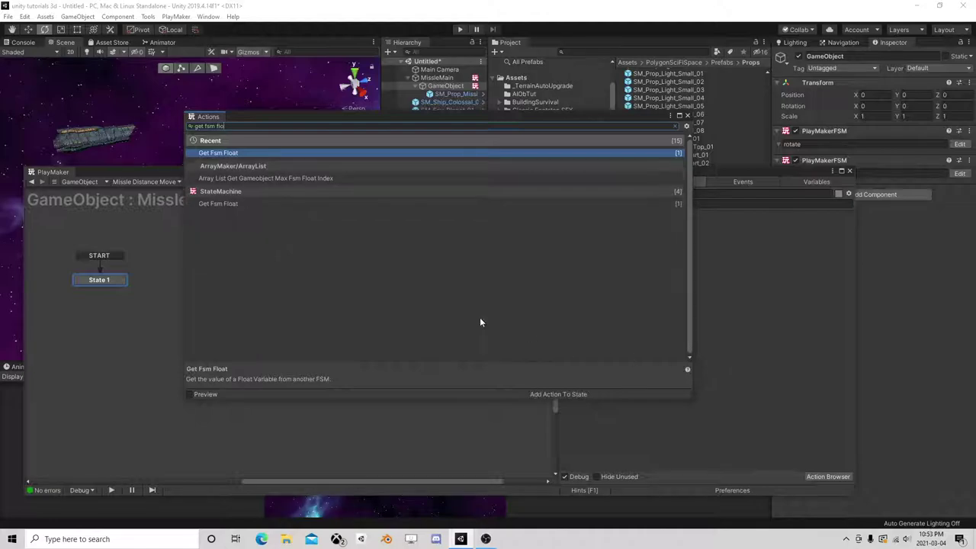
double_click(228, 153)
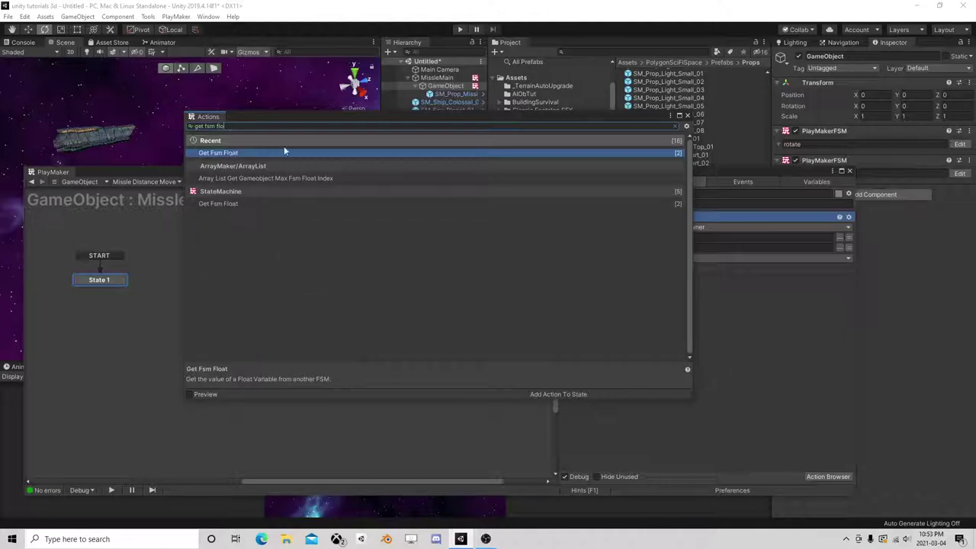
left_click(688, 116)
Point Get Fsm Float at MissleMain's Distance FSM, reading its SideWinde variable
left_click(702, 227)
left_click(719, 251)
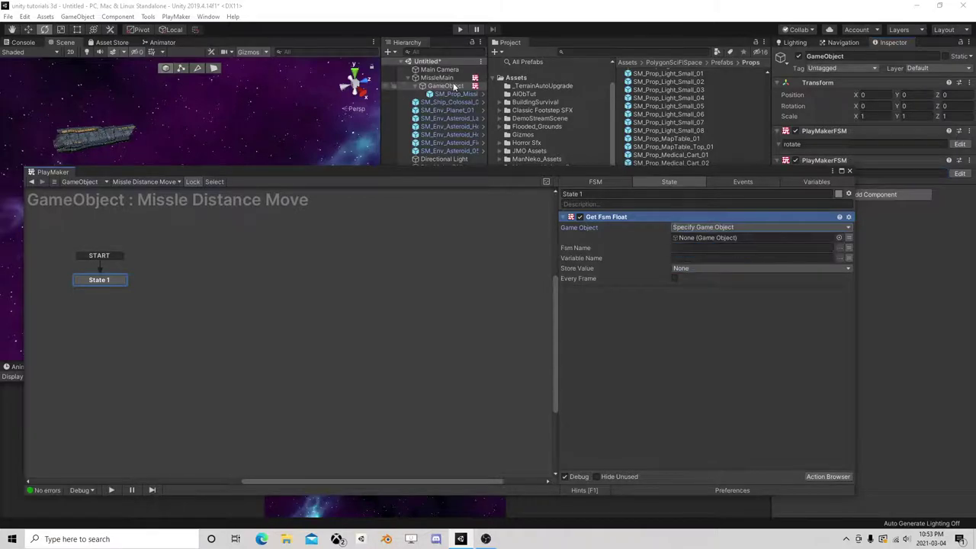
right_click(709, 238)
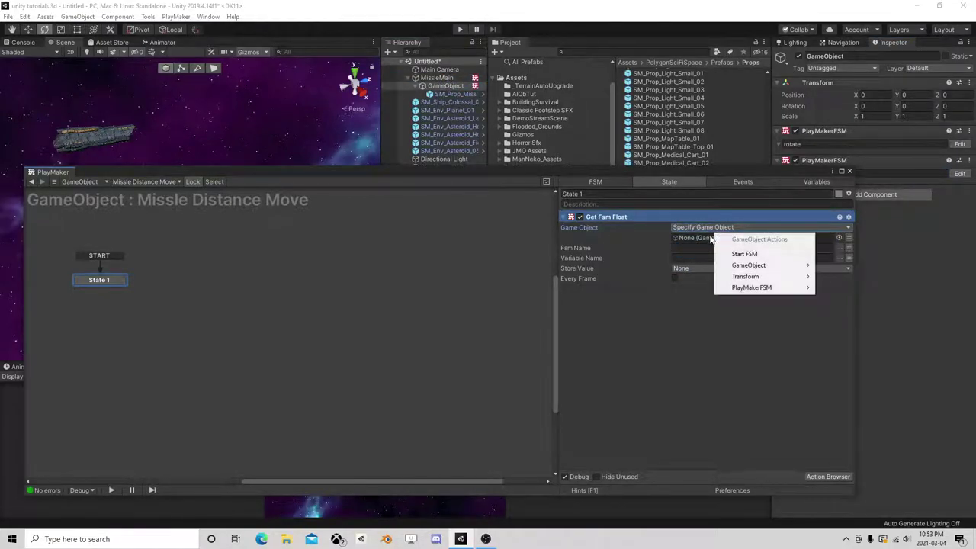
left_click(708, 238)
left_click_drag(436, 77, 713, 238)
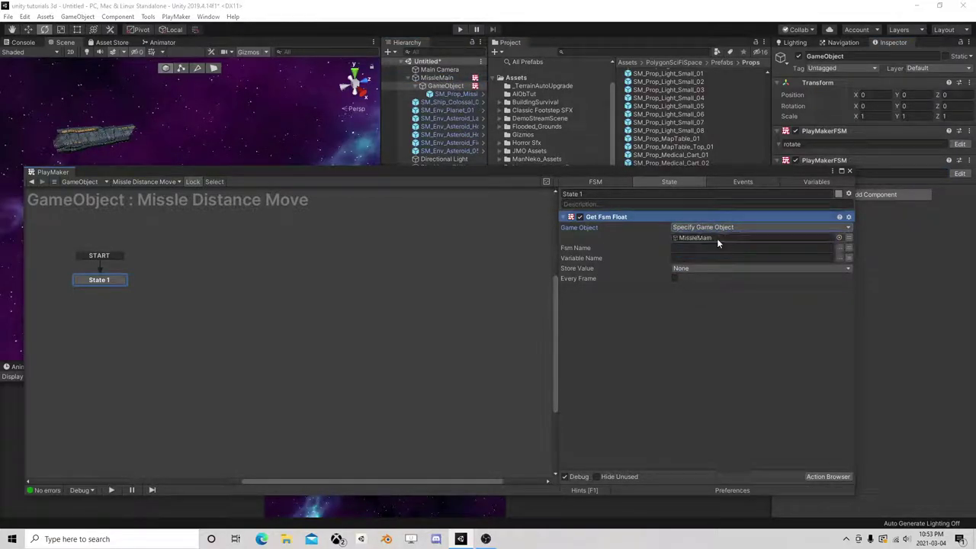
left_click(849, 248)
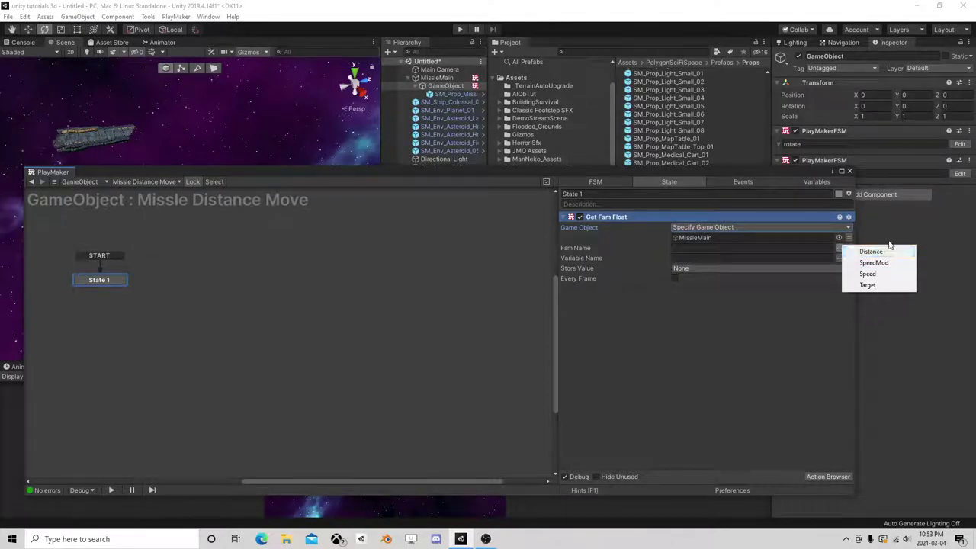
left_click(877, 251)
left_click(849, 258)
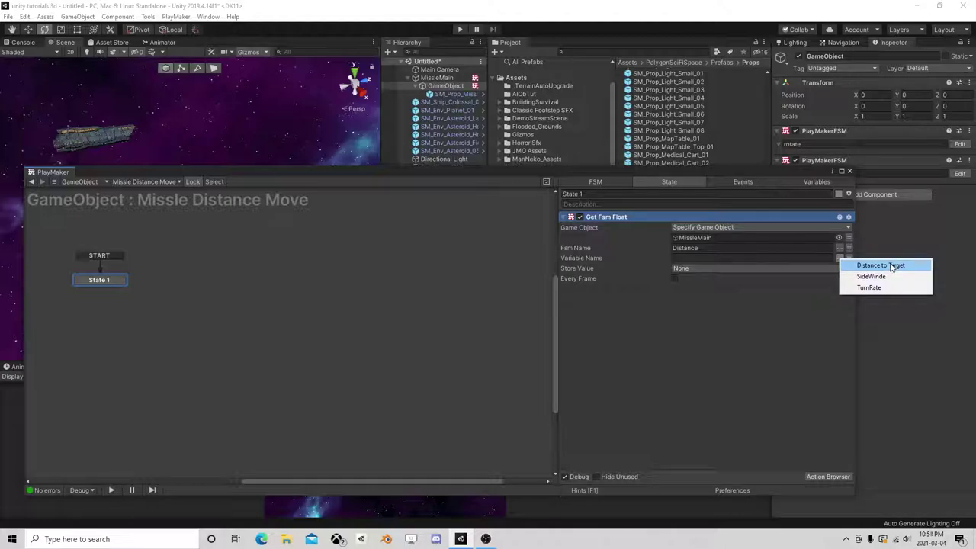
left_click(873, 276)
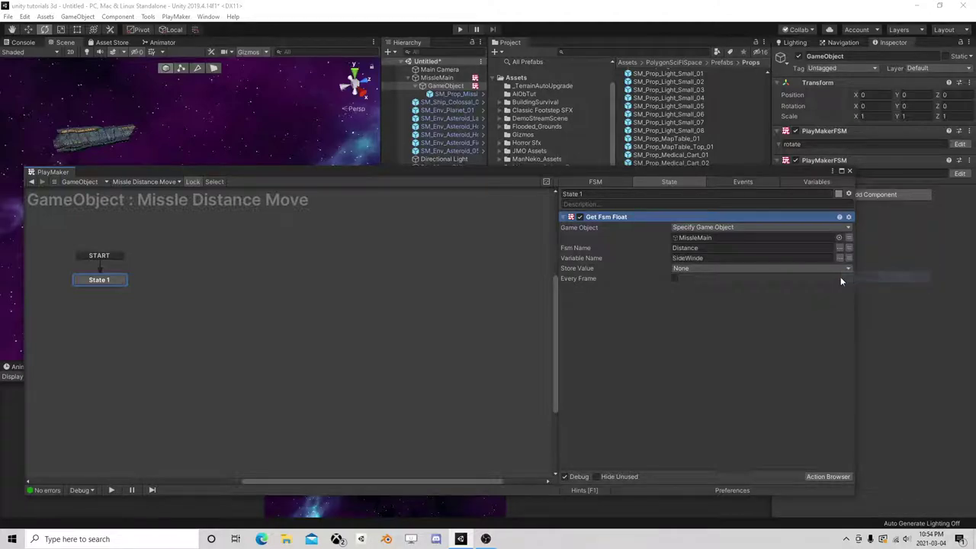
Store the read value in X and set it to repeat every frame
left_click(731, 268)
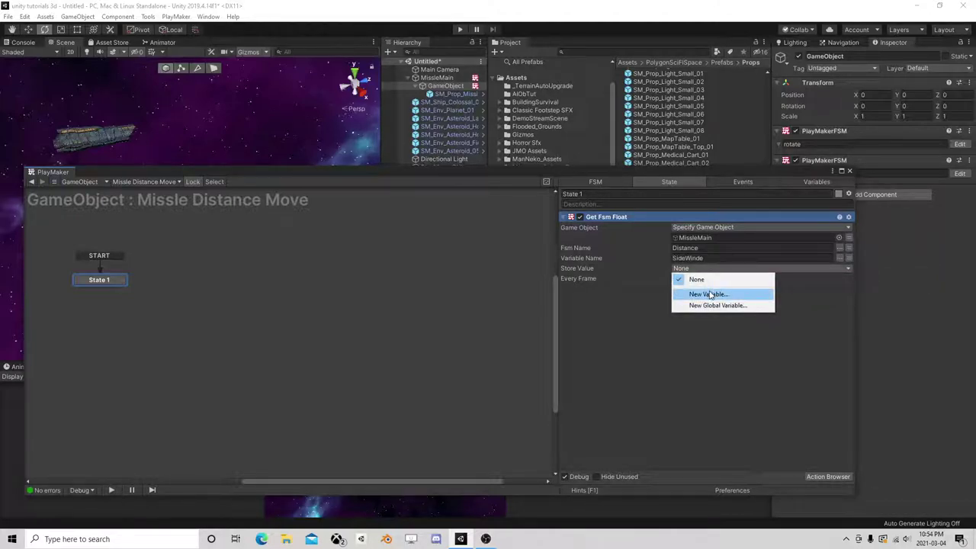
left_click(712, 294)
left_click(683, 341)
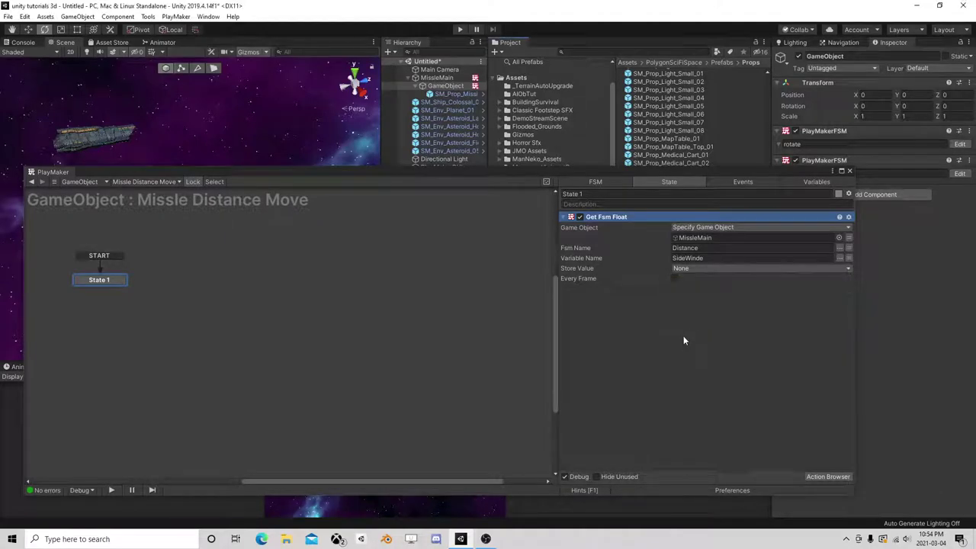
type("x")
left_click(674, 288)
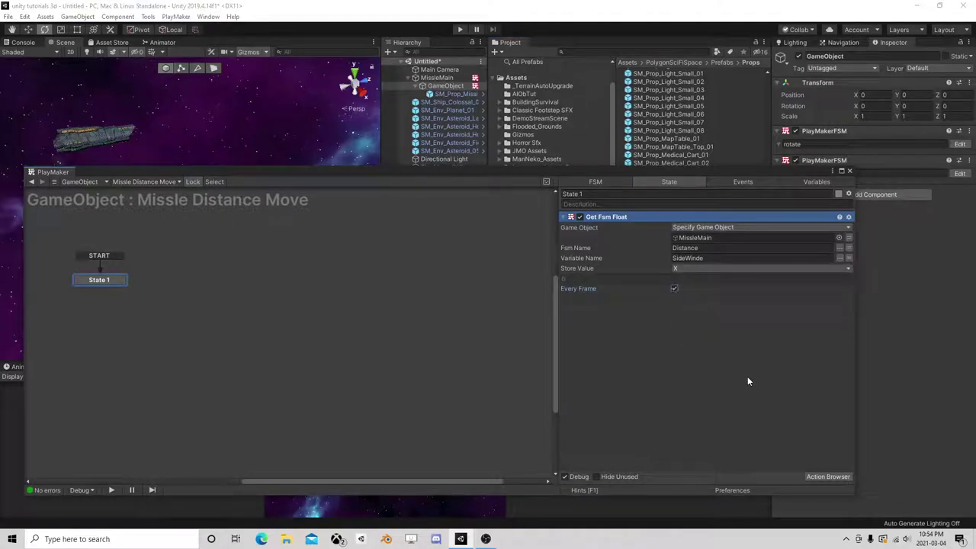
Add a Set Position action to State 1 and move it below Get Fsm Float
left_click(820, 477)
type("set")
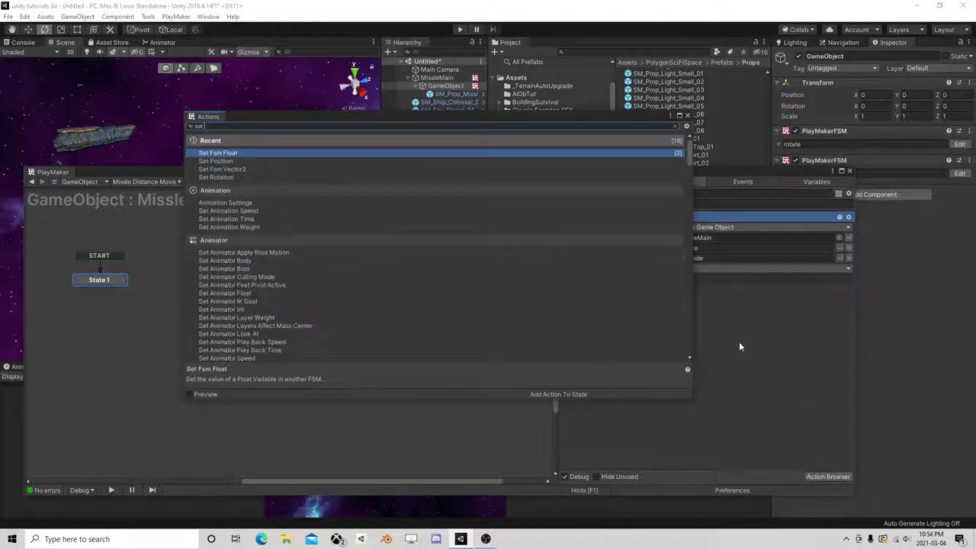
type("po")
double_click(234, 157)
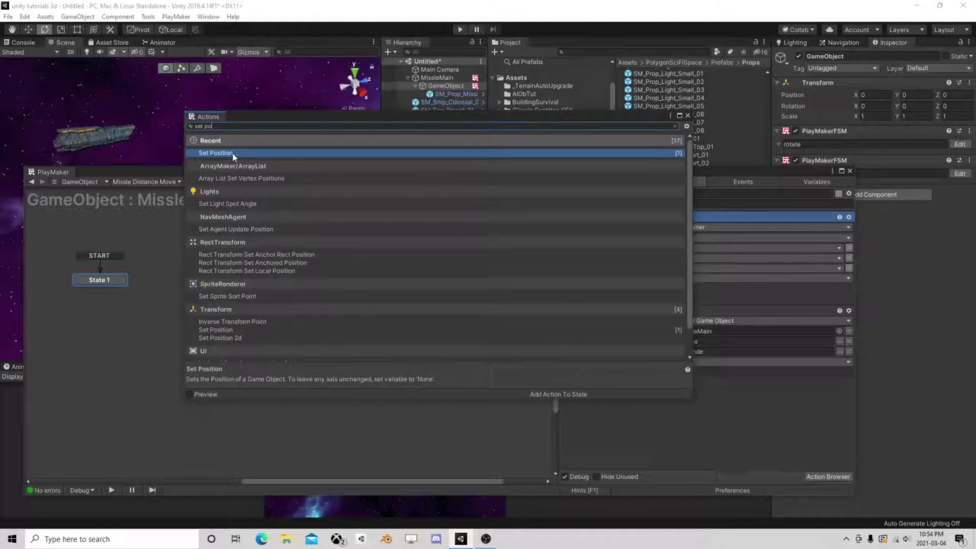
left_click(685, 116)
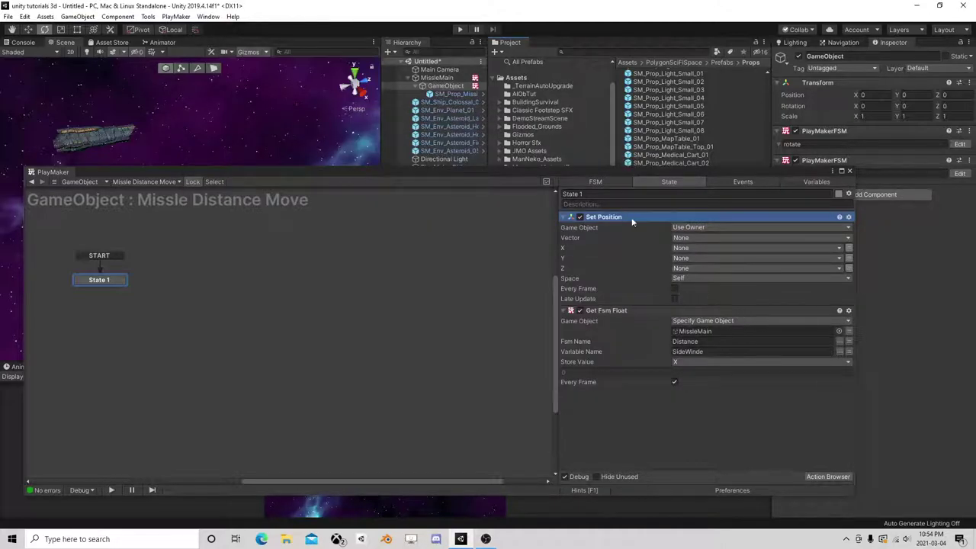
left_click_drag(632, 218, 677, 389)
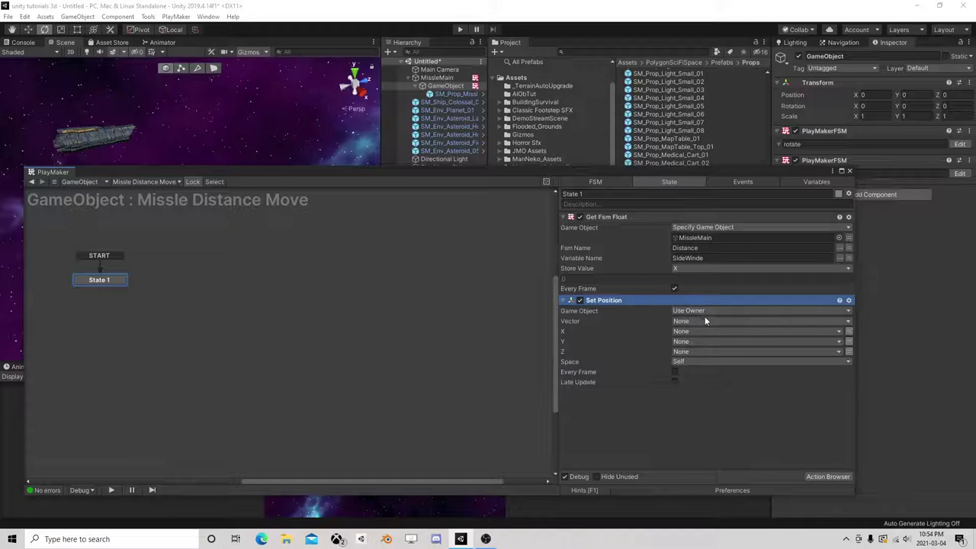
Add a Get Position action to State 1 via a 'get po' search
right_click(618, 304)
left_click(593, 419)
left_click(828, 477)
type("get p")
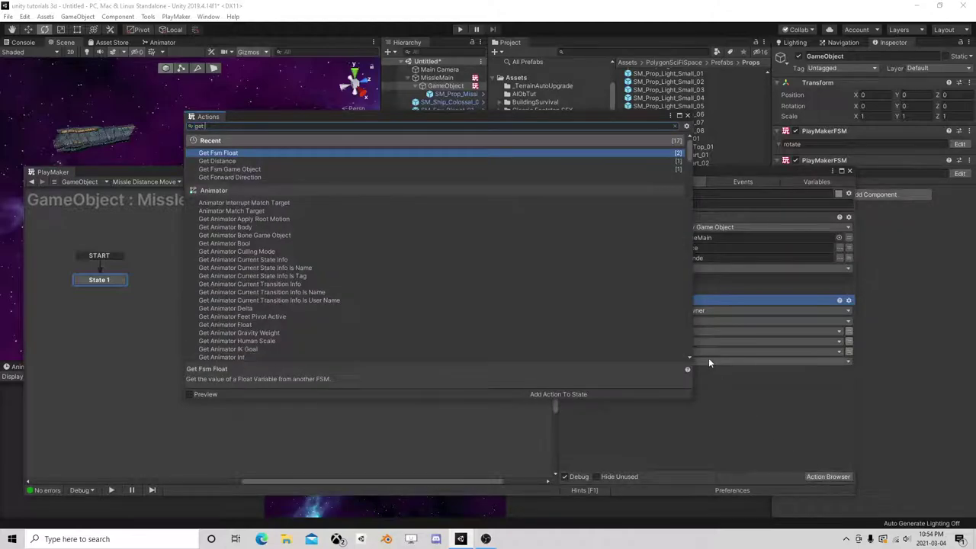
type("o")
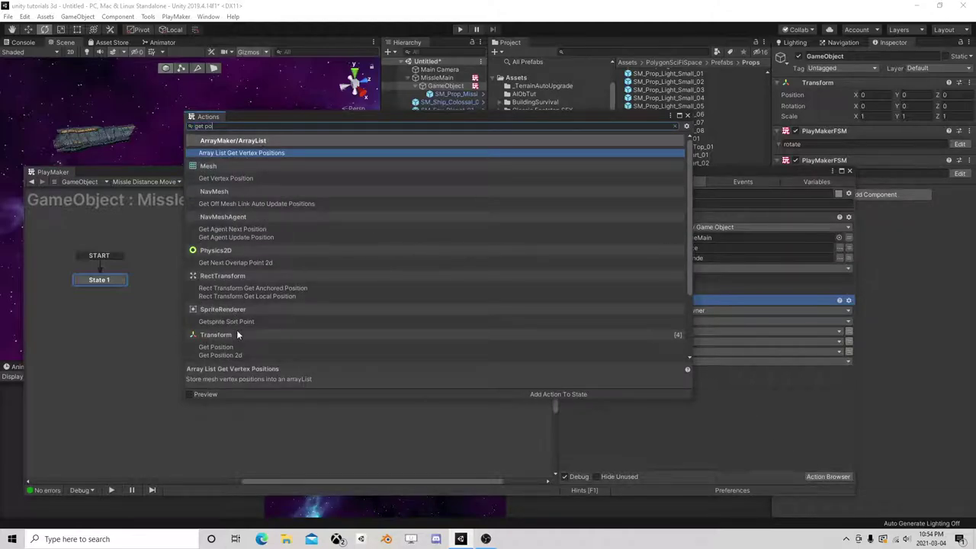
double_click(216, 347)
left_click(687, 116)
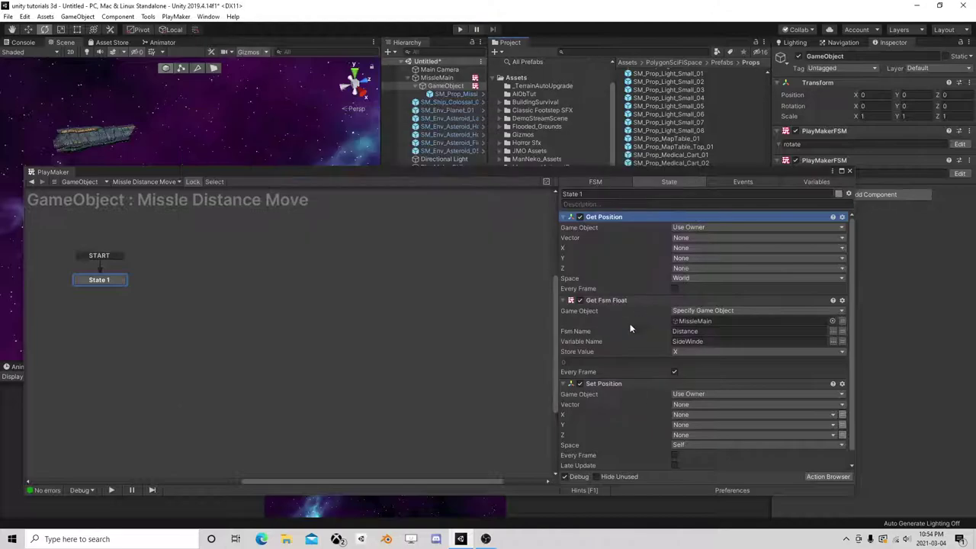
Set Get Position's Space to Self and store X in a new SelfX variable
left_click(683, 279)
left_click(682, 299)
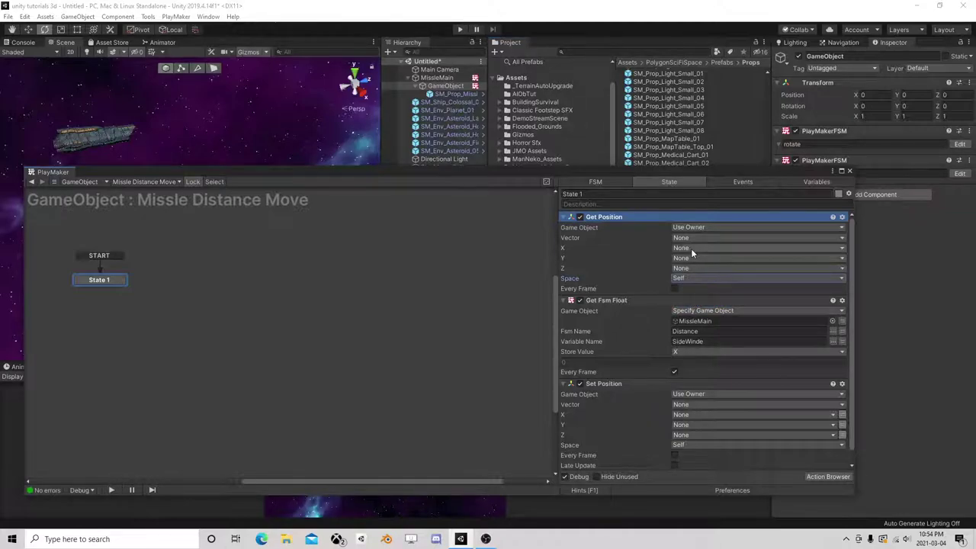
left_click(691, 248)
left_click(710, 285)
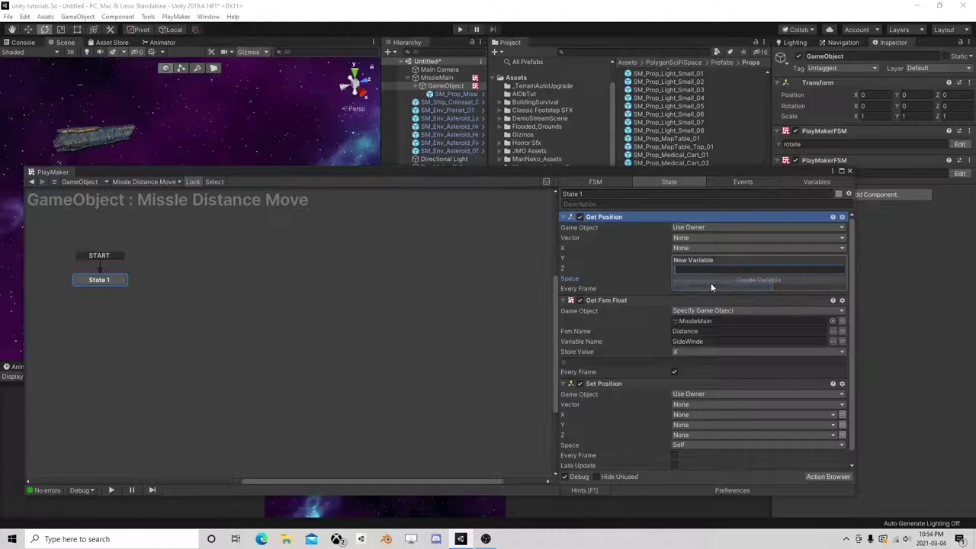
type("SelfX")
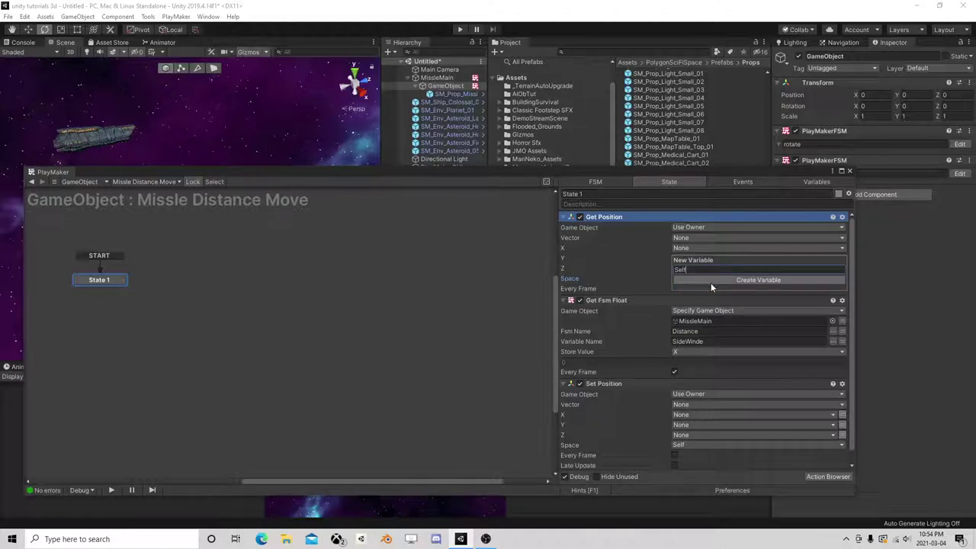
left_click(711, 283)
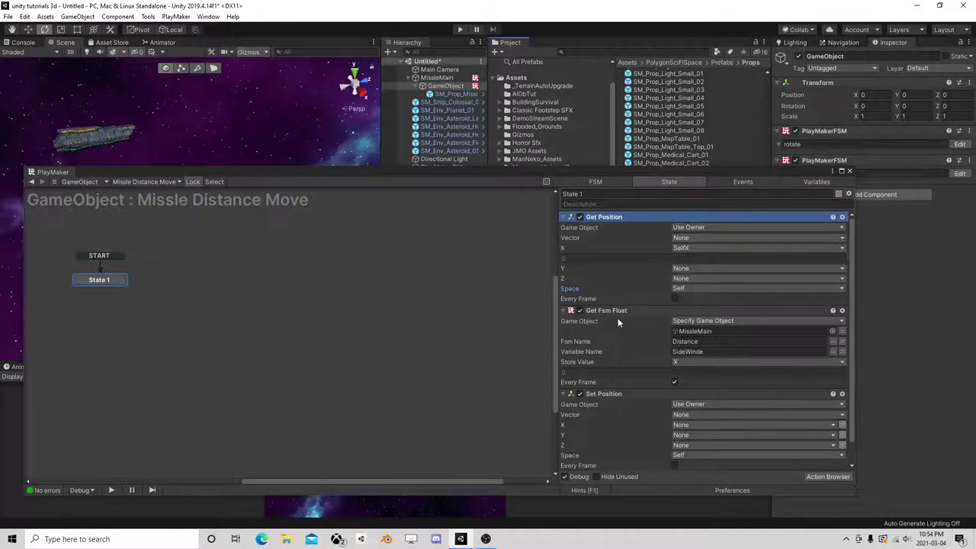
scroll(618, 323, "down", 1)
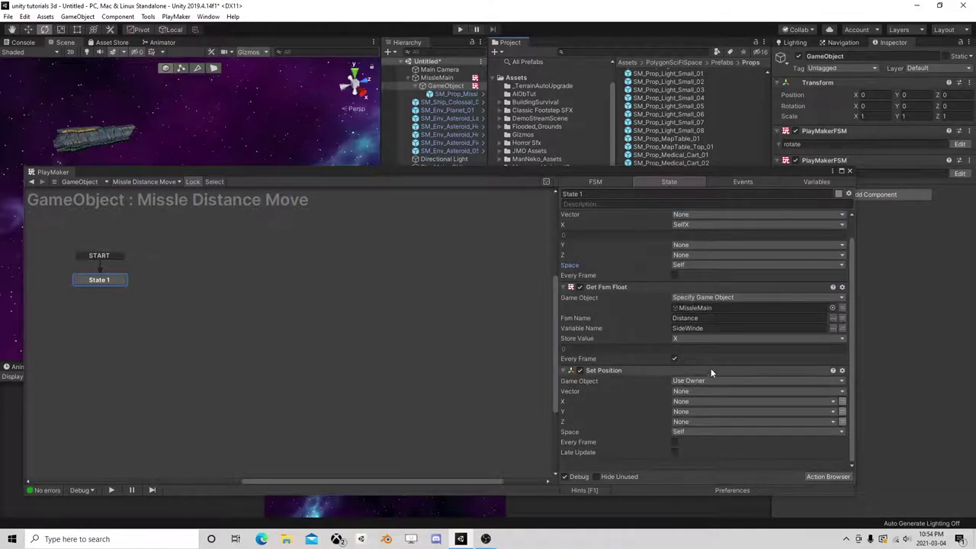
Add a Float Interpolate action and place it just above Set Position
type("float inter")
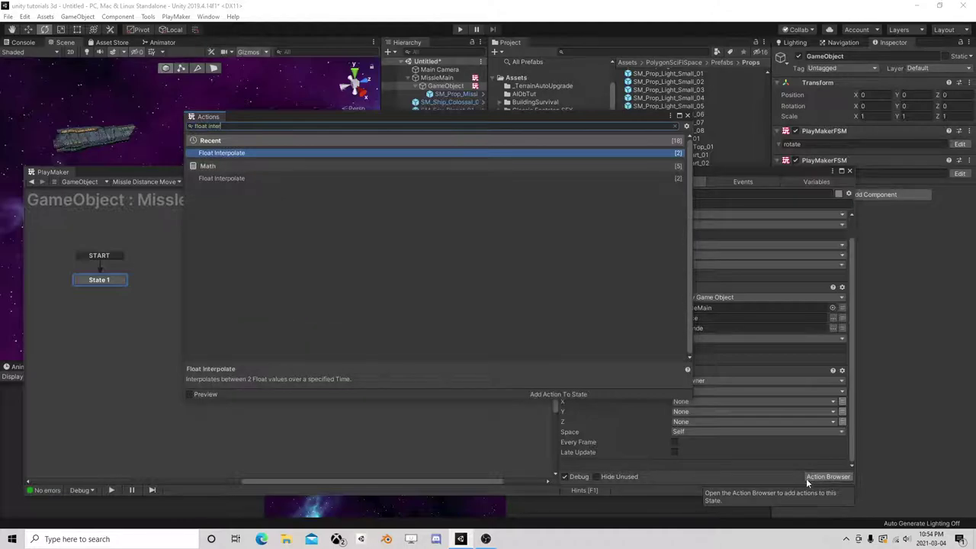
double_click(239, 153)
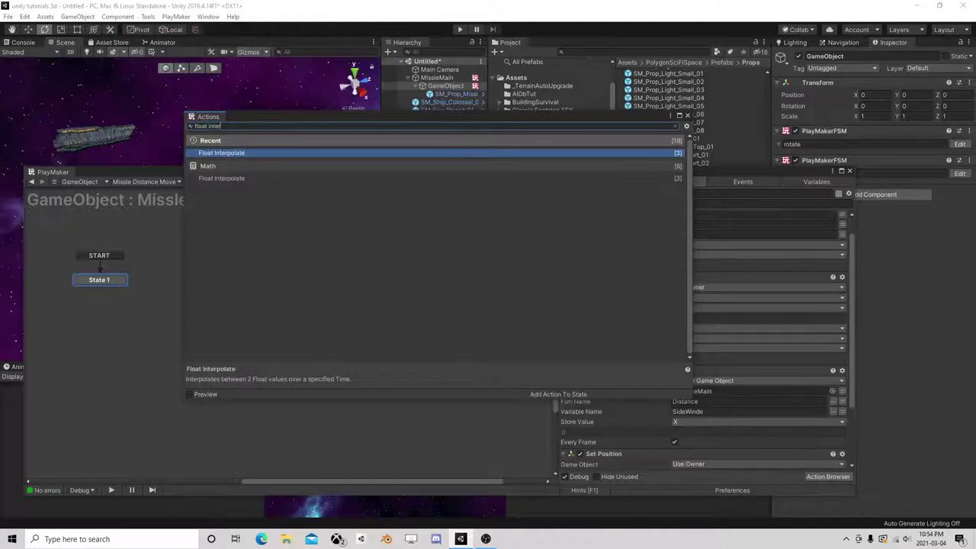
left_click(687, 116)
scroll(647, 310, "up", 1)
left_click_drag(612, 218, 626, 401)
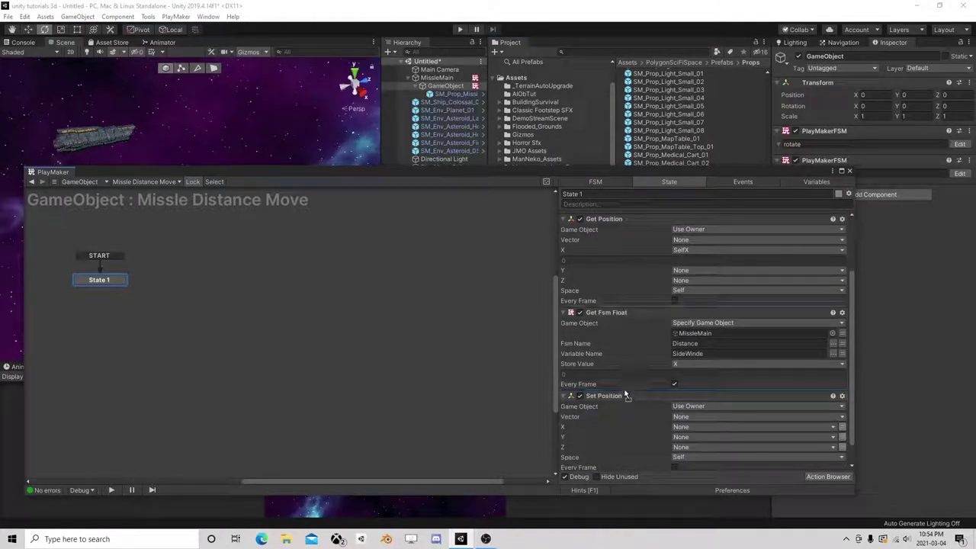
left_click_drag(626, 400, 630, 392)
scroll(704, 348, "down", 1)
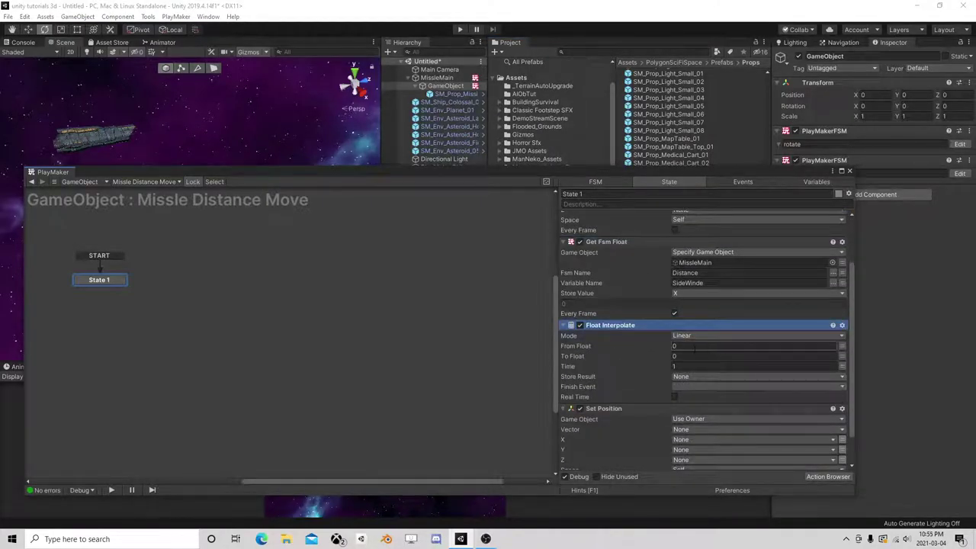
Set Float Interpolate's From Float to SelfX and To Float to X, then delete it
left_click(842, 345)
left_click(816, 346)
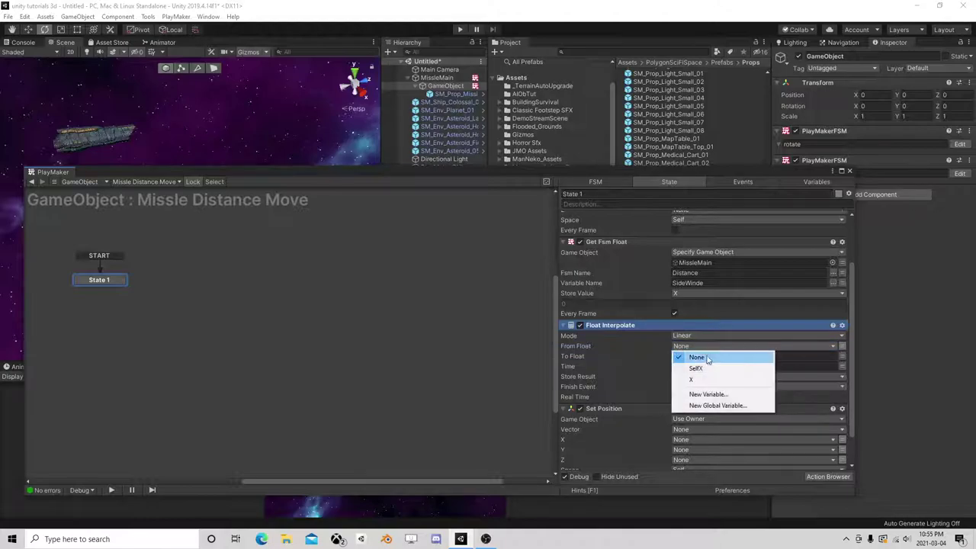
left_click(720, 371)
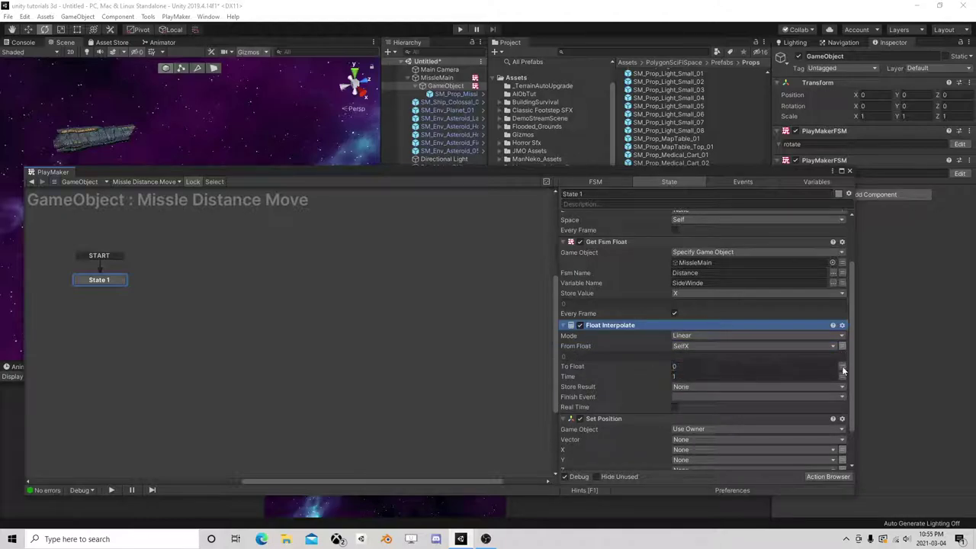
left_click(842, 366)
left_click(767, 369)
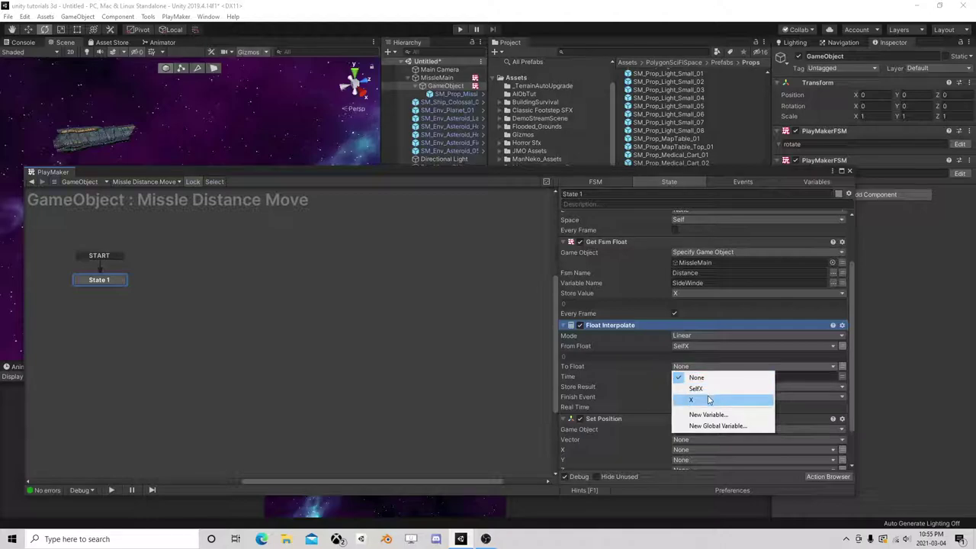
left_click(709, 399)
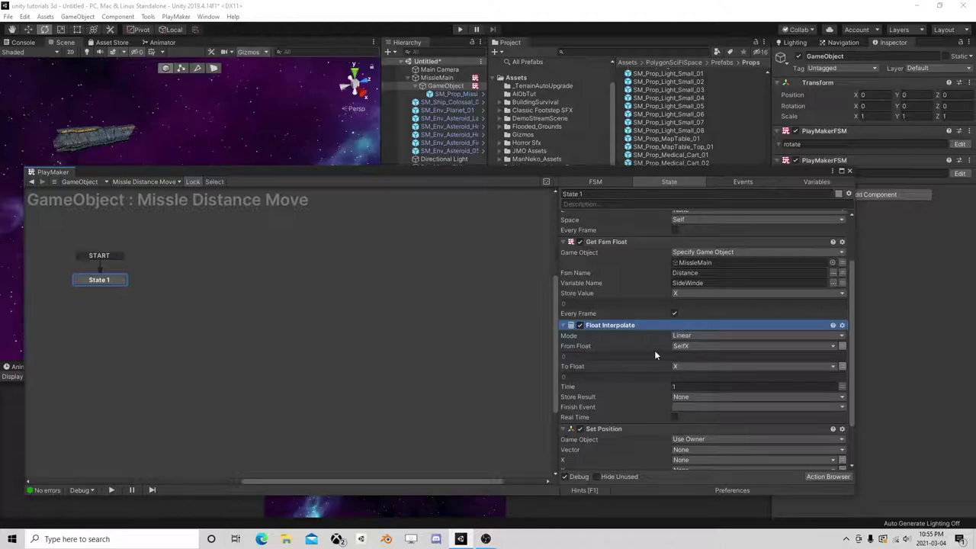
scroll(632, 335, "up", 3)
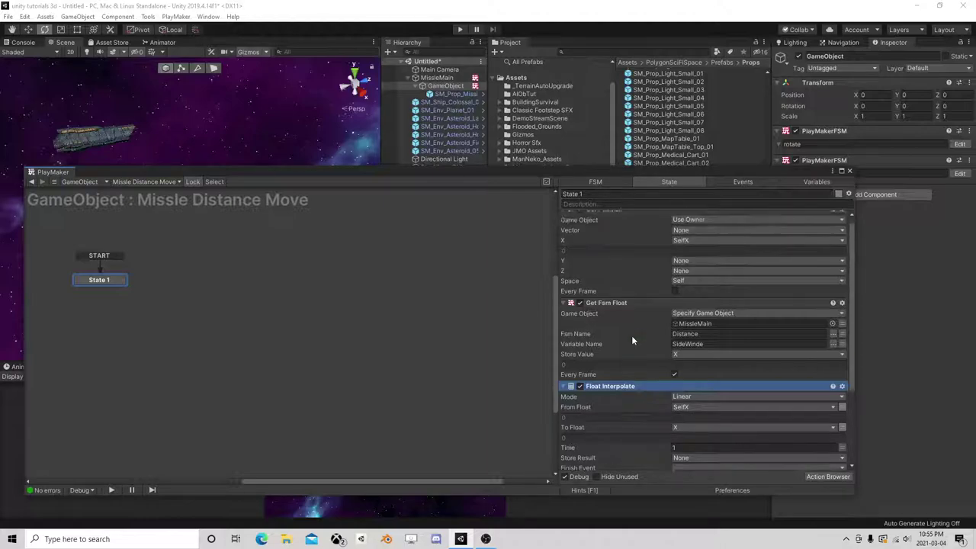
scroll(633, 337, "down", 3)
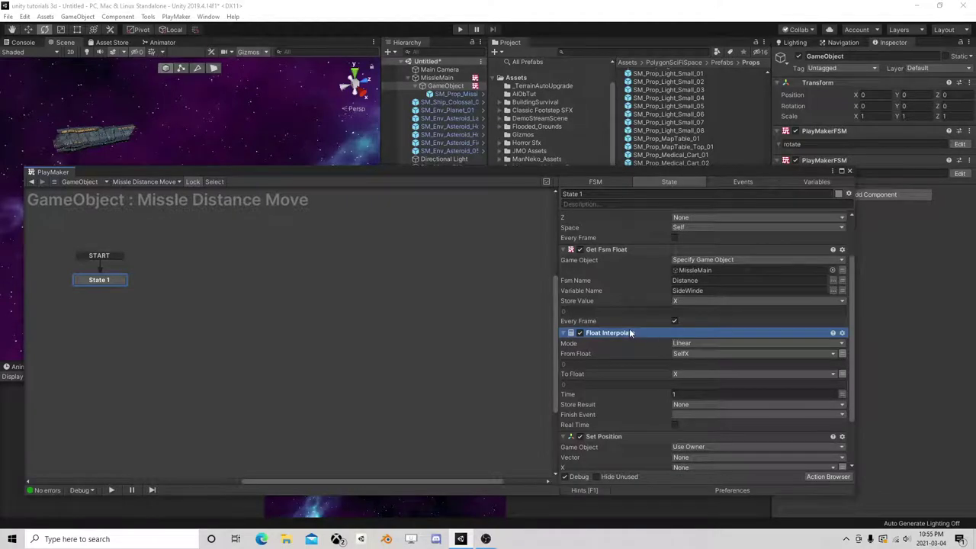
key("Delete")
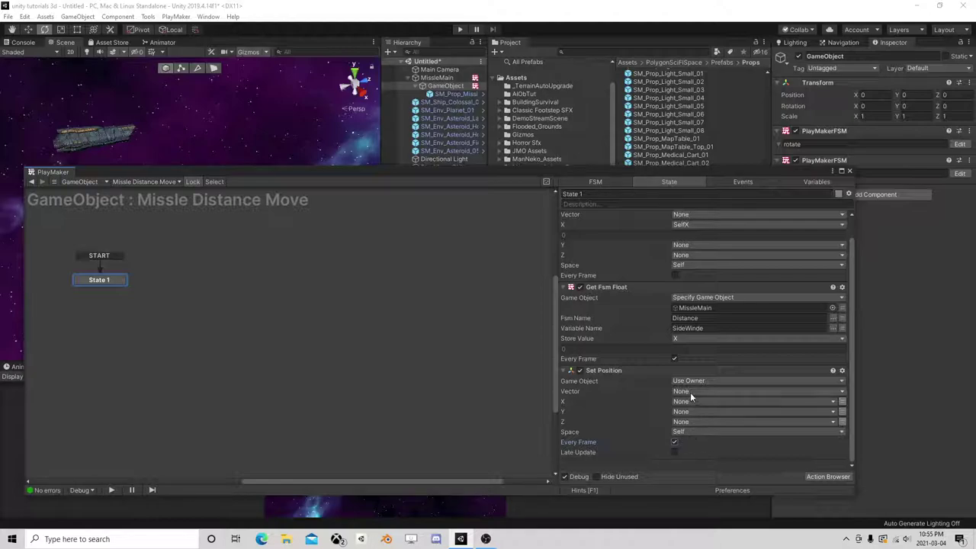
Set the Set Position action's Z value to the X variable
left_click(692, 422)
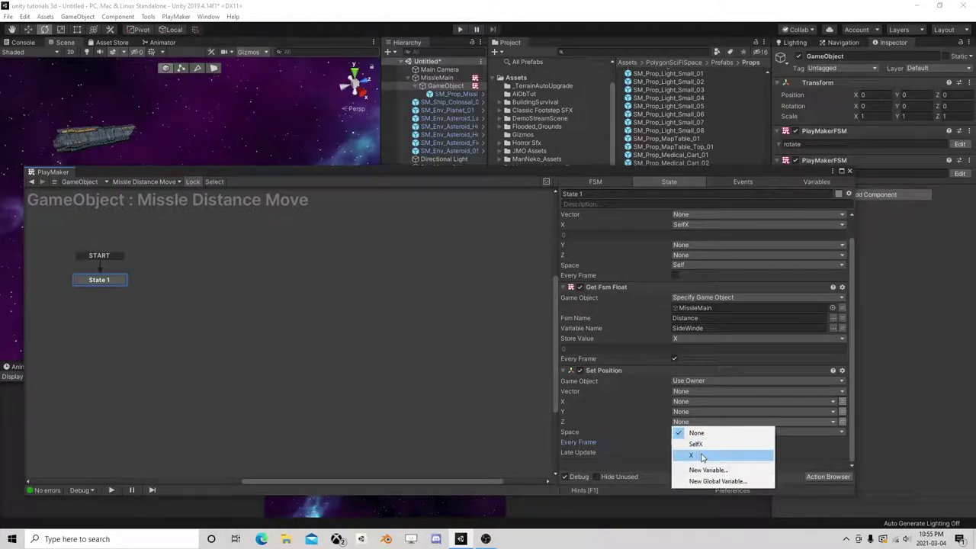
left_click(703, 456)
scroll(664, 348, "up", 1)
Delete the Get Position action and close the PlayMaker editor
left_click(618, 219)
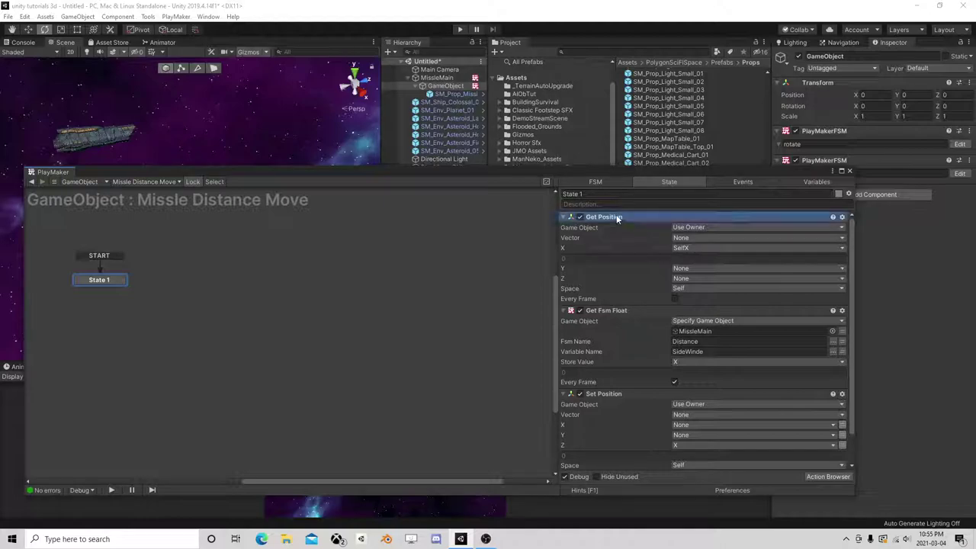
key("Delete")
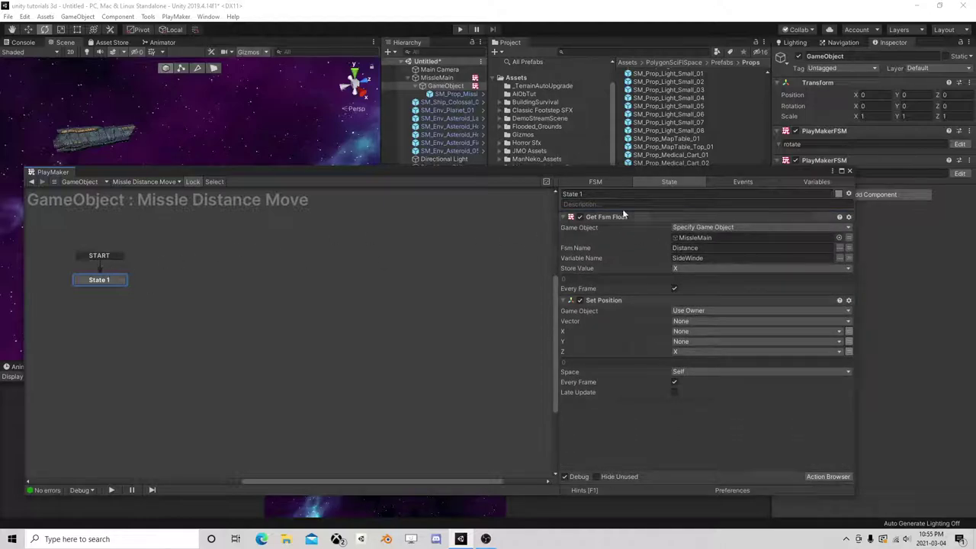
left_click(850, 170)
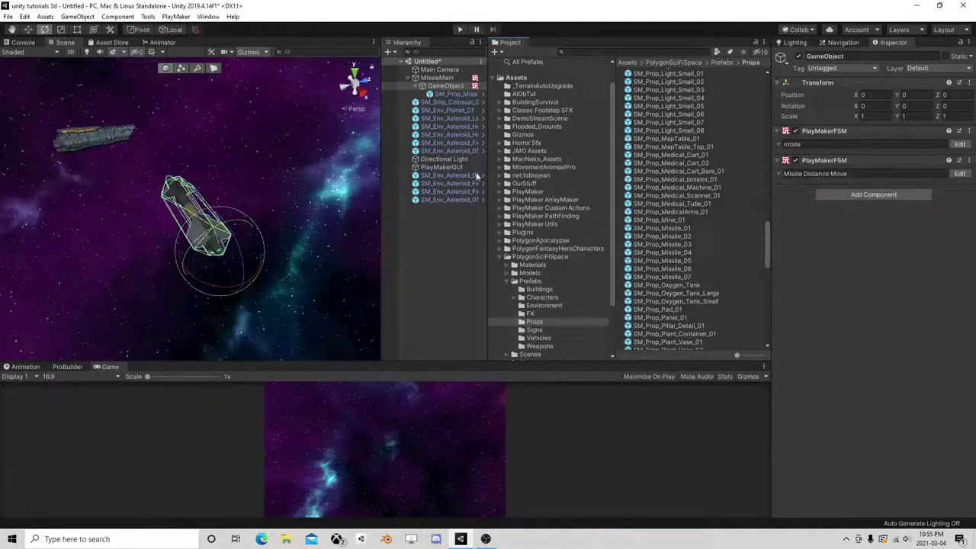
Open MissleMain's Distance FSM and add a new state on the left of the graph
left_click(437, 78)
left_click(962, 261)
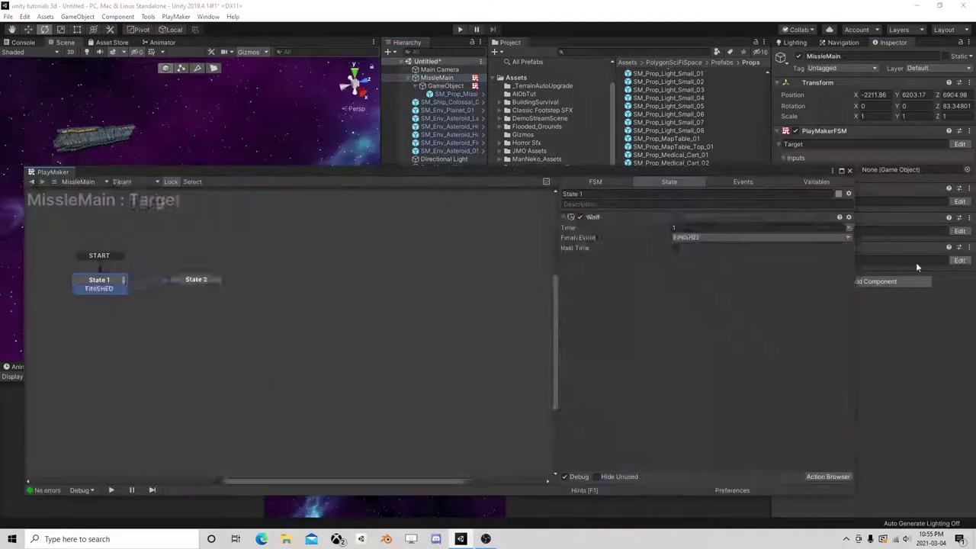
scroll(635, 319, "down", 1)
scroll(635, 318, "up", 1)
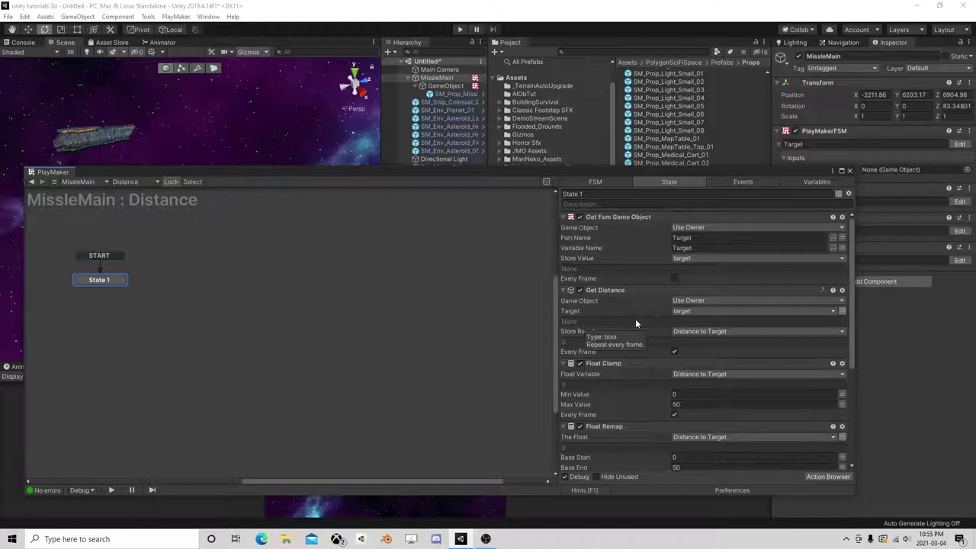
middle_click_drag(115, 281, 137, 279)
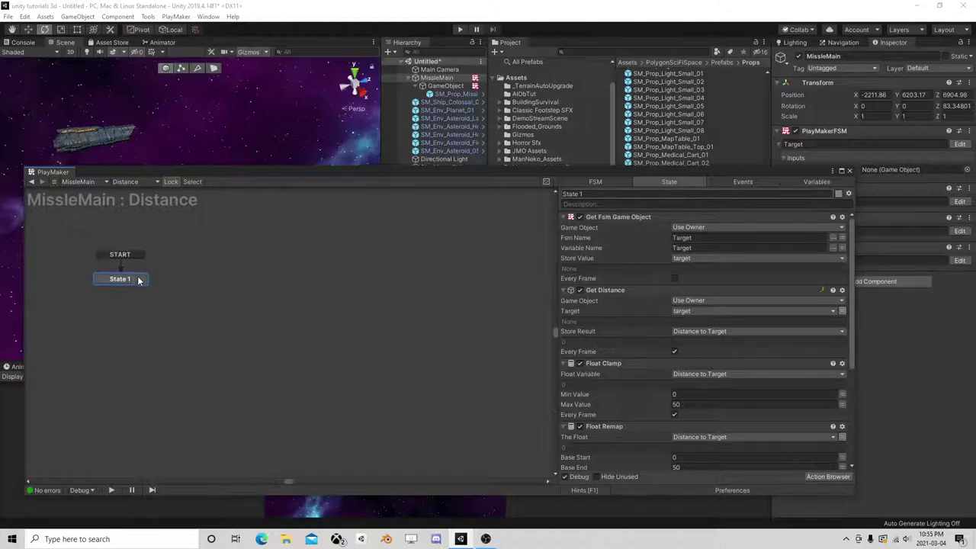
middle_click_drag(44, 279, 175, 268)
right_click(116, 268)
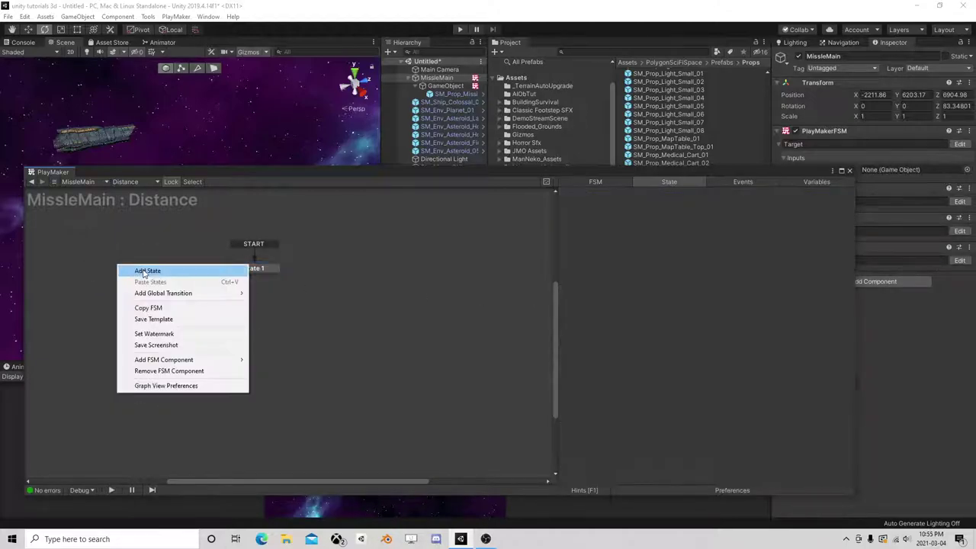
left_click(145, 274)
Link a FINISHED transition from State 1 to State 2 and make State 2 the start state
left_click(243, 267)
right_click(254, 270)
mouse_move(274, 274)
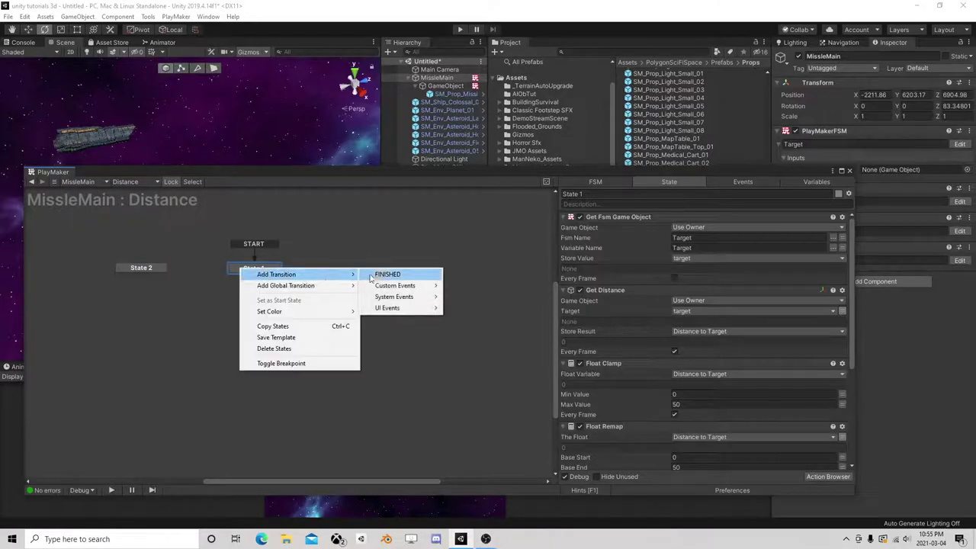
left_click(386, 274)
mouse_move(253, 277)
left_mouse_down()
mouse_move(147, 268)
mouse_move(157, 273)
left_mouse_up()
right_click(159, 272)
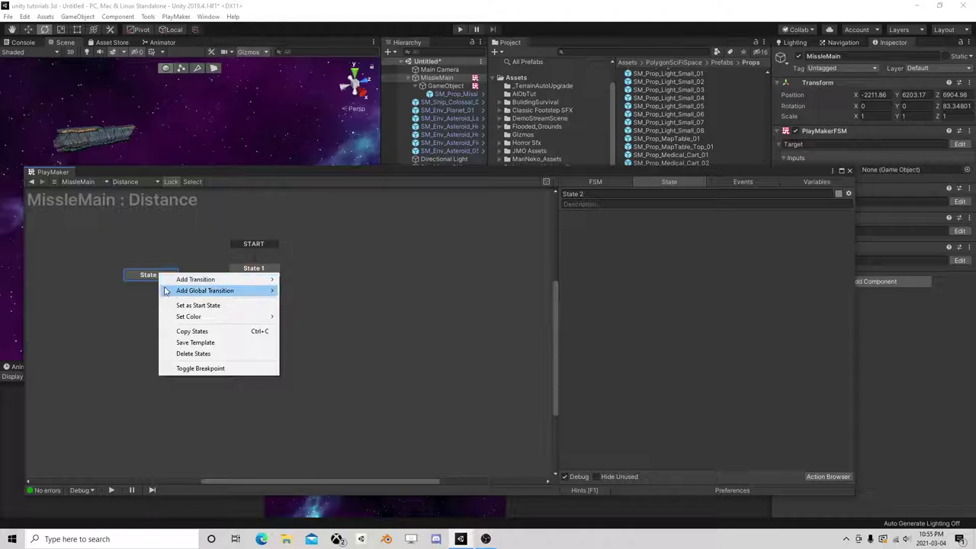
left_click(143, 283)
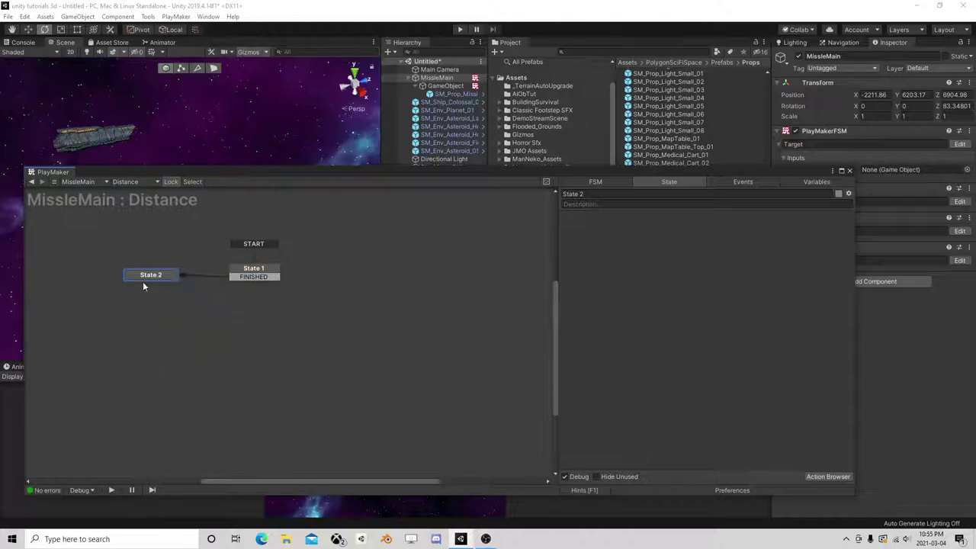
right_click(158, 275)
left_click(183, 305)
Give State 2 a FINISHED transition to State 1 and delete State 1's FINISHED transition
right_click(157, 282)
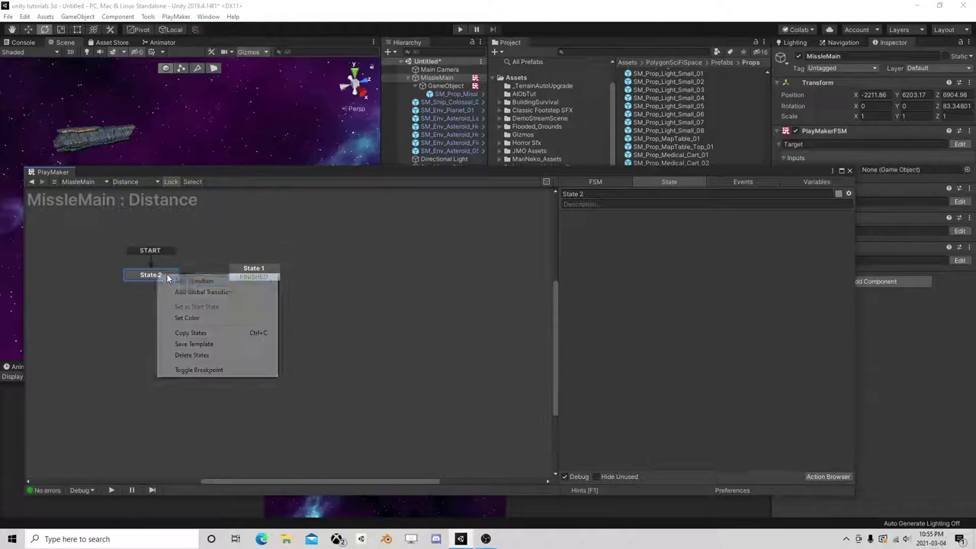
mouse_move(196, 279)
left_click(313, 279)
left_click(258, 280)
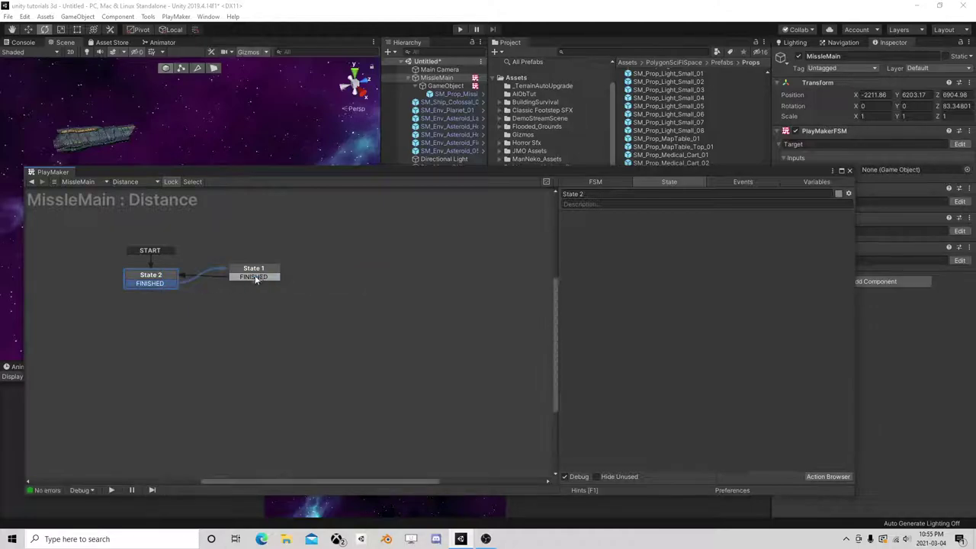
right_click(258, 279)
left_click(302, 419)
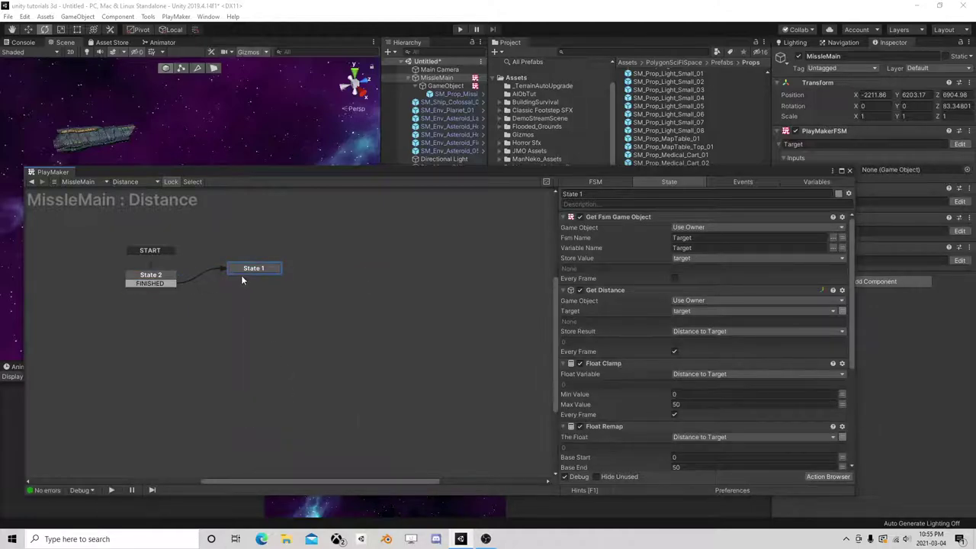
left_click(153, 279)
left_click(825, 478)
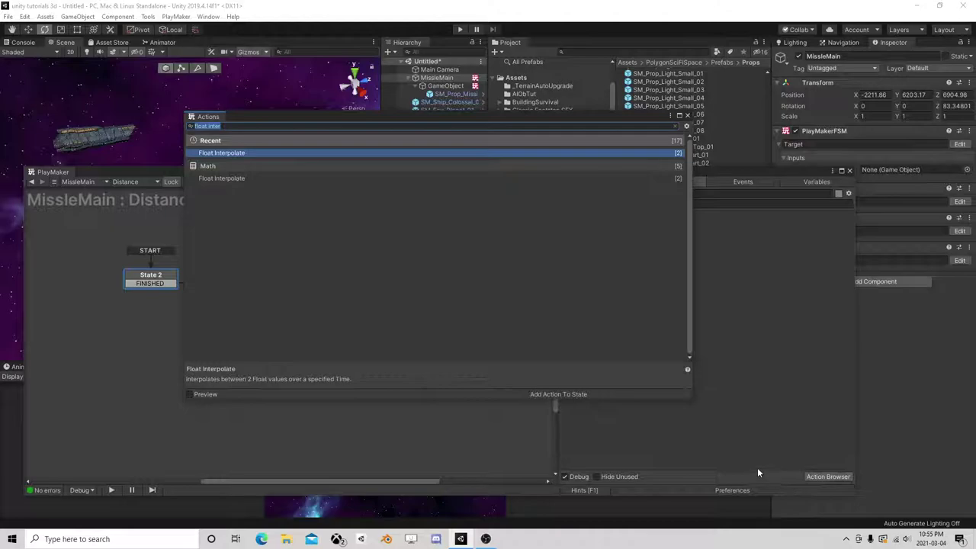
Add a Wait action to State 2 with Time 0.5 and Finish Event FINISHED
type("wait")
double_click(229, 153)
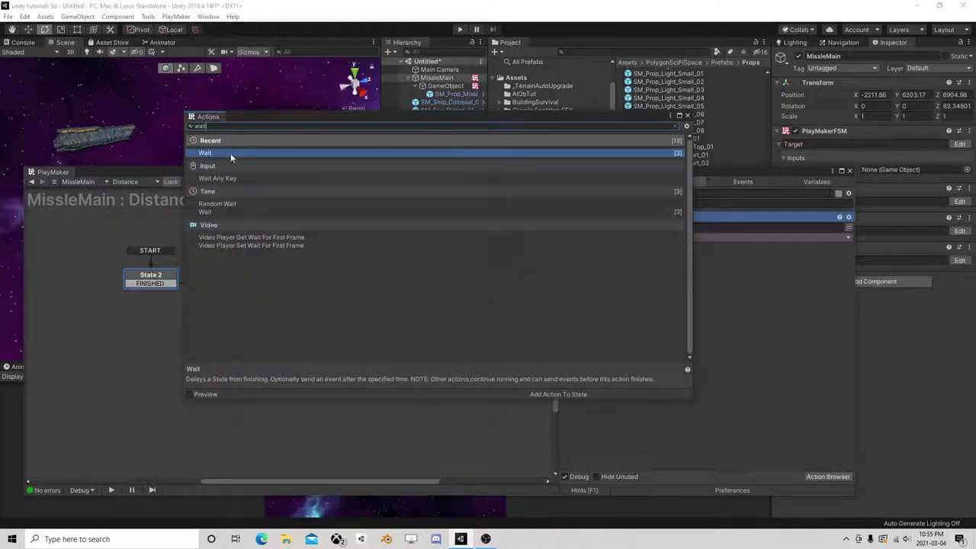
left_click(687, 115)
type(".5")
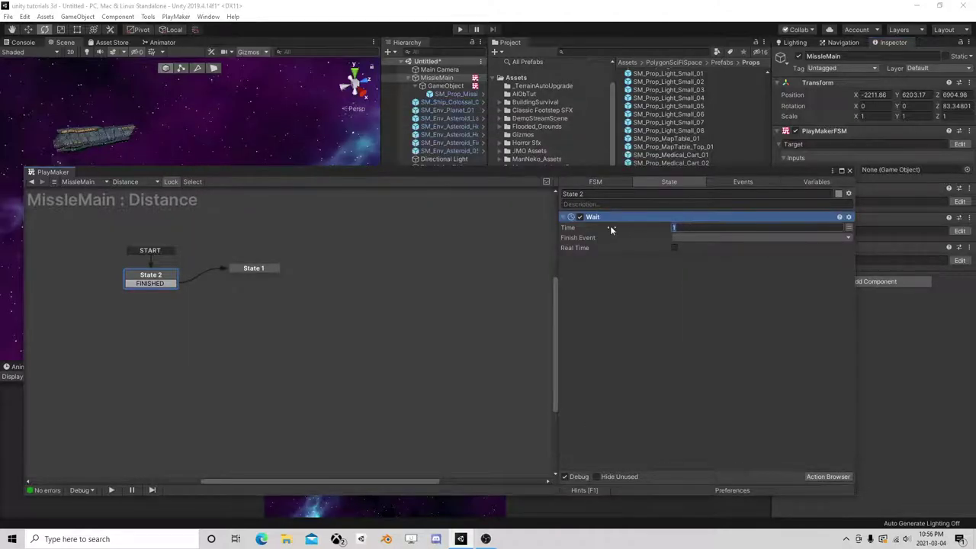
left_click(690, 238)
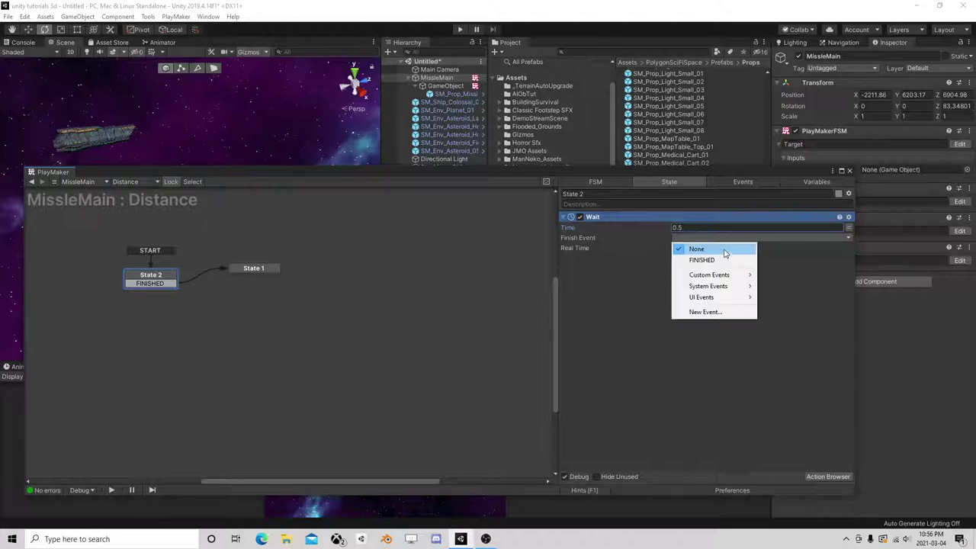
left_click(702, 260)
Select State 1 and scroll through its actions to review them
left_click(250, 270)
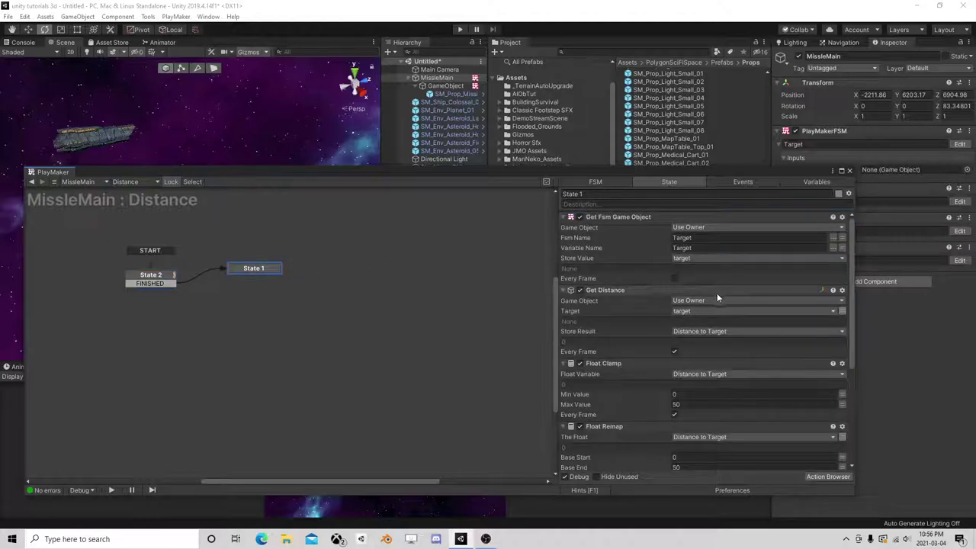
scroll(716, 293, "down", 2)
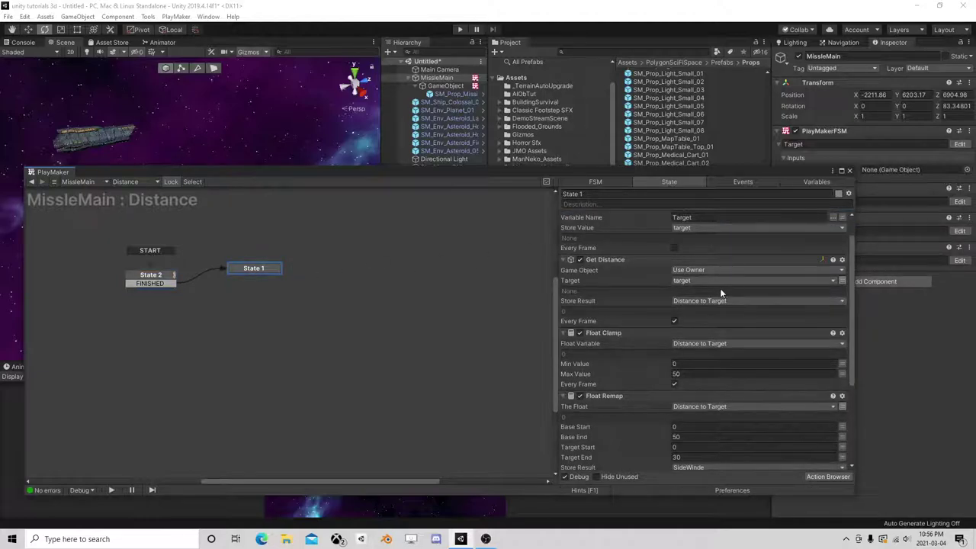
scroll(720, 293, "down", 4)
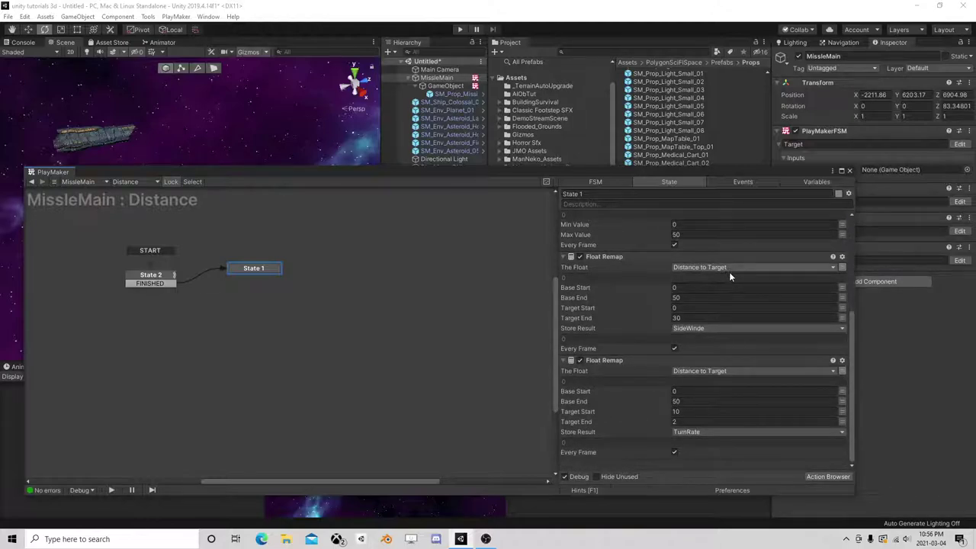
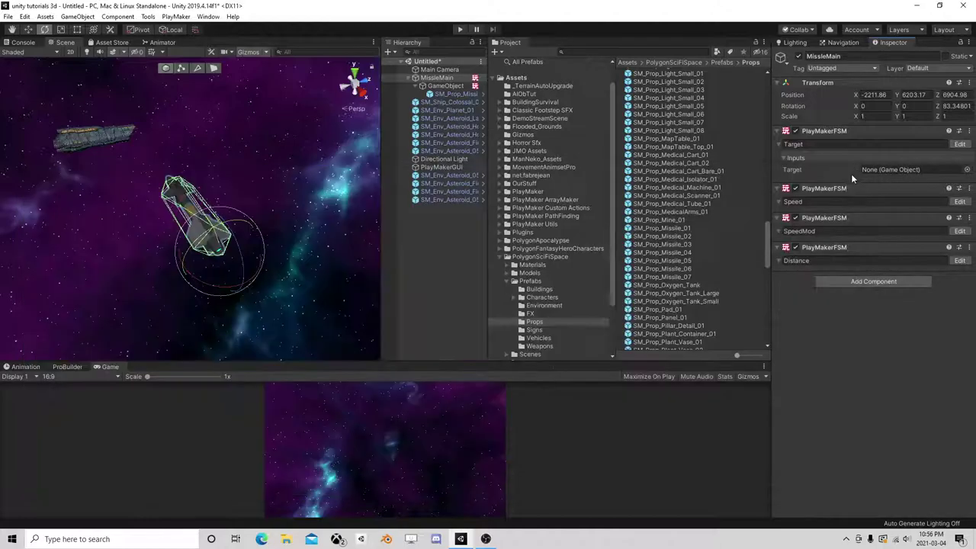
Select GameObject and open its Missle Distance Move FSM in the PlayMaker editor
left_click(446, 86)
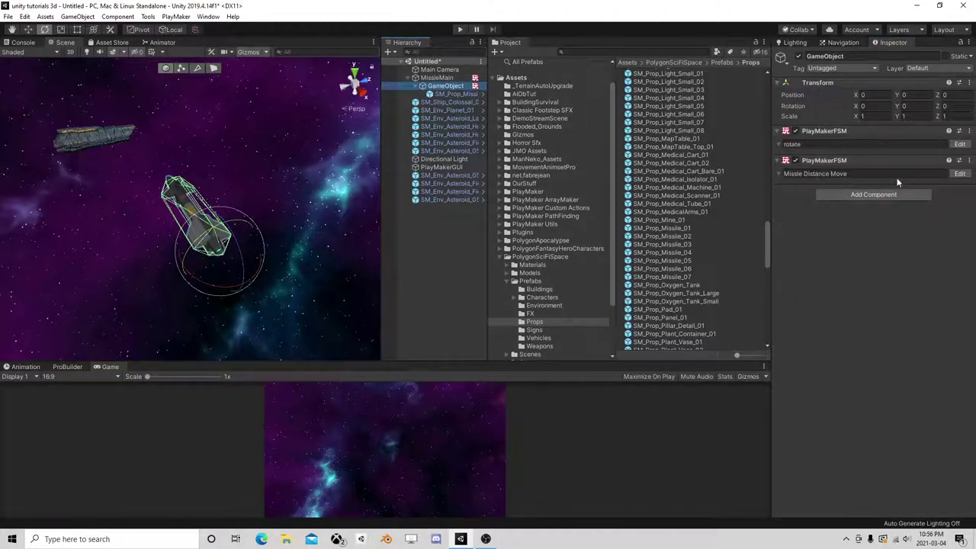
left_click(959, 174)
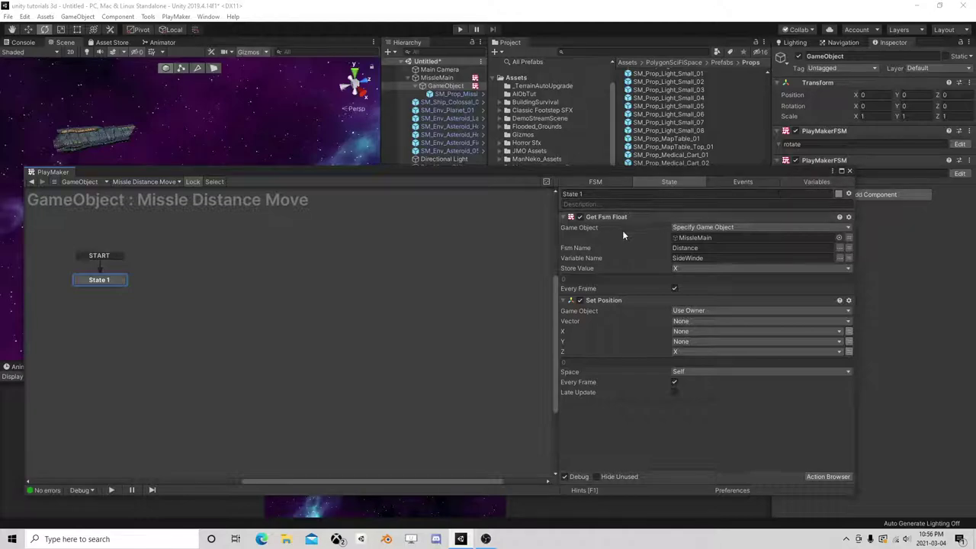
Add a FINISHED transition to State 1, then delete it again
middle_click_drag(163, 310, 300, 296)
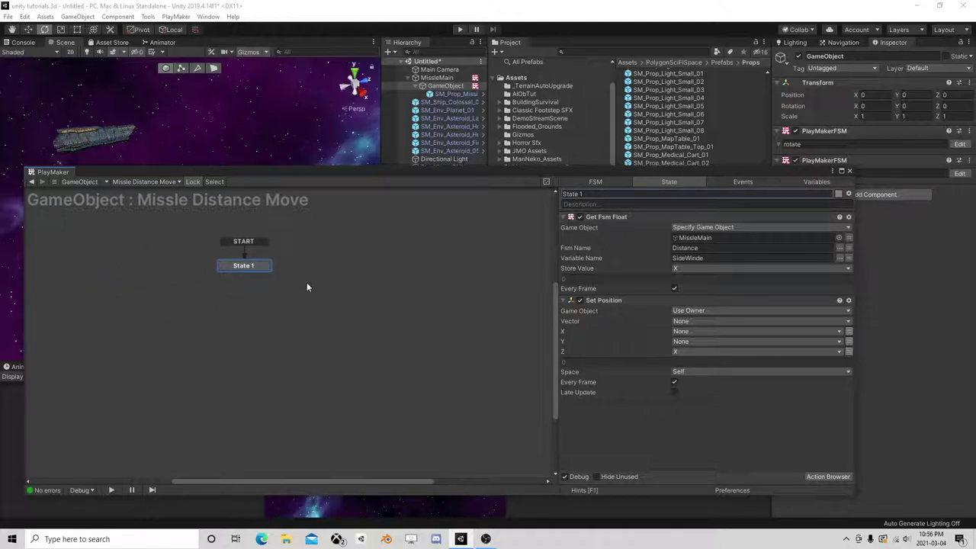
right_click(265, 265)
mouse_move(271, 271)
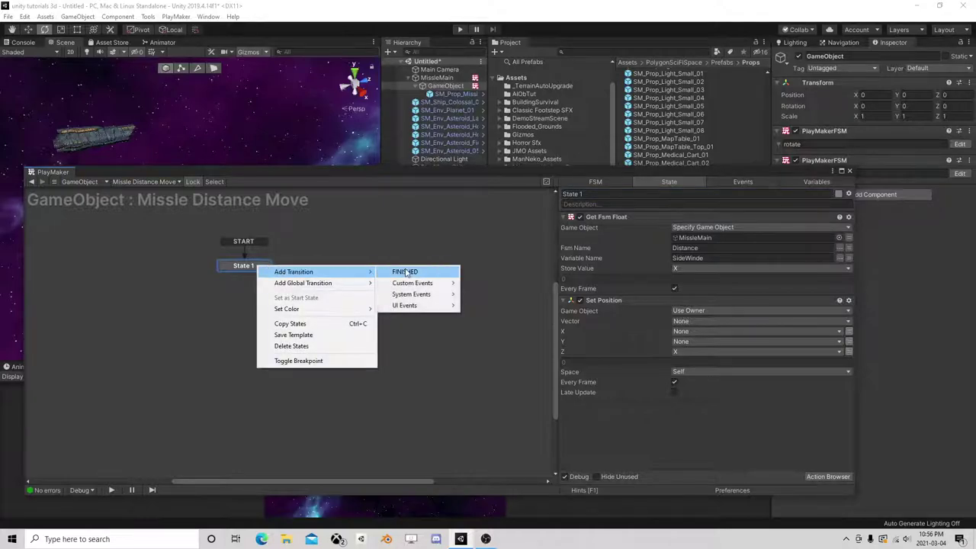
left_click(398, 273)
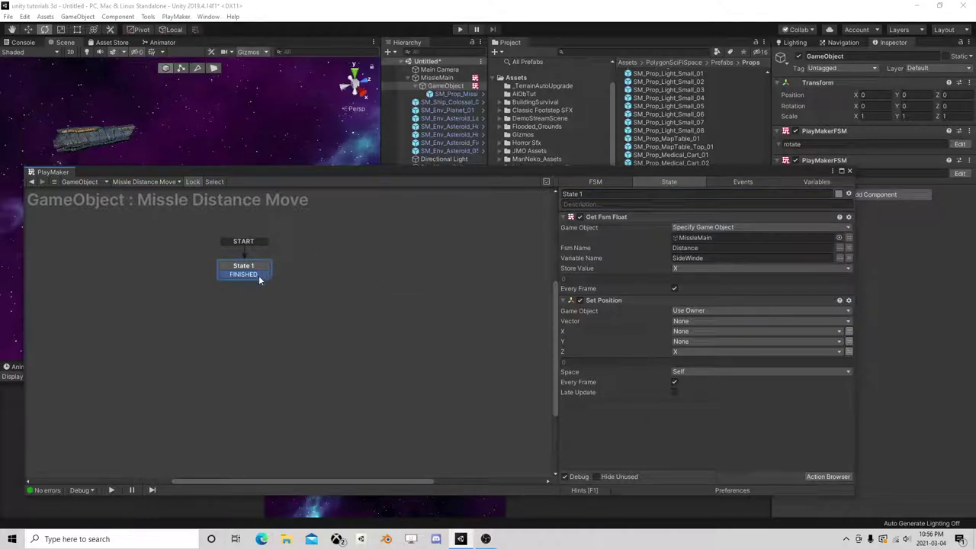
right_click(260, 275)
left_click(294, 419)
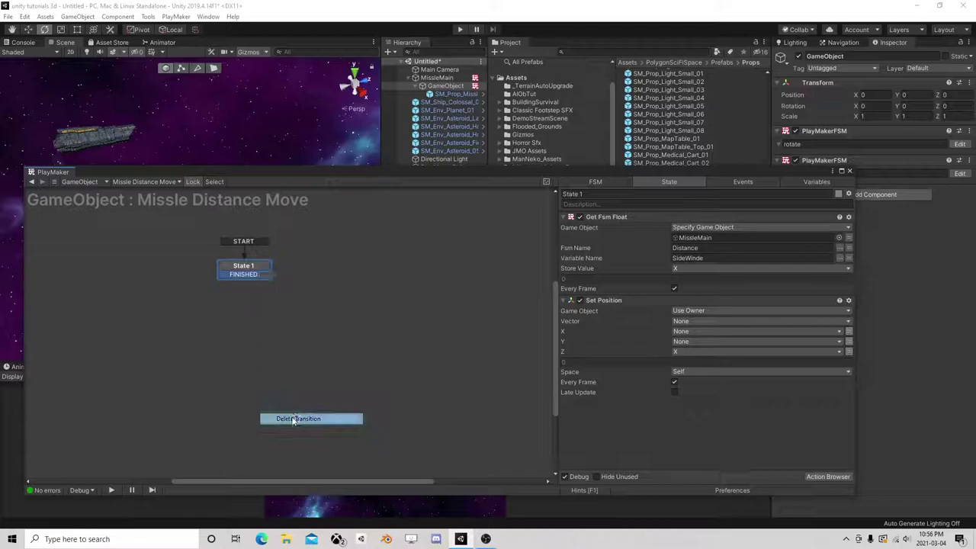
Add a new State 2 and make it the FSM's start state
right_click(312, 260)
left_click(328, 267)
right_click(332, 261)
left_click(367, 293)
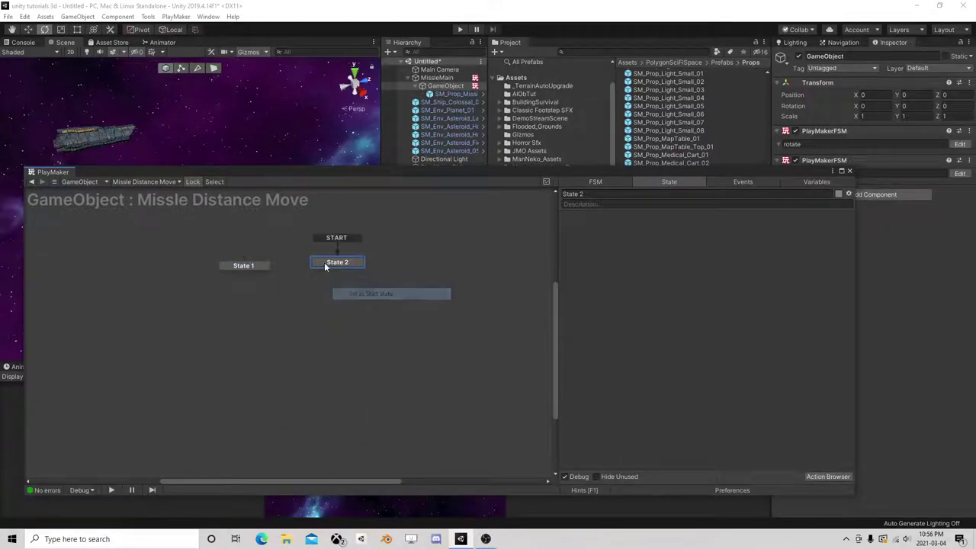
right_click(324, 260)
left_click(323, 258)
Give State 2 a FINISHED transition into State 1 and shift it right
right_click(334, 264)
mouse_move(369, 270)
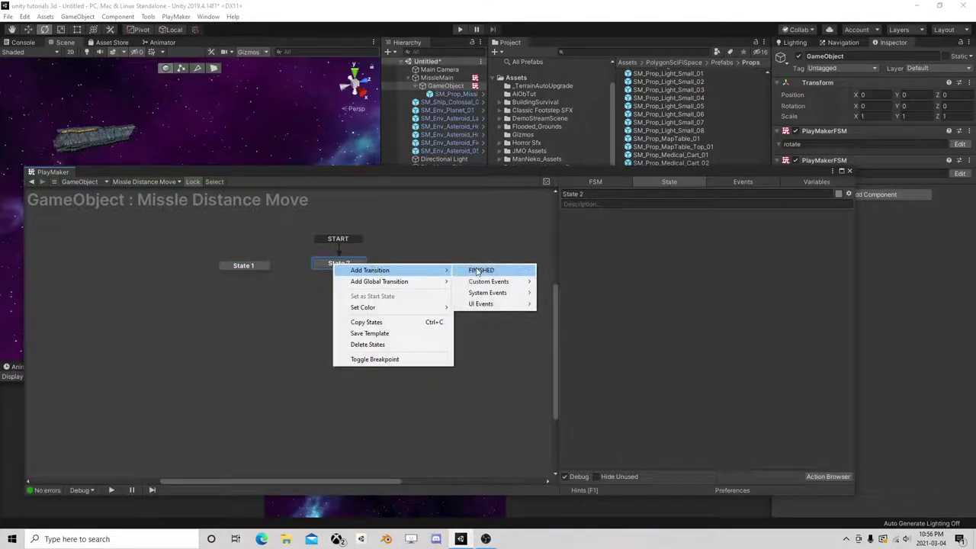
left_click(479, 270)
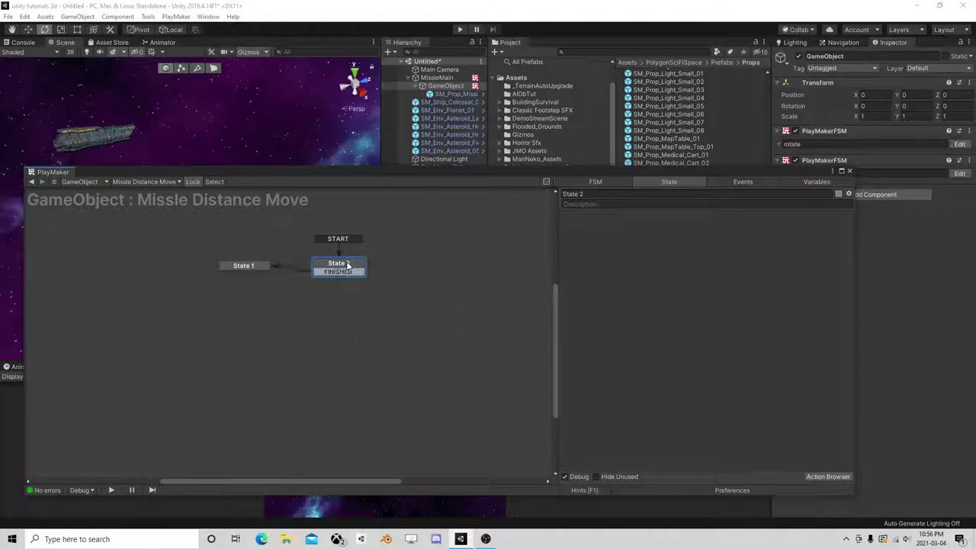
left_click_drag(354, 265, 410, 263)
left_click(832, 477)
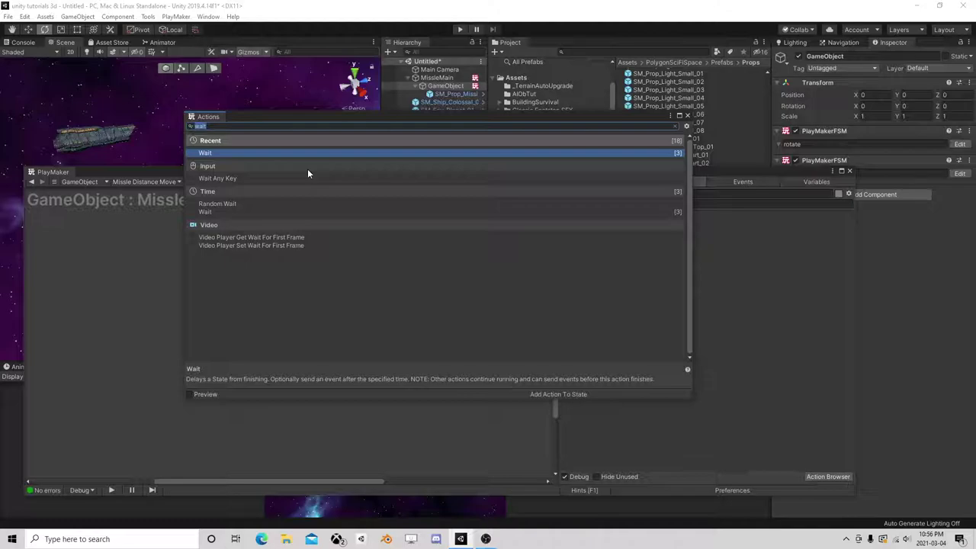
Add Float Interpolate and Set Position actions to State 2
type("flo")
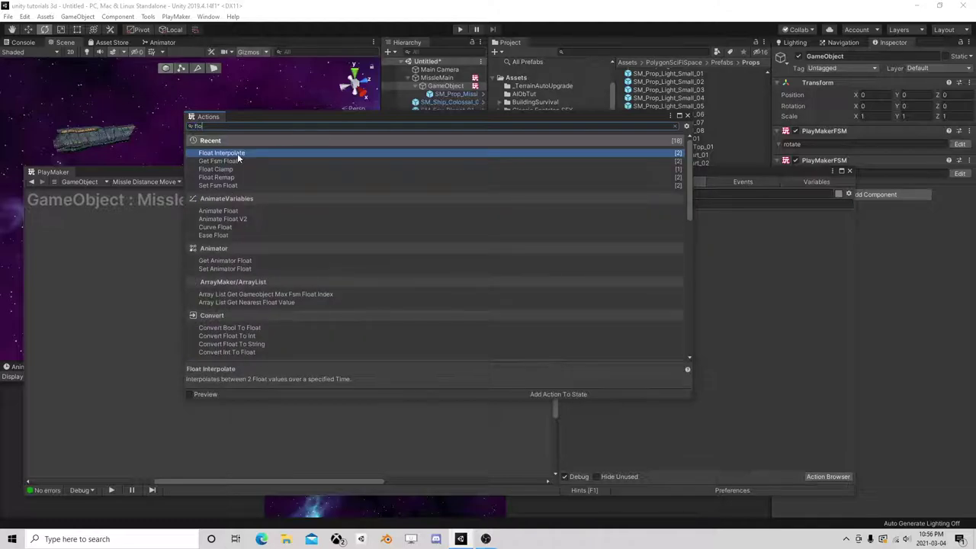
double_click(237, 154)
left_click(687, 116)
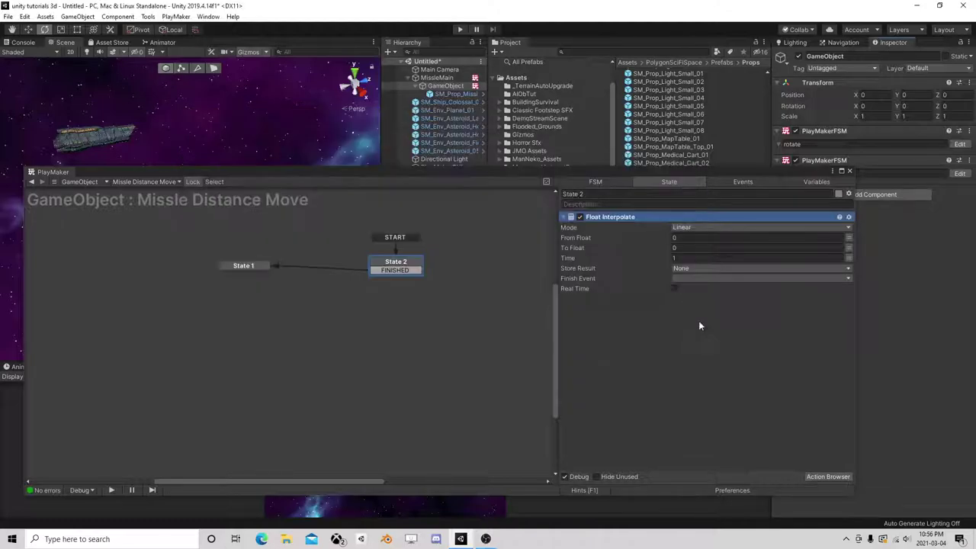
left_click(819, 476)
type("set")
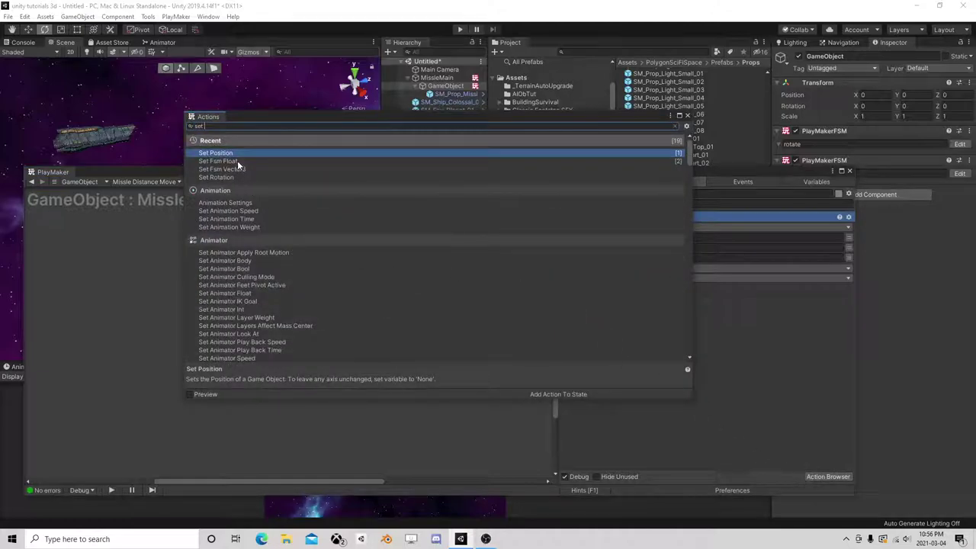
double_click(235, 153)
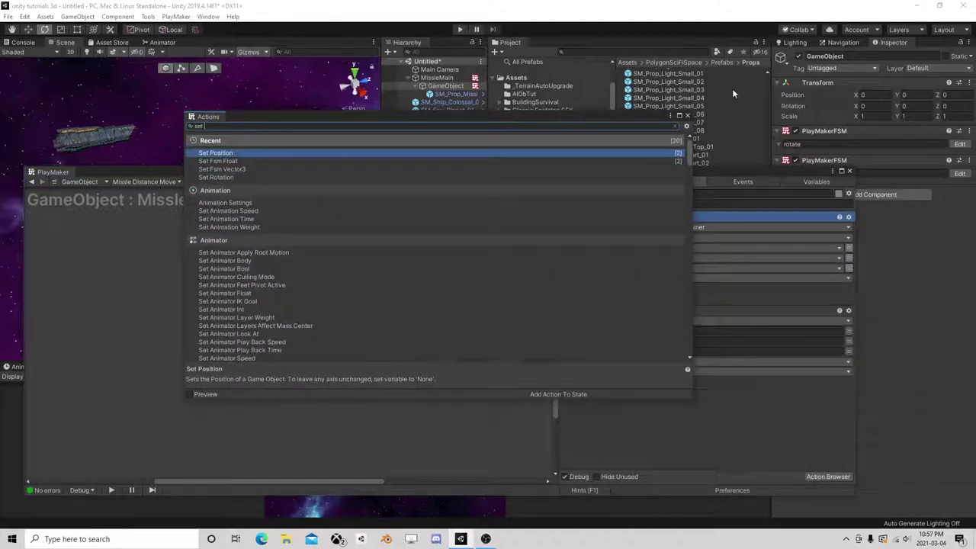
left_click(687, 116)
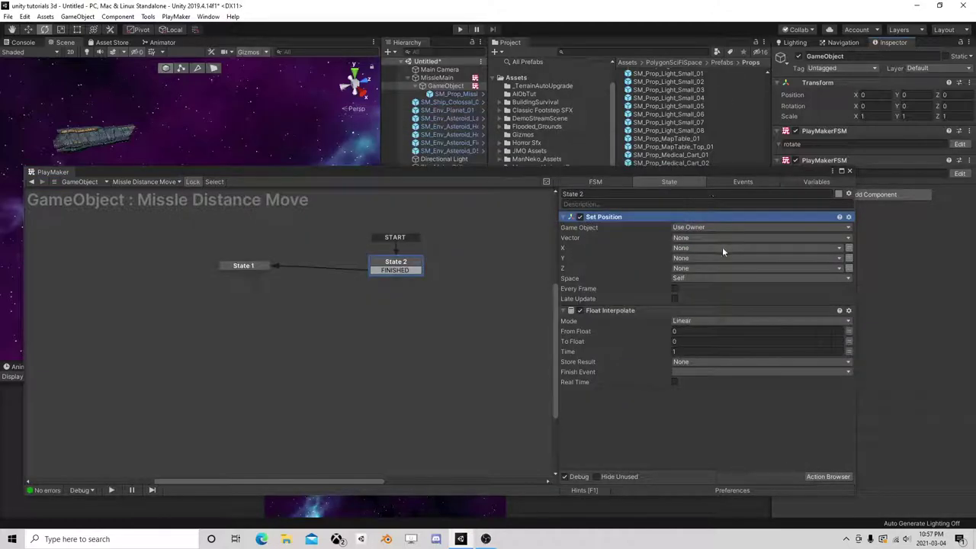
Copy State 1's Get Fsm Float action and paste it before State 2's Set Position
left_click(252, 266)
left_click(620, 219)
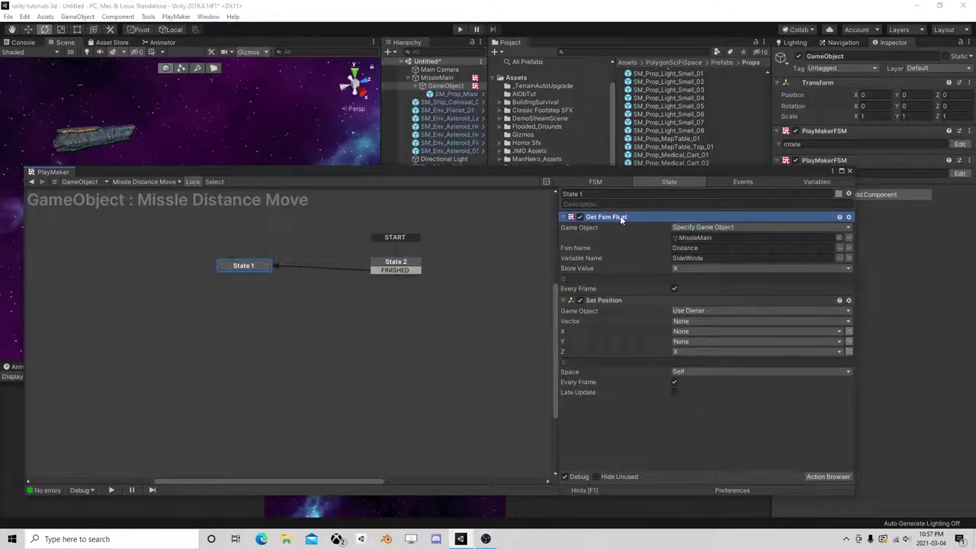
right_click(621, 219)
left_click(665, 273)
left_click(409, 265)
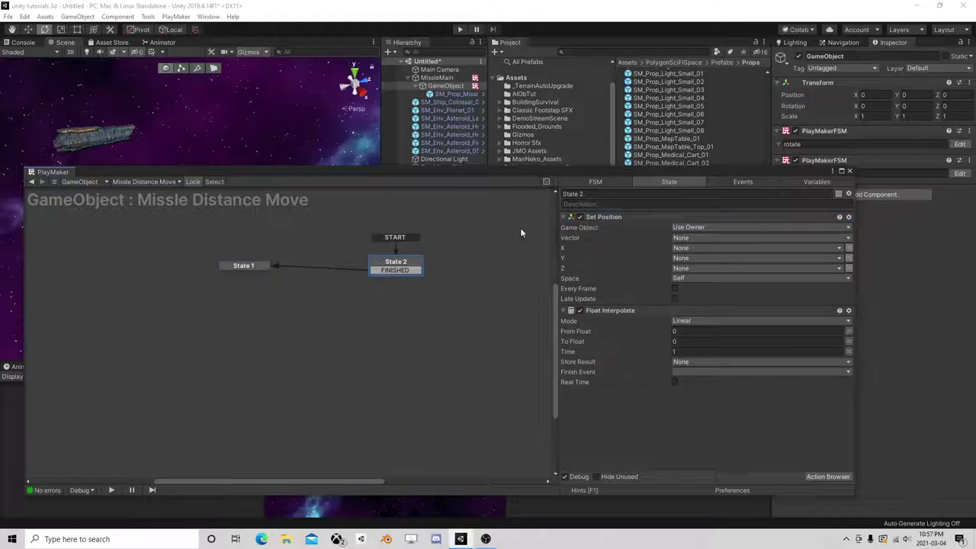
right_click(589, 221)
left_click(625, 291)
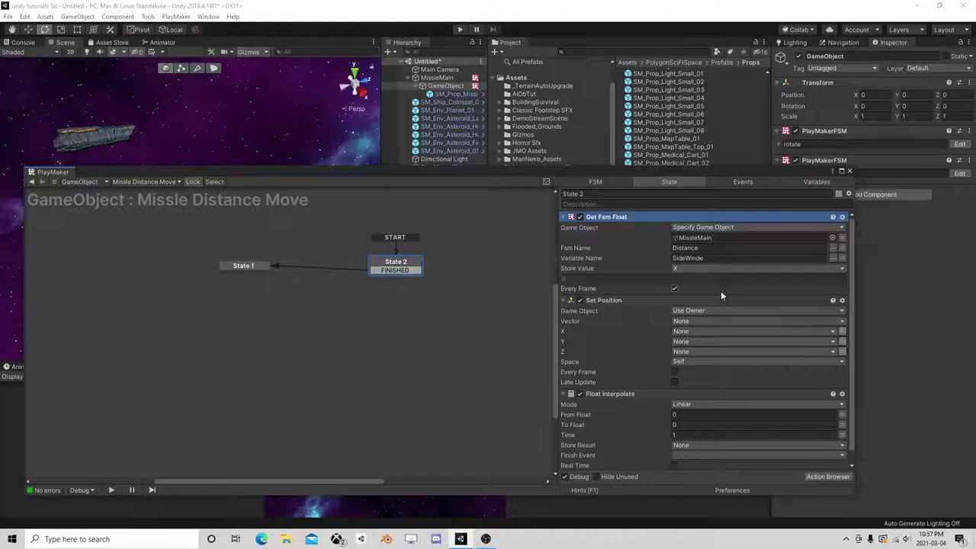
Move Float Interpolate above Set Position and set its To Float to the X variable
scroll(721, 291, "down", 1)
scroll(732, 288, "up", 1)
scroll(739, 297, "down", 1)
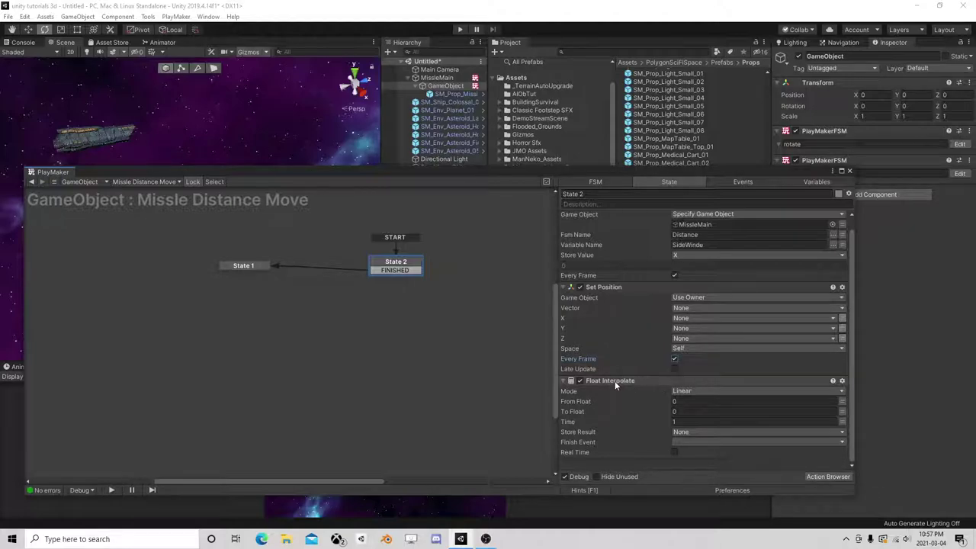
left_click_drag(616, 382, 662, 301)
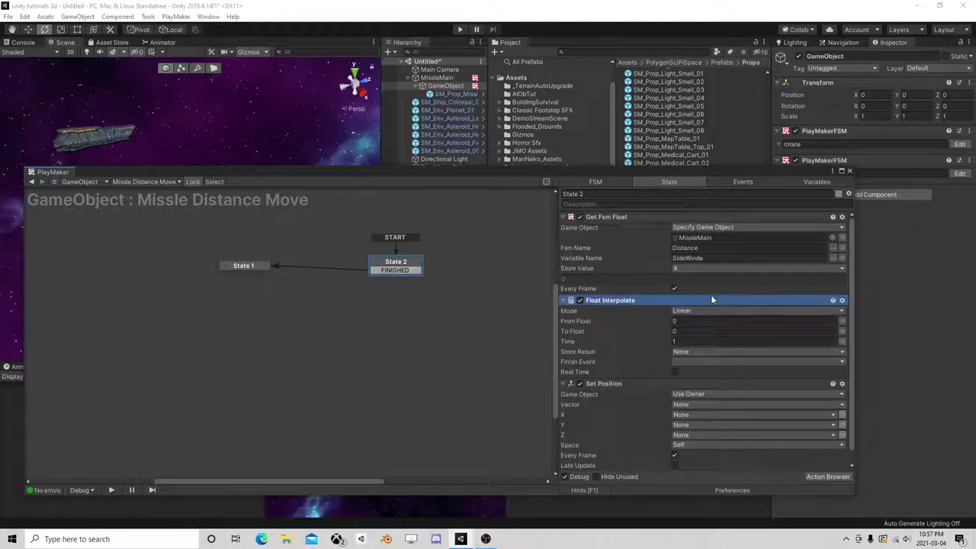
scroll(711, 300, "down", 1)
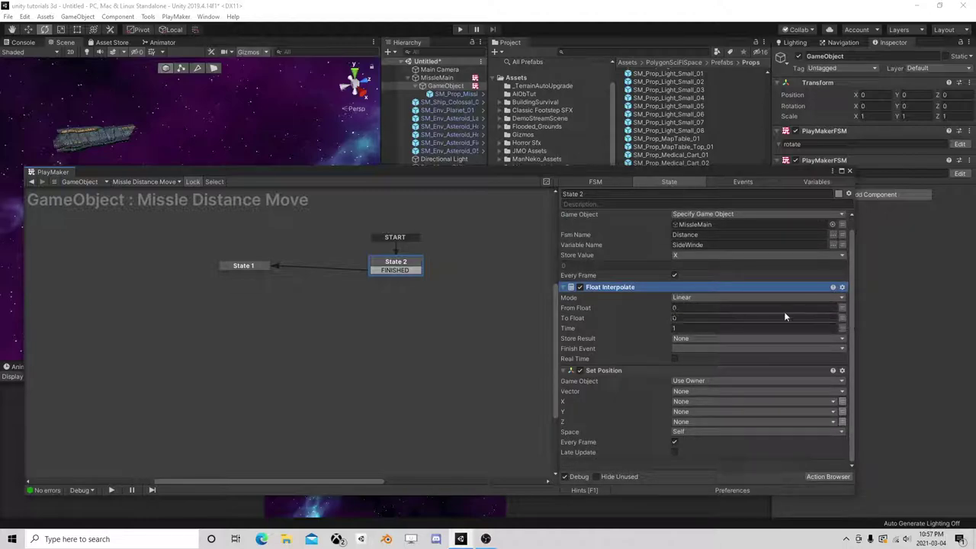
left_click(842, 318)
left_click(755, 318)
left_click(687, 352)
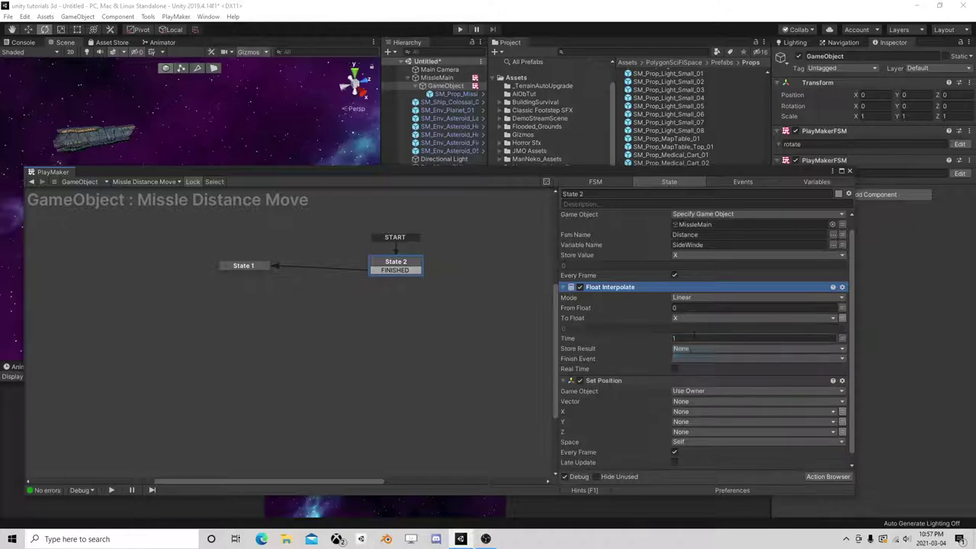
Store the interpolation in new variable 'new X', finish with FINISHED, and drive Set Position X with new X
left_click(690, 349)
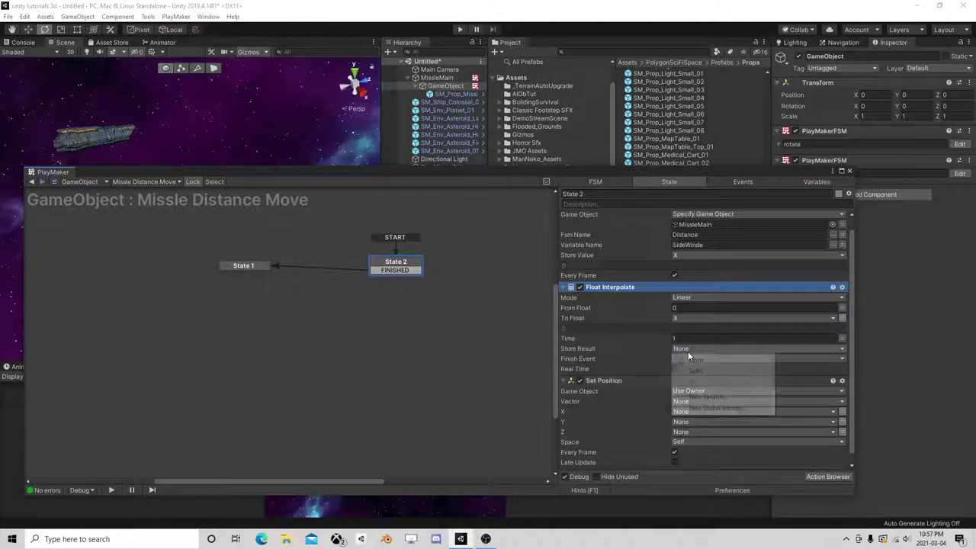
left_click(705, 398)
type("new")
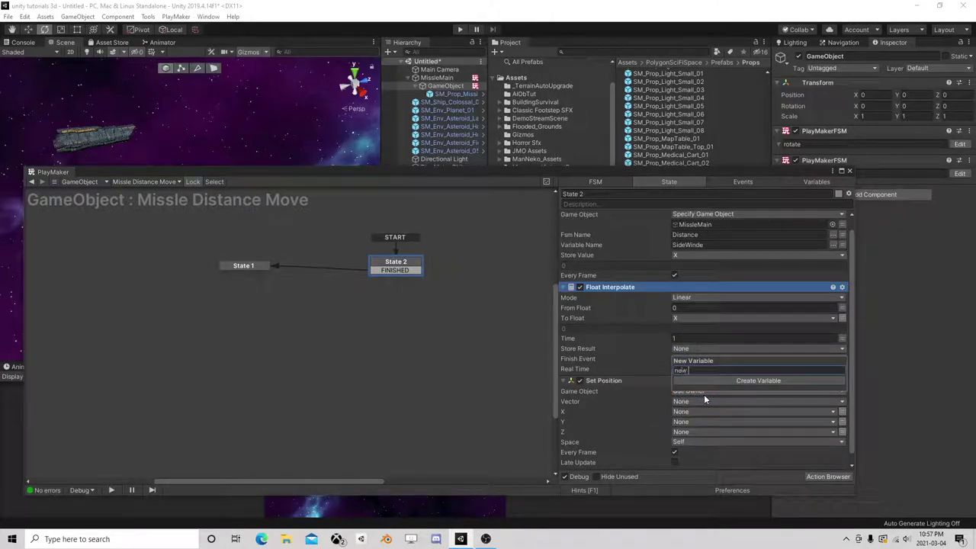
type(" X")
key("Return")
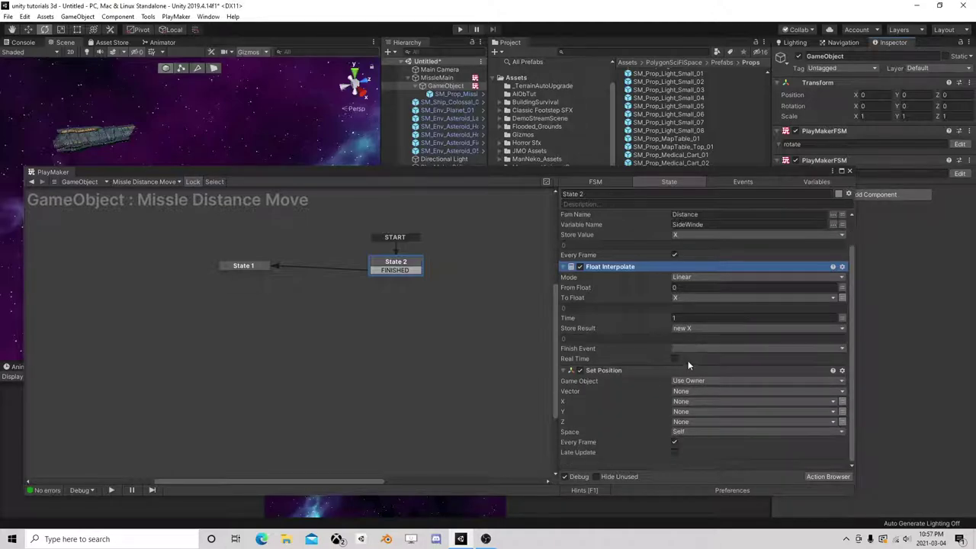
left_click(693, 348)
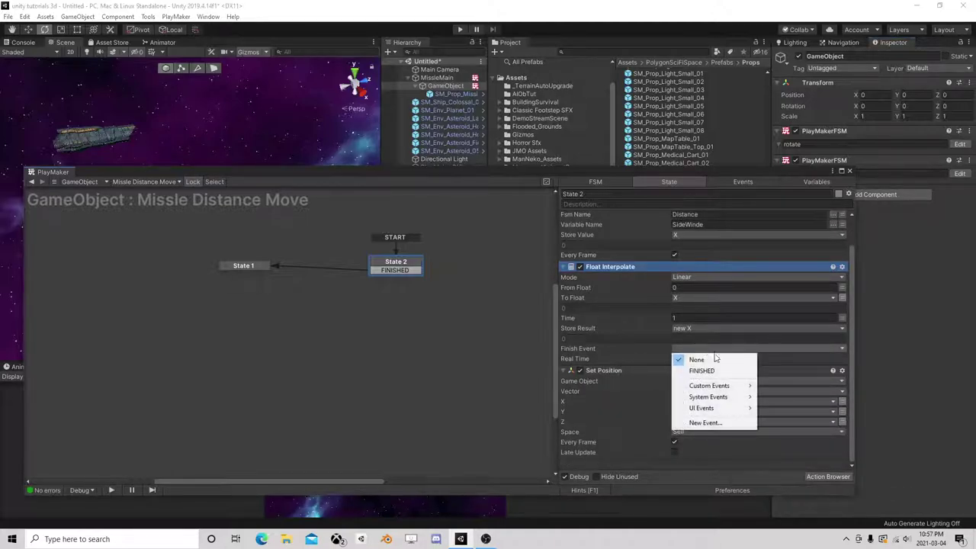
left_click(712, 370)
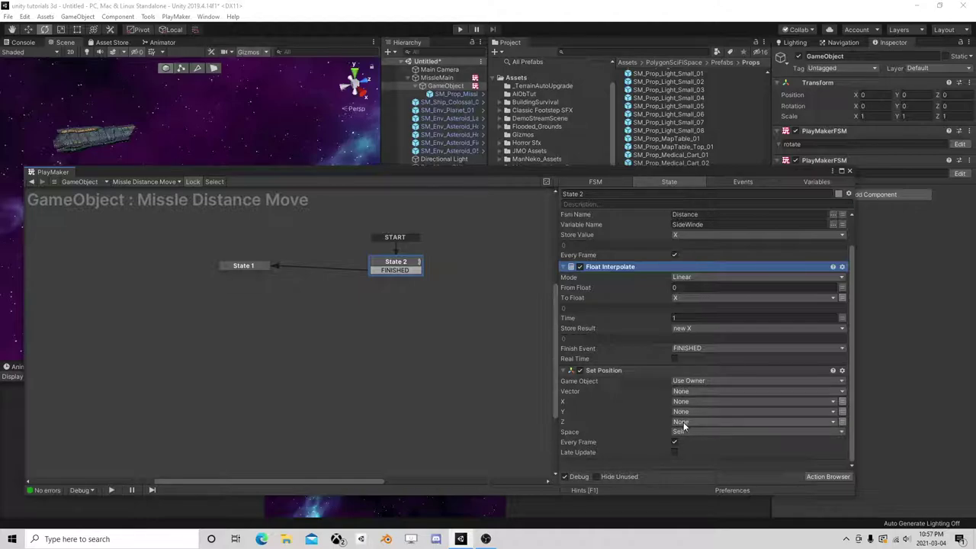
left_click(682, 401)
left_click(702, 448)
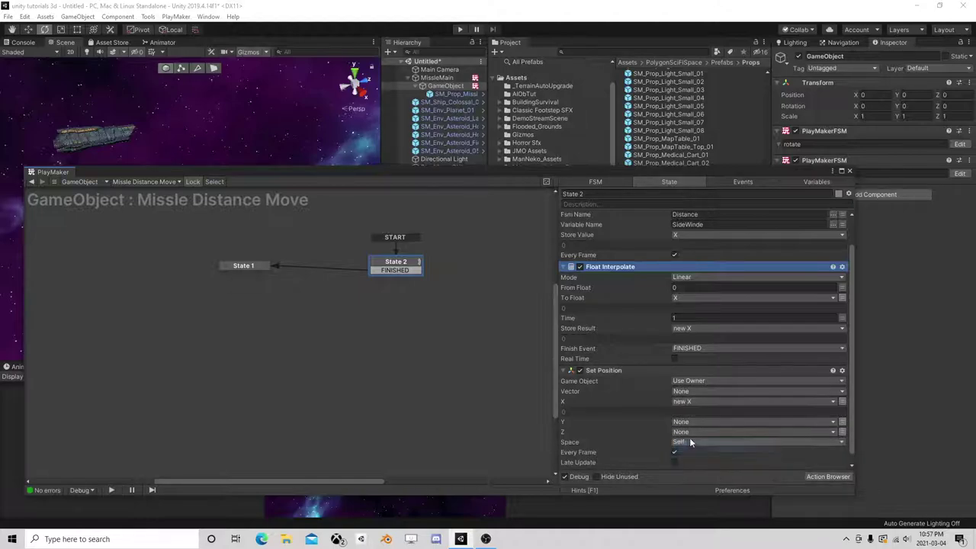
scroll(692, 302, "up", 2)
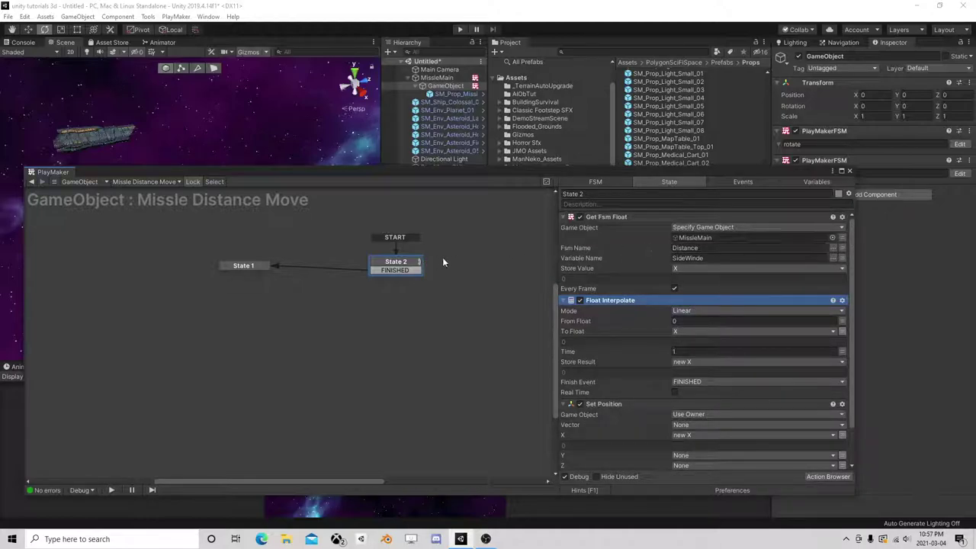
Add State 3 as the start state with a FINISHED transition into State 2
right_click(474, 259)
left_click(495, 265)
right_click(497, 266)
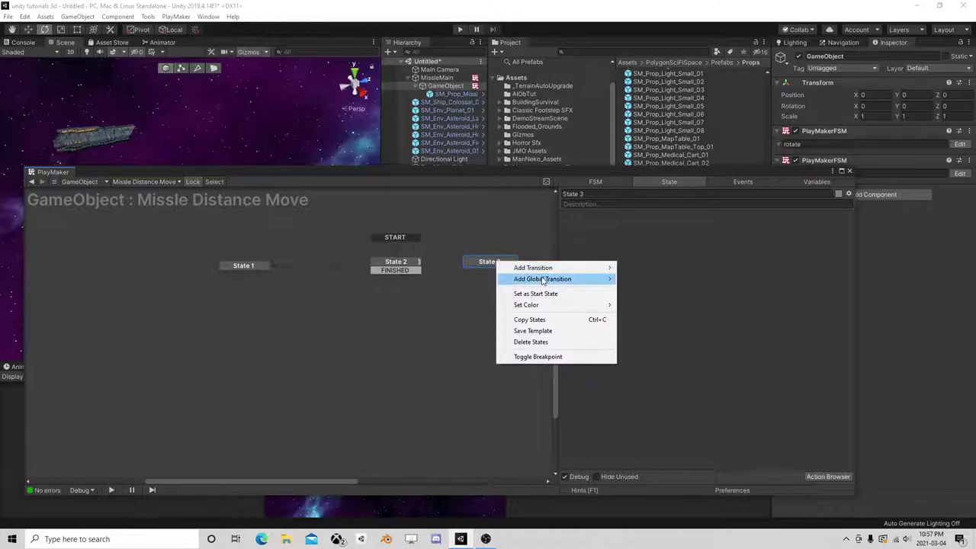
left_click(543, 293)
right_click(495, 261)
mouse_move(535, 268)
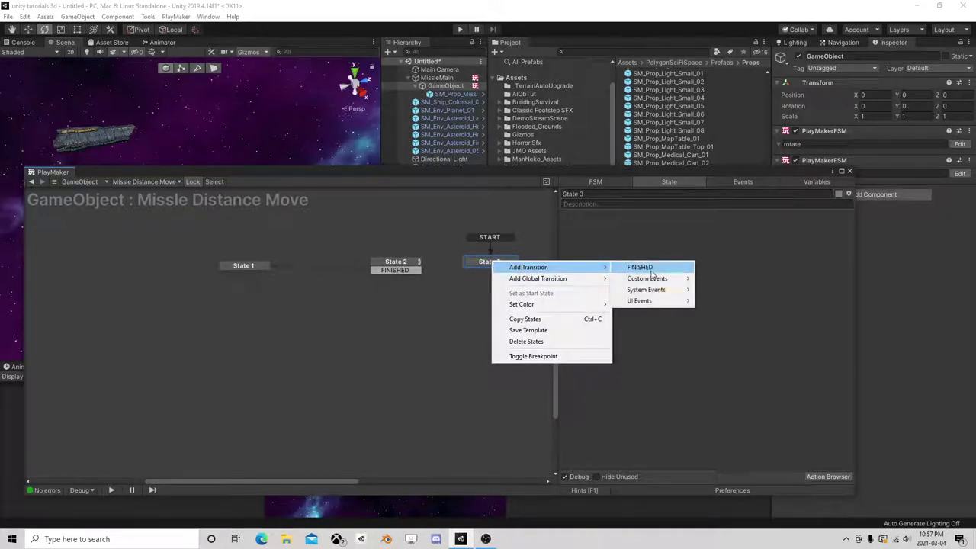
left_click(654, 268)
left_click_drag(482, 273, 404, 267)
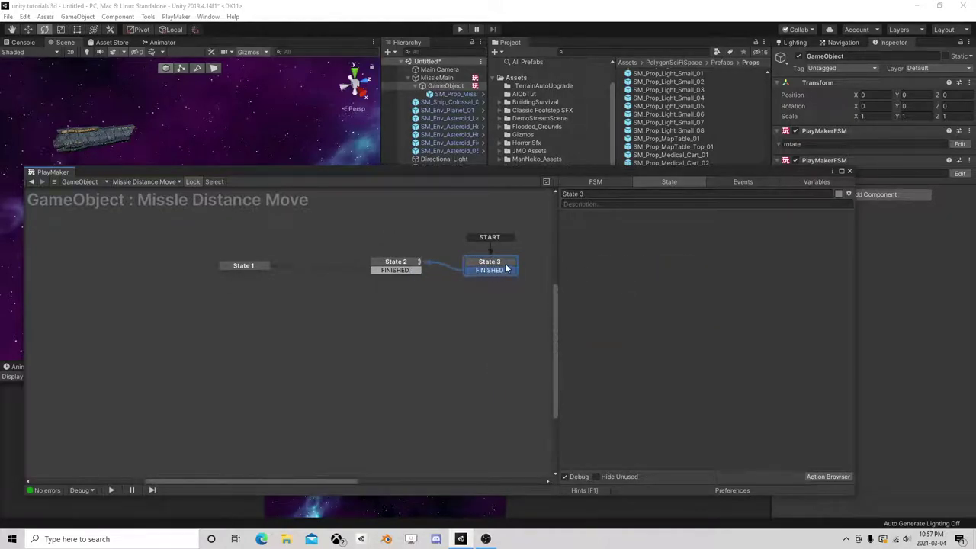
Give State 3 a 1.5-second Wait ending in FINISHED, and stack the states vertically
left_click(830, 476)
type("wait")
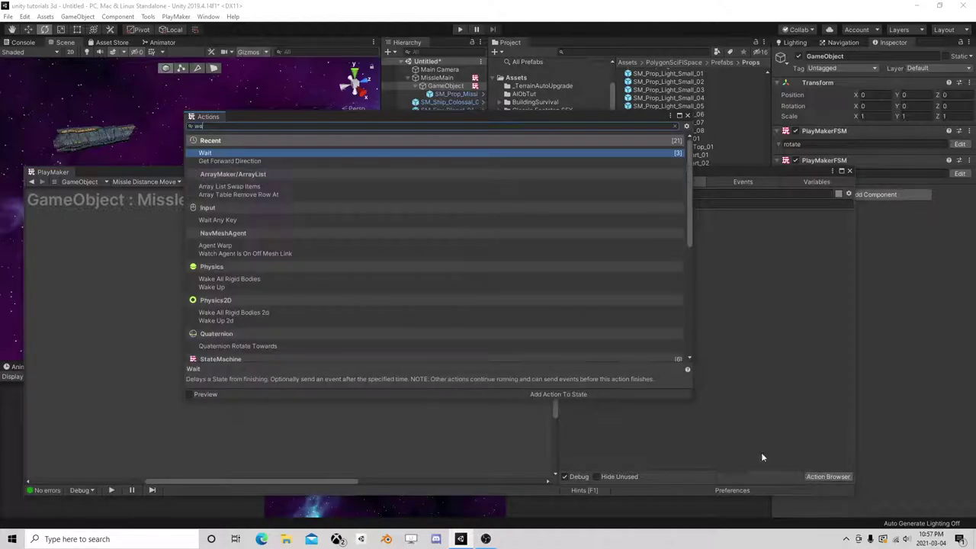
double_click(215, 155)
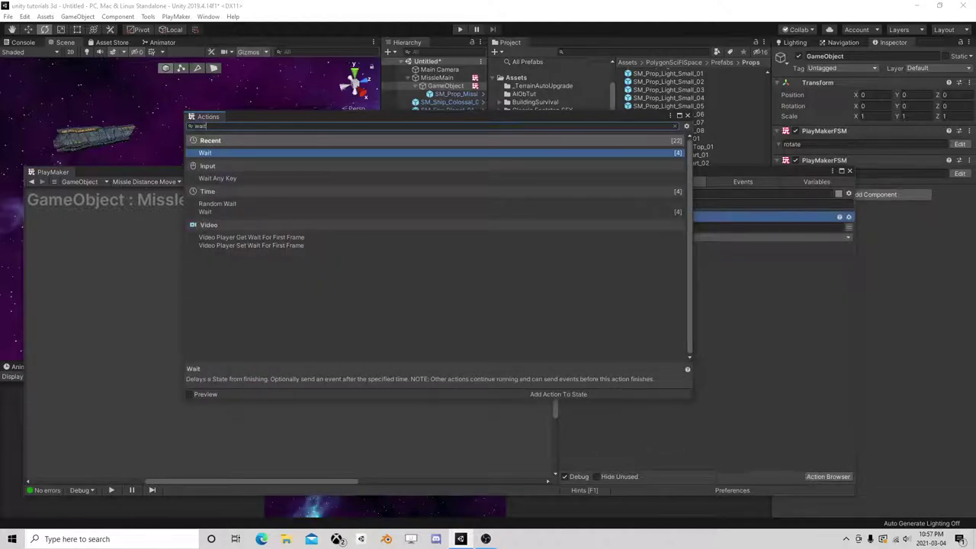
left_click(688, 115)
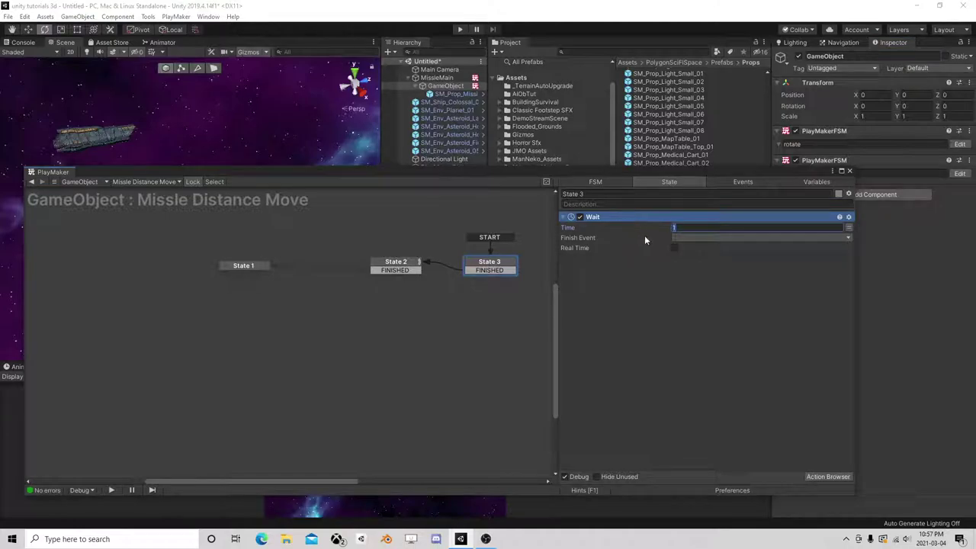
type(".5")
left_click(706, 237)
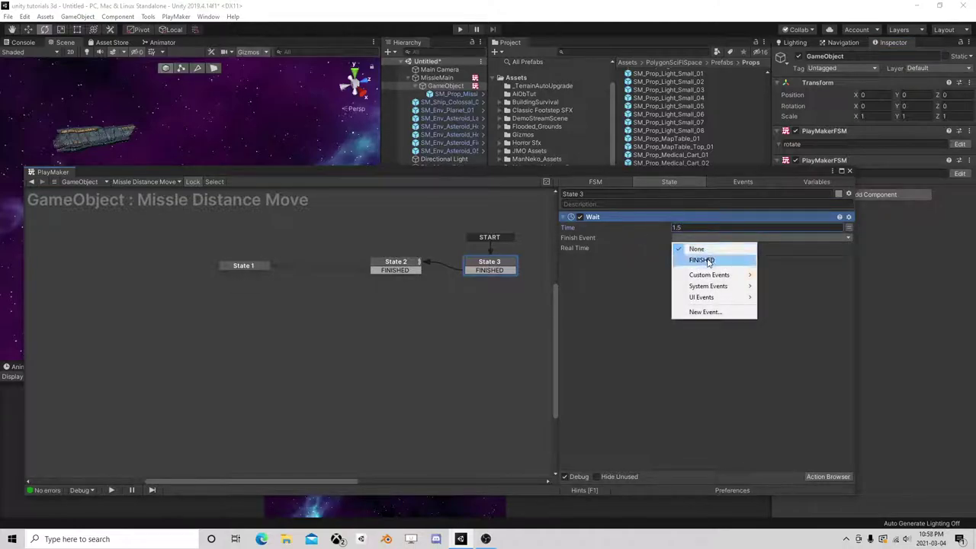
left_click(706, 259)
left_click_drag(248, 267, 402, 286)
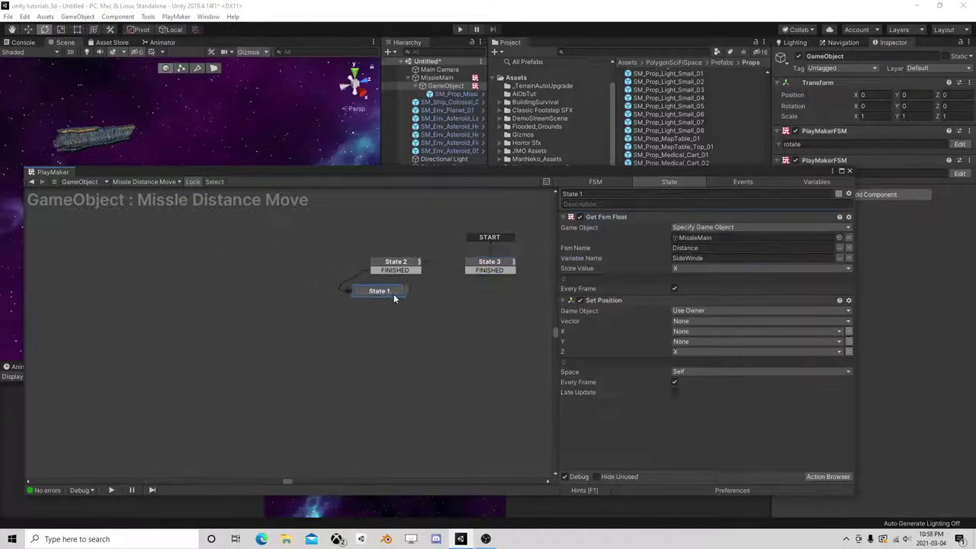
left_click_drag(510, 264, 416, 242)
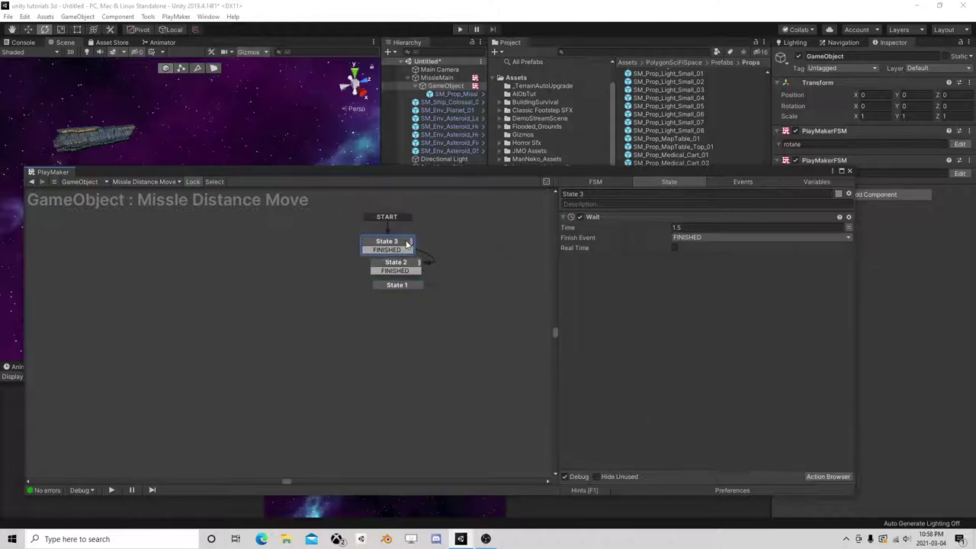
Close the PlayMaker editor and disable MissleMain's Speed state machine
left_click(849, 171)
left_click(441, 78)
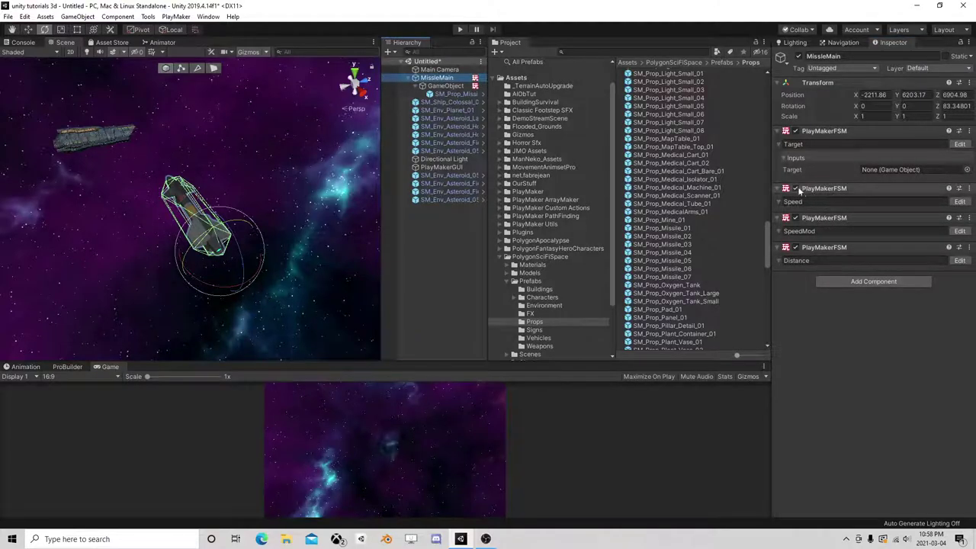
left_click(796, 189)
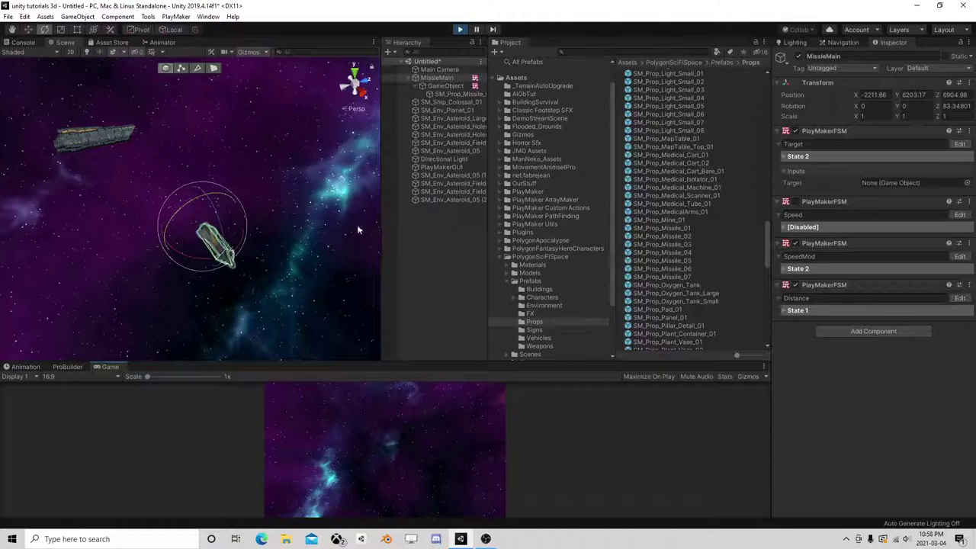
In GameObject's rotate FSM, give the Rotate action an X Angle value and set Z Angle to 0
left_click(443, 85)
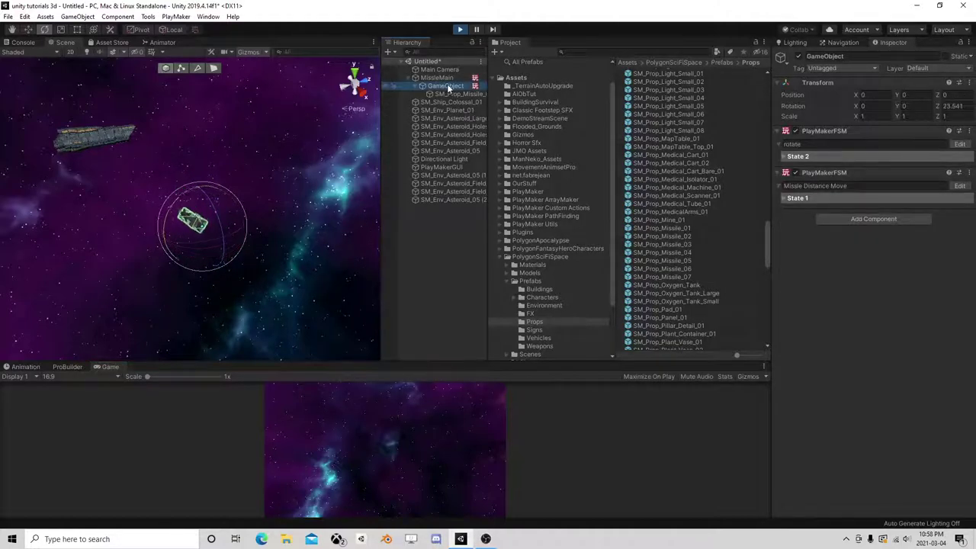
left_click(959, 144)
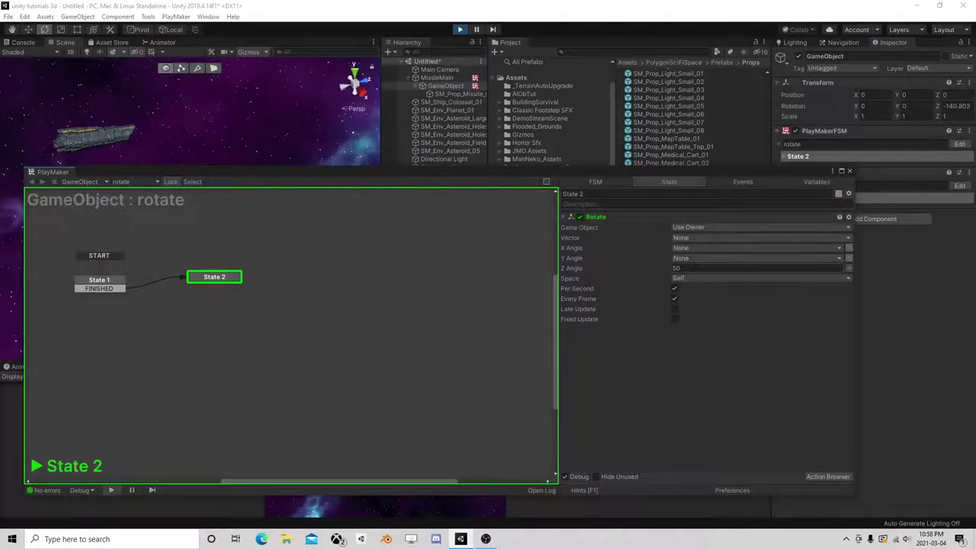
left_click(851, 248)
left_click_drag(641, 169, 653, 265)
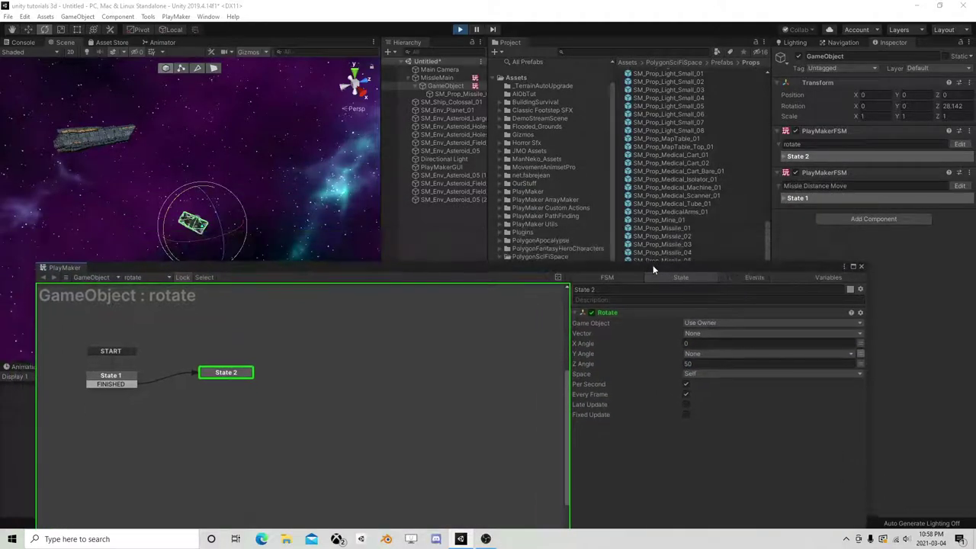
left_click(770, 364)
type("0")
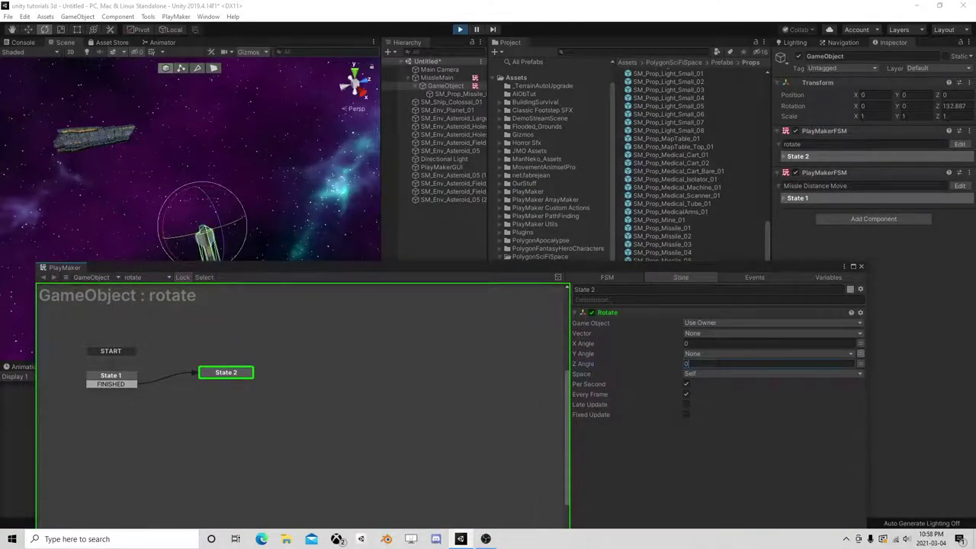
left_click(953, 106)
type("0")
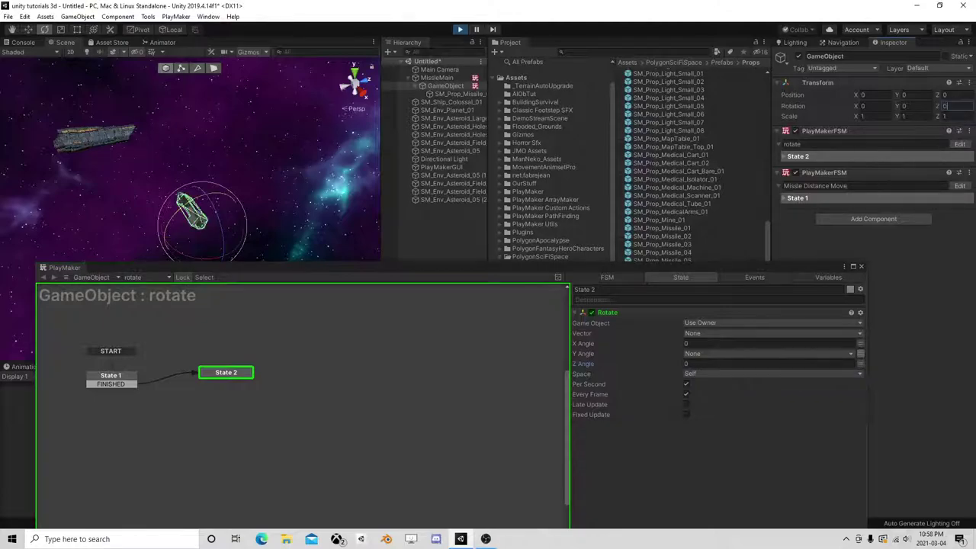
Select the missile mesh with the Move tool, orbit the scene, and stop the play test
left_click(442, 93)
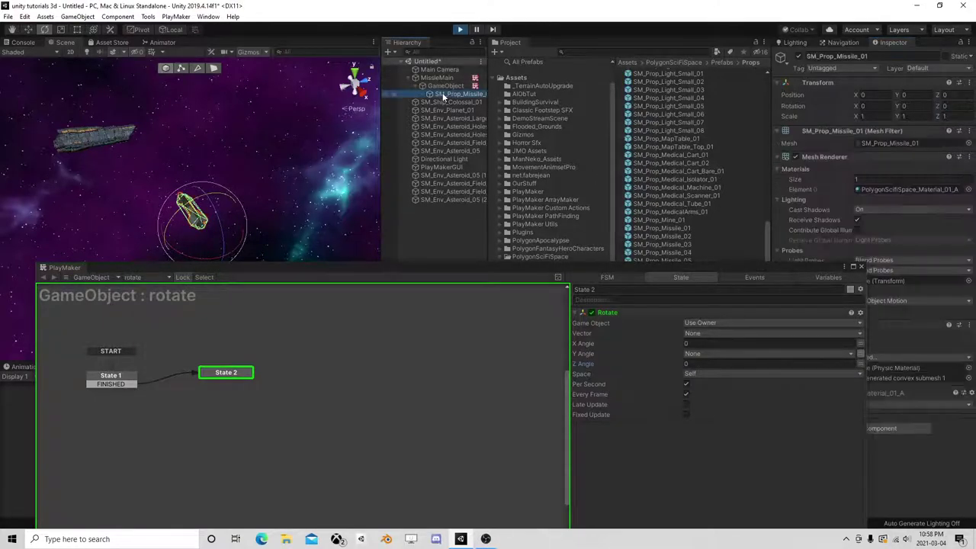
left_click(28, 31)
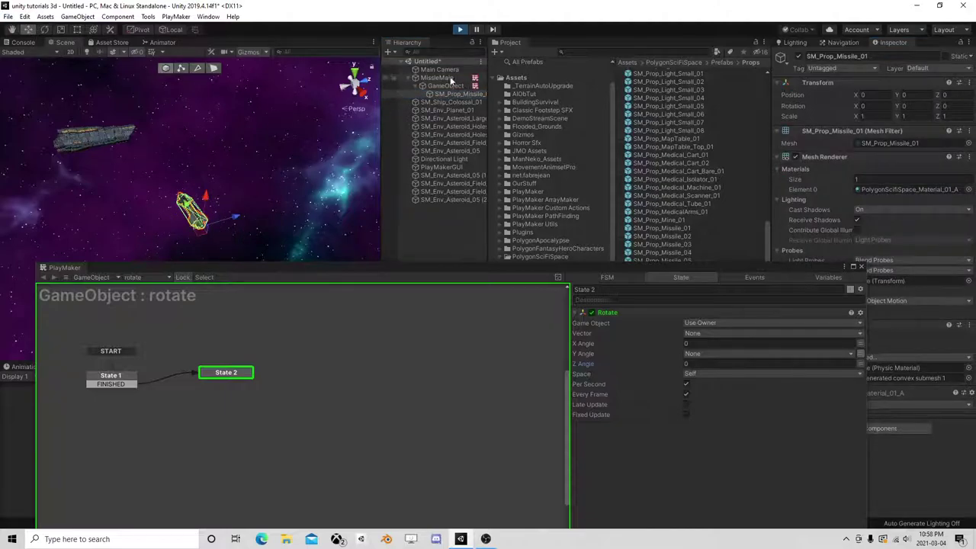
right_click_drag(342, 190, 216, 200)
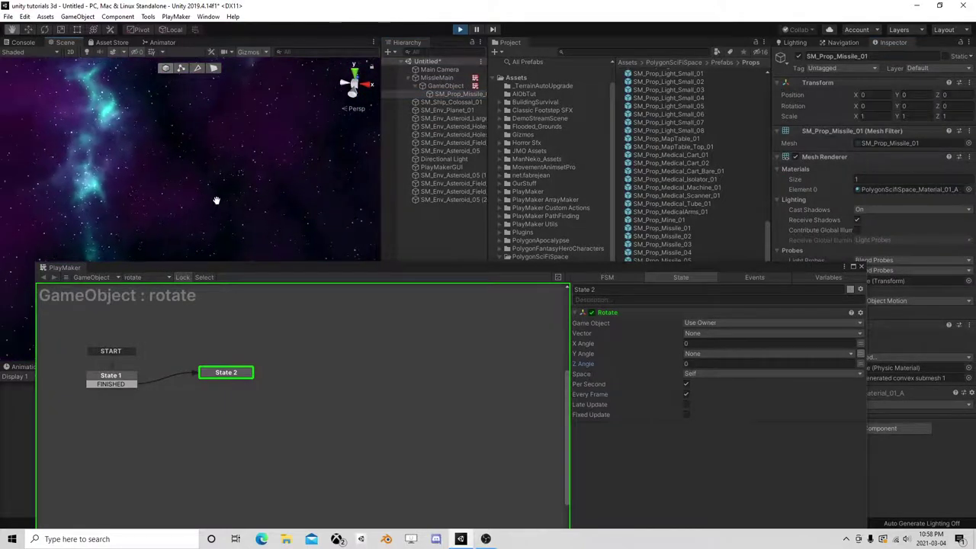
left_click(461, 30)
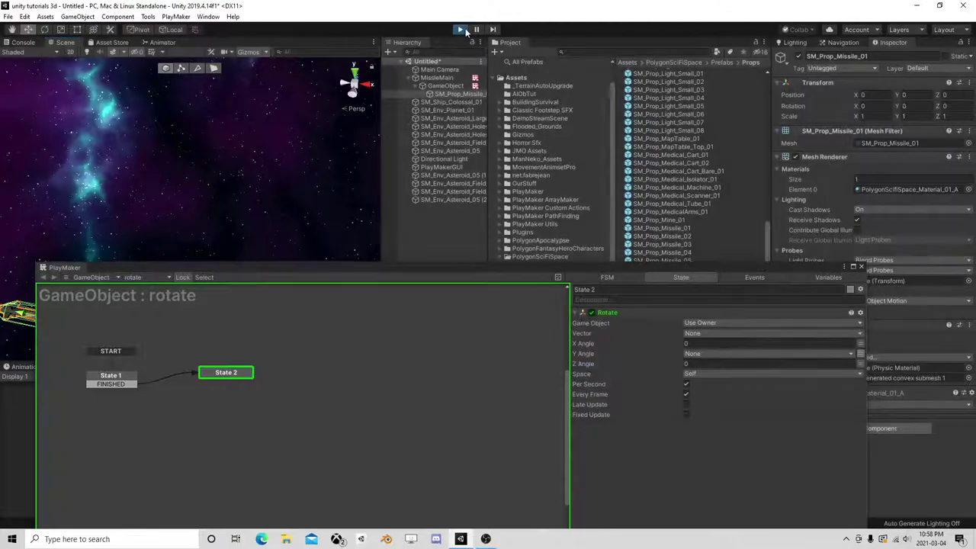
Set the parent GameObject's Rotation X to 90 and run a quick play test
left_click(863, 266)
left_click(441, 85)
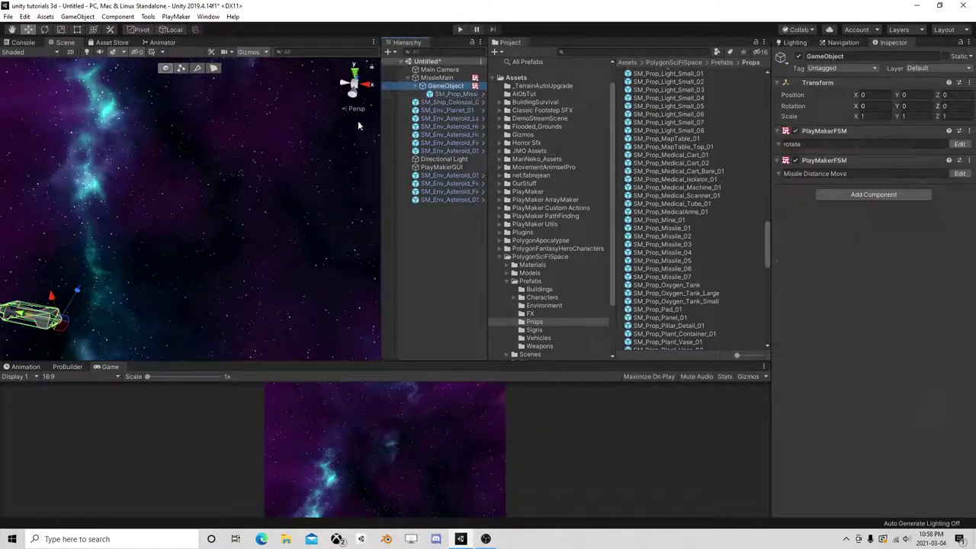
middle_click_drag(164, 214, 247, 194)
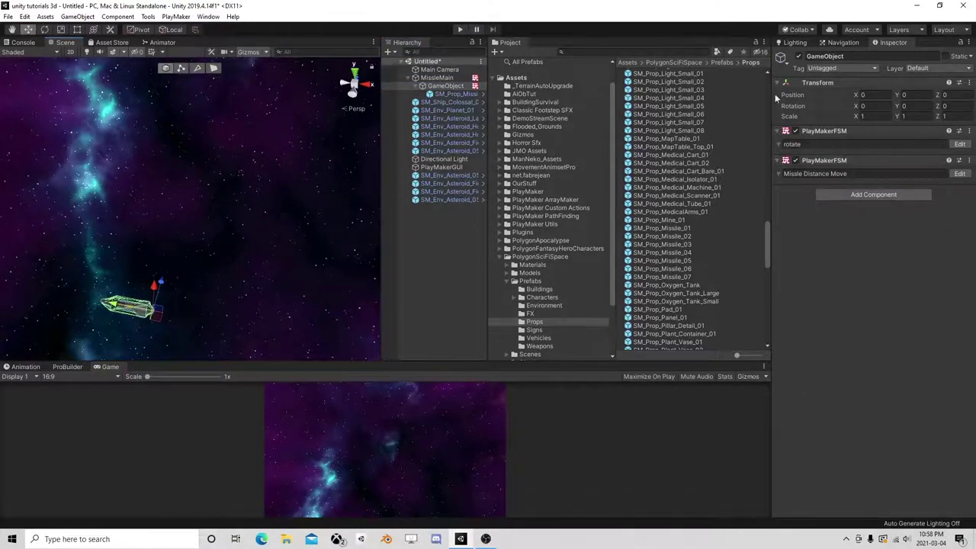
type("90")
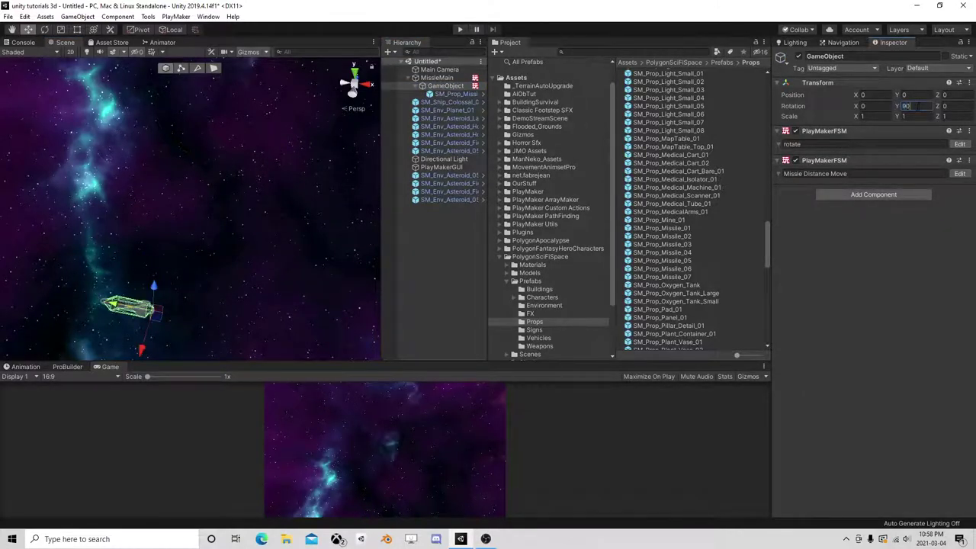
type("0")
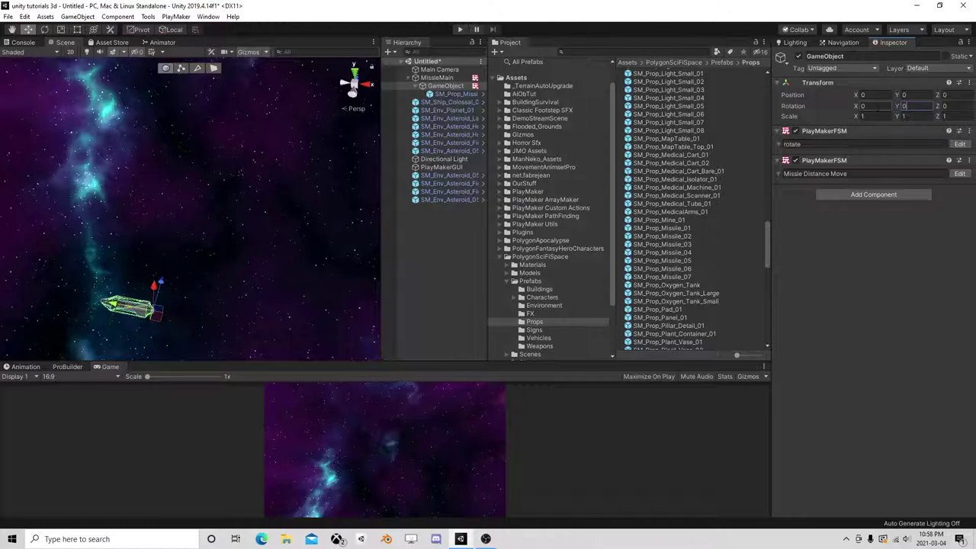
left_click(866, 106)
type("90")
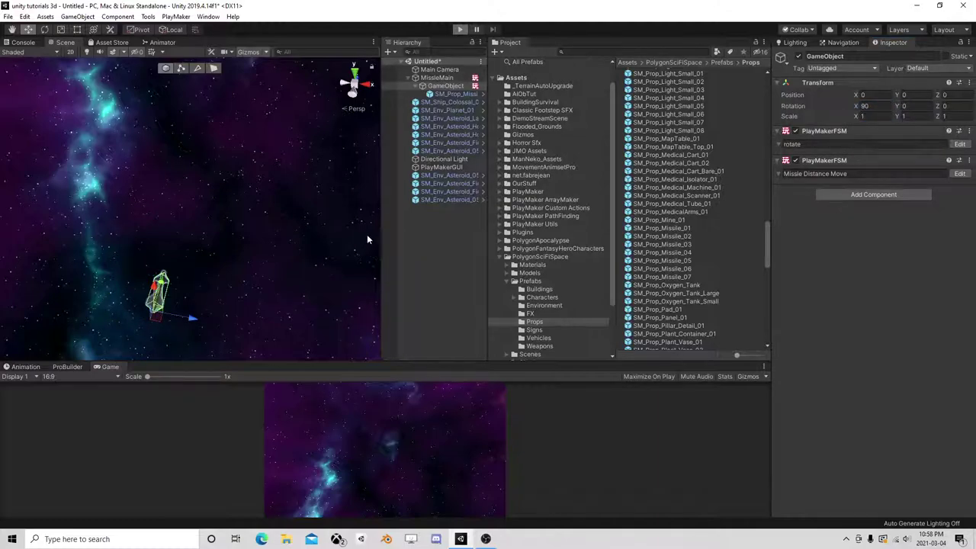
key("ctrl+p")
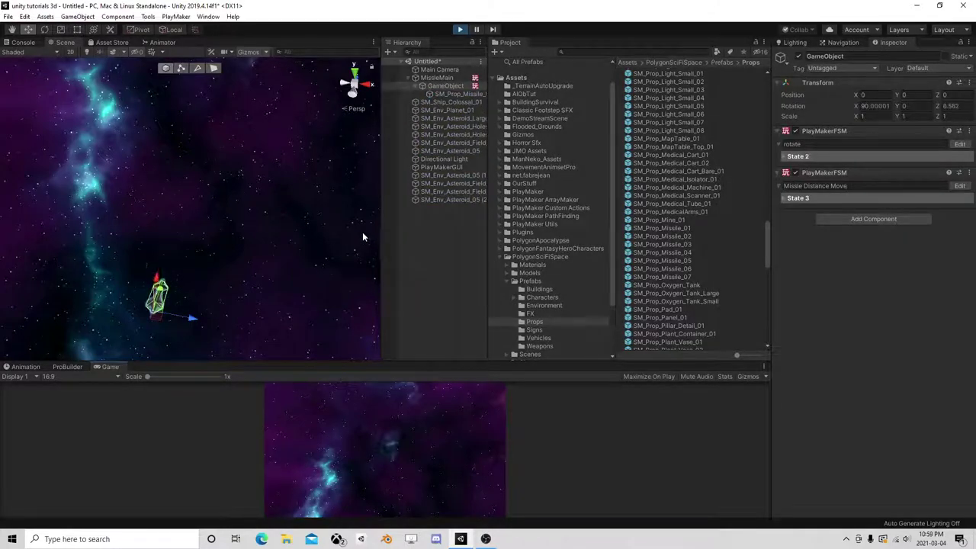
key("ctrl+p")
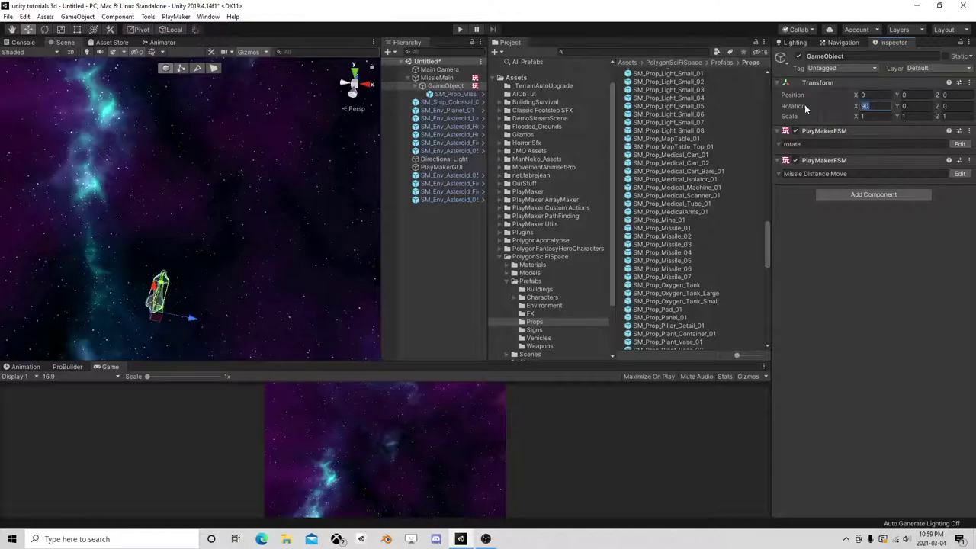
Reset the parent's rotation to 0 and set SM_Prop_Missile_01's Rotation X to 90
type("0")
left_click(456, 95)
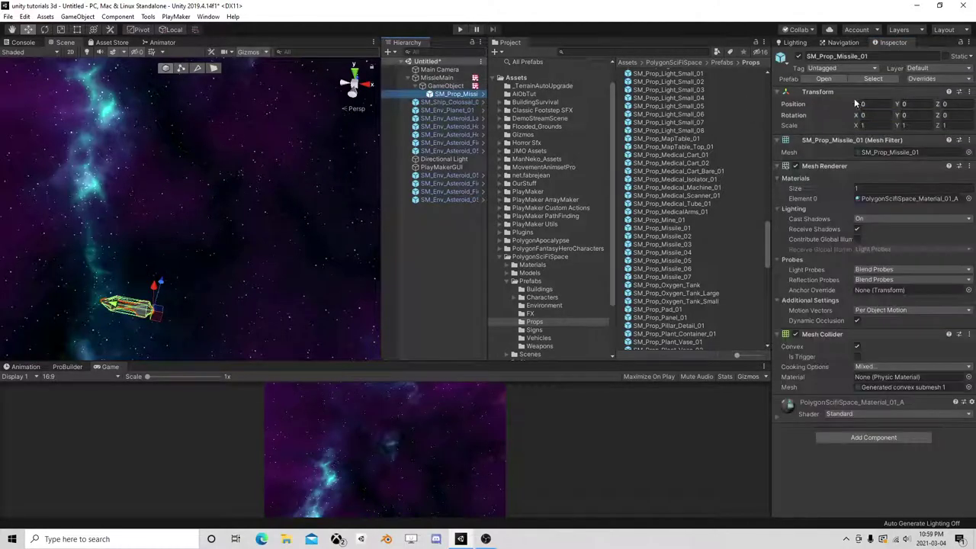
type("90")
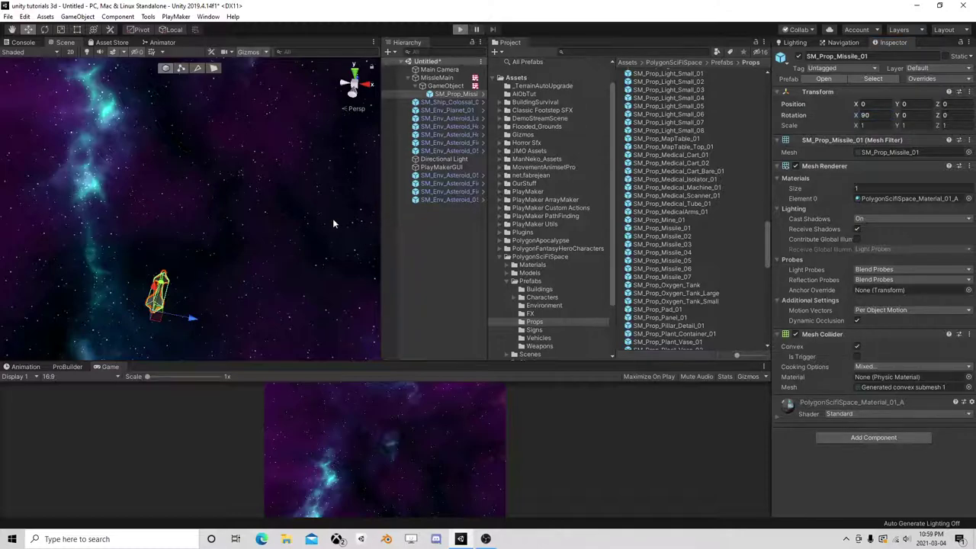
Play-test while inspecting GameObject and the missile mesh, sliding the mesh's Position X to 7.15
key("ctrl+p")
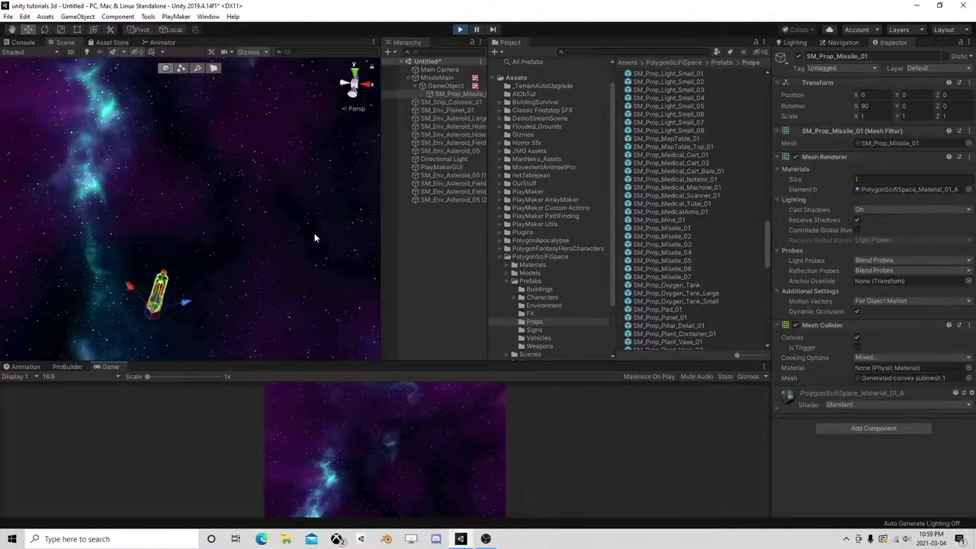
left_click(449, 87)
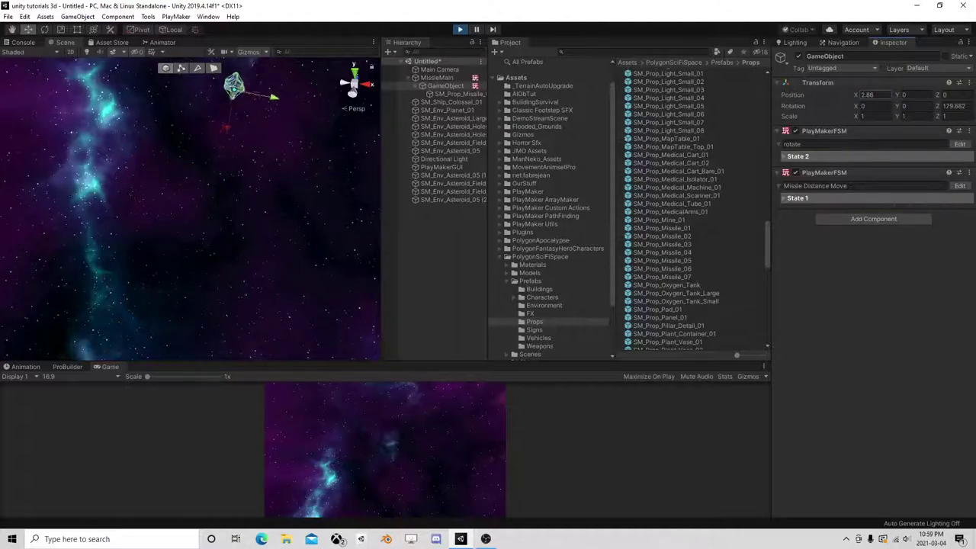
left_click(450, 93)
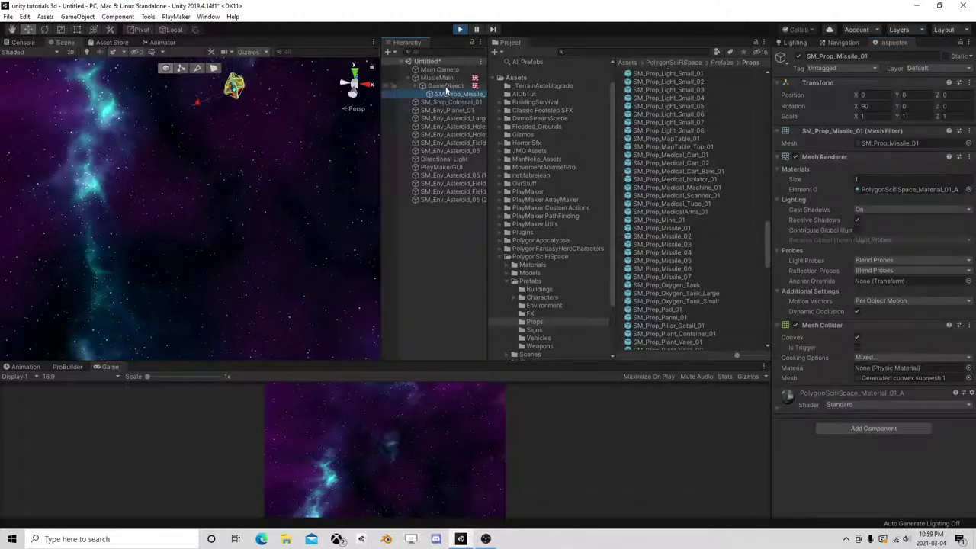
left_click(447, 85)
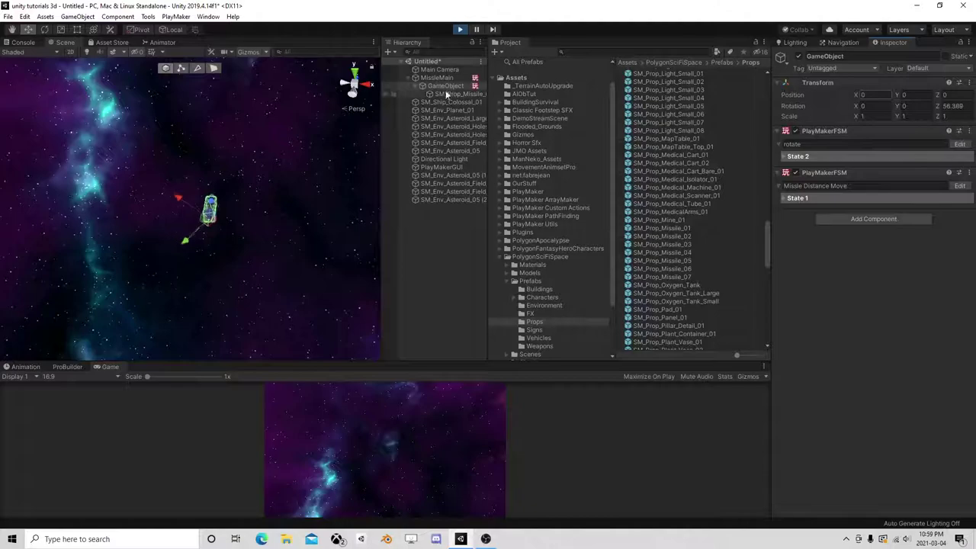
key("Down")
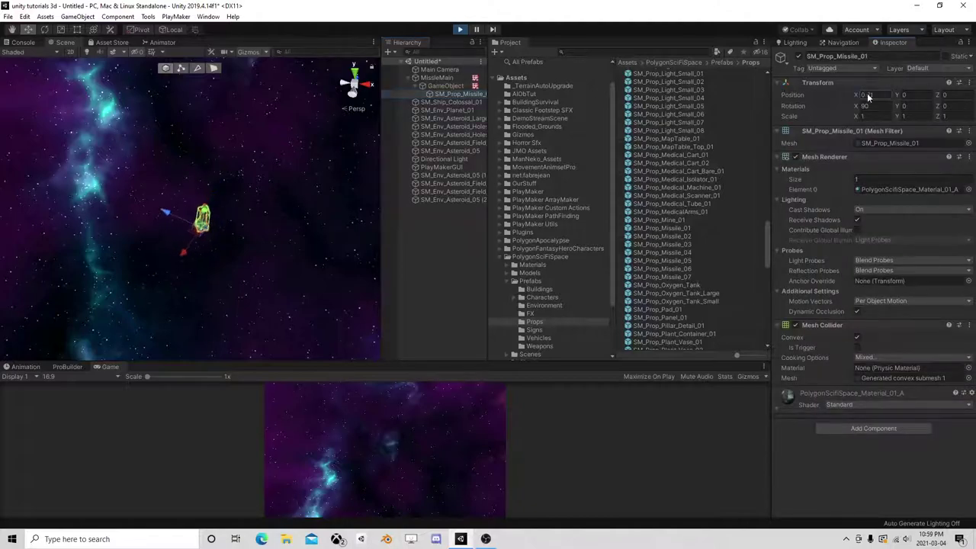
mouse_move(868, 93)
left_mouse_down()
mouse_move(880, 93)
mouse_move(0, 194)
left_mouse_up()
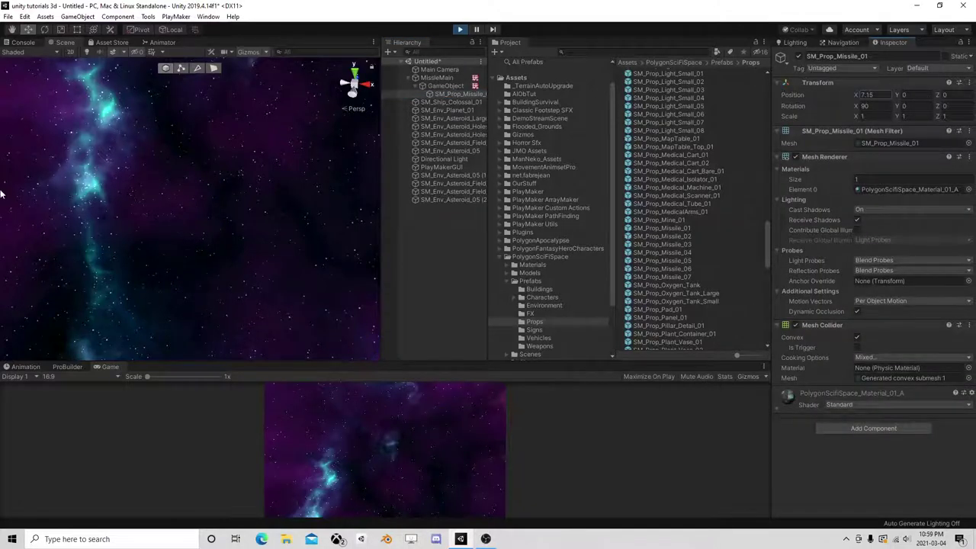
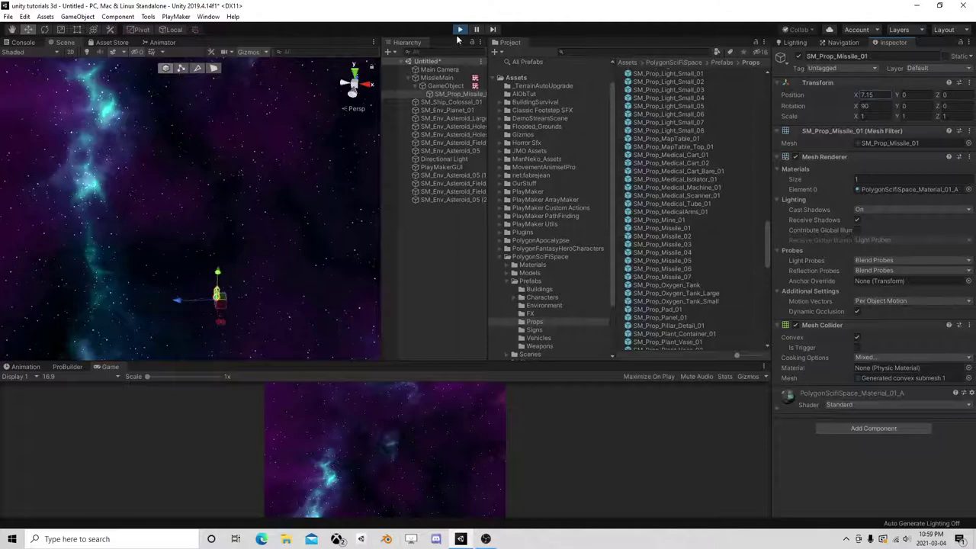
Stop the game and open GameObject's Missle Distance Move state machine
left_click(460, 29)
left_click(451, 87)
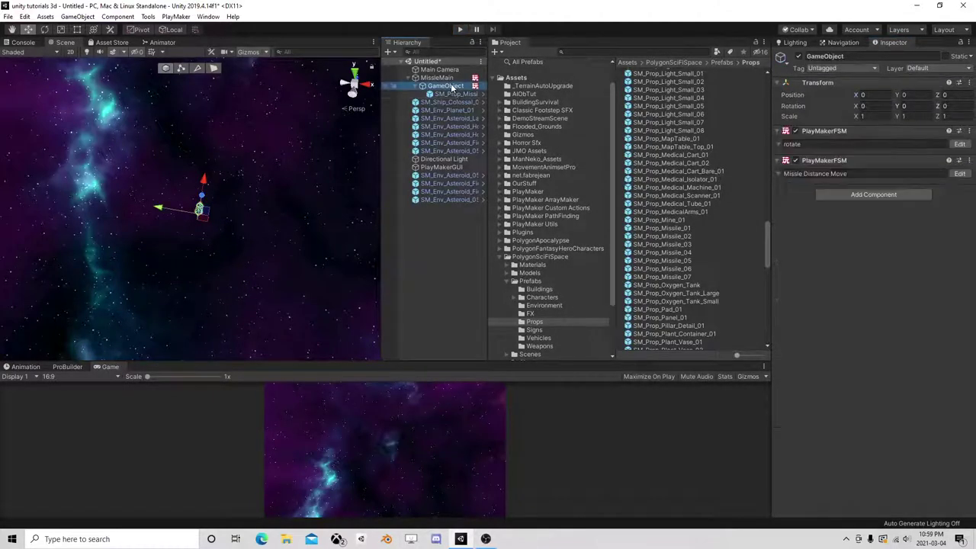
left_click(958, 174)
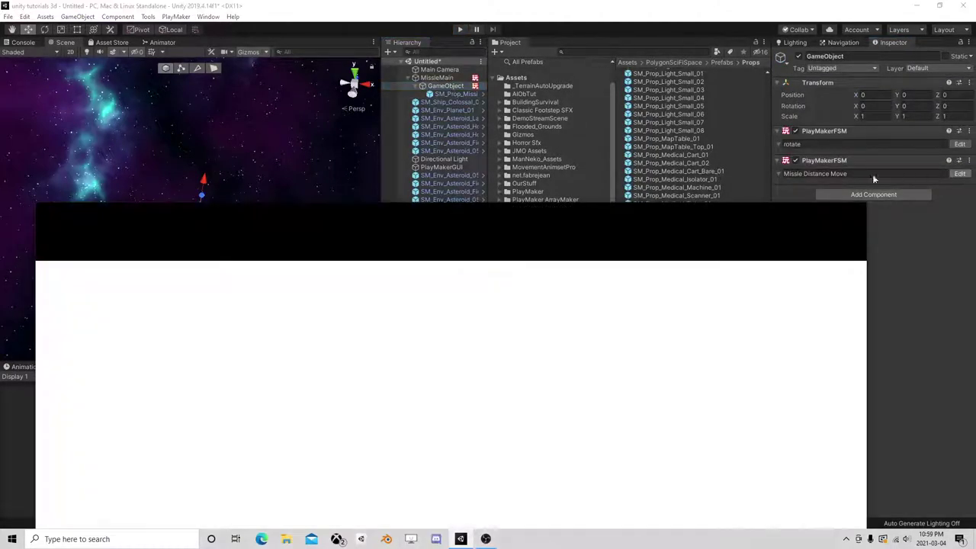
Set State 2's Set Position Game Object to Specify and assign SM_Prop_Missile_01
left_click(118, 338)
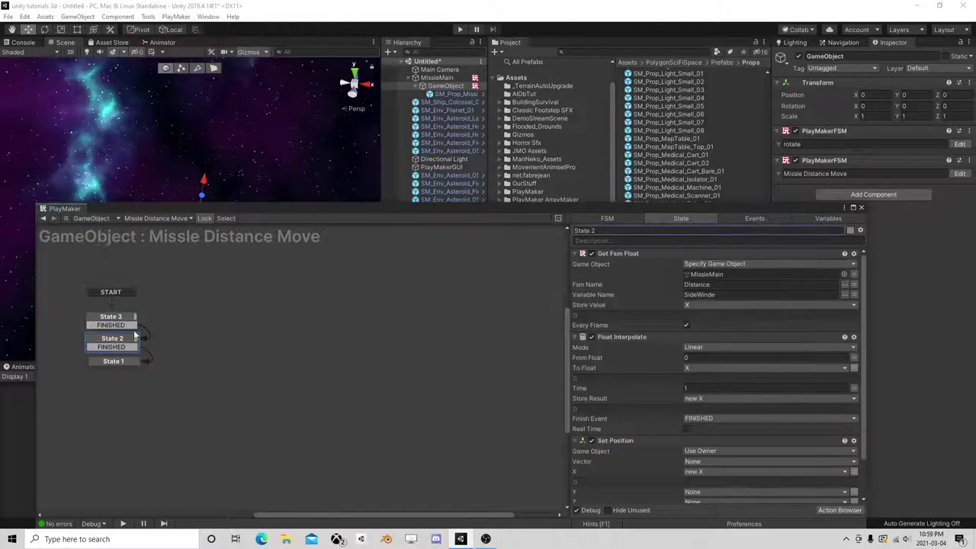
left_click_drag(576, 213, 585, 101)
scroll(675, 257, "down", 2)
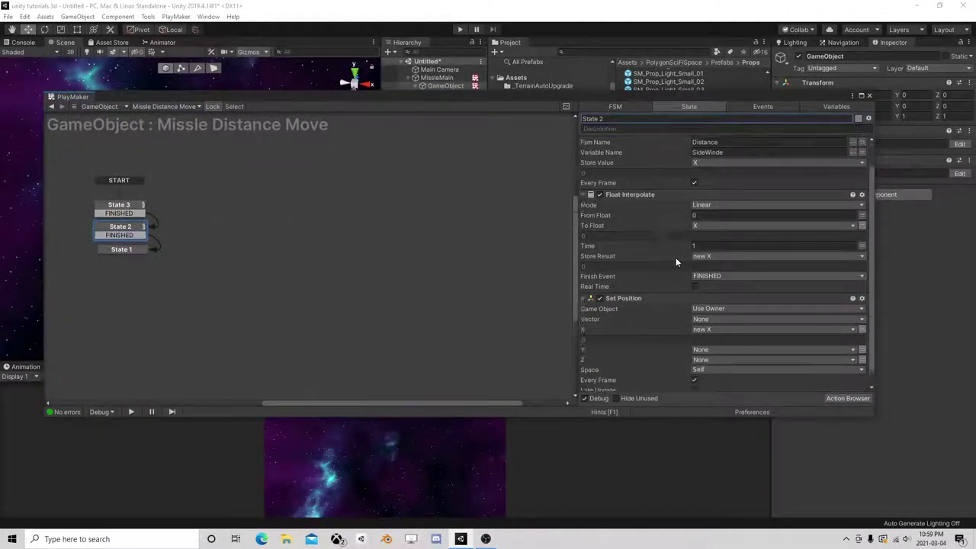
scroll(675, 257, "down", 2)
left_click(714, 292)
left_click(713, 314)
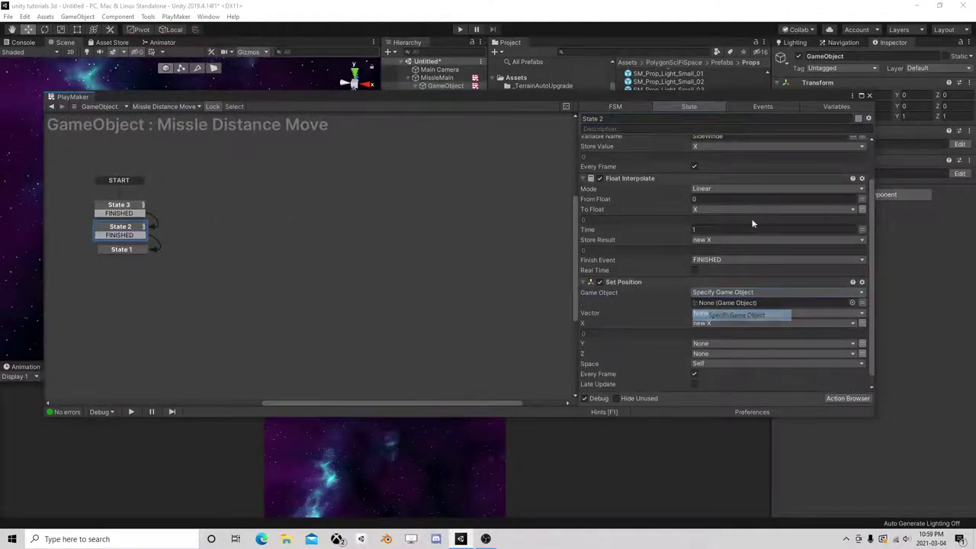
left_click_drag(477, 97, 483, 158)
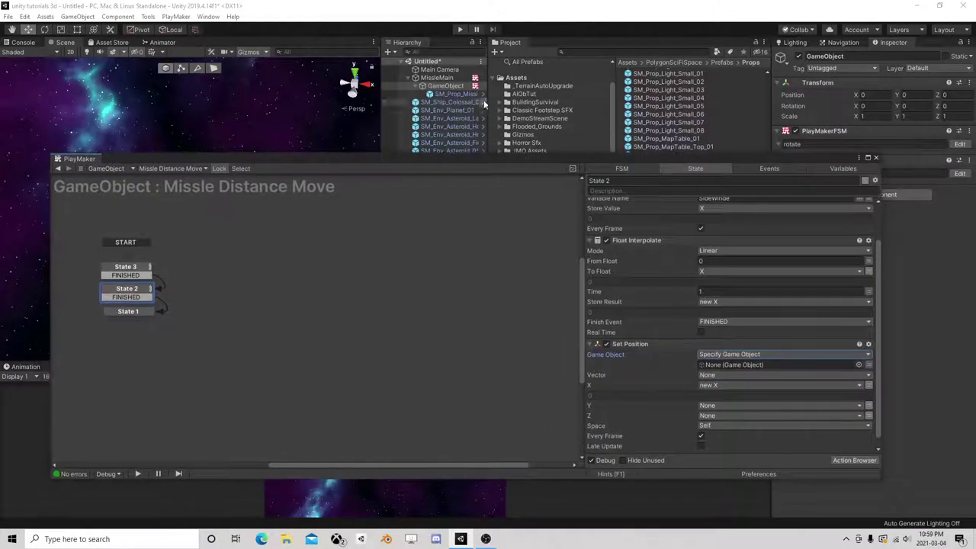
left_click_drag(452, 95, 738, 364)
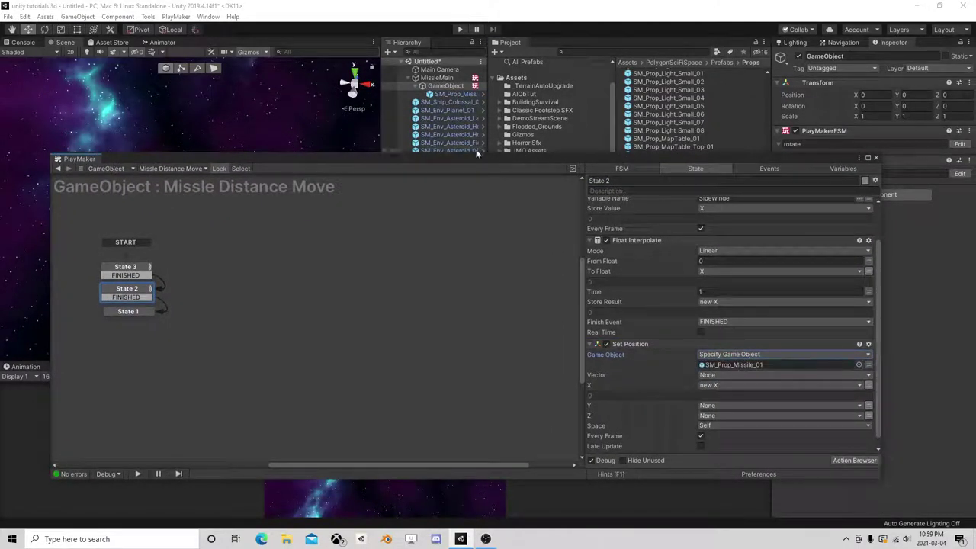
left_click(455, 96)
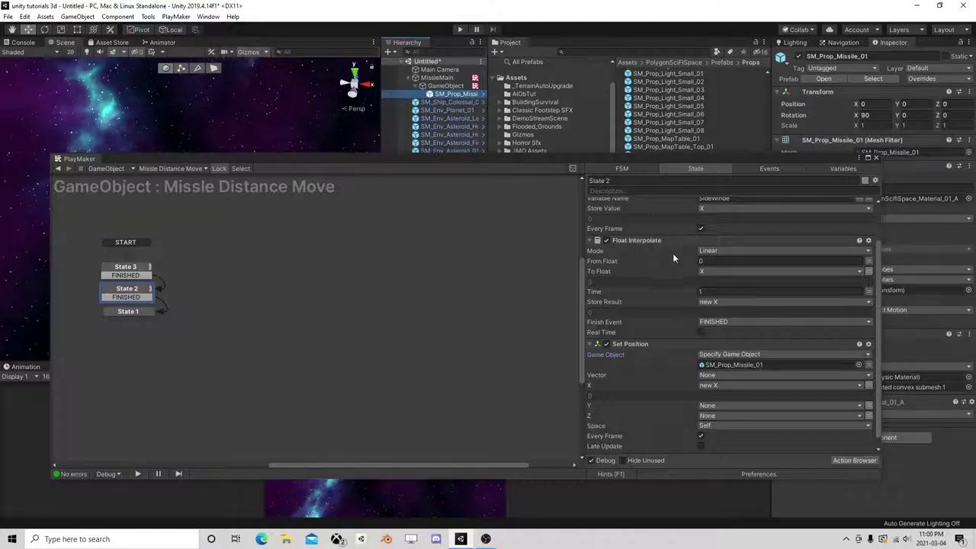
Point State 1's Set Position at SM_Prop_Missile_01 as well, then close PlayMaker
left_click(129, 312)
left_click(716, 297)
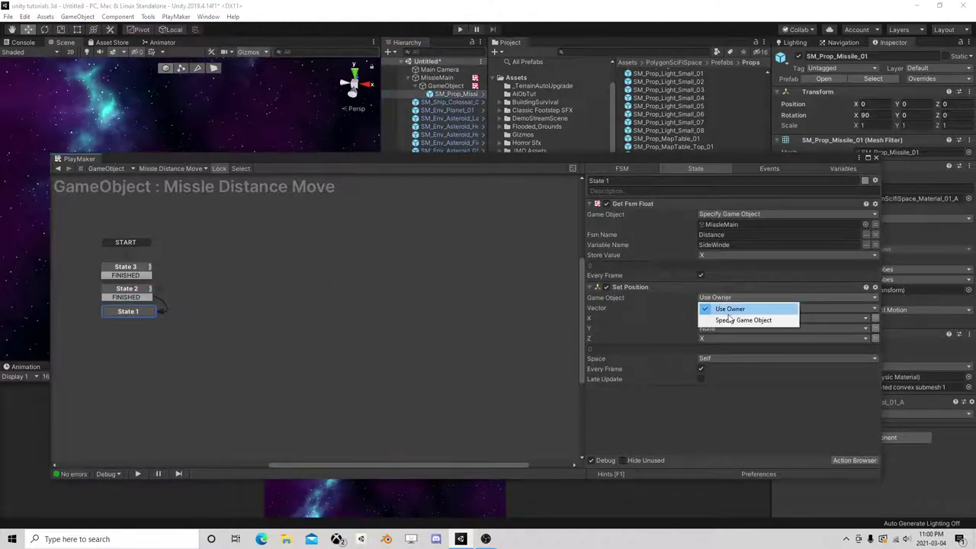
left_click(724, 321)
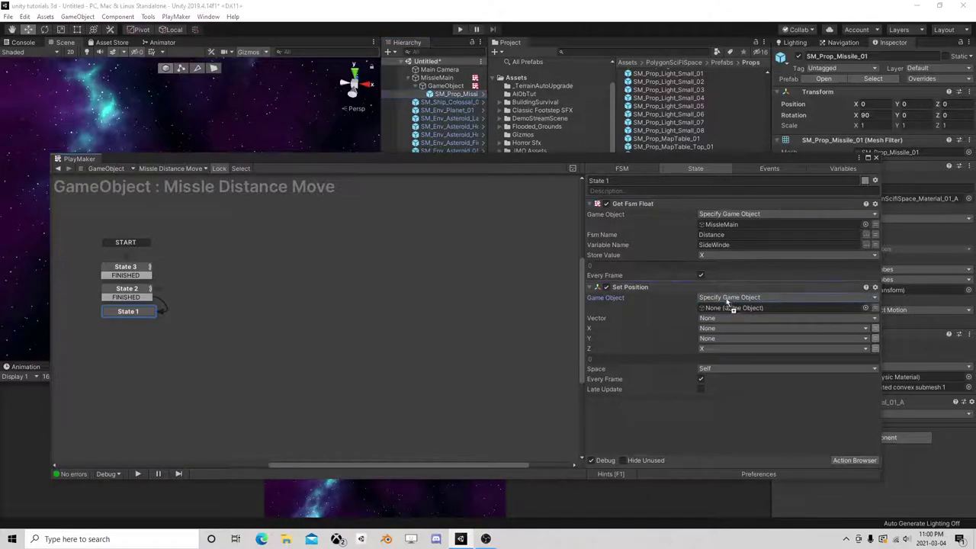
left_click_drag(456, 94, 732, 307)
left_click(877, 158)
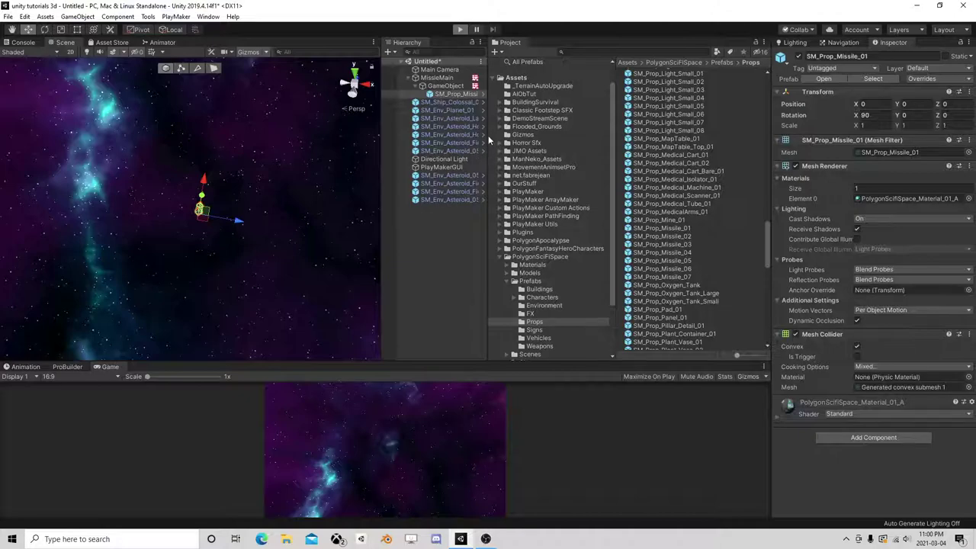
Start play and disable the Get Distance action in State 1 of MissleMain's Distance FSM
key("ctrl+p")
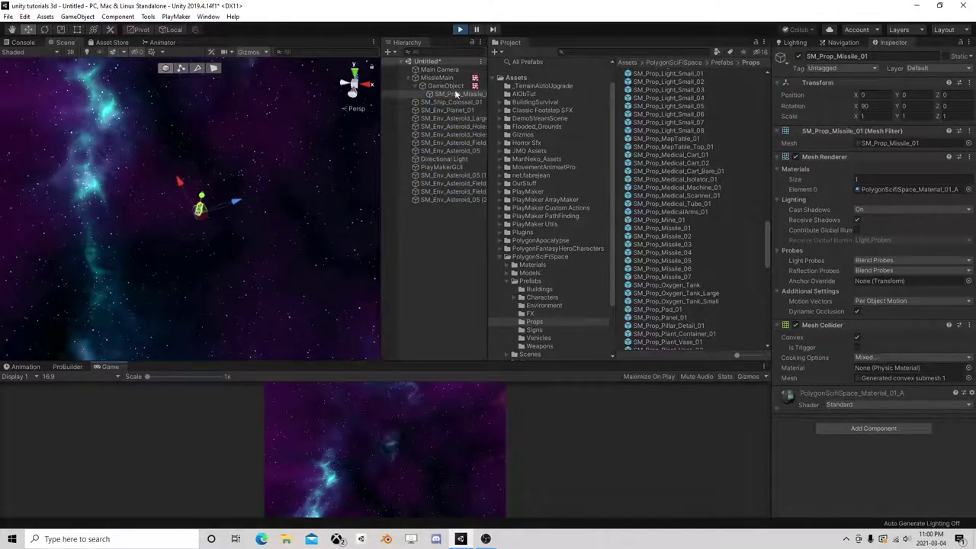
left_click(446, 78)
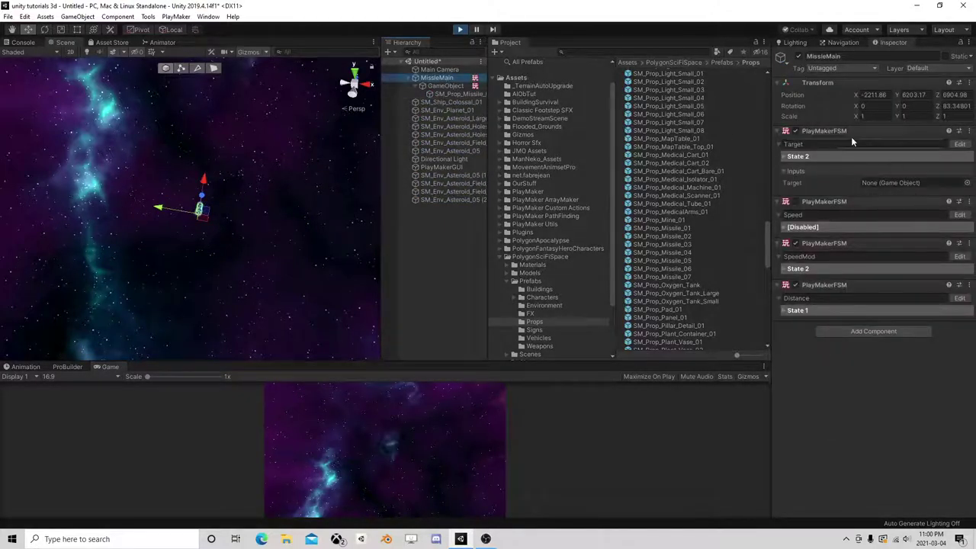
left_click(961, 297)
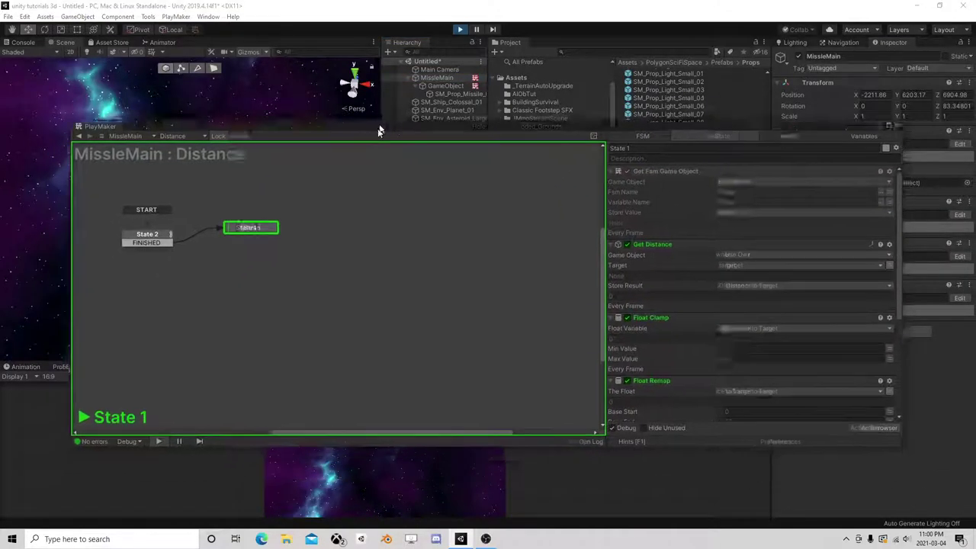
left_click_drag(362, 170, 384, 87)
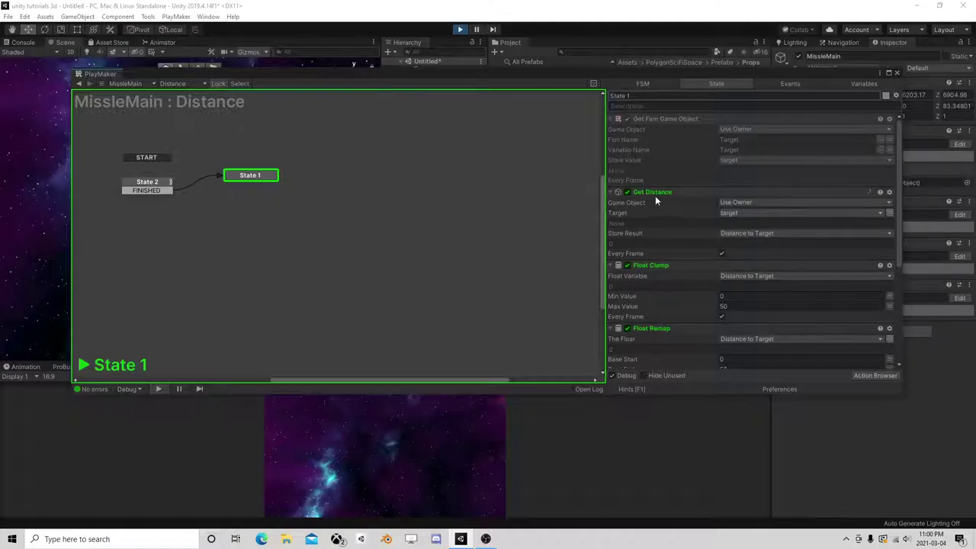
left_click(627, 193)
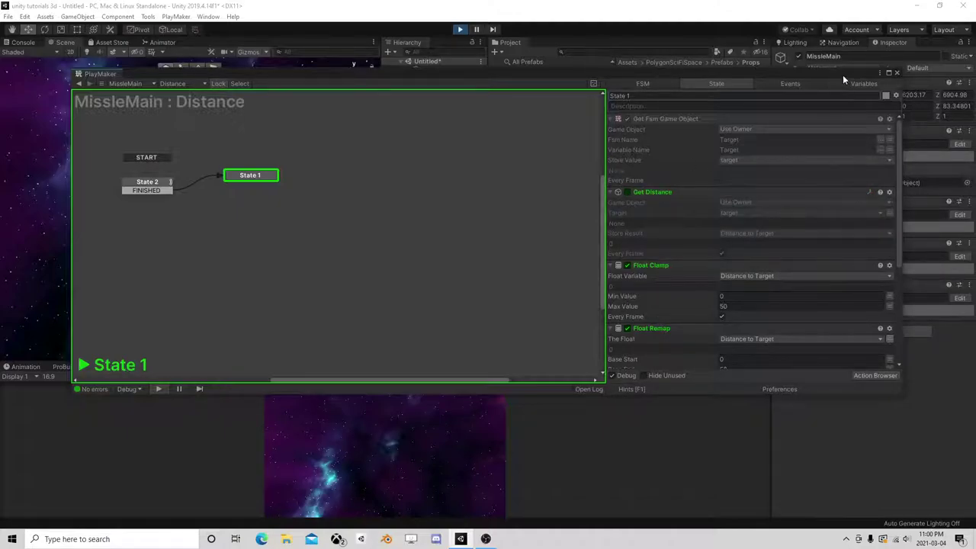
left_click_drag(843, 75, 677, 185)
left_click(796, 130)
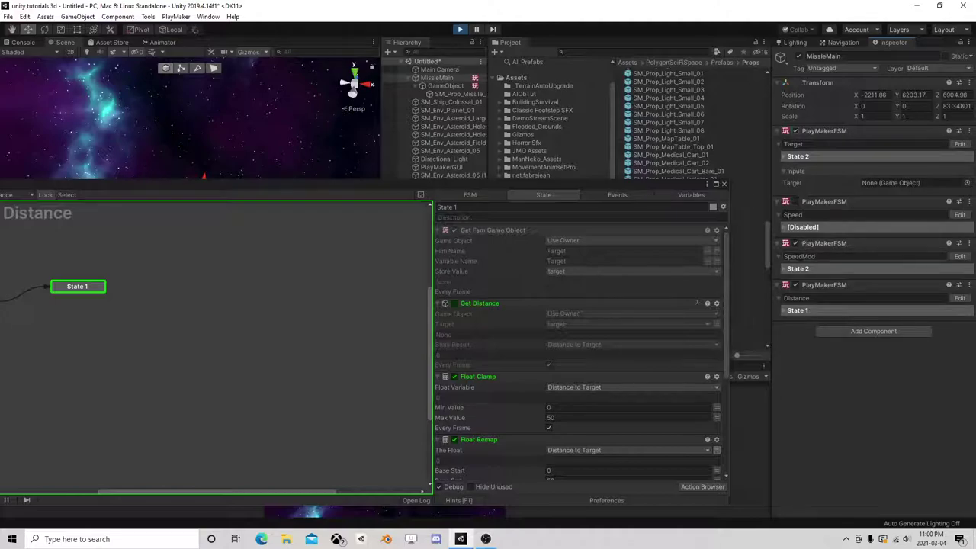
Undock the PlayMaker editor and watch Distance to Target update live, around 11.03
left_click(798, 289)
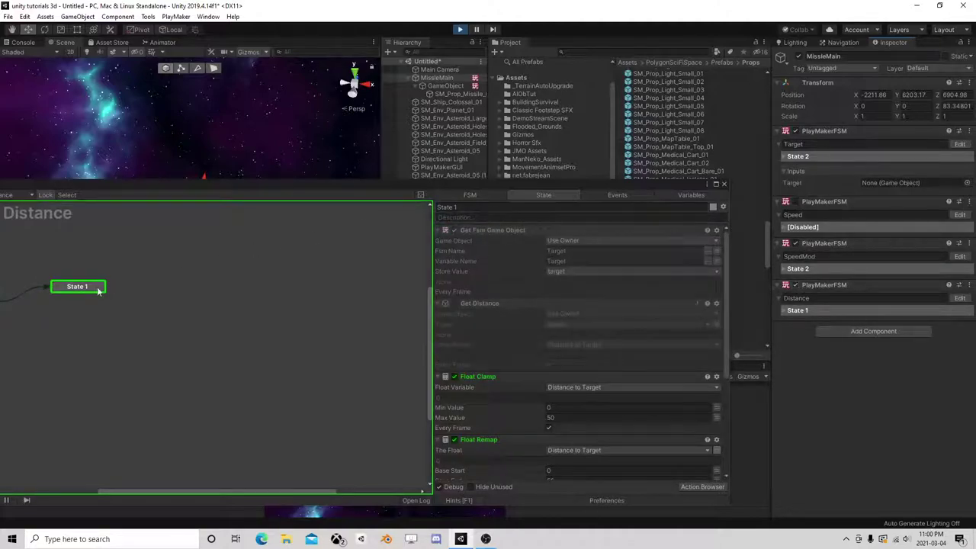
mouse_move(159, 195)
left_mouse_down()
mouse_move(409, 136)
mouse_move(601, 131)
left_mouse_up()
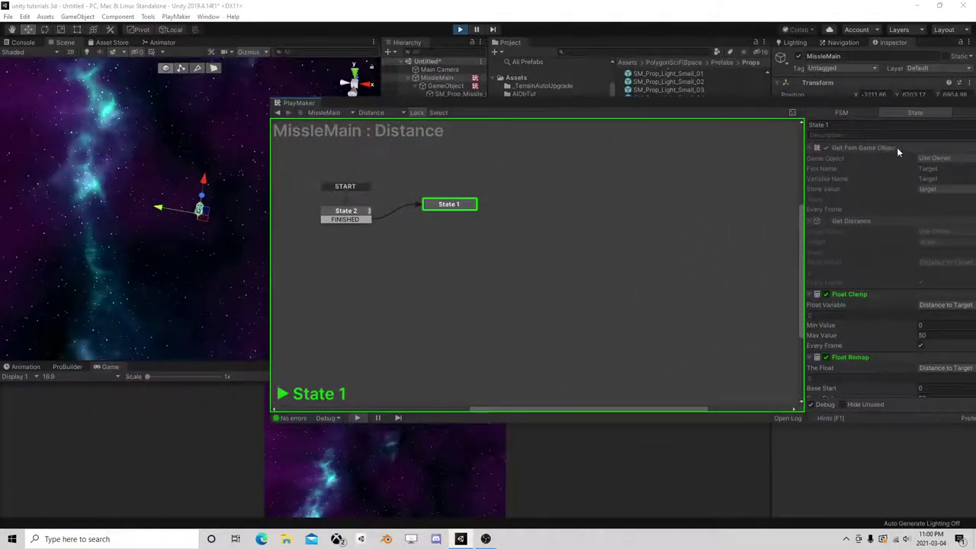
left_click_drag(891, 105, 601, 123)
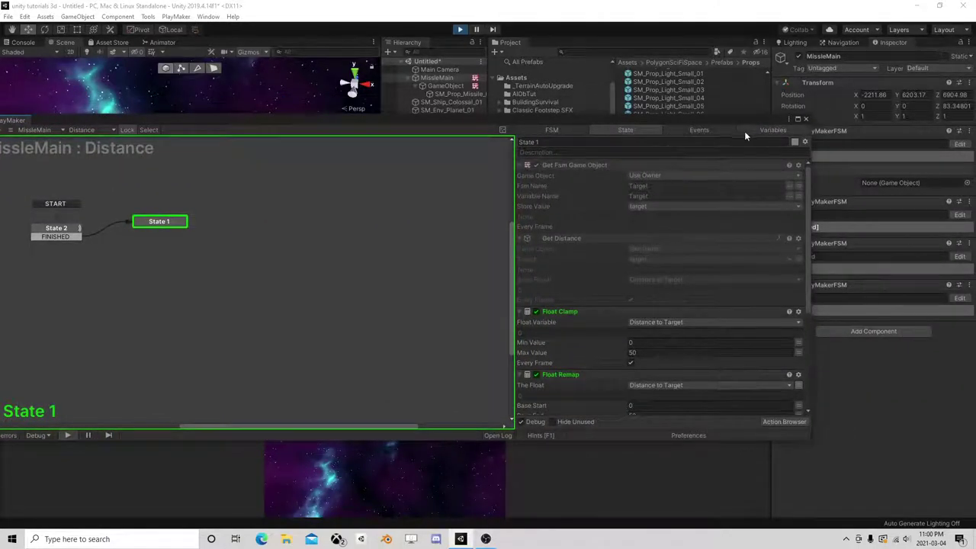
left_click(754, 129)
left_click(569, 165)
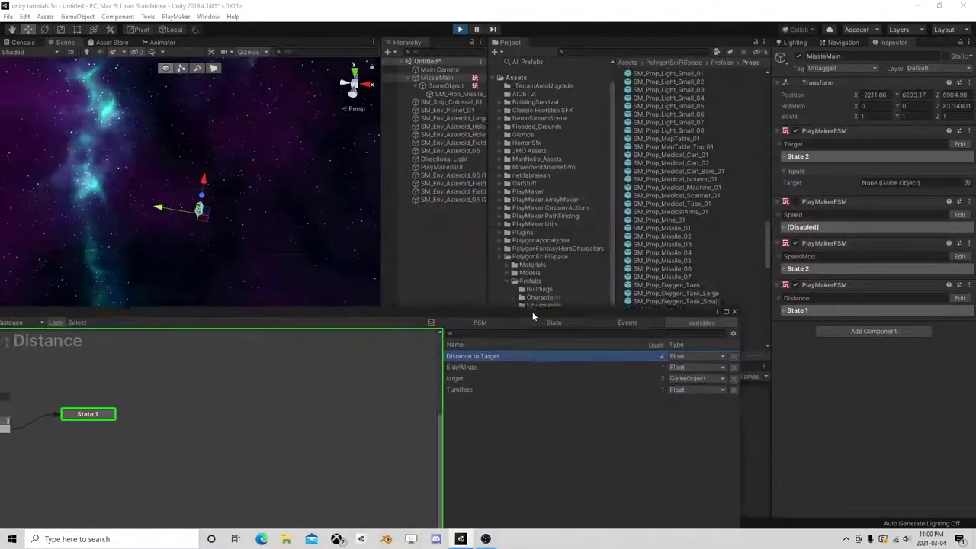
left_click_drag(604, 119, 523, 236)
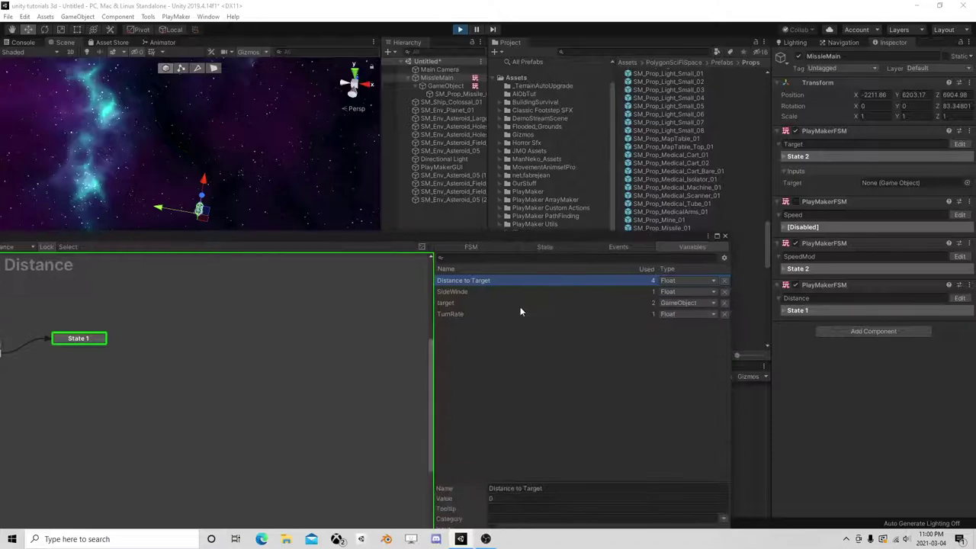
left_click_drag(459, 500, 486, 501)
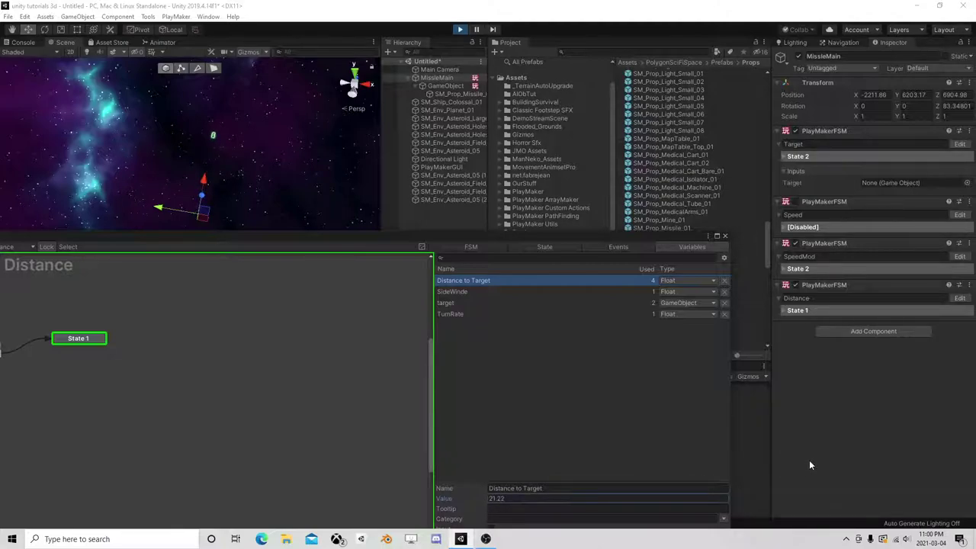
right_click_drag(120, 177, 172, 184)
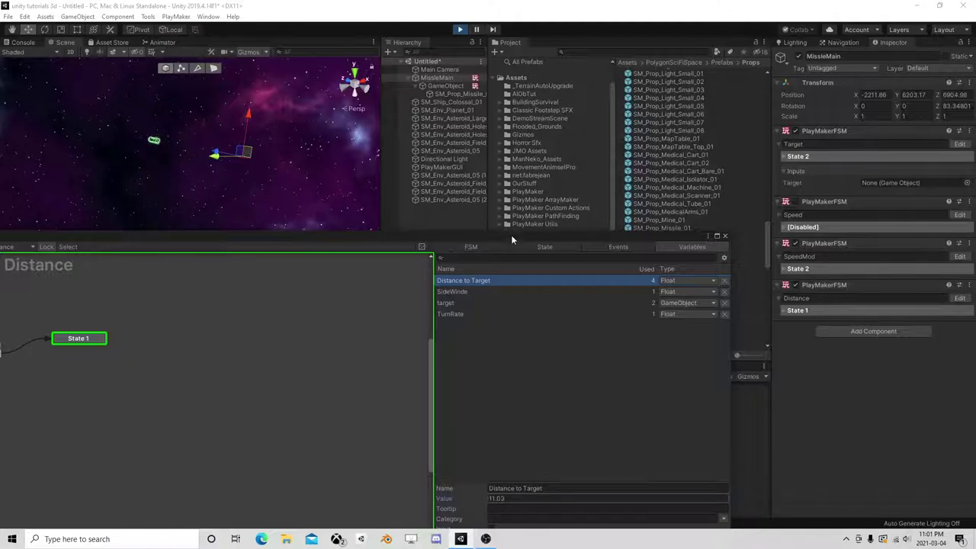
left_click_drag(507, 240, 608, 110)
Review State 2's 0.5 s Wait and State 1's clamp and Float Remap actions, then close PlayMaker
left_click(82, 219)
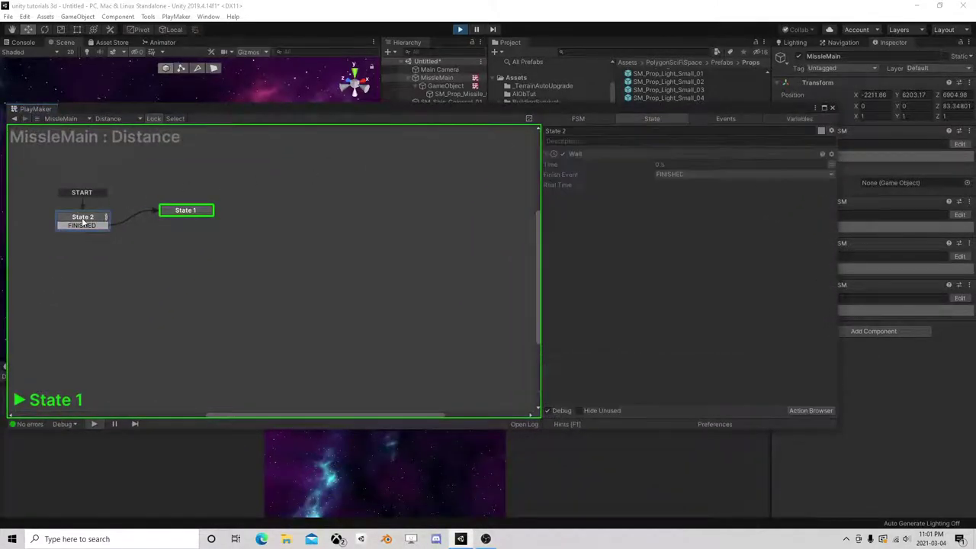
left_click(191, 215)
scroll(703, 258, "down", 2)
scroll(730, 283, "down", 2)
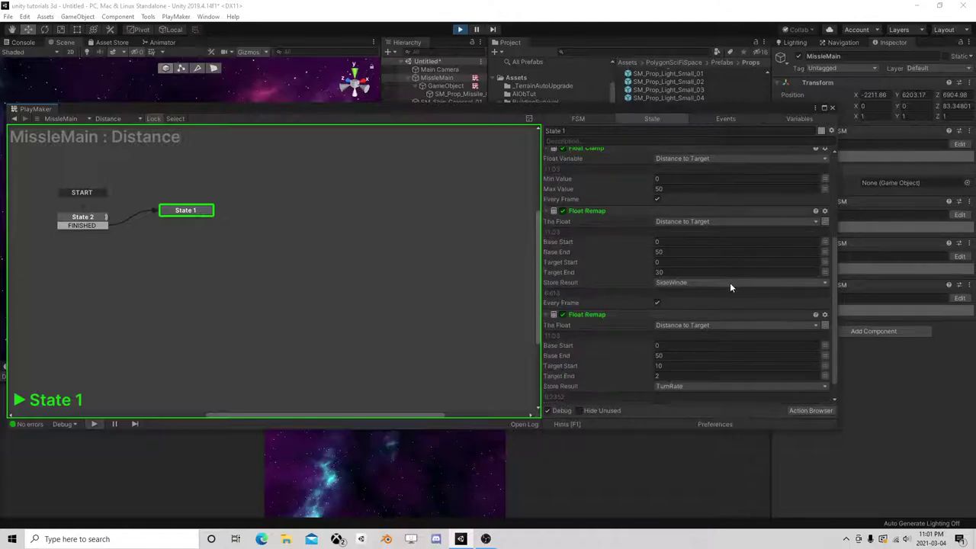
scroll(730, 282, "down", 2)
left_click(831, 108)
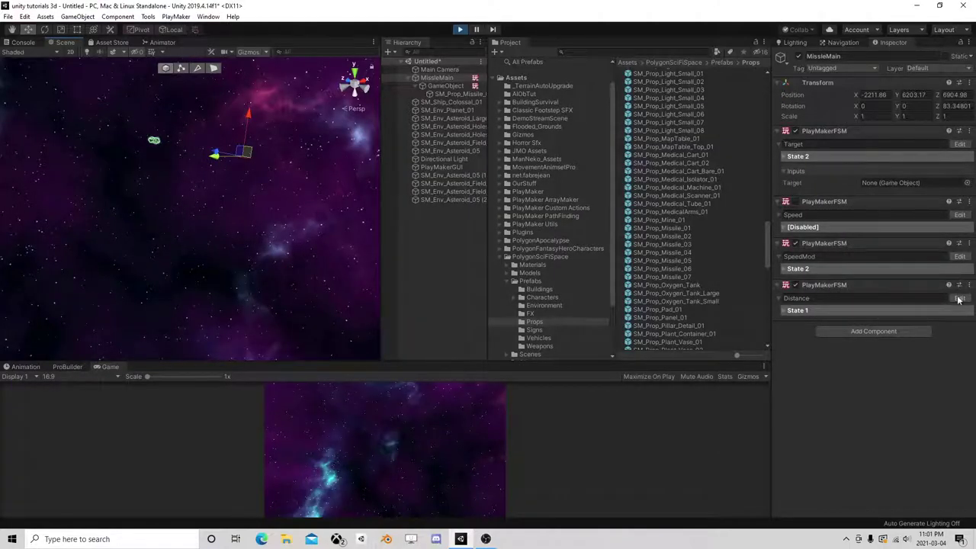
Check GameObject and SM_Prop_Missile_01, then stop play mode
left_click(442, 85)
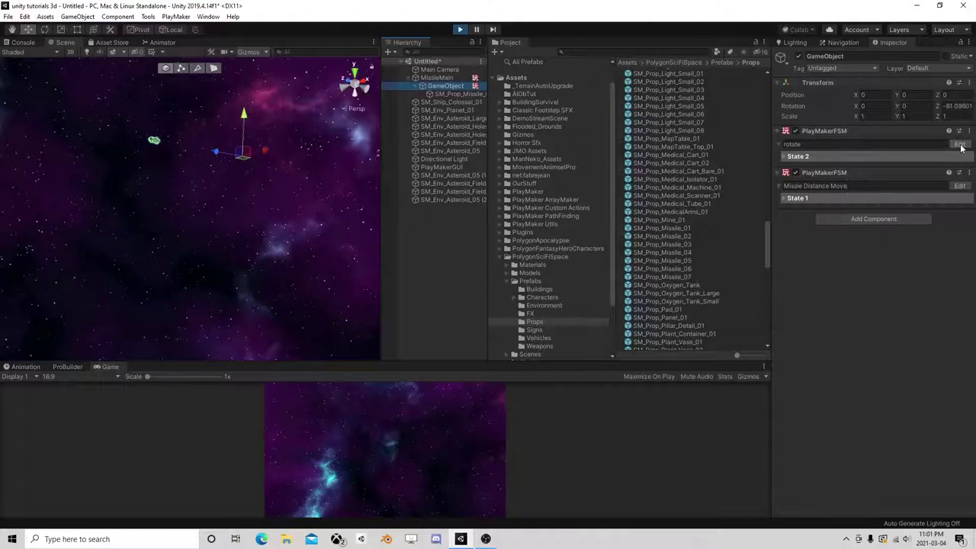
left_click(447, 93)
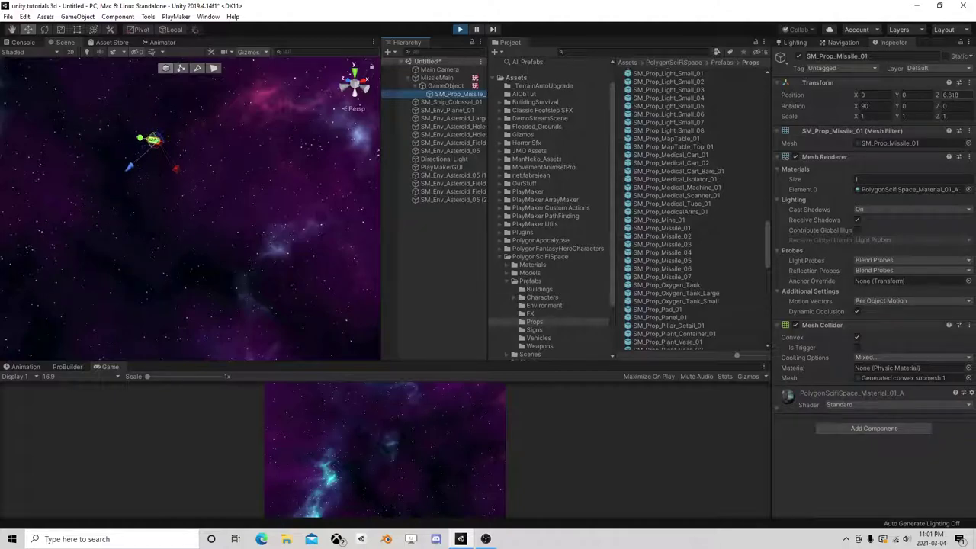
left_click(460, 29)
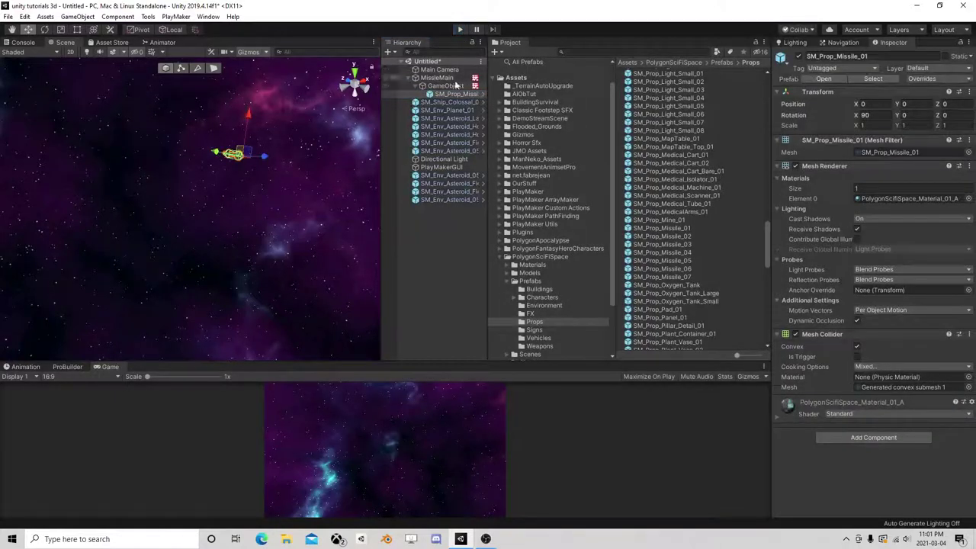
left_click(445, 85)
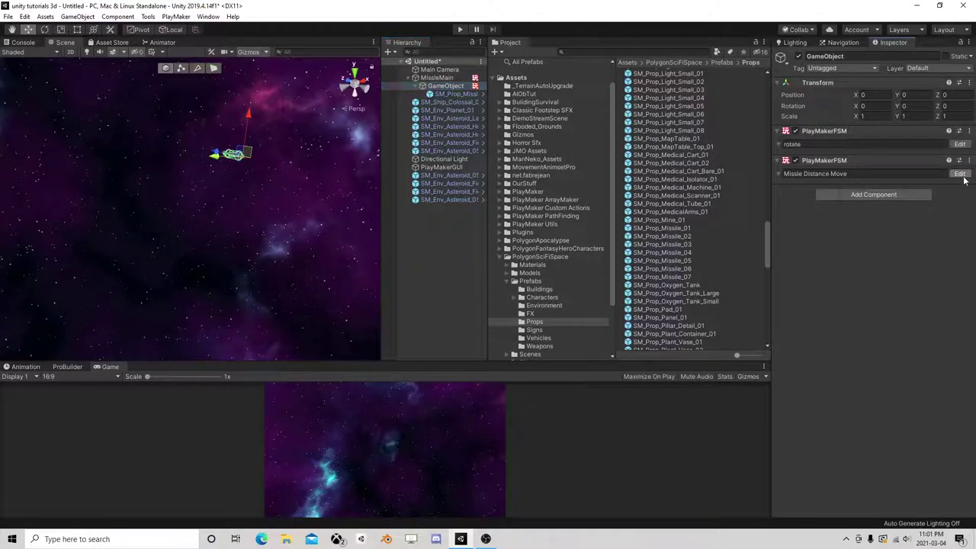
Inspect Missle Distance Move's State 2 and State 3 actions, then start the game again
left_click(959, 174)
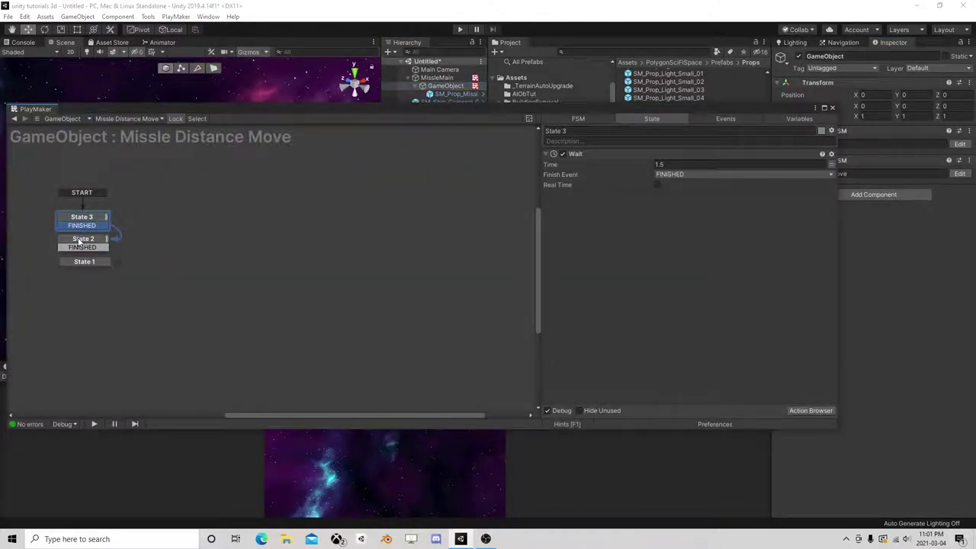
left_click(80, 243)
scroll(684, 311, "down", 3)
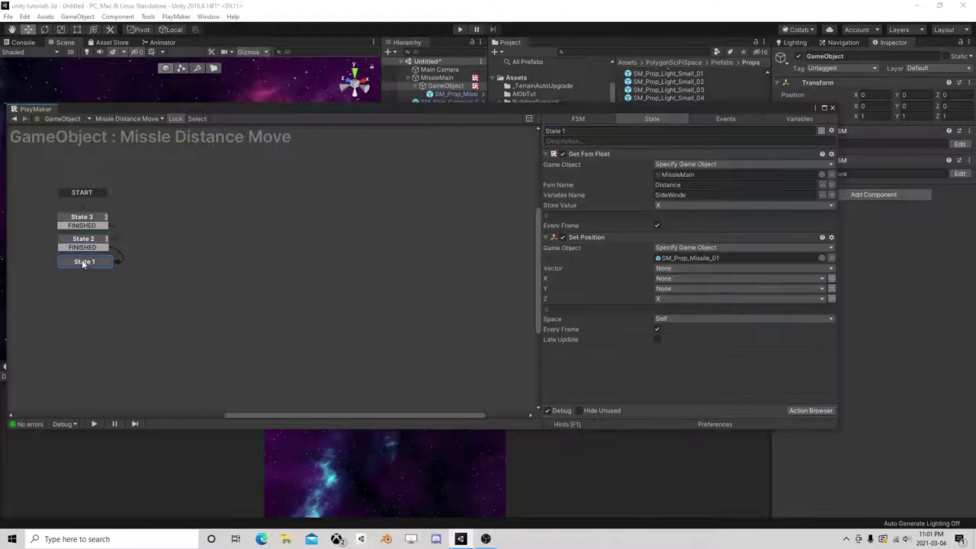
left_click(91, 222)
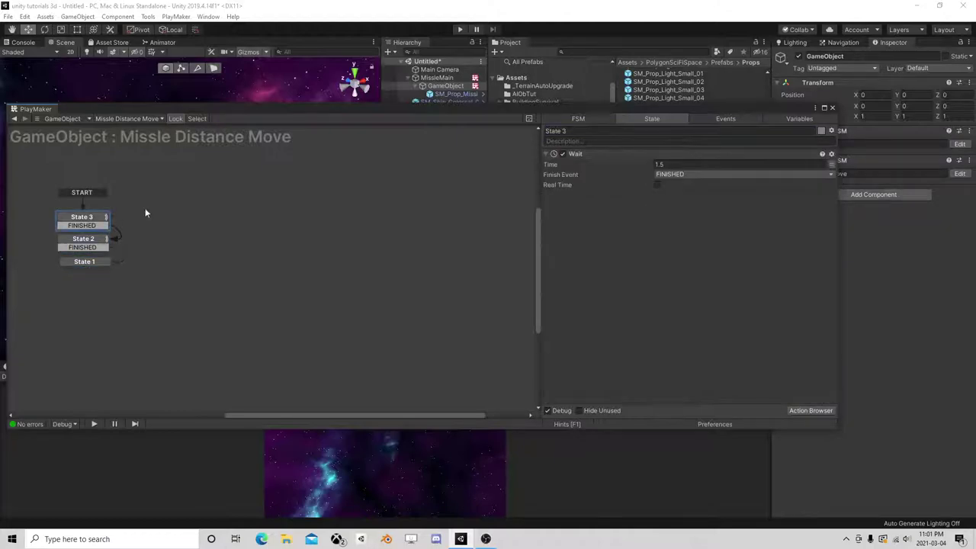
left_click(77, 242)
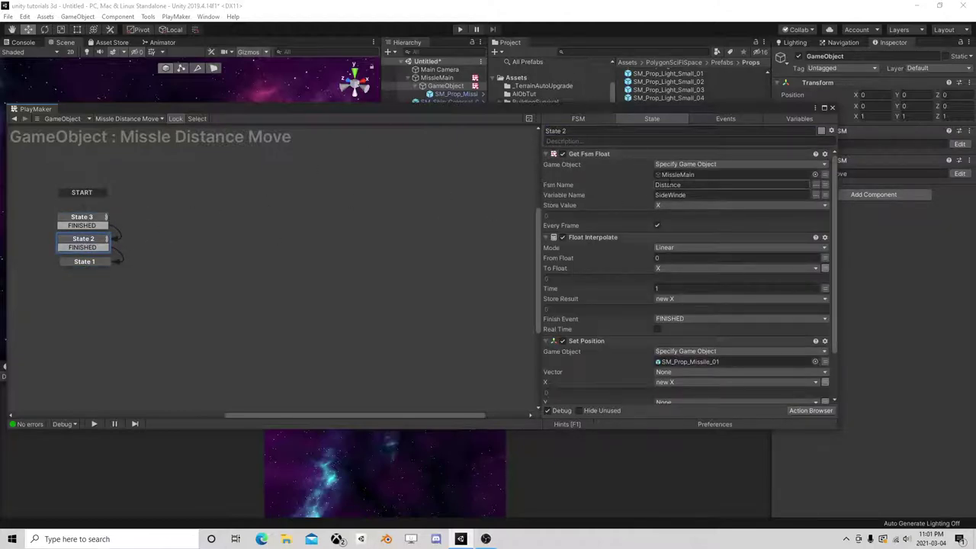
mouse_move(687, 110)
left_mouse_down()
mouse_move(711, 163)
mouse_move(693, 182)
left_mouse_up()
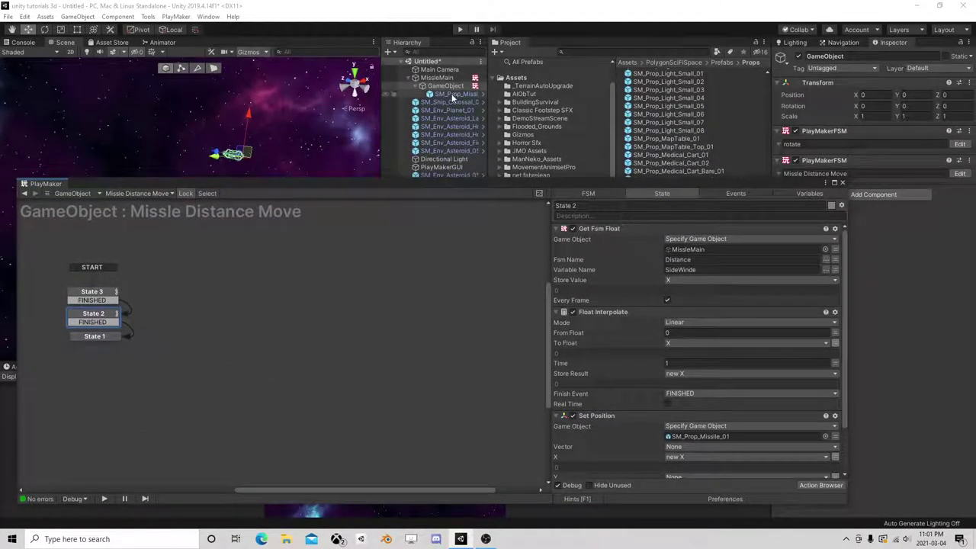
left_click(460, 29)
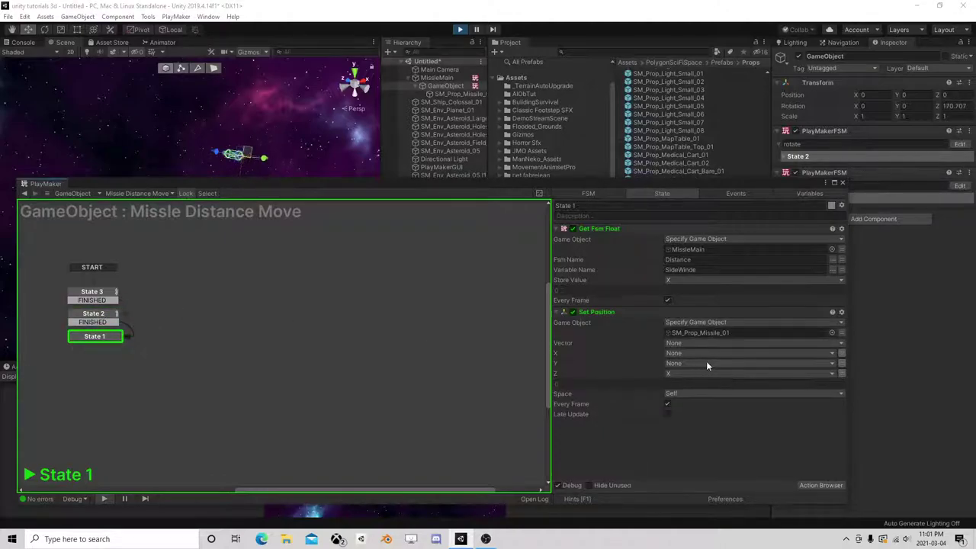
Disable MissleMain's Target PlayMakerFSM
left_click(437, 77)
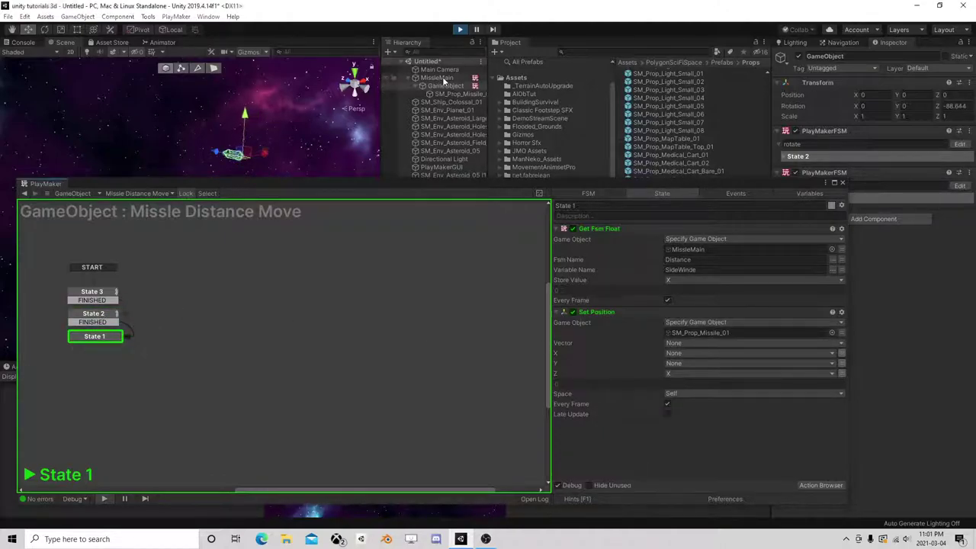
left_click_drag(814, 186, 720, 169)
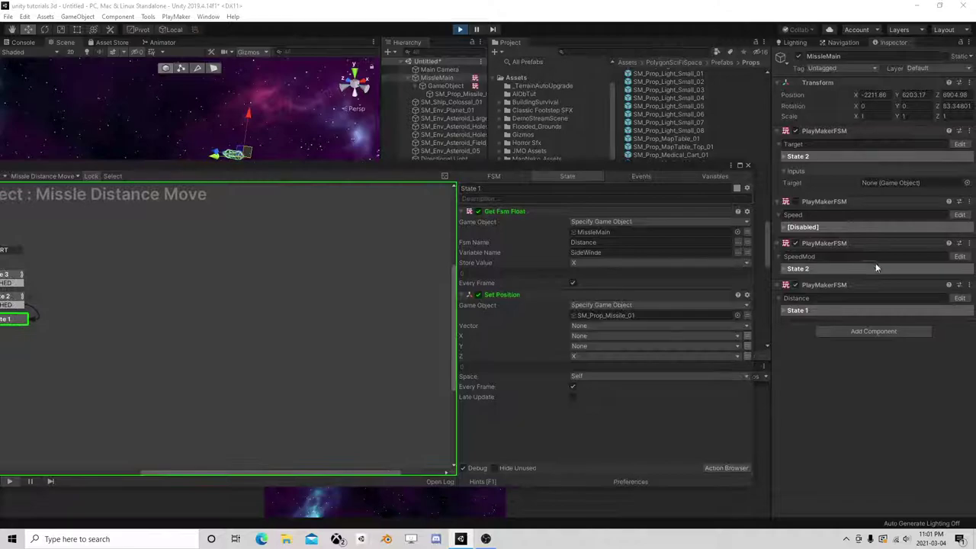
left_click(795, 131)
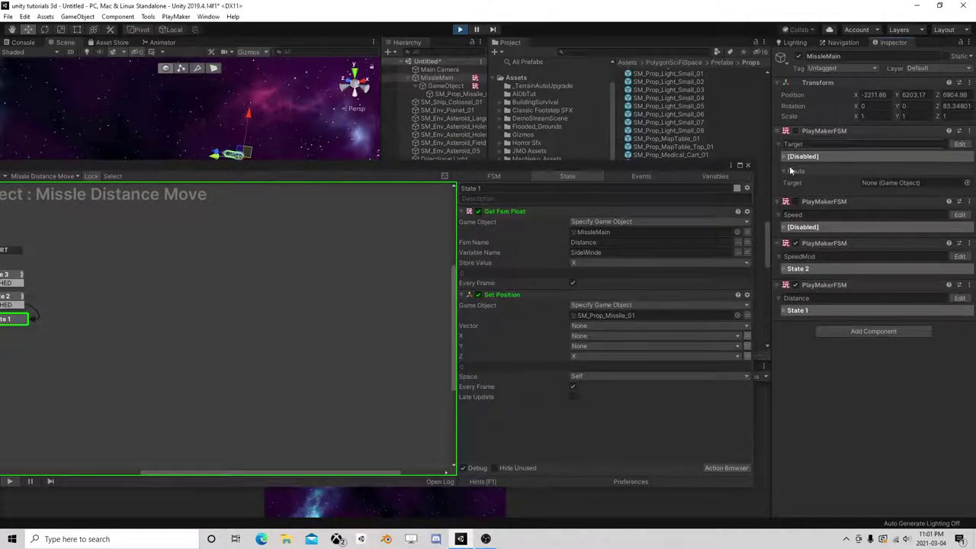
Mark the Distance FSM's Distance to Target variable as an Inspector input
left_click(965, 299)
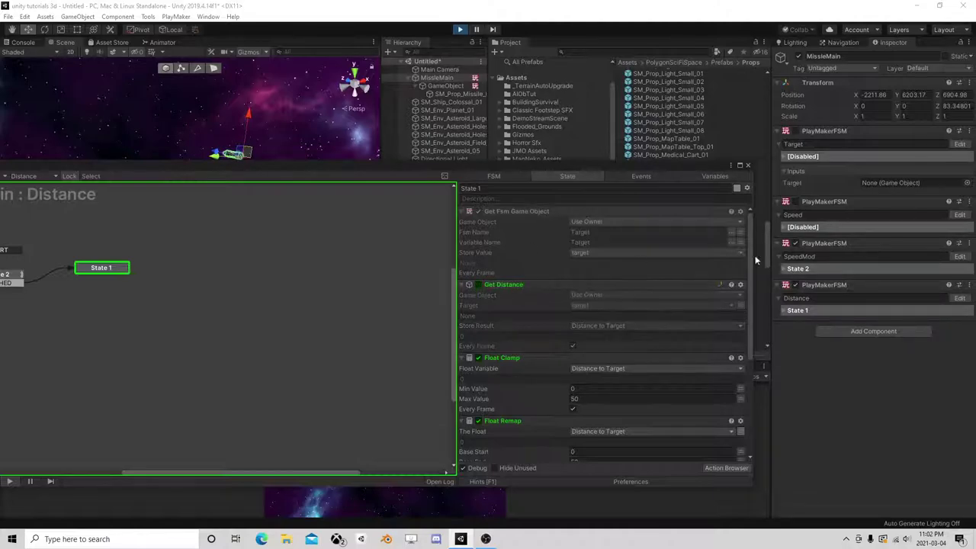
left_click(641, 176)
left_click(714, 176)
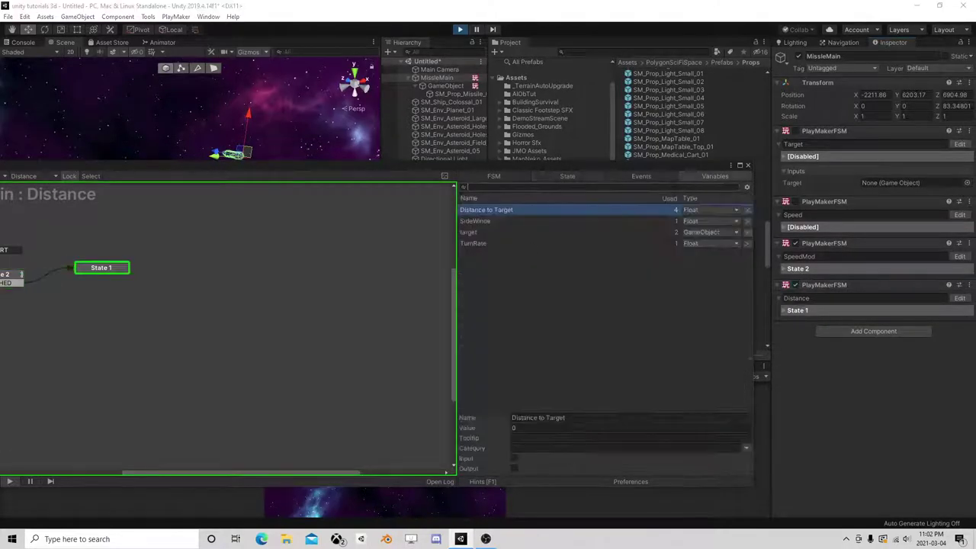
left_click(514, 459)
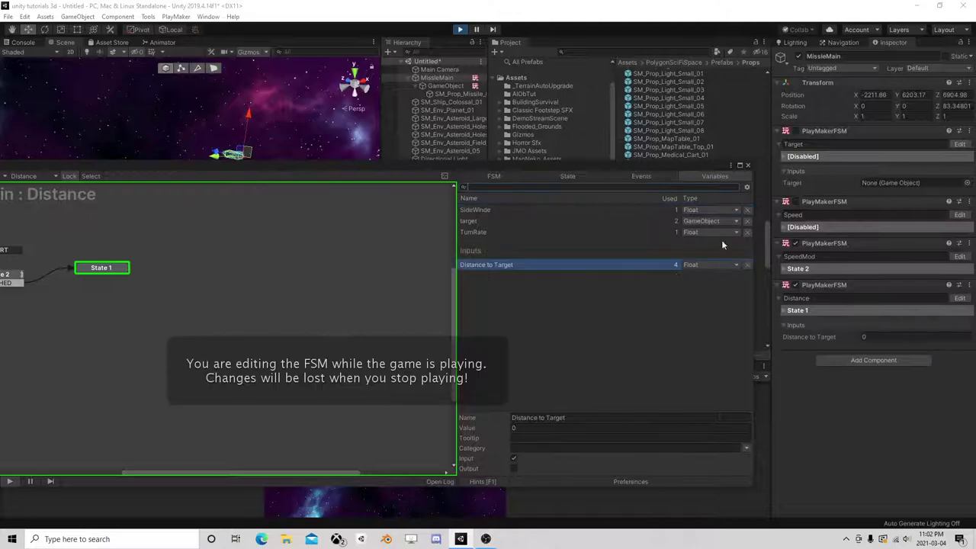
left_click(748, 167)
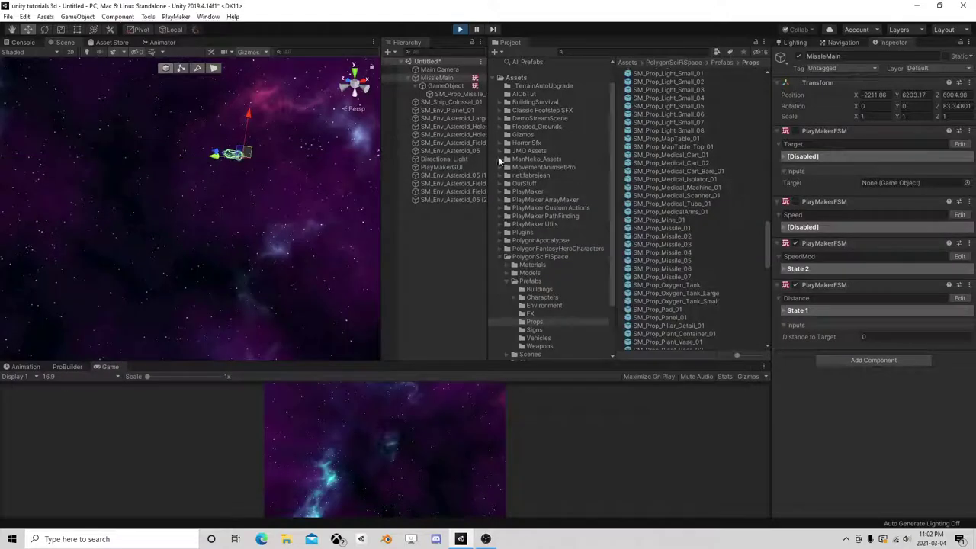
Raise MissleMain's Distance to Target above 0 and check how the missile moves
left_click(451, 84)
left_click(441, 94)
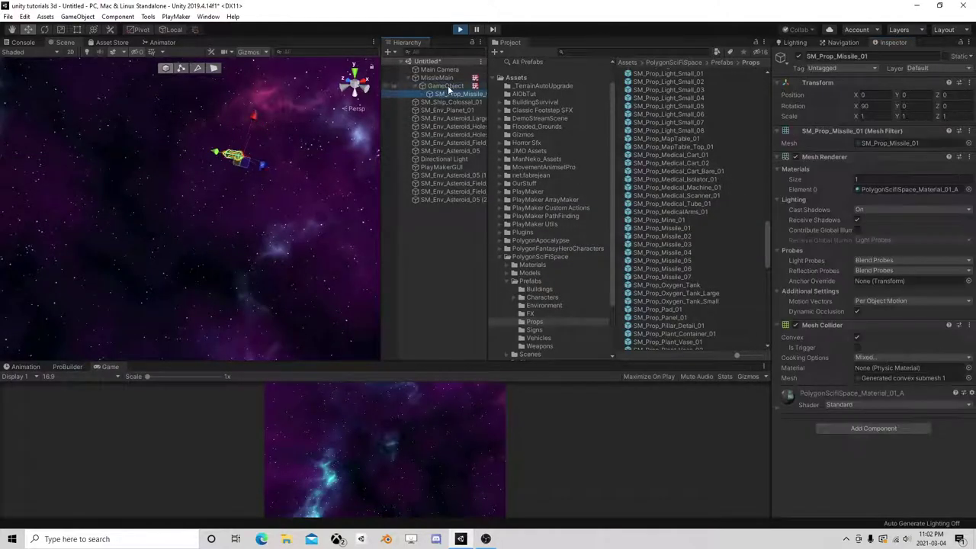
left_click(449, 77)
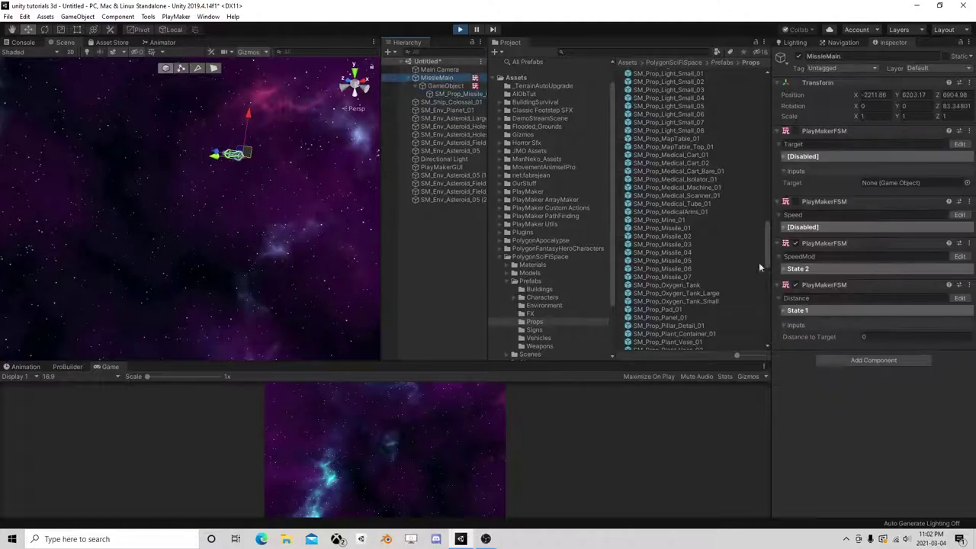
left_click_drag(844, 337, 849, 338)
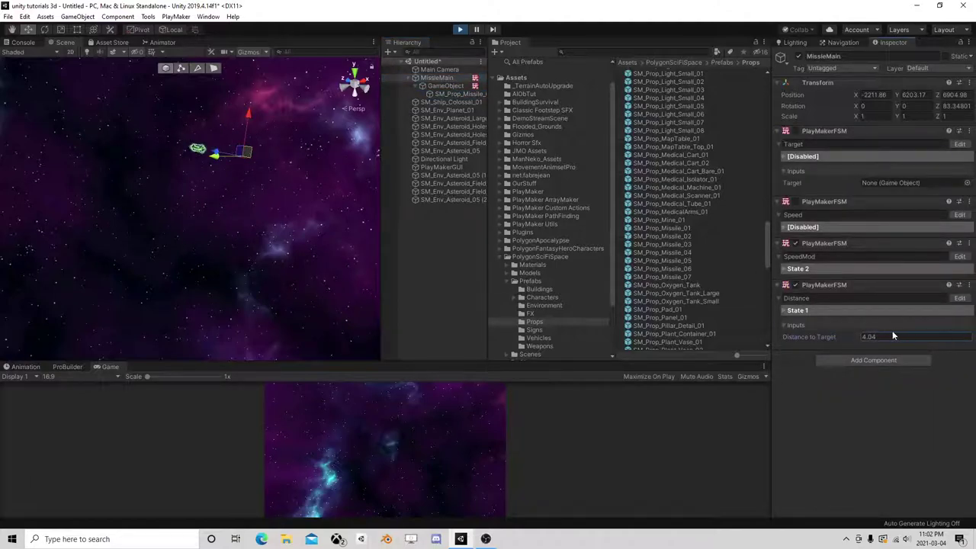
left_click(448, 93)
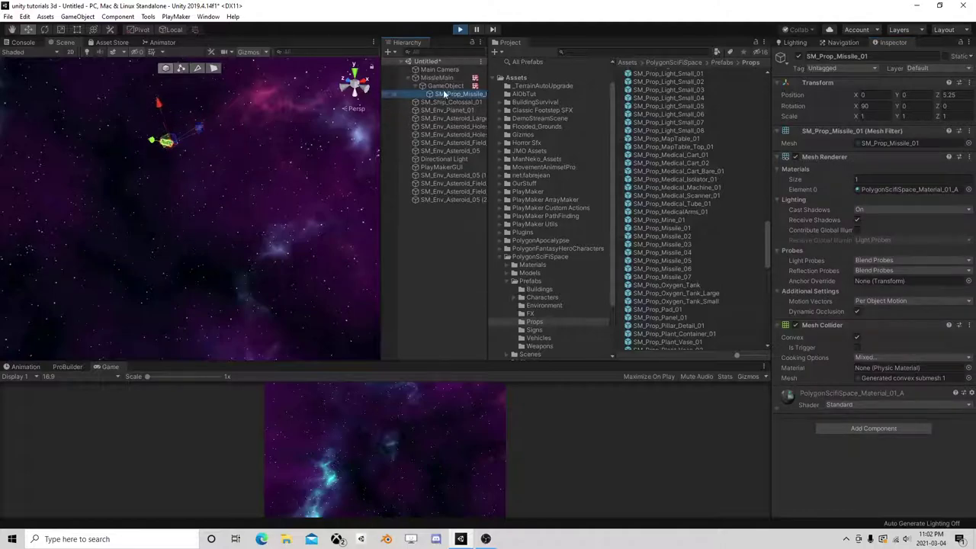
left_click(446, 87)
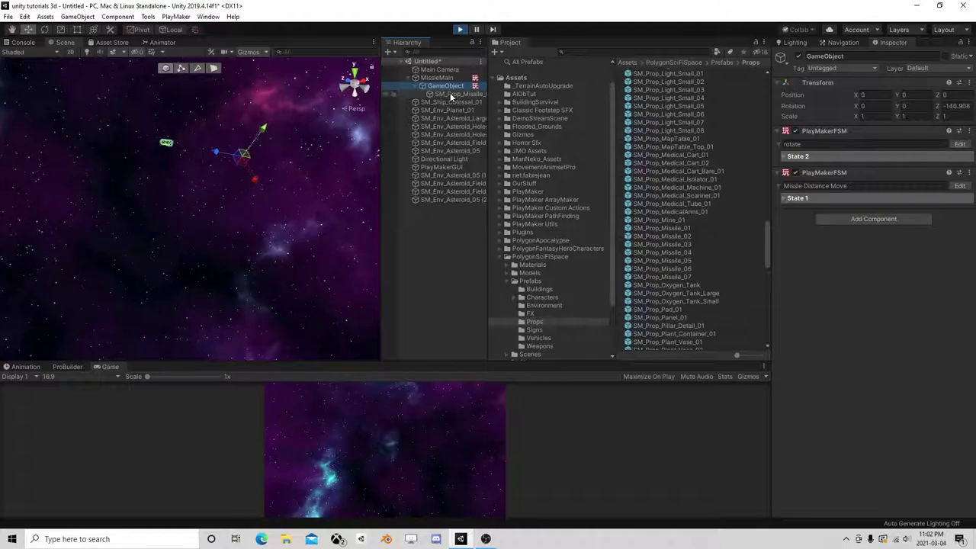
left_click(450, 92)
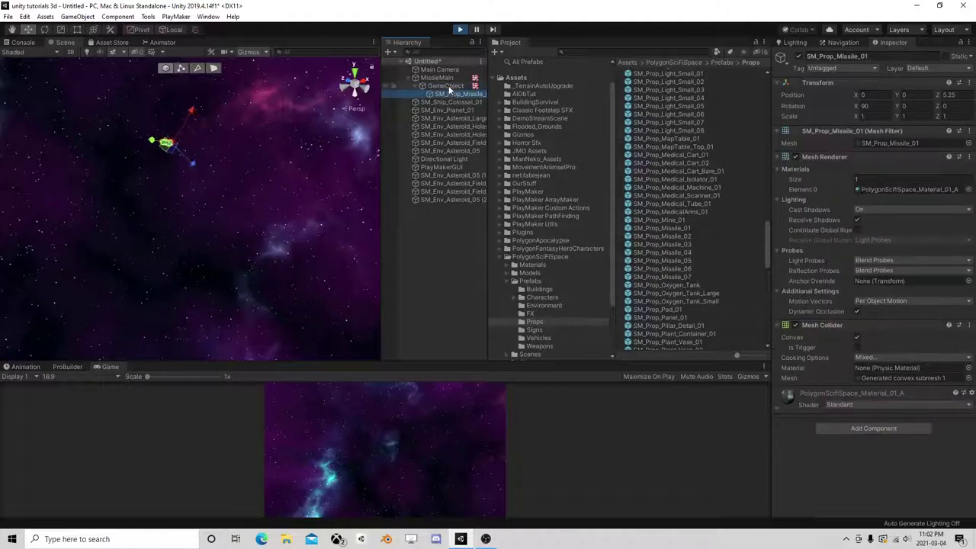
left_click(445, 85)
In Missle Distance Move State 1, drive Set Position X from variable X and set Z to None
left_click(959, 144)
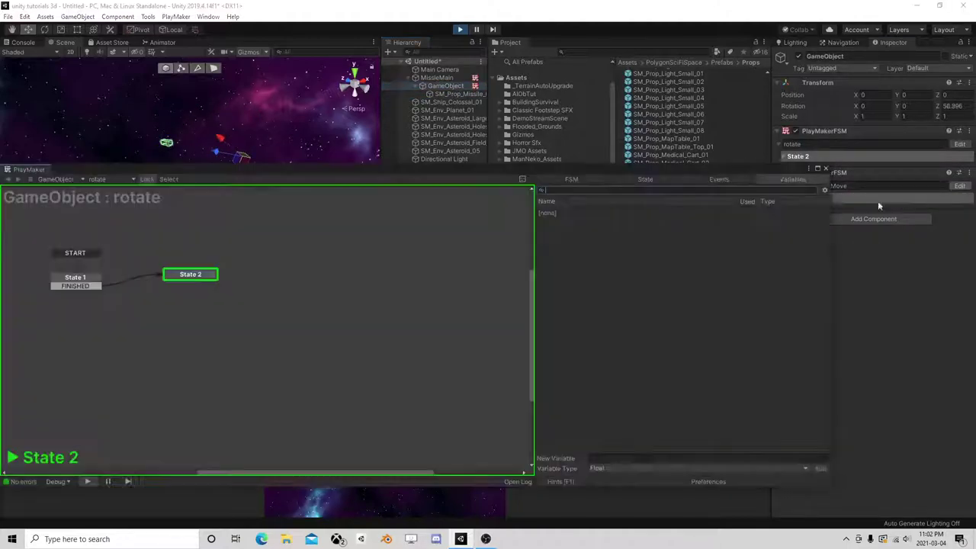
left_click(878, 201)
left_click(77, 323)
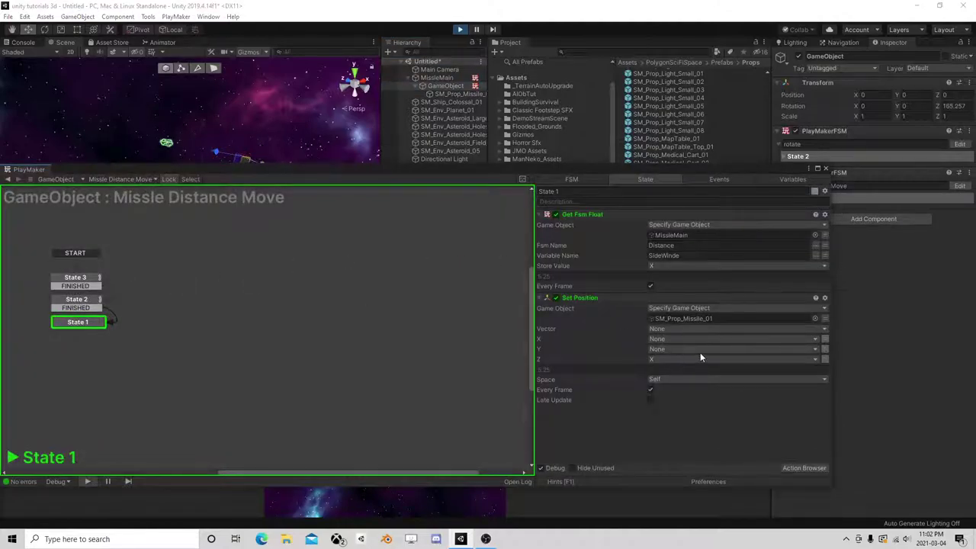
left_click(667, 337)
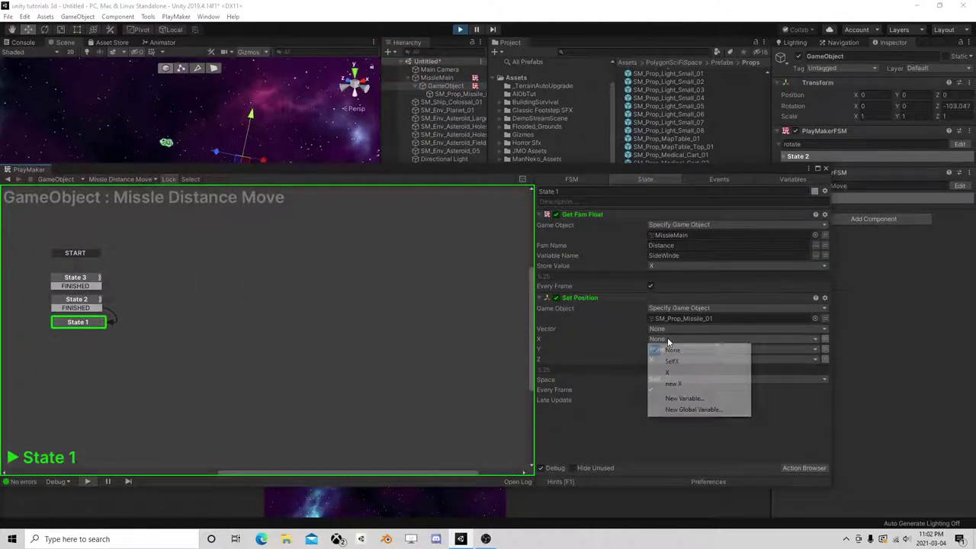
left_click(674, 373)
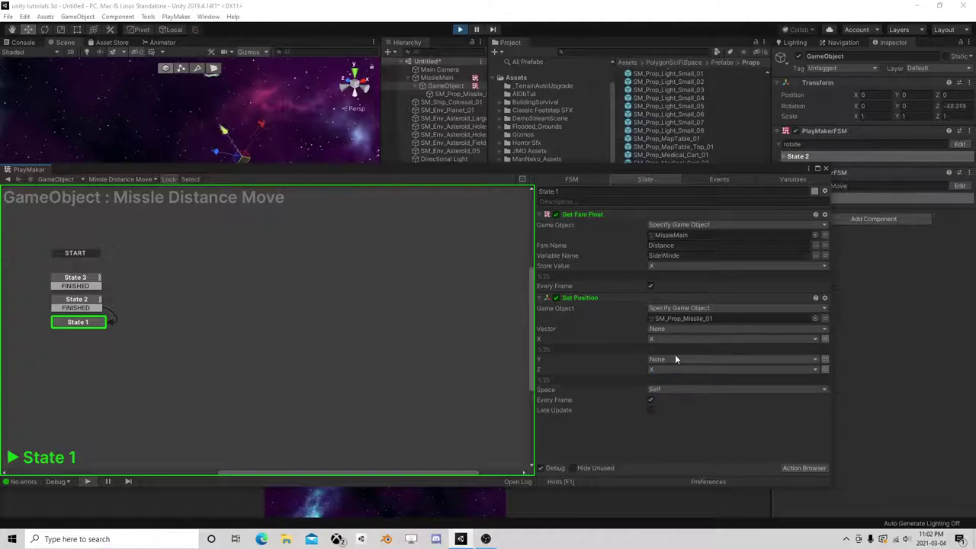
left_click(675, 369)
left_click(672, 381)
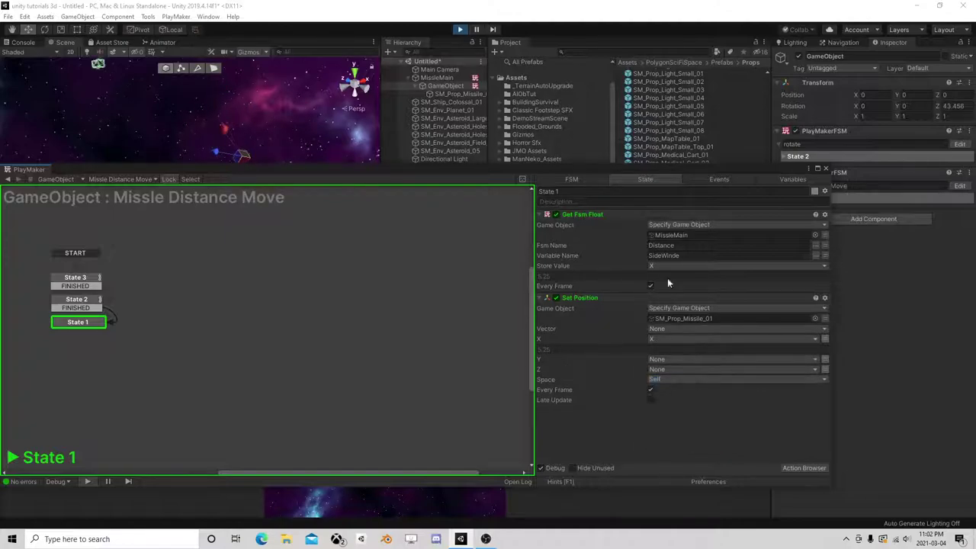
Close PlayMaker, watch the missile move in the Scene view, then stop play
left_click(825, 168)
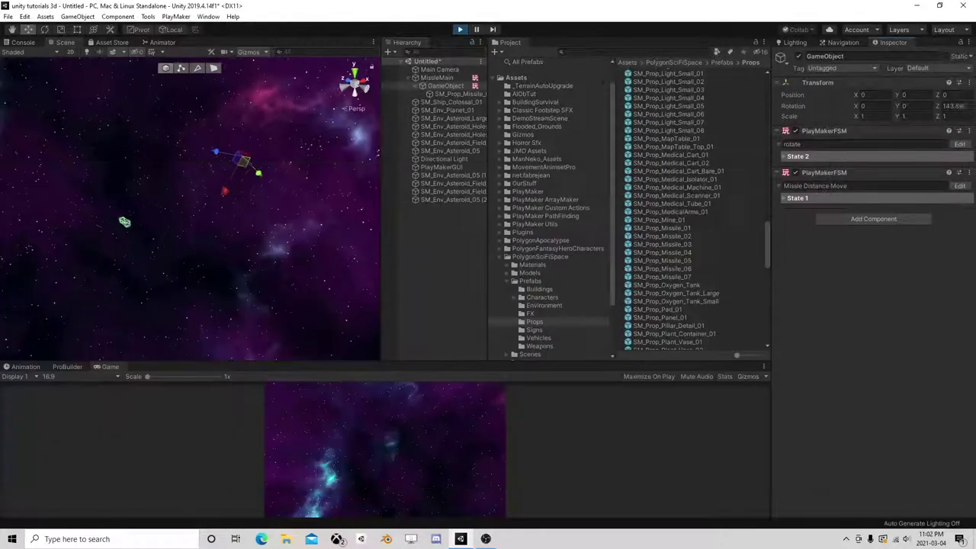
left_click(460, 95)
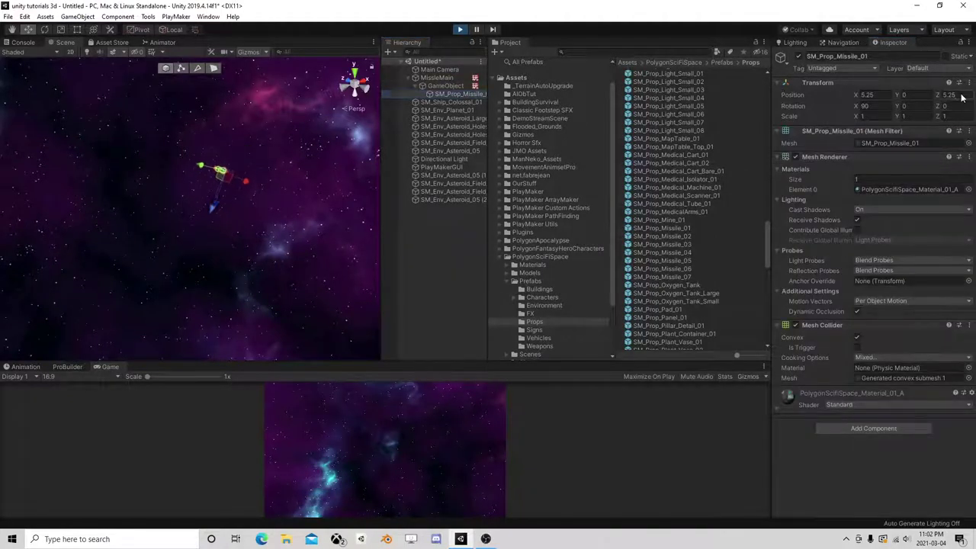
mouse_move(343, 211)
right_mouse_down()
mouse_move(284, 228)
mouse_move(303, 188)
right_mouse_up()
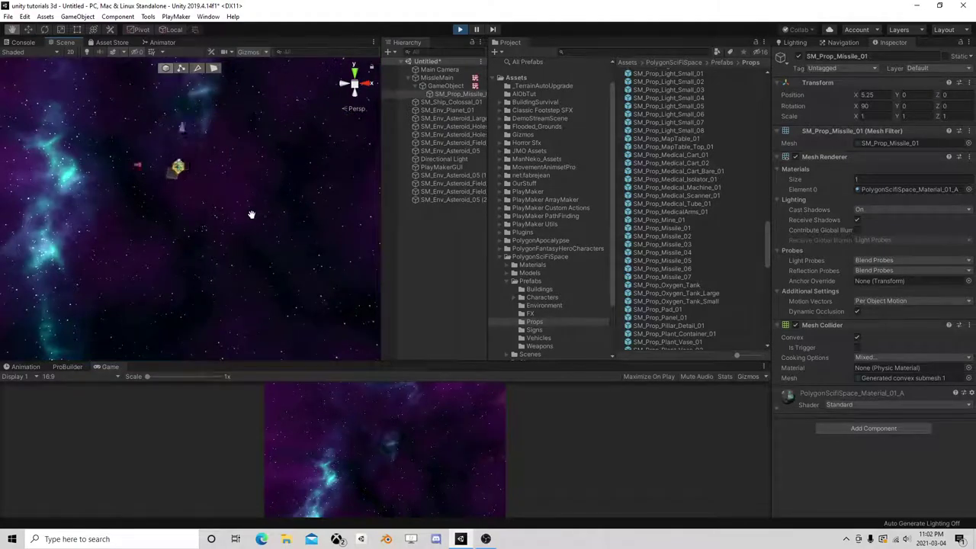
left_click(459, 30)
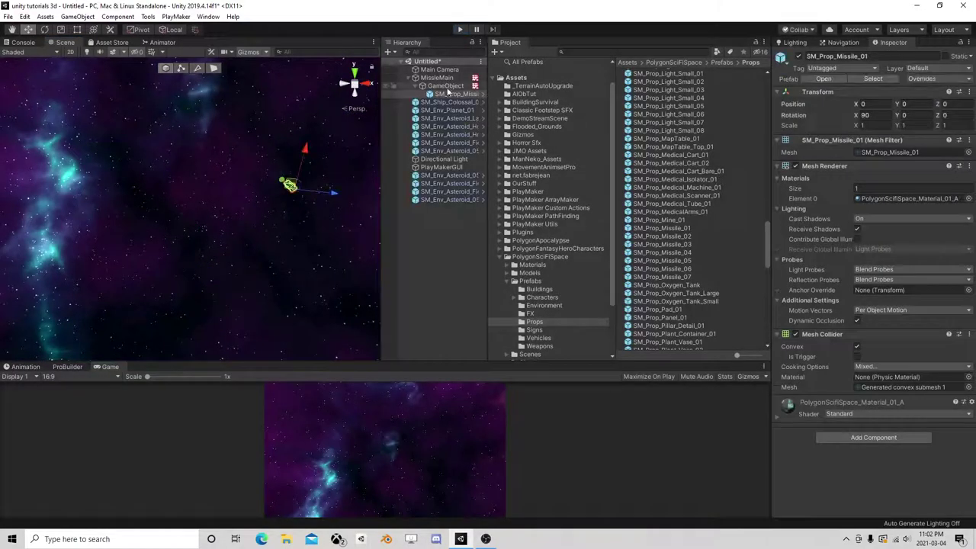
Reopen Missle Distance Move and review State 2's Float Interpolate and Set Position actions
left_click(446, 86)
left_click(960, 174)
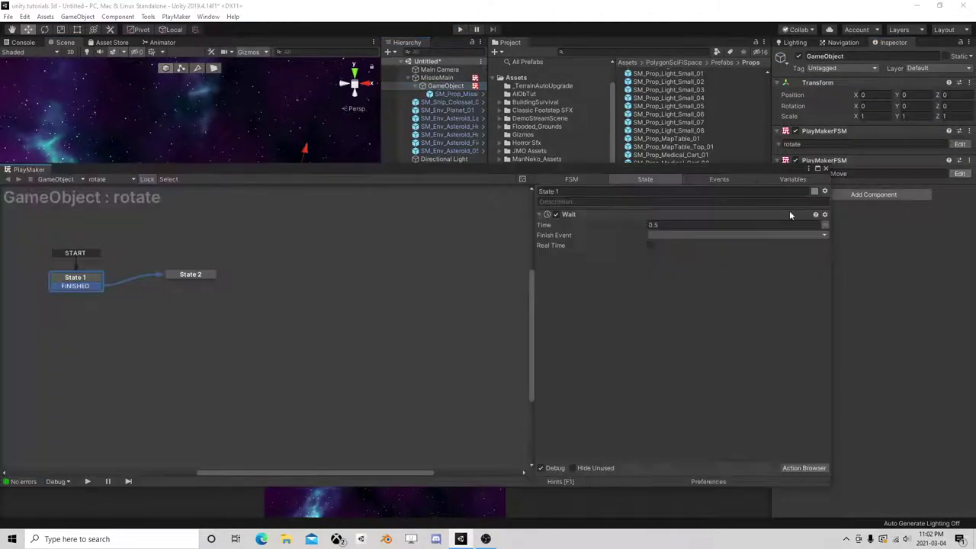
left_click(84, 301)
scroll(647, 330, "down", 2)
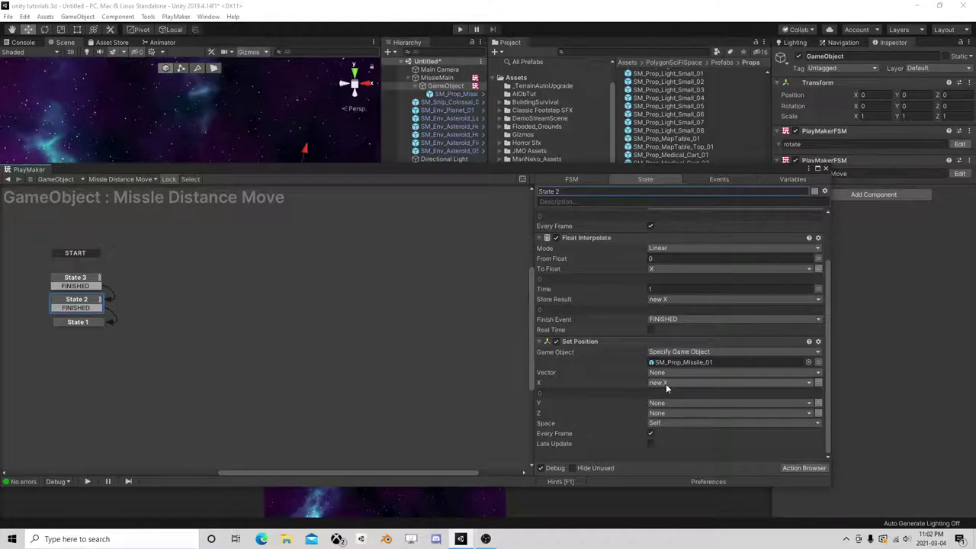
In State 1's Set Position action, take X from the X variable and set Z to None
left_click(85, 323)
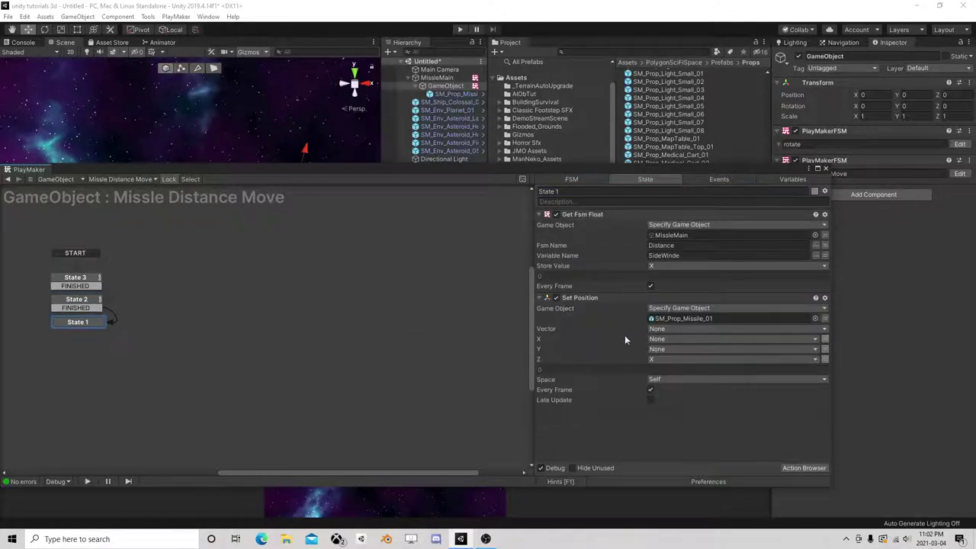
left_click(657, 359)
left_click(825, 361)
left_click(658, 341)
left_click(725, 371)
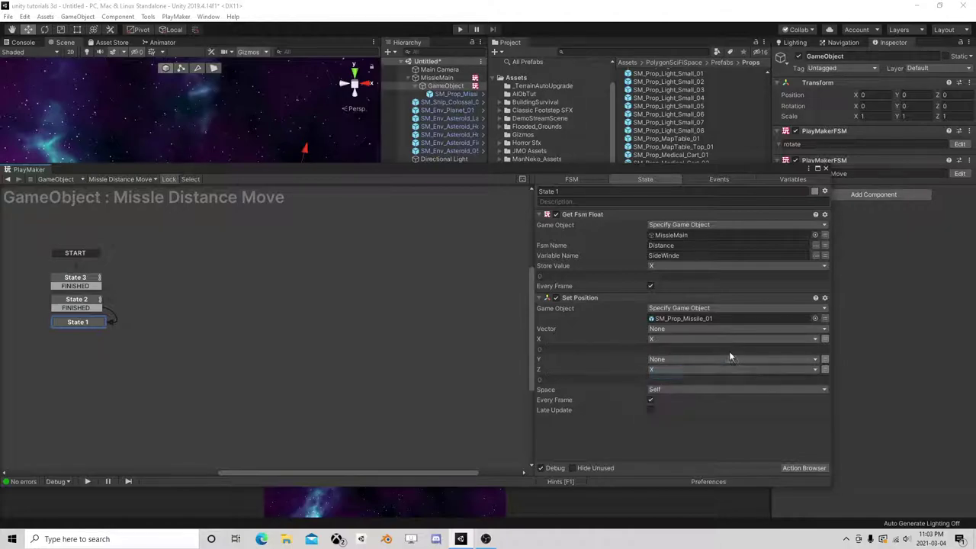
left_click(825, 369)
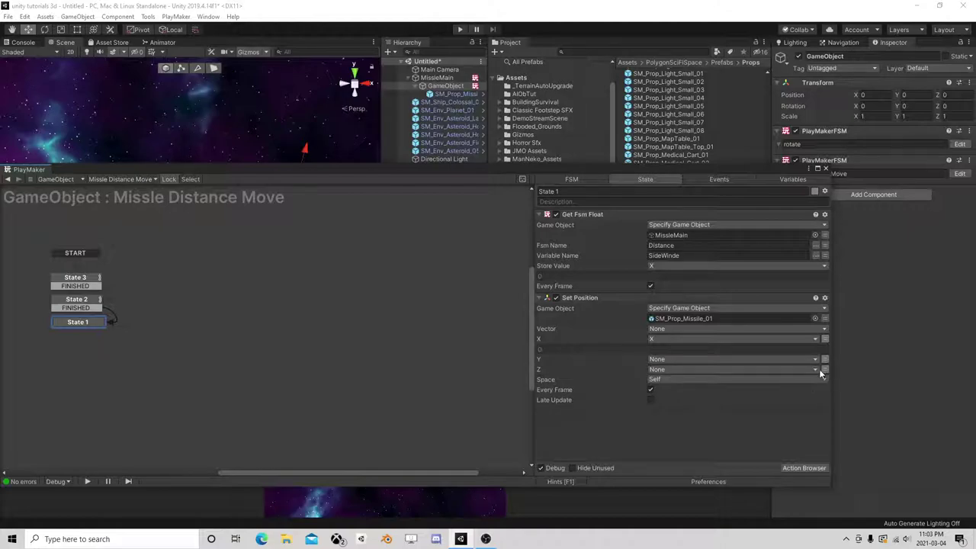
Review State 2's actions and start Play mode to test the missile
left_click(86, 303)
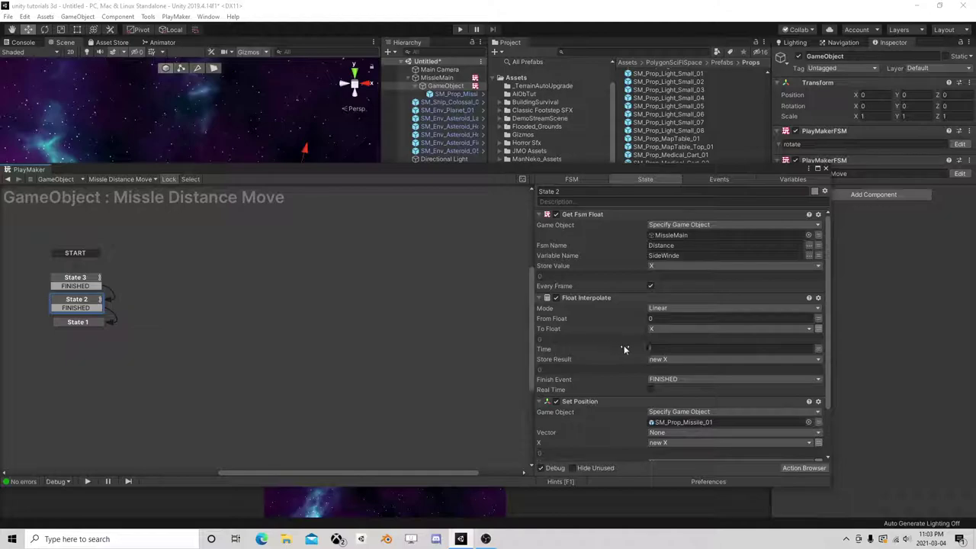
scroll(624, 348, "down", 3)
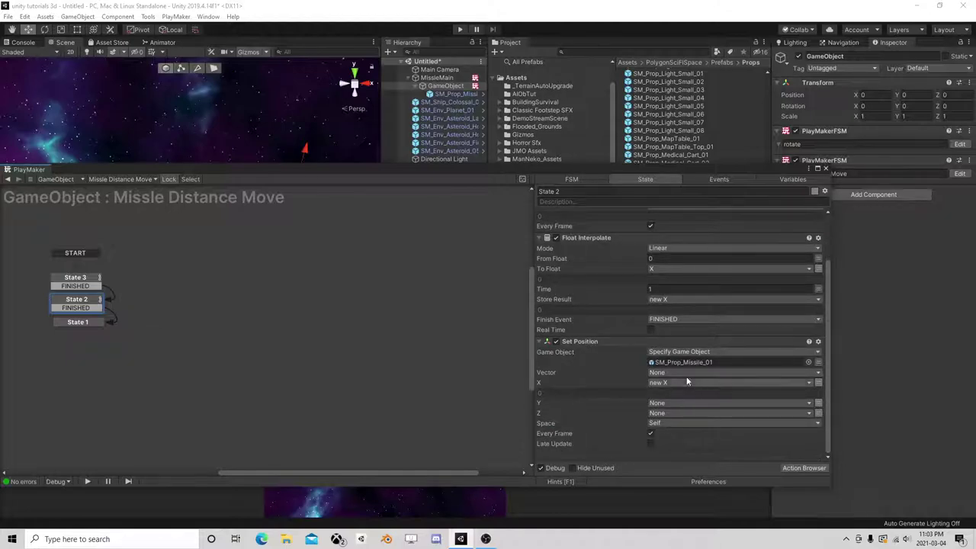
left_click(460, 29)
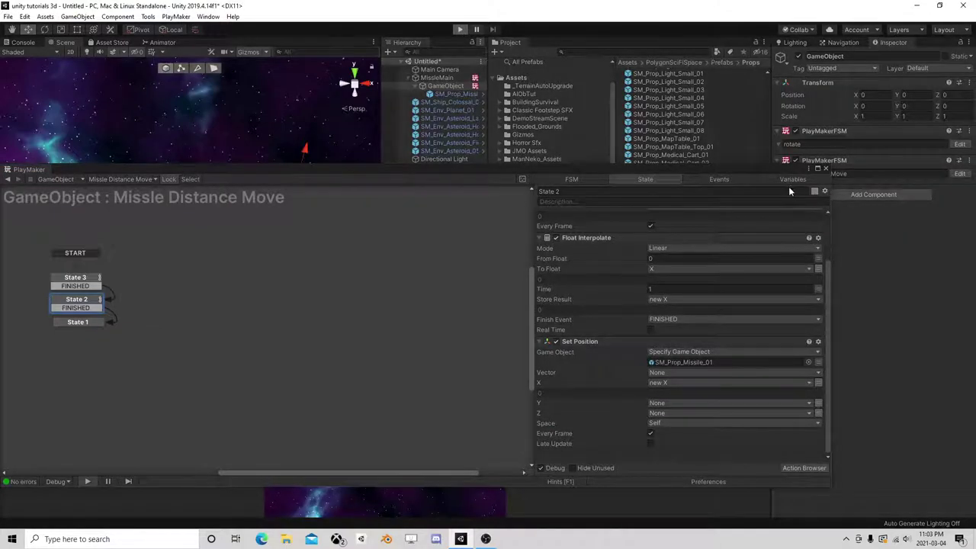
Inspect MissleMain's Distance FSM variables and disable State 1's Get Distance action
left_click(825, 169)
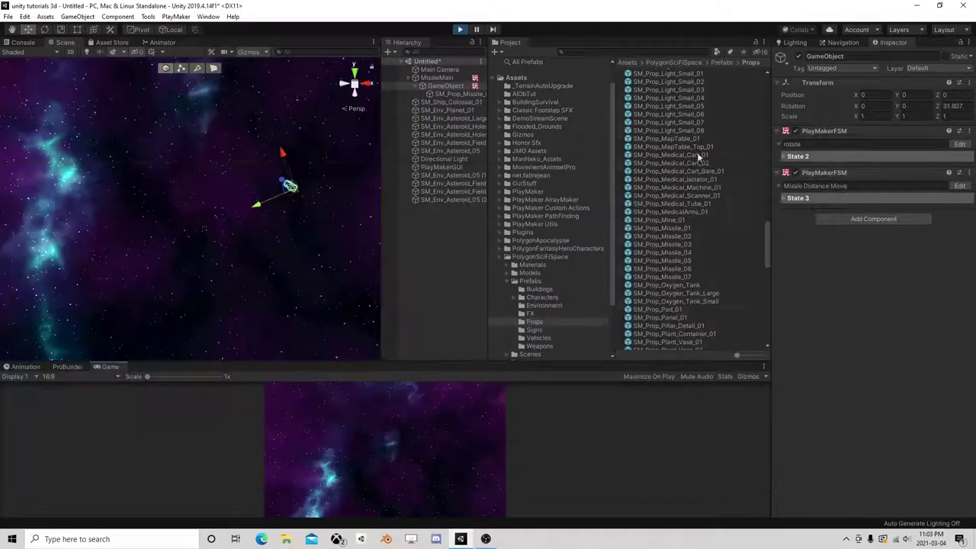
left_click(443, 78)
left_click(960, 299)
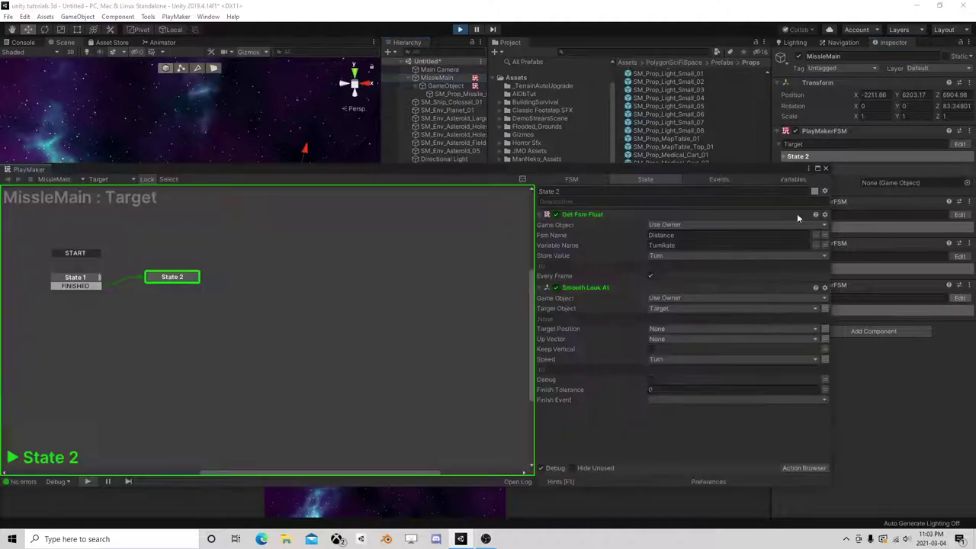
left_click(791, 180)
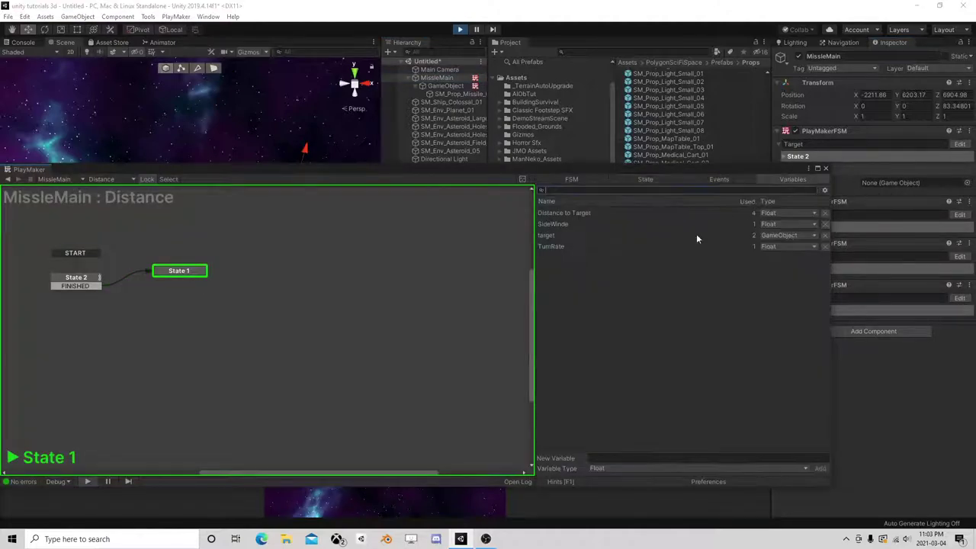
left_click(587, 218)
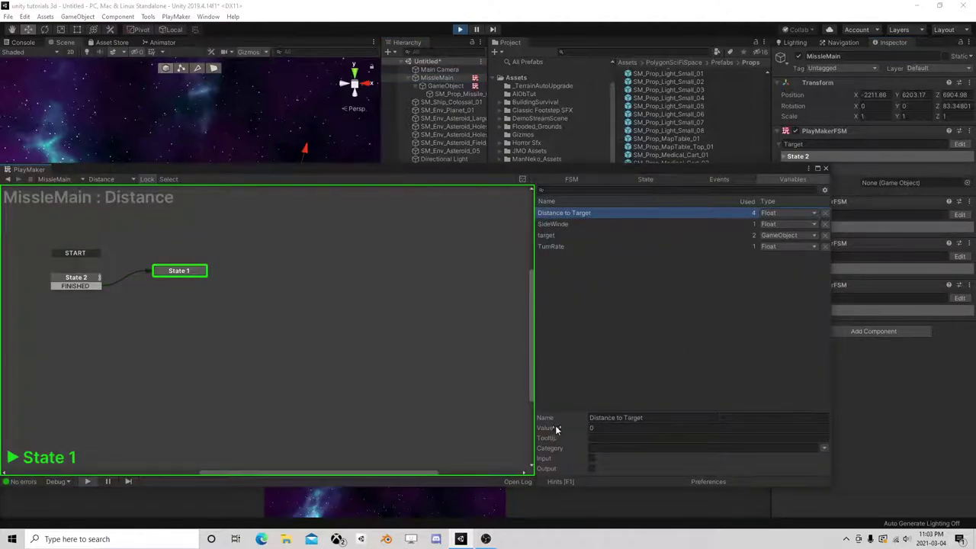
left_click(81, 273)
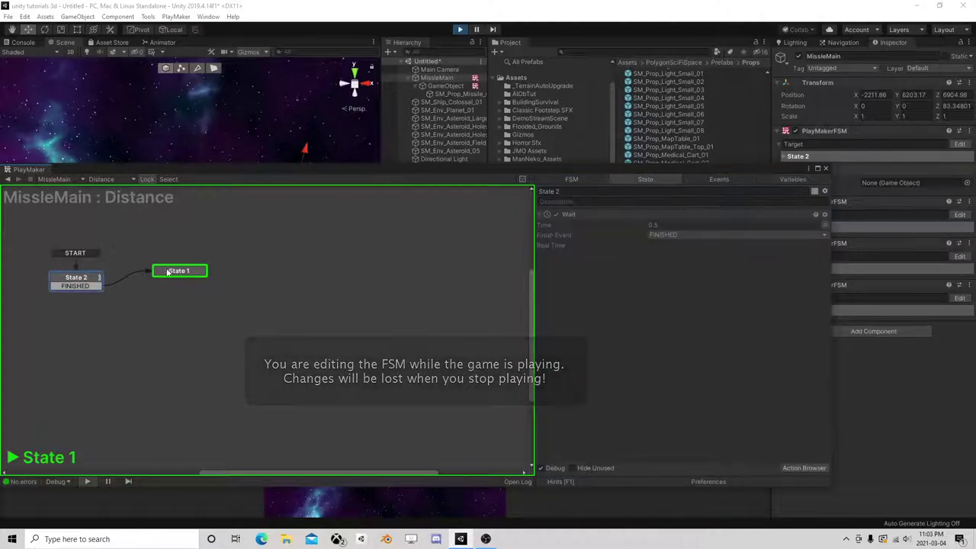
left_click(168, 273)
left_click(556, 288)
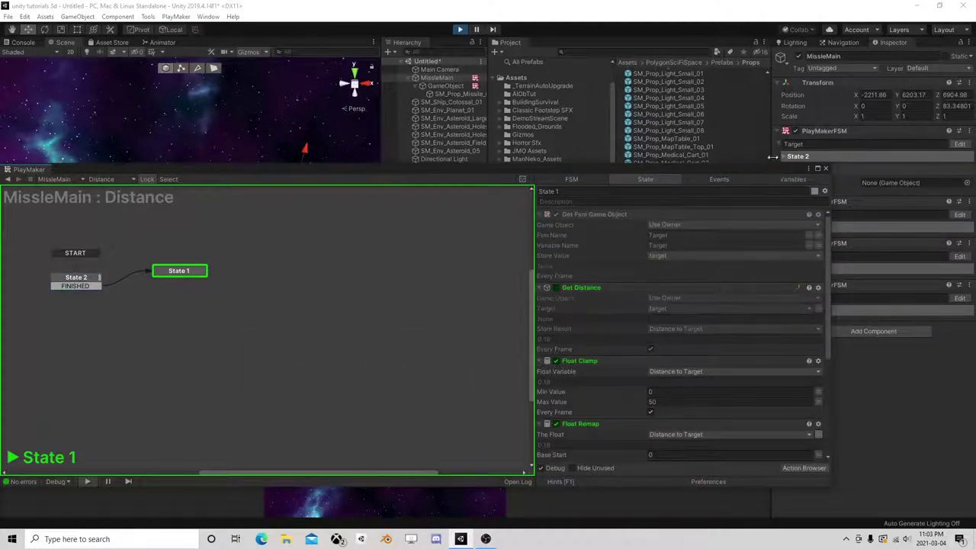
Mark the Distance to Target variable as an FSM Input
left_click_drag(772, 171, 690, 163)
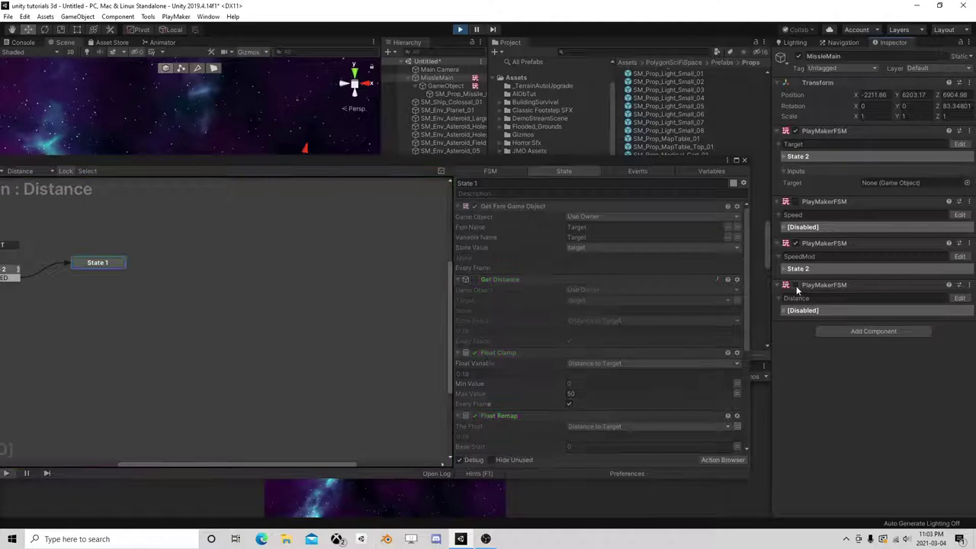
left_click(691, 173)
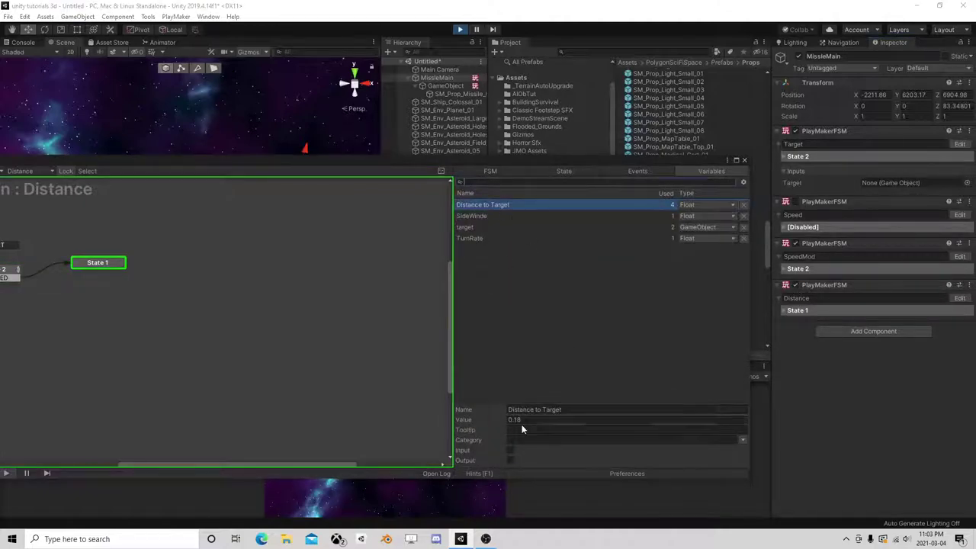
left_click(510, 450)
left_click(744, 161)
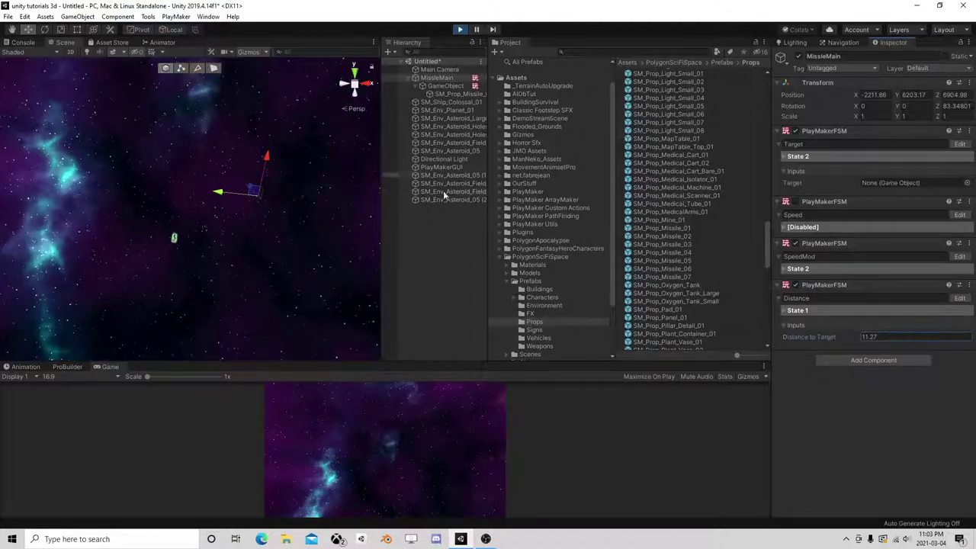
Enable MissleMain's Speed FSM, then stop the play test
right_click_drag(325, 205, 303, 208)
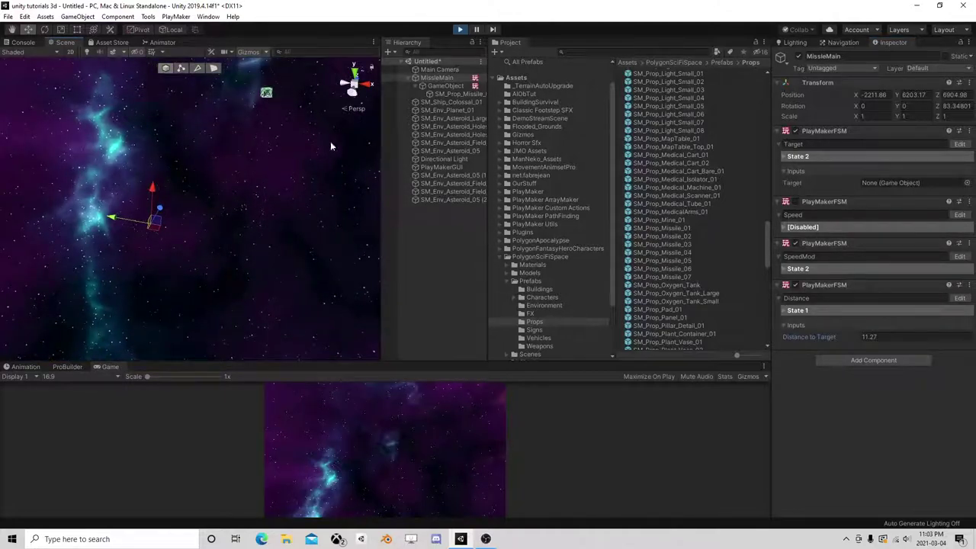
left_click(444, 79)
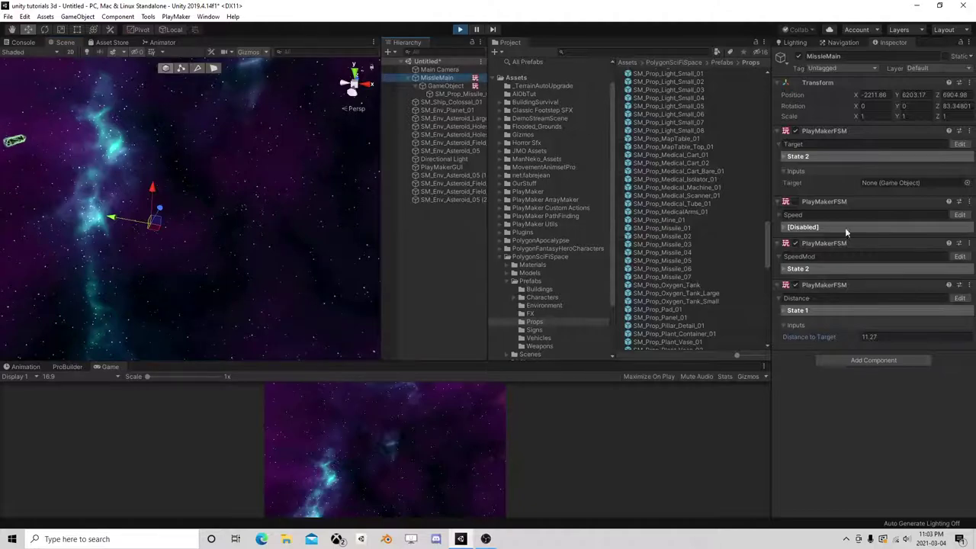
left_click(795, 202)
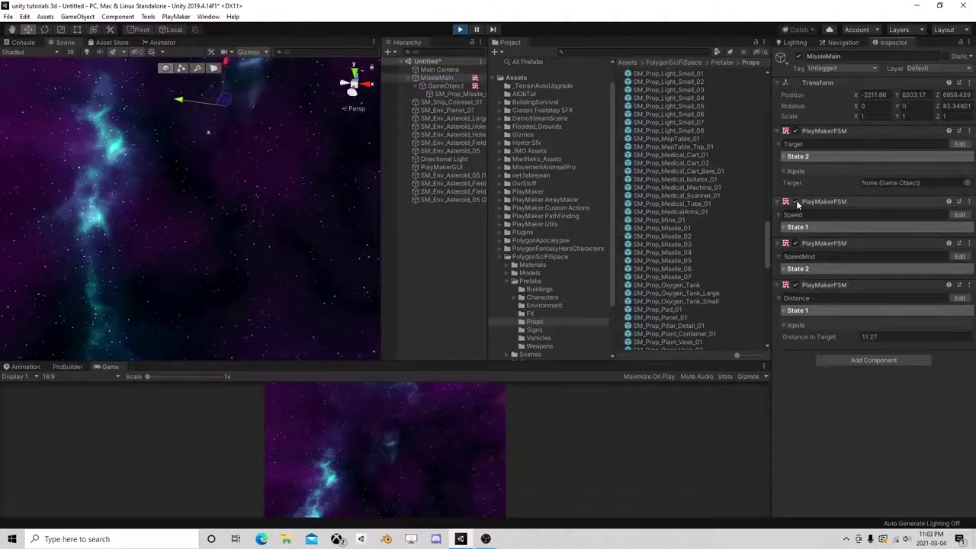
left_click(458, 30)
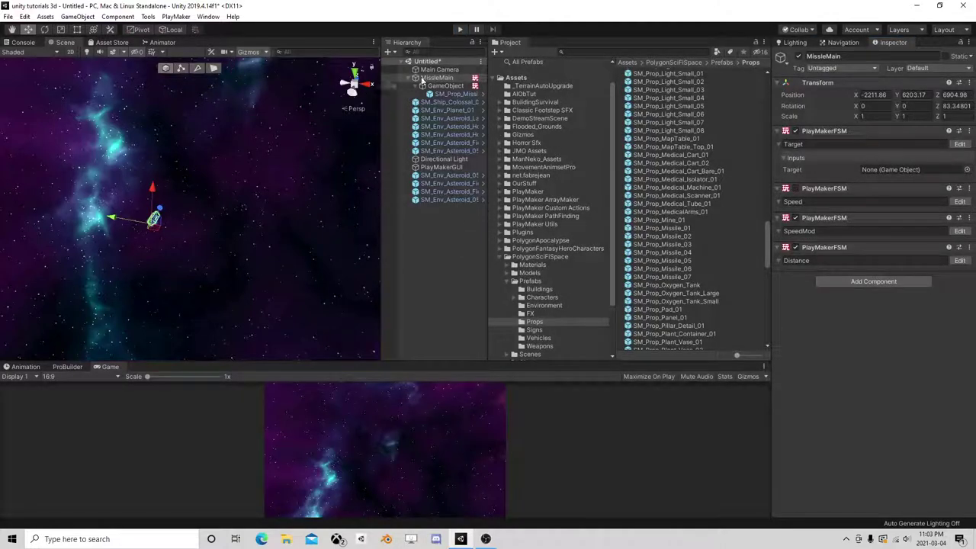
Widen the Hierarchy and select the SM_Prop_Missile_01 mesh under MissleMain
left_click(435, 86)
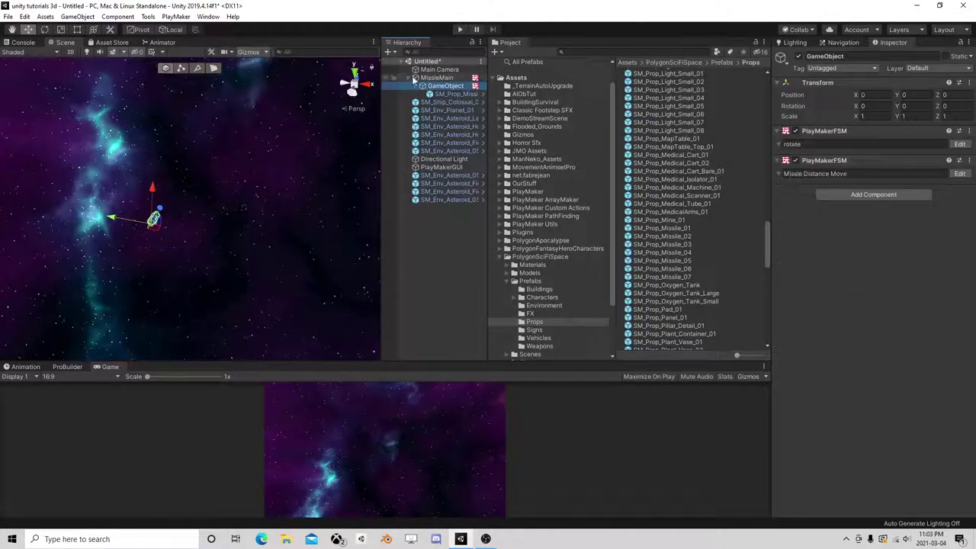
left_click(408, 78)
mouse_move(239, 184)
left_mouse_down("alt")
mouse_move(116, 205)
mouse_move(238, 200)
left_mouse_up("alt")
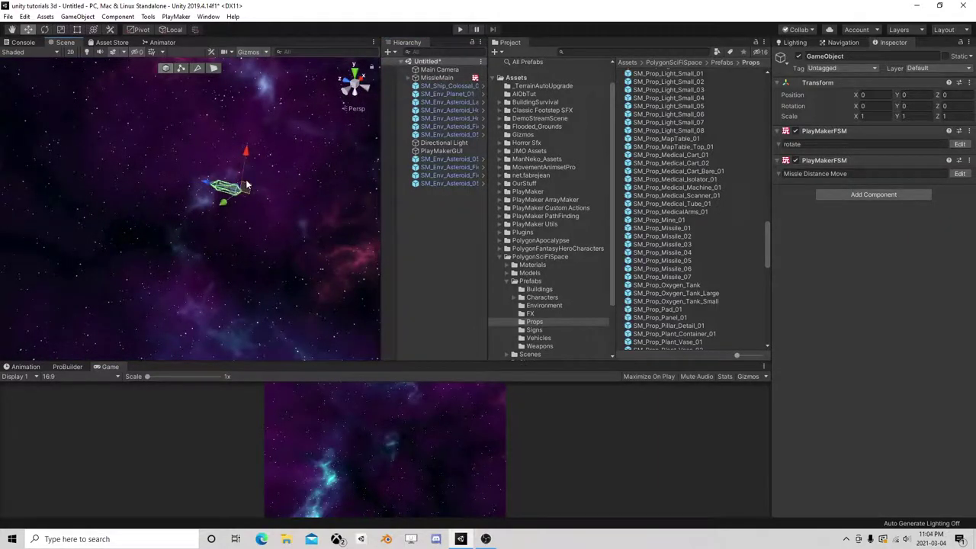
left_click(455, 79)
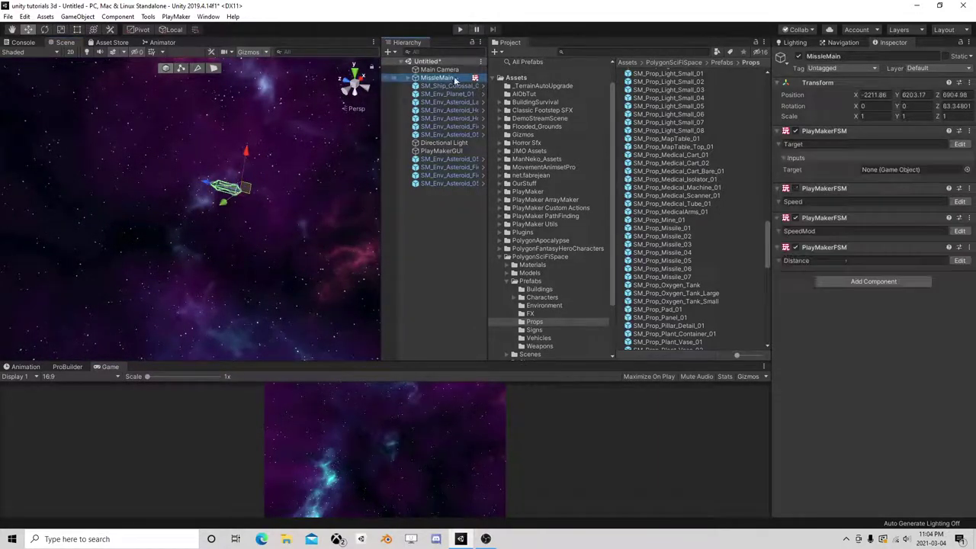
left_click(407, 78)
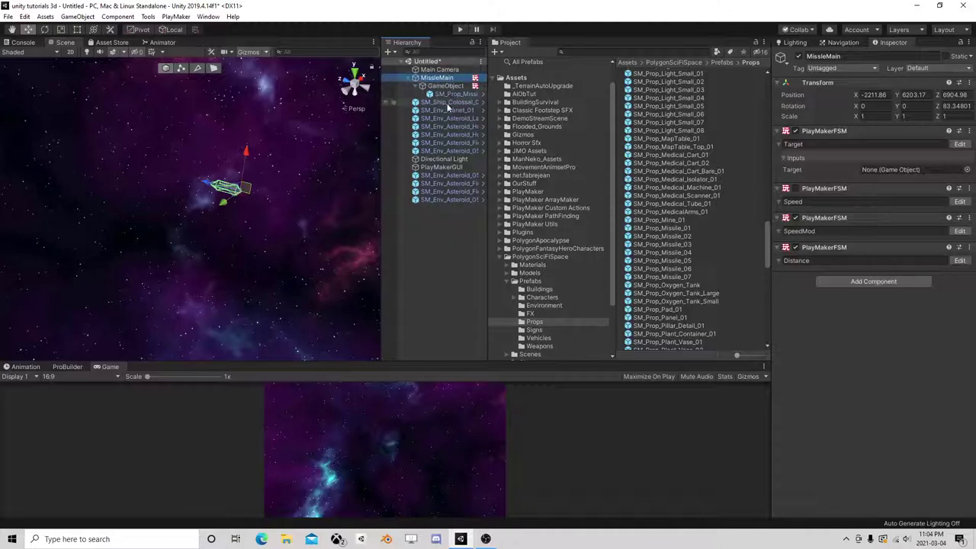
left_click_drag(485, 94, 525, 94)
left_click(504, 94)
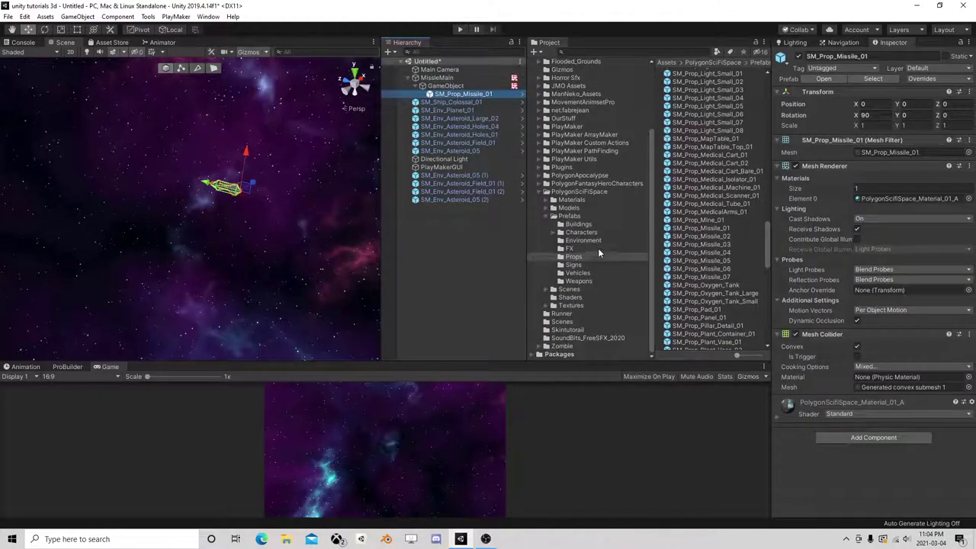
Browse the PolygonSciFiSpace Prefabs > FX folder to find FX_Exhaust_Trail
left_click(587, 248)
left_click_drag(658, 222, 609, 225)
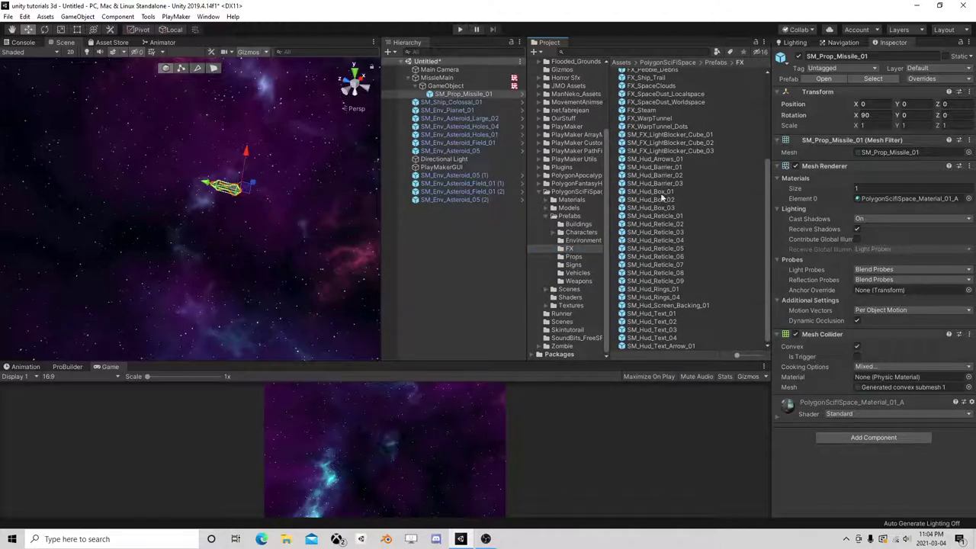
scroll(666, 203, "up", 3)
scroll(665, 195, "up", 2)
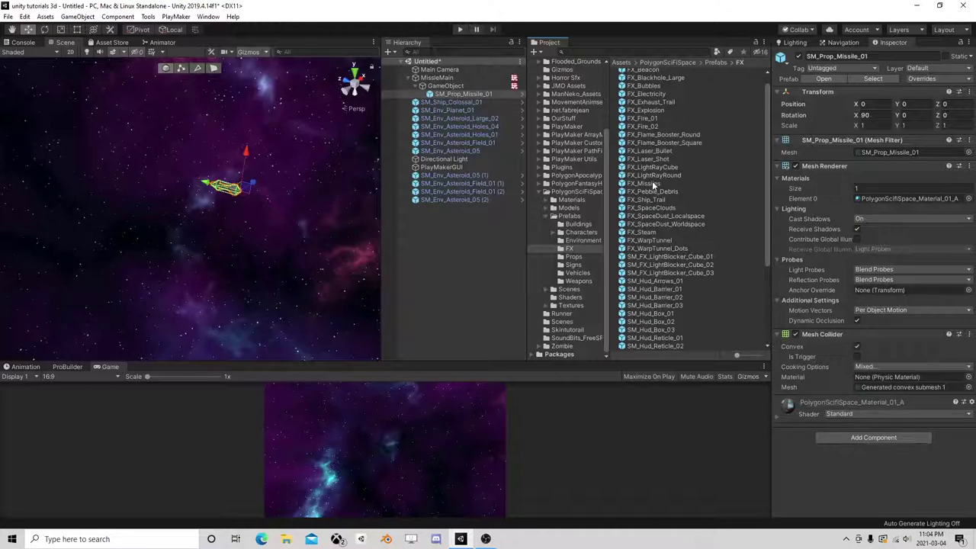
Attach FX_Exhaust_Trail as a child of SM_Prop_Missile_01, deleting the mistaken FX_Missiles copy
left_click_drag(648, 184, 432, 201)
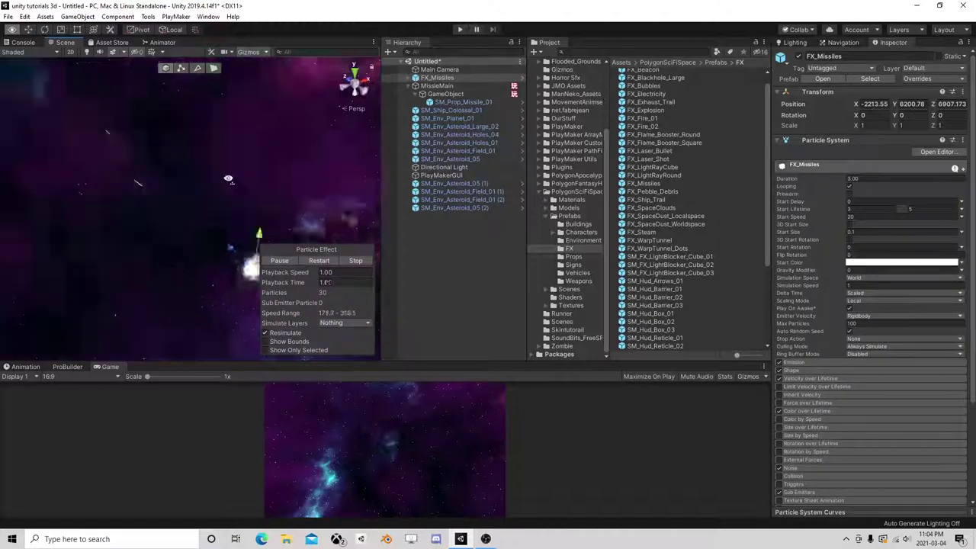
key("Delete")
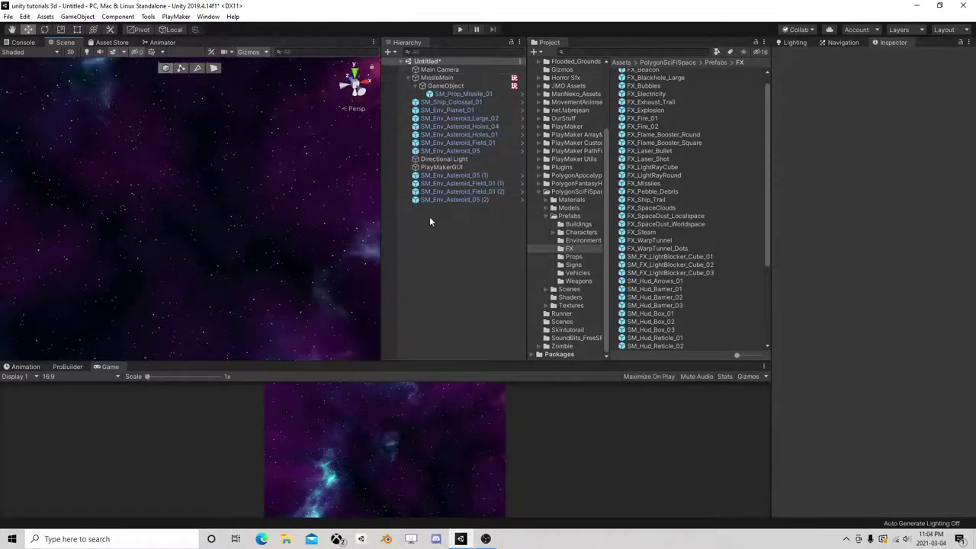
scroll(686, 174, "up", 1)
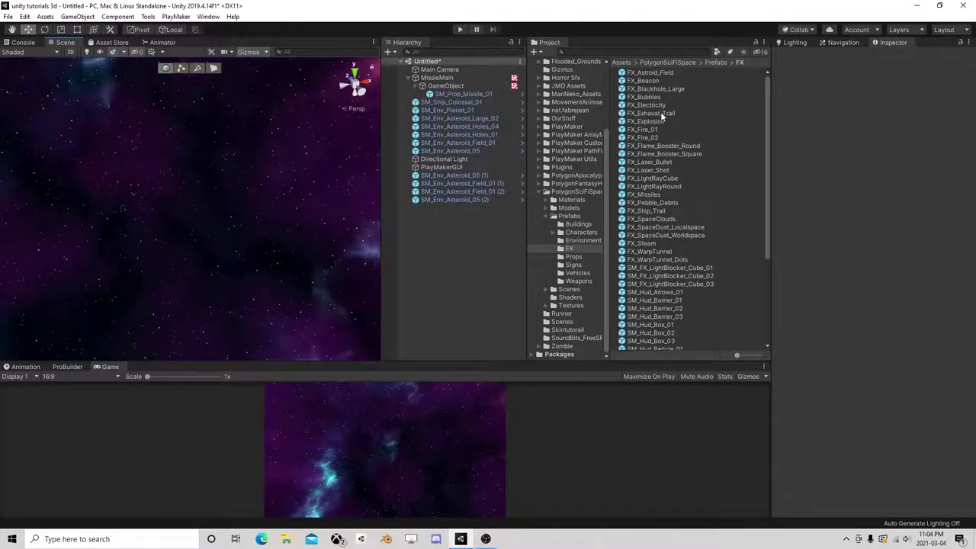
mouse_move(661, 113)
left_mouse_down()
mouse_move(185, 226)
mouse_move(201, 229)
left_mouse_up()
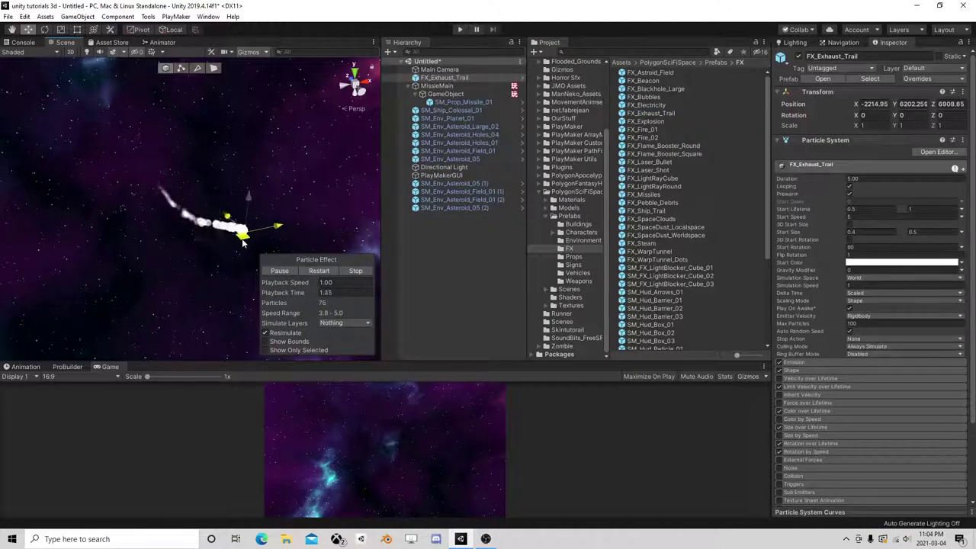
key("Delete")
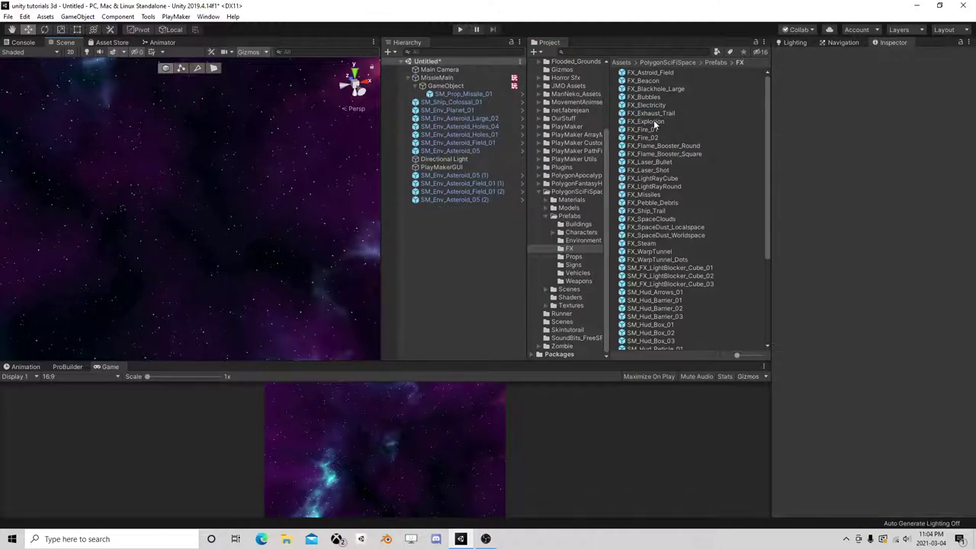
left_click_drag(661, 113, 468, 93)
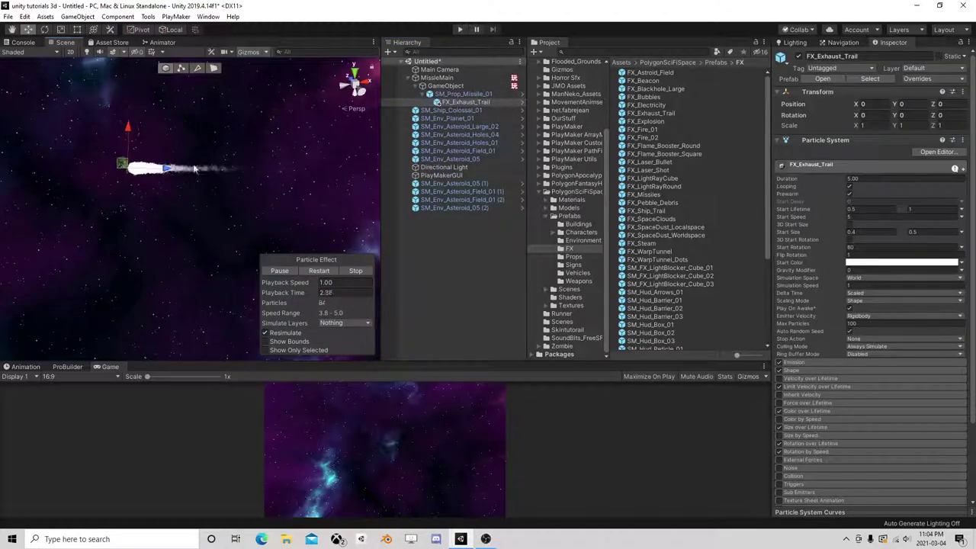
Set the exhaust trail's Rotation X to 90 so it streams behind the missile
left_click_drag(248, 161, 203, 220, "alt")
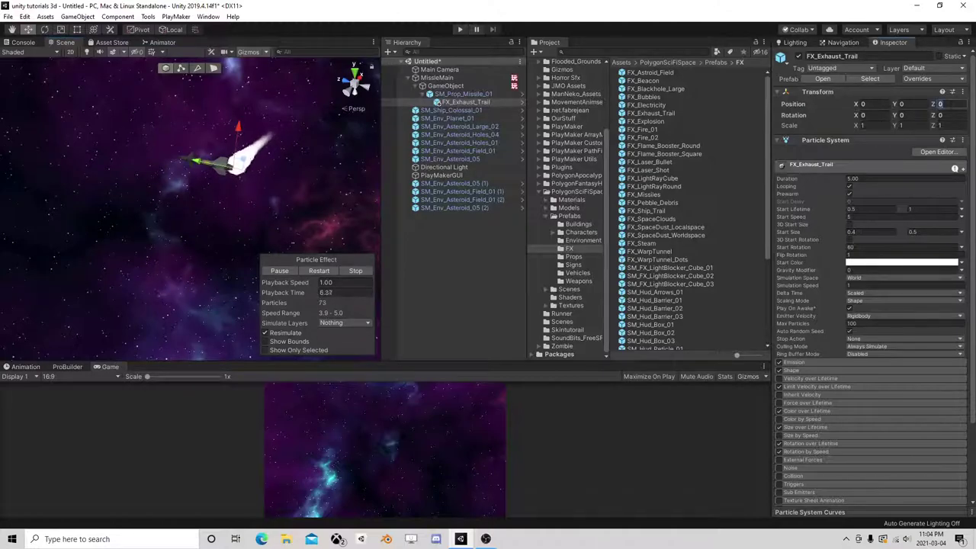
left_click(873, 114)
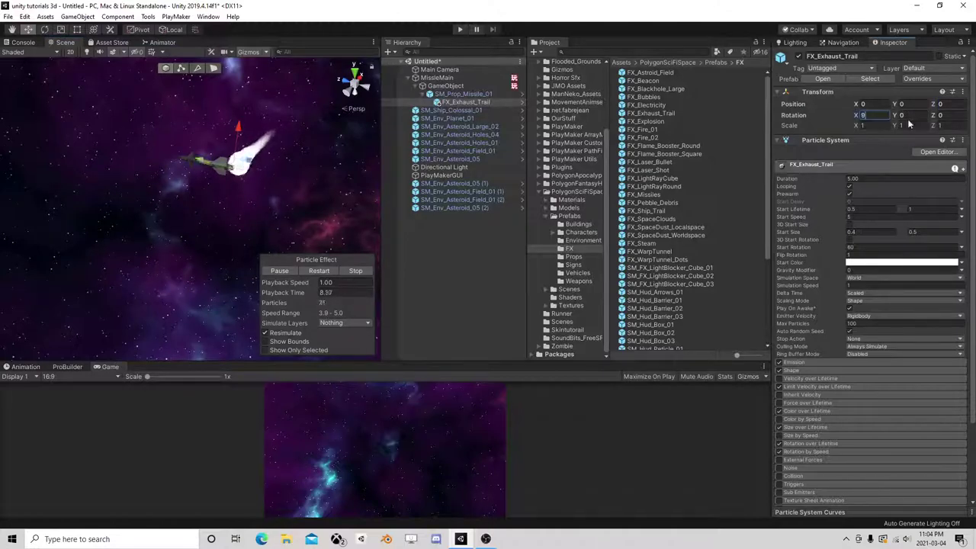
type("90")
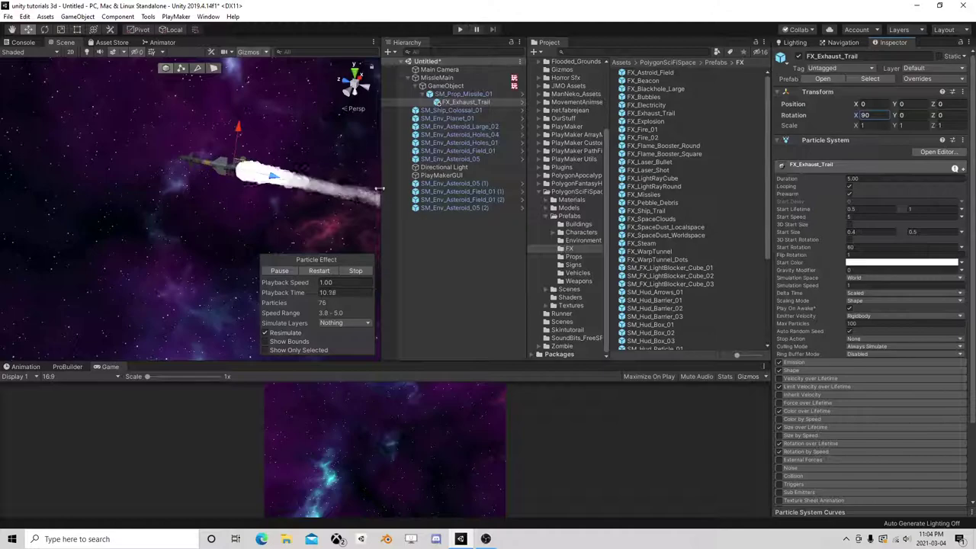
scroll(309, 206, "down", 3)
scroll(305, 204, "up", 2)
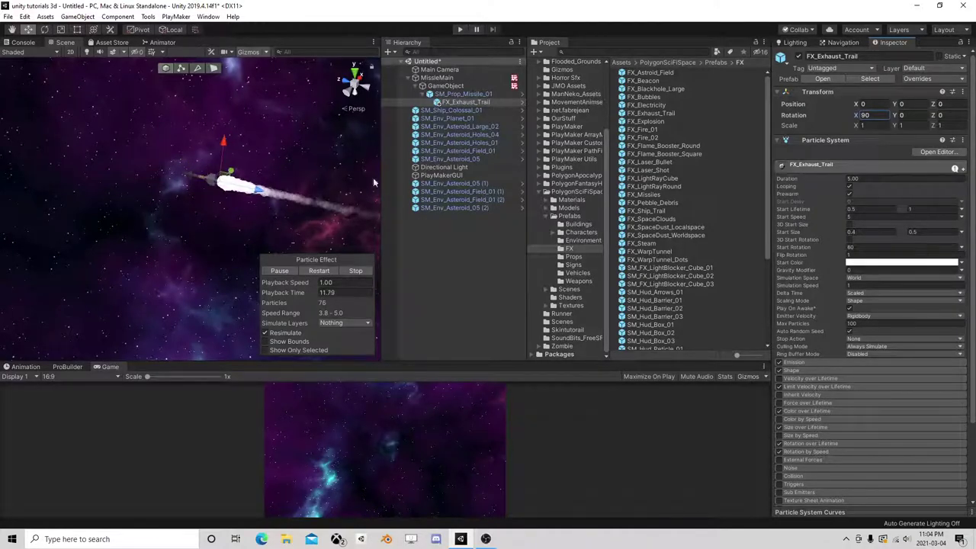
Collapse the MissleMain hierarchy, enable its Speed FSM, and restore the GameObject child
left_click(424, 93)
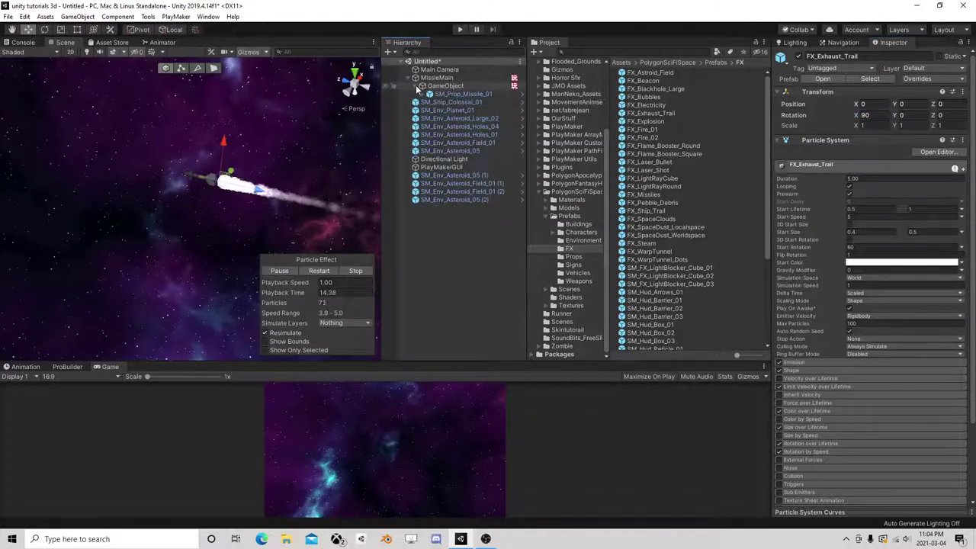
left_click(423, 85)
left_click(437, 78)
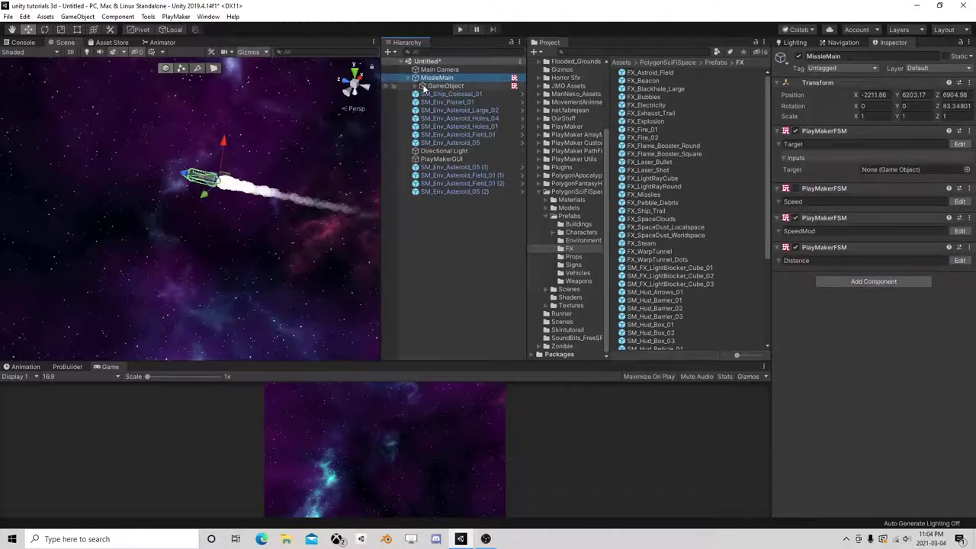
left_click(797, 190)
left_click(797, 190)
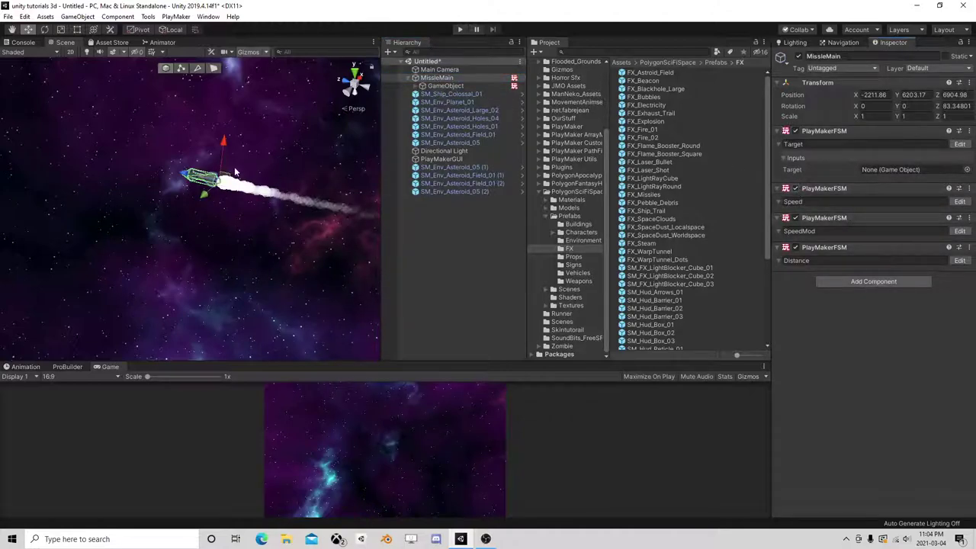
left_click_drag(252, 145, 206, 198, "alt")
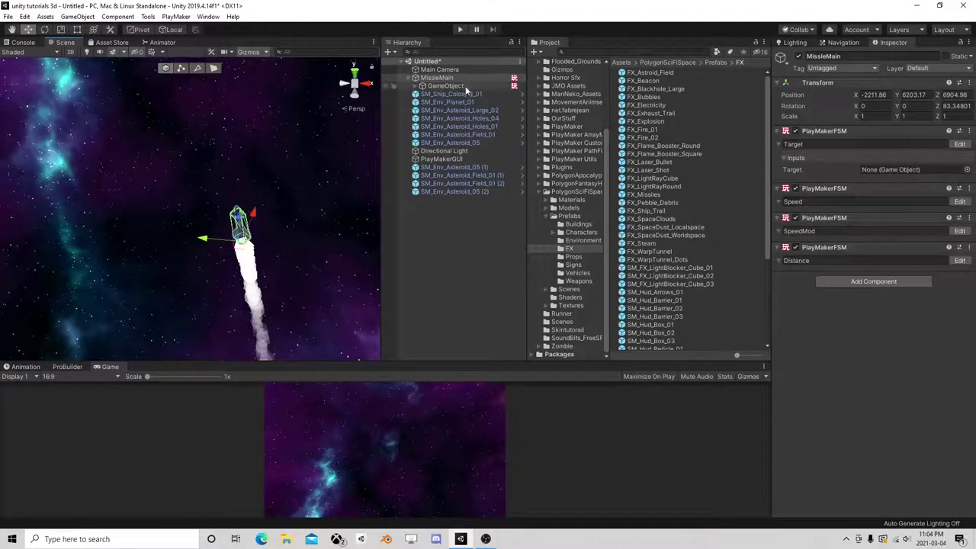
left_click(419, 79)
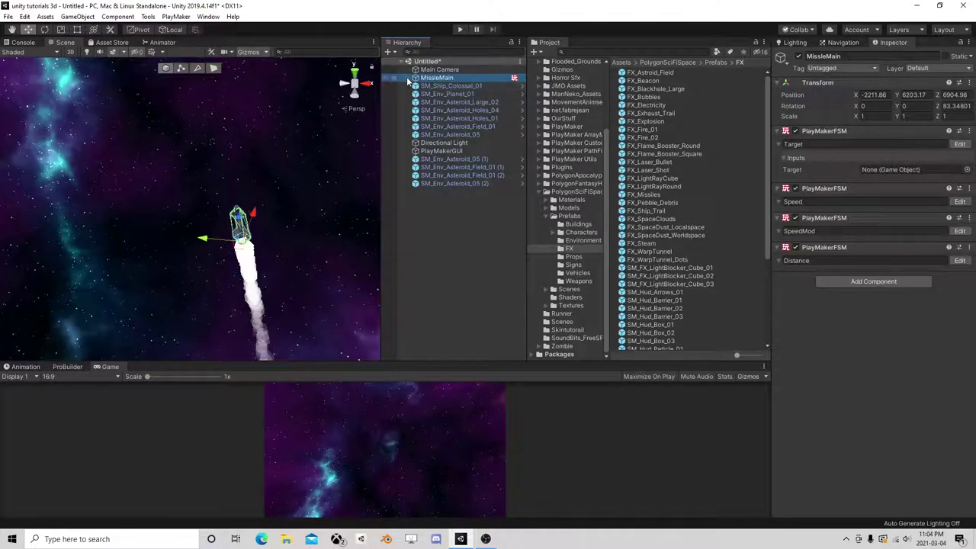
key("alt+shift+n")
Make the missile's collider a trigger, add a PlayMaker FSM, and unpack the prefab
left_click_drag(421, 87, 441, 86)
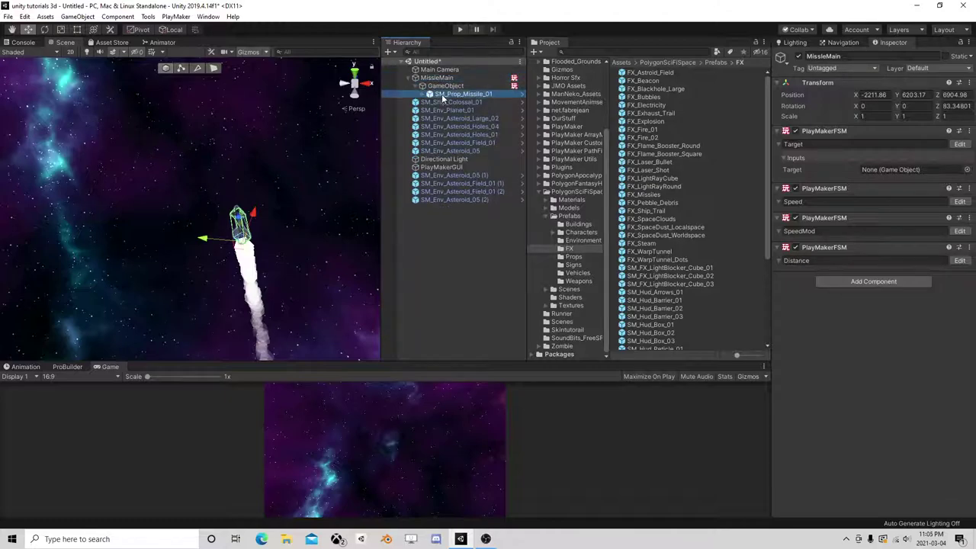
left_click(859, 357)
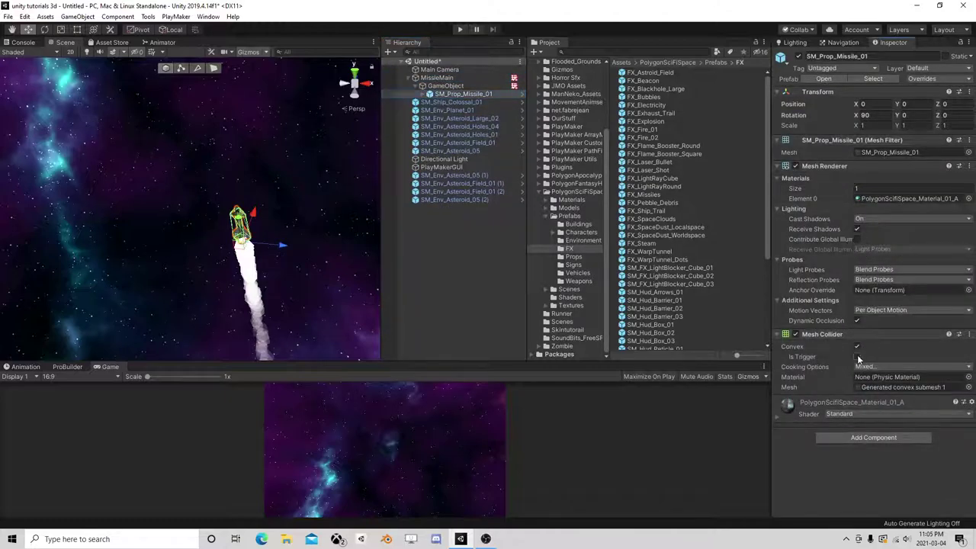
left_click(873, 437)
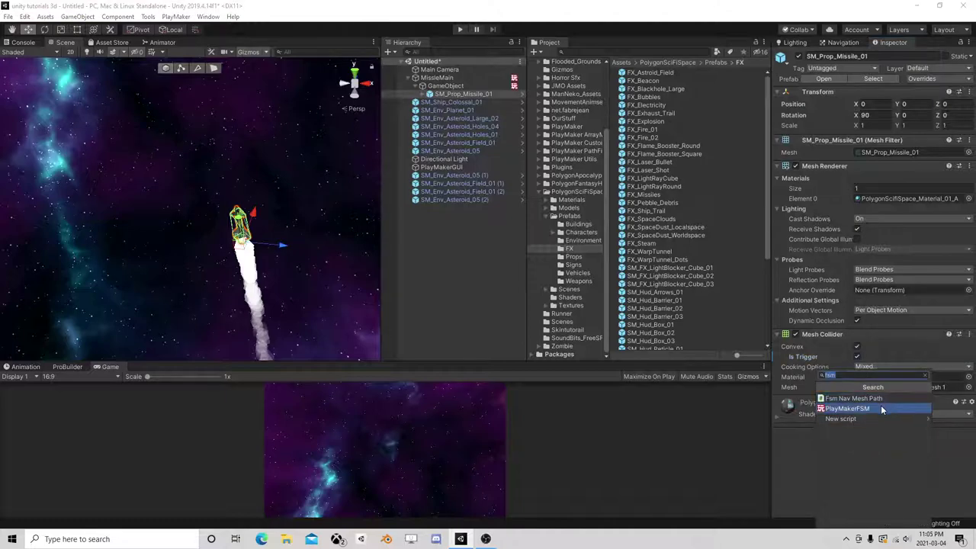
left_click(877, 407)
left_click(960, 414)
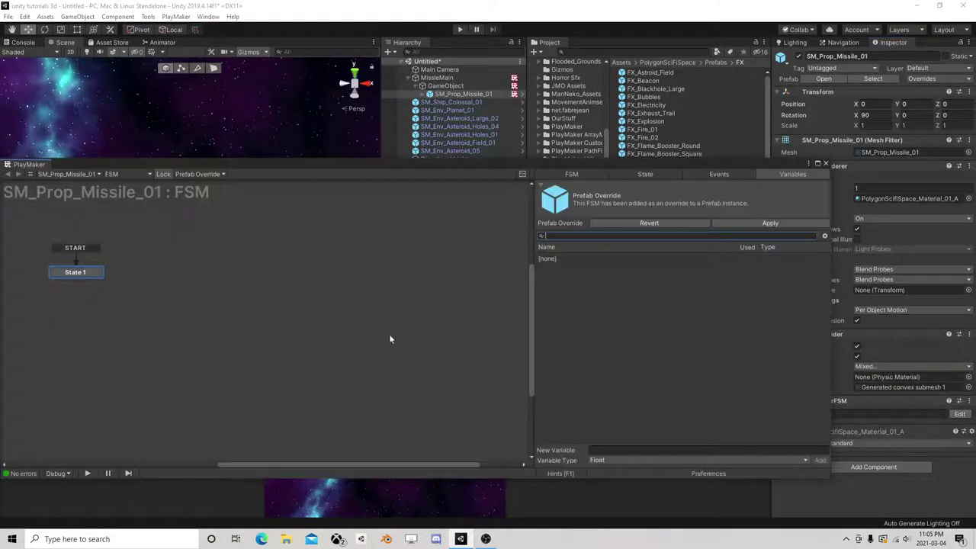
left_click(825, 164)
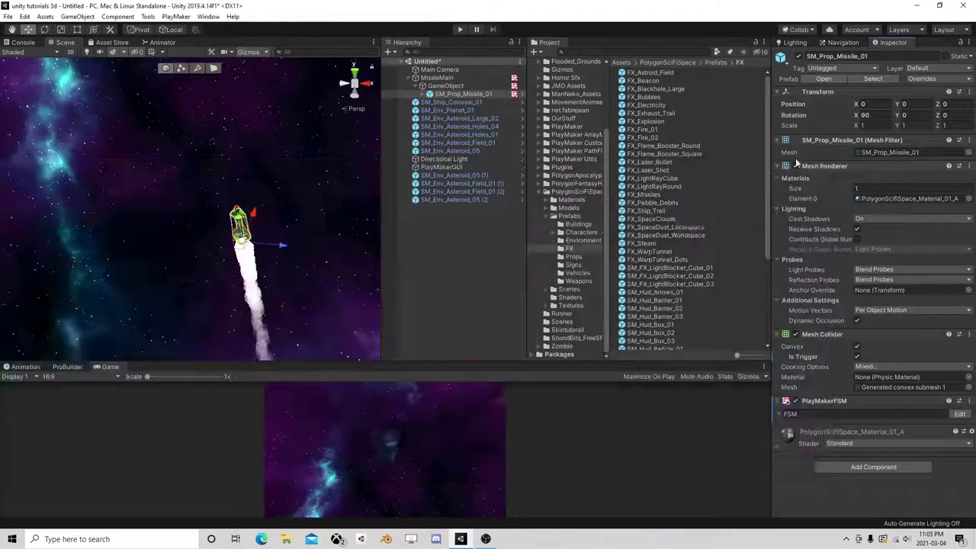
right_click(463, 93)
left_click(500, 210)
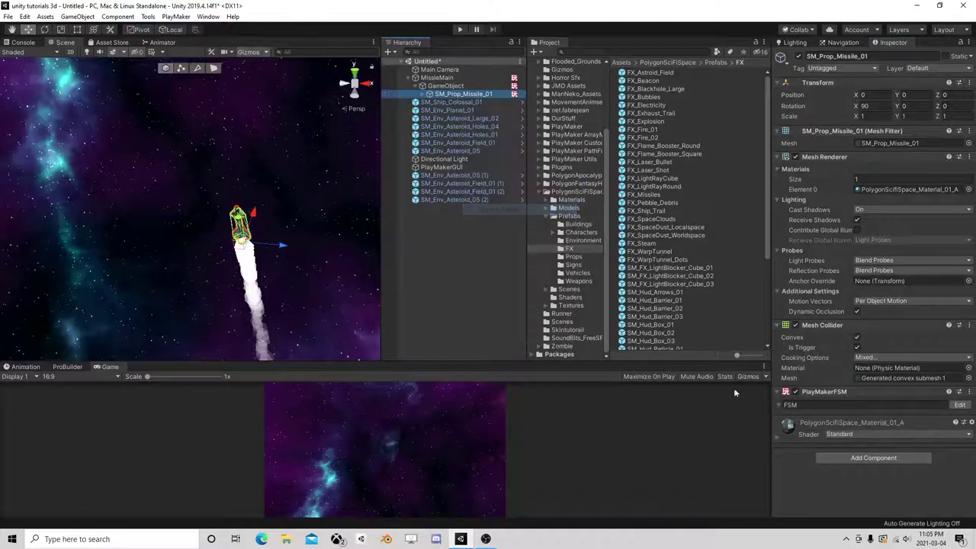
left_click(957, 407)
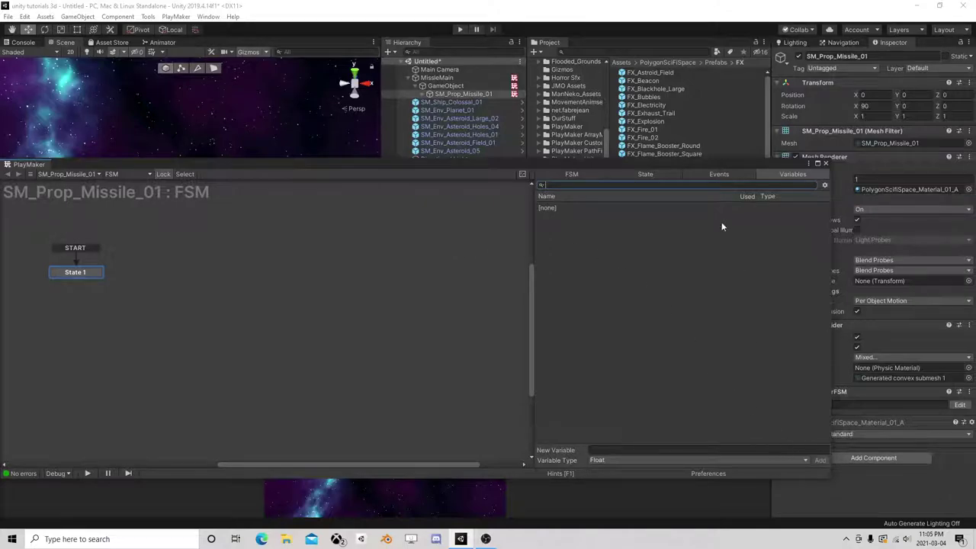
Add a Trigger Event action to the missile FSM's State 1
left_click(646, 175)
left_click(791, 461)
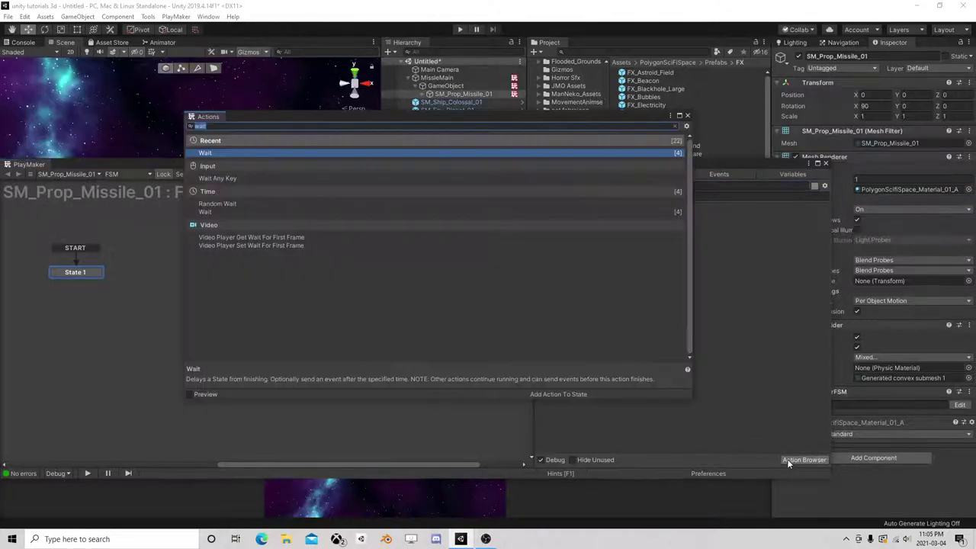
type("trigger")
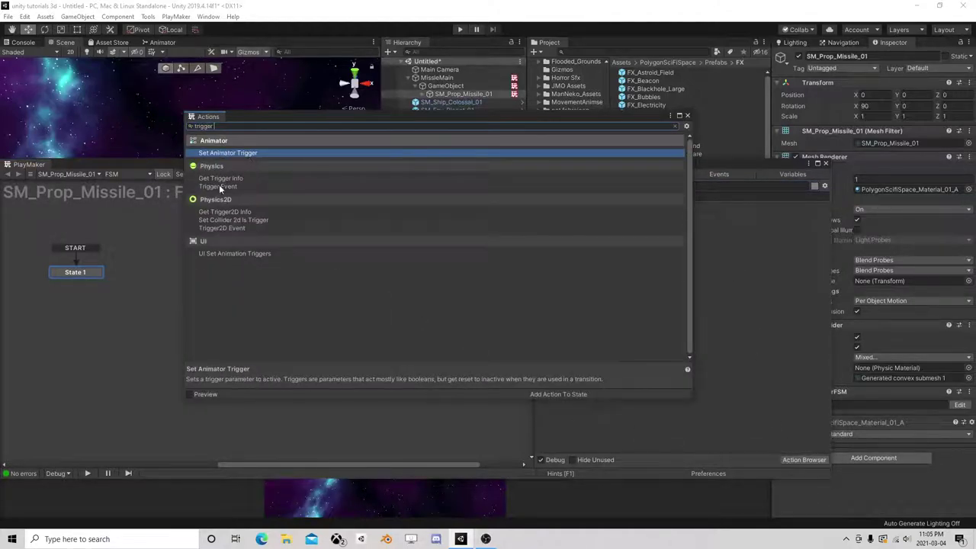
double_click(219, 185)
left_click(687, 117)
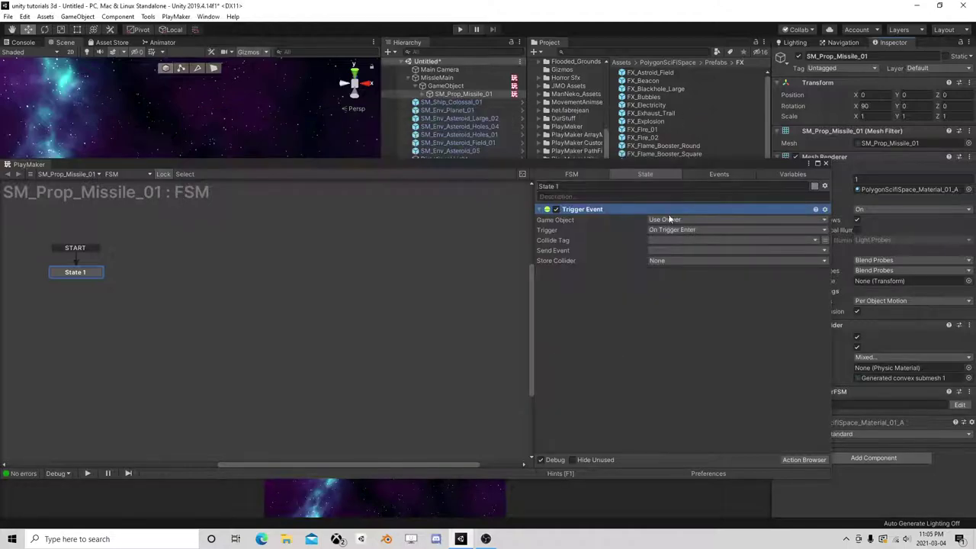
Set Trigger Event's tag to BadGuy, send new event Hit, and store the collider in HitObj
left_click(659, 242)
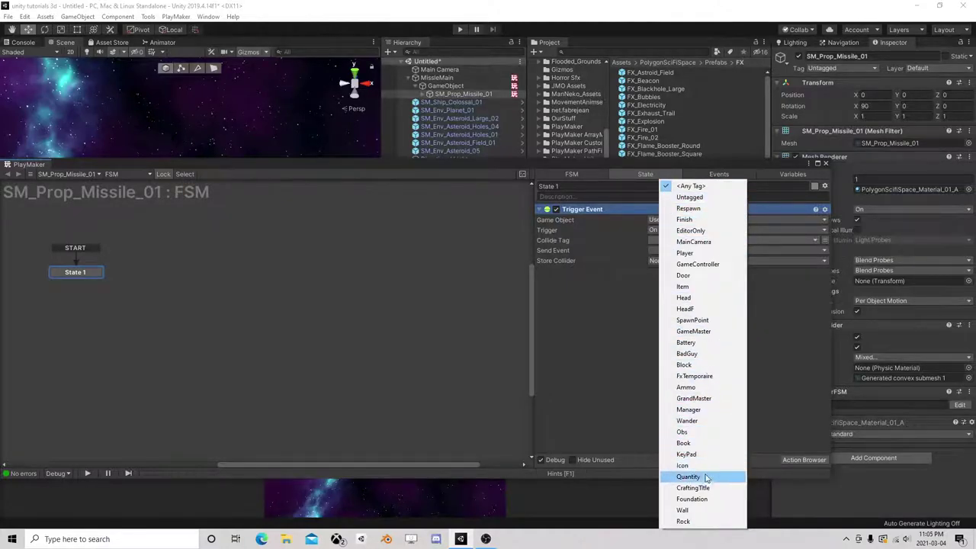
left_click(718, 356)
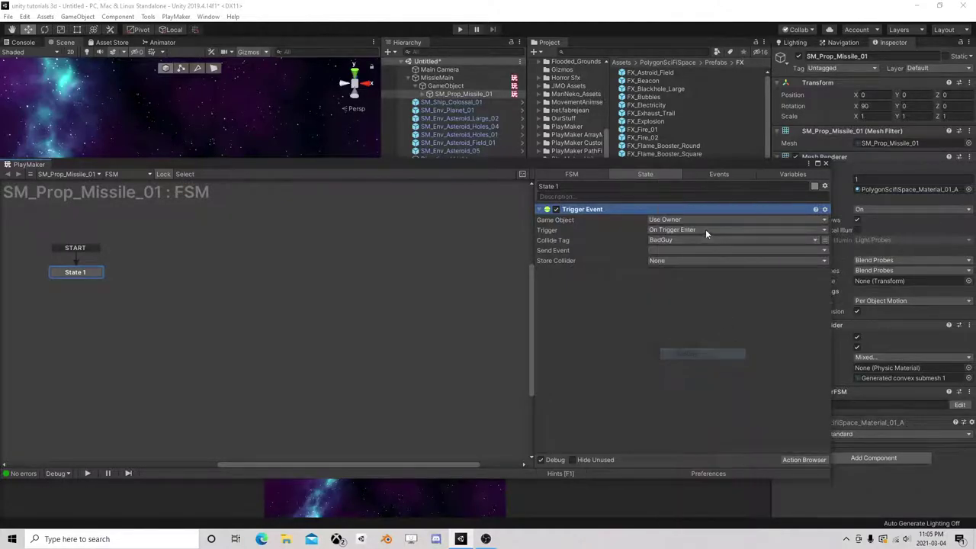
left_click(674, 251)
left_click(688, 314)
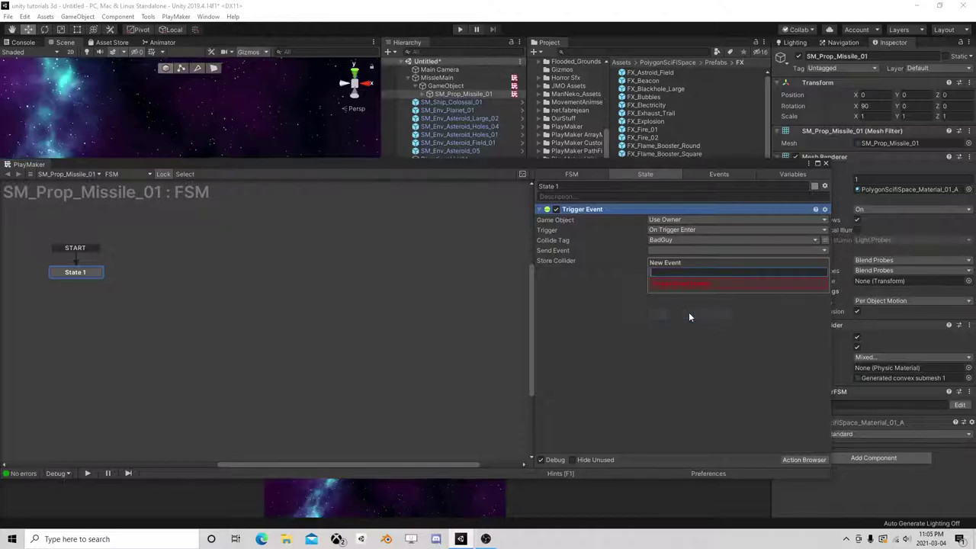
type("Hit")
key("Return")
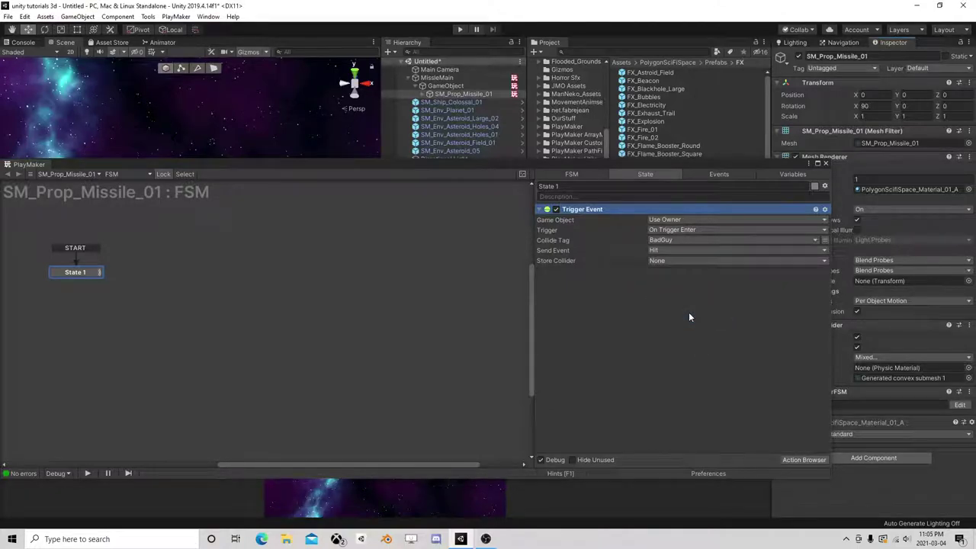
left_click(648, 260)
left_click(690, 299)
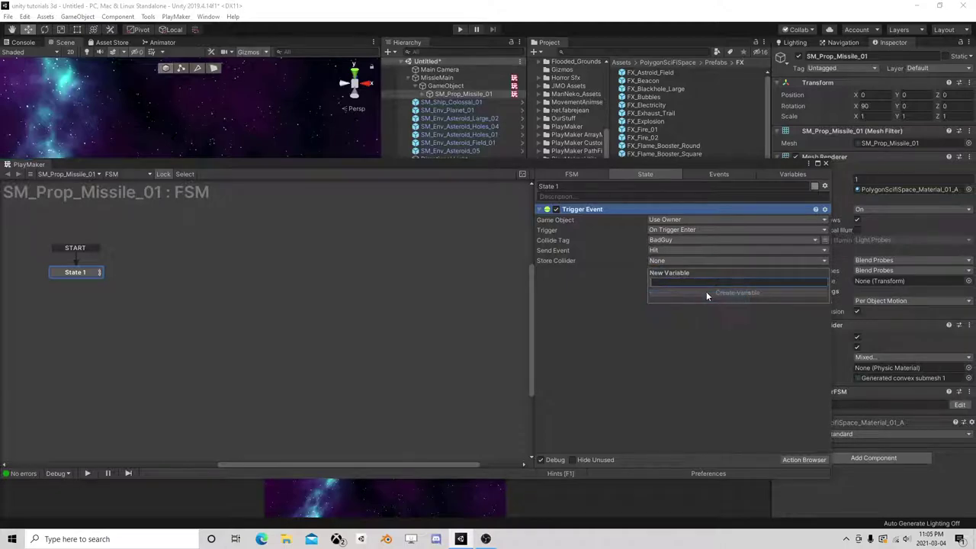
type("HitObj")
left_click(706, 291)
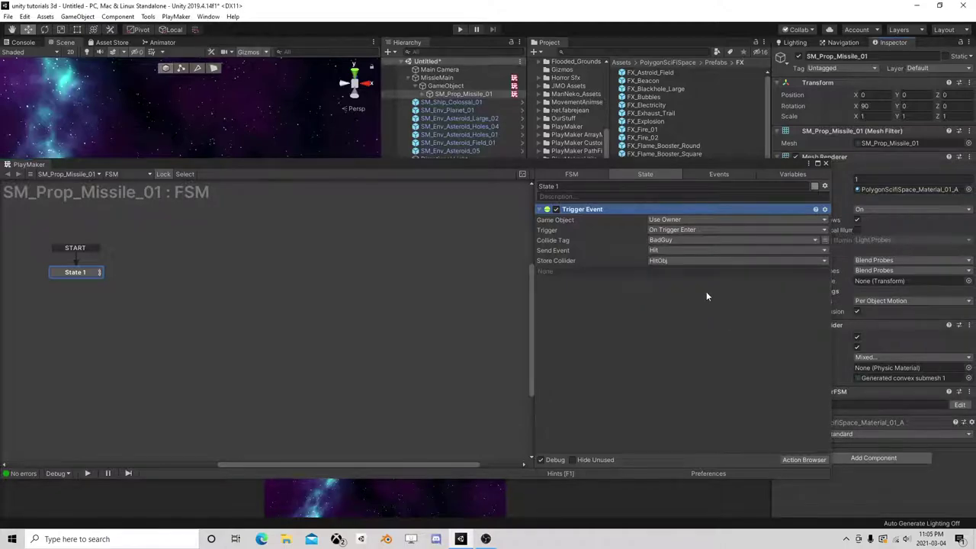
Add a Hit transition on State 1 leading to a new State 2
right_click(63, 272)
mouse_move(99, 279)
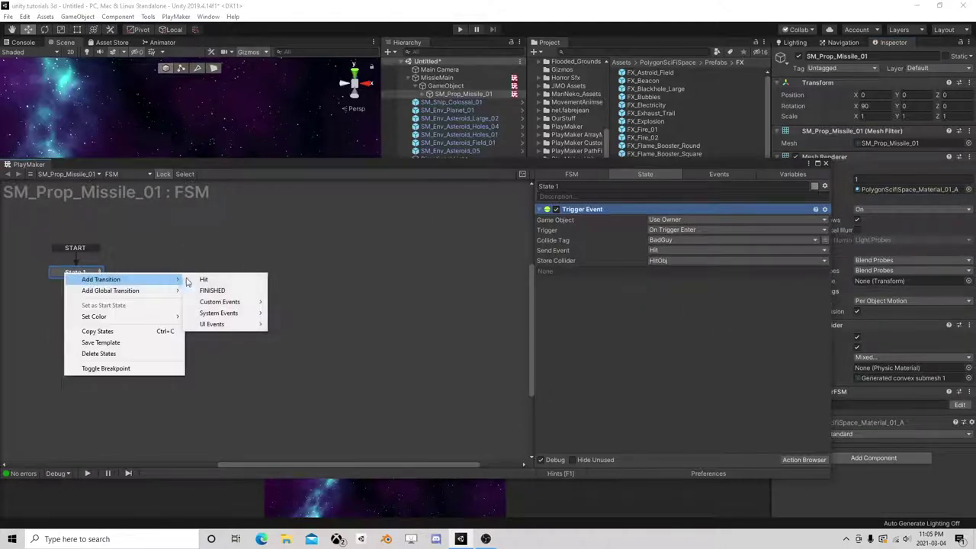
left_click(205, 279)
right_click(147, 279)
left_click(169, 279)
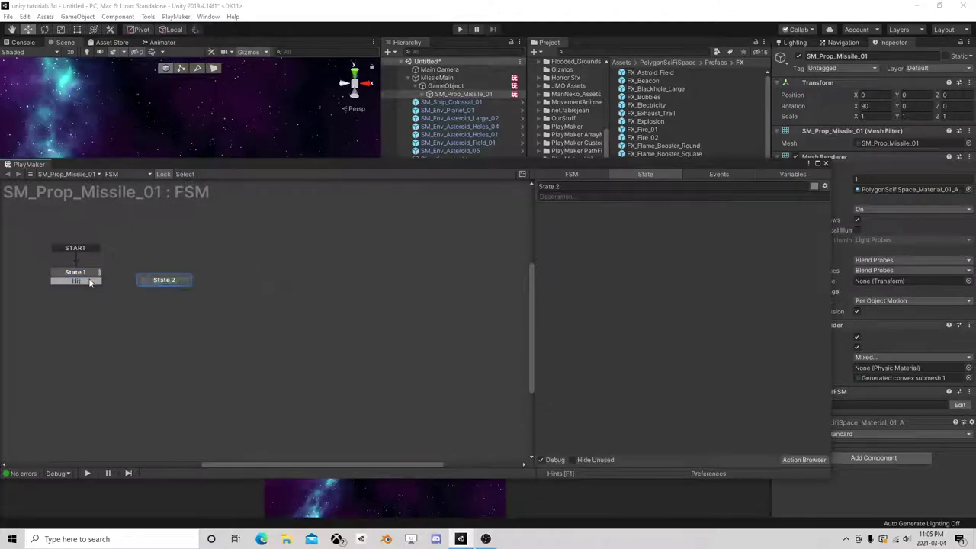
left_click_drag(76, 281, 169, 279)
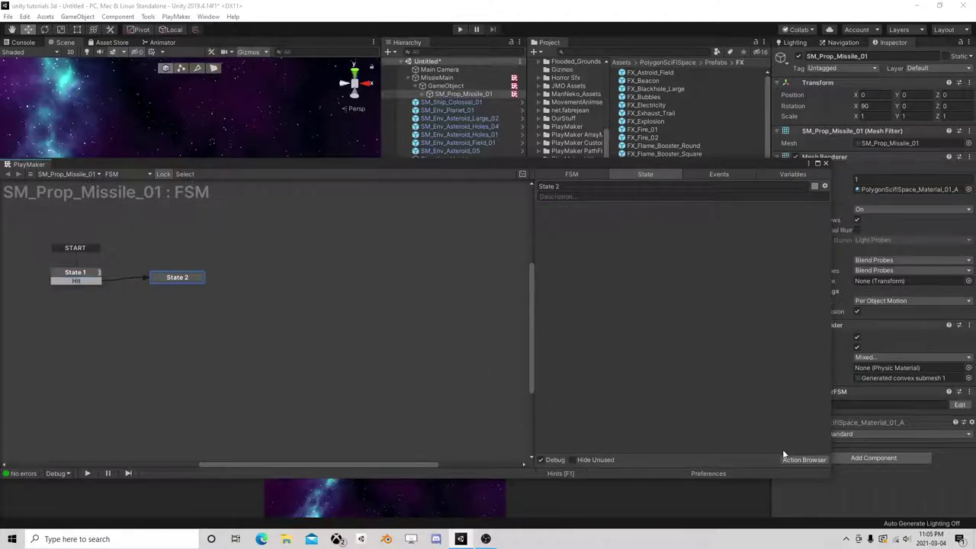
Add Set Event Data and Random Int actions to State 2
left_click(801, 460)
type("set event")
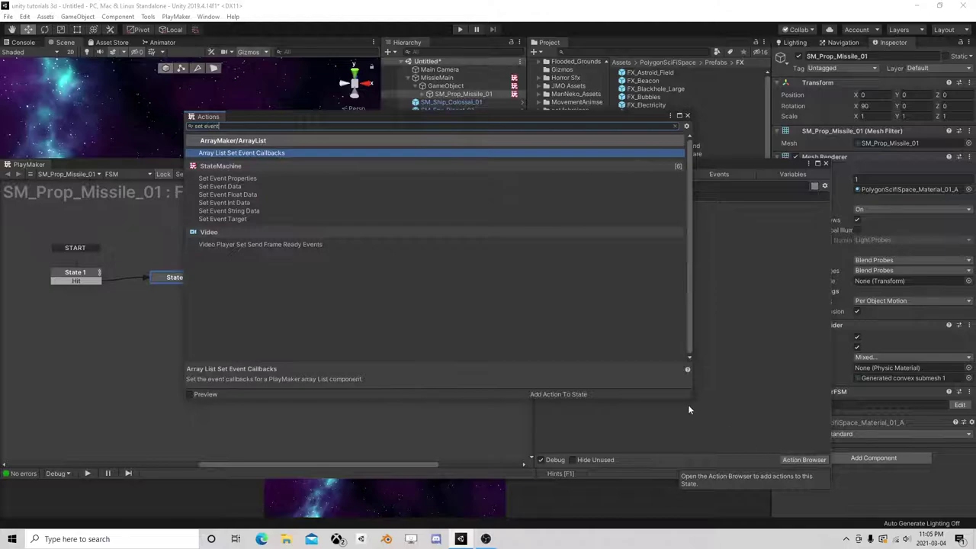
double_click(228, 187)
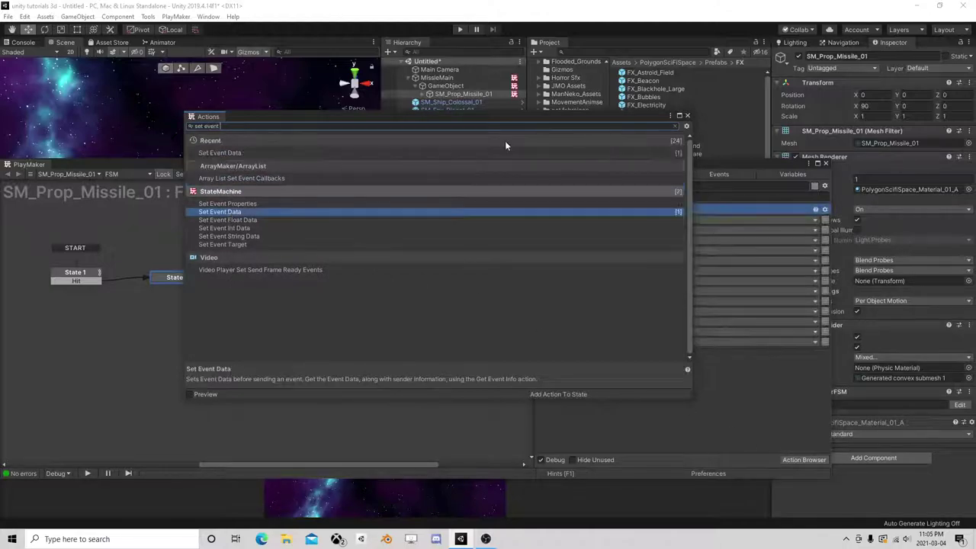
left_click(688, 115)
left_click(796, 461)
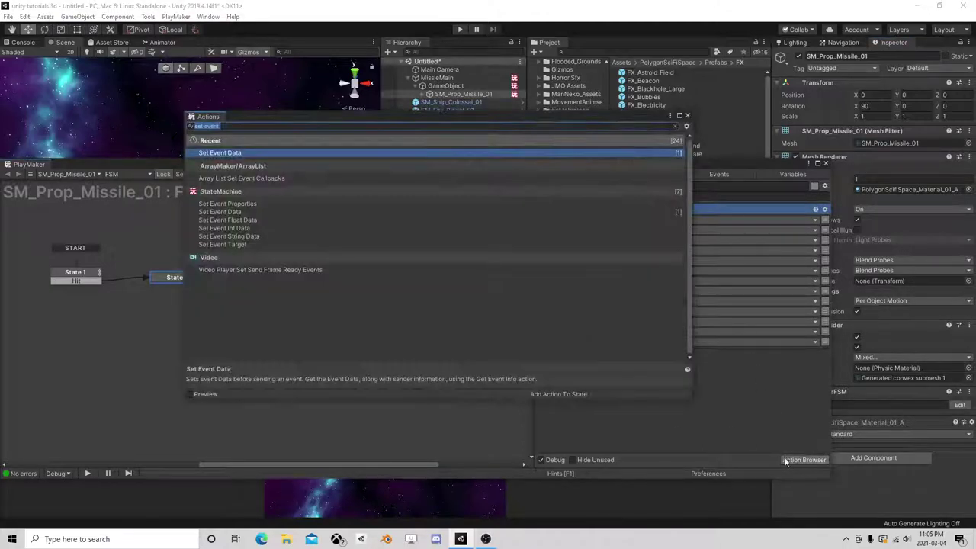
type("random i")
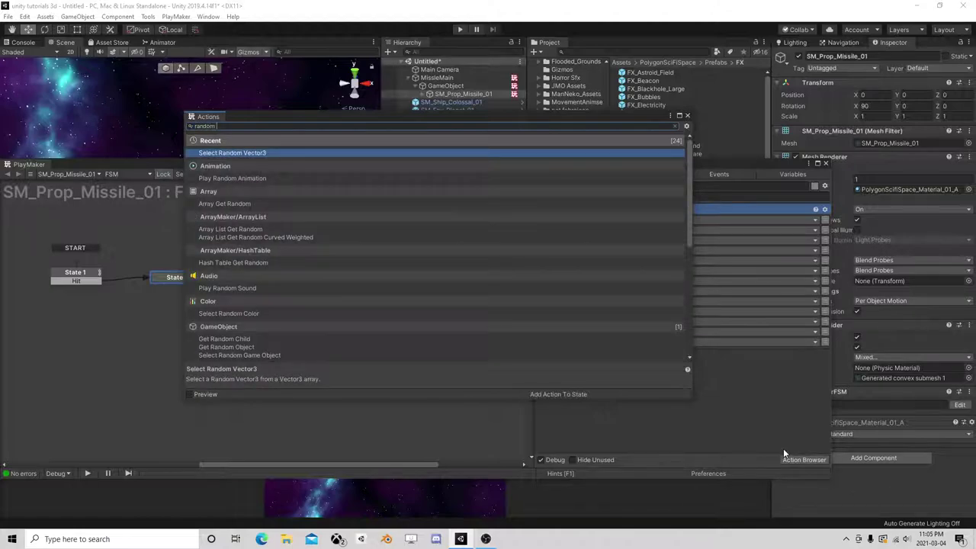
type("nt")
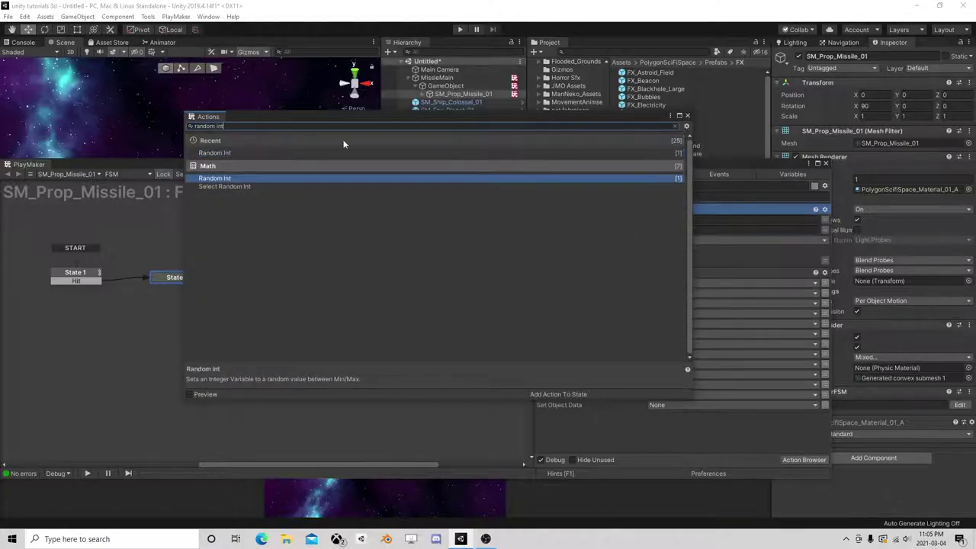
left_click(687, 115)
Set Random Int to range 20–30, storing the result in a new Damage variable
left_click(616, 222)
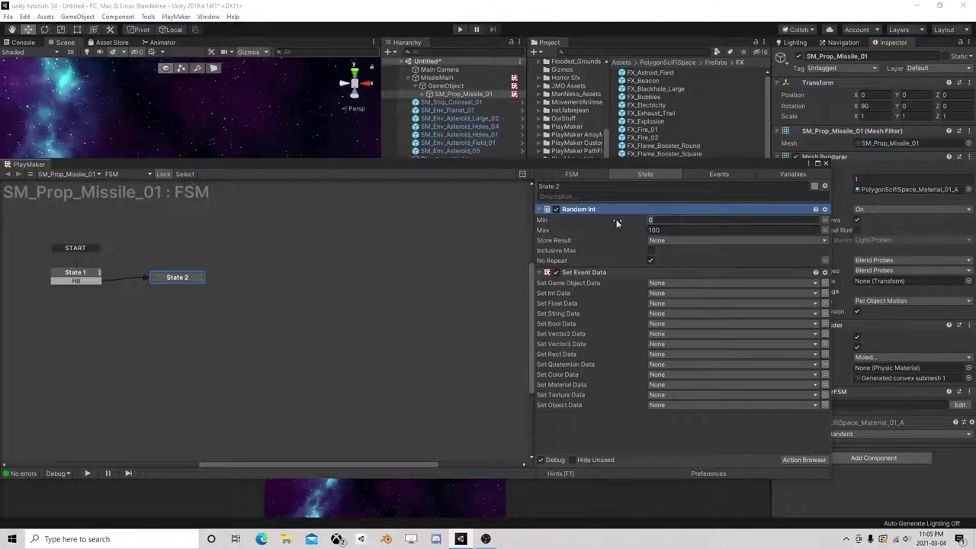
type("20")
key("Tab")
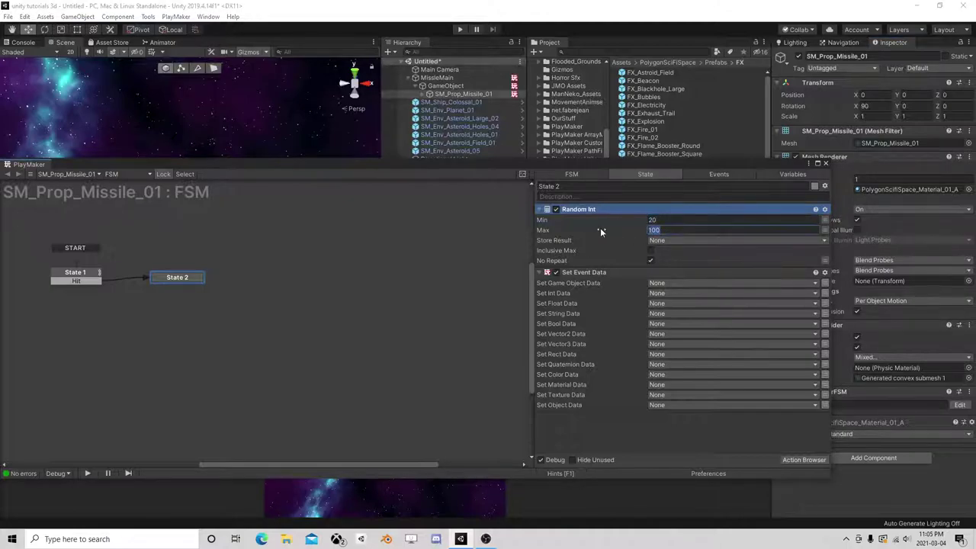
type("30")
left_click(665, 239)
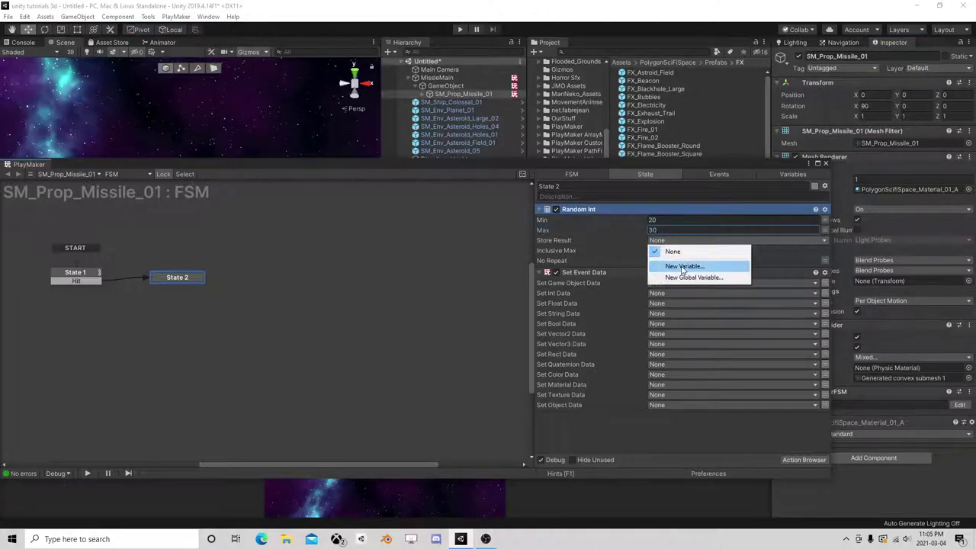
left_click(679, 265)
type("Damage")
left_click(681, 271)
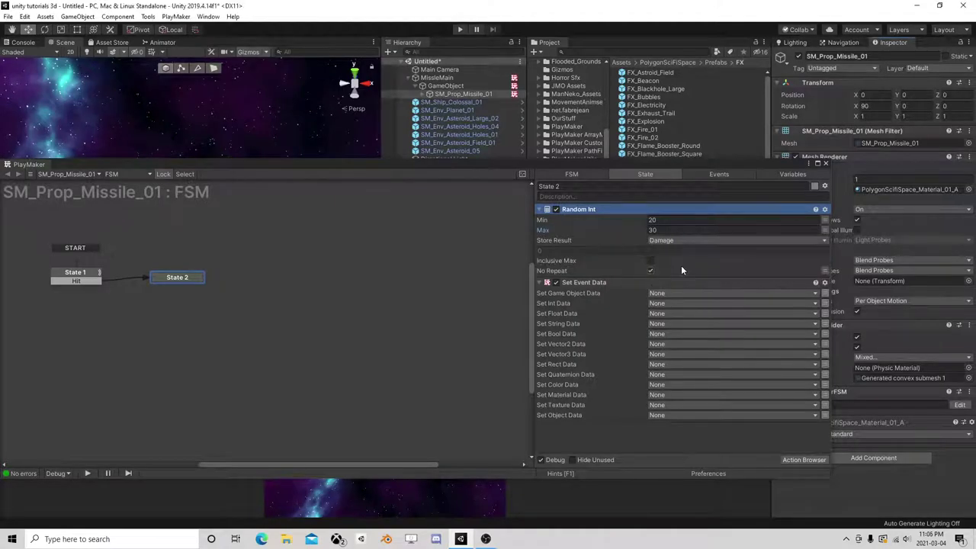
Set Event Data's Int Data to Damage, then search the actions for 'send event'
left_click(684, 304)
left_click(664, 322)
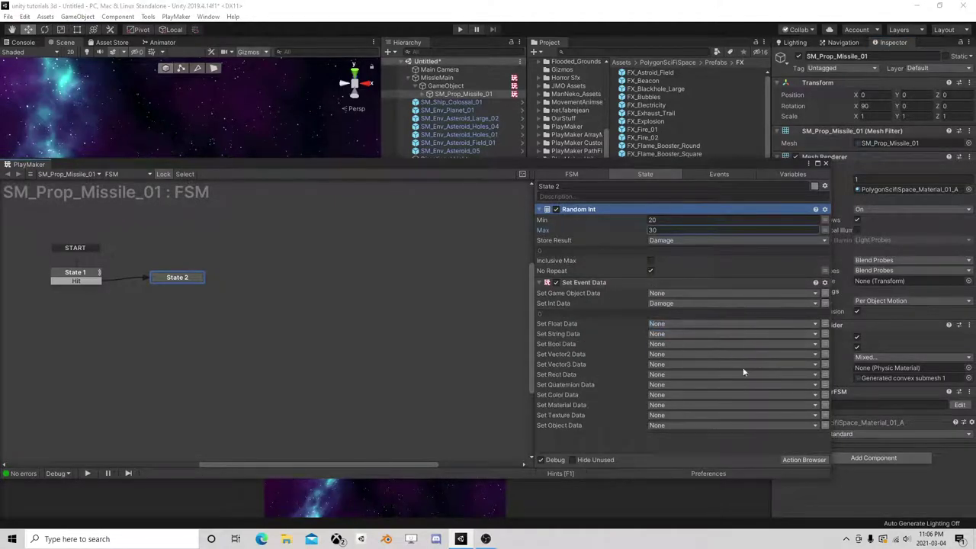
left_click(796, 459)
type("send event")
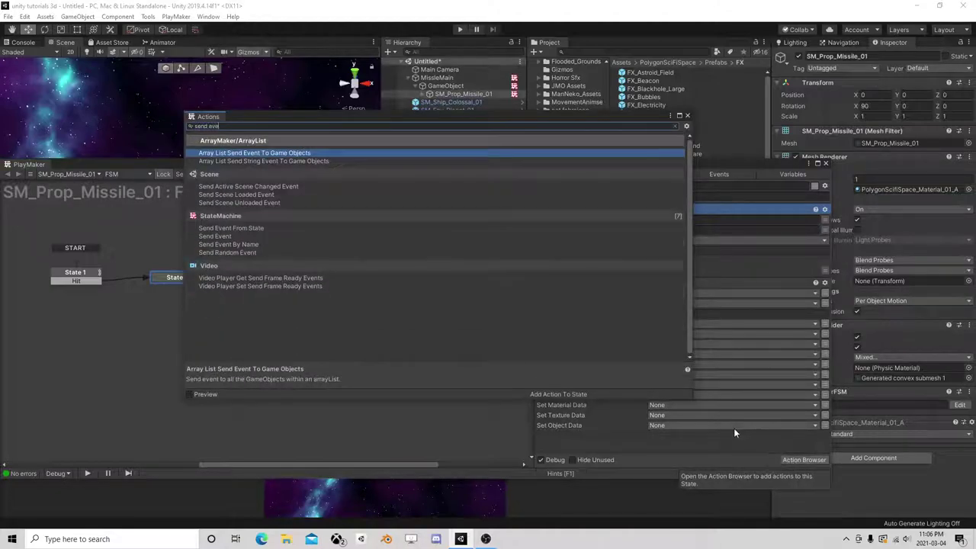
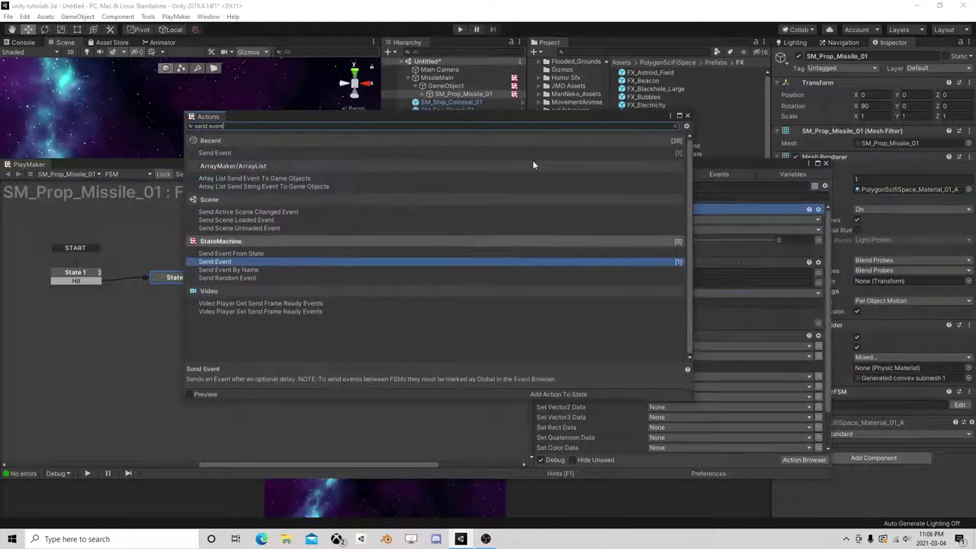
Add a Send Event action at the bottom of State 2, targeting a Game Object FSM
left_click(687, 116)
right_click(574, 210)
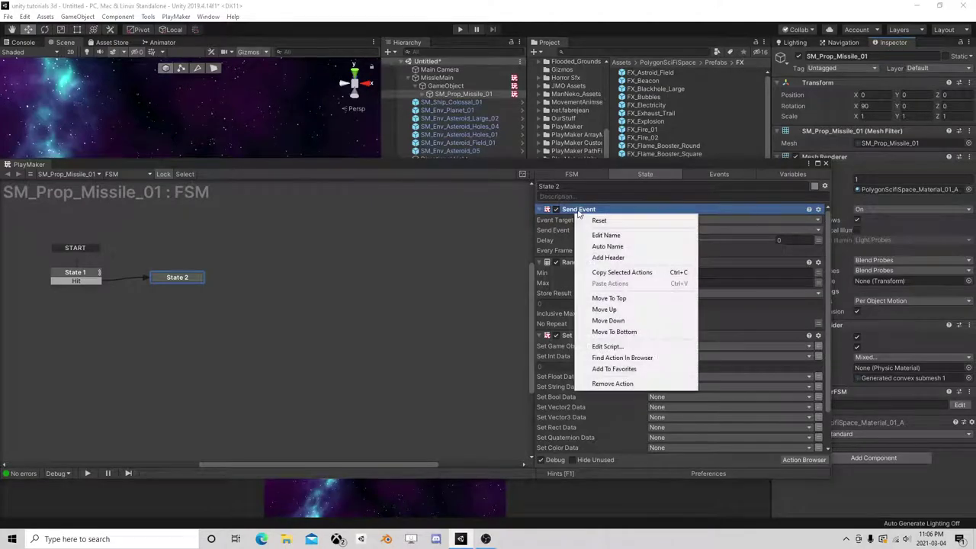
left_click(632, 329)
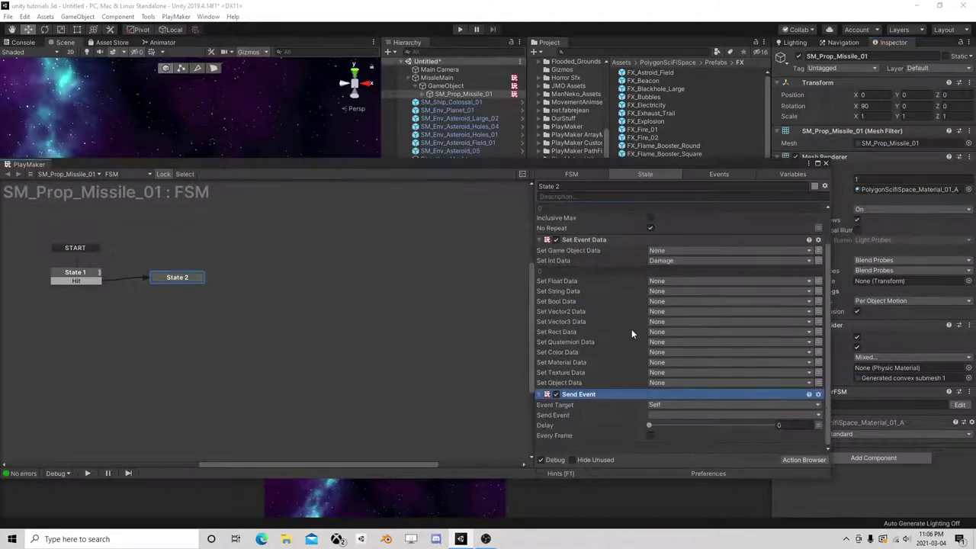
left_click(659, 405)
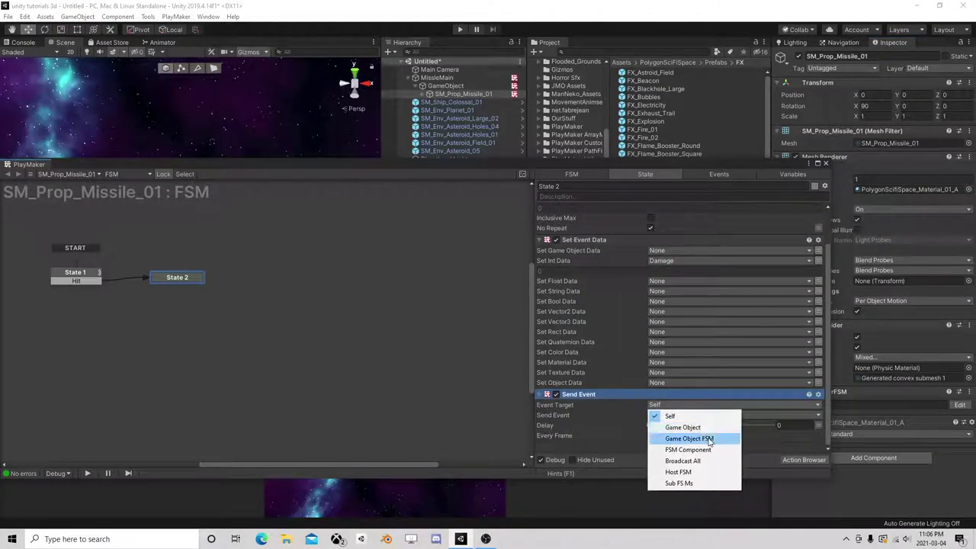
left_click(710, 440)
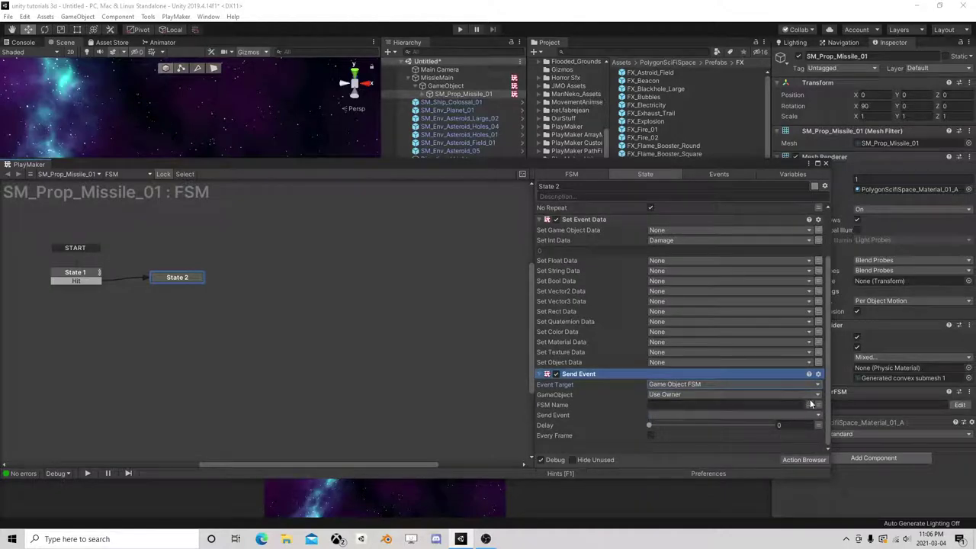
Send the Damage event to the Health FSM on the HitObj game object
left_click(770, 394)
left_click(710, 416)
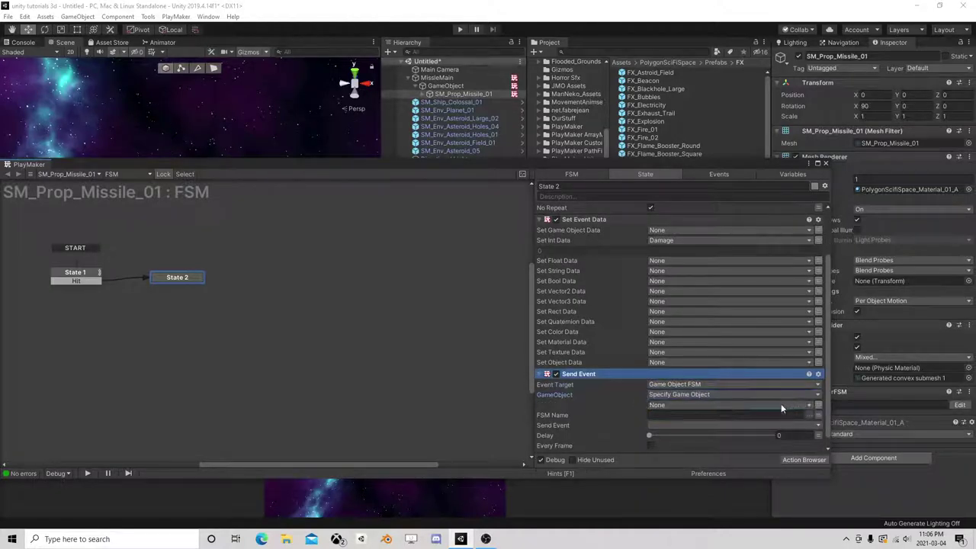
left_click(781, 407)
left_click(676, 425)
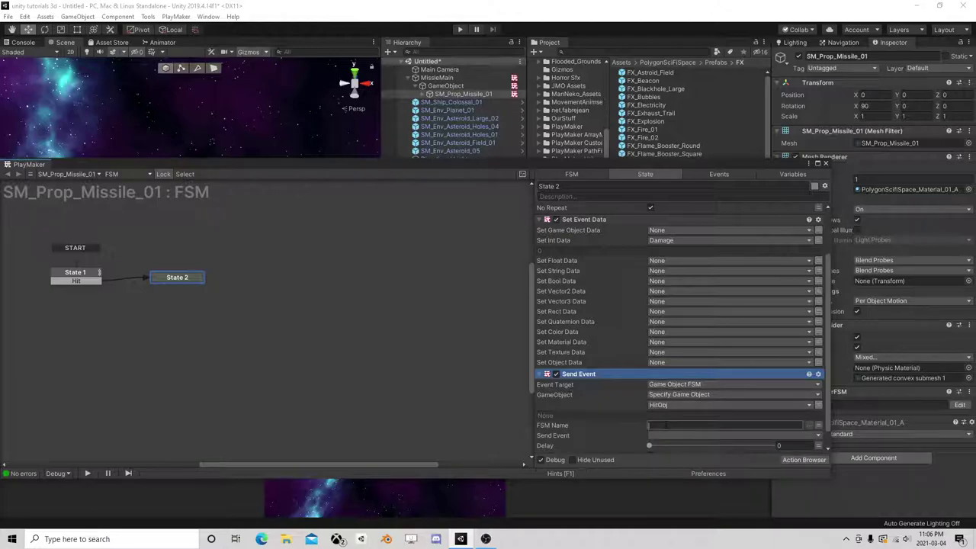
type("Health")
left_click(702, 438)
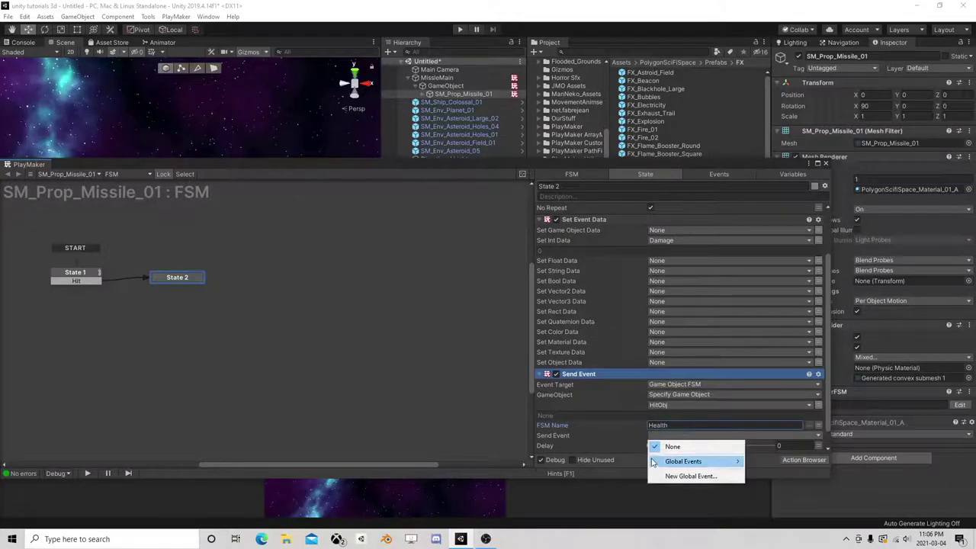
mouse_move(672, 464)
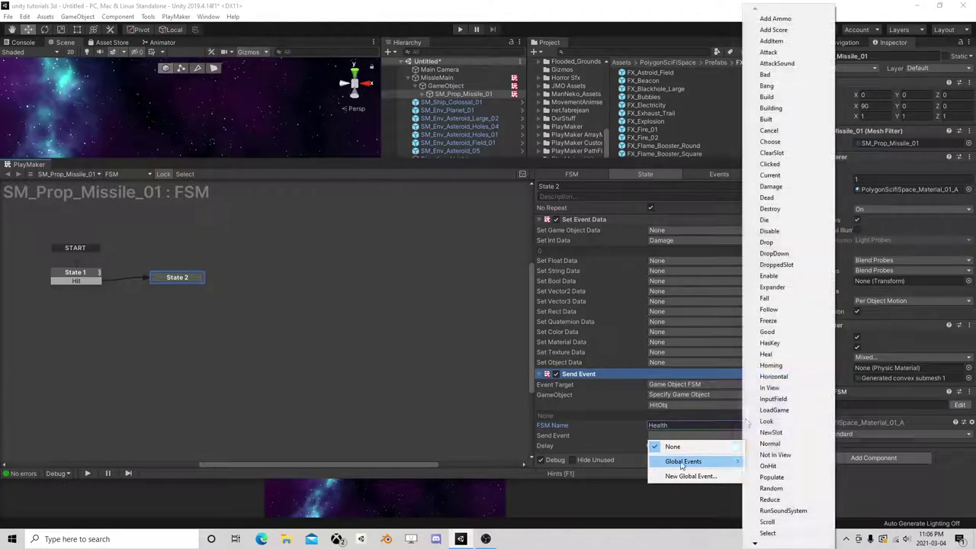
left_click(785, 186)
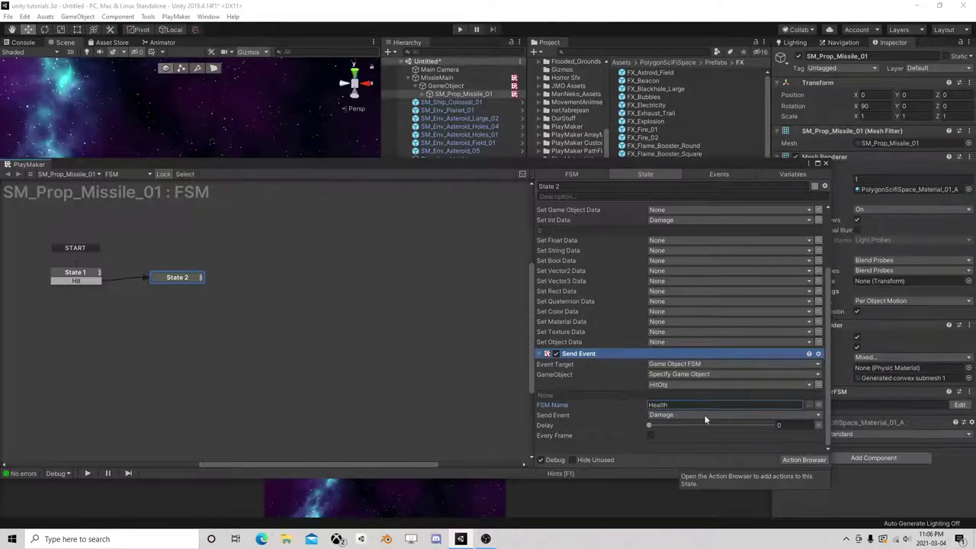
left_click(804, 460)
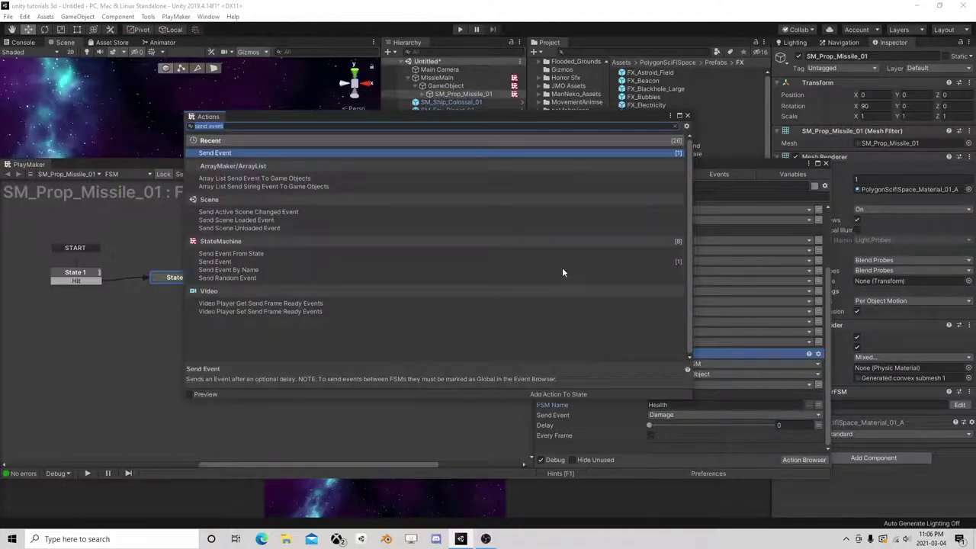
Add a Create Object action to State 2 and move the state panel aside
type("create")
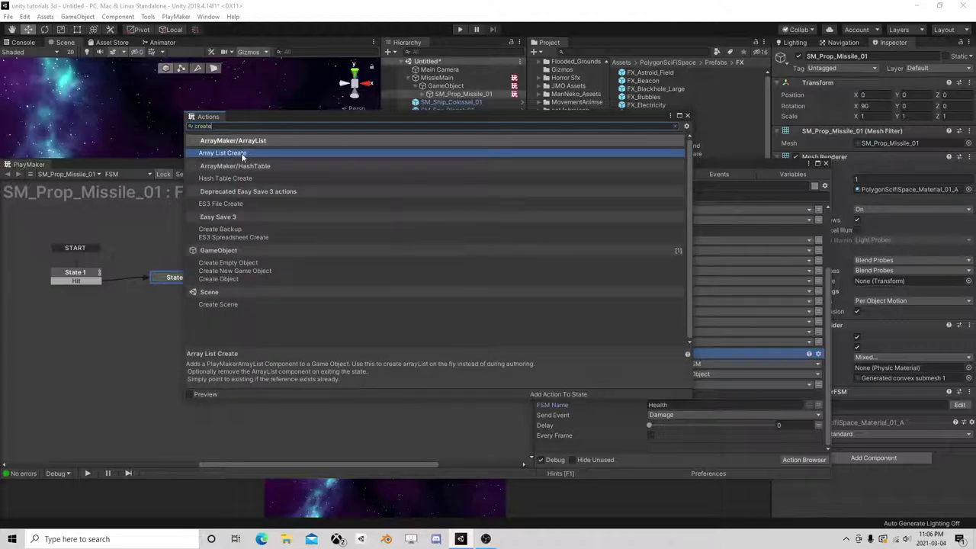
double_click(227, 278)
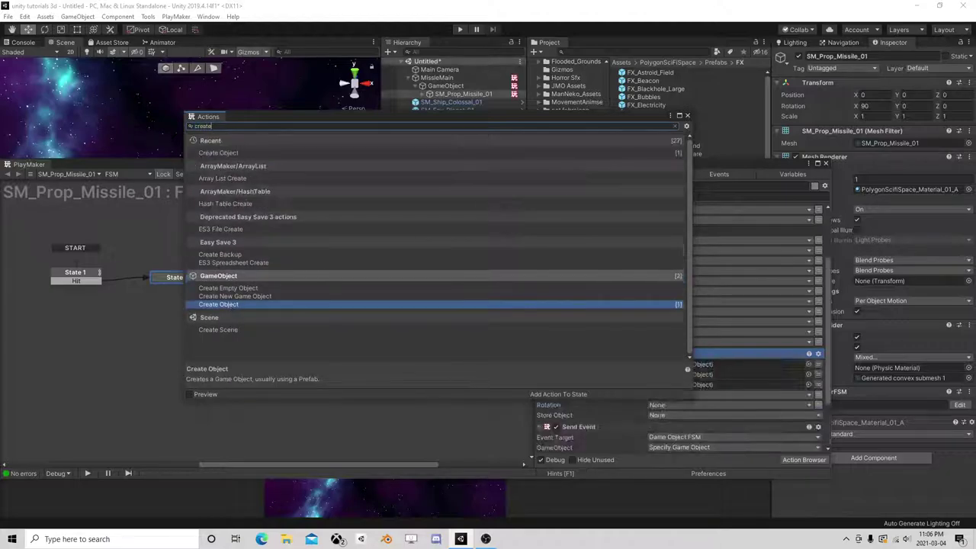
left_click(723, 309)
left_click_drag(696, 166, 362, 73)
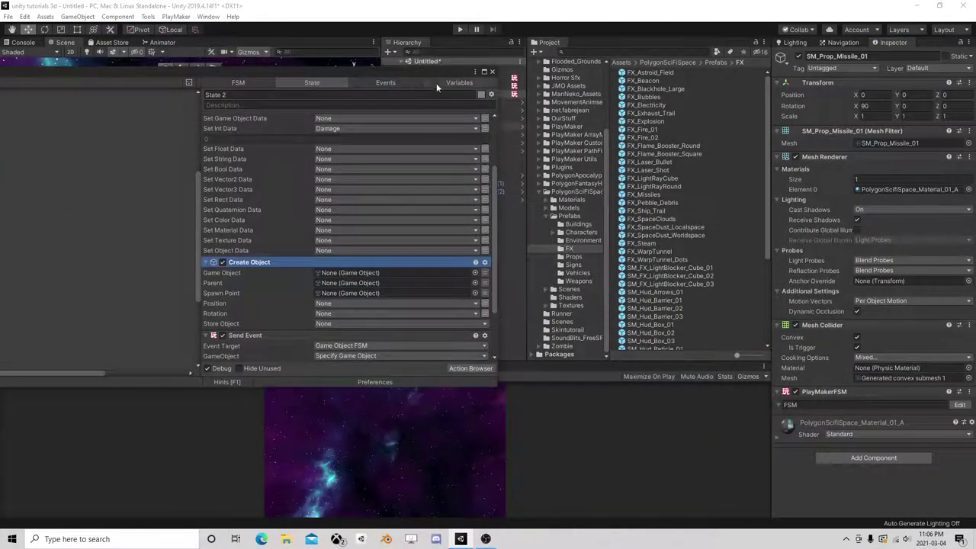
left_click_drag(432, 69, 465, 262)
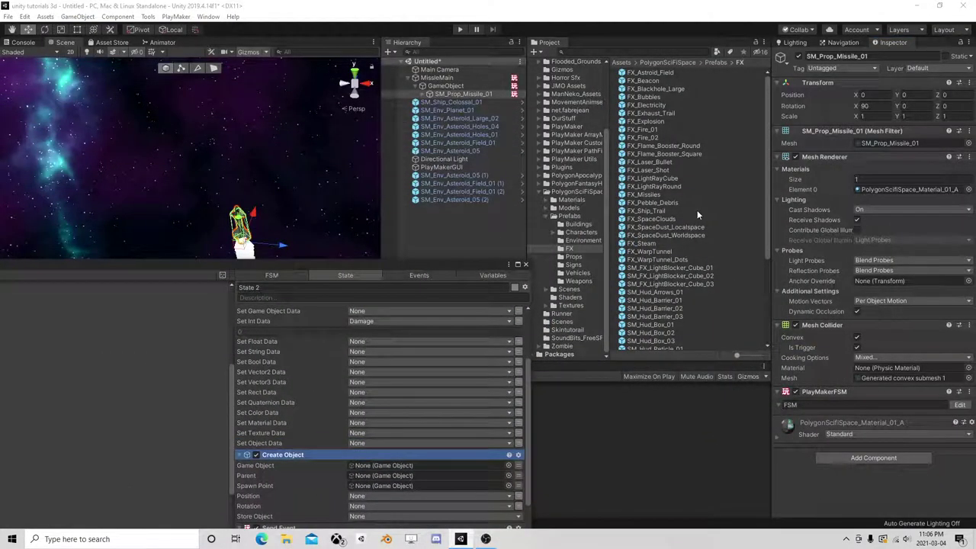
Place the FX_Astroid_Field prefab into the scene
scroll(667, 224, "down", 1)
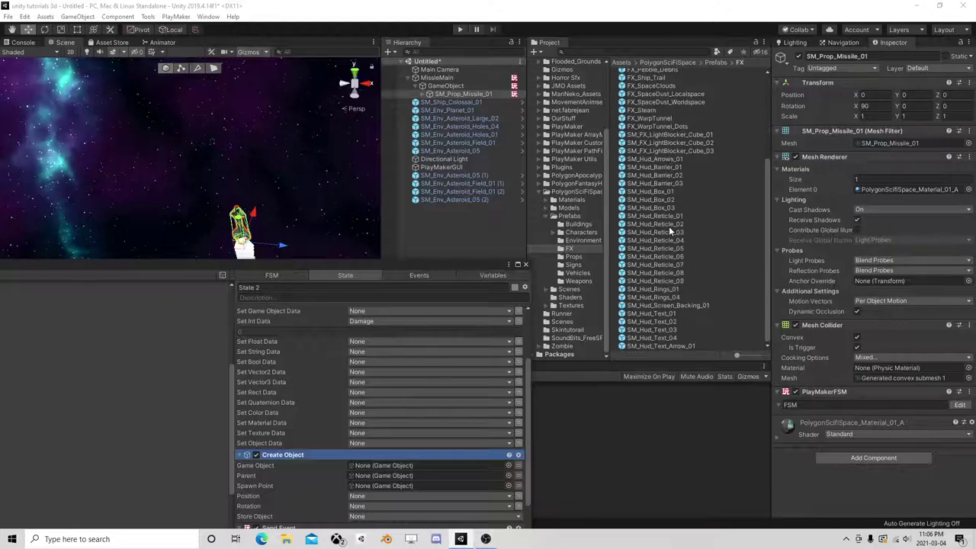
scroll(669, 226, "down", 1)
scroll(663, 219, "up", 1)
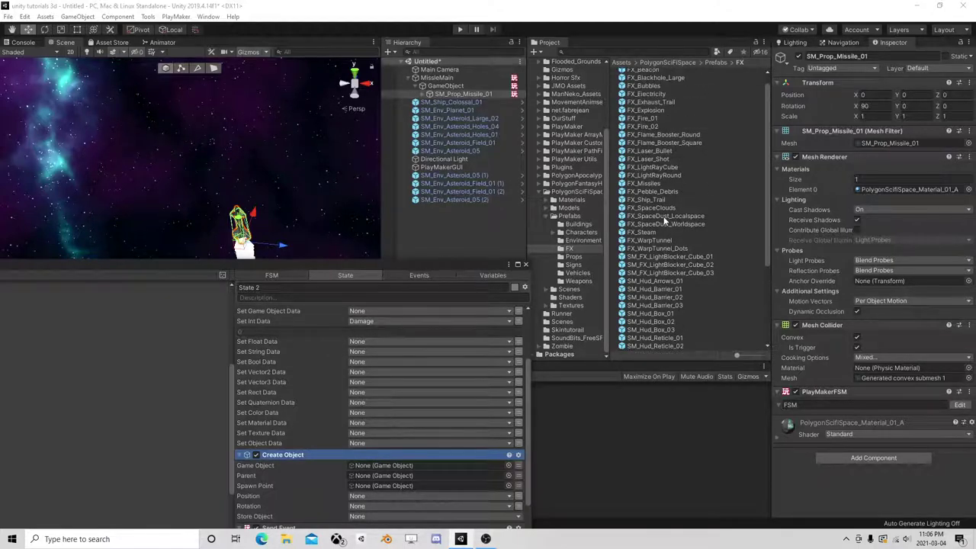
scroll(663, 219, "up", 1)
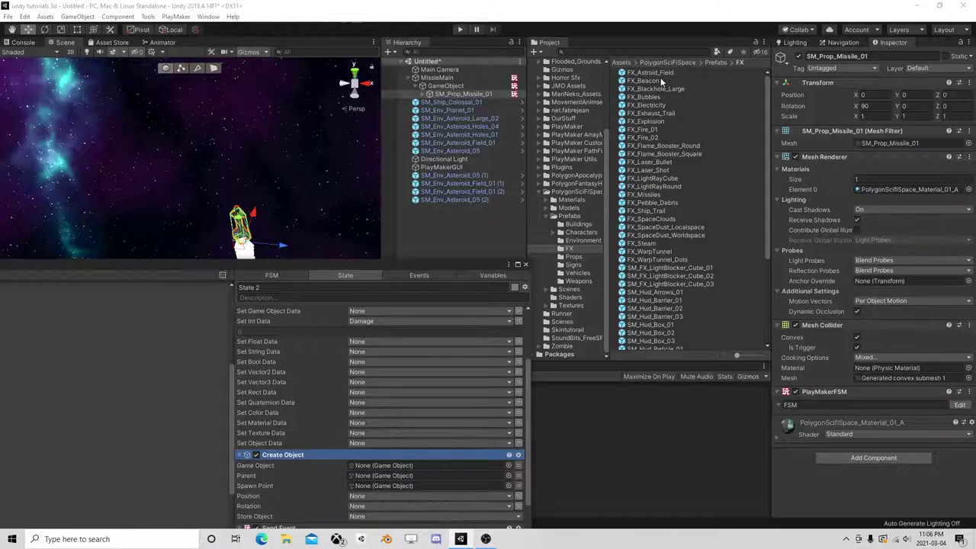
left_click_drag(661, 75, 164, 139)
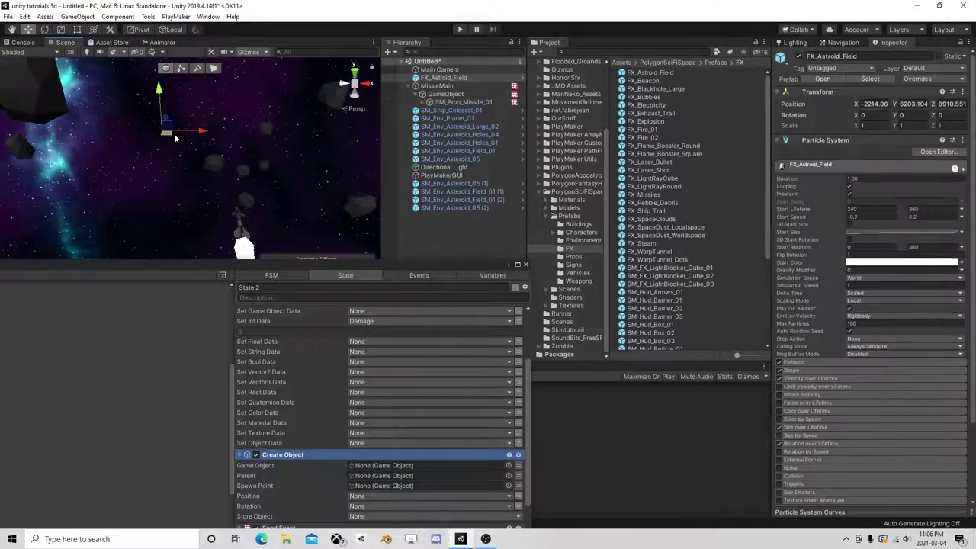
mouse_move(164, 139)
left_mouse_down()
mouse_move(162, 181)
mouse_move(217, 92)
left_mouse_up()
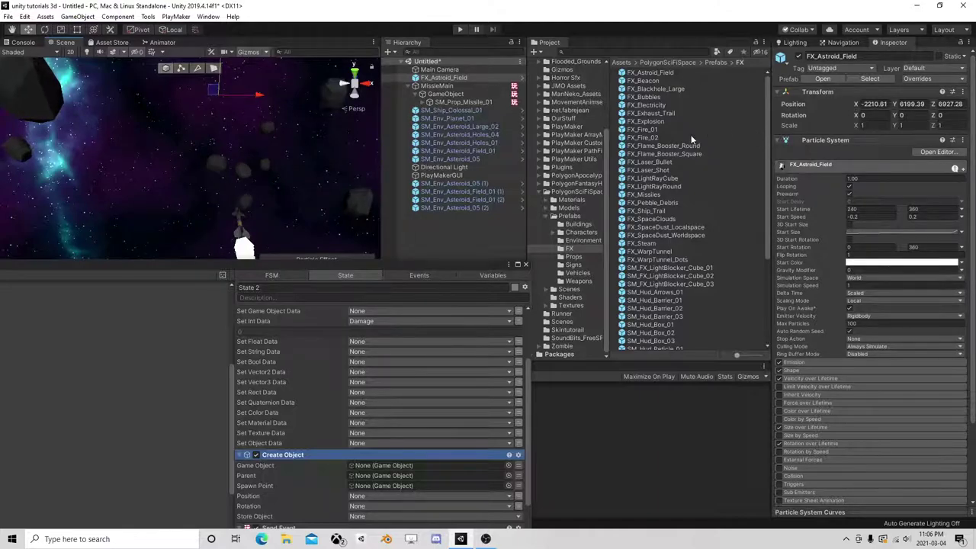
Add FX_SpaceClouds, lowered slightly, and FX_SpaceDust_Localspace to the scene
left_click(644, 220)
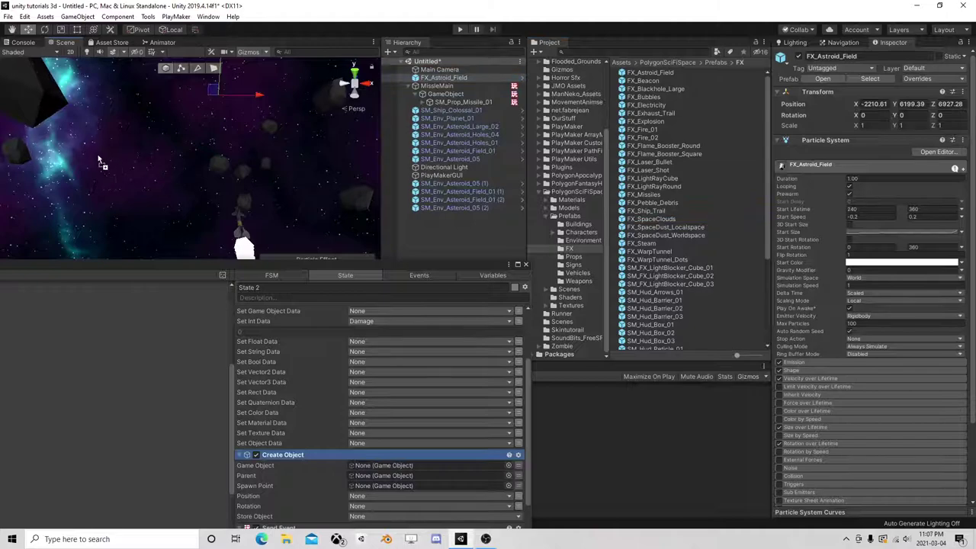
left_click_drag(640, 221, 100, 157)
left_click_drag(88, 116, 113, 219)
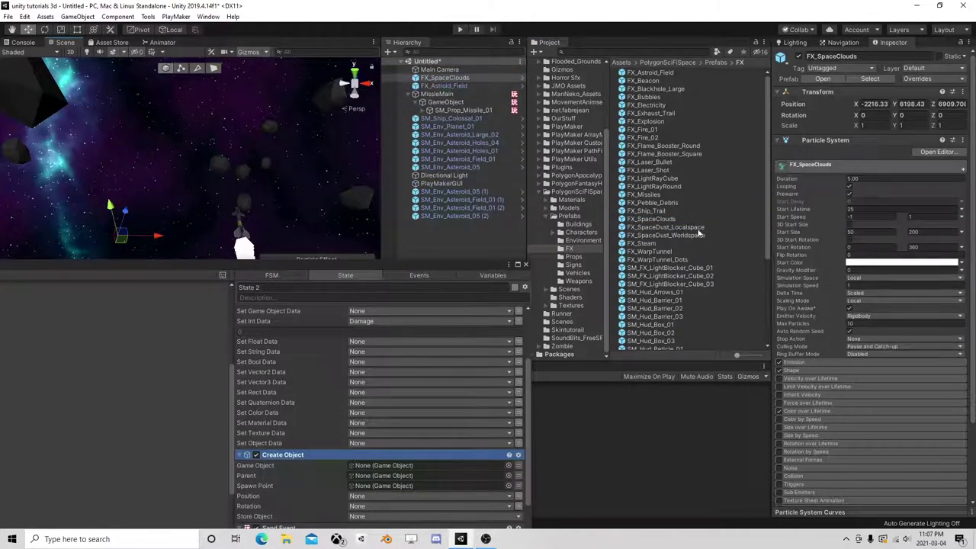
left_click_drag(685, 227, 231, 146)
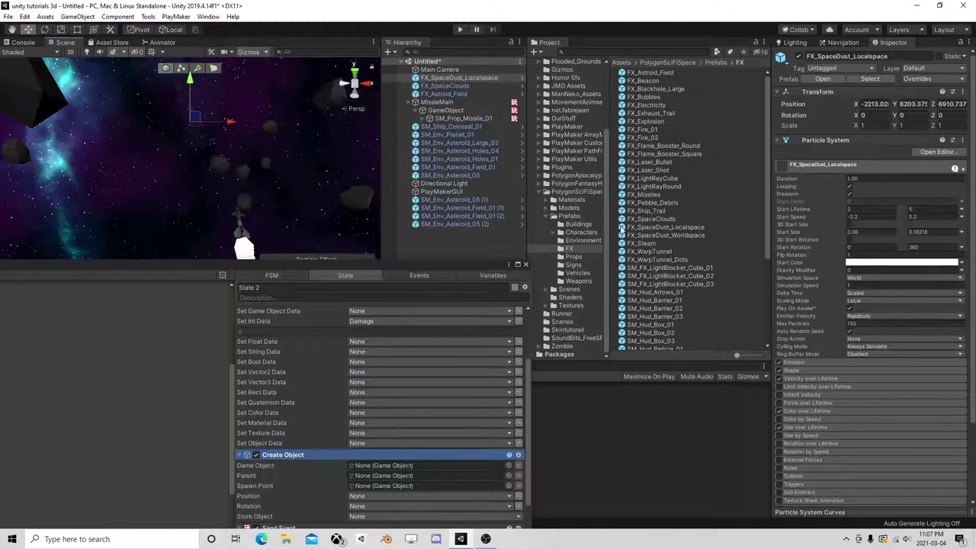
scroll(696, 271, "down", 1)
scroll(695, 273, "down", 2)
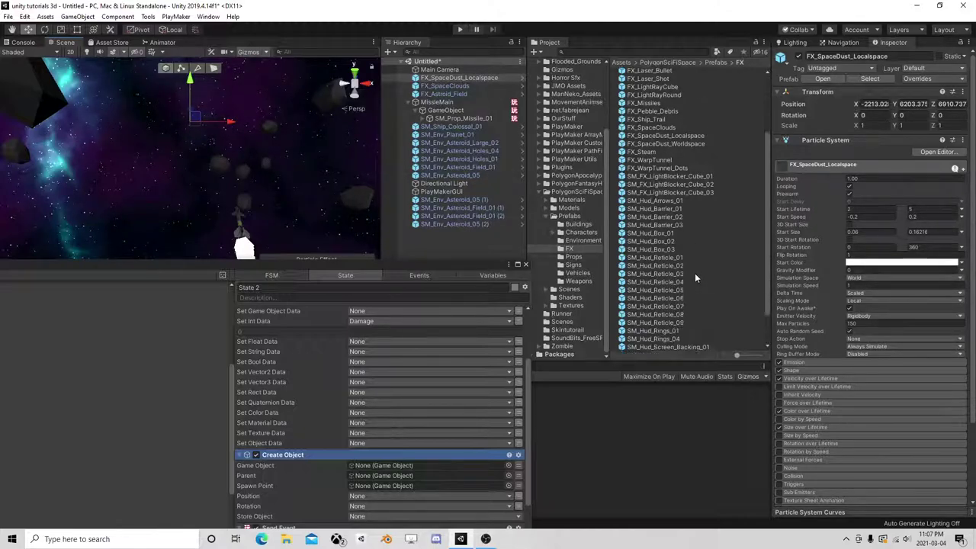
scroll(695, 274, "down", 1)
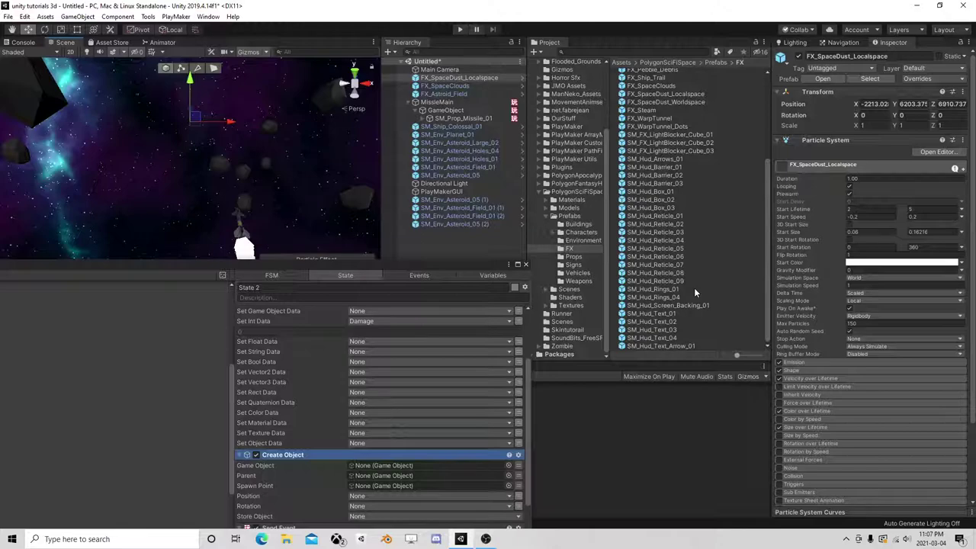
scroll(694, 288, "up", 4)
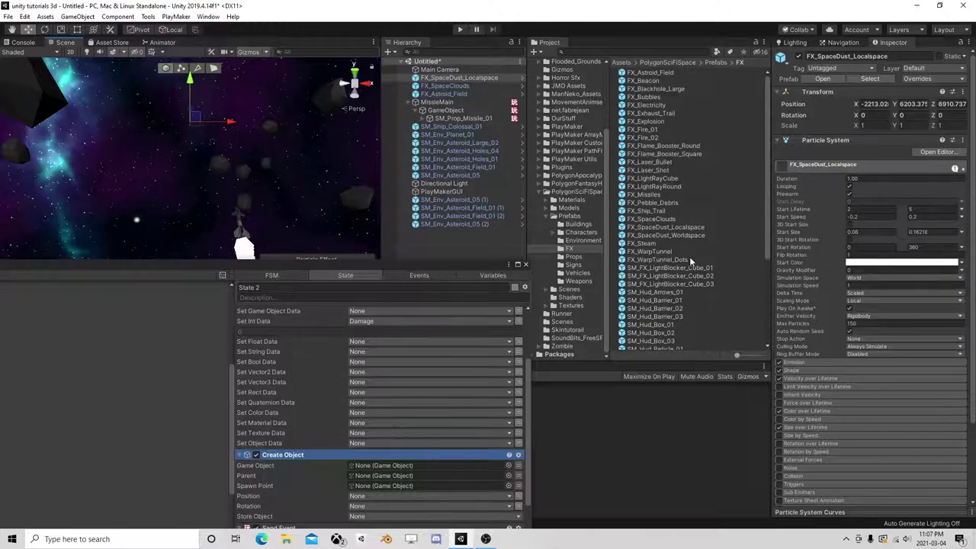
Preview FX_Explosion in the scene, then add it as a GameObject FSM variable
type("explo")
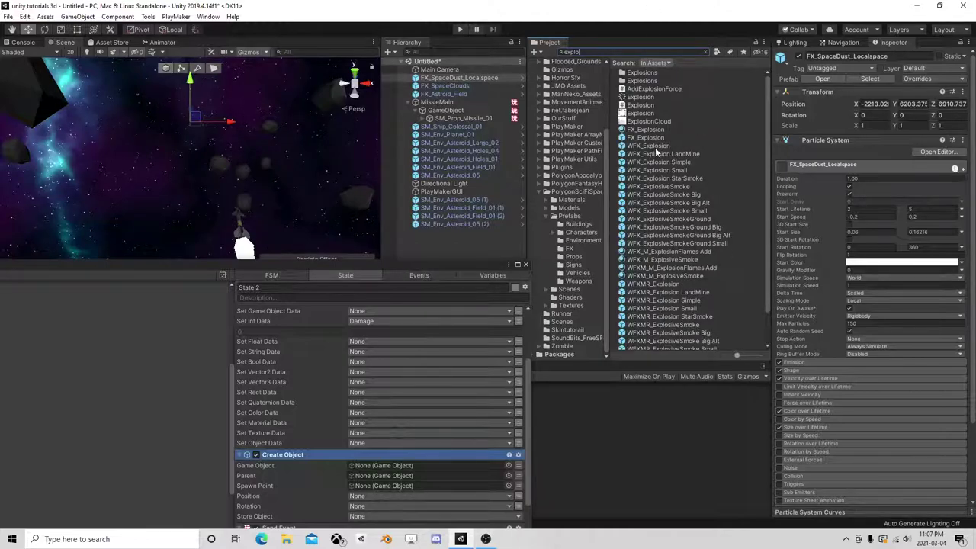
left_click_drag(645, 137, 161, 179)
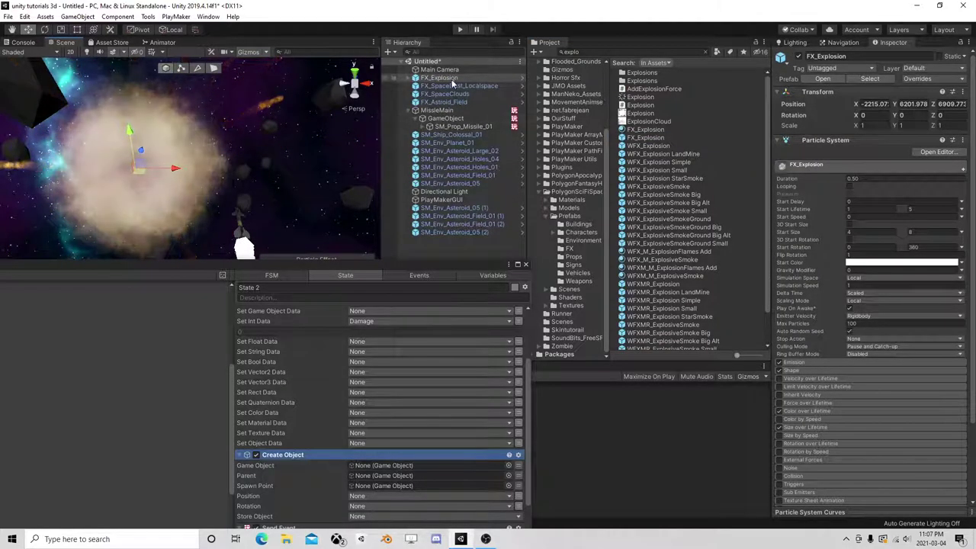
key("Delete")
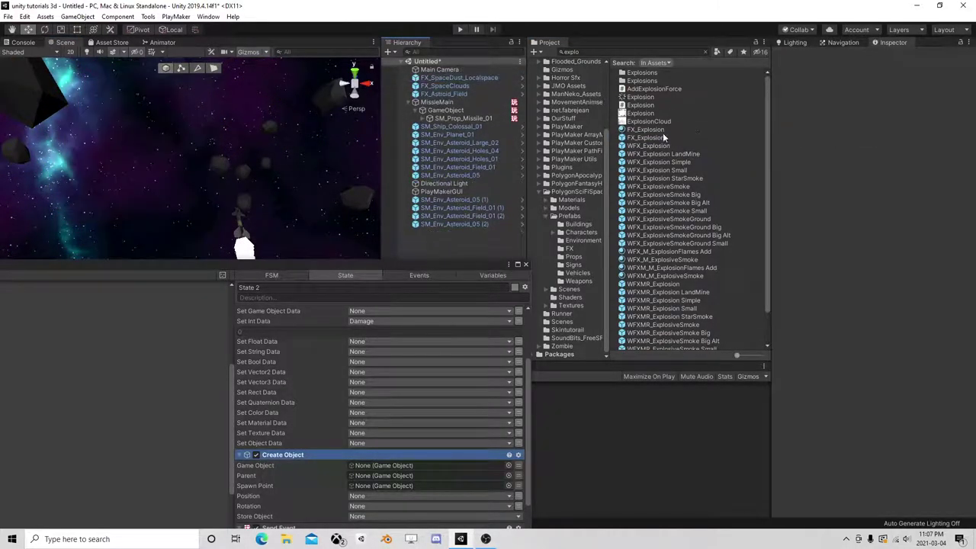
left_click(478, 276)
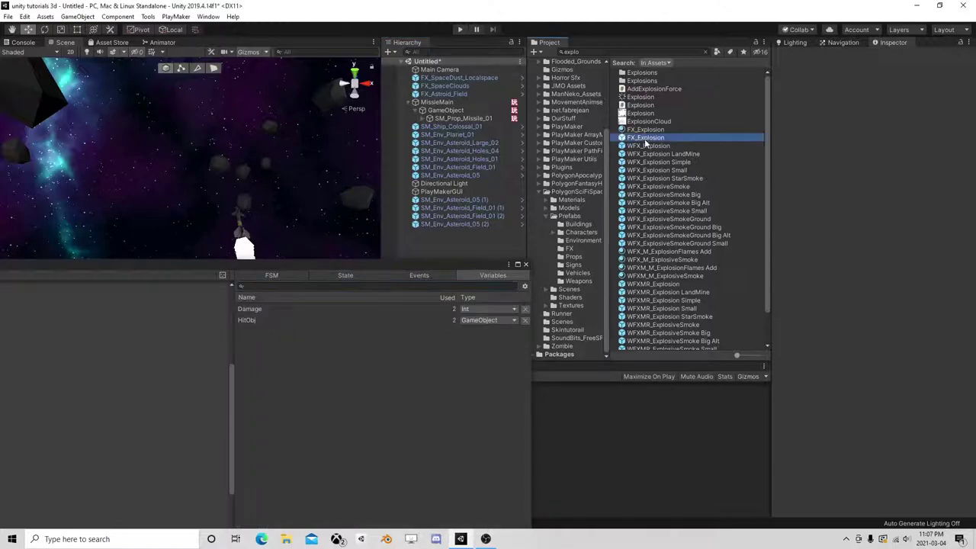
left_click_drag(645, 137, 342, 380)
Set Create Object's Game Object to the FX_Explosion variable
left_click_drag(360, 265, 360, 99)
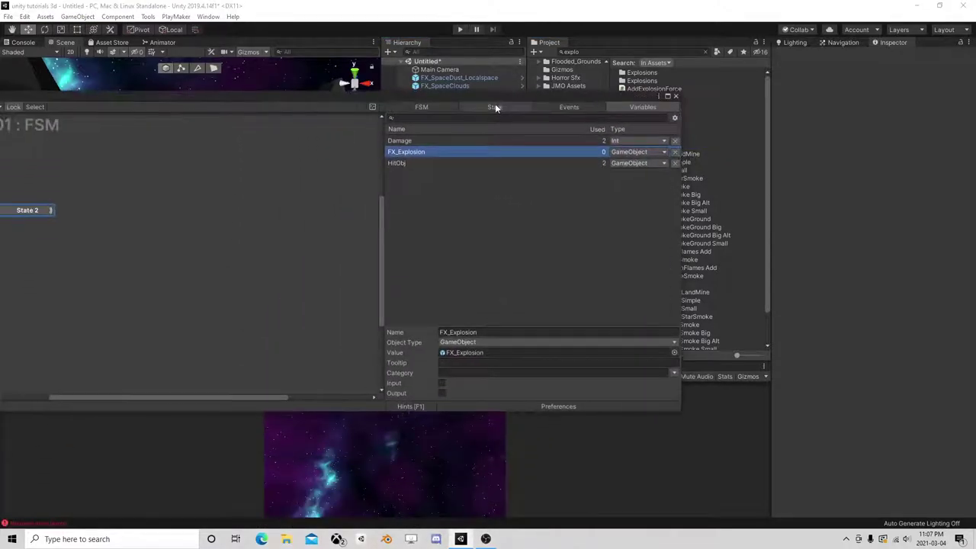
left_click(495, 103)
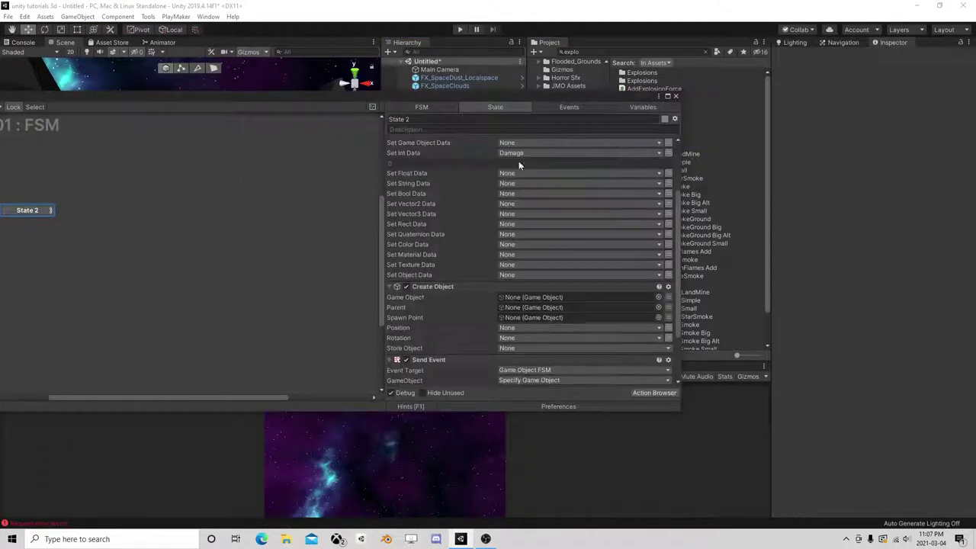
left_click(668, 298)
left_click(592, 300)
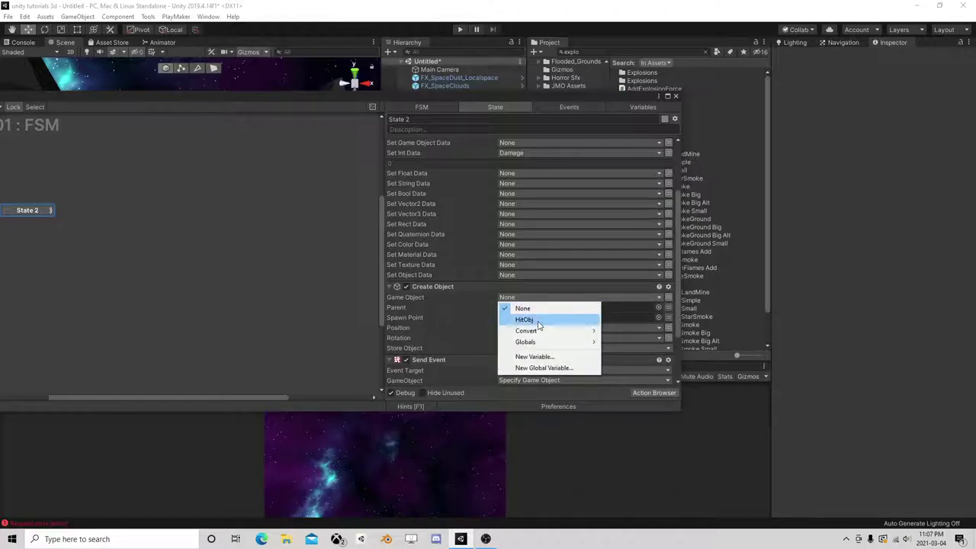
mouse_move(537, 333)
left_click(630, 331)
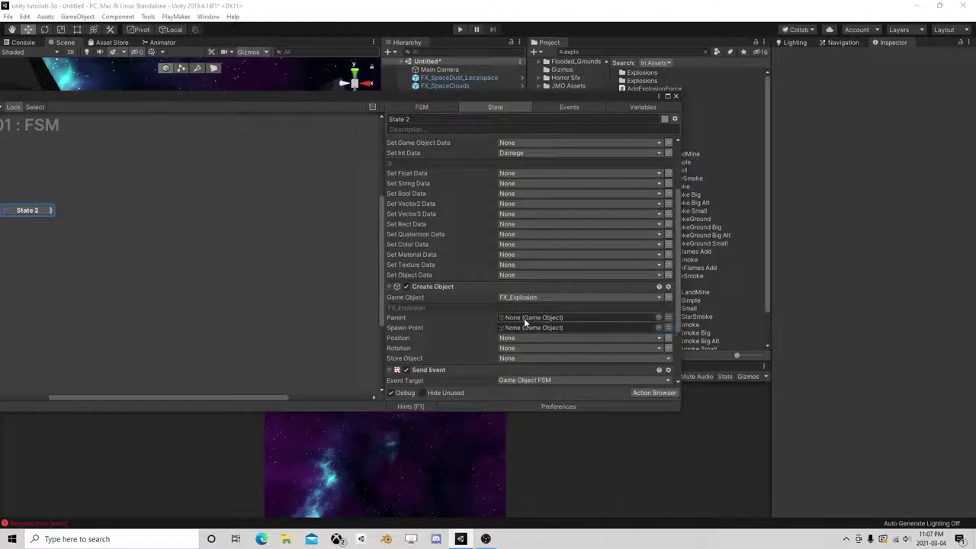
scroll(536, 315, "down", 3)
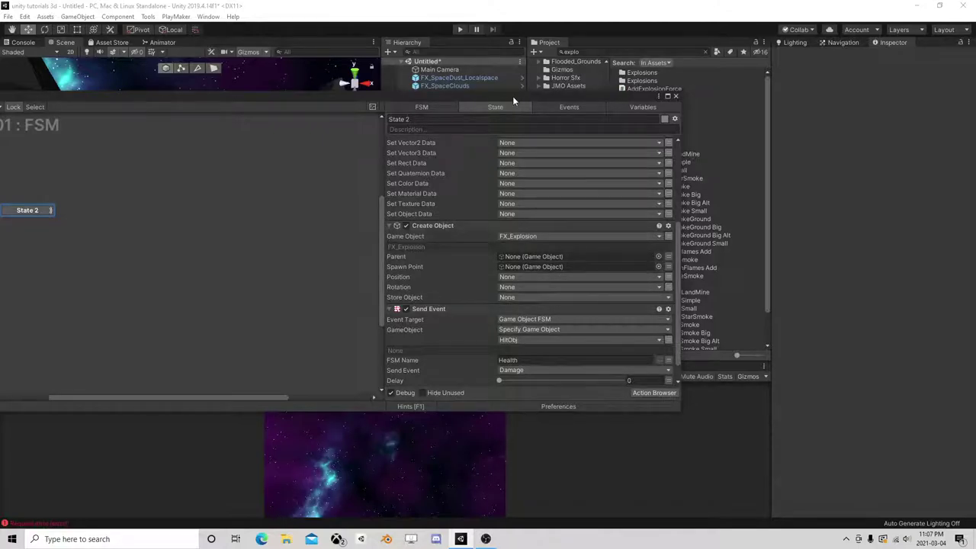
Use SM_Prop_Missile_01 as the spawn point and move Create Object below Send Event
mouse_move(513, 96)
left_mouse_down()
mouse_move(543, 295)
mouse_move(533, 151)
left_mouse_up()
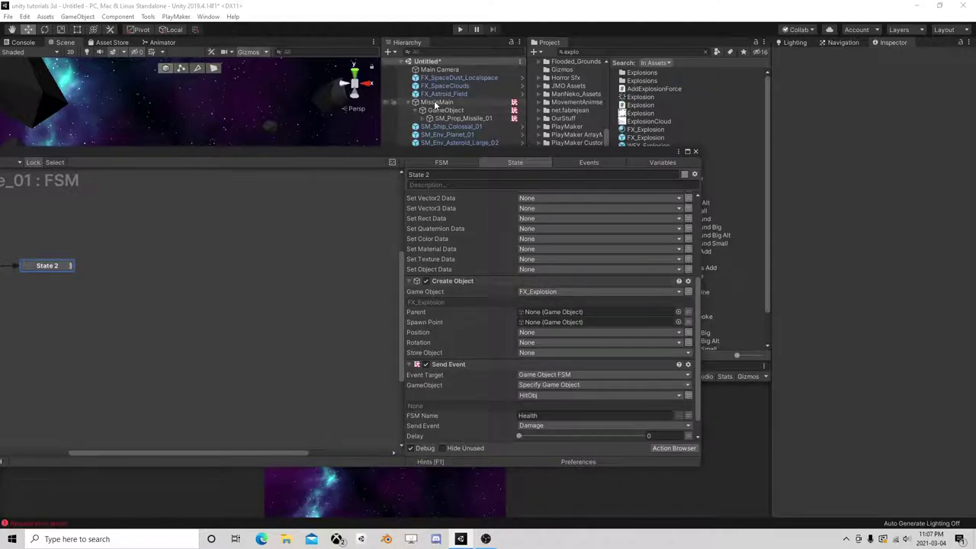
mouse_move(445, 110)
left_mouse_down()
mouse_move(562, 331)
mouse_move(558, 323)
left_mouse_up()
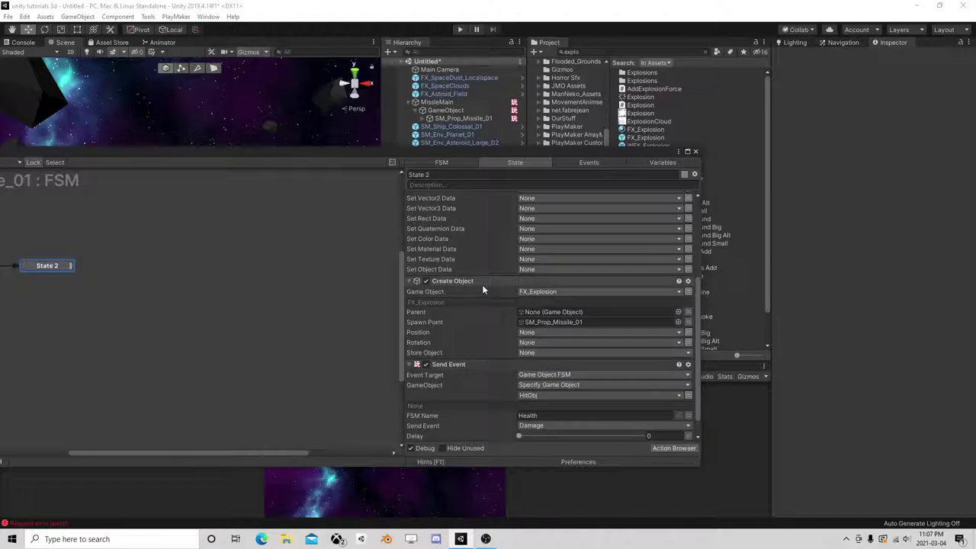
left_click(412, 281)
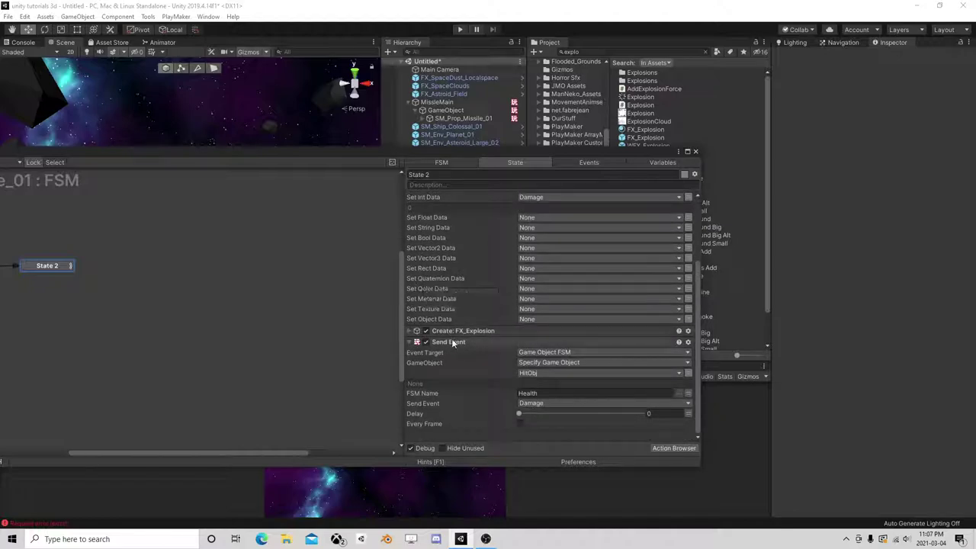
left_click_drag(448, 332, 493, 432)
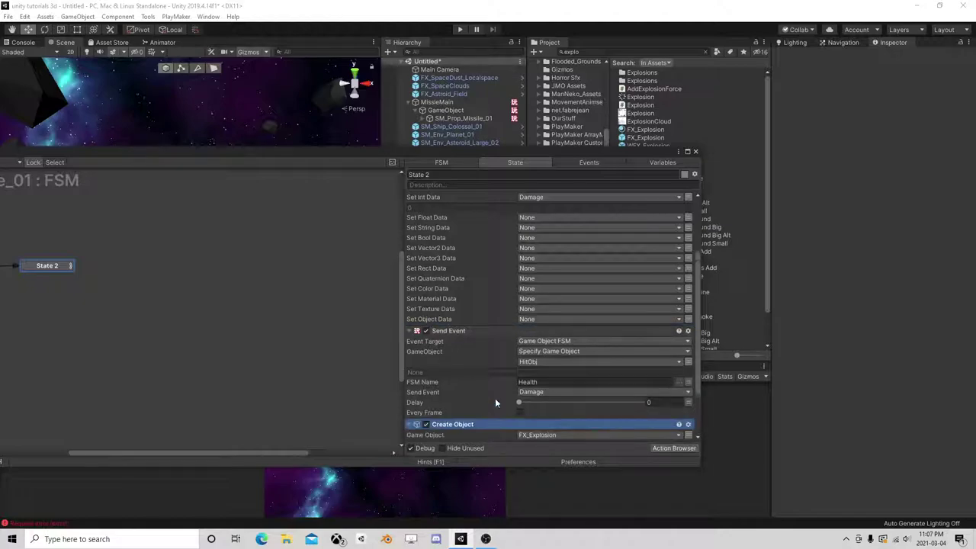
Add Destroy Self at the end of State 2 with a 0.1 delay
left_click_drag(450, 162, 165, 183)
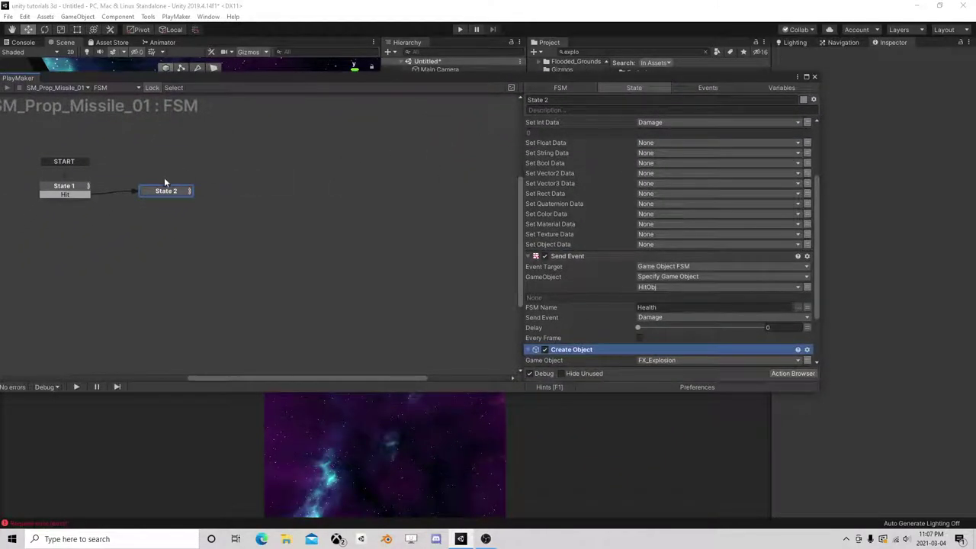
left_click(791, 374)
type("destro")
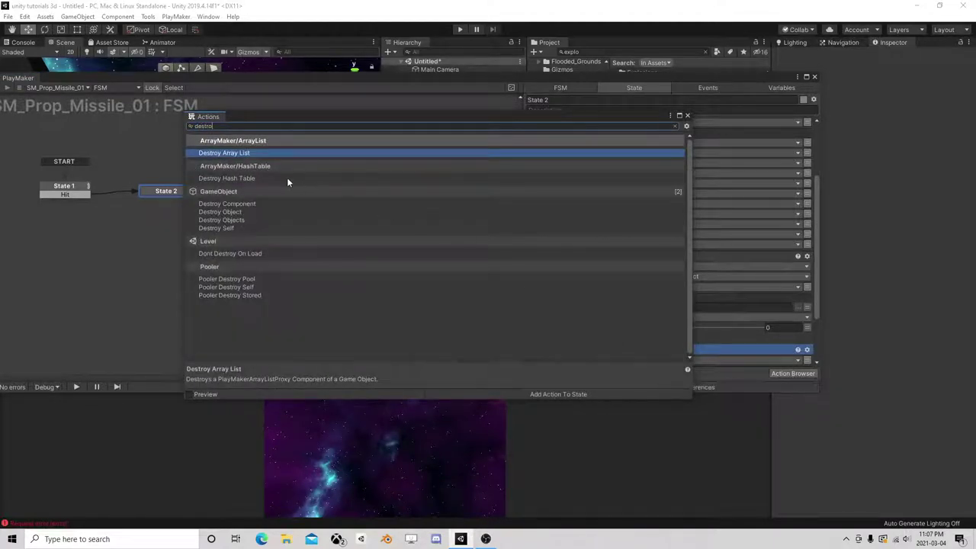
double_click(233, 227)
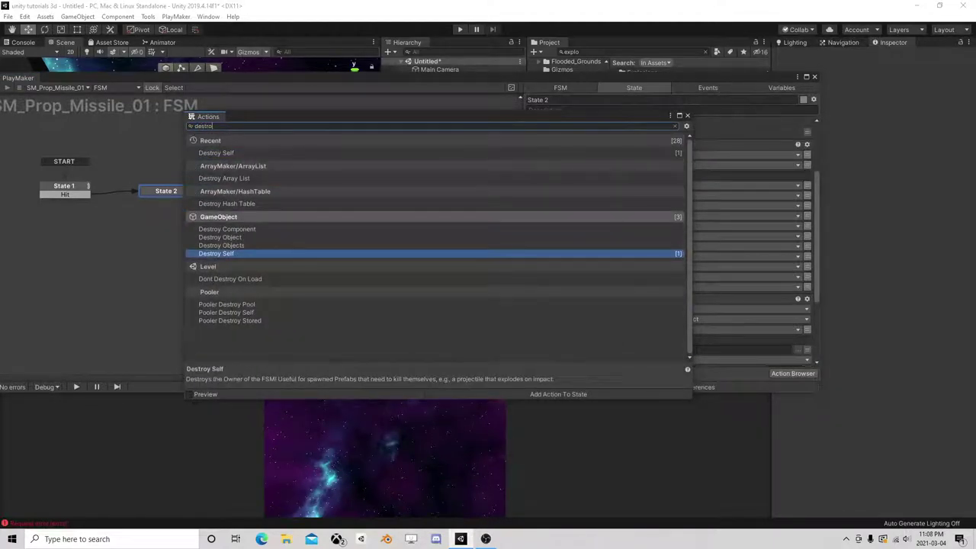
left_click(687, 116)
scroll(606, 175, "up", 3)
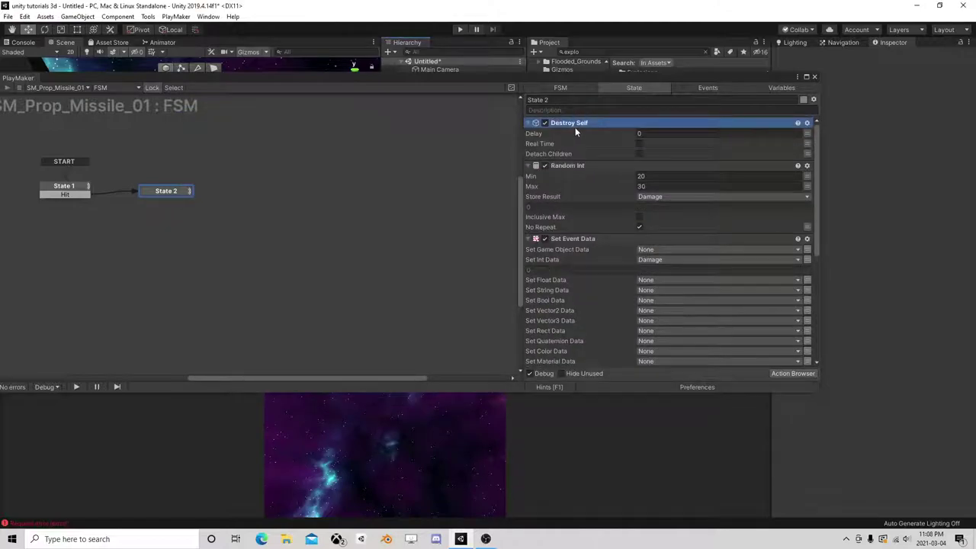
right_click(576, 132)
left_click(603, 258)
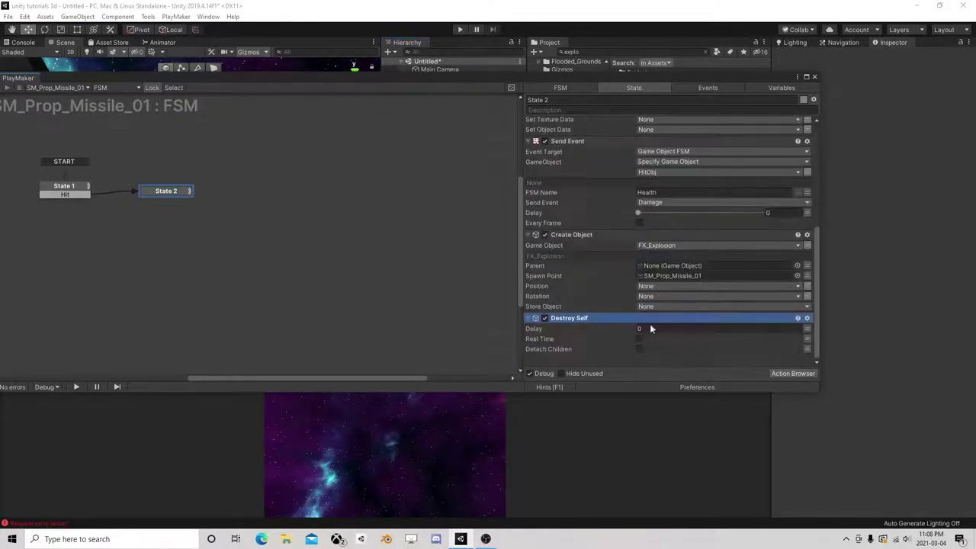
left_click(651, 329)
type(".1")
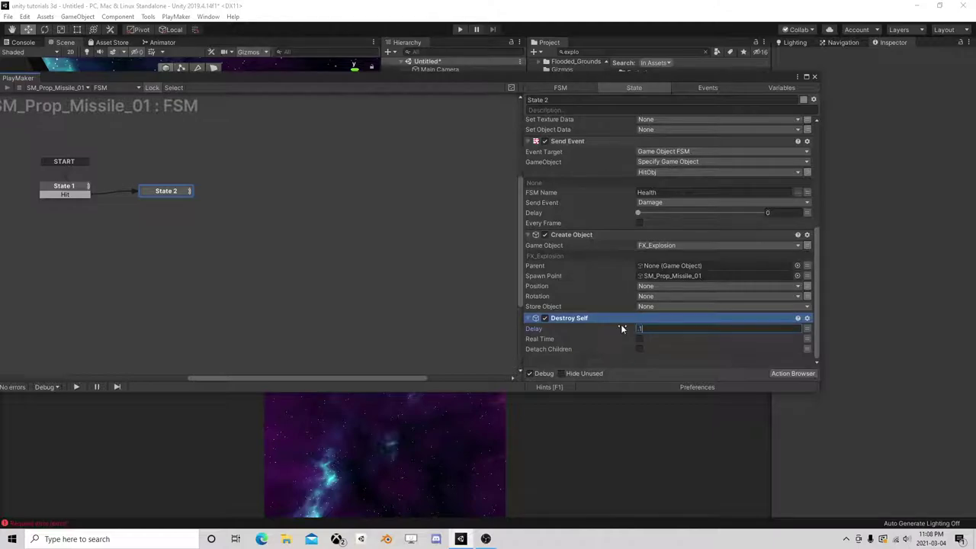
key("Return")
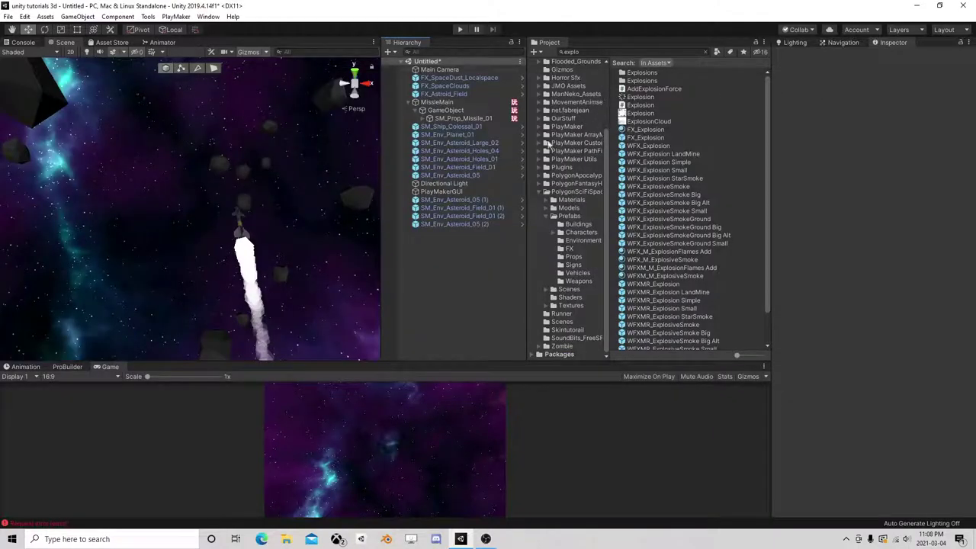
Create a new folder named Missle in Assets
scroll(343, 191, "down", 2)
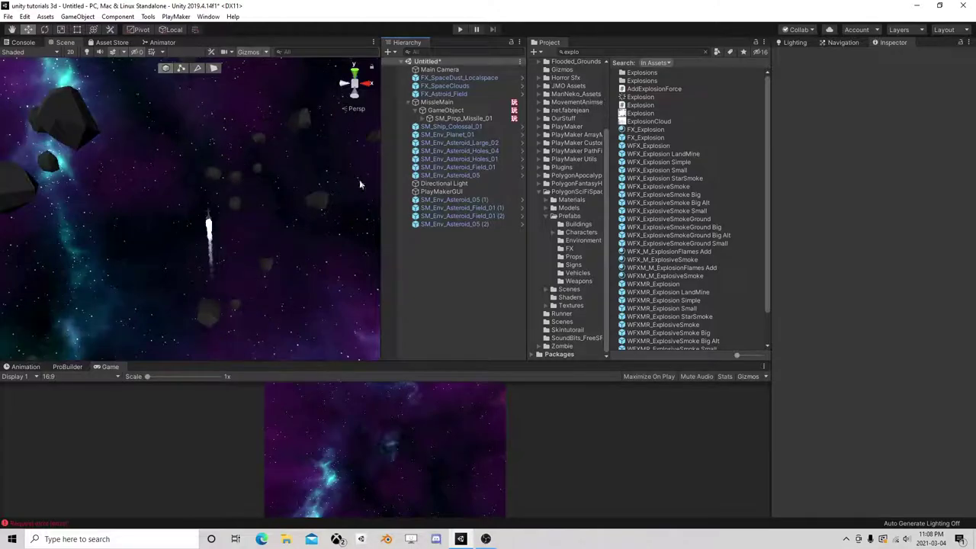
left_click(410, 102)
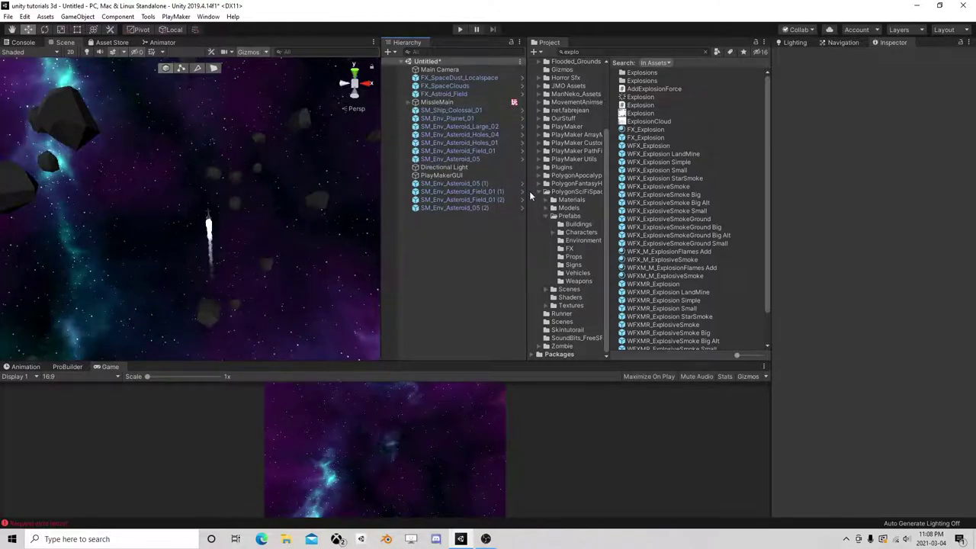
left_click(546, 192)
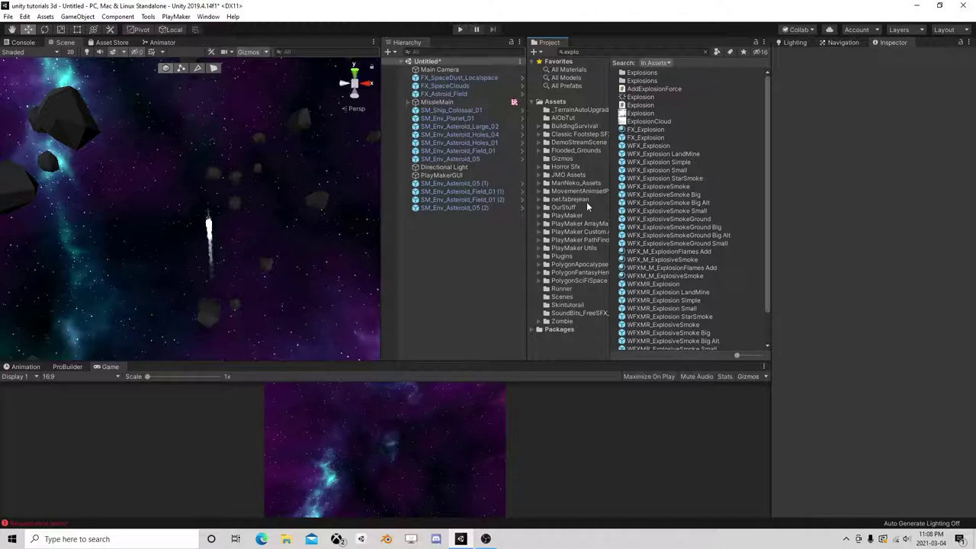
left_click(565, 209)
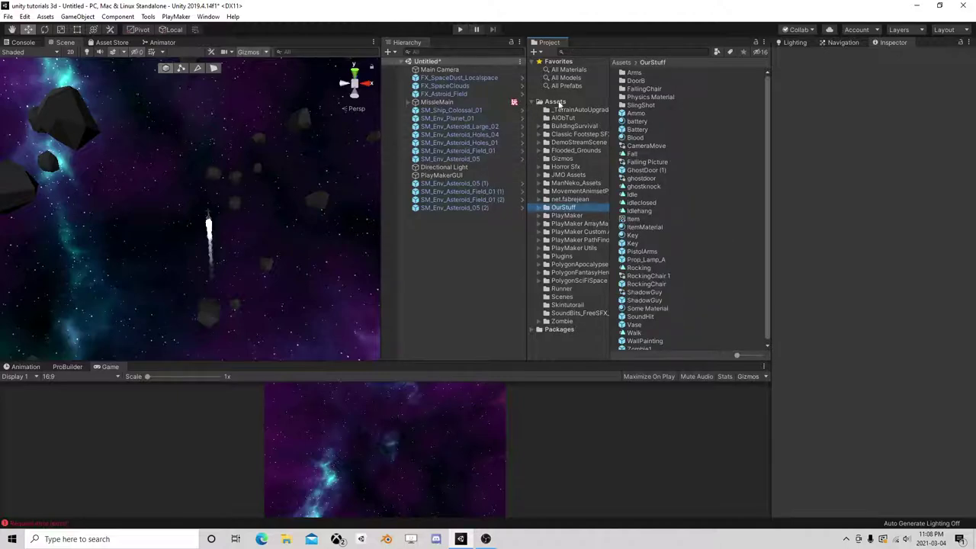
right_click(559, 103)
mouse_move(595, 102)
left_click(732, 103)
type("Missile")
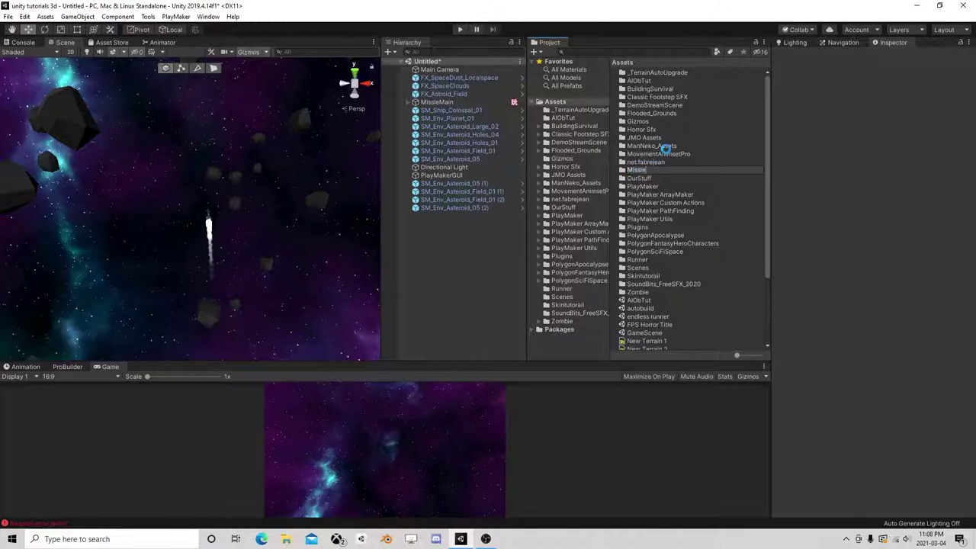
key("Return")
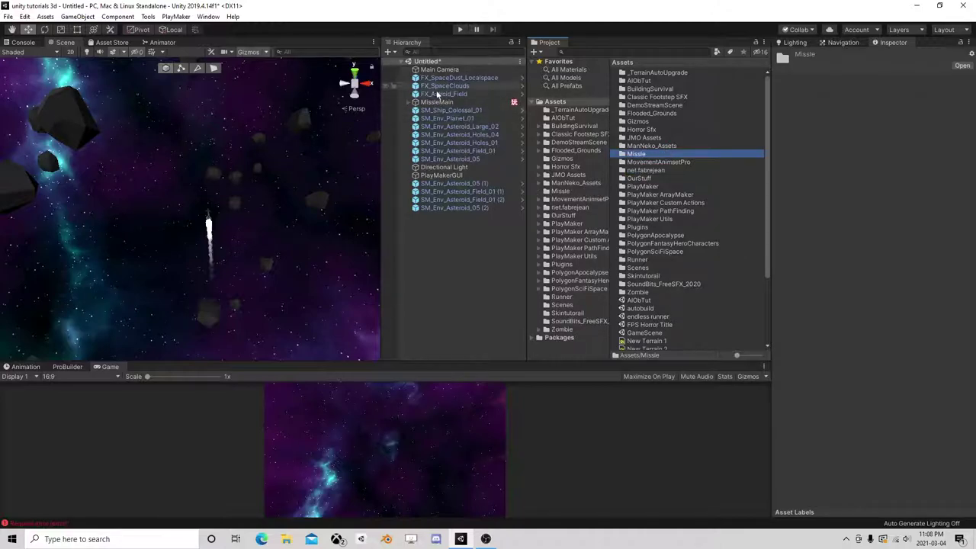
Save MissleMain as a prefab in the Missle folder and review its State 2 actions
left_click_drag(643, 157, 643, 157)
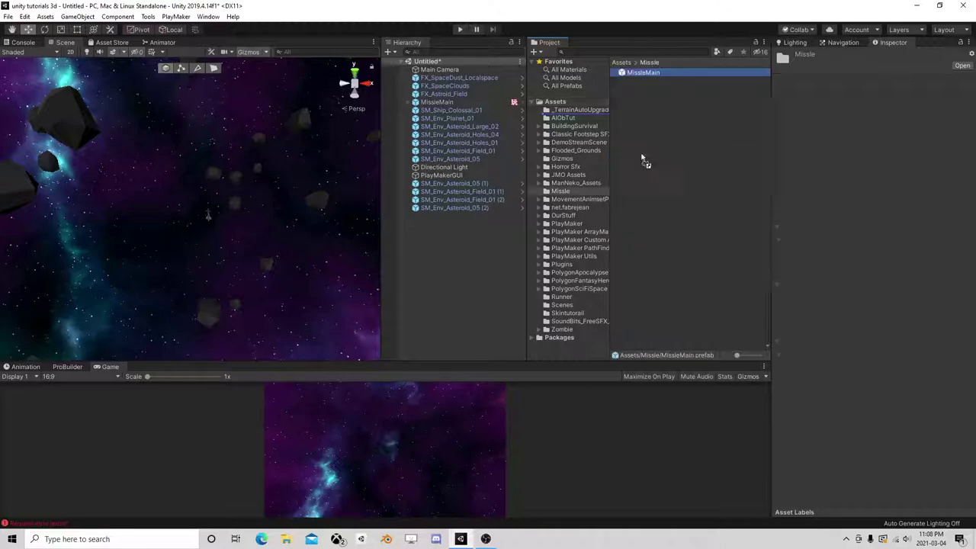
left_click(440, 103)
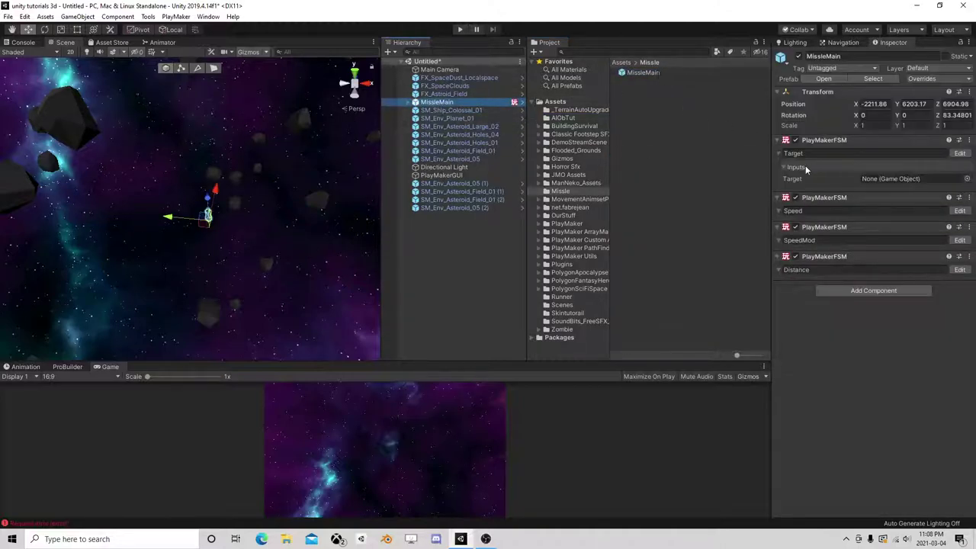
left_click(959, 153)
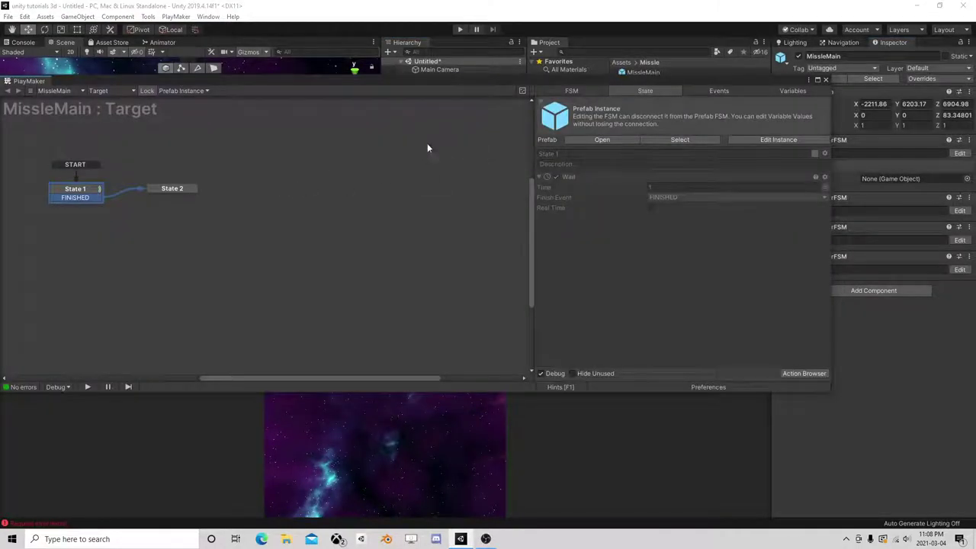
left_click(163, 191)
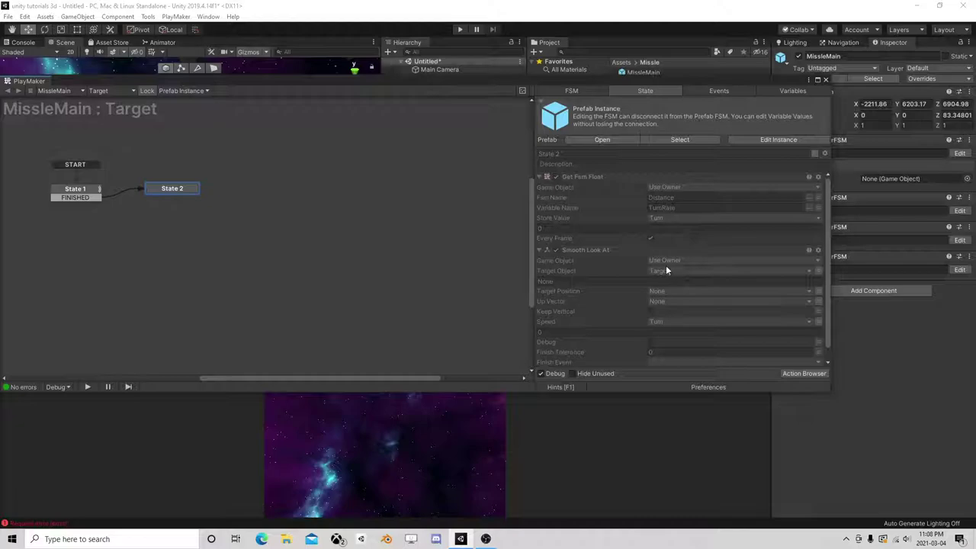
left_click(825, 81)
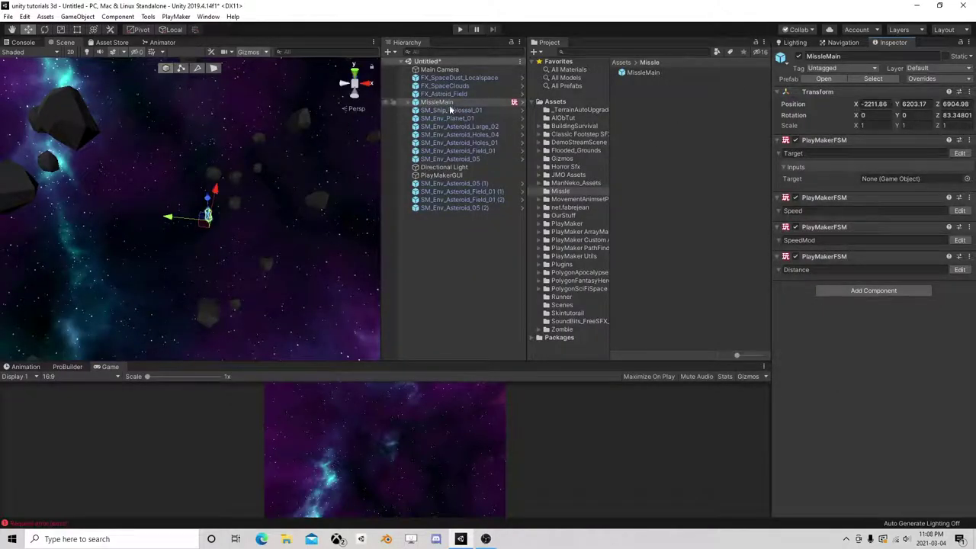
Delete MissleMain from the scene and tag SM_Ship_Colossal_01 as BadGuy
key("Delete")
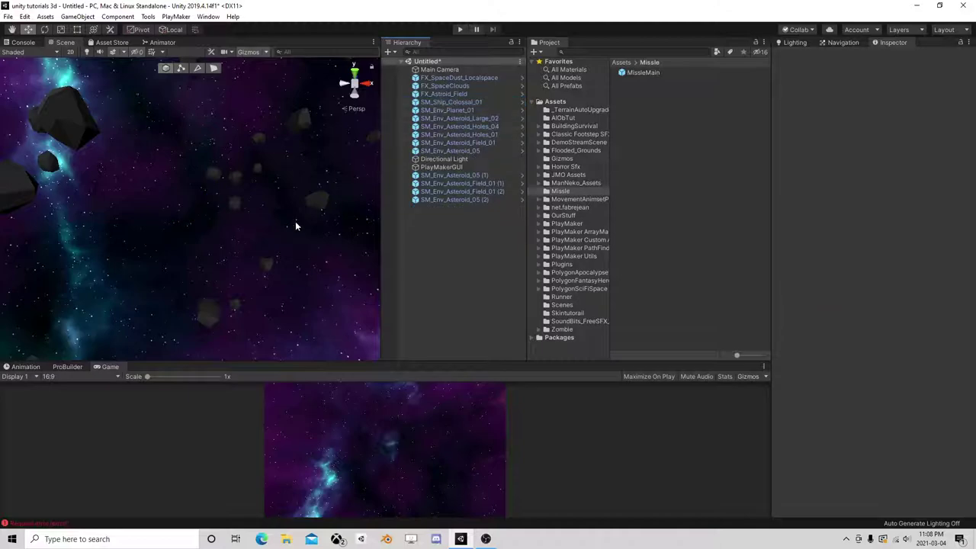
mouse_move(296, 224)
right_mouse_down()
mouse_move(253, 212)
mouse_move(174, 154)
right_mouse_up()
left_click(197, 150)
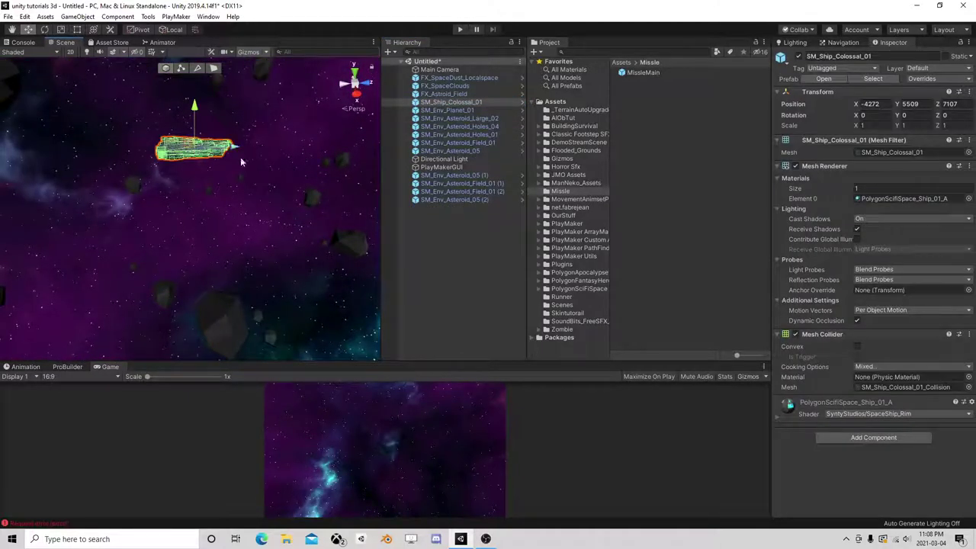
left_click(462, 244)
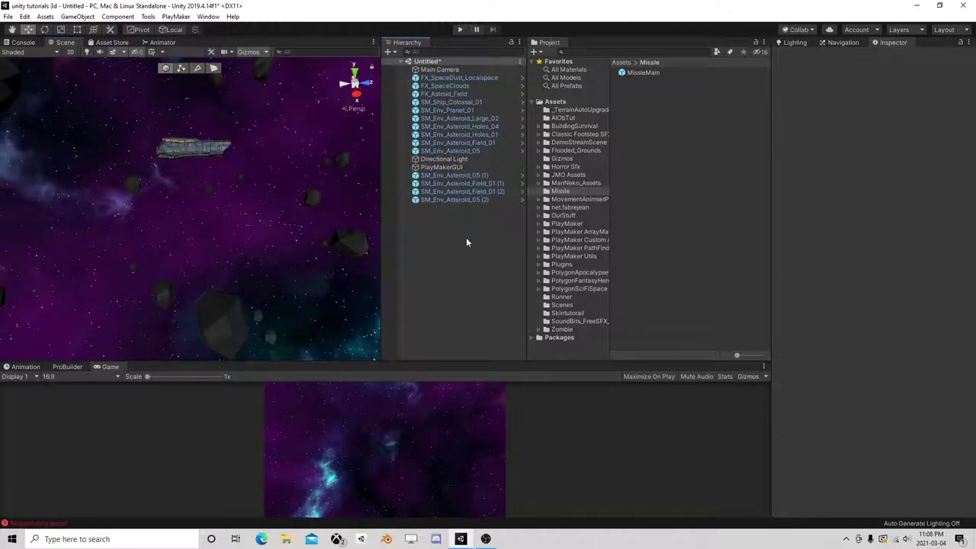
left_click(194, 147)
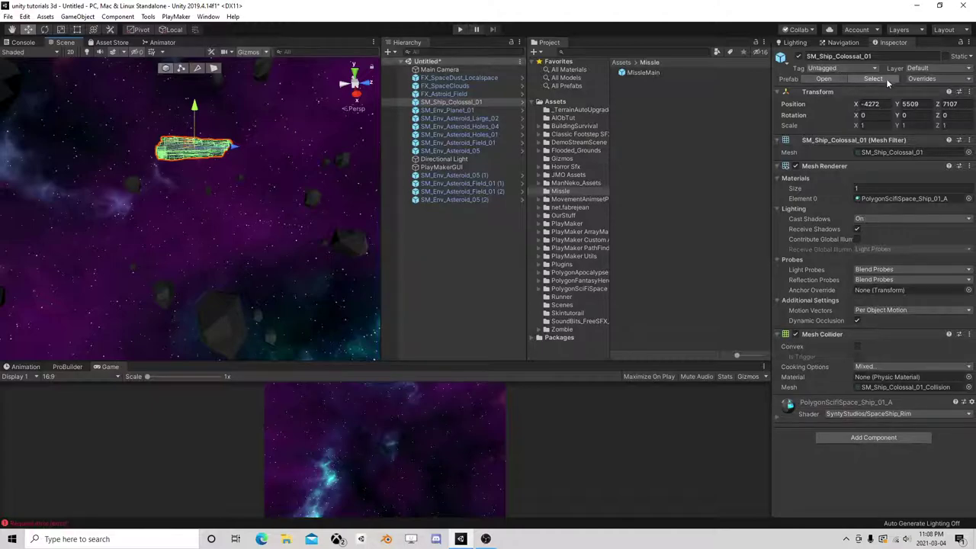
left_click(860, 68)
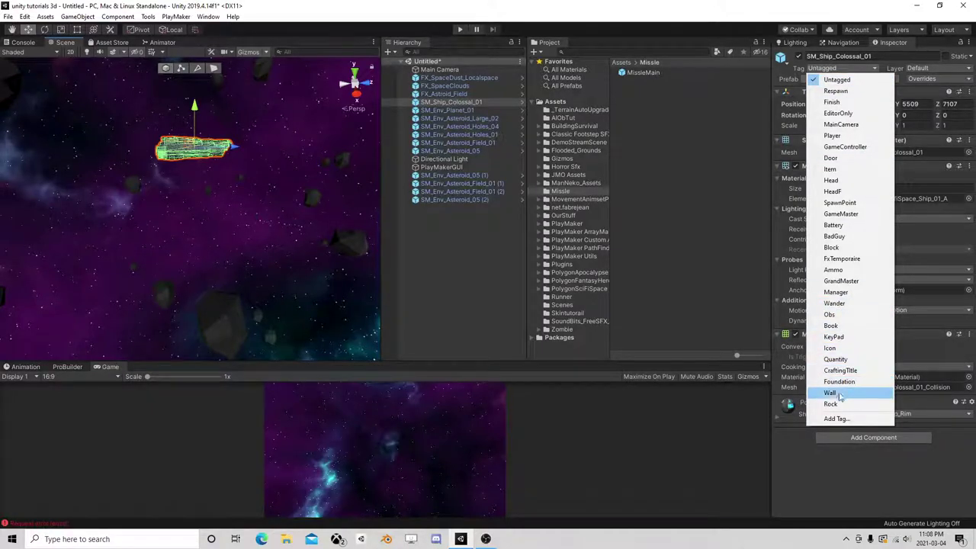
left_click(839, 236)
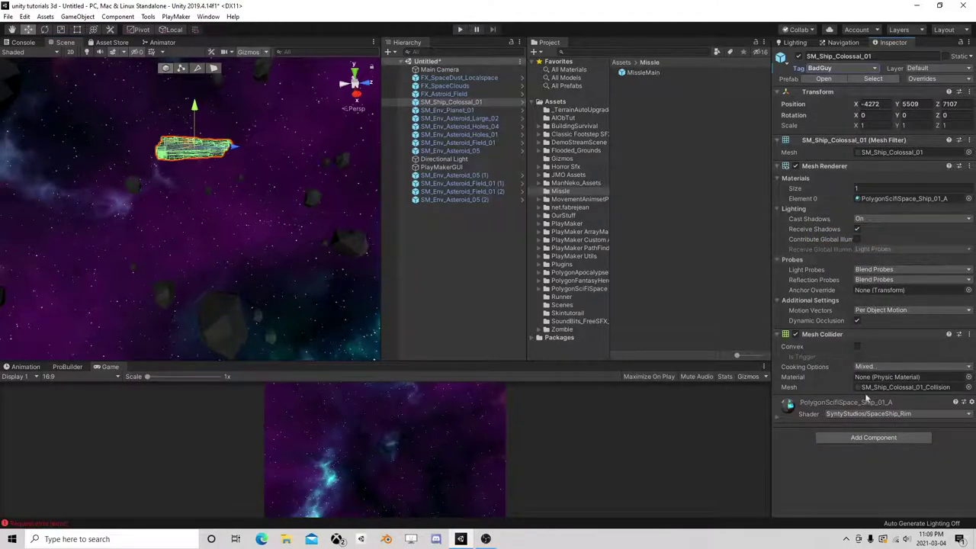
Add a Rigidbody component to the ship
left_click(860, 438)
type("rigid")
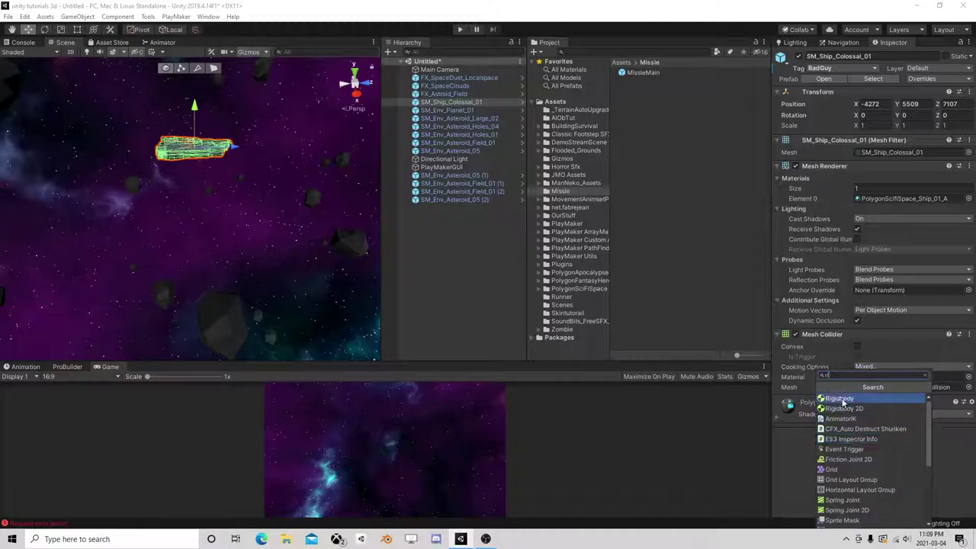
left_click(840, 398)
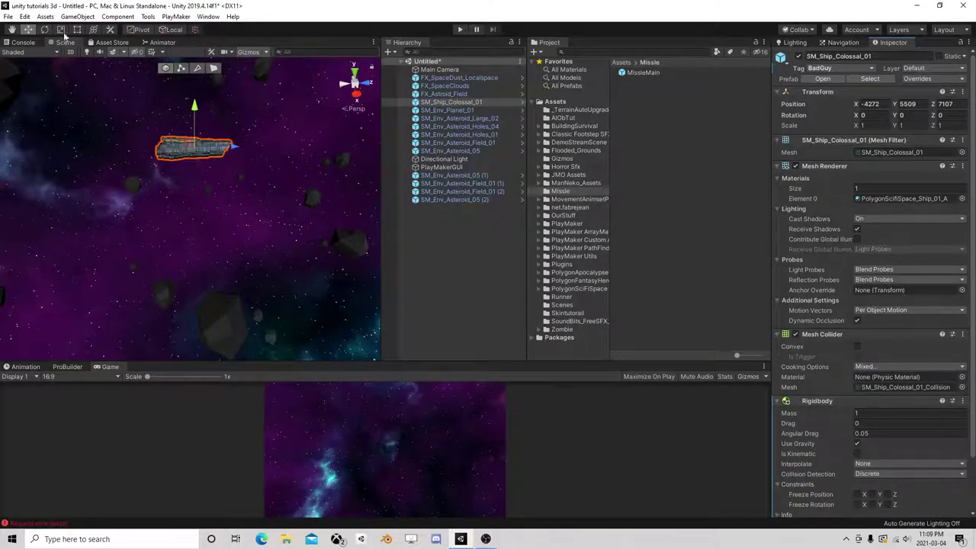
left_click(25, 18)
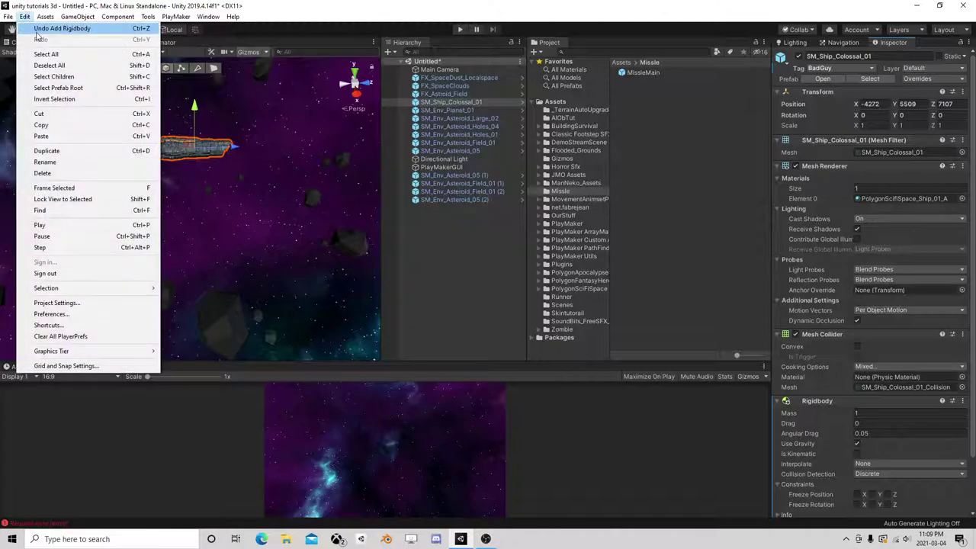
Change the Physics gravity Y value from -9.81 to 0 in Project Settings
left_click(56, 303)
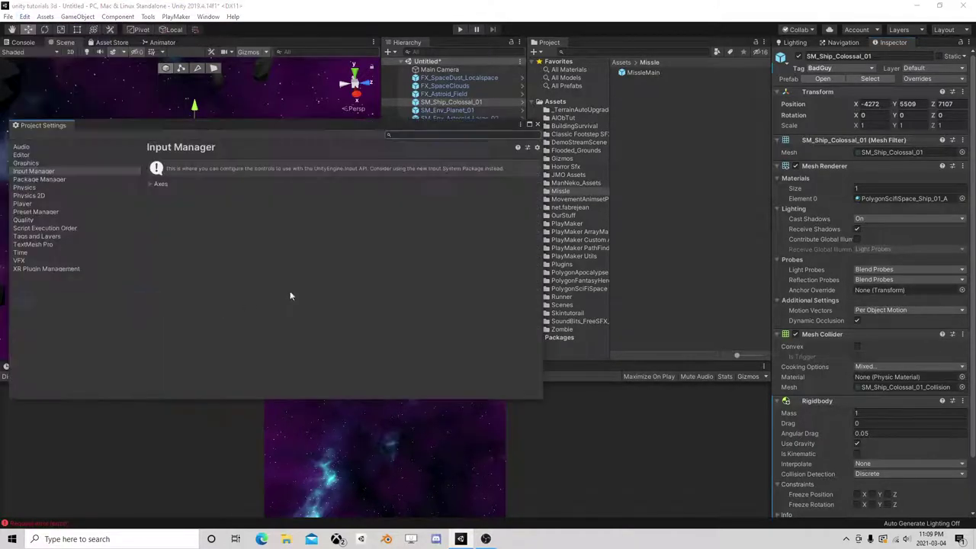
left_click(32, 188)
left_click(400, 163)
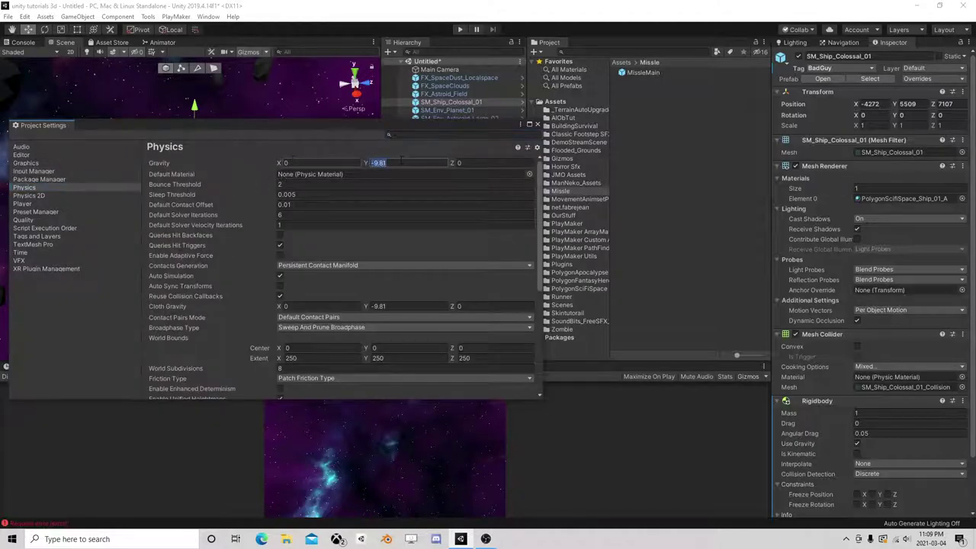
type("0")
left_click(538, 123)
right_click_drag(238, 169, 347, 247)
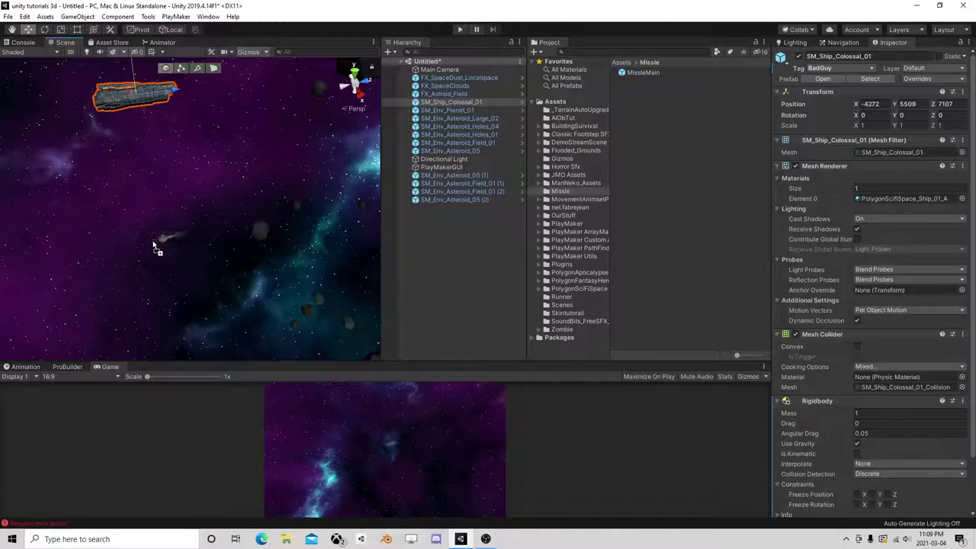
Place a MissleMain targeting the ship, unpack and rename the ship 'BadGuy Ship', then play
left_click_drag(643, 72, 156, 238)
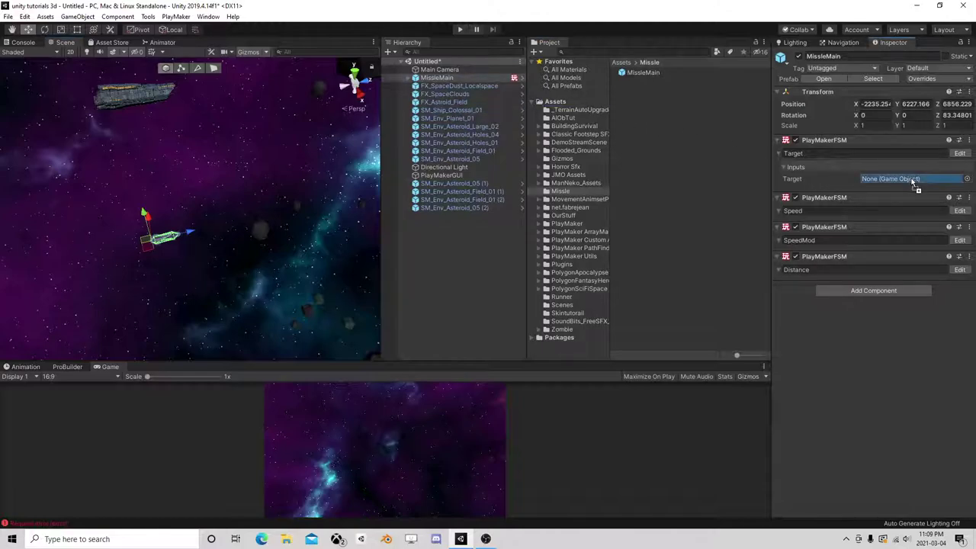
left_click_drag(452, 110, 892, 178)
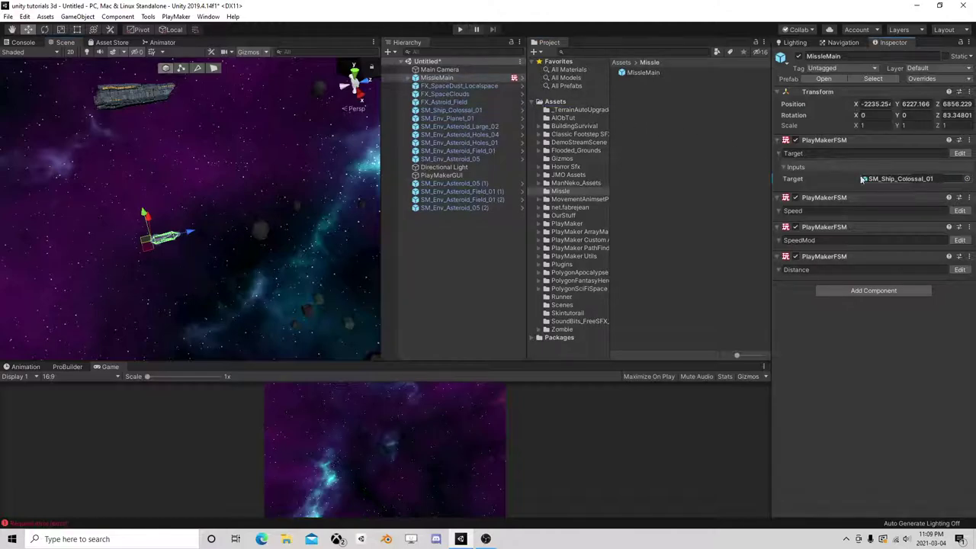
right_click(450, 110)
left_click(501, 235)
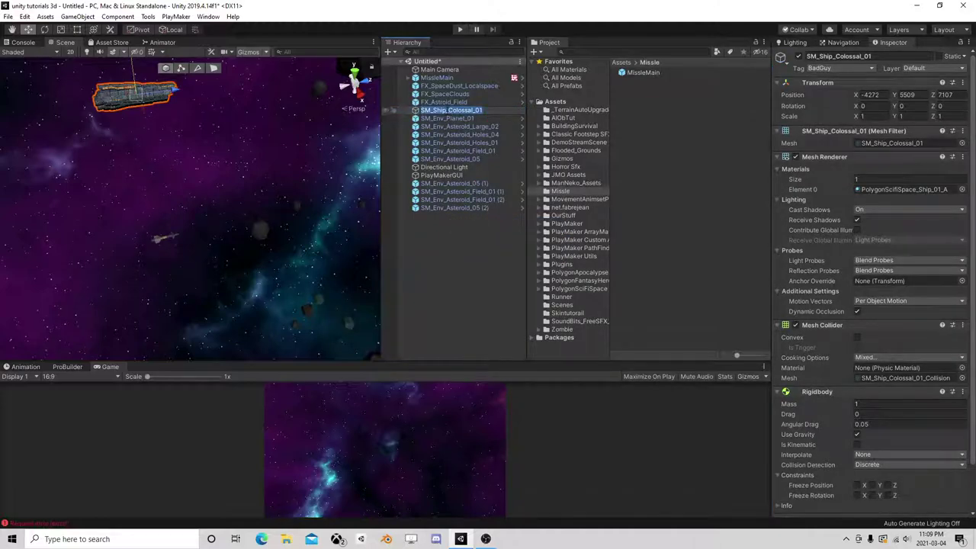
type("BadGuy Sh")
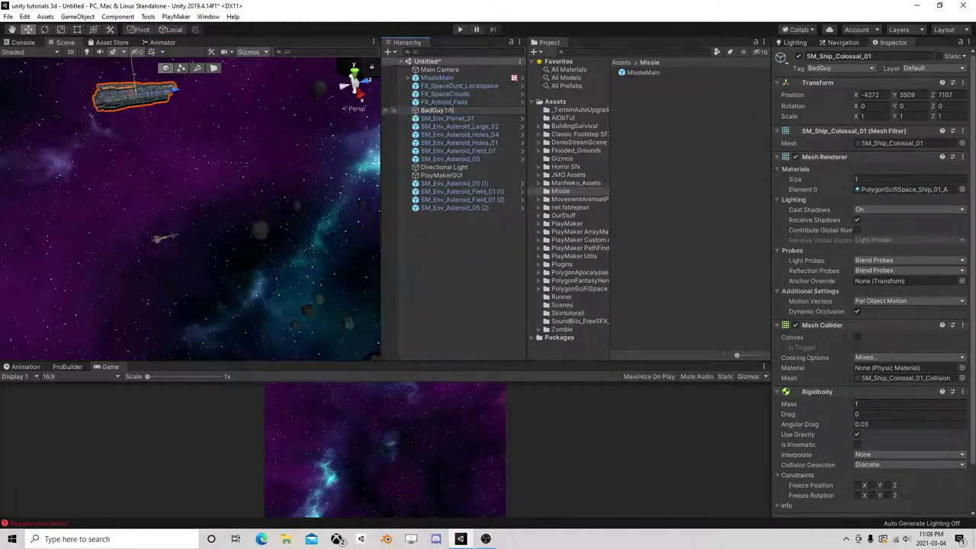
type("ip")
key("Return")
left_click(460, 29)
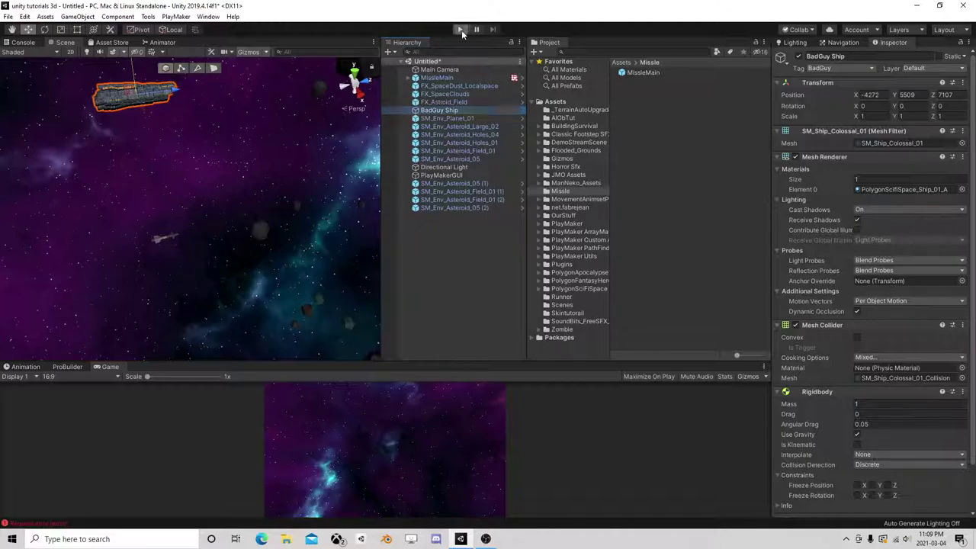
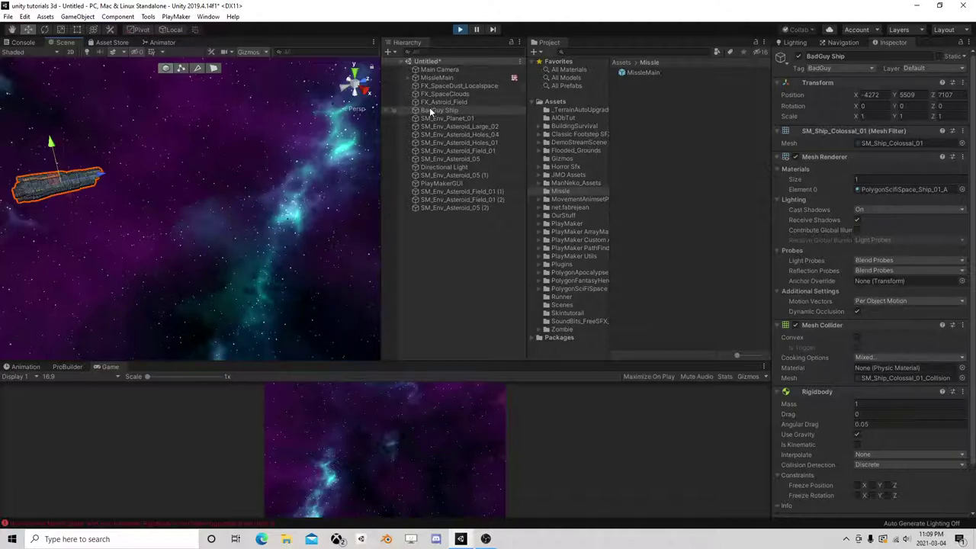
Select MissleMain during play and orbit and zoom the Scene view to find the missile beside the ship
left_click(435, 78)
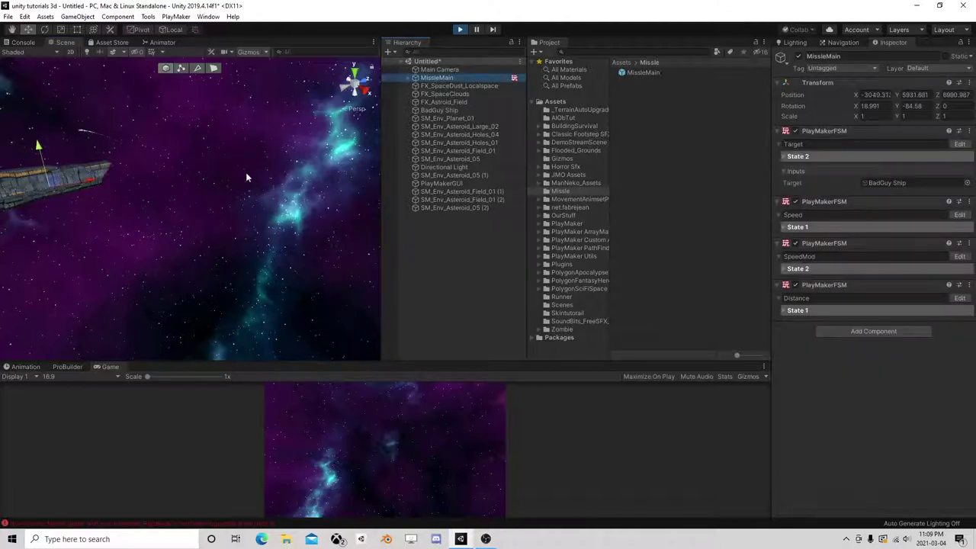
left_click_drag(94, 227, 47, 250, "alt")
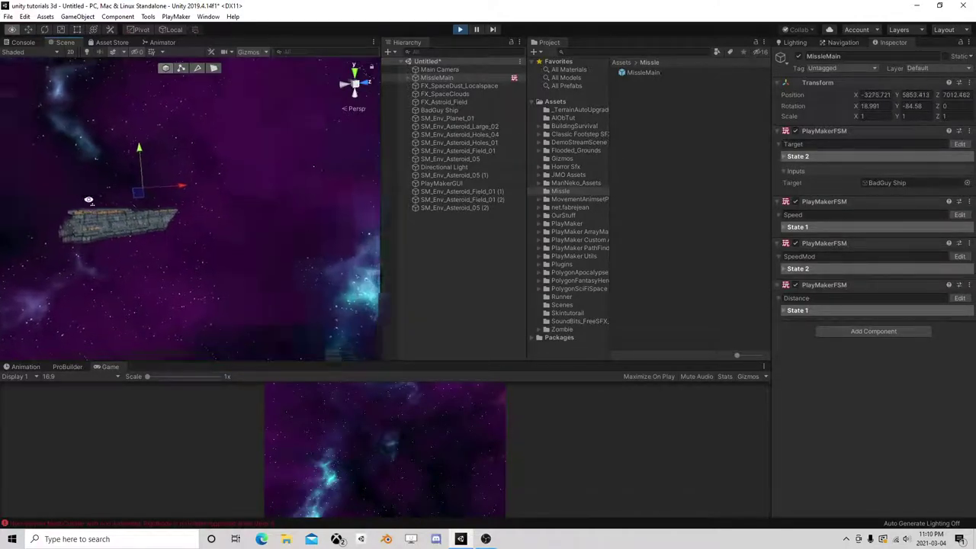
left_click_drag(177, 187, 96, 224, "alt")
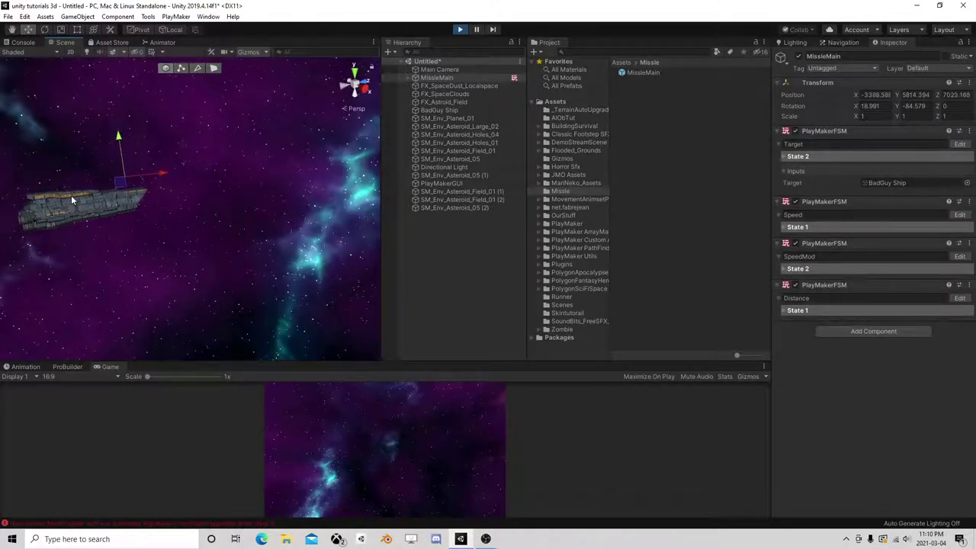
mouse_move(83, 206)
left_mouse_down("alt")
mouse_move(262, 212)
mouse_move(333, 183)
left_mouse_up("alt")
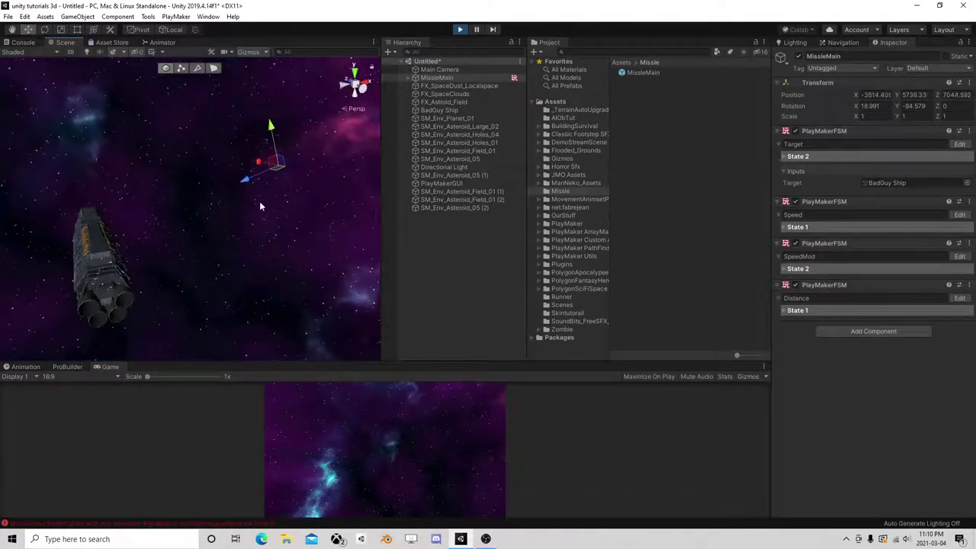
left_click_drag(264, 213, 213, 223, "alt")
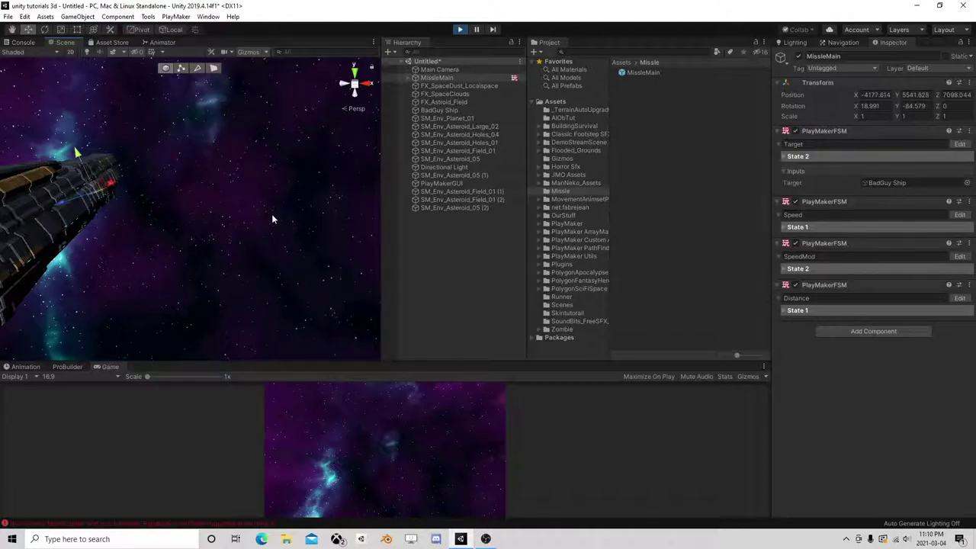
right_click_drag(292, 207, 196, 220)
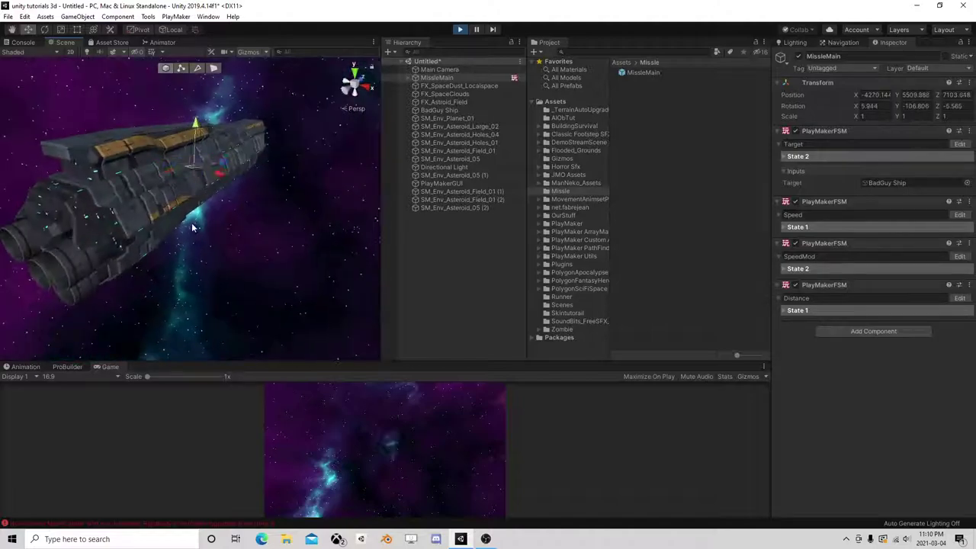
scroll(232, 176, "up", 3)
scroll(231, 179, "up", 3)
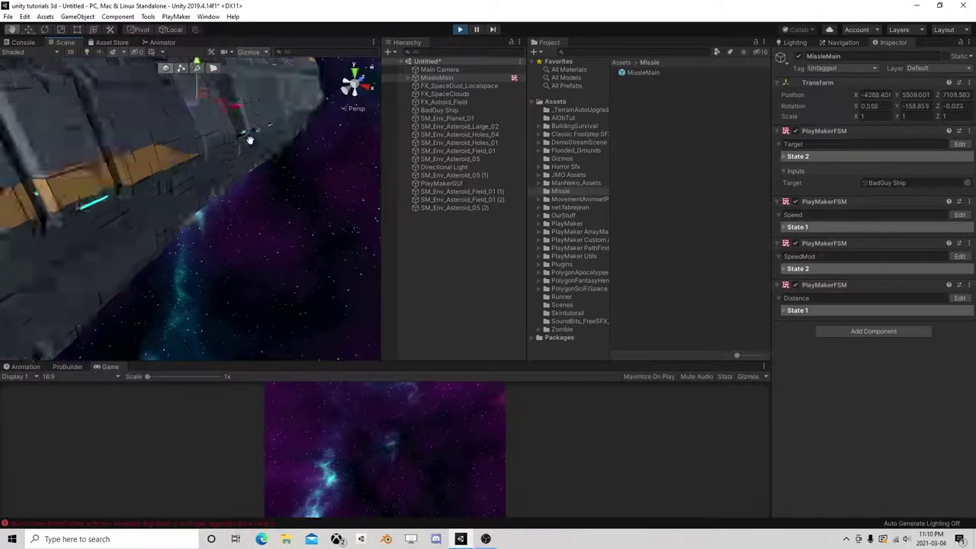
scroll(236, 180, "up", 3)
scroll(236, 180, "up", 3)
scroll(236, 179, "up", 2)
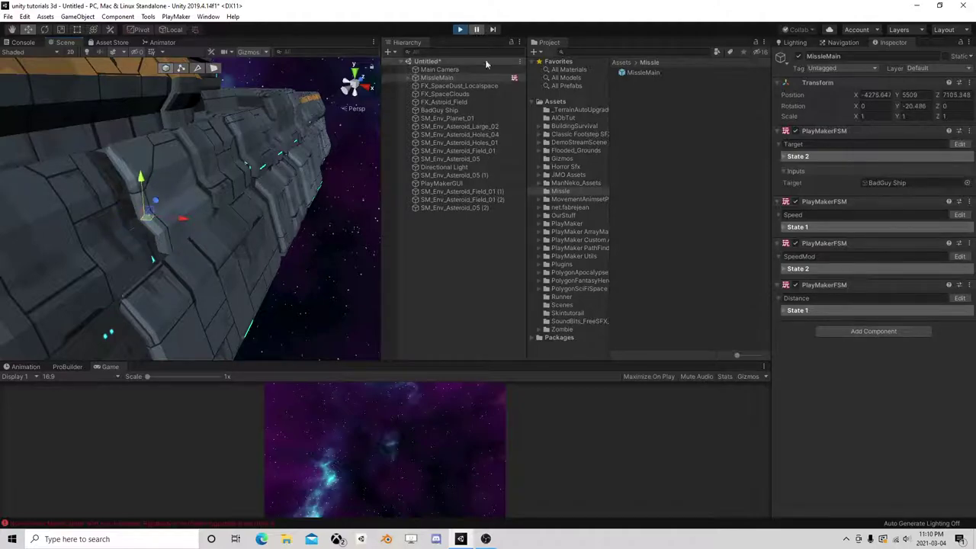
Expand MissleMain and GameObject, select SM_Prop_Missile_01, and briefly view its trigger state machine
left_click(409, 78)
left_click(418, 87)
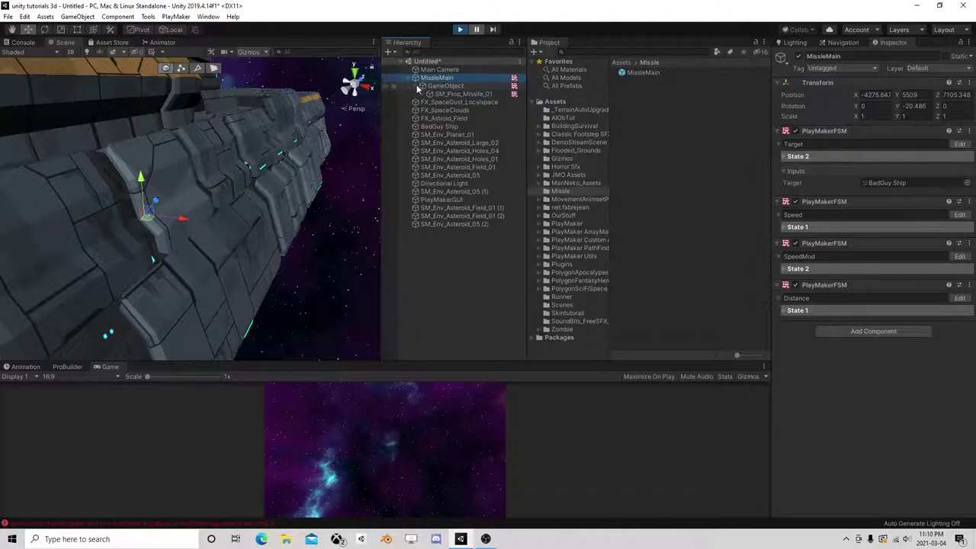
left_click(444, 86)
left_click(462, 94)
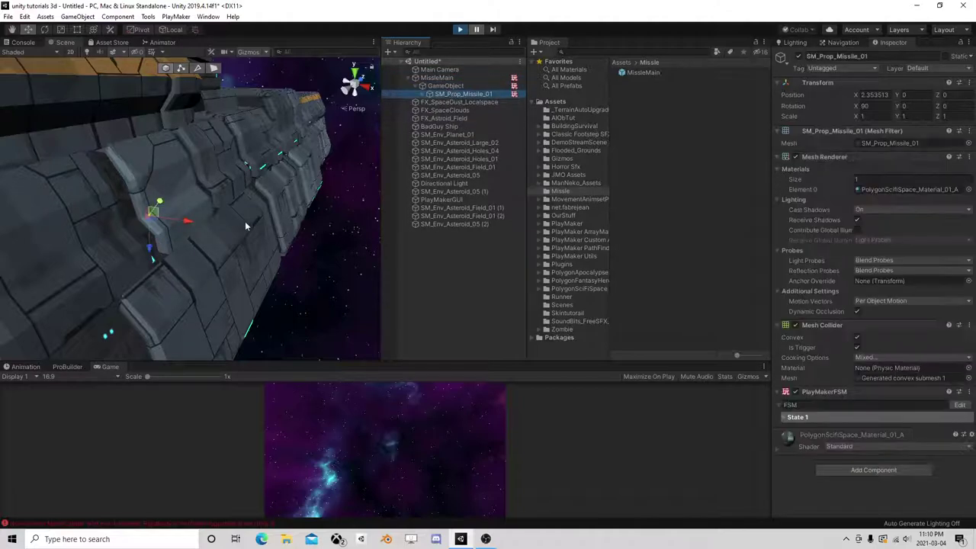
mouse_move(169, 255)
middle_mouse_down()
mouse_move(216, 232)
mouse_move(152, 244)
middle_mouse_up()
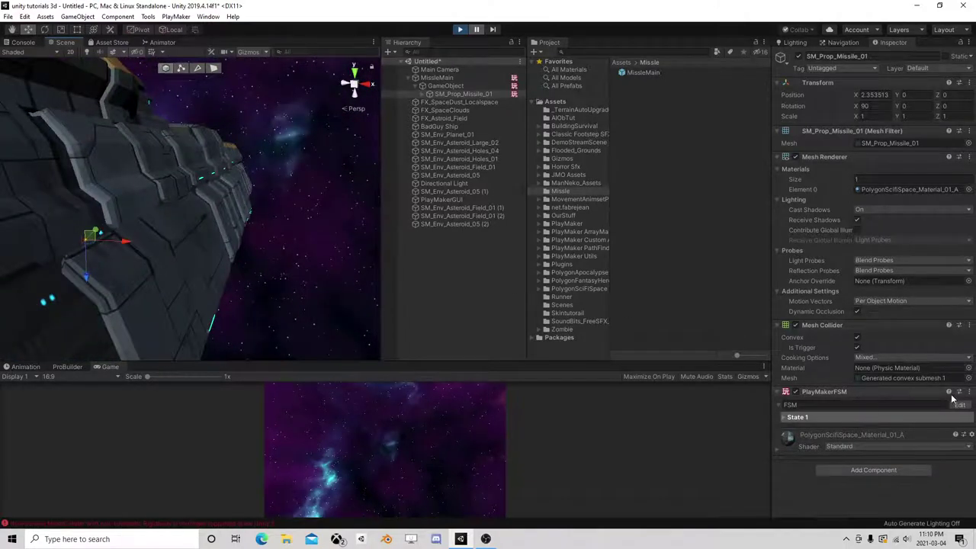
left_click(960, 405)
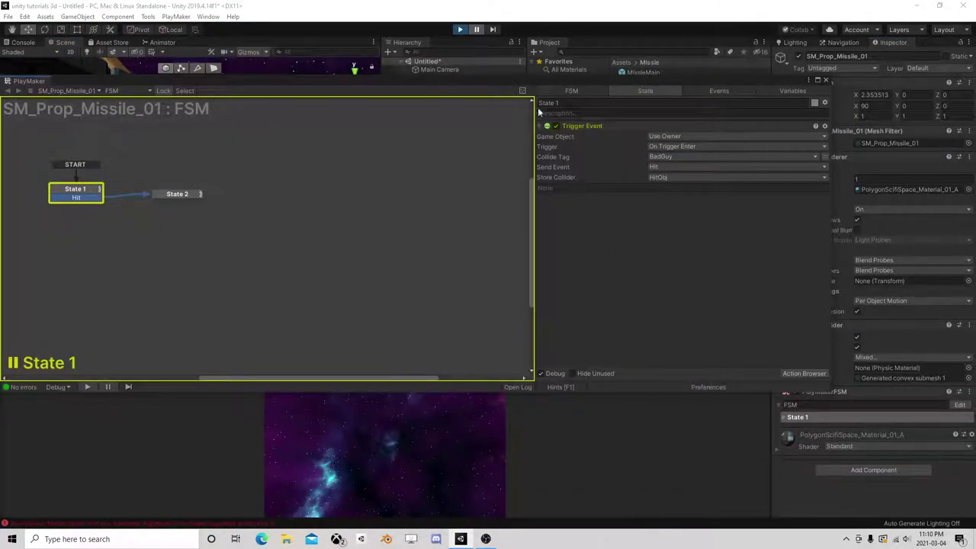
left_click(824, 80)
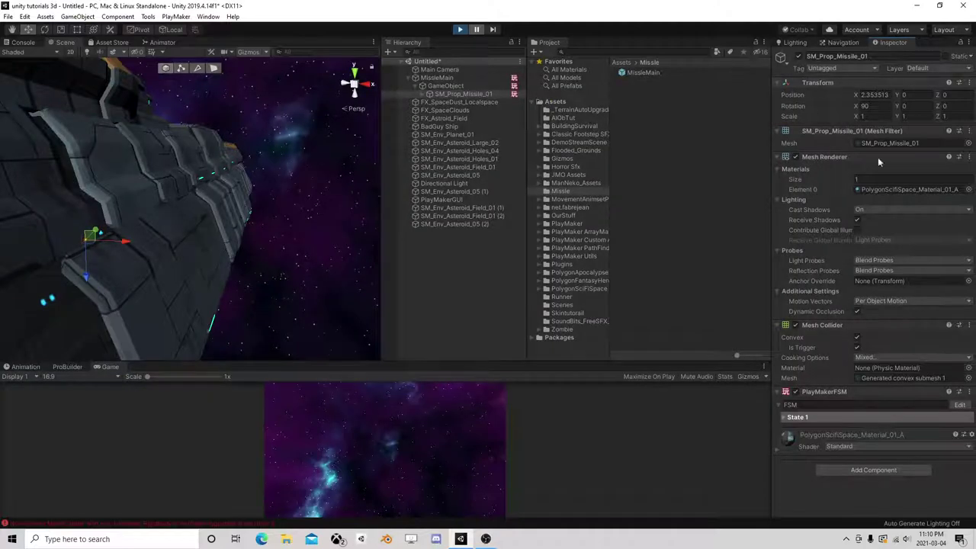
Stop play mode and reselect the MissleMain object
left_click(462, 31)
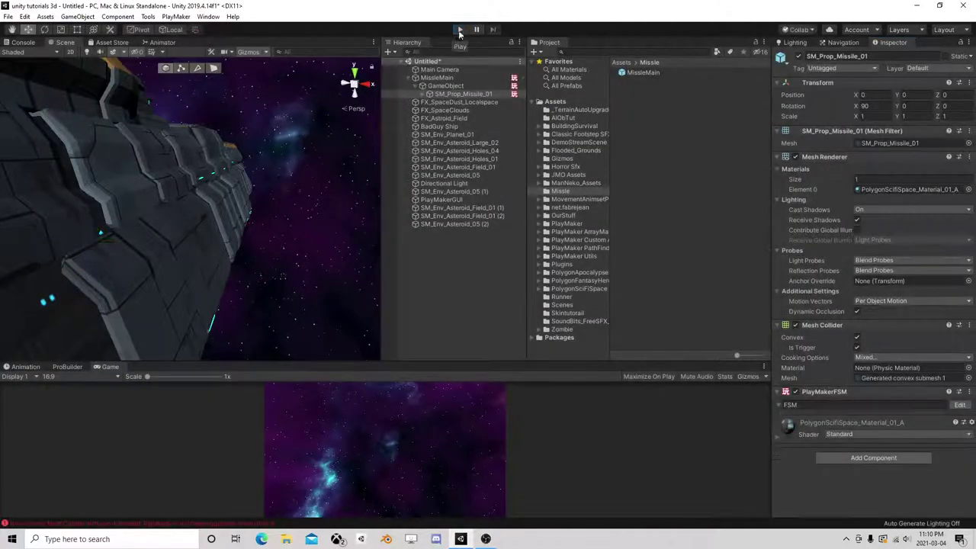
scroll(309, 175, "down", 2)
scroll(305, 191, "down", 2)
scroll(297, 205, "down", 1)
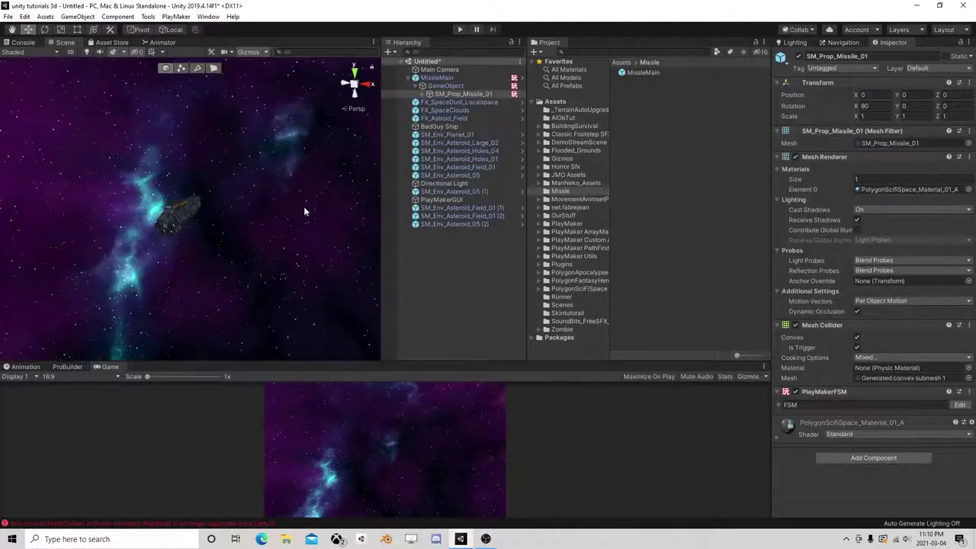
mouse_move(304, 206)
left_mouse_down("alt")
mouse_move(221, 202)
mouse_move(287, 214)
left_mouse_up("alt")
left_click(438, 77)
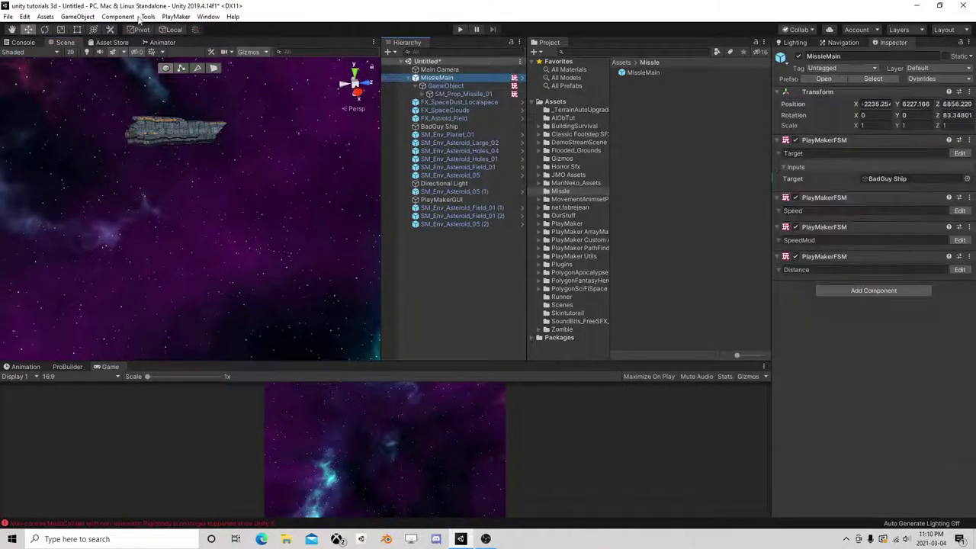
Reposition the missile down and to the left and rotate it to point a new direction
left_click(72, 17)
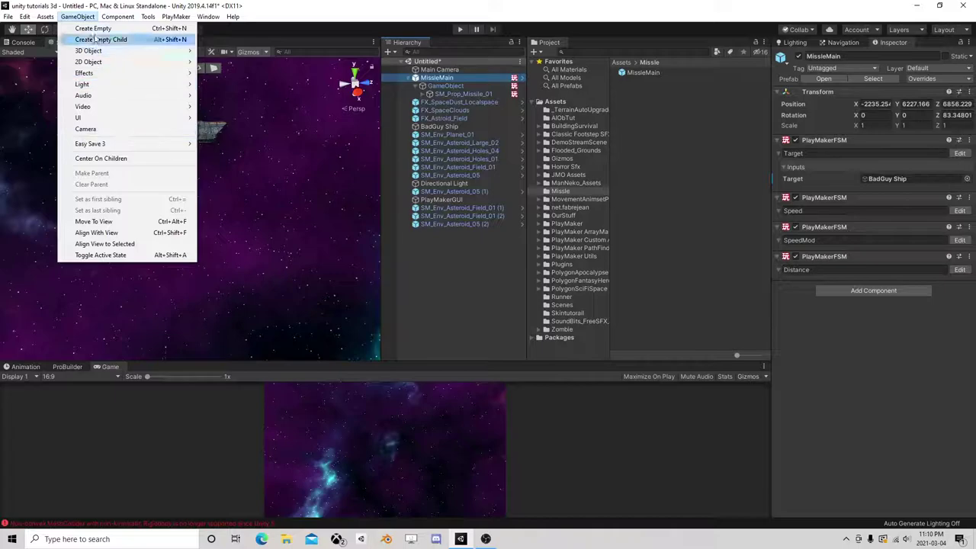
left_click(103, 221)
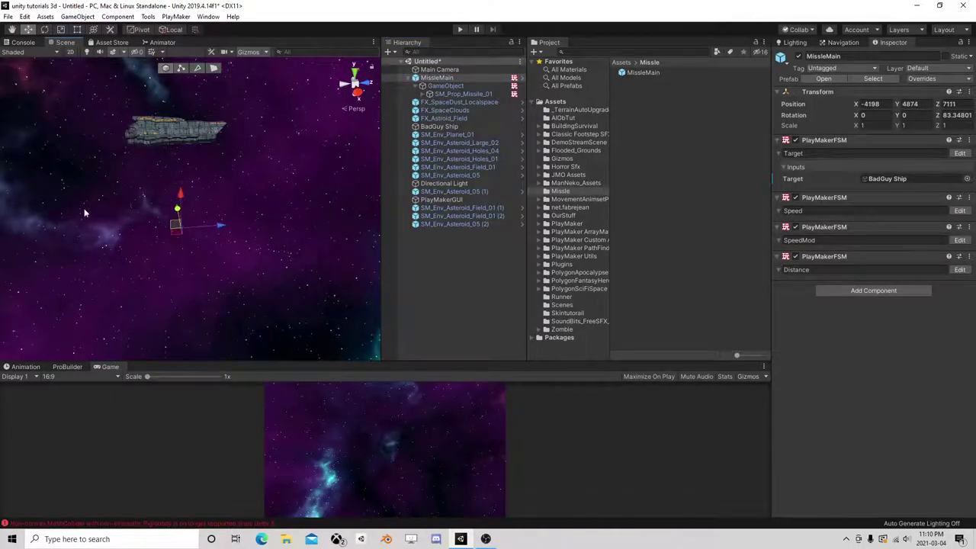
left_click_drag(87, 211, 320, 241, "alt")
mouse_move(221, 219)
left_mouse_down()
mouse_move(334, 254)
mouse_move(275, 202)
mouse_move(120, 230)
mouse_move(163, 193)
left_mouse_up()
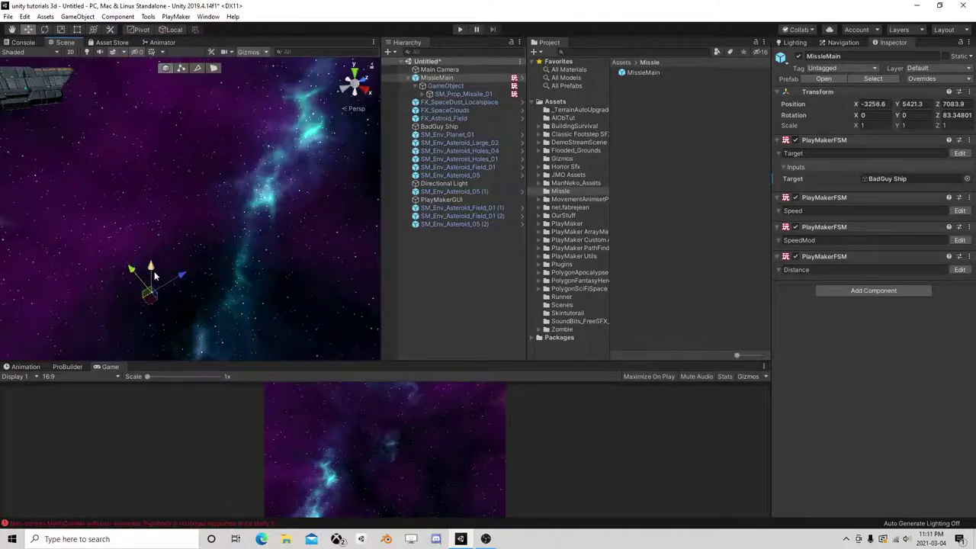
left_click_drag(151, 159, 97, 226)
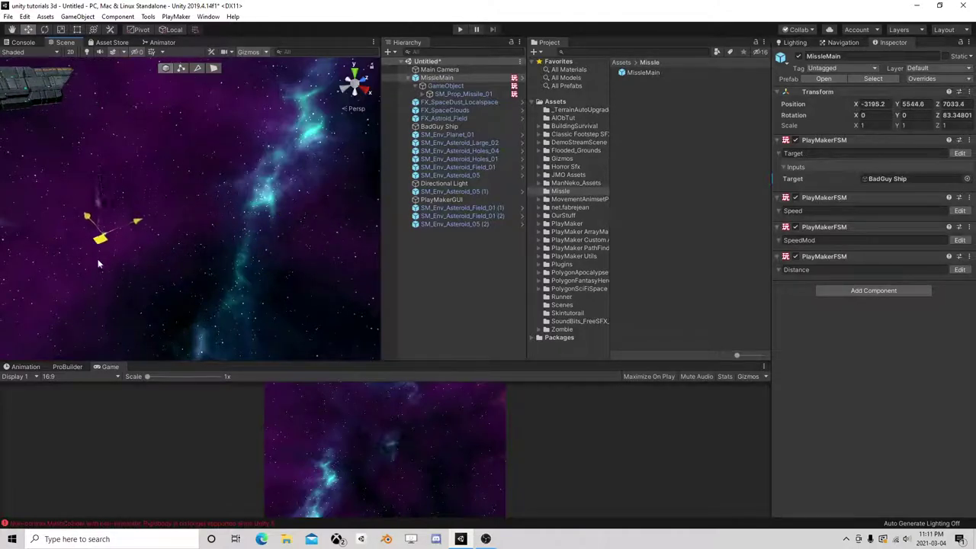
left_click(44, 31)
left_click_drag(101, 169, 187, 212)
scroll(78, 155, "down", 3)
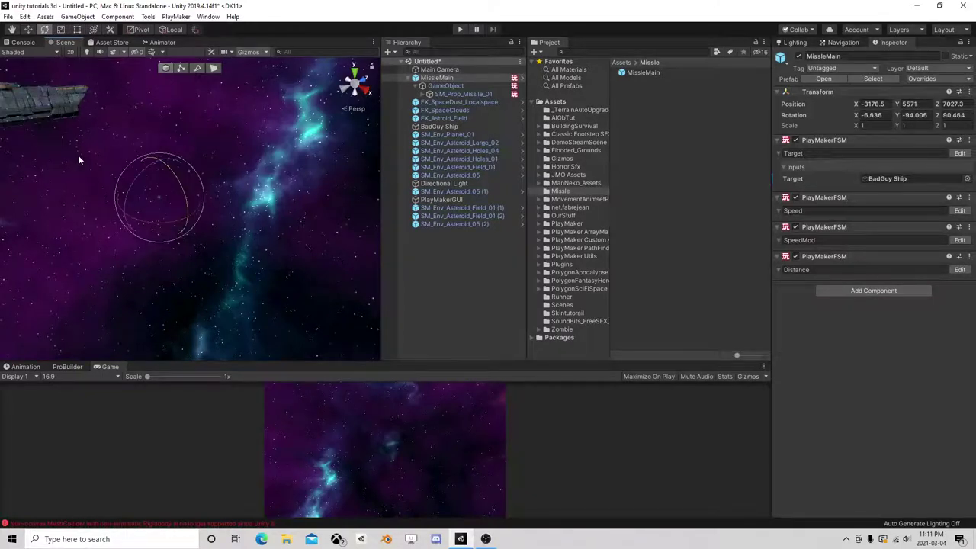
left_click_drag(78, 155, 153, 180, "alt")
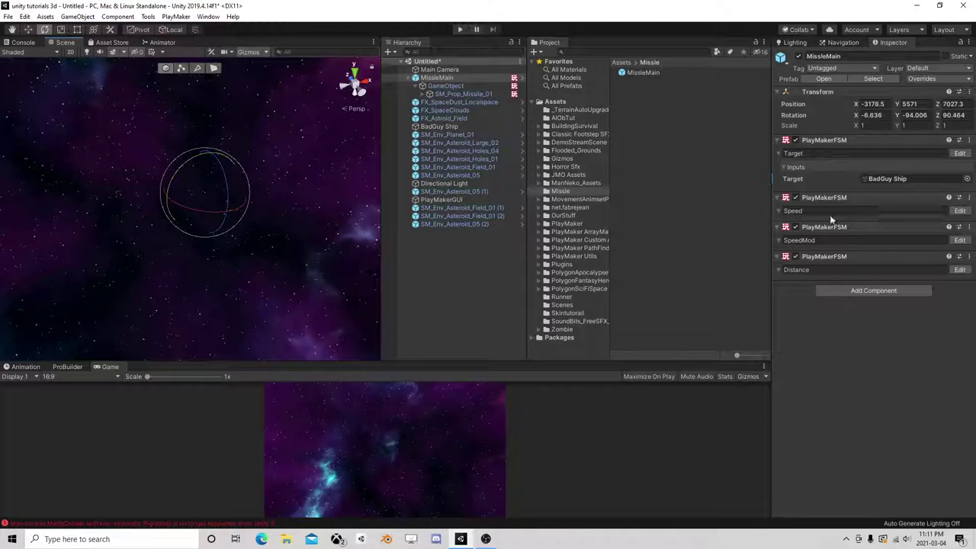
Open the MissleMain prefab for editing and bring up its SpeedMod state machine
left_click(960, 210)
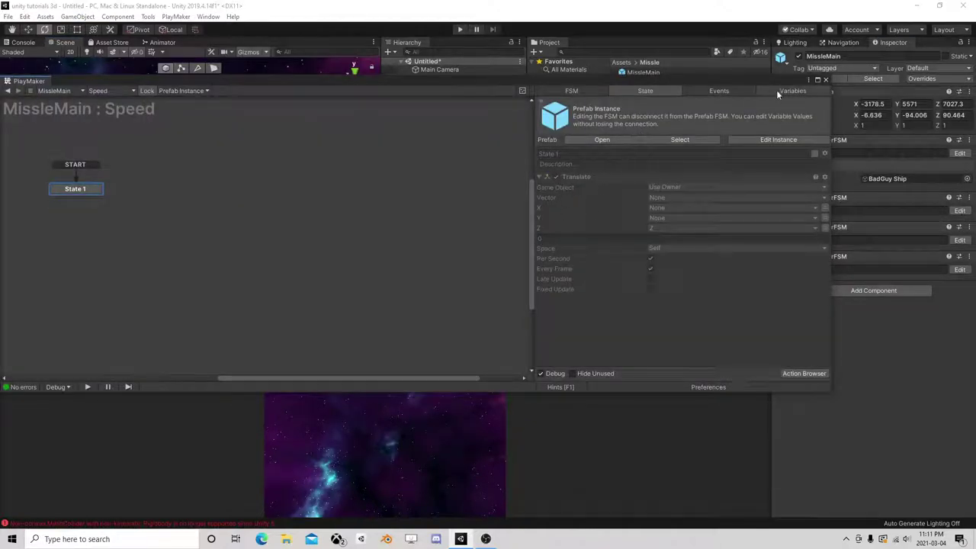
left_click(826, 79)
left_click(645, 71)
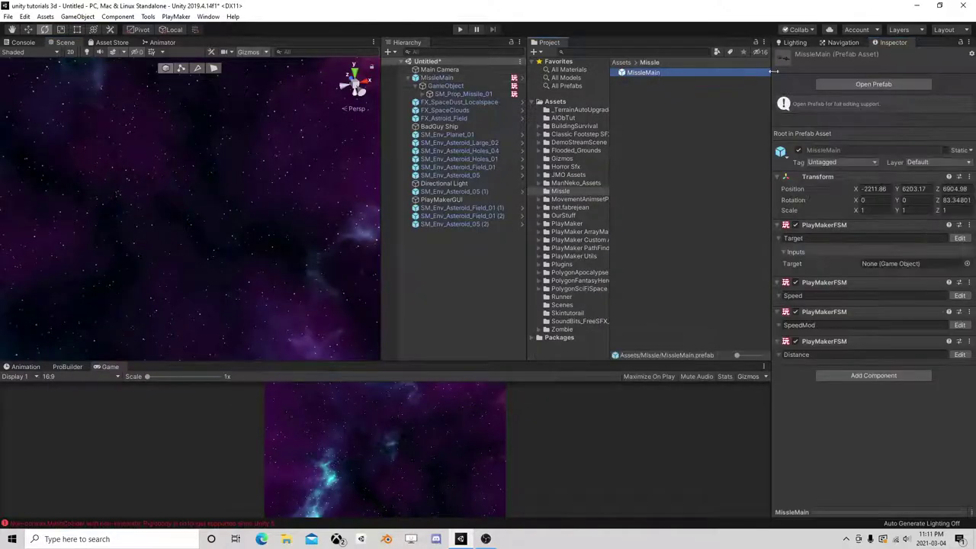
left_click(851, 85)
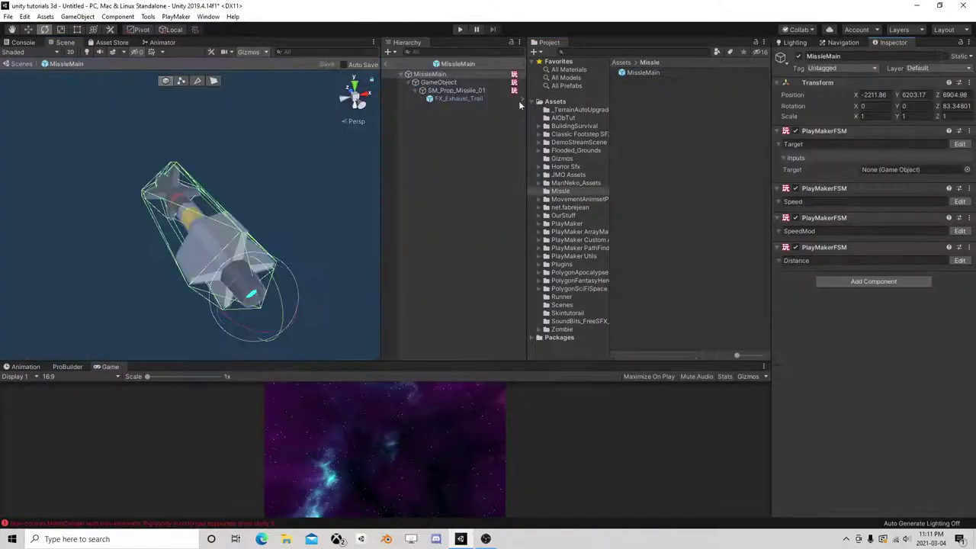
left_click(960, 201)
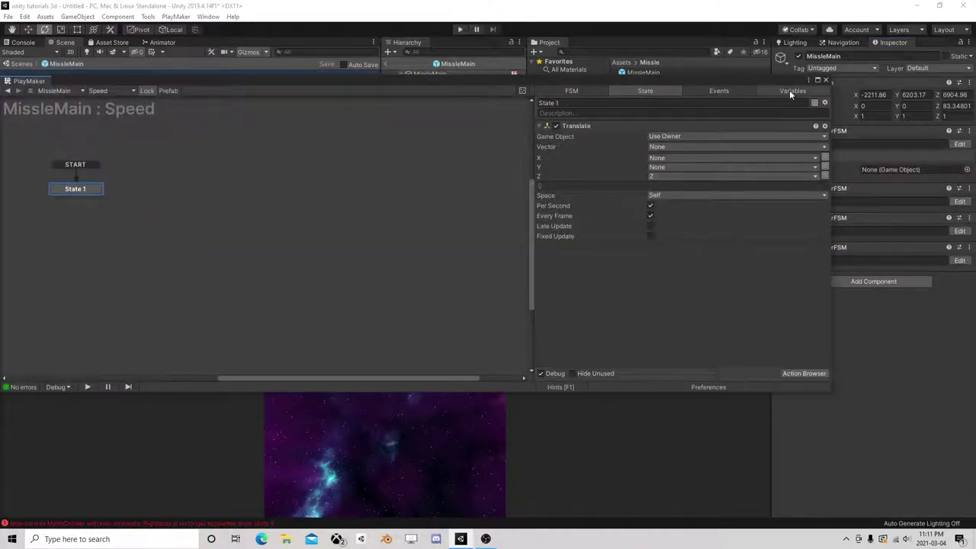
left_click(826, 80)
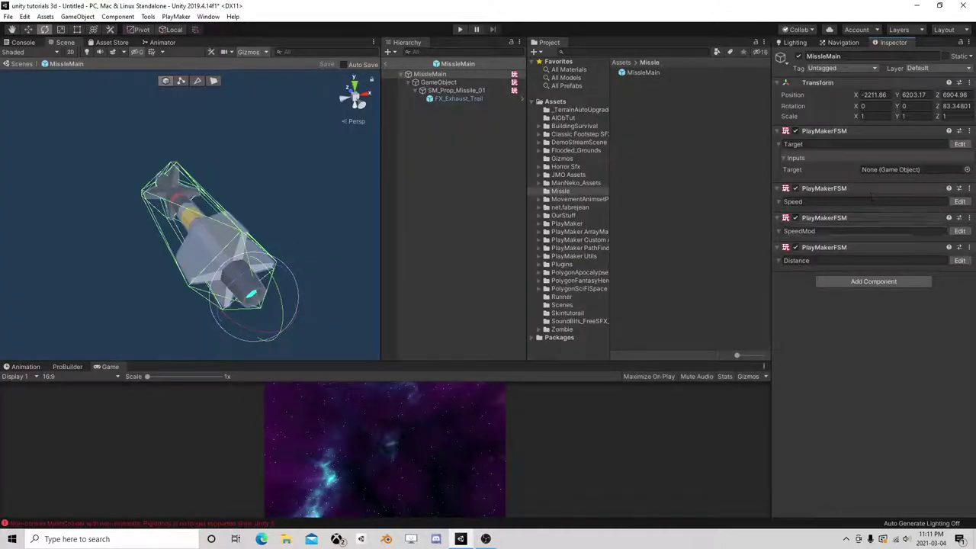
left_click(965, 231)
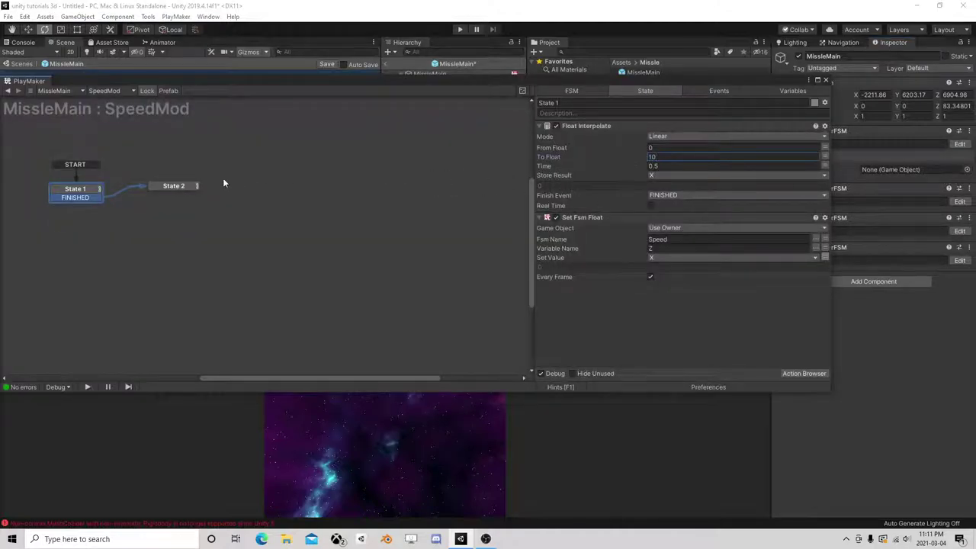
Set State 2's float interpolation From 10 To 40, then close the editor and exit the prefab
left_click(170, 186)
left_click(710, 147)
type("10")
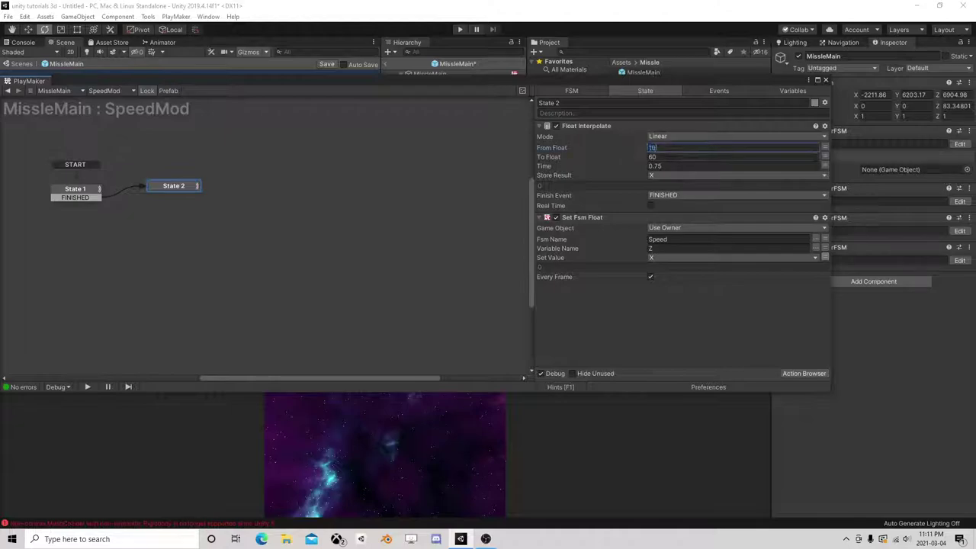
left_click(709, 156)
type("40")
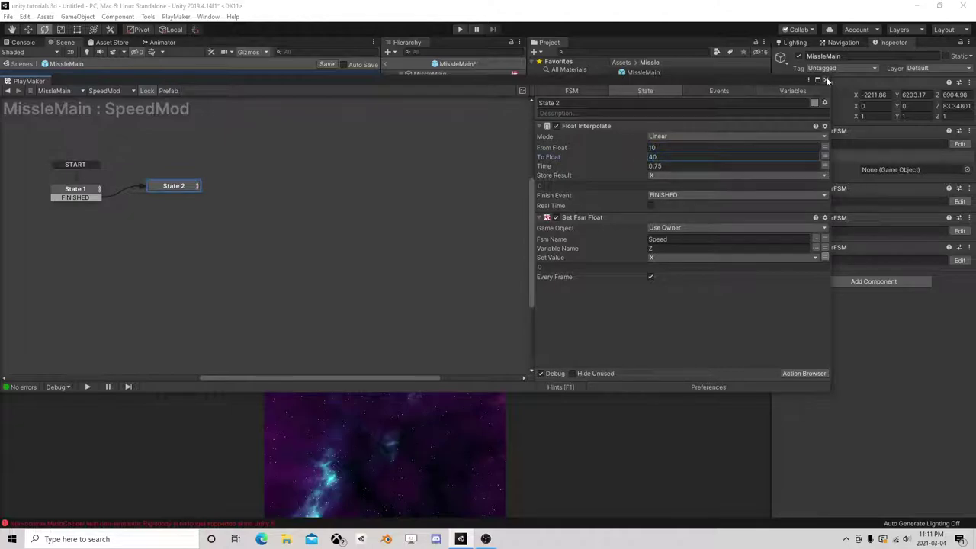
left_click(827, 81)
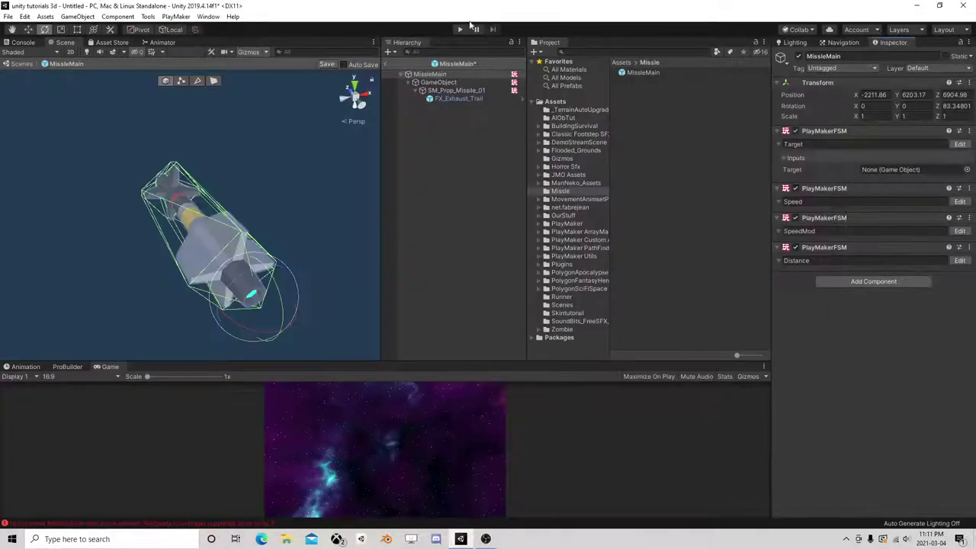
left_click(385, 64)
Start play and follow the running missile in the Scene view, framing it with F
left_click(462, 29)
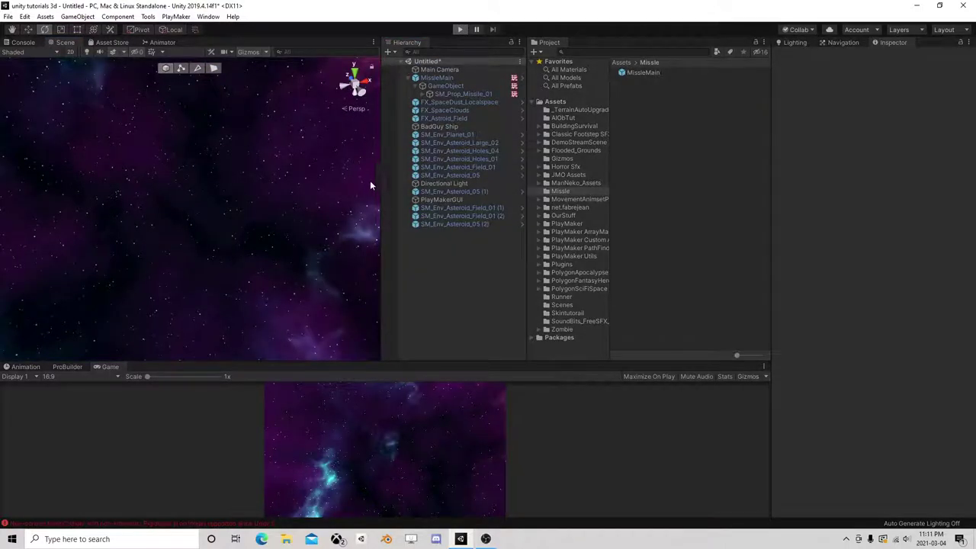
left_click(444, 78)
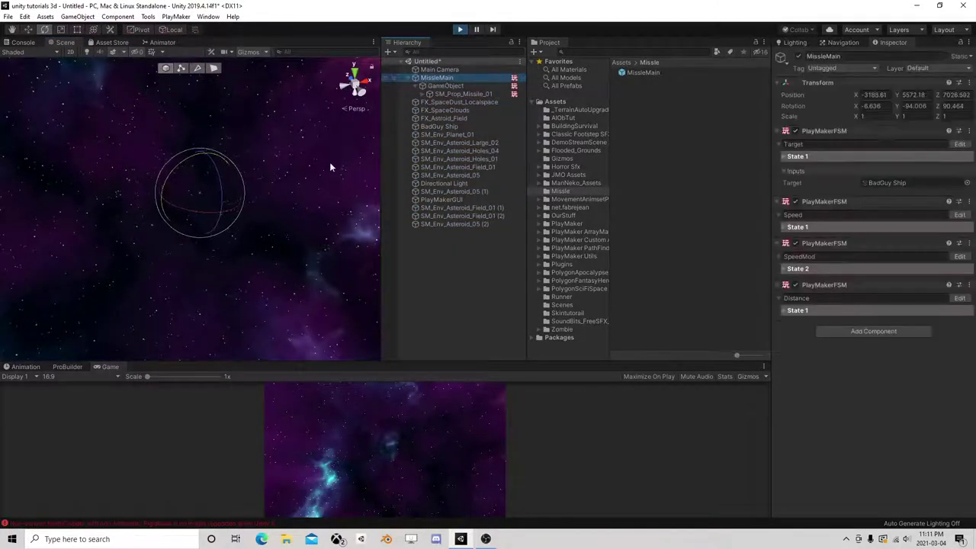
right_click_drag(331, 163, 227, 177)
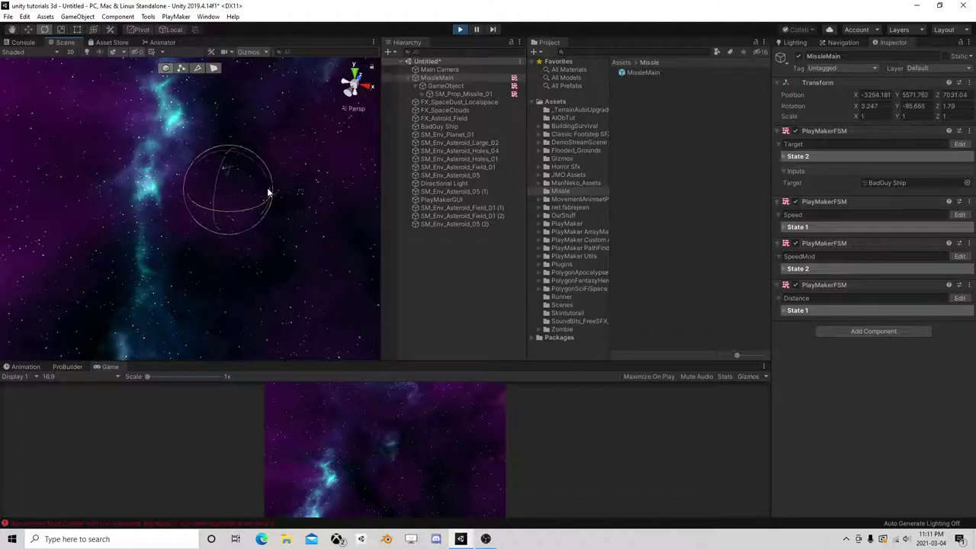
right_click_drag(267, 197, 180, 185)
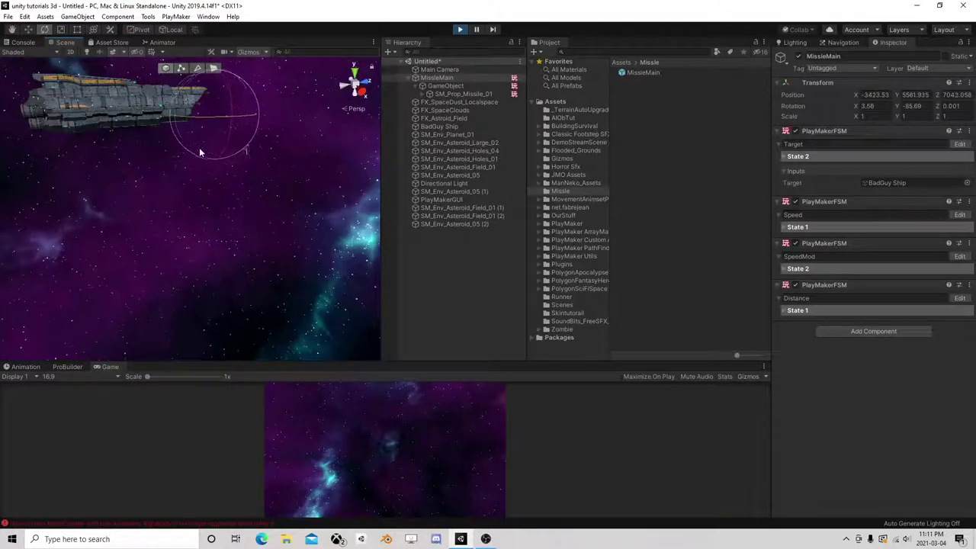
mouse_move(175, 139)
middle_mouse_down()
mouse_move(156, 127)
mouse_move(165, 174)
mouse_move(146, 115)
middle_mouse_up()
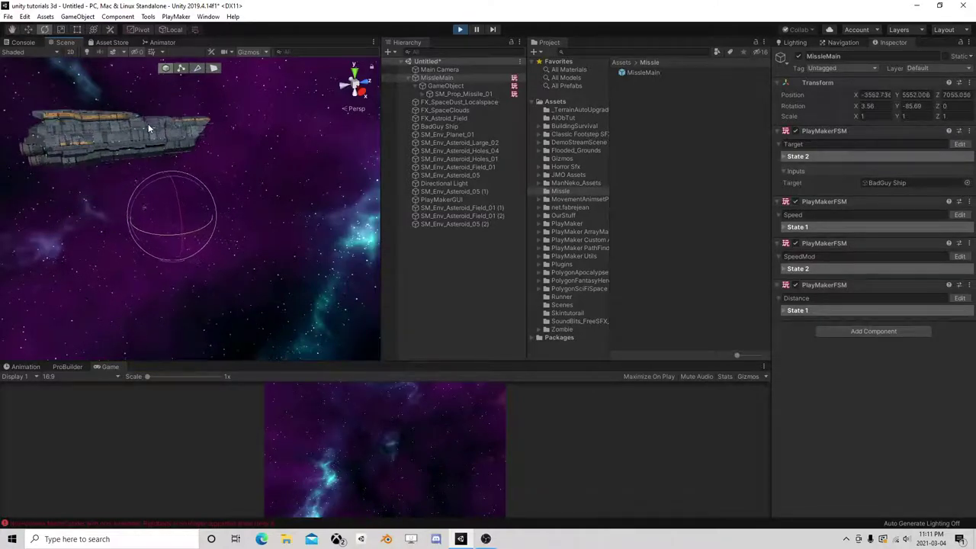
key("f")
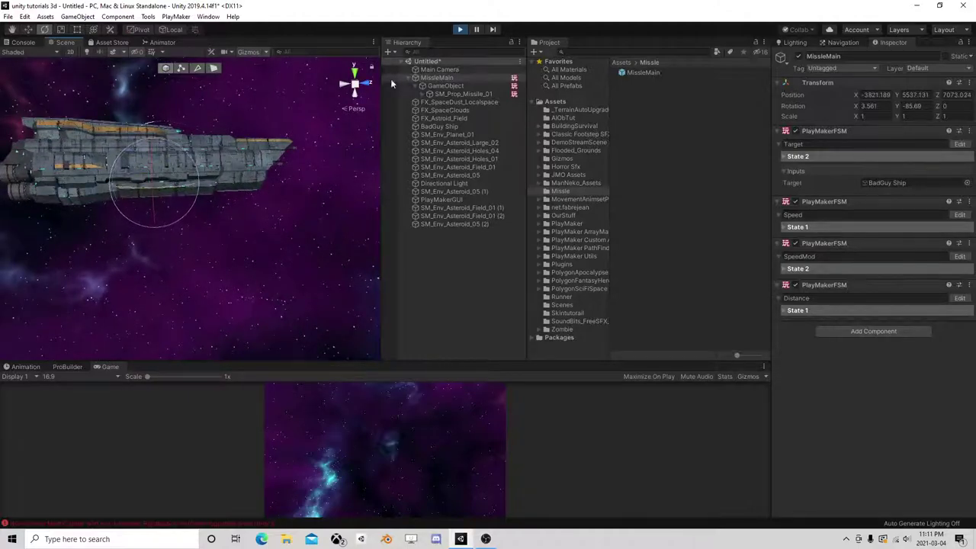
Pause, resume, and pause again as the missile nears the BadGuy Ship
left_click(476, 29)
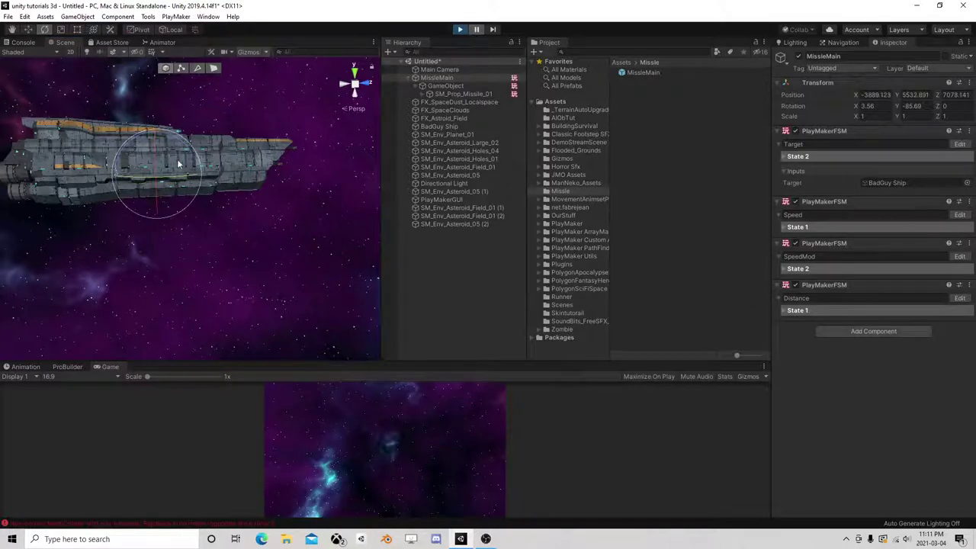
mouse_move(153, 169)
right_mouse_down()
mouse_move(287, 211)
mouse_move(139, 228)
right_mouse_up()
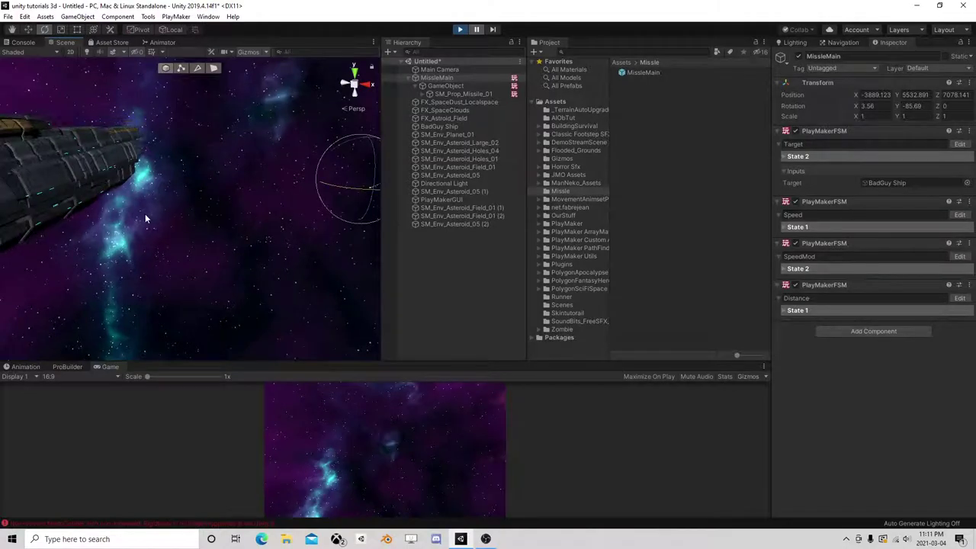
middle_click_drag(139, 227, 196, 216)
left_click(476, 30)
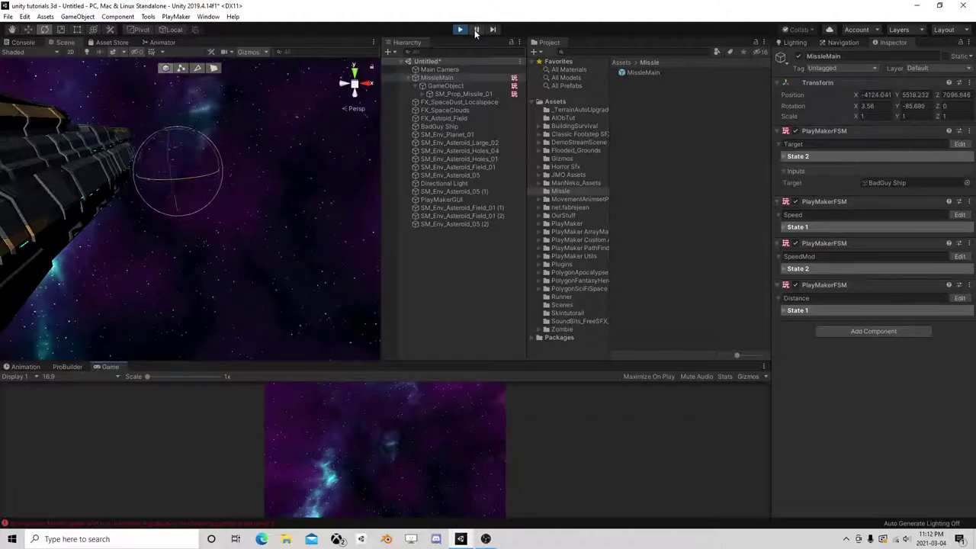
left_click(476, 30)
middle_click_drag(67, 163, 227, 167)
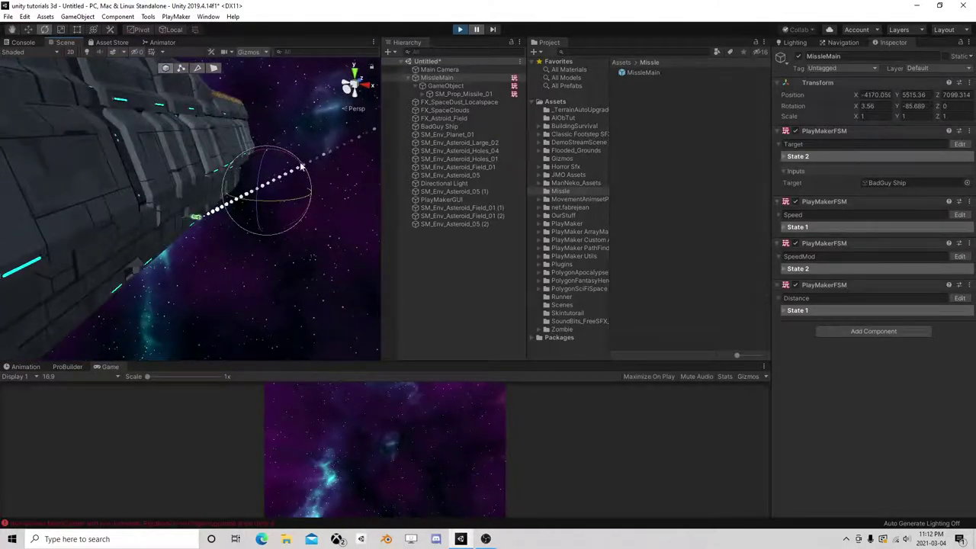
Check the SM_Prop_Missile_01 collision trigger state machine
left_click(443, 94)
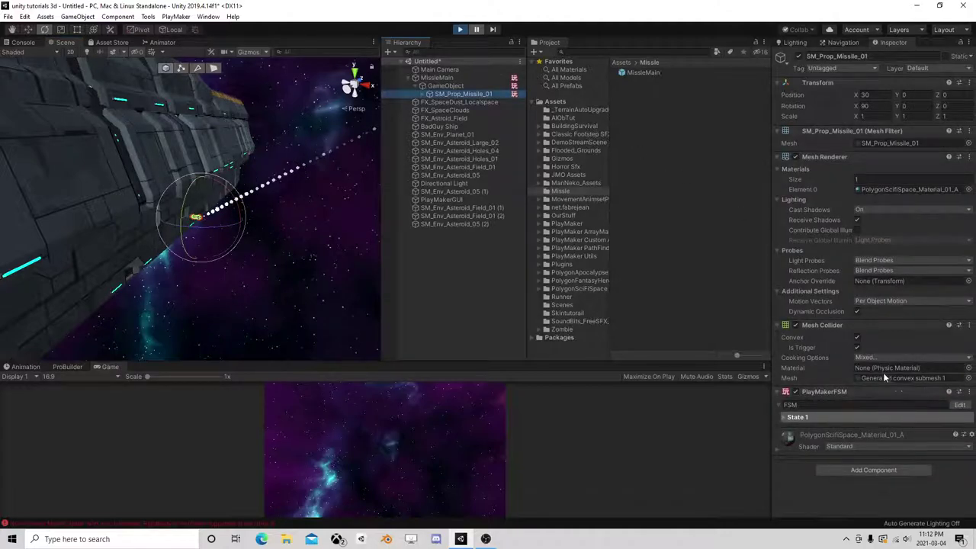
left_click(960, 405)
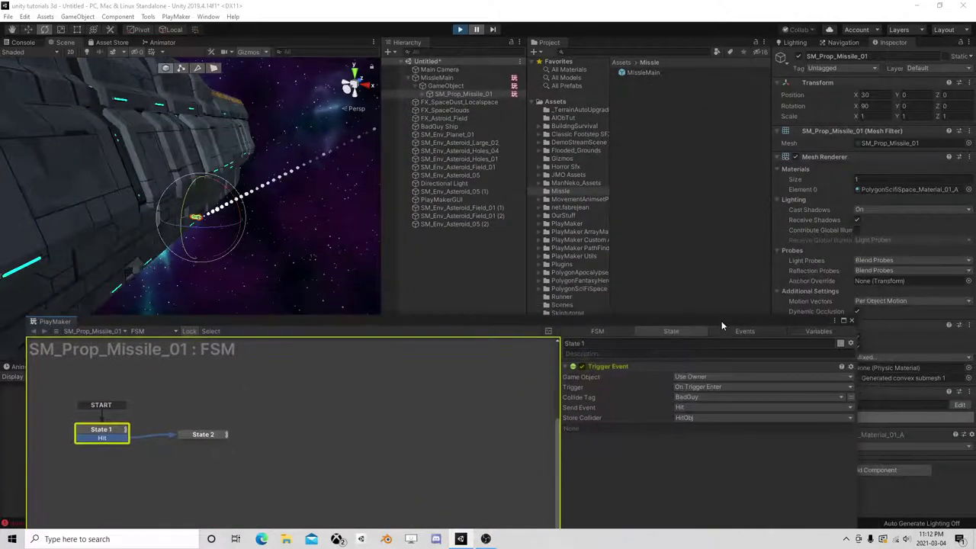
left_click_drag(695, 81, 719, 314)
Make the BadGuy Ship's Mesh Collider convex and watch the missile hit it
left_click(254, 133)
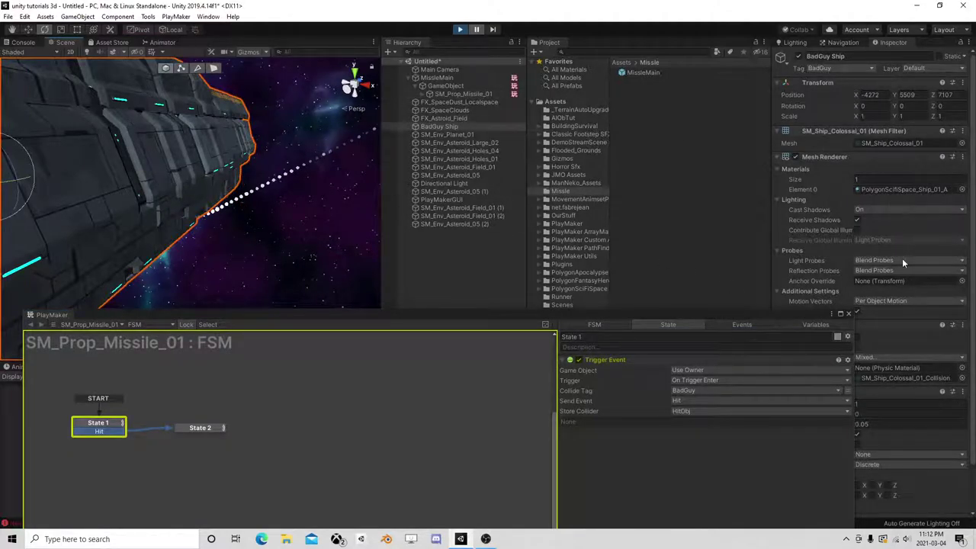
scroll(903, 262, "down", 3)
mouse_move(801, 316)
left_mouse_down()
mouse_move(706, 310)
mouse_move(725, 304)
left_mouse_up()
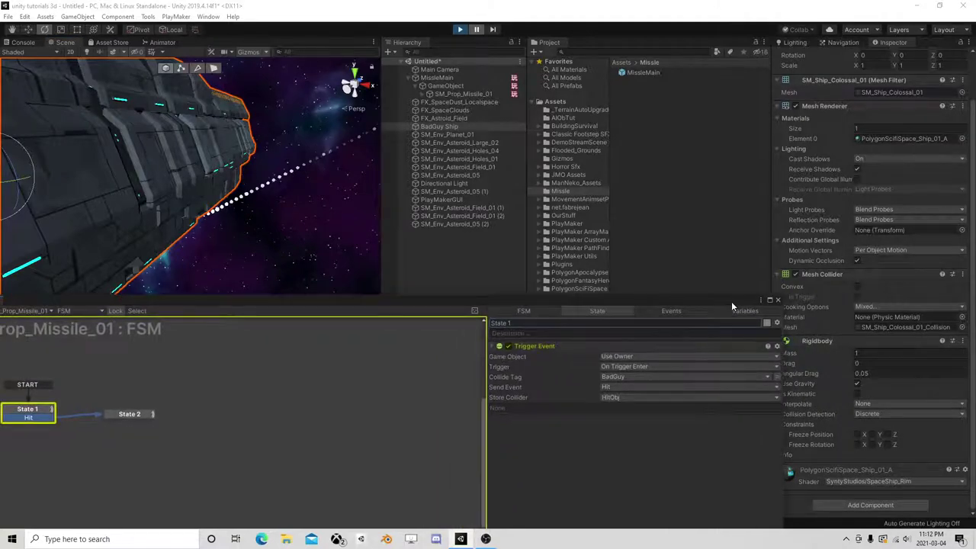
left_click(857, 286)
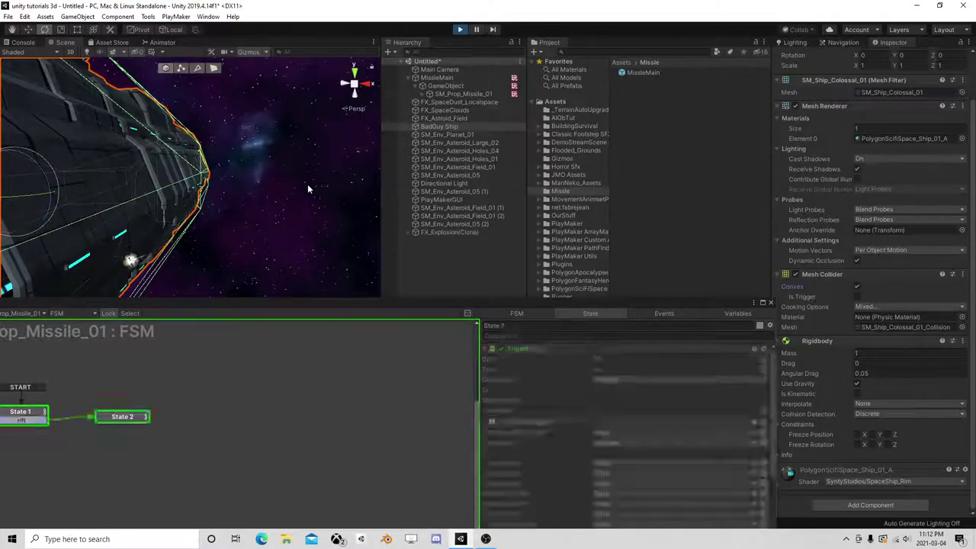
right_click_drag(319, 179, 231, 192)
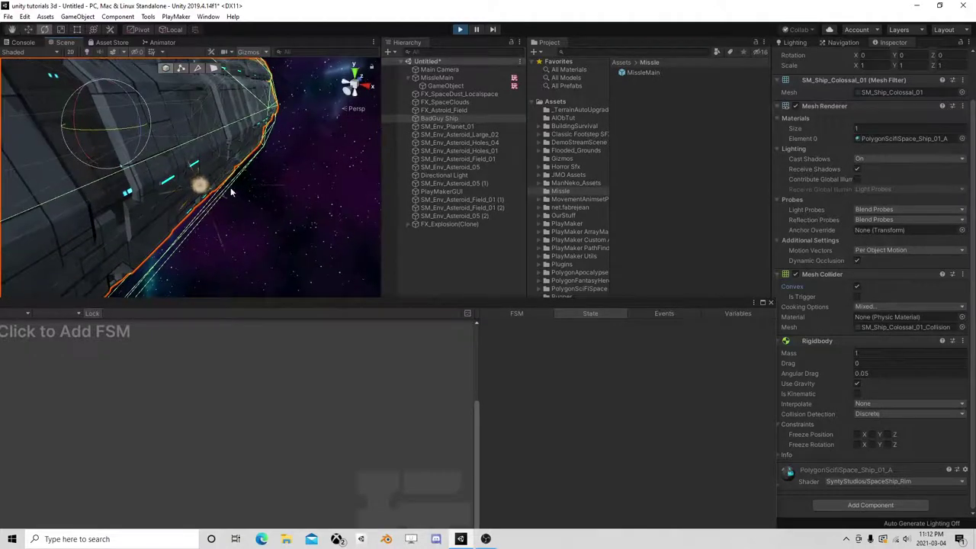
Stop play, re-tick Convex on the ship's Mesh Collider, and select the MissleMain prefab
left_click(460, 29)
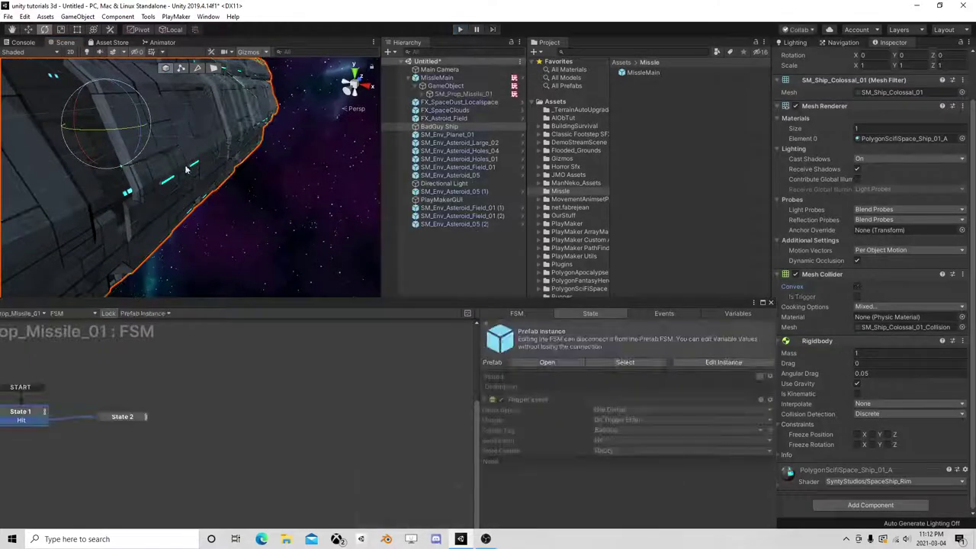
left_click(858, 287)
left_click_drag(665, 305, 695, 176)
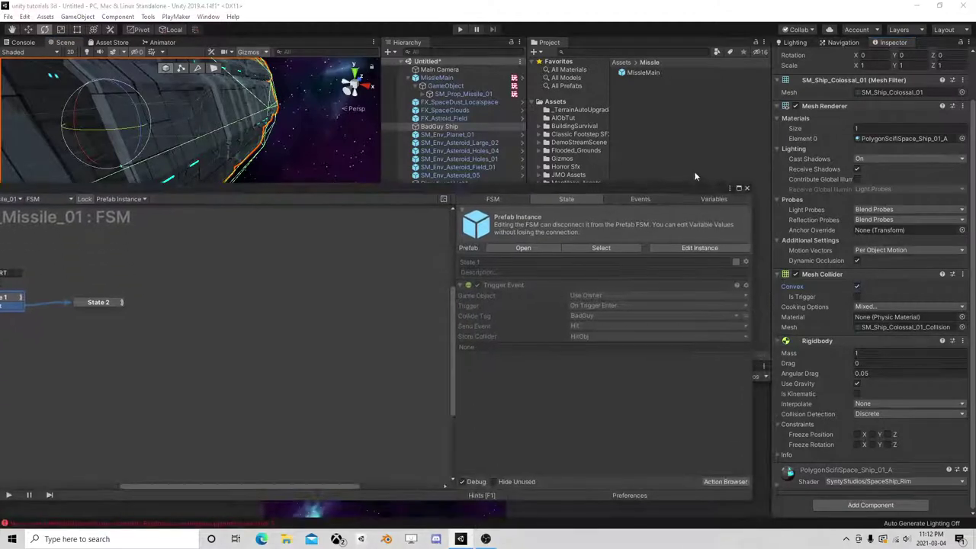
left_click(749, 189)
left_click(648, 72)
Open the MissleMain prefab and its SpeedMod FSM, showing State 1's 0-to-10 speed interpolation
left_click(841, 81)
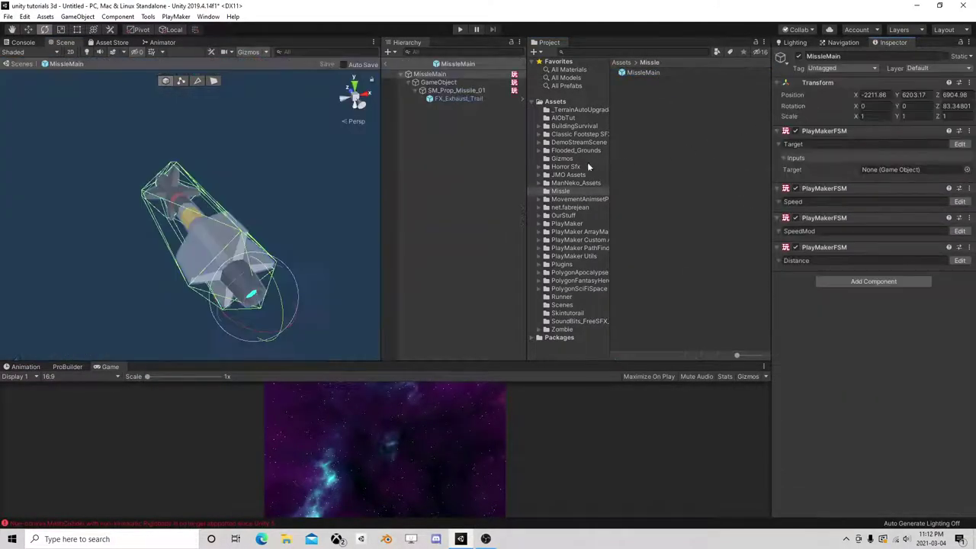
left_click(447, 81)
left_click(448, 74)
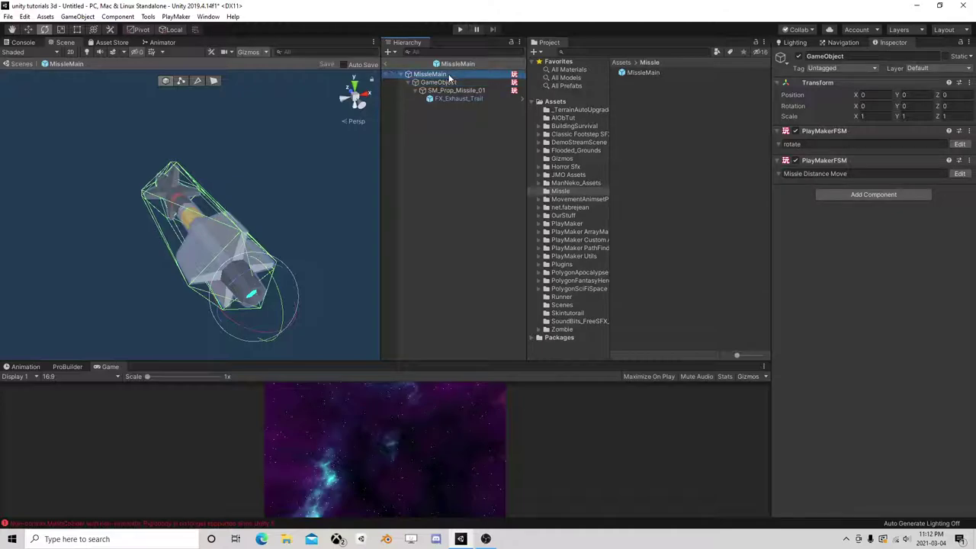
left_click(960, 231)
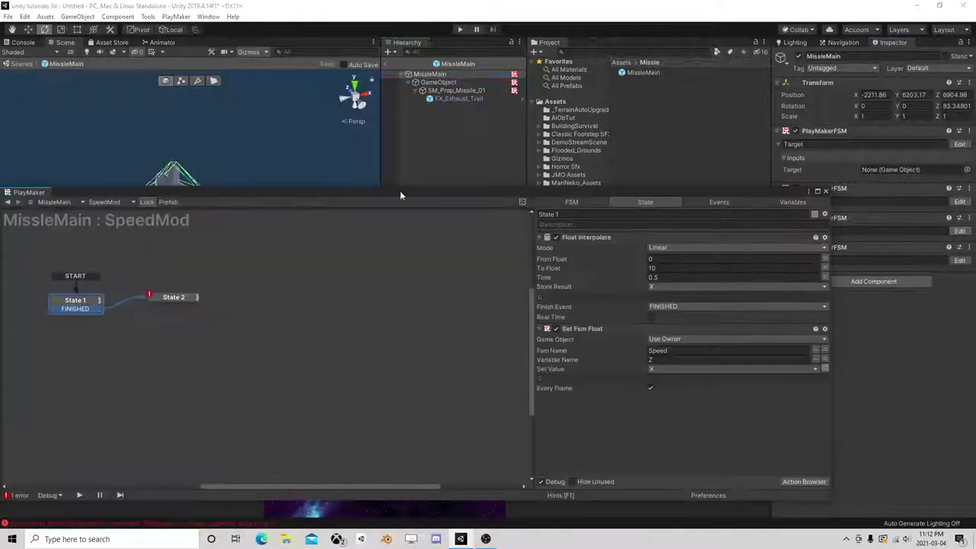
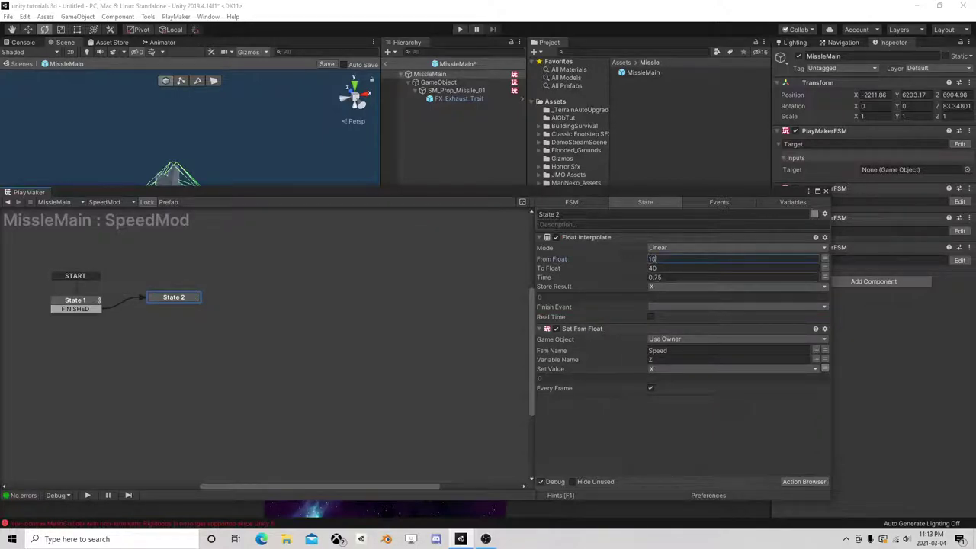
Set the SpeedMod Float Interpolate range to run from 15 to 60
type("15")
key("Tab")
type("60")
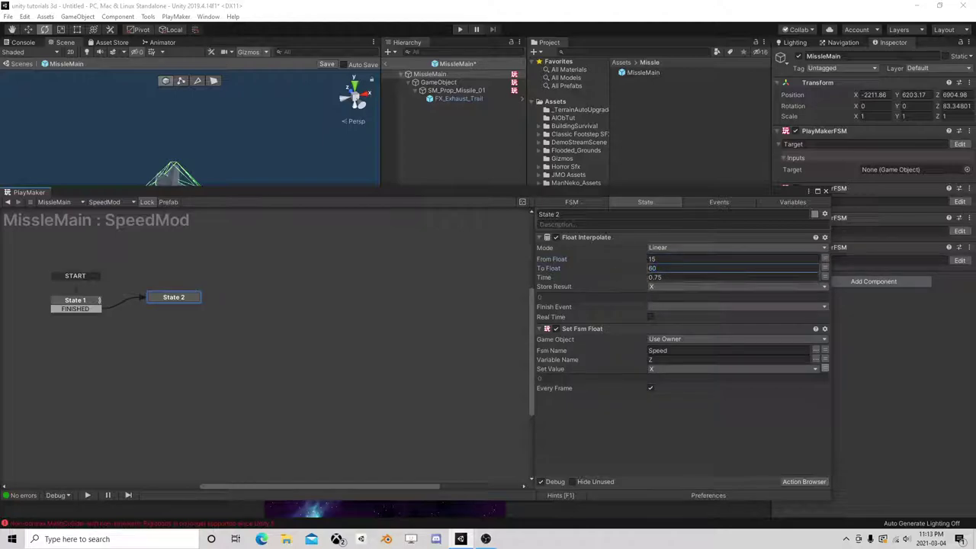
left_click(825, 191)
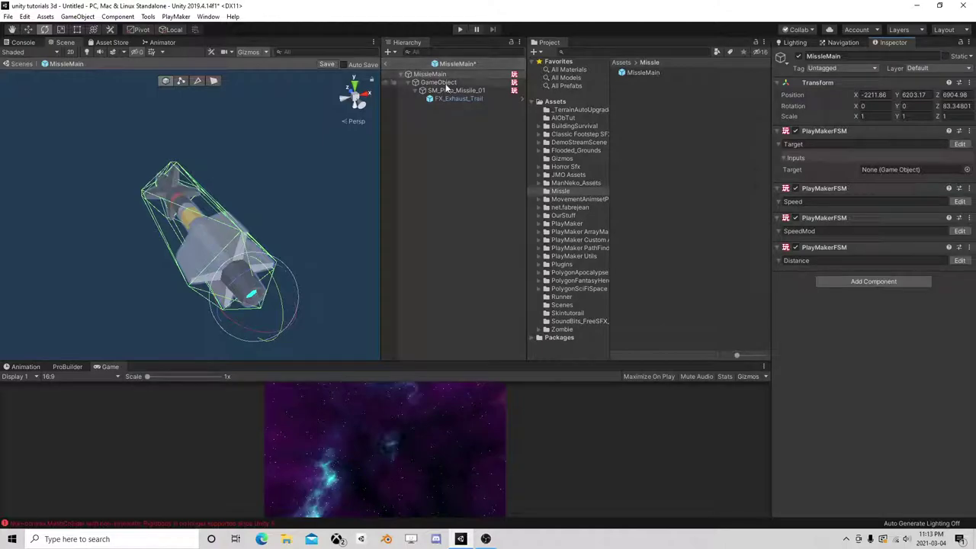
Inspect State 2 of the child object's Missle Distance Move state machine
left_click(467, 83)
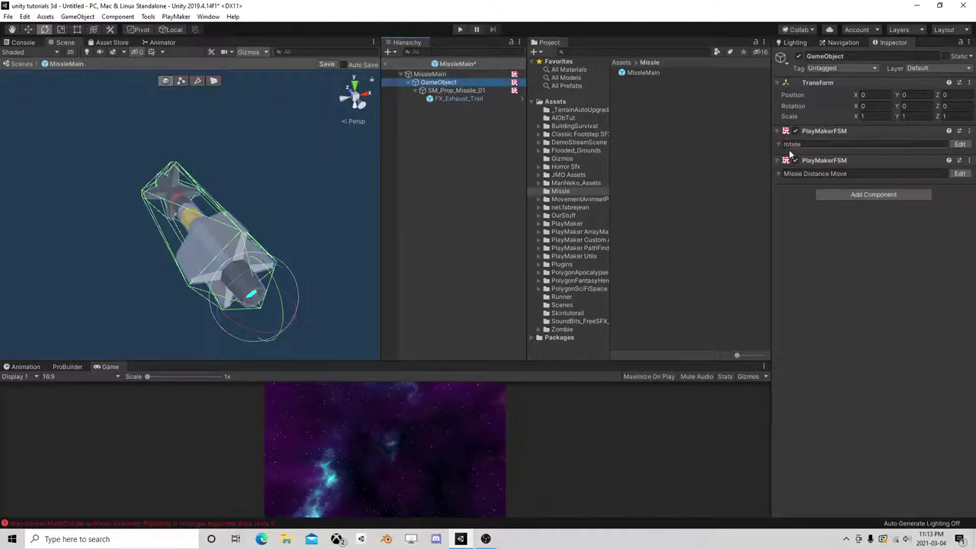
left_click(959, 174)
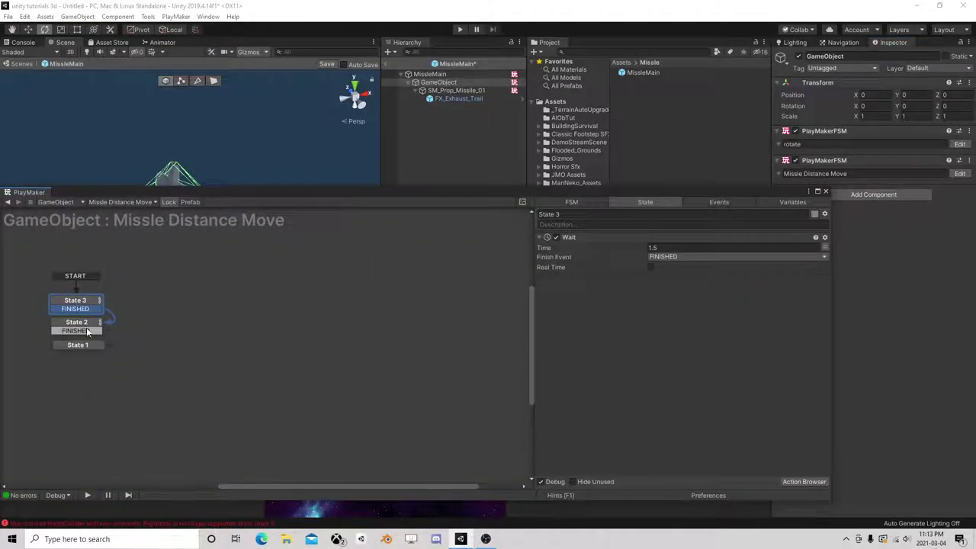
left_click(80, 327)
middle_click_drag(209, 324, 298, 308)
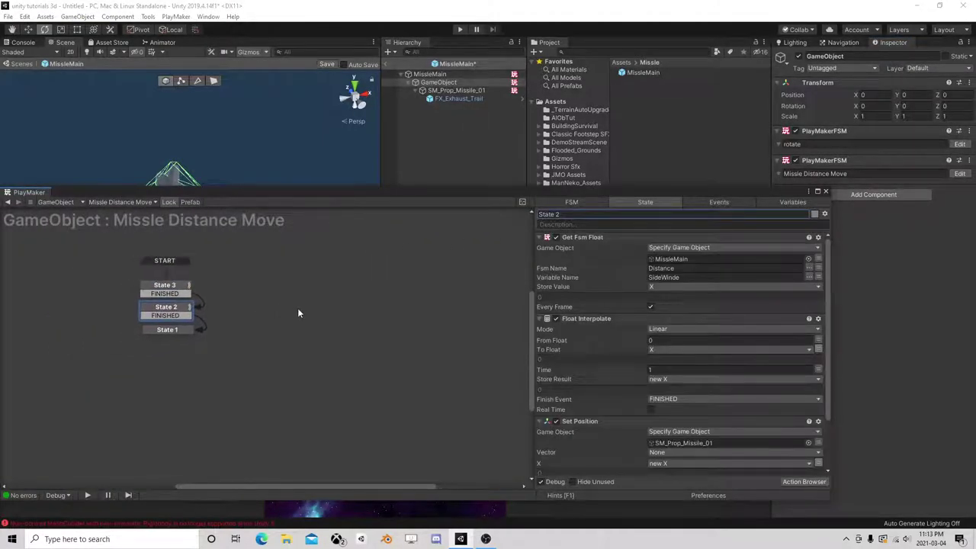
scroll(595, 347, "down", 3)
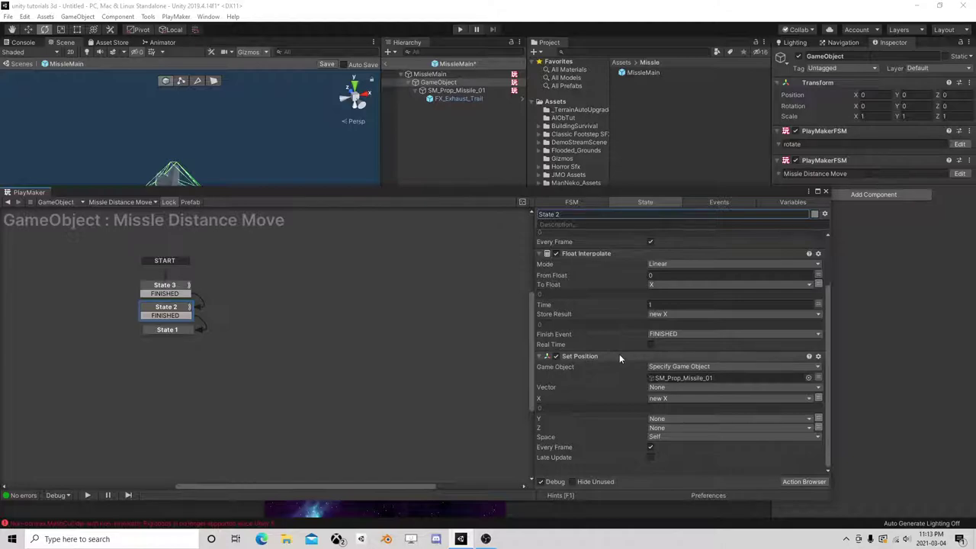
scroll(664, 343, "up", 3)
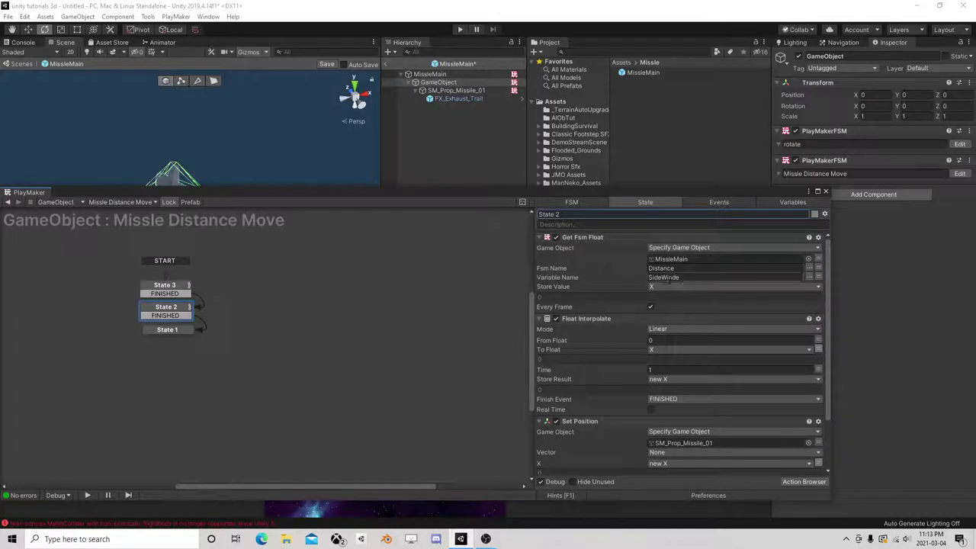
left_click(826, 191)
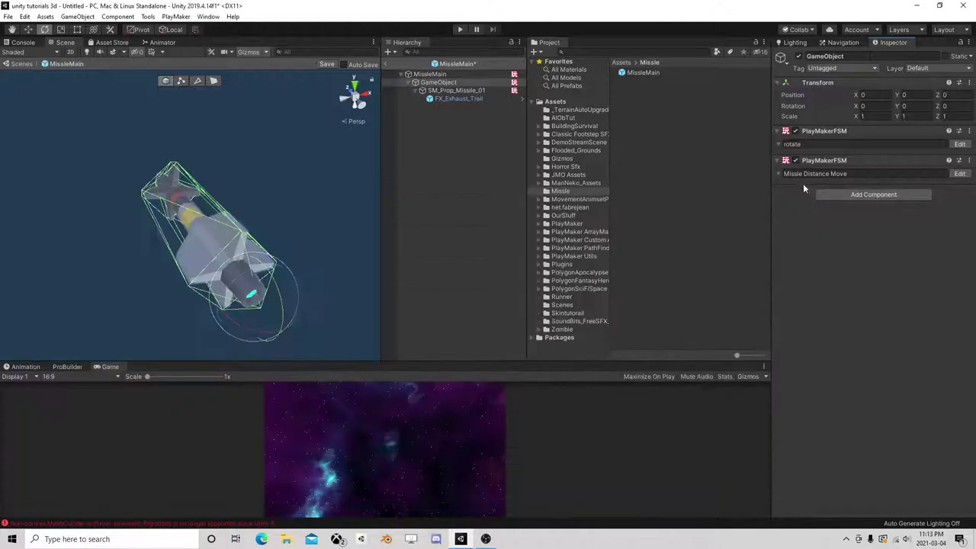
Lower the Distance machine's first Float Remap Target End to 15 and save the missile prefab
left_click(429, 74)
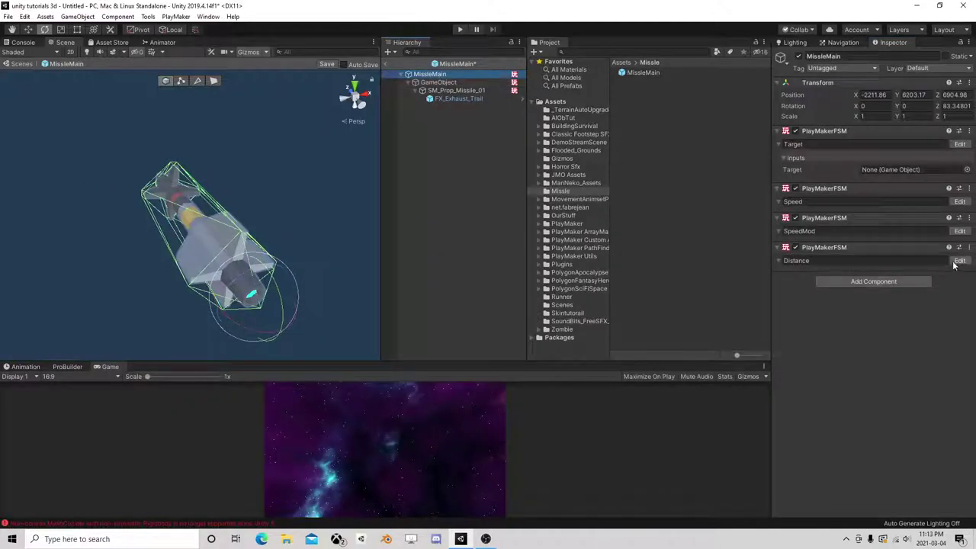
left_click(960, 263)
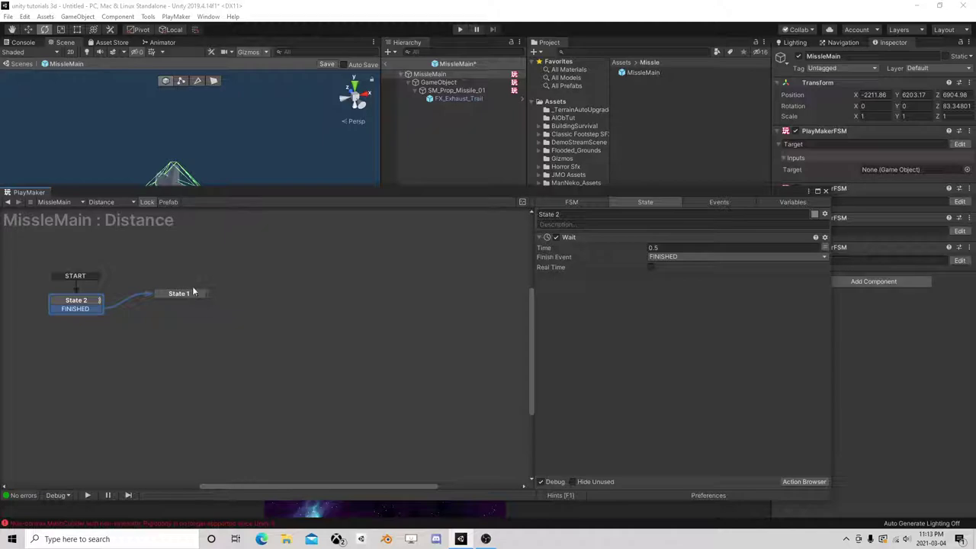
left_click(189, 293)
scroll(670, 349, "down", 5)
scroll(670, 349, "down", 1)
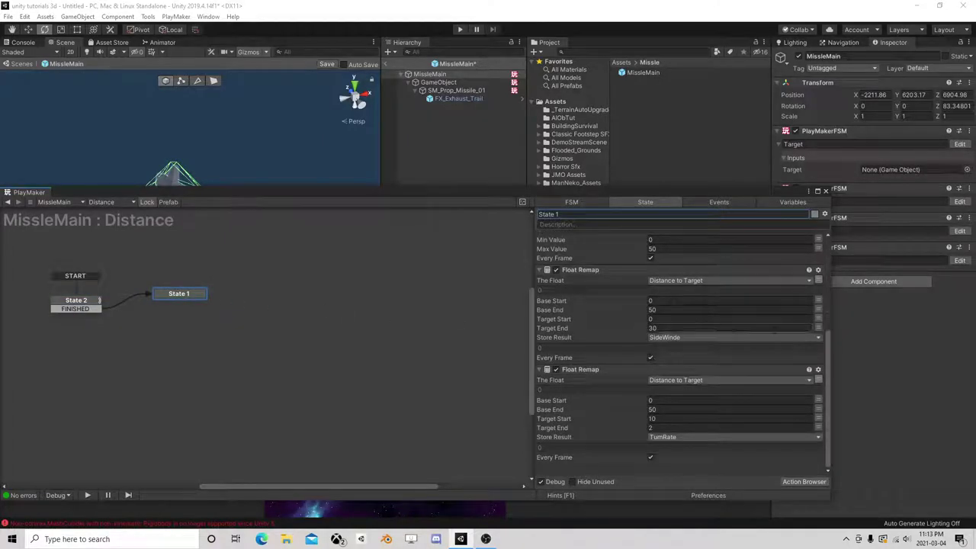
left_click(653, 328)
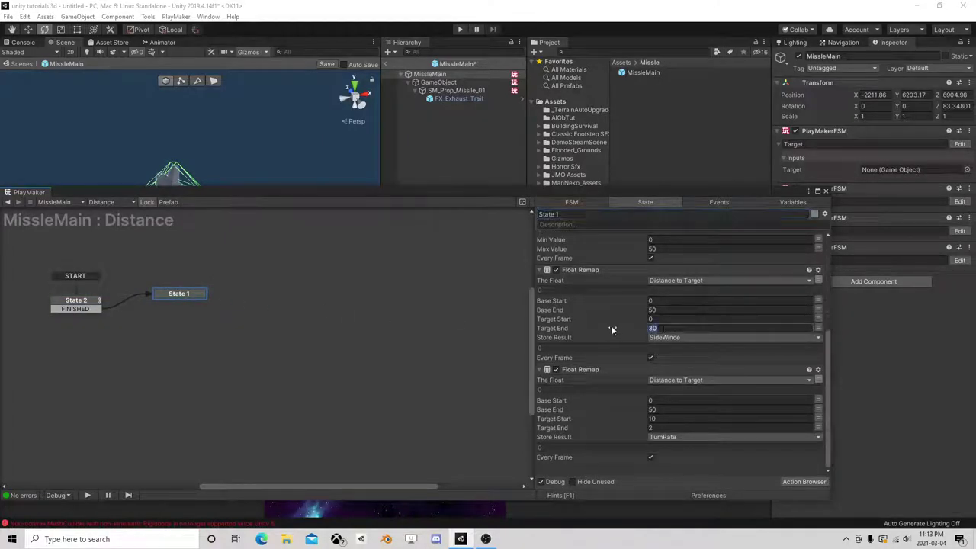
type("15")
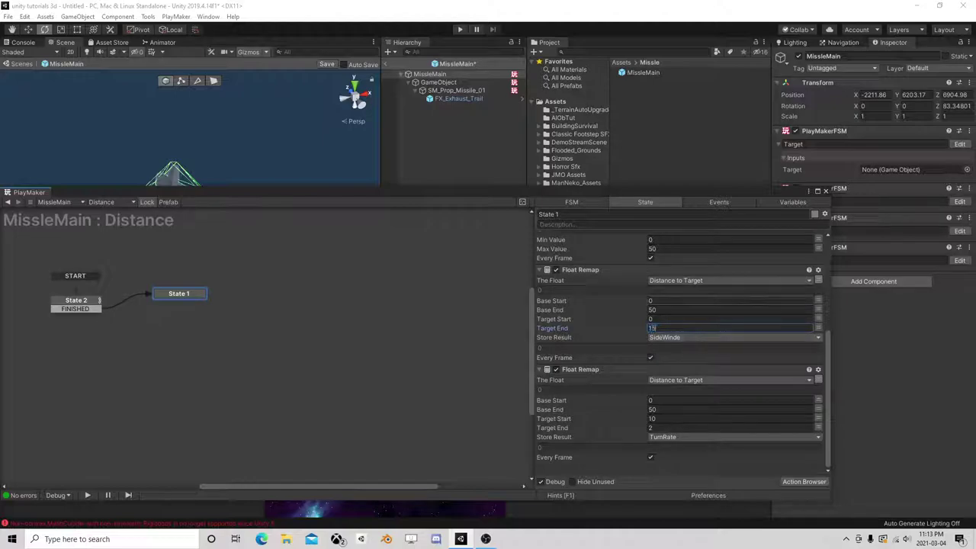
left_click(826, 191)
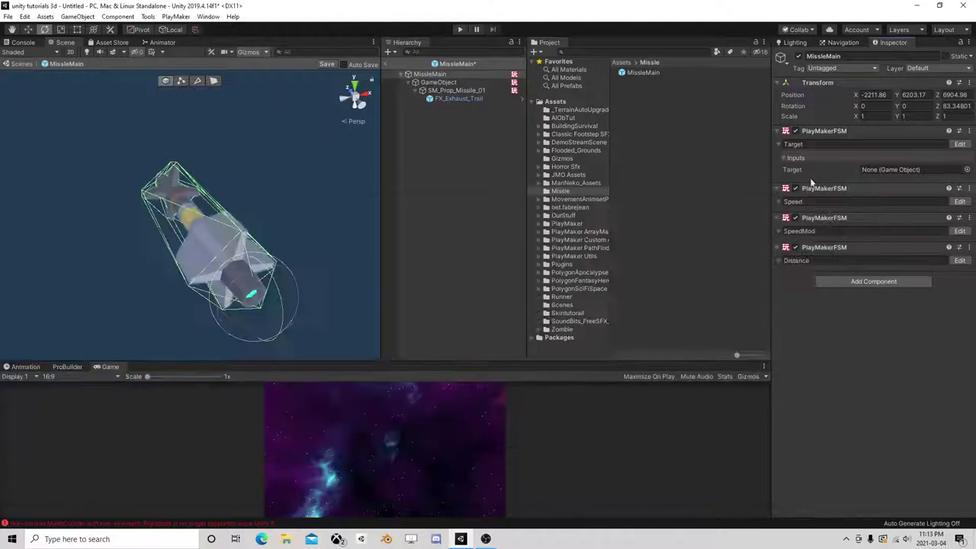
left_click(328, 64)
left_click(385, 64)
Play the scene and follow the missile in the Scene view until it hits the ship
left_click(460, 30)
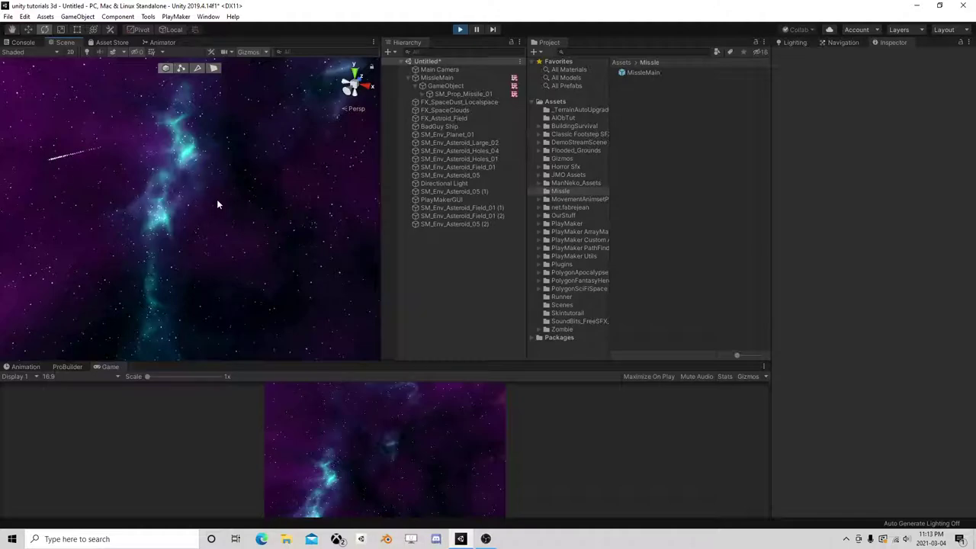
right_click_drag(217, 204, 210, 175)
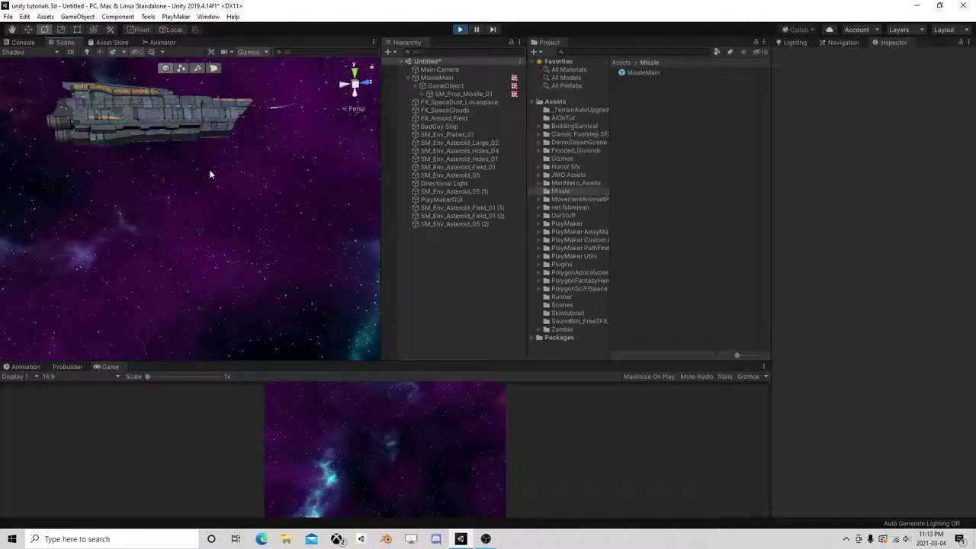
middle_click_drag(209, 169, 191, 183)
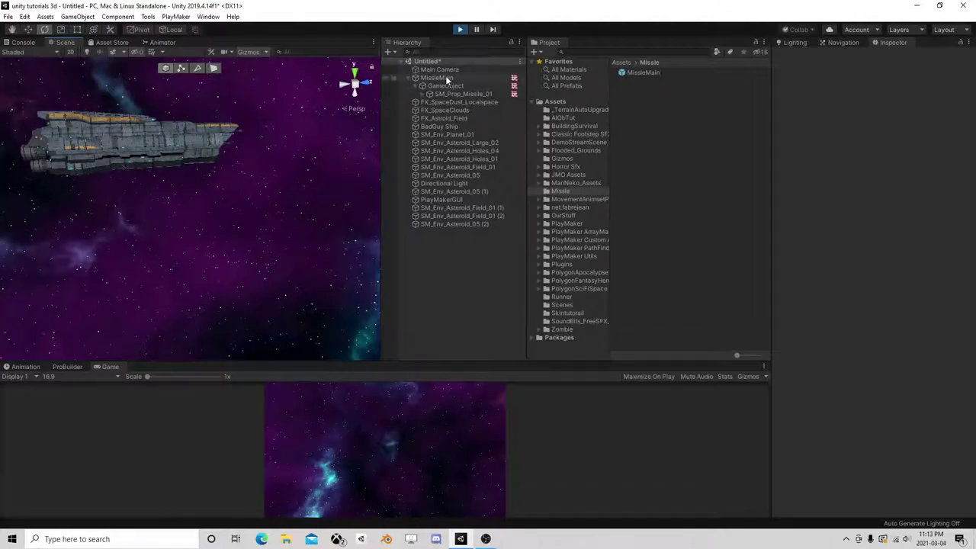
scroll(103, 131, "up", 1)
scroll(113, 129, "up", 1)
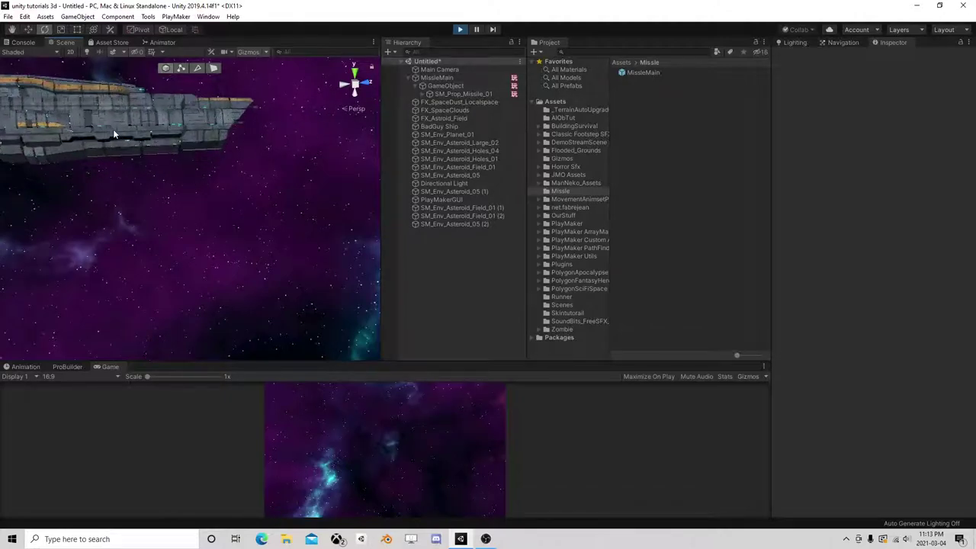
scroll(122, 122, "up", 1)
middle_click_drag(122, 102, 250, 188)
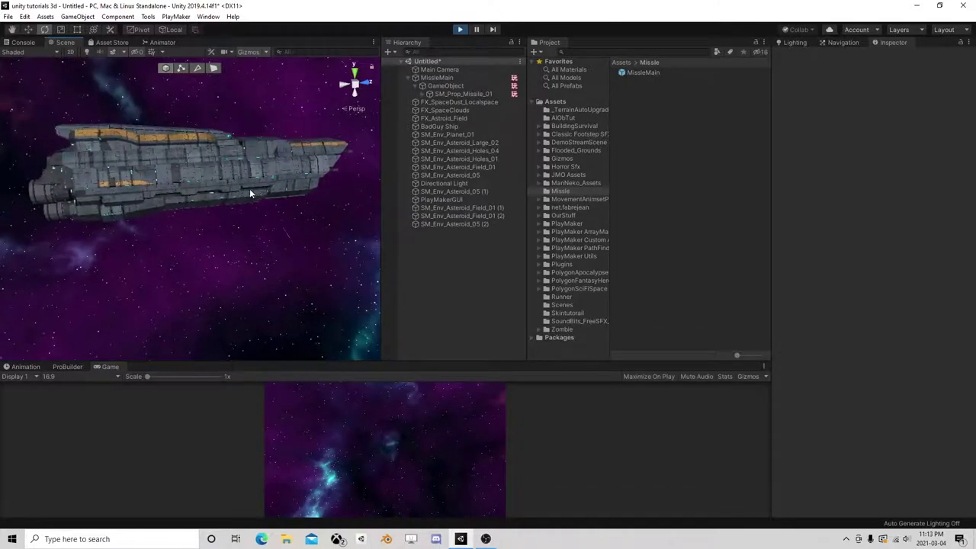
scroll(247, 189, "up", 1)
scroll(213, 183, "up", 1)
scroll(186, 175, "up", 1)
scroll(185, 175, "up", 1)
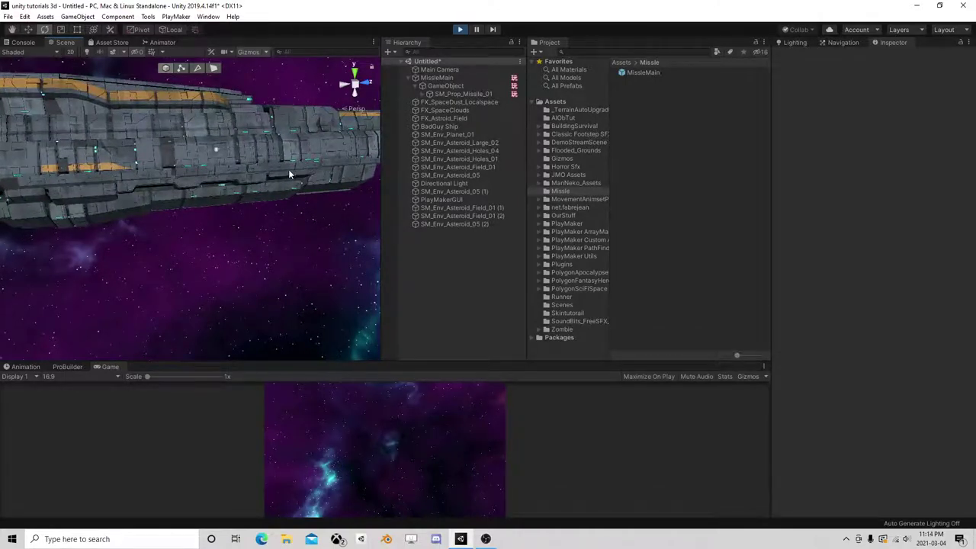
Stop Play mode and delete the MissleMain object from the scene
left_click(461, 31)
left_click(439, 78)
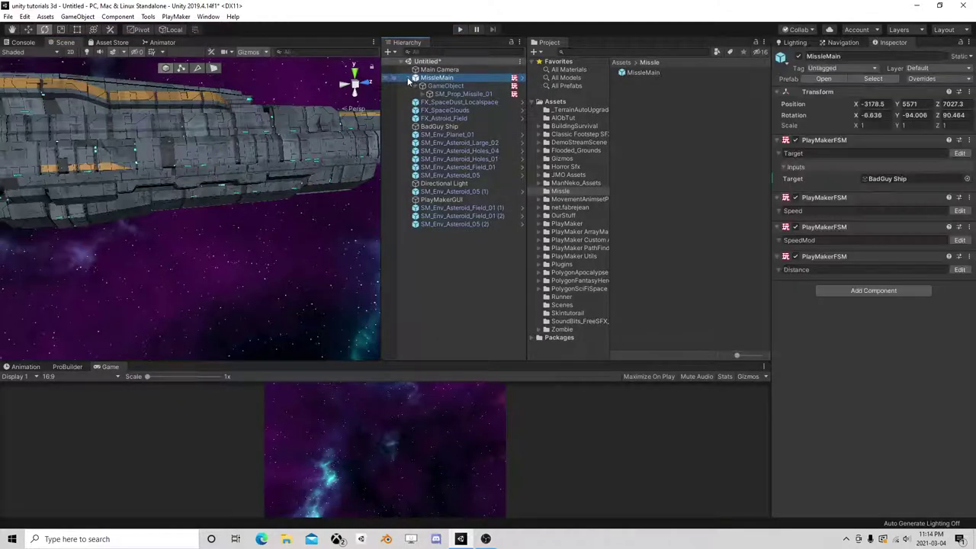
left_click(412, 78)
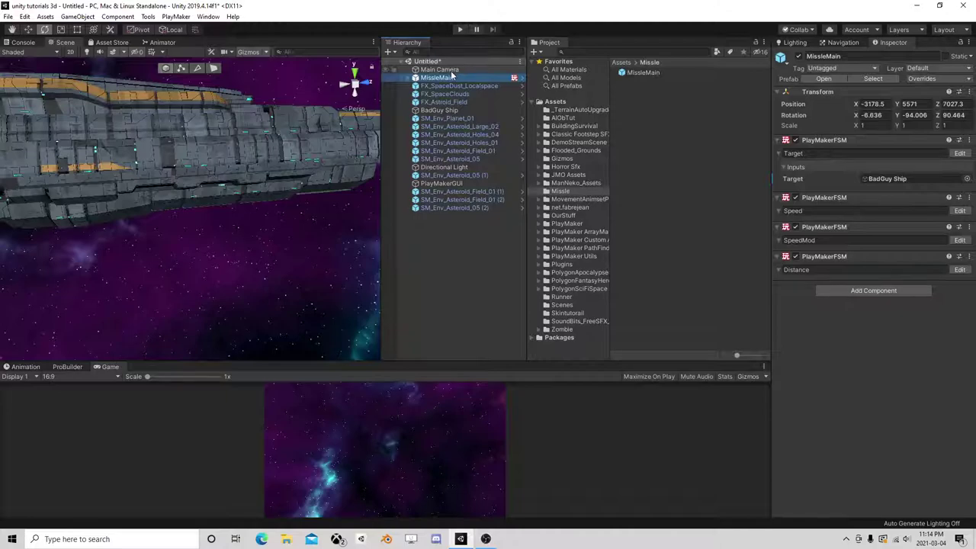
key("Delete")
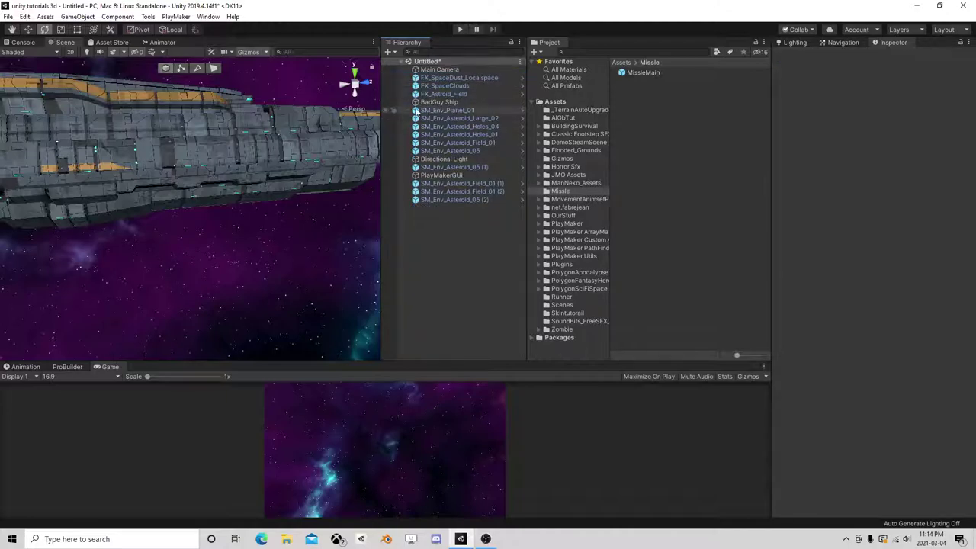
Orbit the view around the ship and bring up the GameObject > 3D Object list
mouse_move(226, 274)
left_mouse_down("alt")
mouse_move(172, 212)
mouse_move(197, 216)
left_mouse_up("alt")
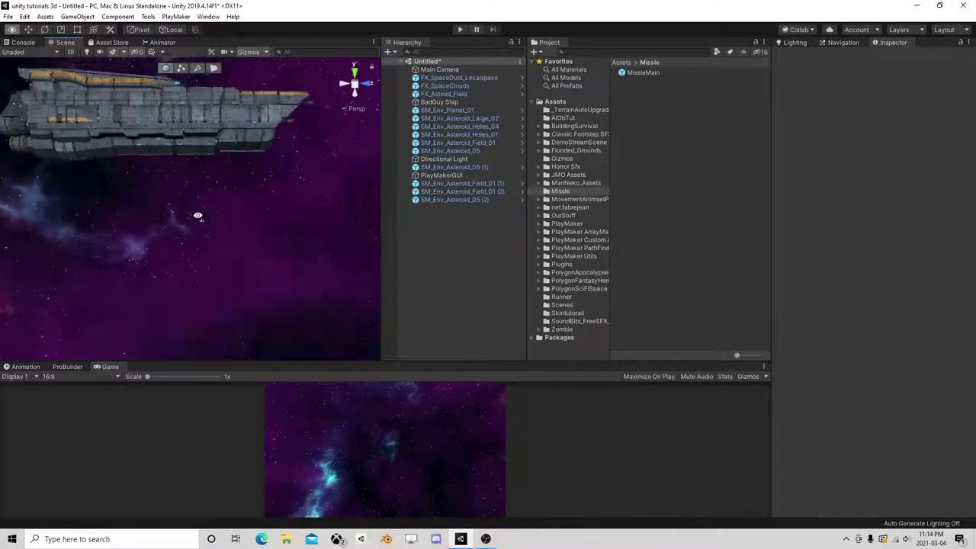
left_click_drag(198, 216, 259, 253, "alt")
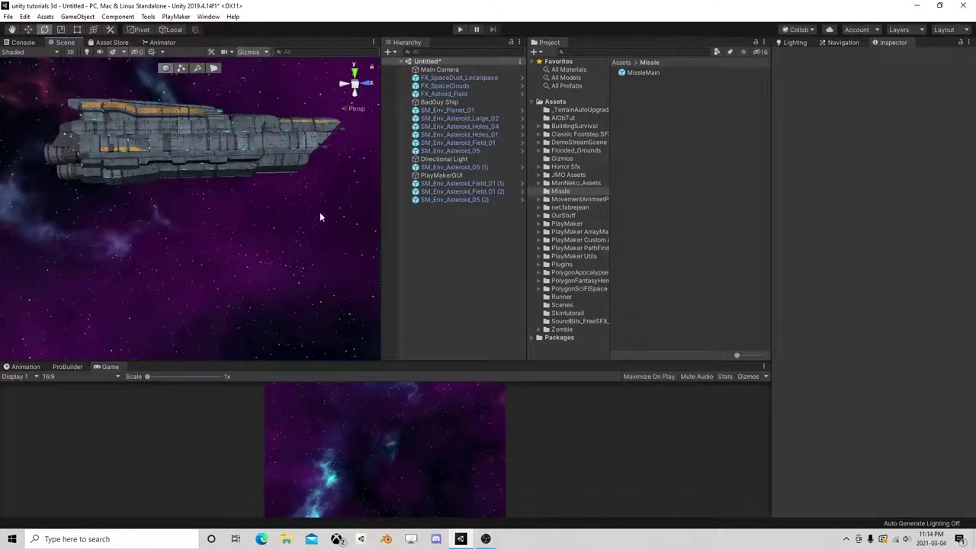
left_click(78, 16)
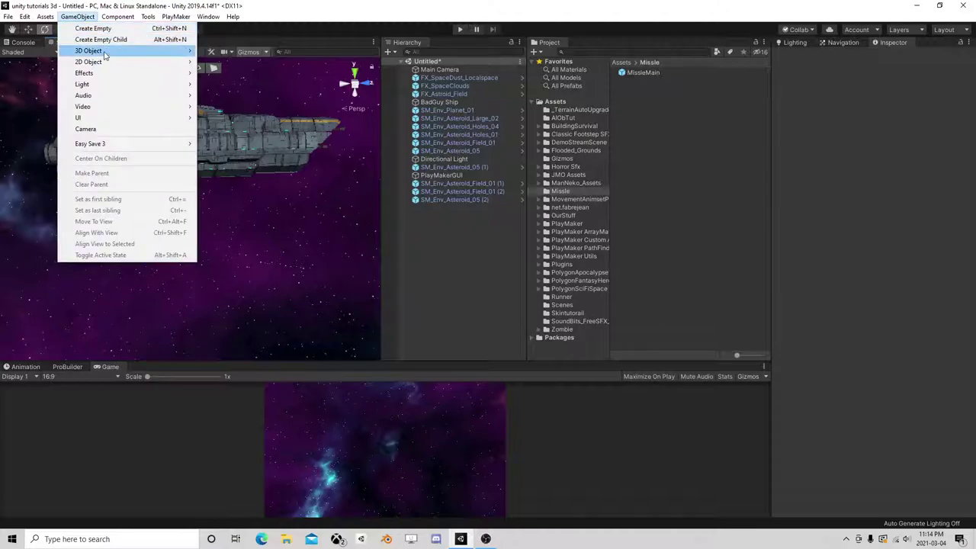
Add a new Cube and move it below the ship
left_click(219, 50)
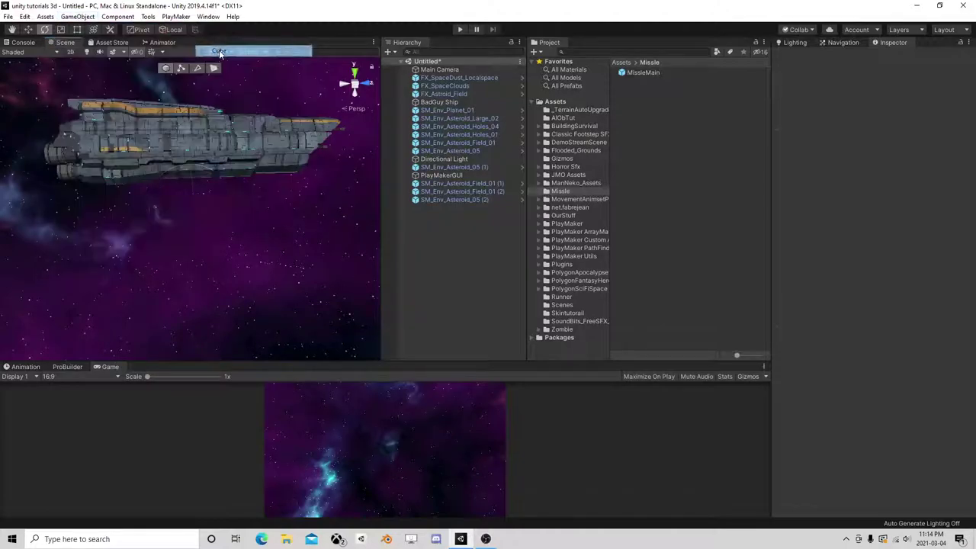
left_click(28, 29)
left_click_drag(184, 217, 220, 178)
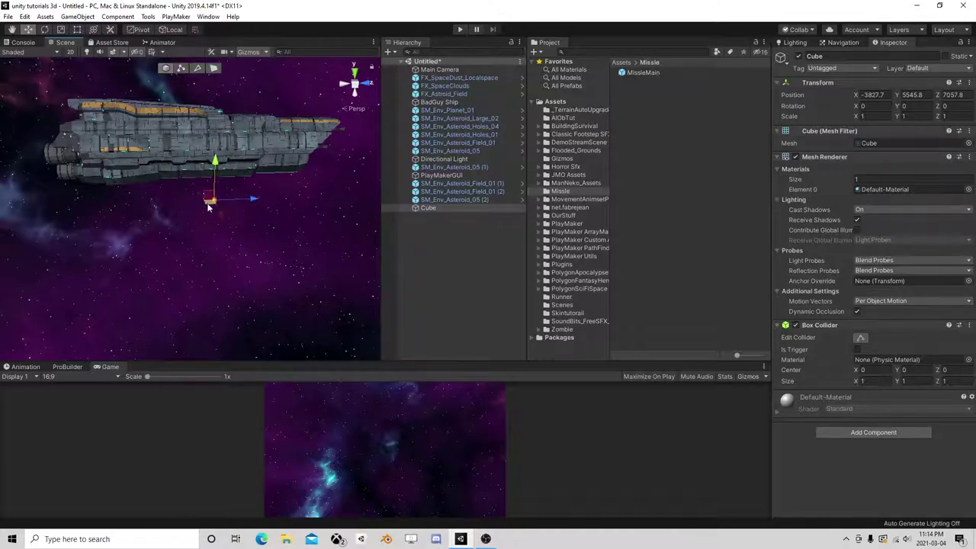
left_click_drag(208, 207, 181, 326)
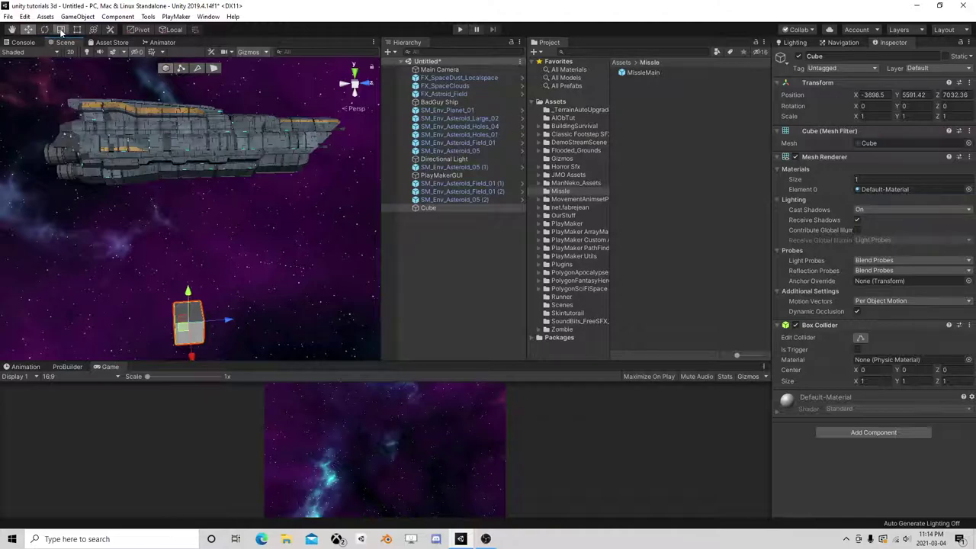
Scale the cube into a flat platform of about 6.29 × 0.32 × 8.90
left_click(93, 29)
left_click_drag(260, 319, 578, 299)
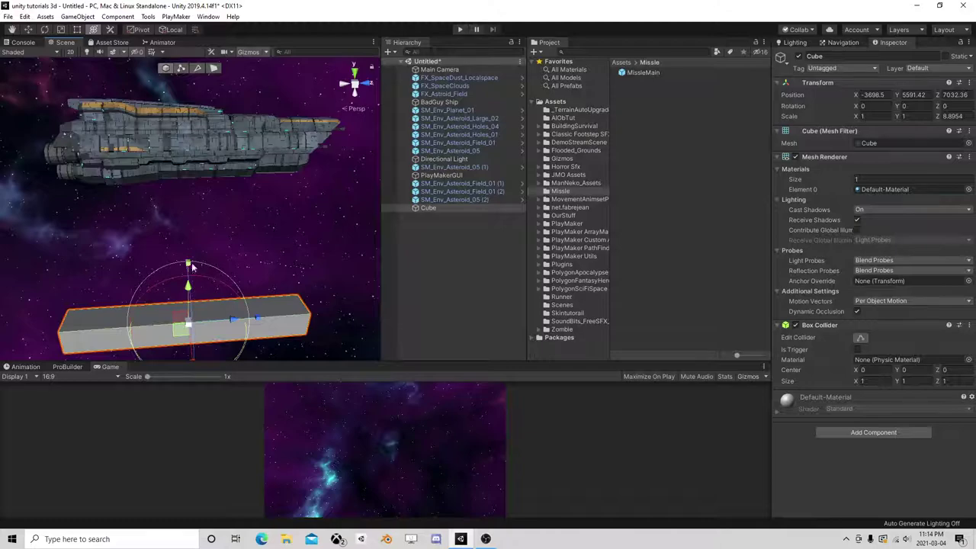
mouse_move(192, 267)
left_mouse_down()
mouse_move(192, 279)
mouse_move(120, 309)
mouse_move(196, 420)
left_mouse_up()
left_click_drag(262, 291, 179, 240, "alt")
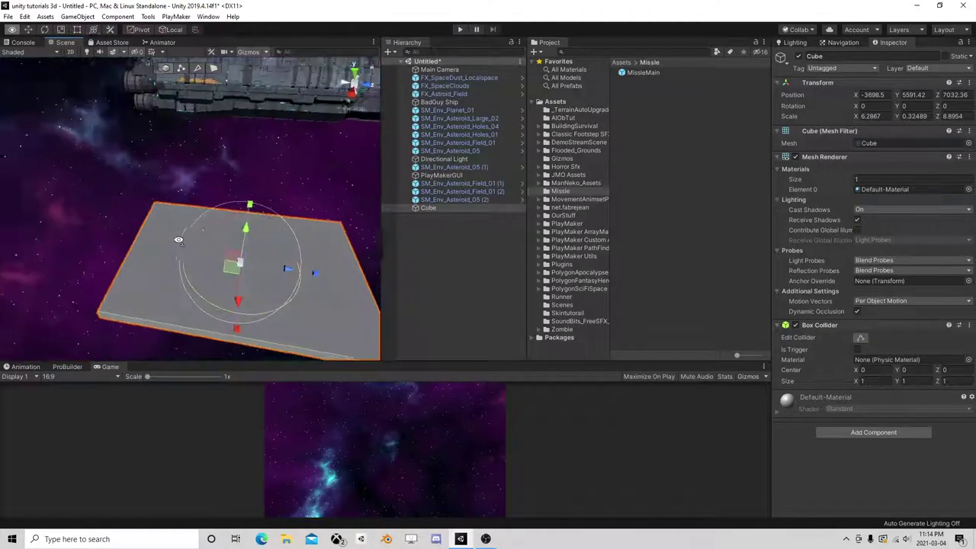
left_click(437, 249)
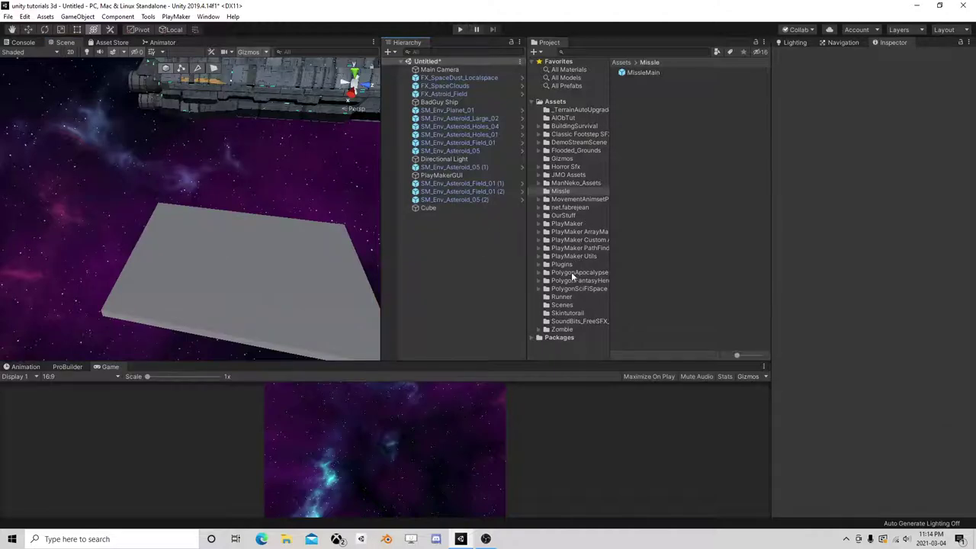
Open the PolygonSciFiSpace > Prefabs > Props folder and scroll to the turrets
left_click(537, 288)
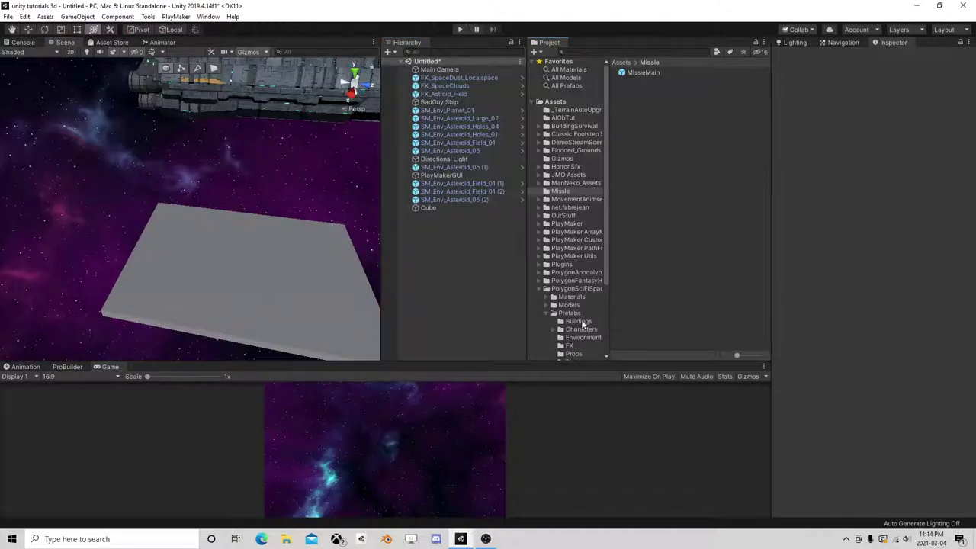
left_click(554, 313)
left_click(578, 273)
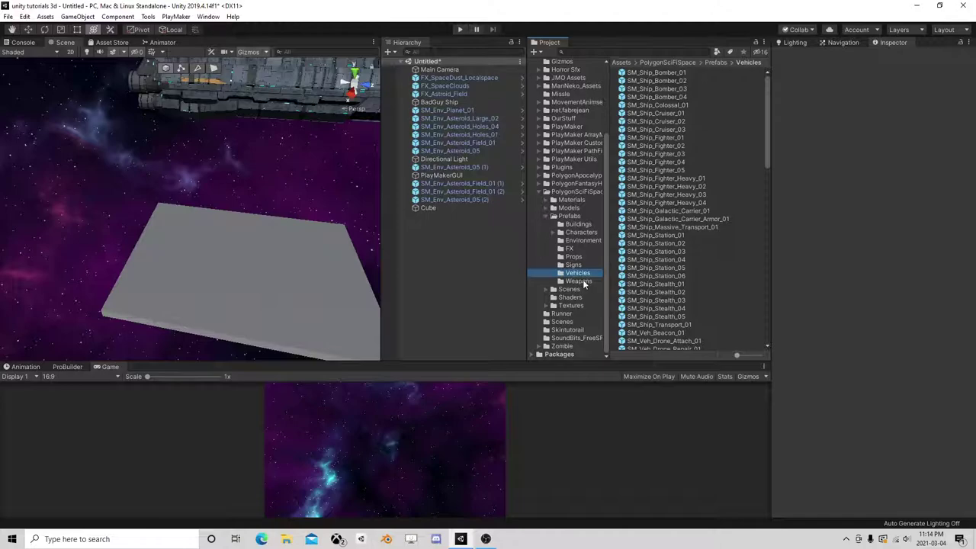
left_click(587, 282)
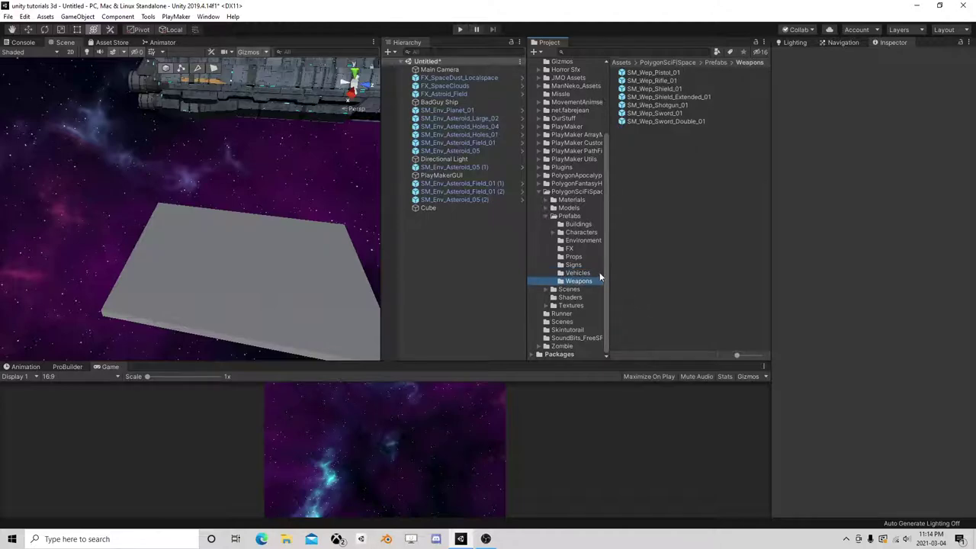
left_click(573, 257)
scroll(692, 305, "down", 5)
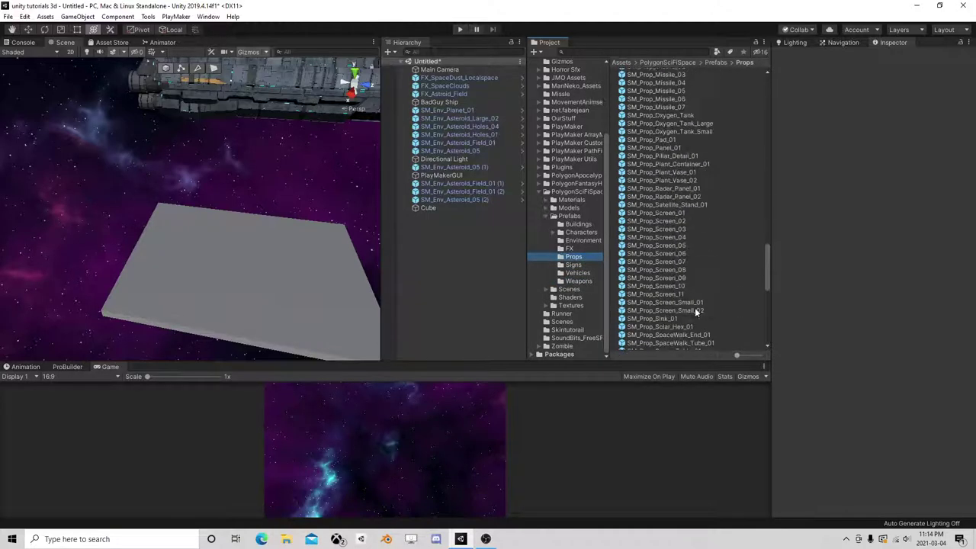
scroll(697, 318, "down", 5)
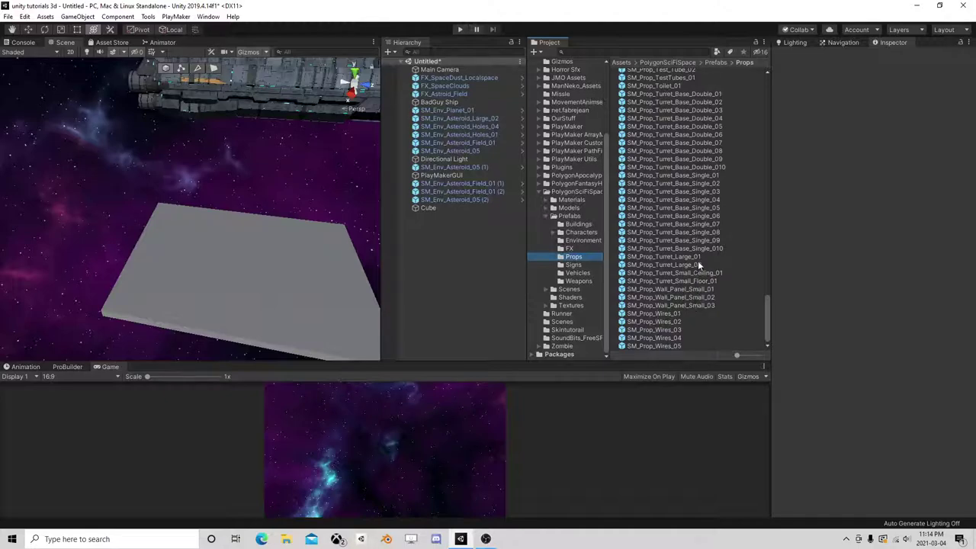
Preview the Turret_Base prefabs and pick SM_Prop_Turret_Base_Double_07
left_click(685, 241)
scroll(690, 260, "up", 2)
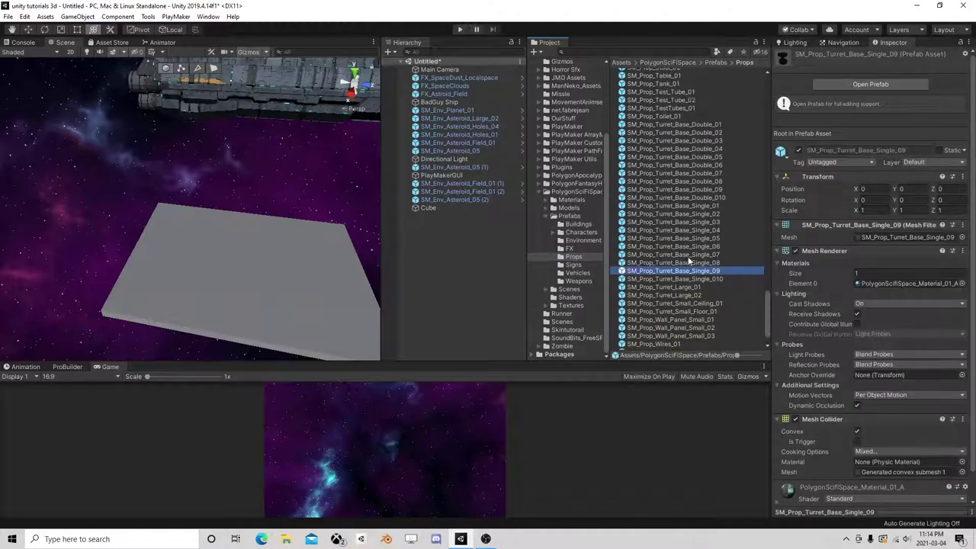
left_click(687, 133)
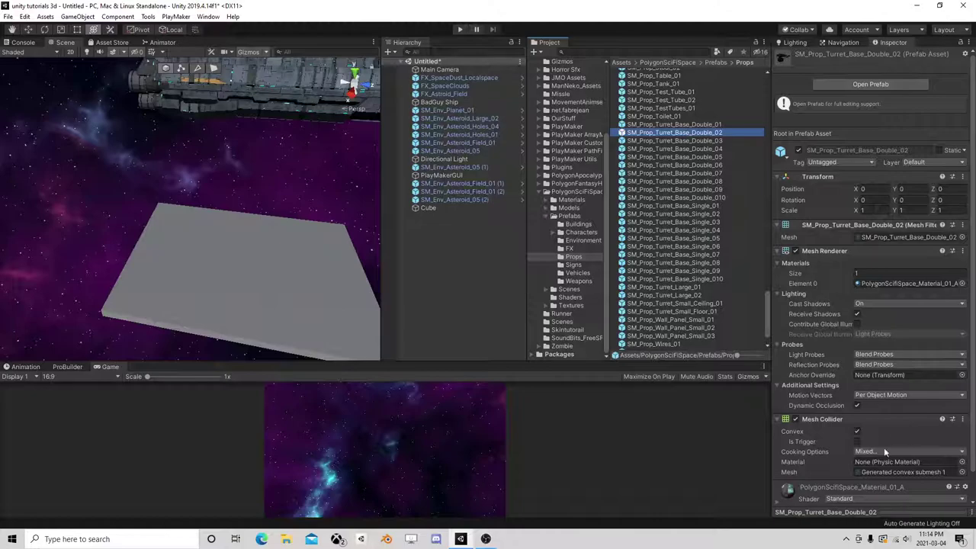
left_click(891, 512)
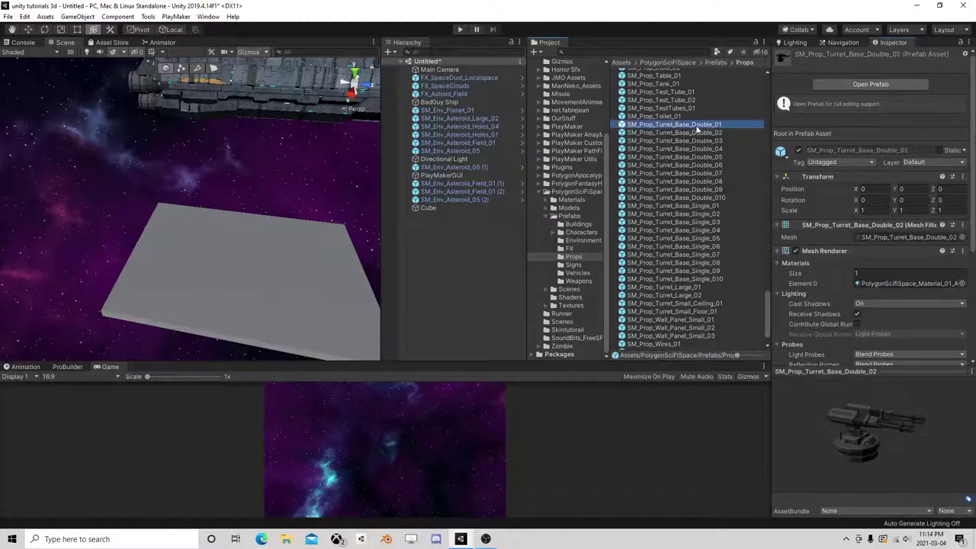
left_click(684, 149)
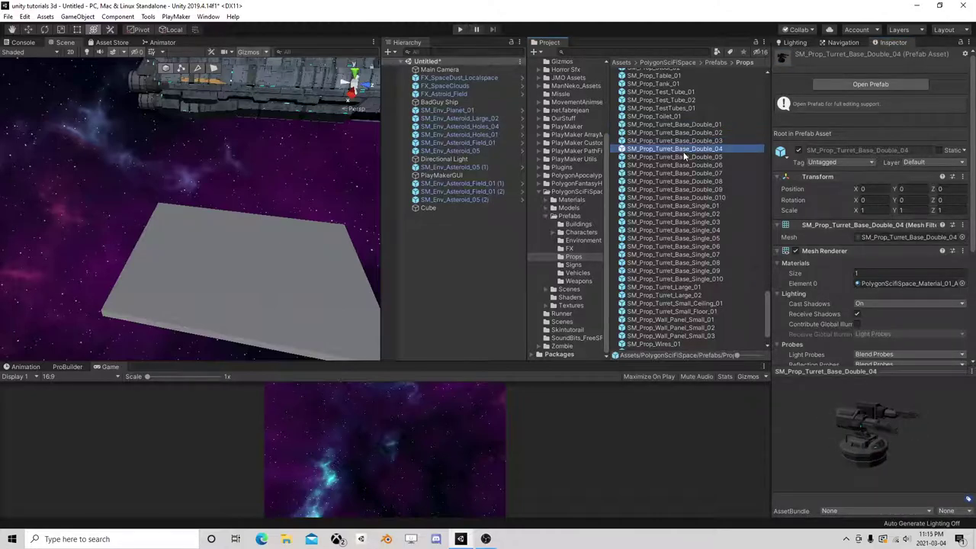
left_click(685, 157)
left_click(685, 164)
left_click(686, 174)
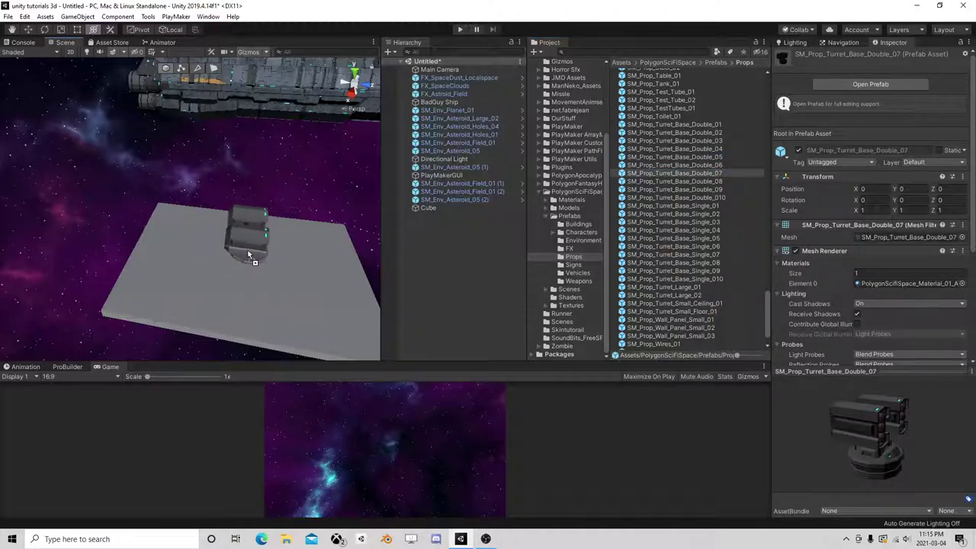
Place the Double_07 turret on the platform, rotated about -87° on Y
left_click_drag(696, 173, 250, 243)
left_click_drag(203, 287, 364, 322)
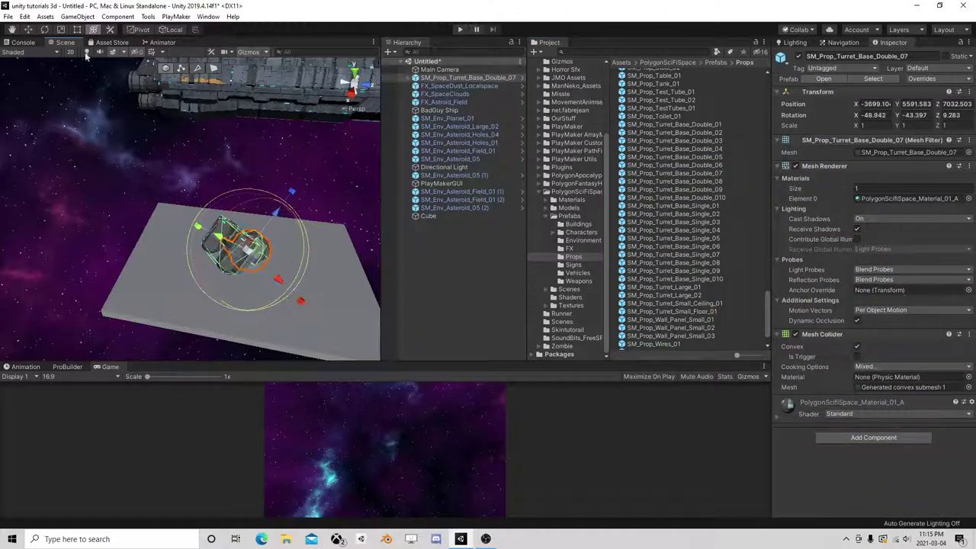
left_click(26, 16)
left_click(46, 26)
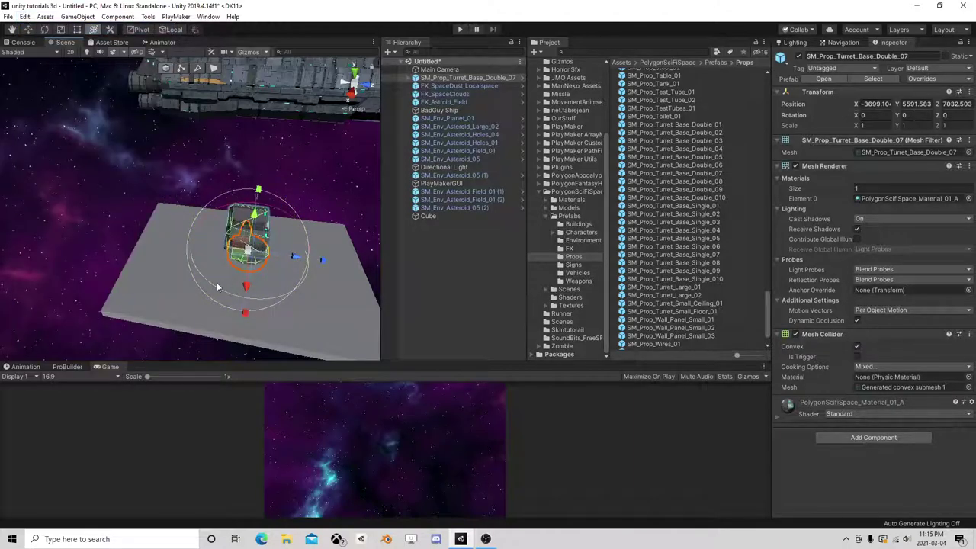
left_click_drag(217, 285, 407, 318)
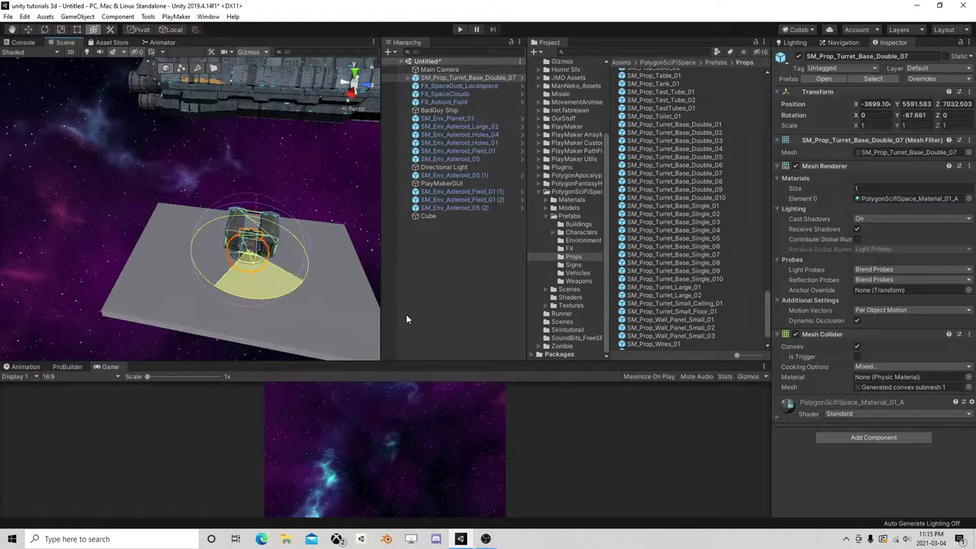
Frame the turret and orbit the view to show the ship above it
mouse_move(374, 313)
middle_mouse_down()
mouse_move(246, 220)
mouse_move(241, 250)
middle_mouse_up()
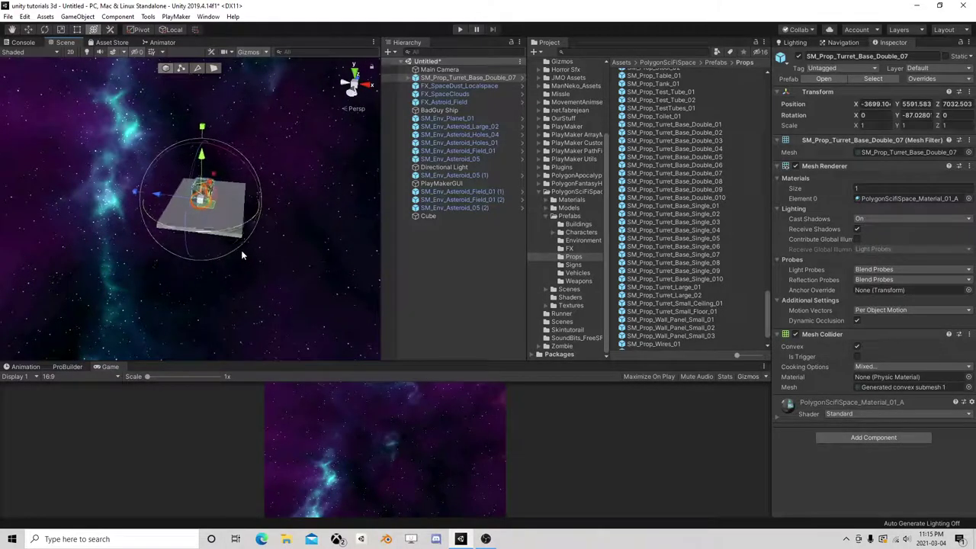
scroll(241, 250, "up", 4)
scroll(255, 254, "up", 6)
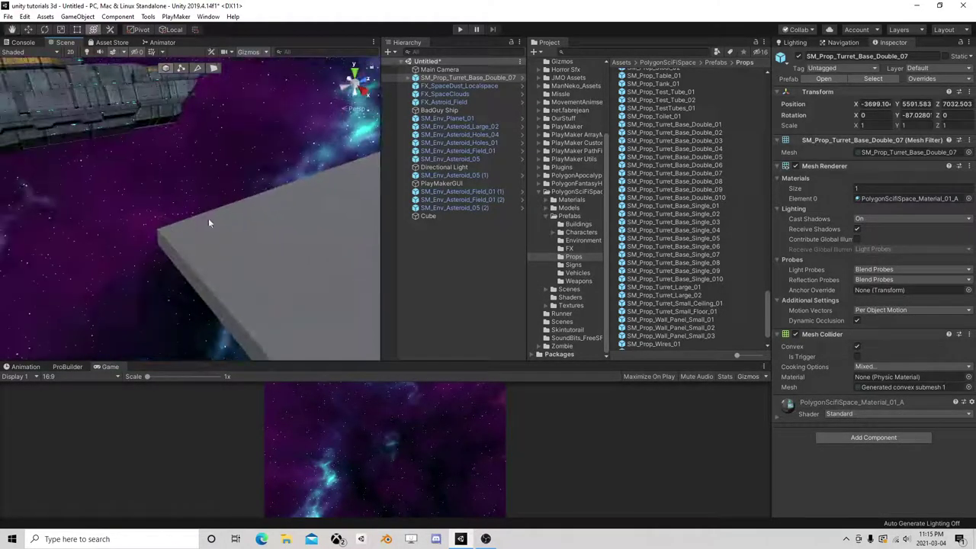
left_click_drag(208, 218, 144, 254, "alt")
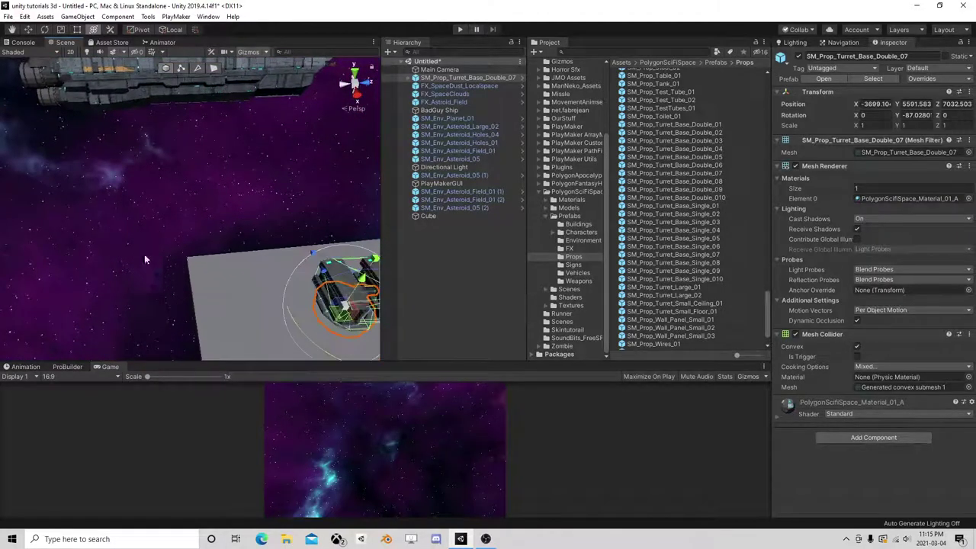
key("f")
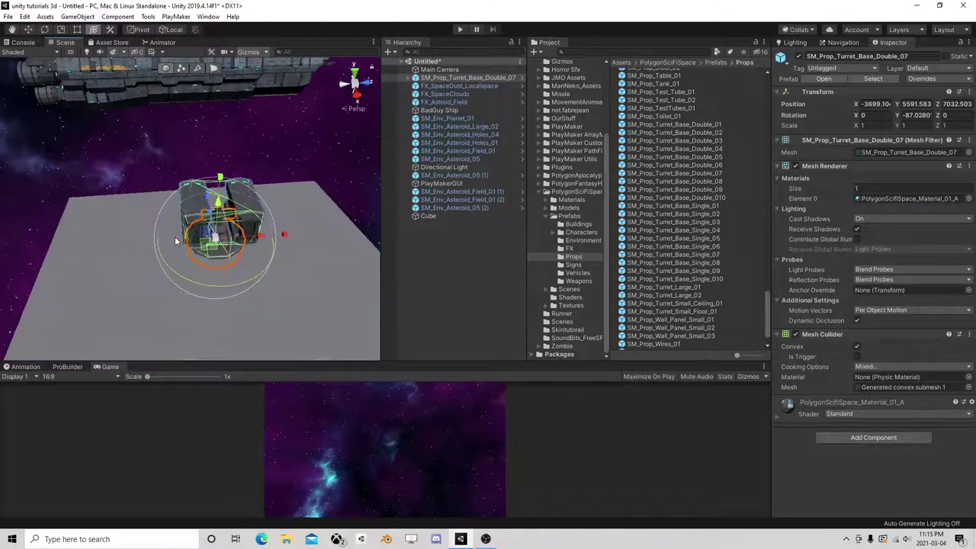
left_click(502, 264)
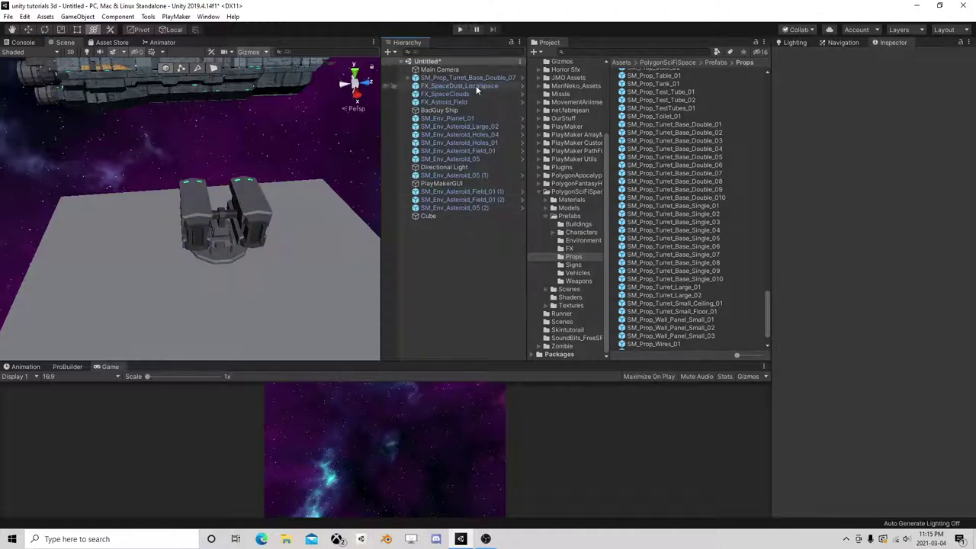
right_click_drag(259, 198, 369, 169)
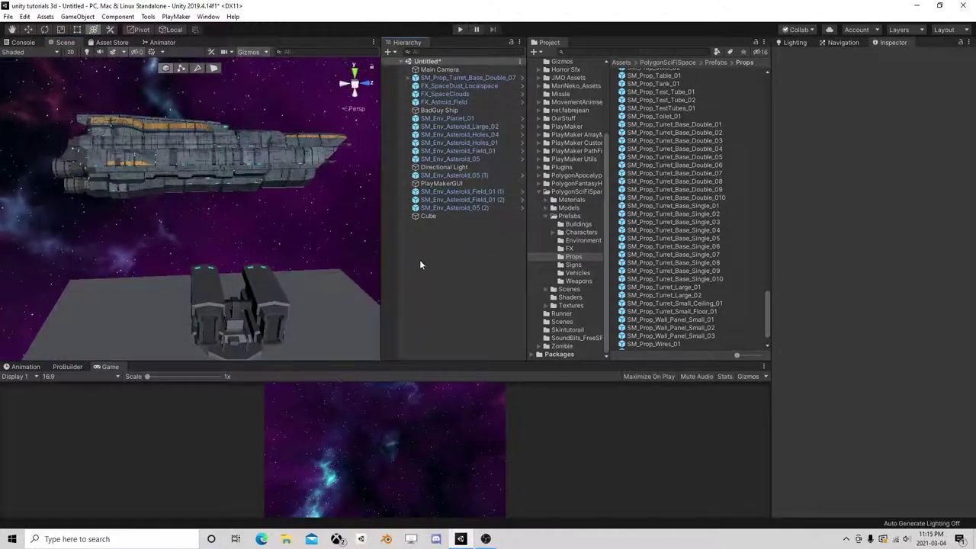
Create a UI Slider from the Hierarchy, adding a Canvas and EventSystem
right_click(420, 261)
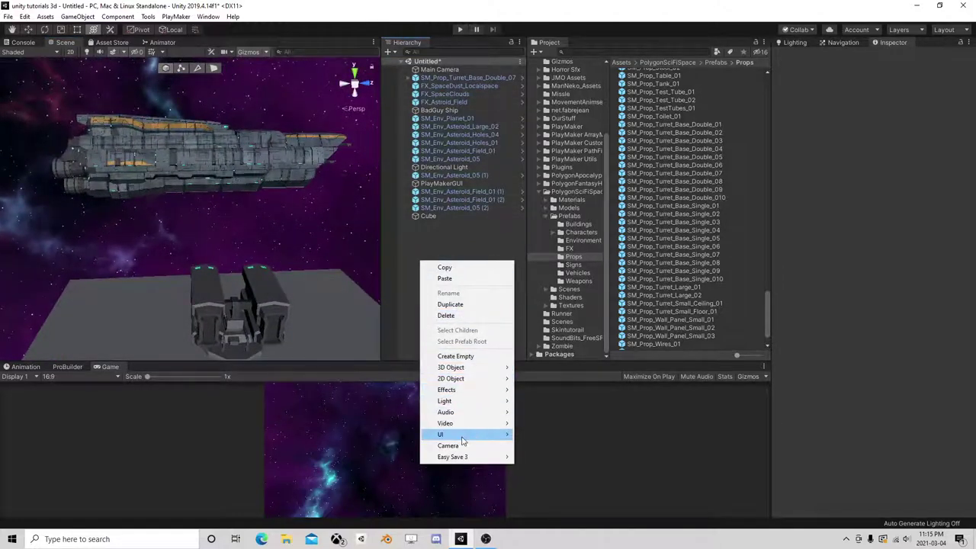
mouse_move(465, 434)
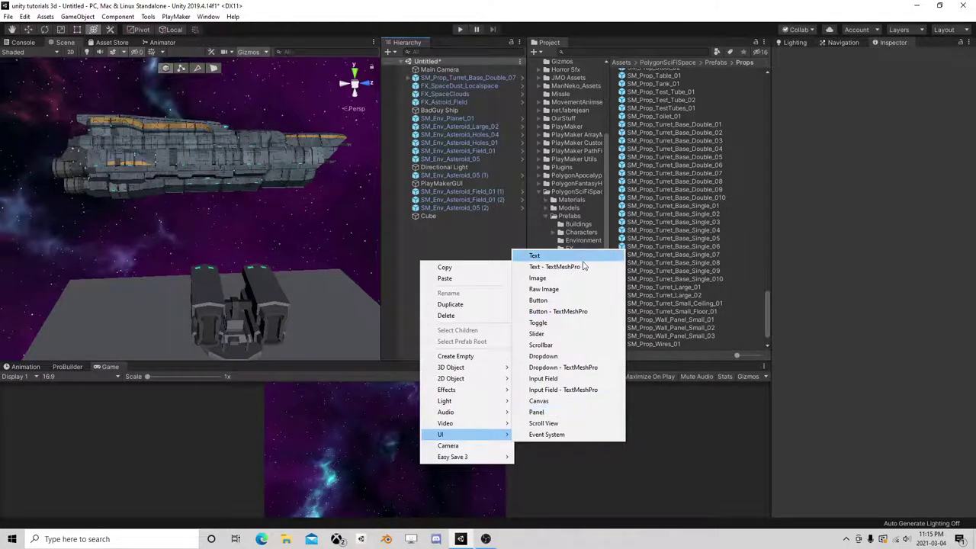
left_click(562, 334)
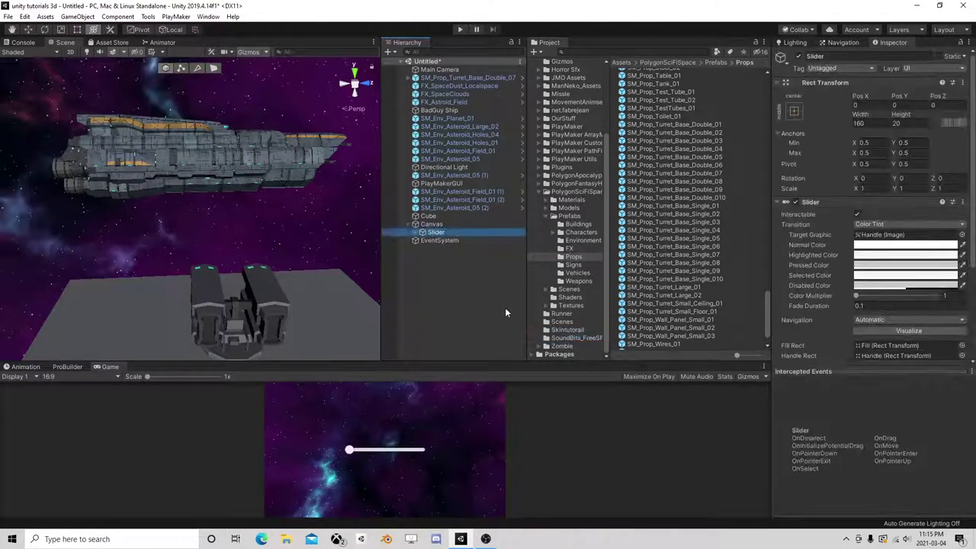
left_click(27, 29)
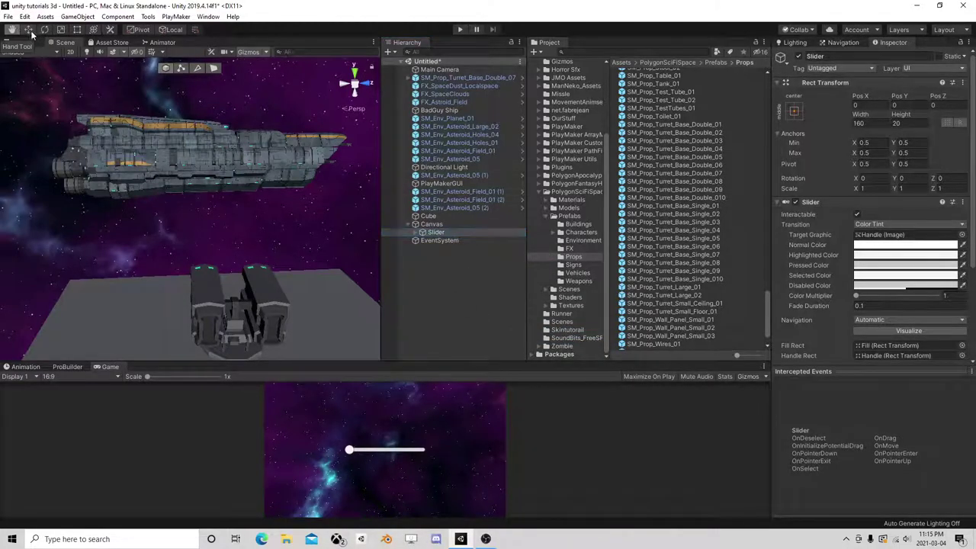
In the 2D Scene view, move the slider up toward the top of the canvas
left_click(70, 51)
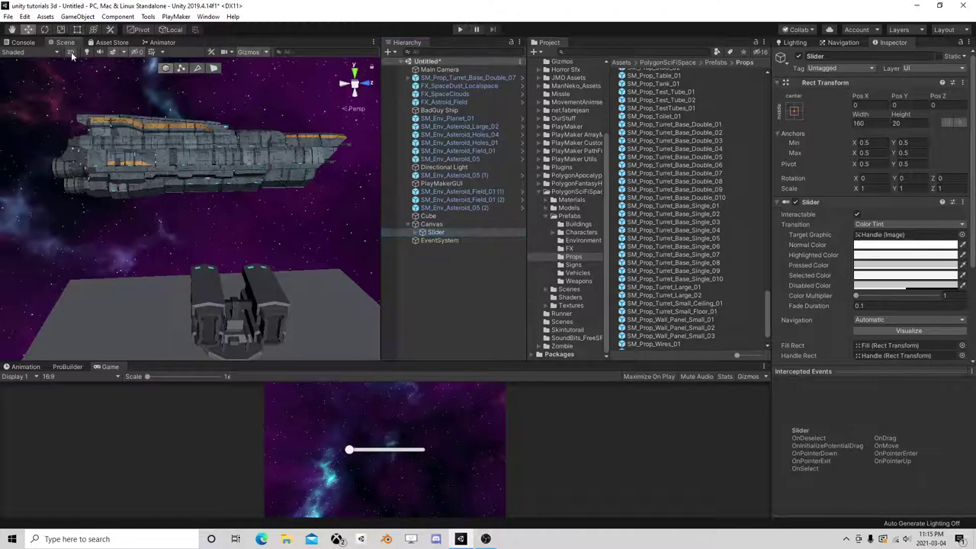
key("t")
double_click(436, 232)
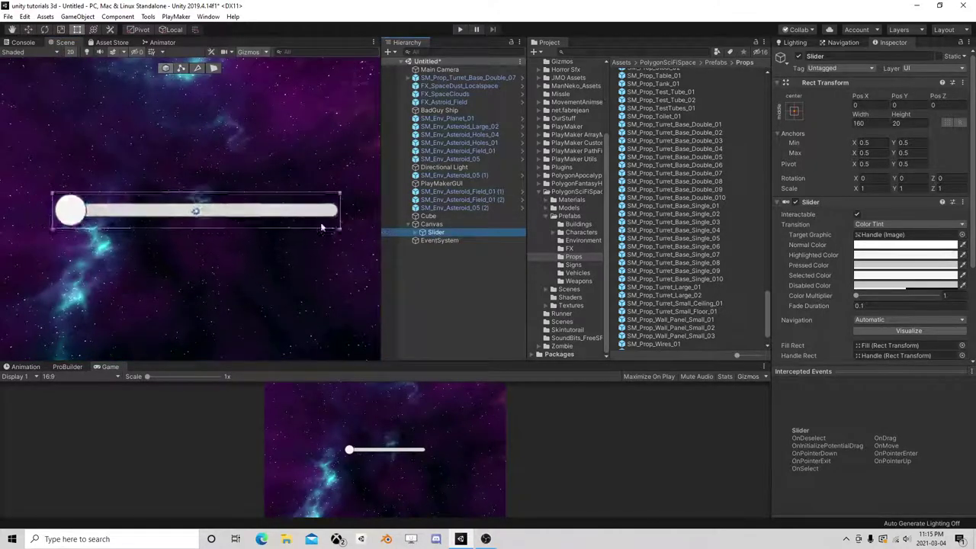
scroll(283, 201, "down", 3)
scroll(283, 200, "down", 3)
left_click(28, 29)
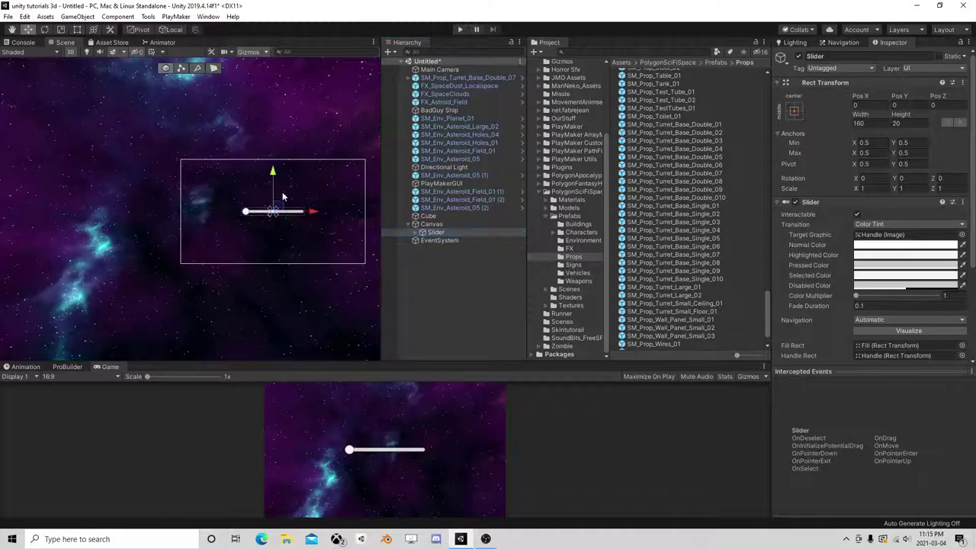
left_click_drag(276, 191, 278, 132)
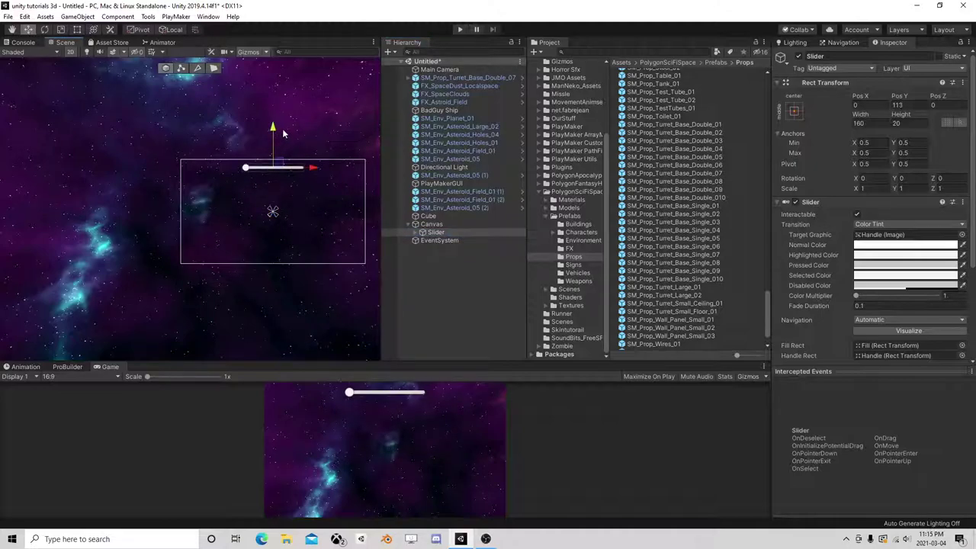
Anchor the slider to top-center and select its Handle Slide Area
left_click(796, 111)
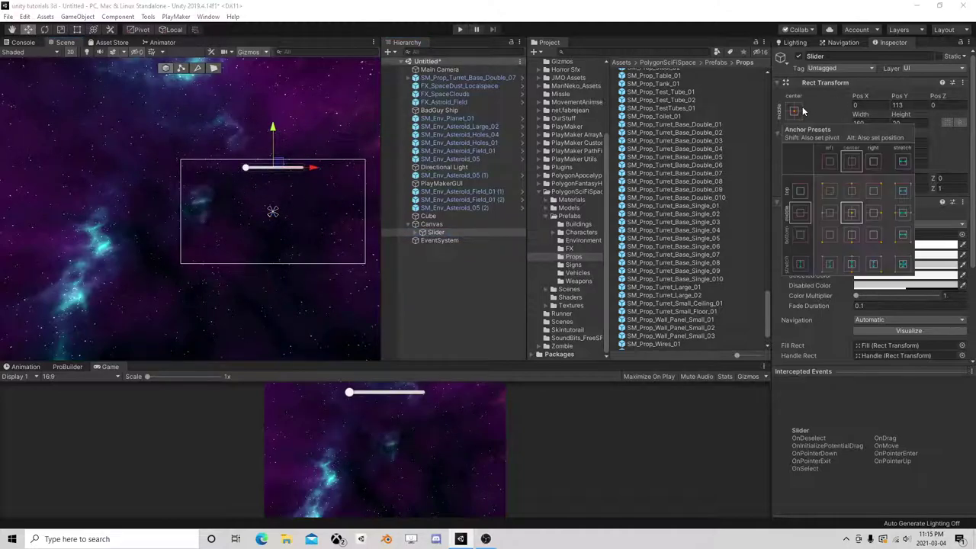
left_click(861, 196)
left_click(416, 234)
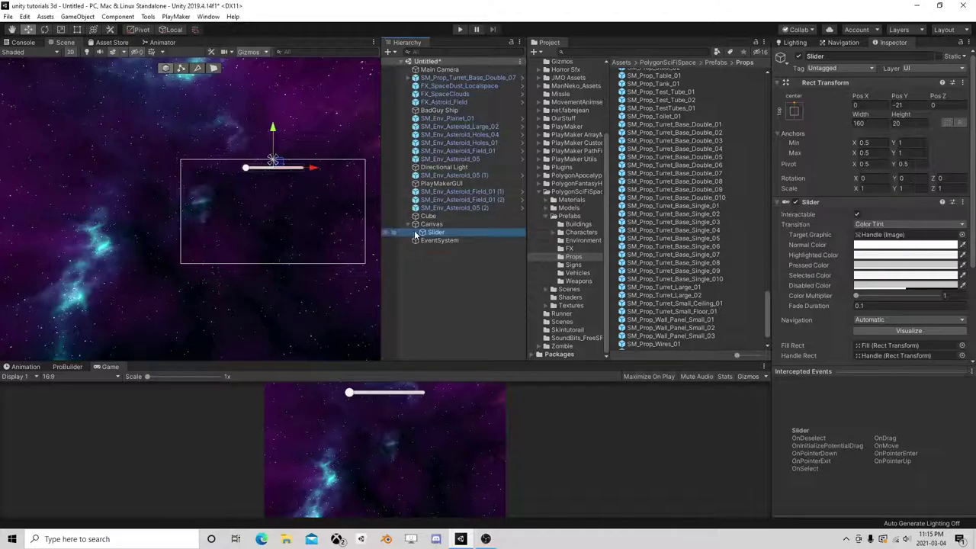
left_click(415, 232)
left_click(451, 256)
Delete the slider handle and colour the Fill image bright green
key("Delete")
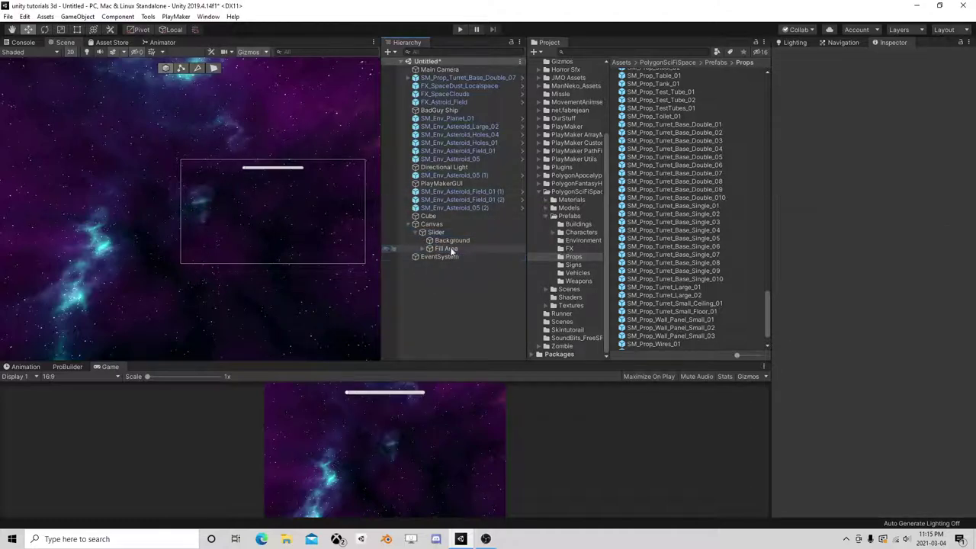
left_click(451, 250)
left_click(424, 249)
left_click(447, 257)
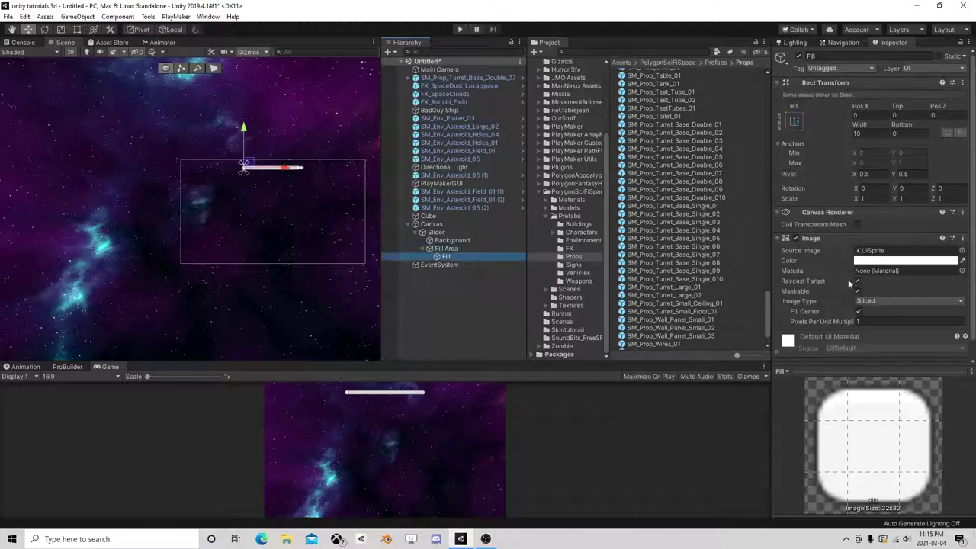
left_click(906, 260)
left_click(658, 162)
left_click(710, 177)
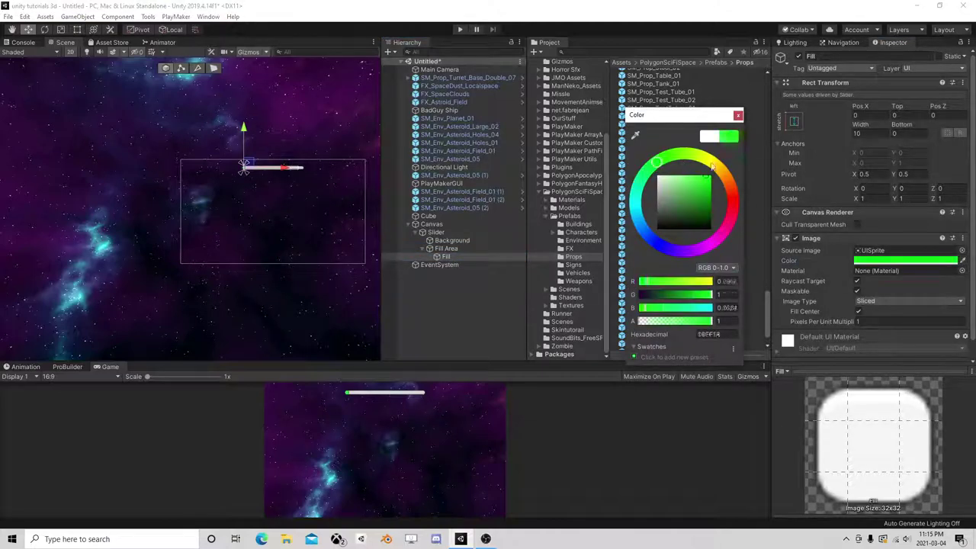
left_click(738, 115)
Colour the slider Background dark green (042702)
left_click(453, 240)
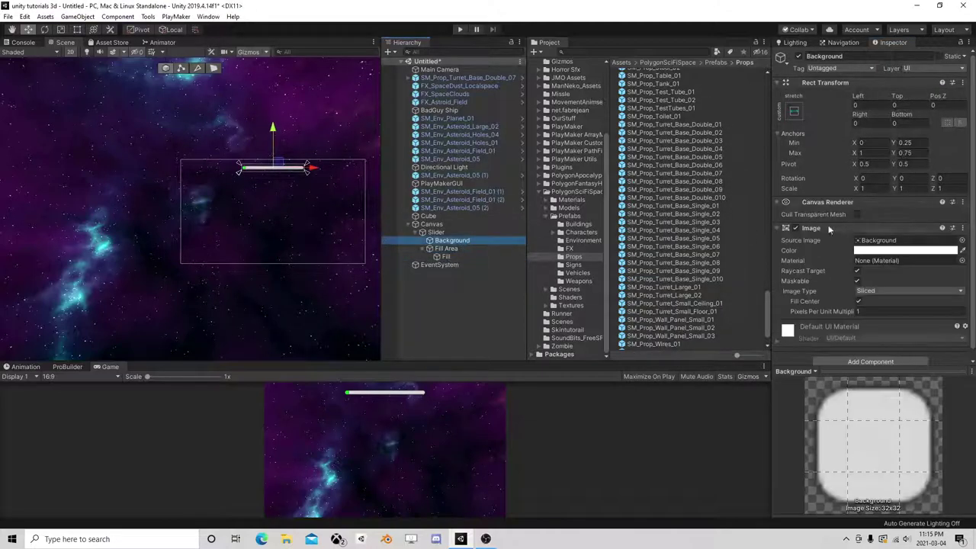
left_click(906, 250)
left_click(664, 159)
left_click(709, 223)
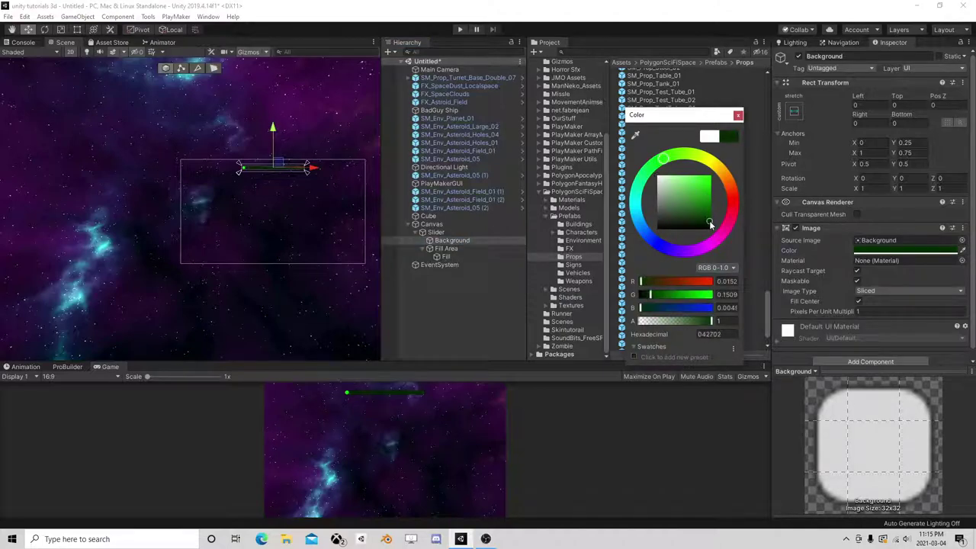
left_click(738, 115)
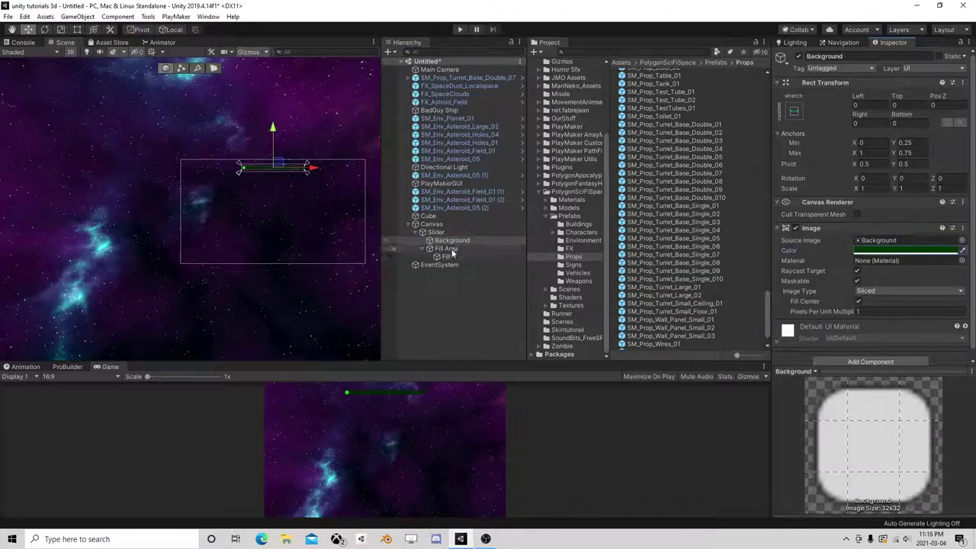
Set the Fill Area's Right inset to 0 and select the Slider for resizing
left_click(469, 257)
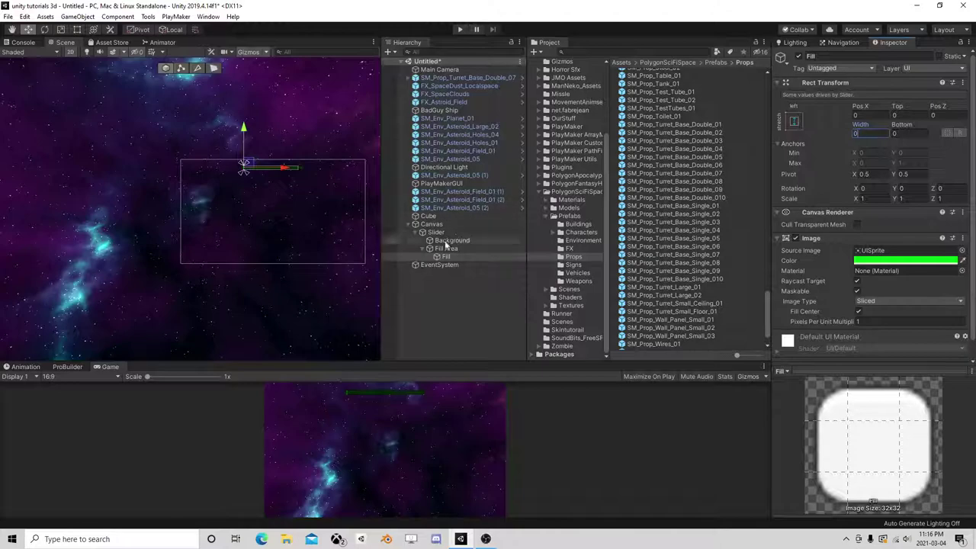
left_click(446, 249)
left_click(861, 122)
type("0")
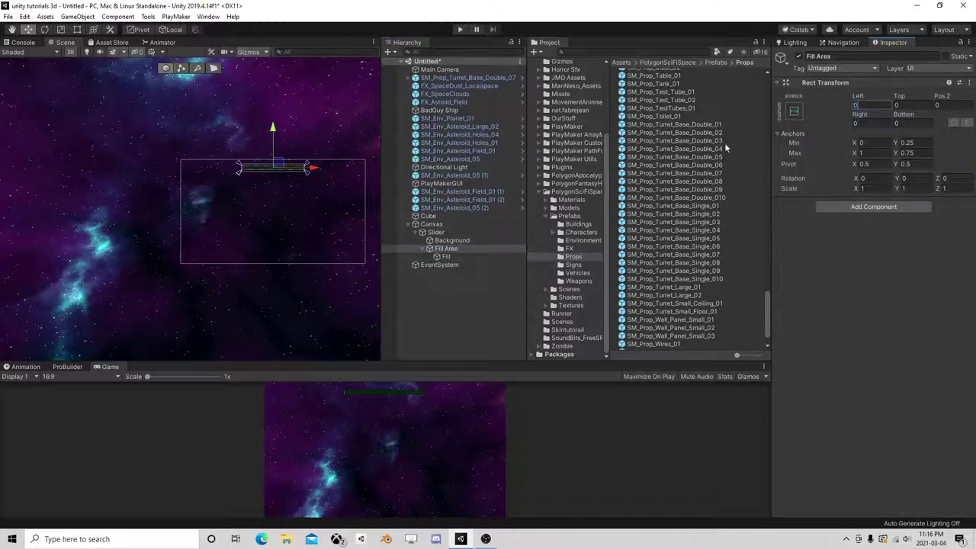
left_click(452, 240)
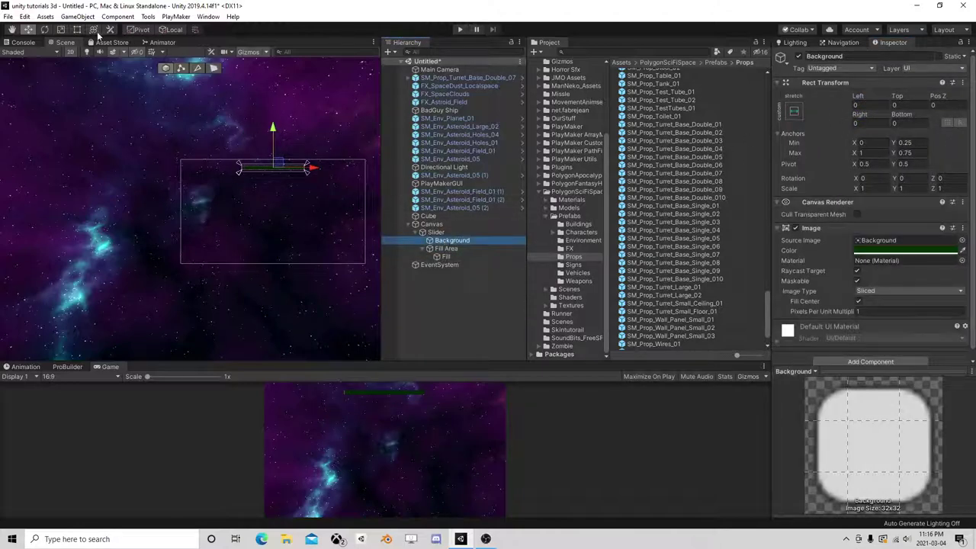
left_click(436, 232)
left_click(77, 29)
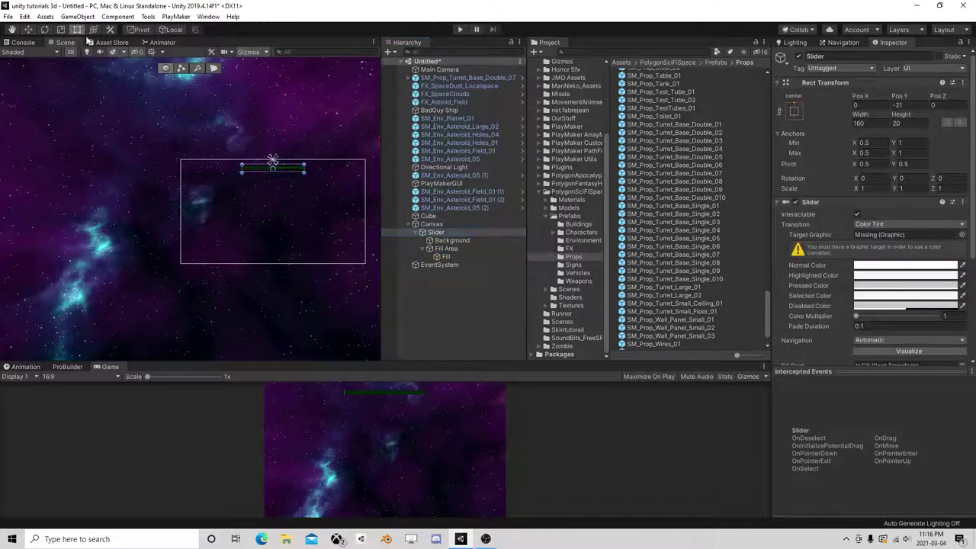
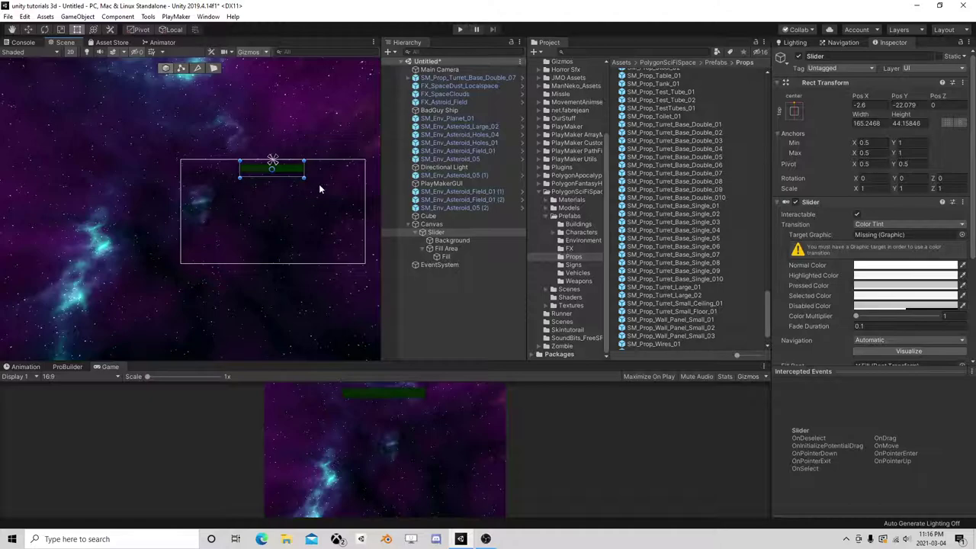
Widen the green health-bar slider to about 203 units, then collapse Slider and Canvas in the hierarchy
left_click_drag(304, 178, 315, 177)
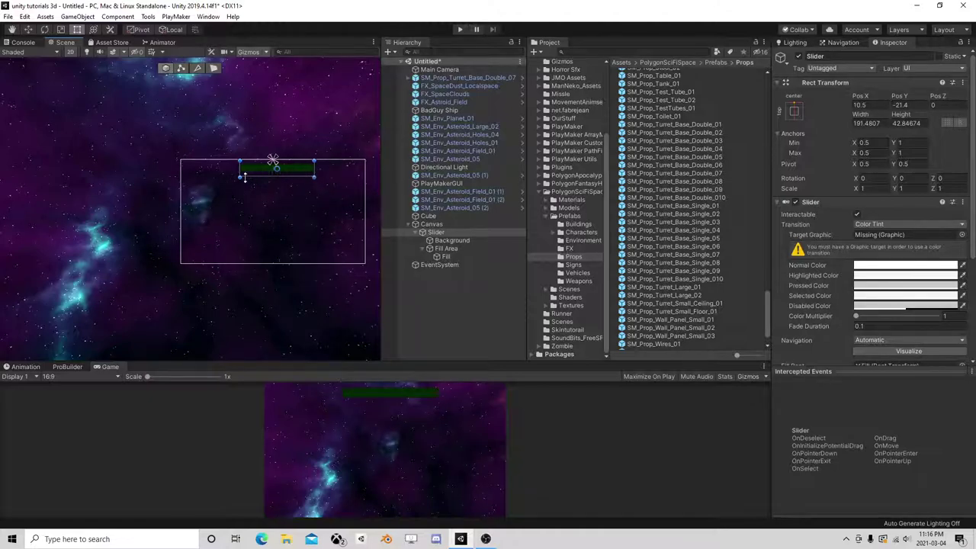
left_click_drag(240, 177, 235, 177)
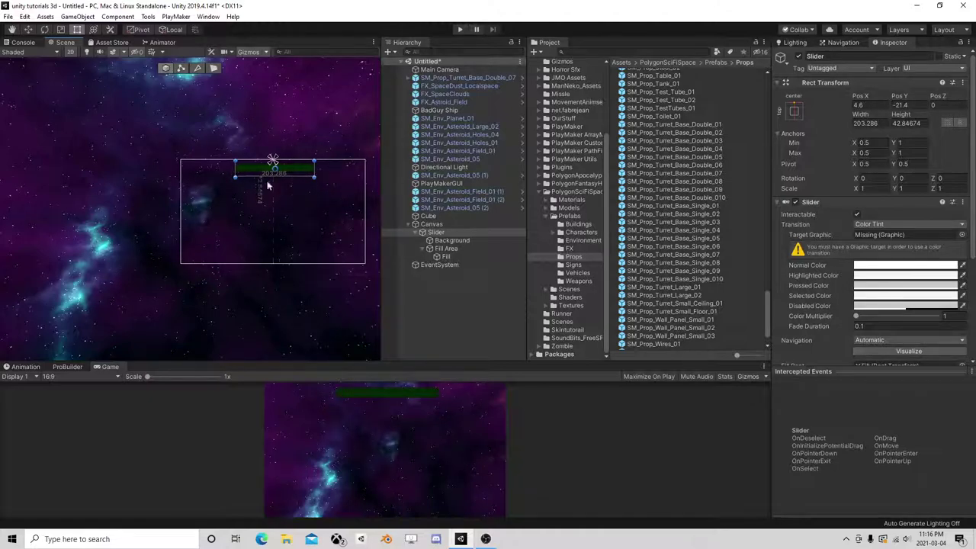
left_click(421, 233)
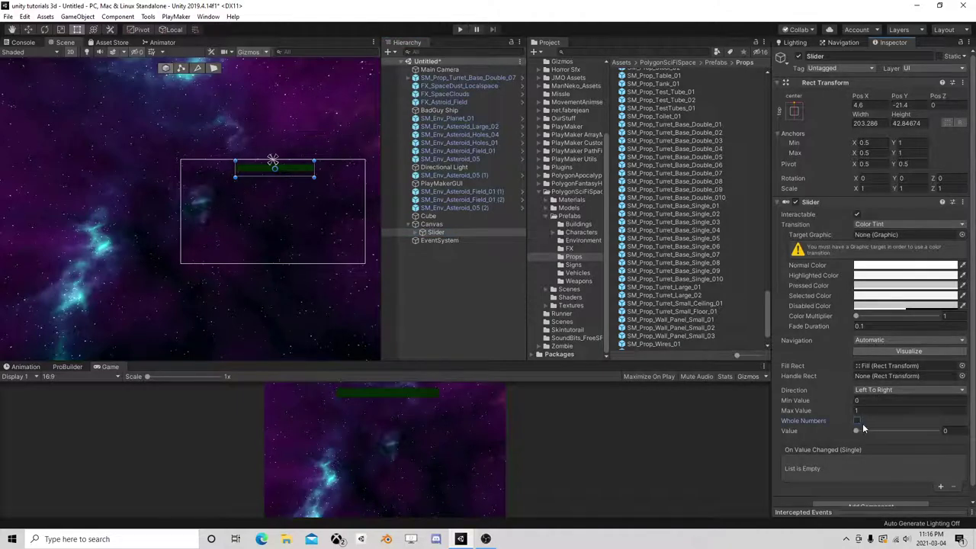
left_click(416, 225)
Add a PlayMakerFSM component named Health to BadGuy Ship and open it in the PlayMaker editor
left_click(440, 111)
scroll(843, 347, "down", 3)
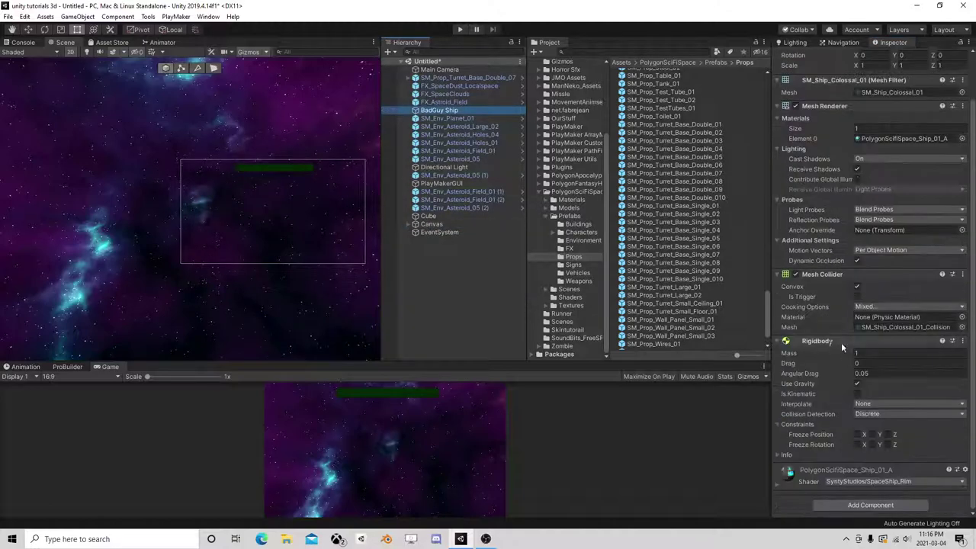
left_click(871, 505)
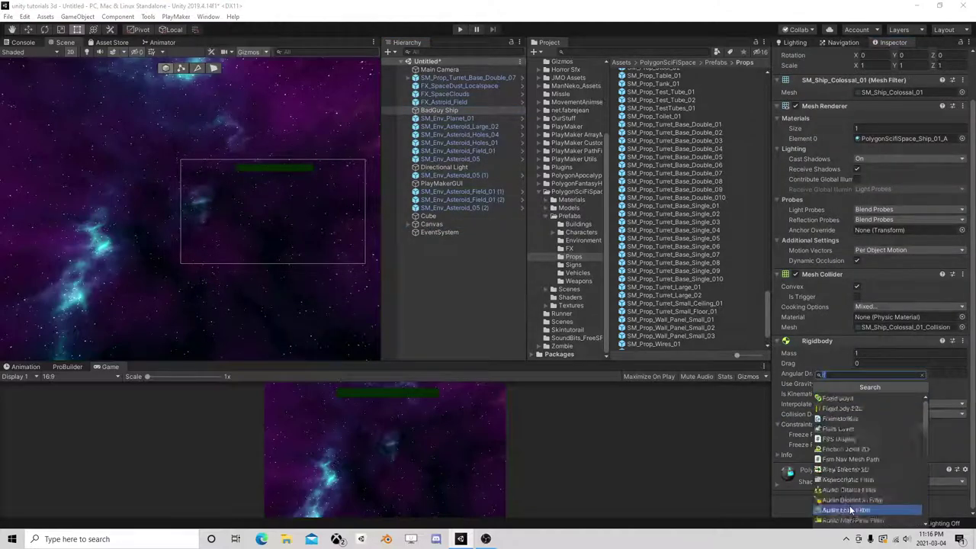
type("fsm")
left_click(844, 409)
type("Health")
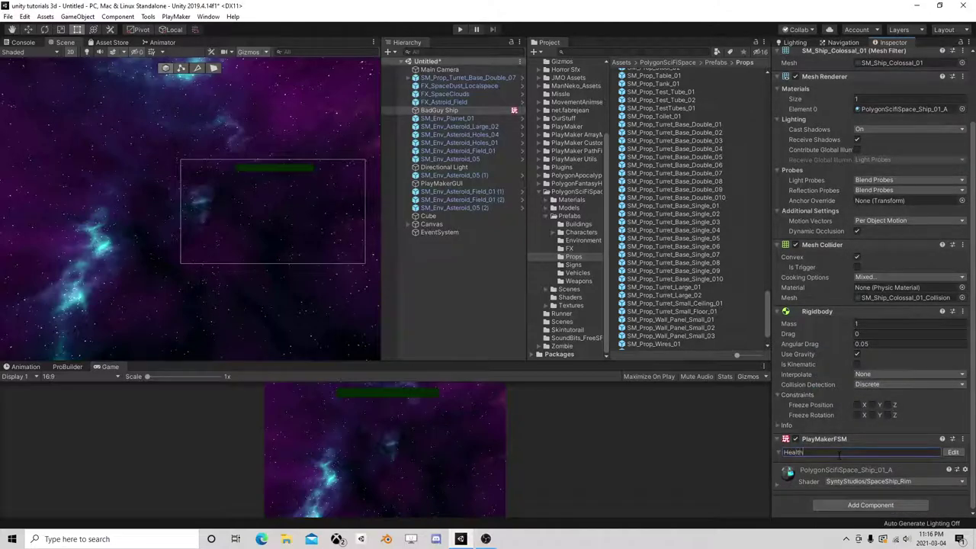
left_click(952, 452)
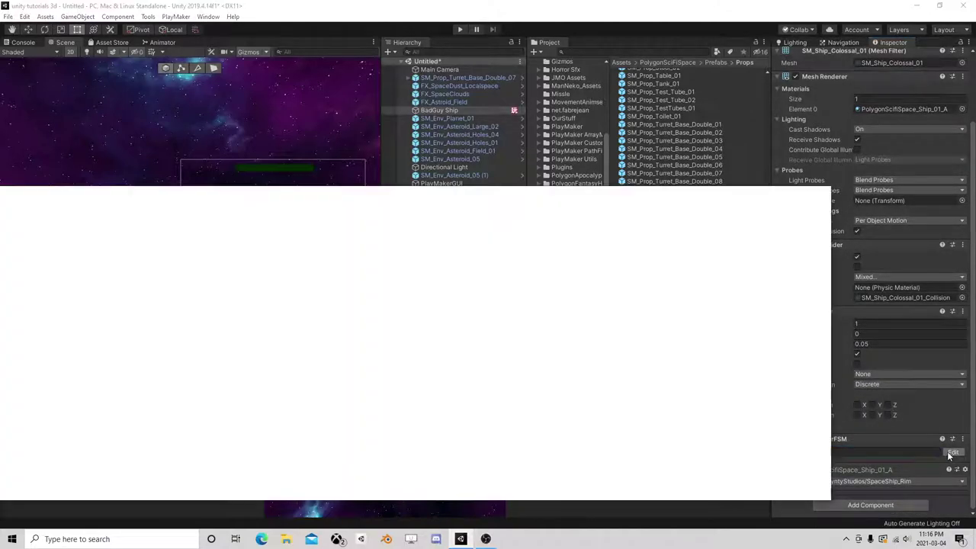
Add State 2 to the graph and give it a Damage global transition from Custom Events
right_click(283, 292)
left_click(308, 296)
right_click(308, 296)
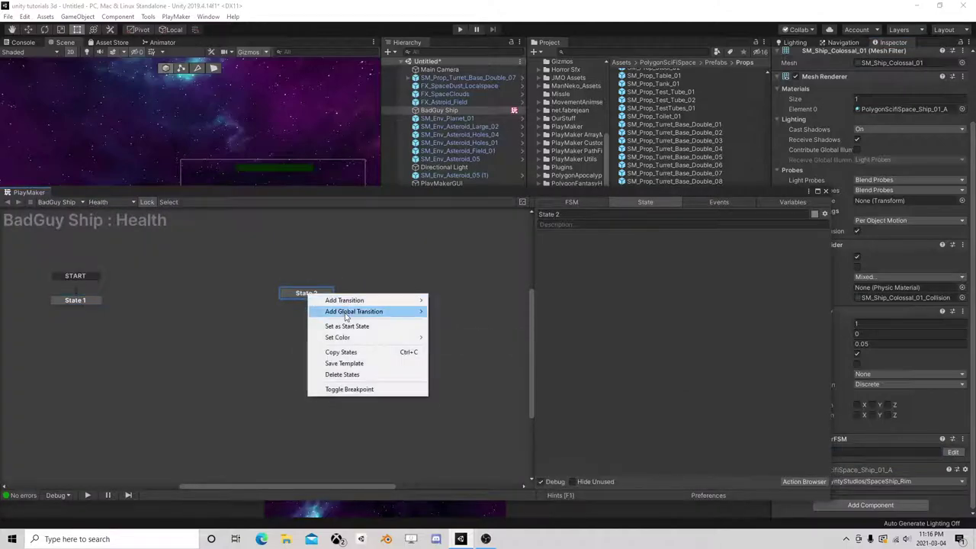
mouse_move(354, 312)
mouse_move(471, 326)
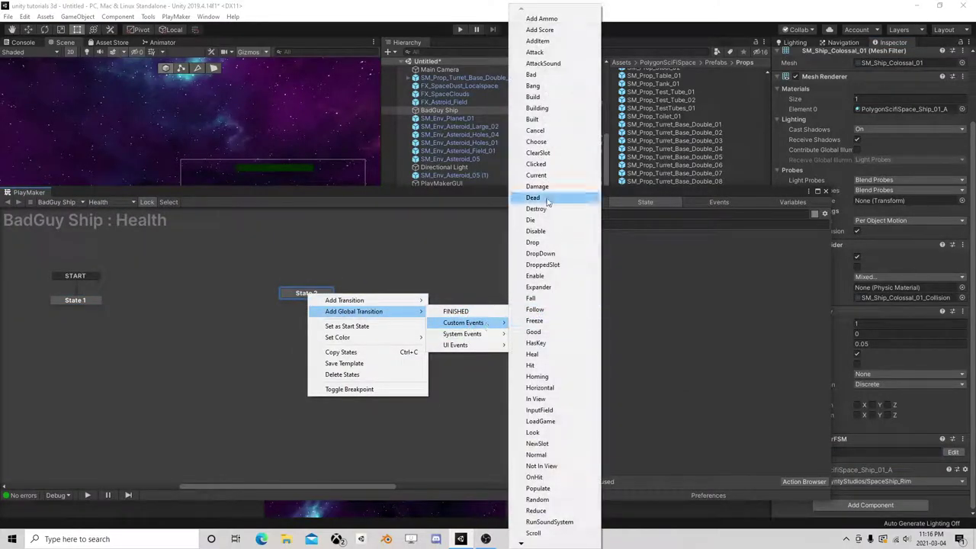
left_click(547, 186)
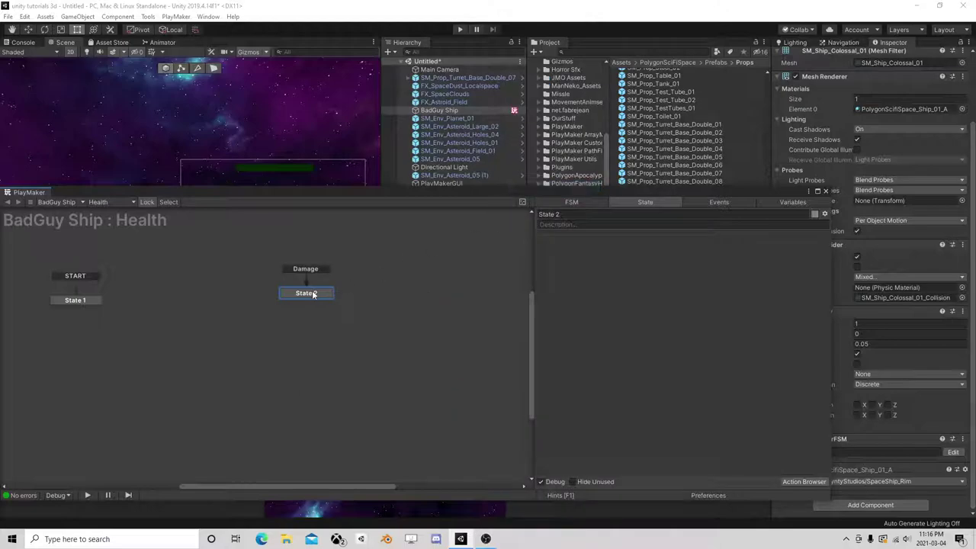
Add a Get Event Int Data action to State 2, removing the extra Get Event Info action
left_click(793, 482)
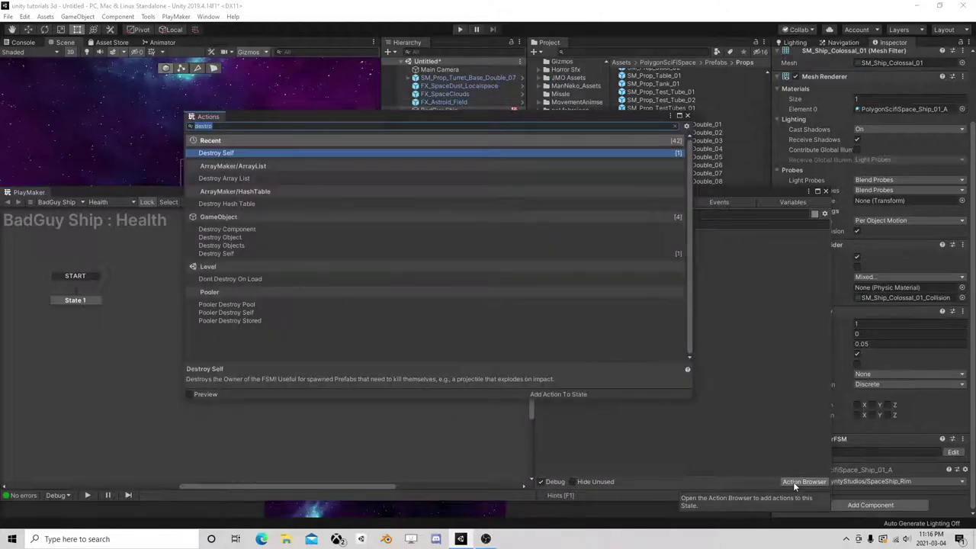
type("get")
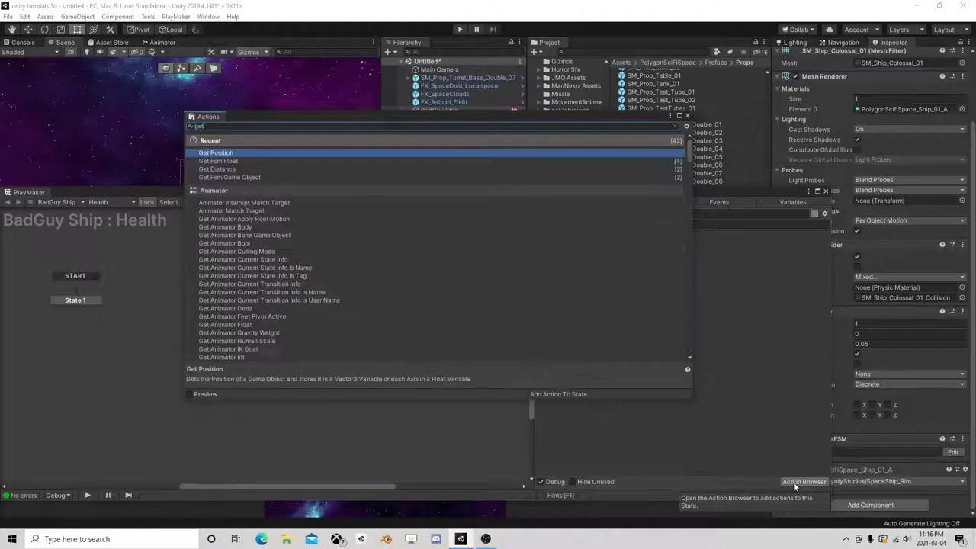
type(" event")
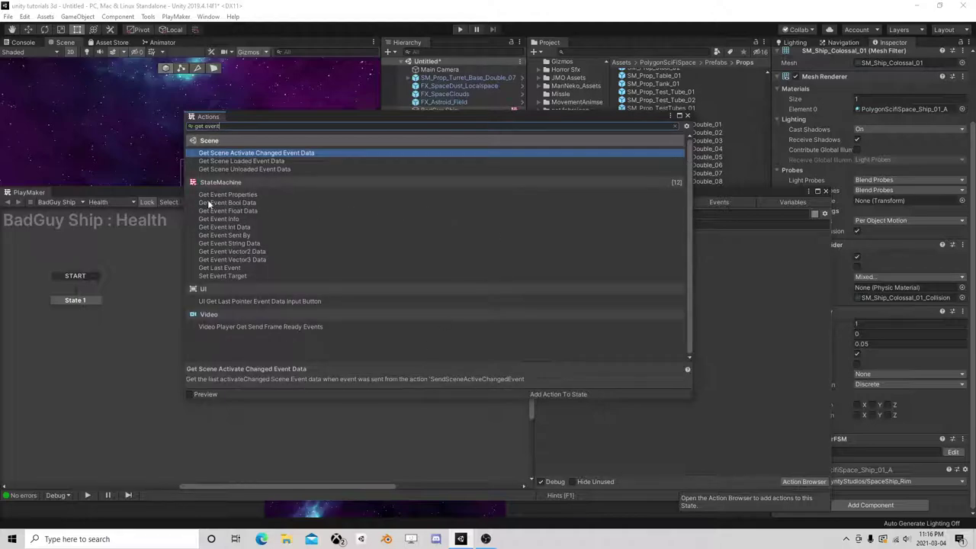
double_click(238, 226)
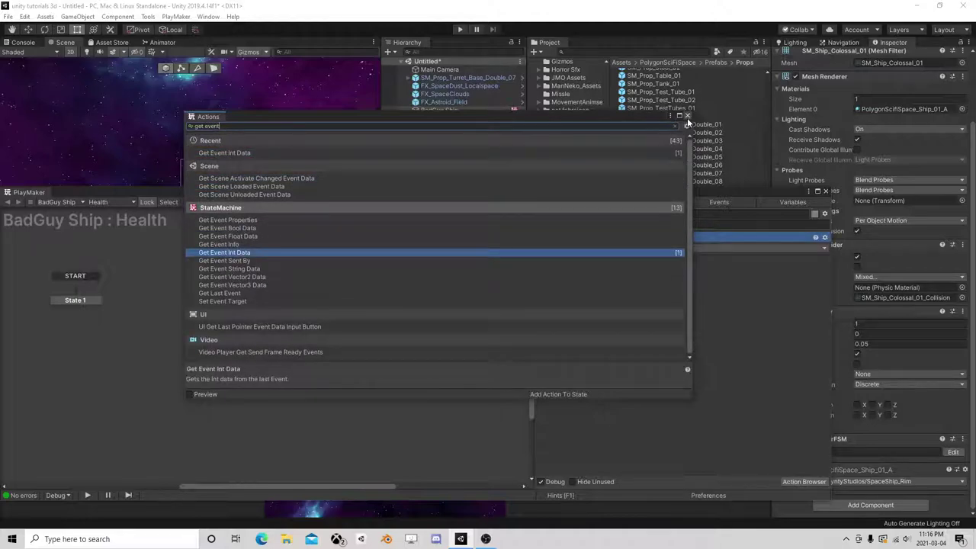
double_click(231, 244)
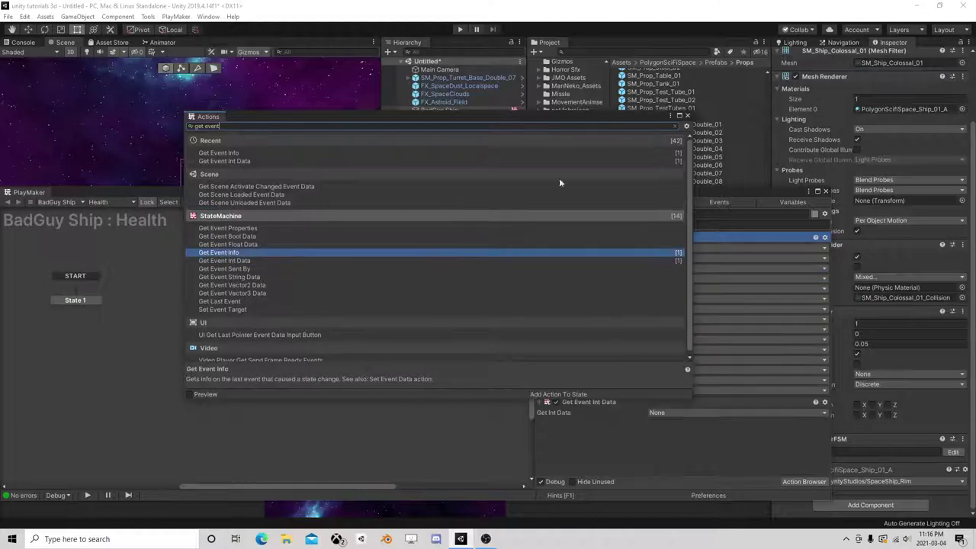
left_click(688, 117)
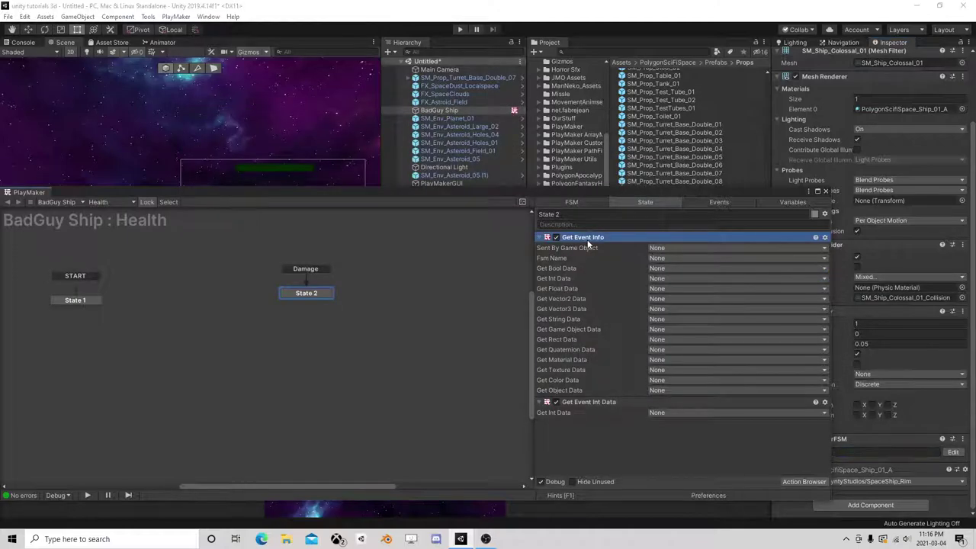
key("Delete")
Store Get Event Int Data's value in a new Int variable named Damage
left_click(676, 247)
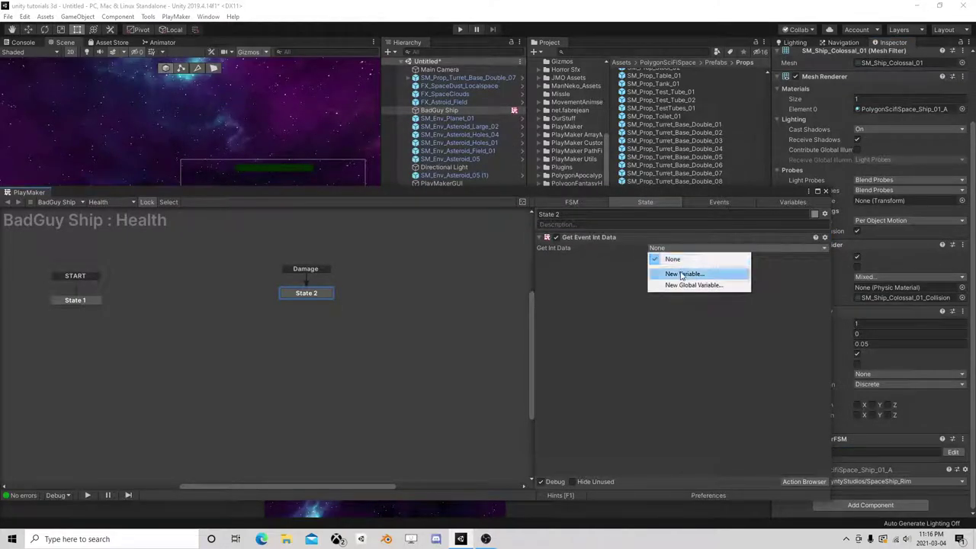
left_click(683, 273)
type("U")
type("e")
key("Return")
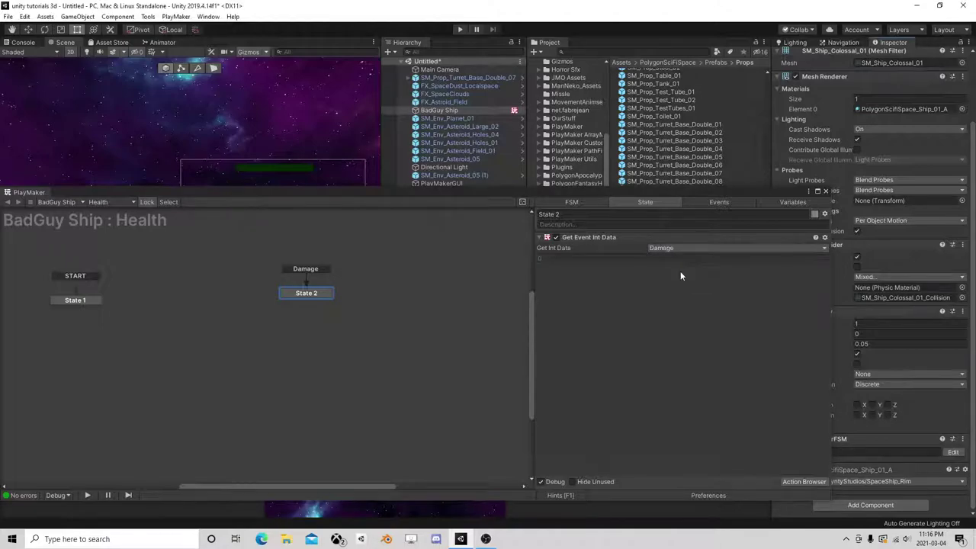
Create an Int variable named Health with value 2000, then return to State 2's actions
left_click(788, 208)
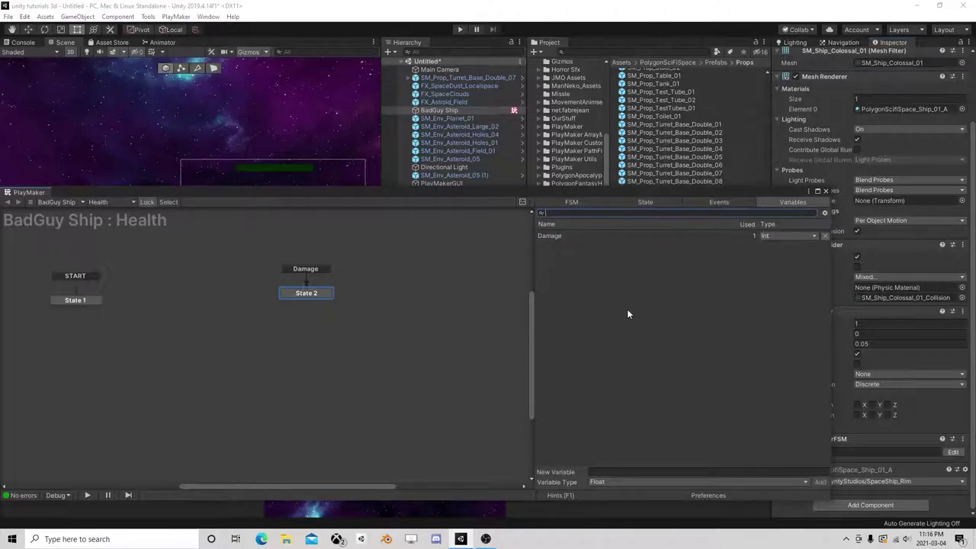
left_click(618, 482)
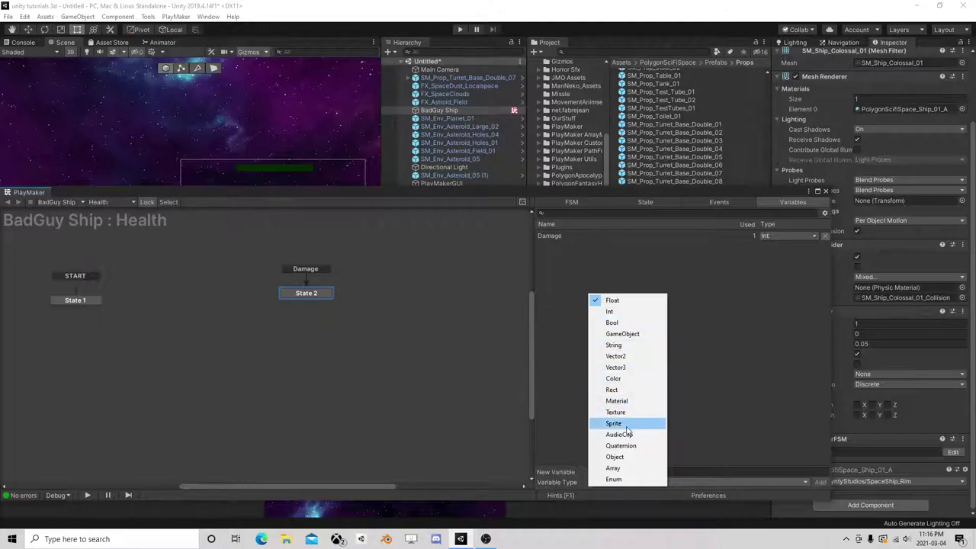
left_click(621, 312)
left_click(631, 471)
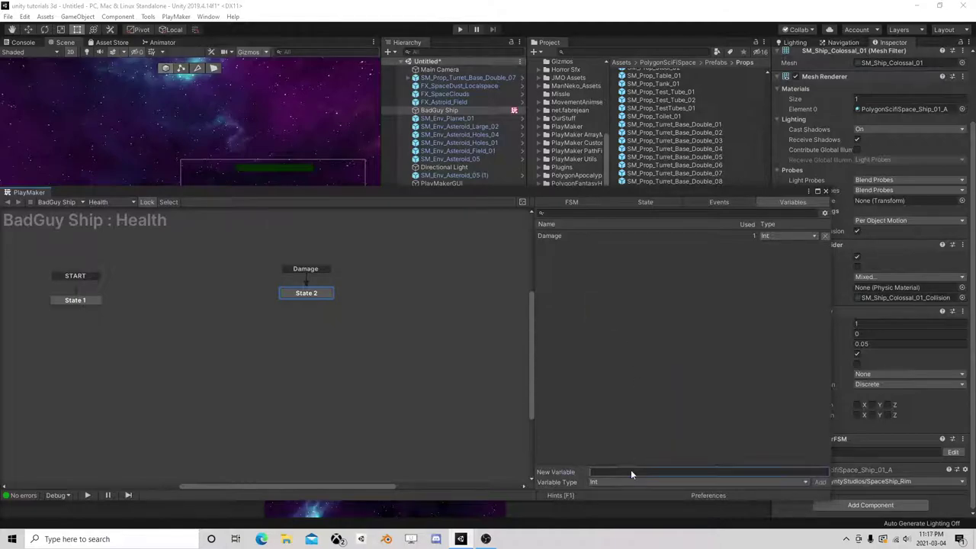
type("Health")
key("Return")
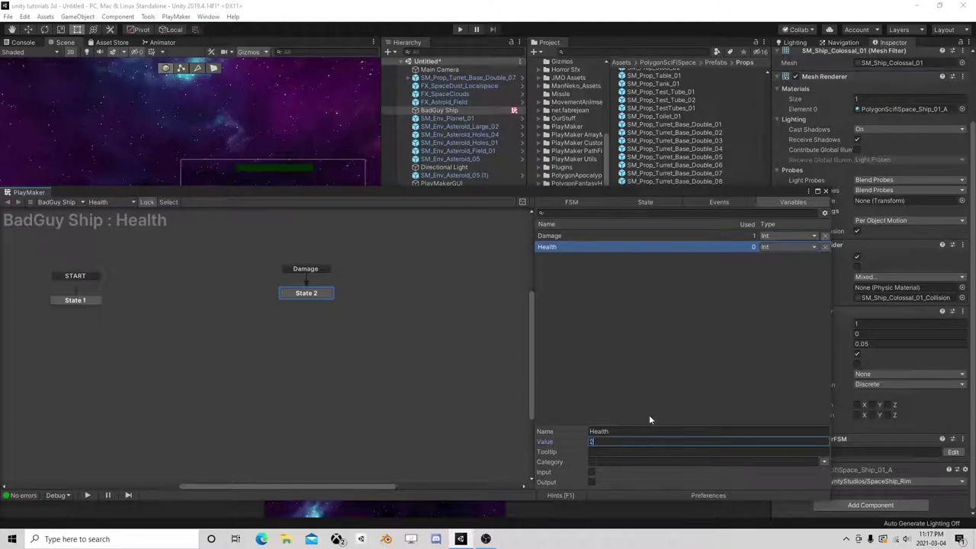
type("000")
left_click(305, 294)
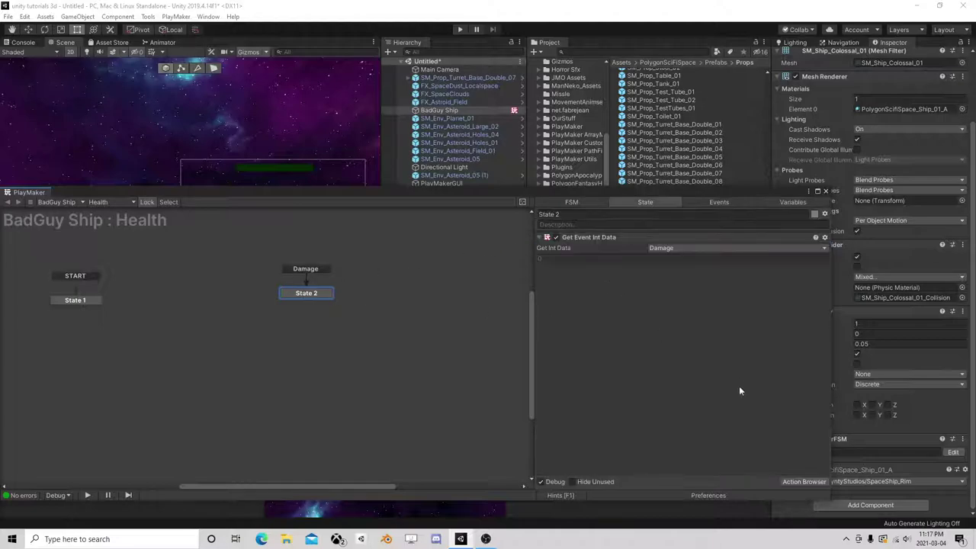
Add an Int Subtract action to State 2
left_click(801, 483)
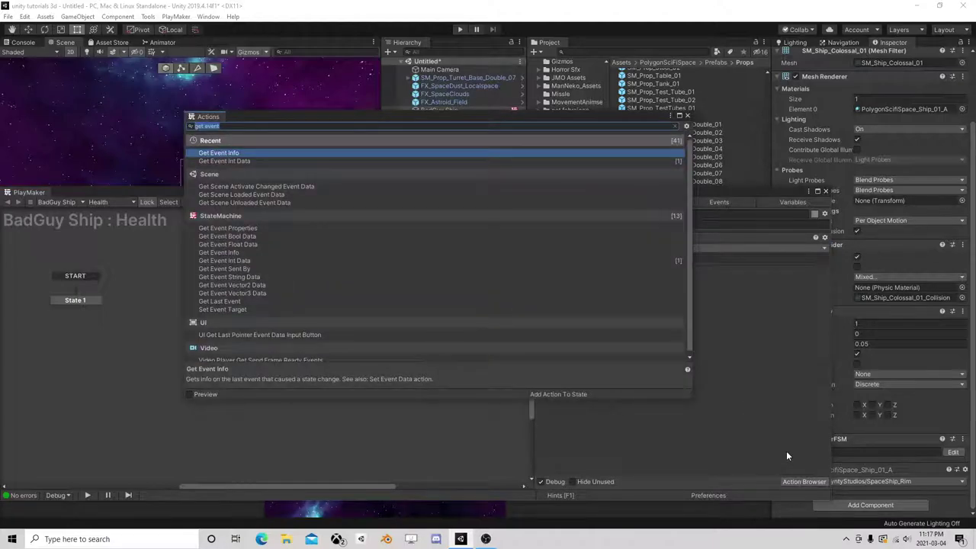
type("set")
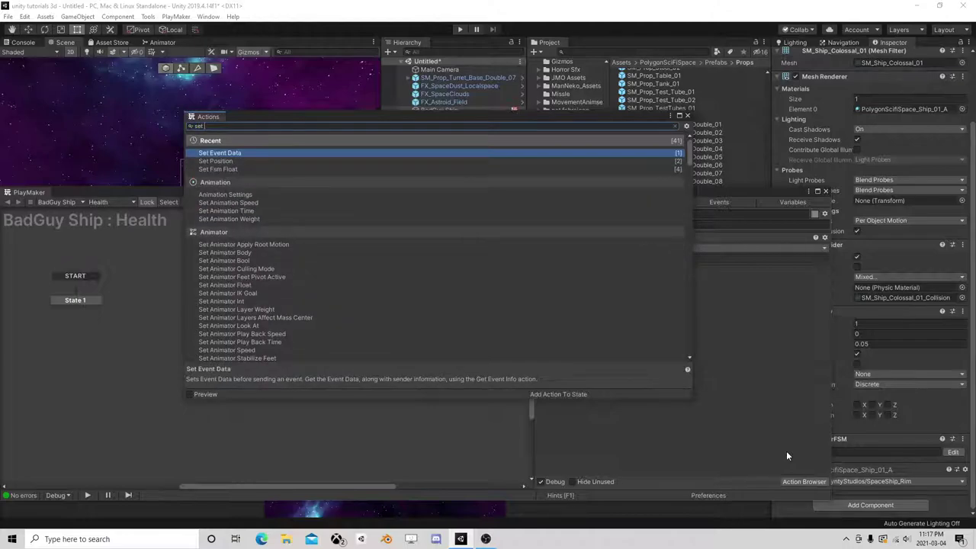
key("BackSpace")
key("BackSpace")
key("BackSpace")
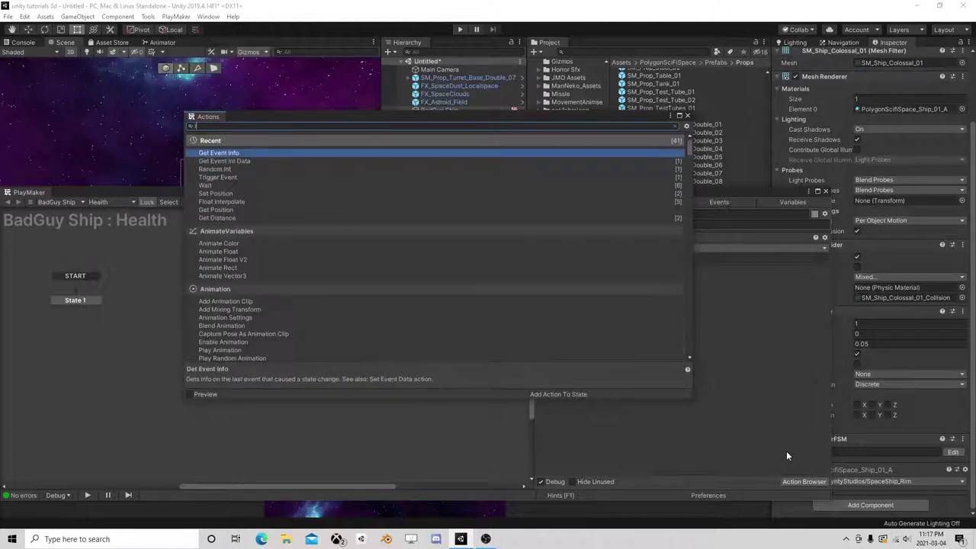
type("int")
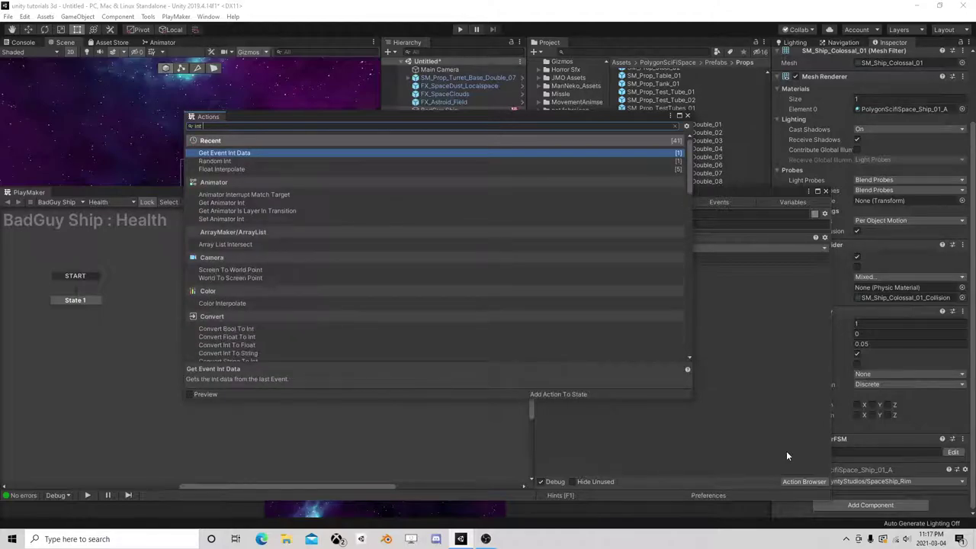
type(" sub")
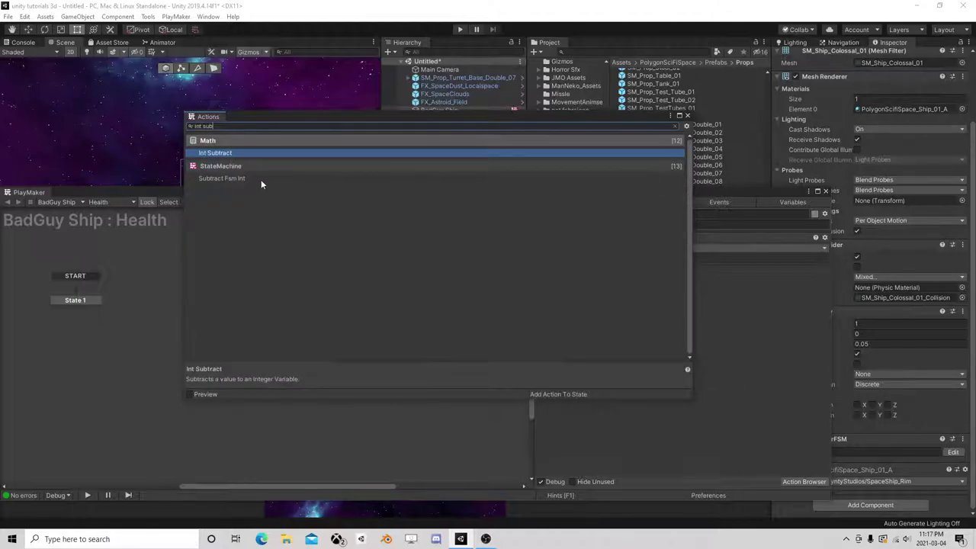
double_click(241, 152)
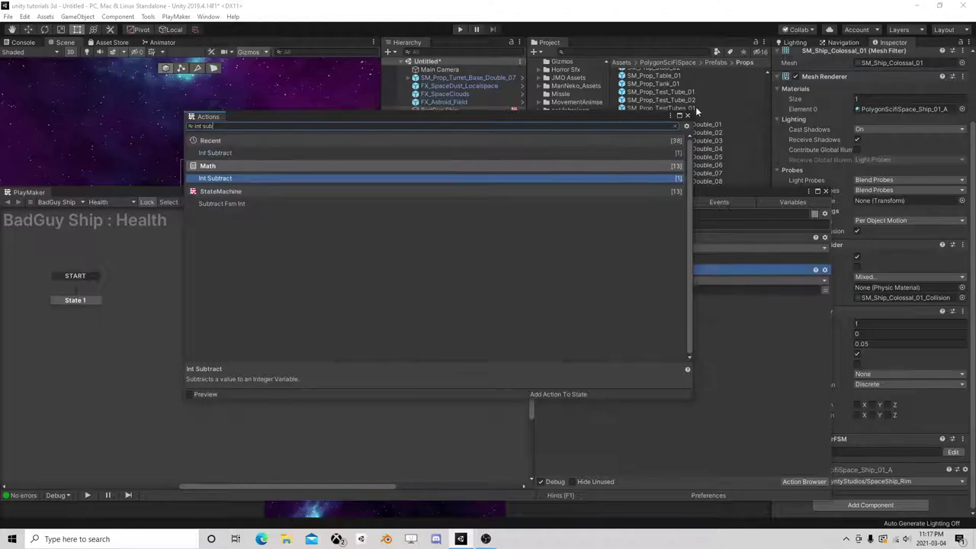
left_click(687, 116)
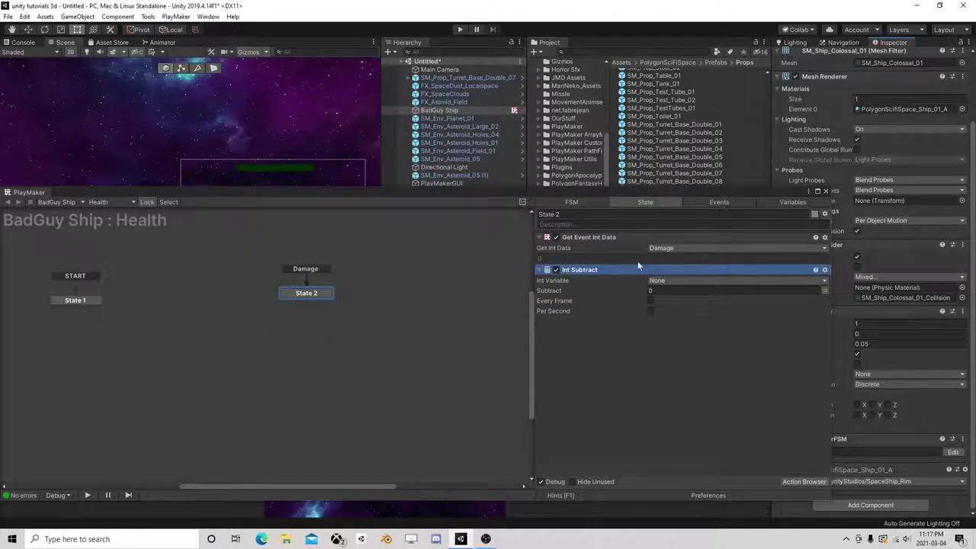
Set Int Subtract to reduce Health by the Damage variable
left_click(671, 279)
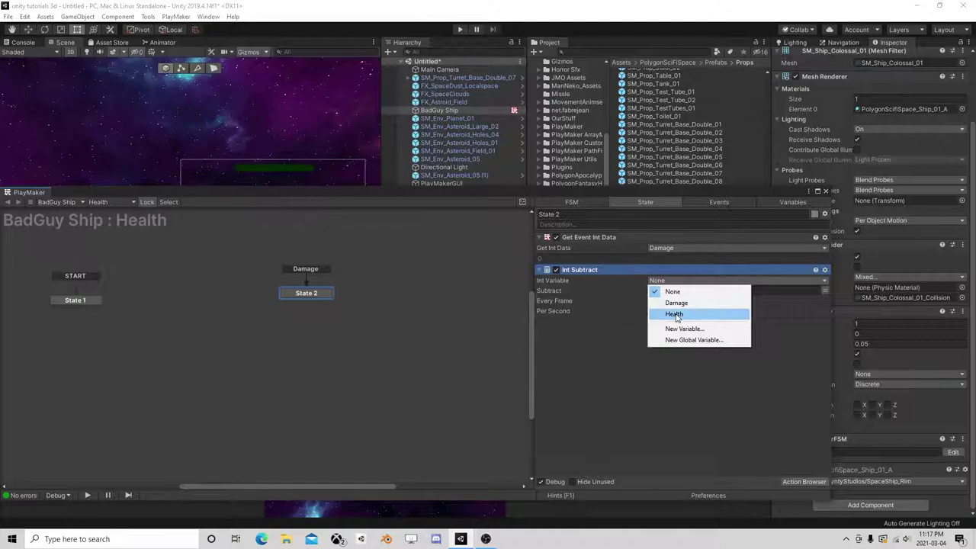
left_click(675, 314)
left_click(824, 301)
left_click(778, 300)
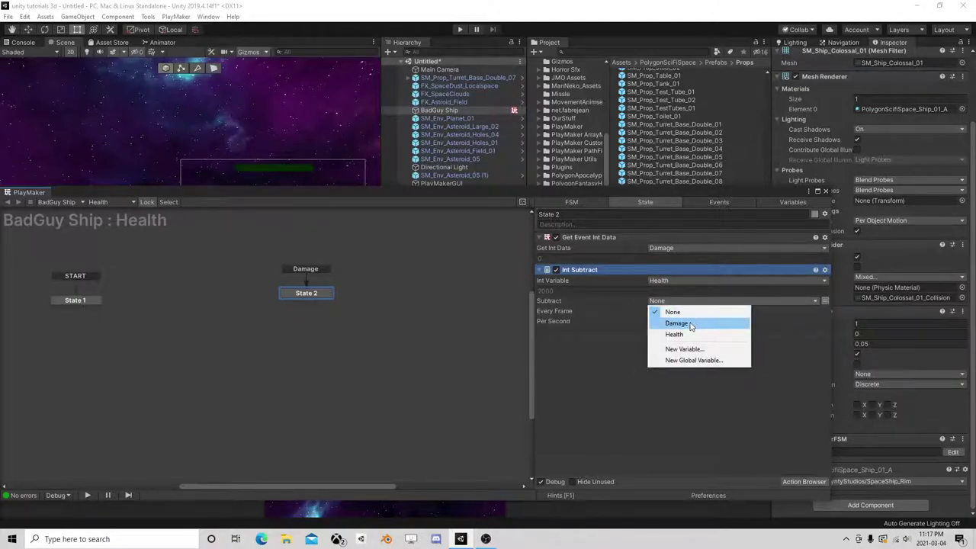
left_click(691, 324)
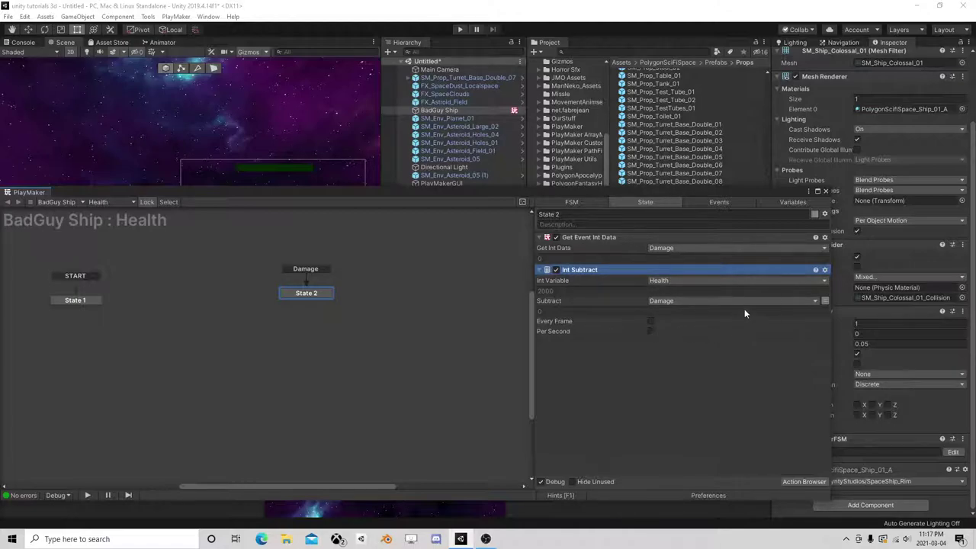
left_click(800, 482)
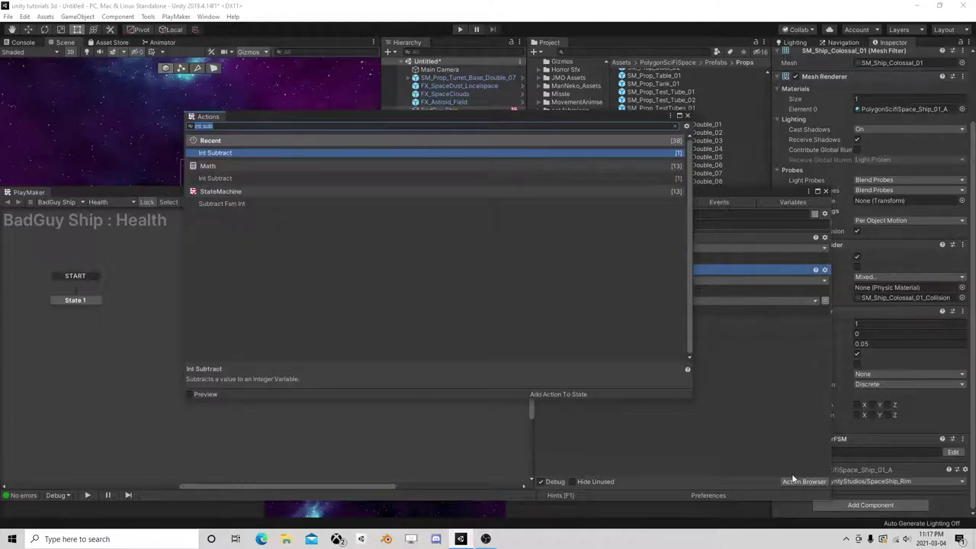
Add a UI Slider Set Value action below Int Subtract, targeting a specified game object
type("ui set")
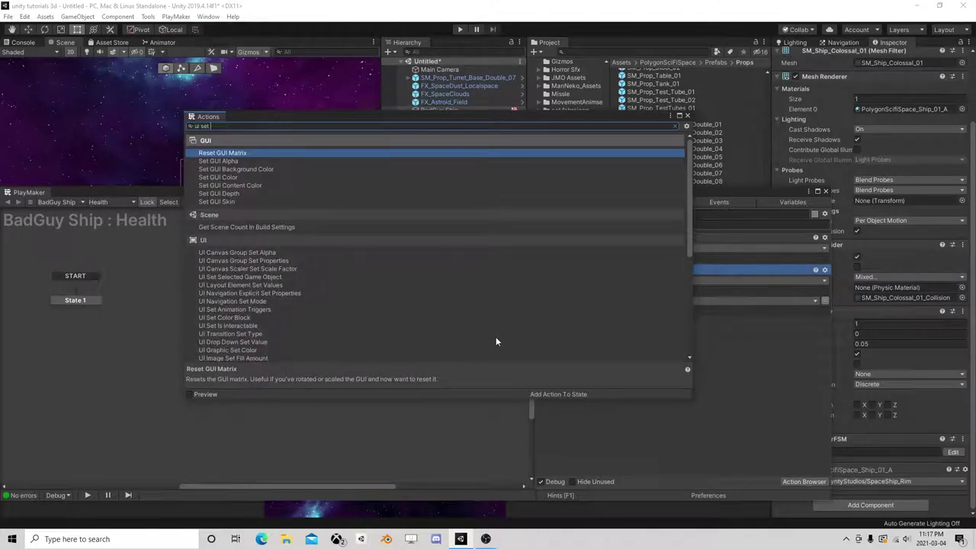
type(" sli")
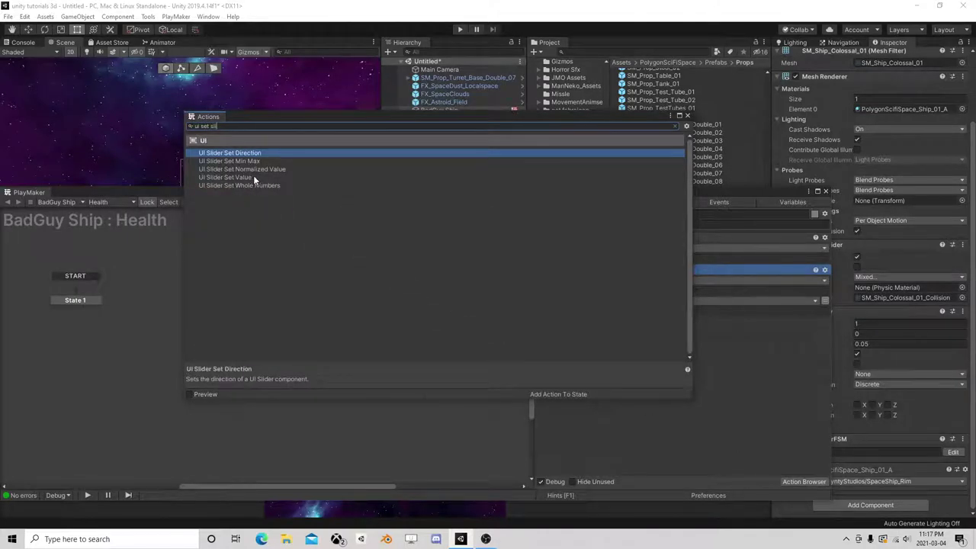
left_click(687, 118)
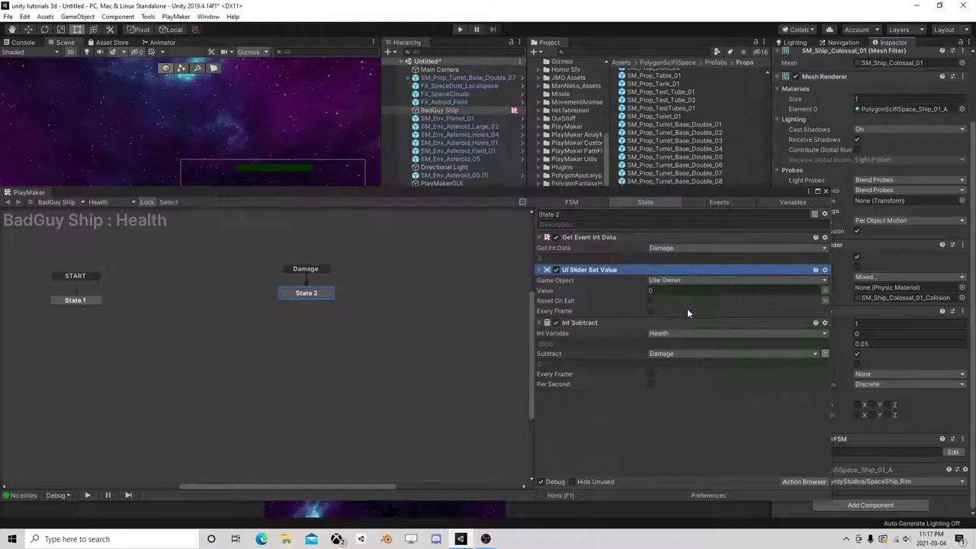
left_click_drag(591, 270, 616, 436)
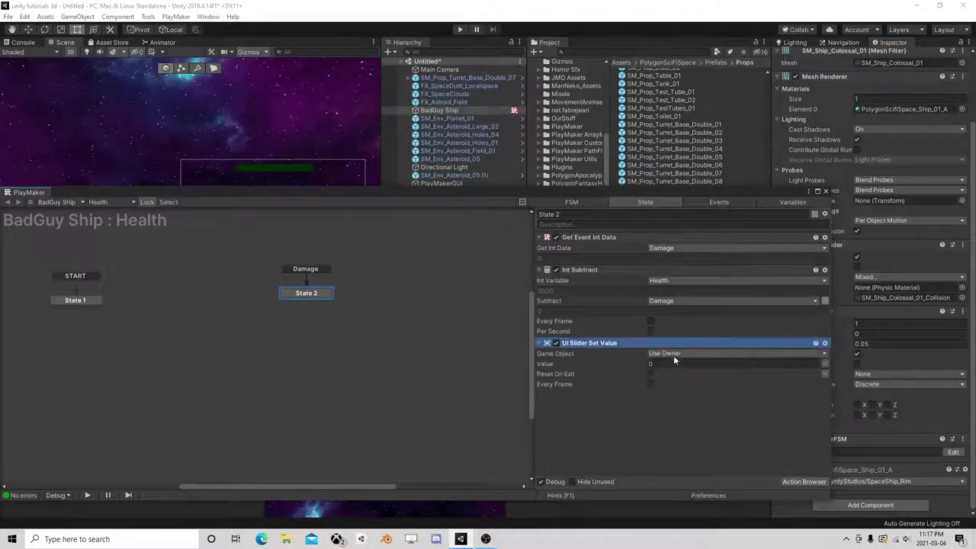
left_click(671, 353)
left_click(693, 376)
Assign the Canvas Slider as the target and feed the Health variable into its value
left_click_drag(462, 193, 474, 246)
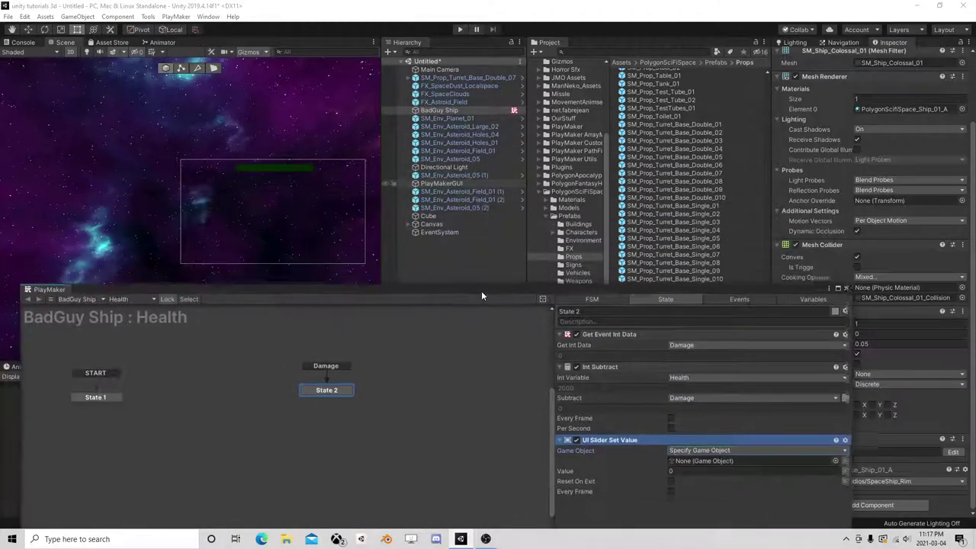
left_click(415, 223)
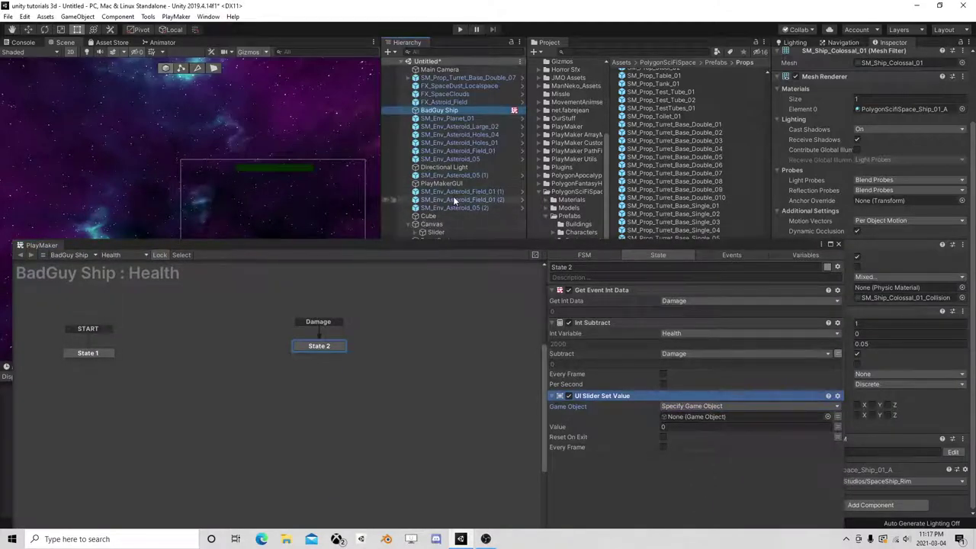
left_click_drag(436, 233, 689, 417)
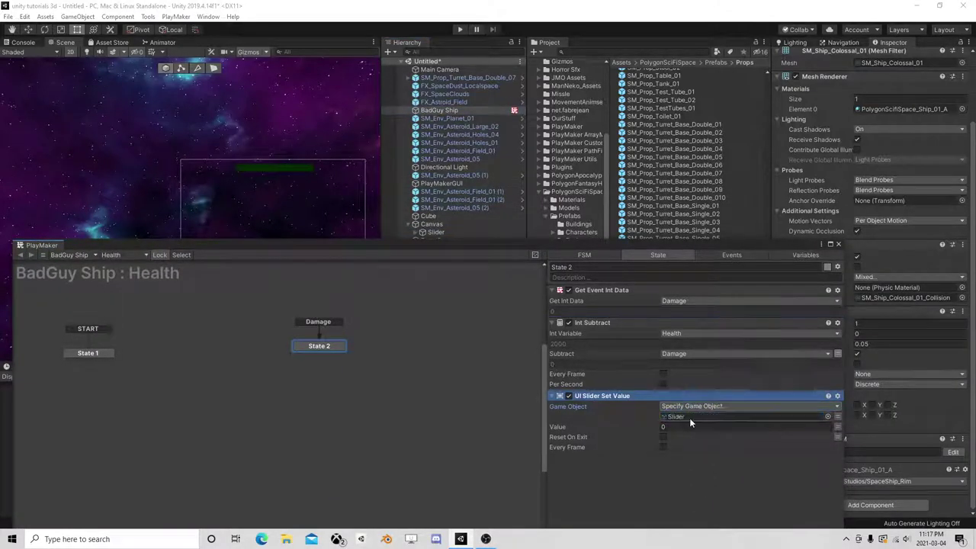
left_click(837, 427)
left_click(768, 426)
mouse_move(717, 449)
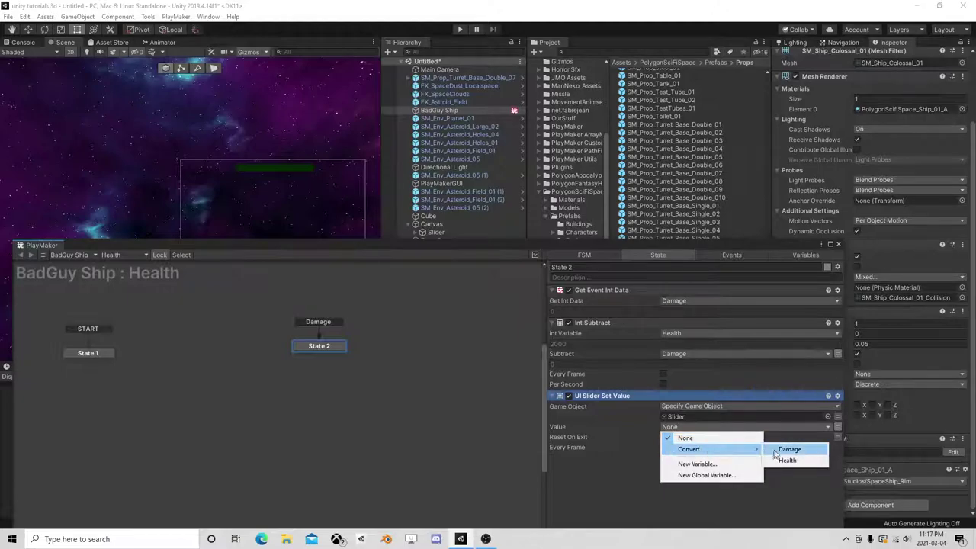
left_click(788, 461)
Set the Slider's Max Value and Value both to 2000 so the bar shows full
left_click(838, 242)
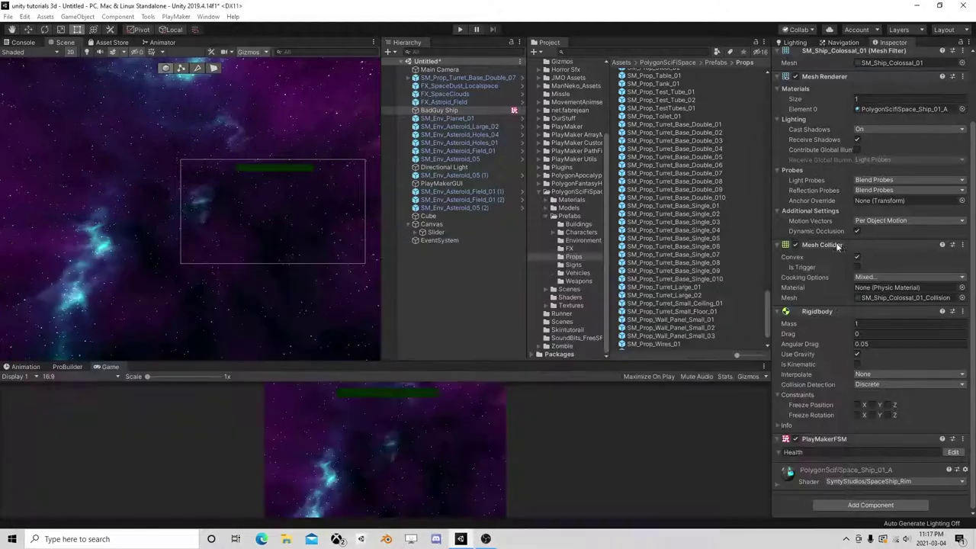
left_click(437, 232)
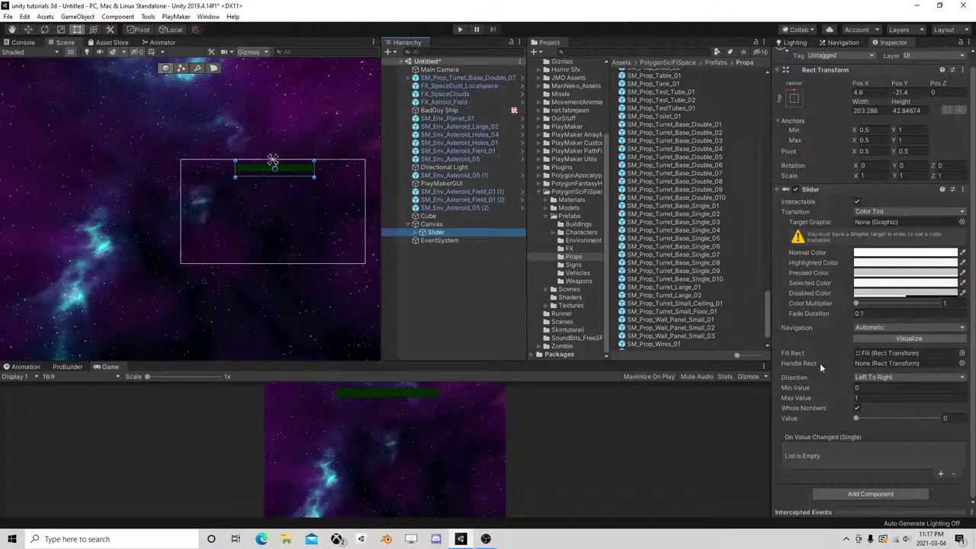
left_click(812, 399)
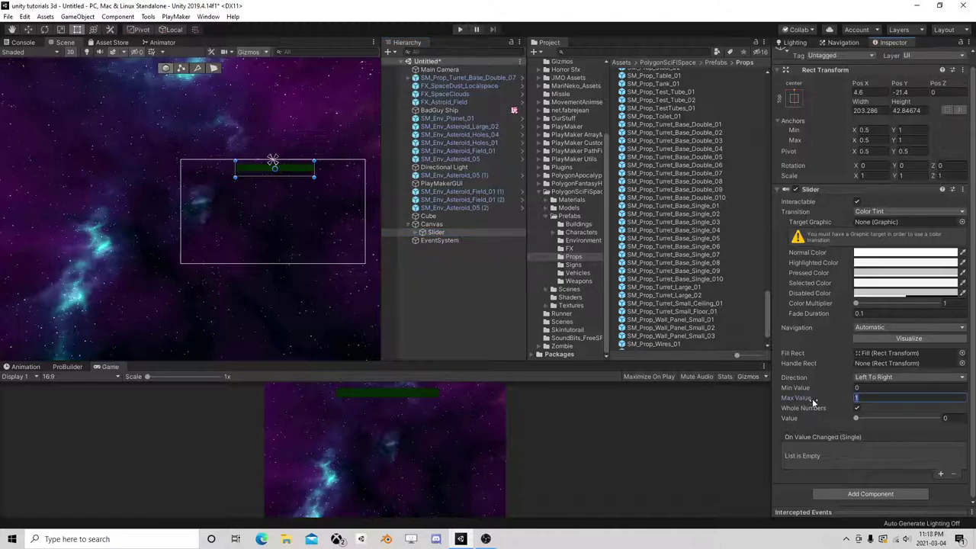
type("2000")
left_click_drag(860, 416, 939, 418)
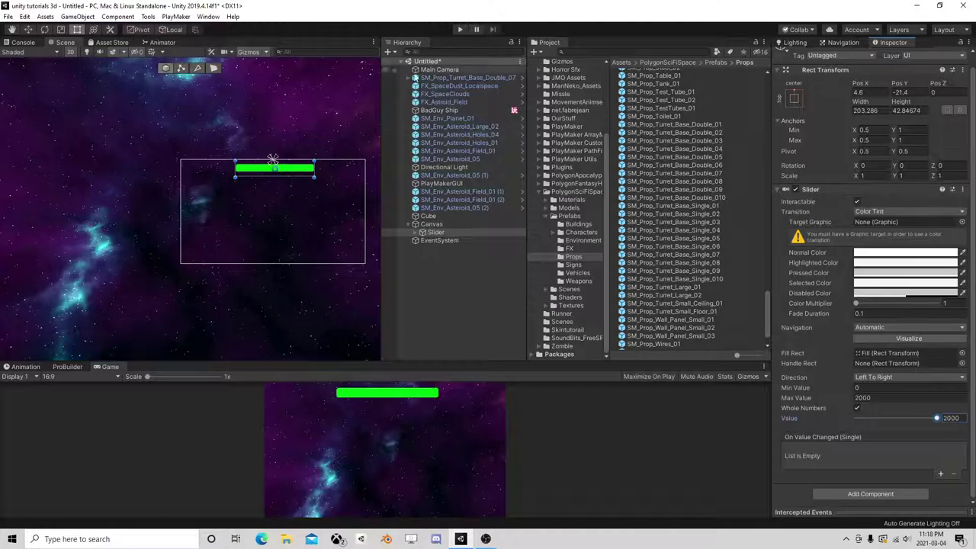
Collapse Canvas and select the turret base SM_Prop_Turret_Base_Double_07
left_click(411, 224)
left_click(446, 111)
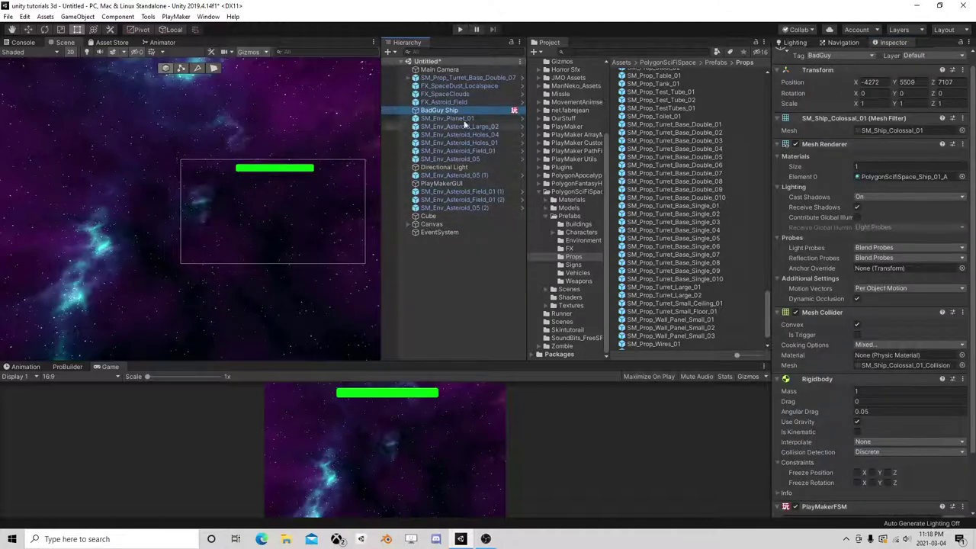
left_click(469, 79)
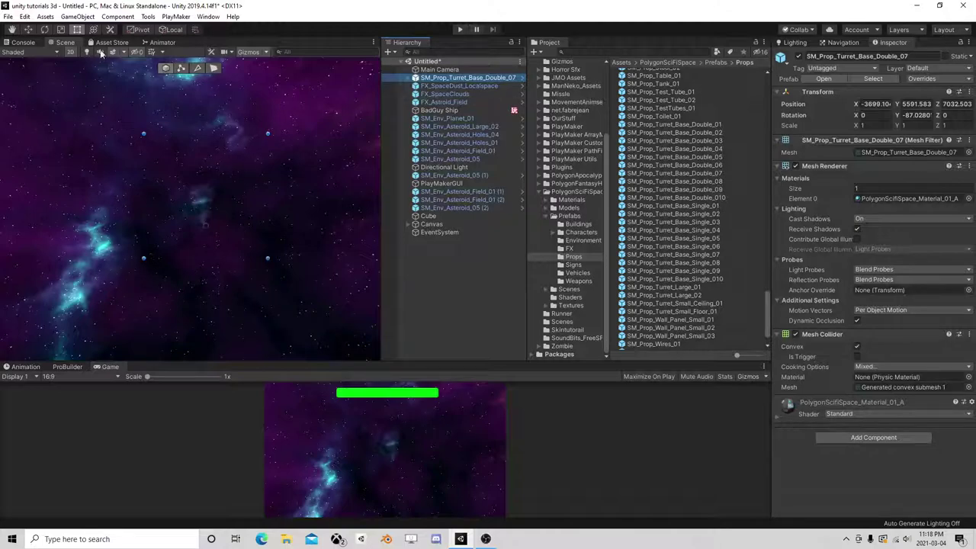
Frame the turret in 3D view, add a PlayMakerFSM to it, and open its START/State 1 graph
left_click(71, 54)
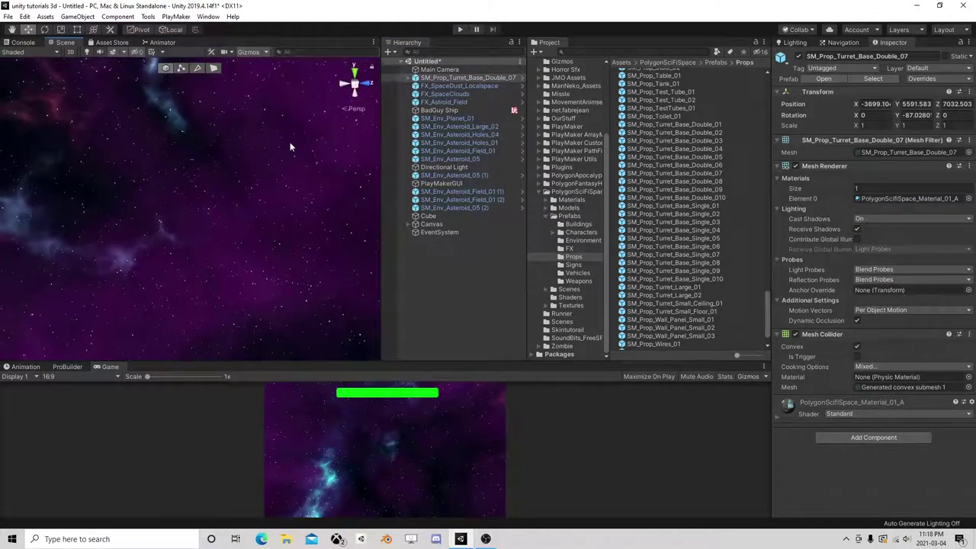
double_click(468, 77)
scroll(261, 172, "down", 3)
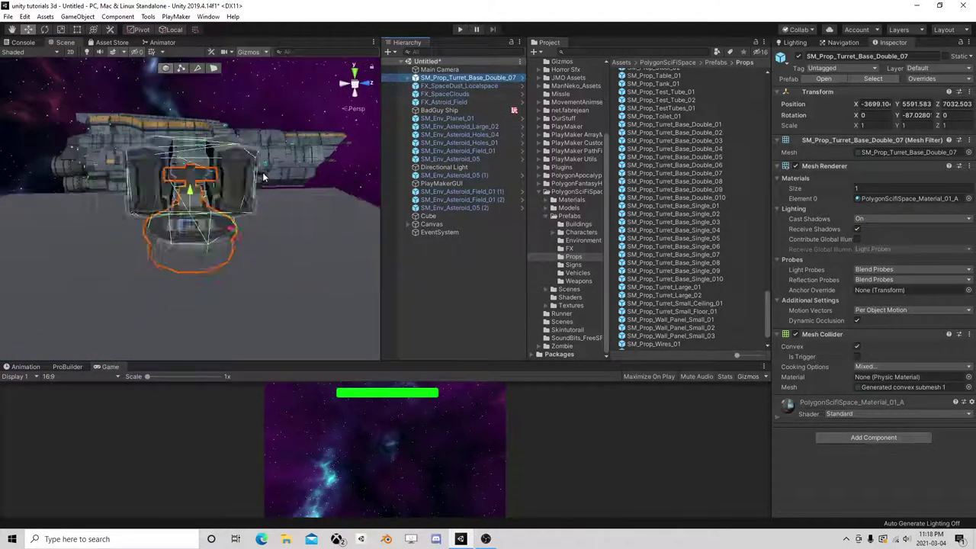
mouse_move(261, 172)
left_mouse_down("alt")
mouse_move(213, 104)
mouse_move(288, 189)
mouse_move(260, 222)
mouse_move(347, 172)
left_mouse_up("alt")
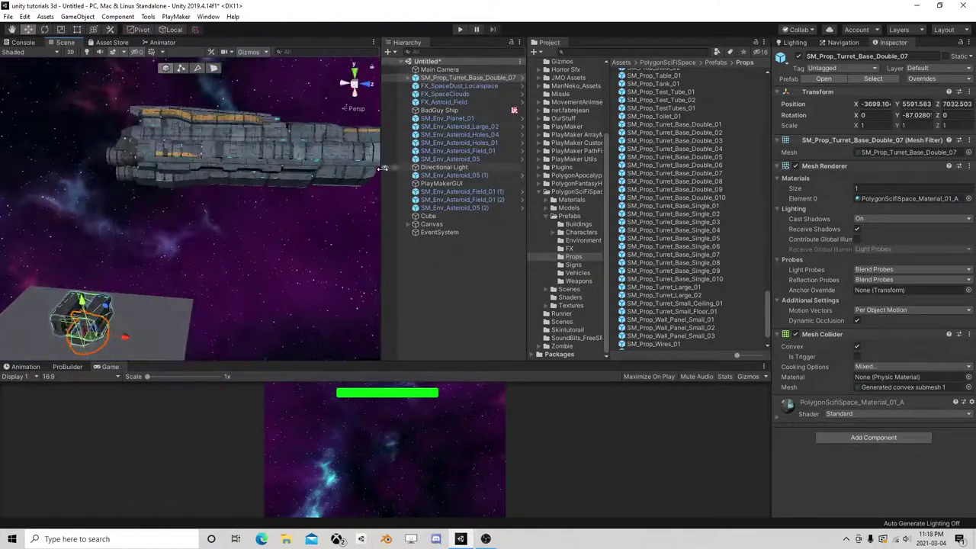
left_click(873, 437)
type("fsm")
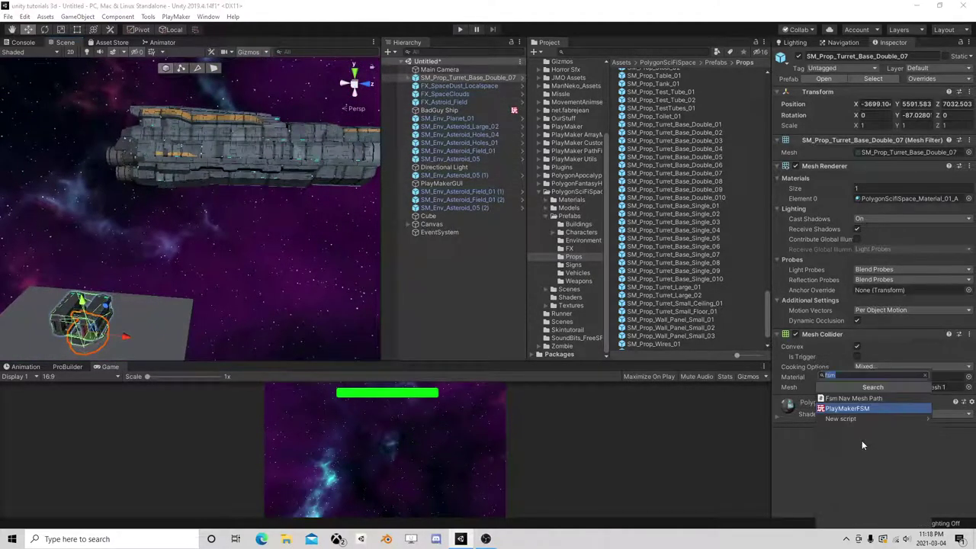
left_click(885, 410)
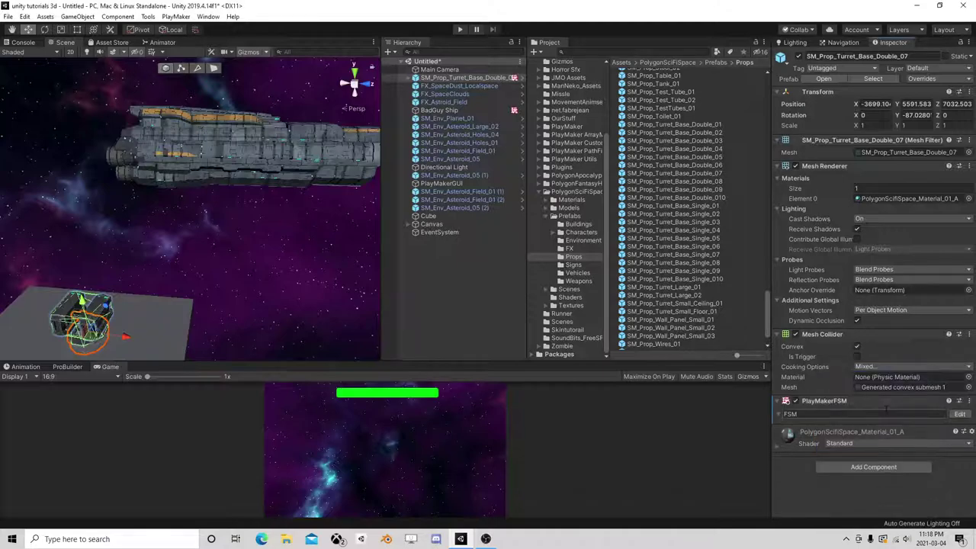
left_click(953, 417)
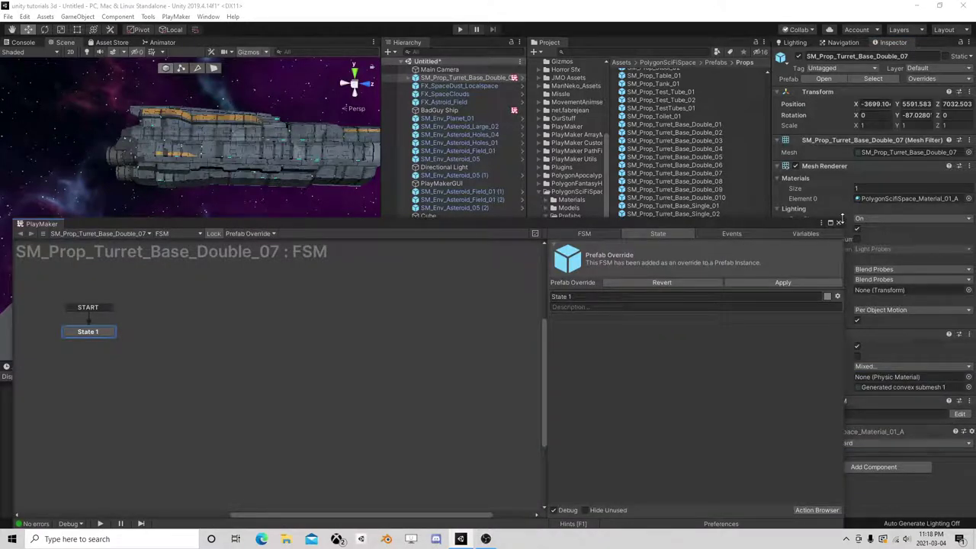
Unpack the turret prefab instance SM_Prop_Turret_Base_Double_07
left_click(839, 223)
right_click(459, 78)
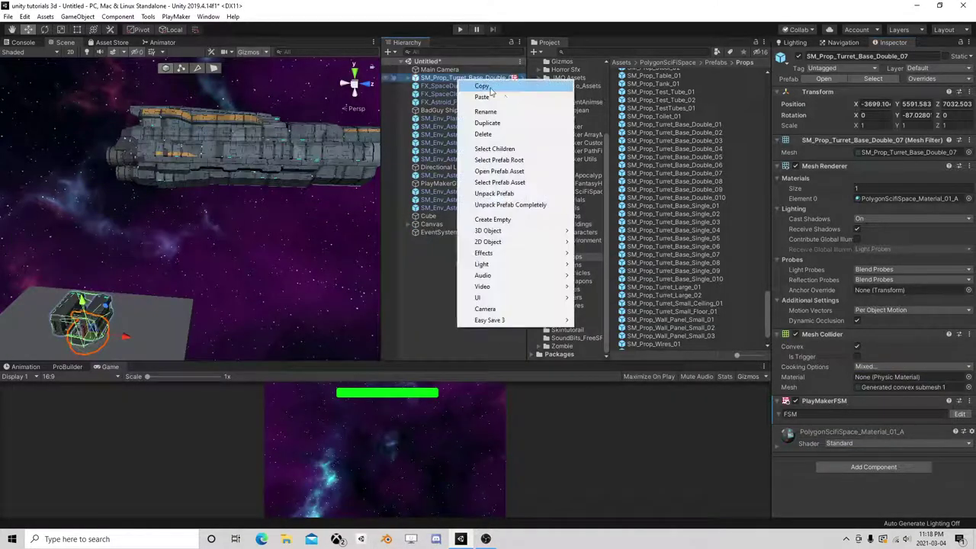
left_click(494, 193)
Add the MissleMain prefab from the Missle folder as a GameObject variable in the turret FSM
left_click(961, 405)
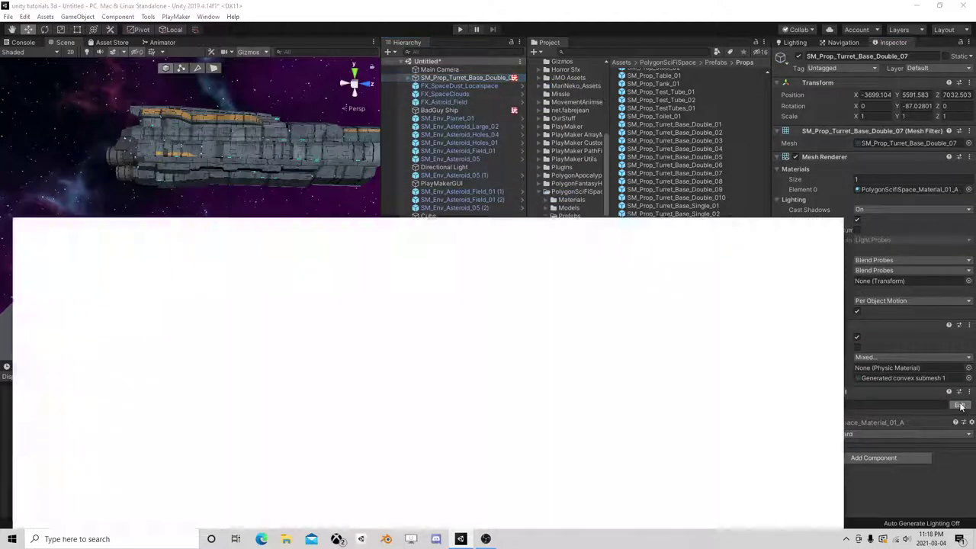
left_click(775, 231)
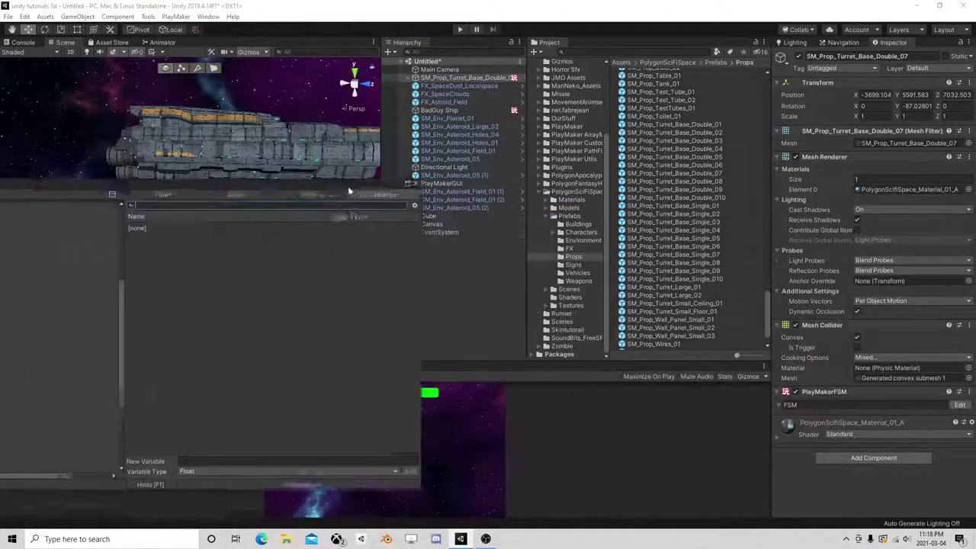
left_click_drag(773, 228, 325, 138)
scroll(565, 208, "up", 5)
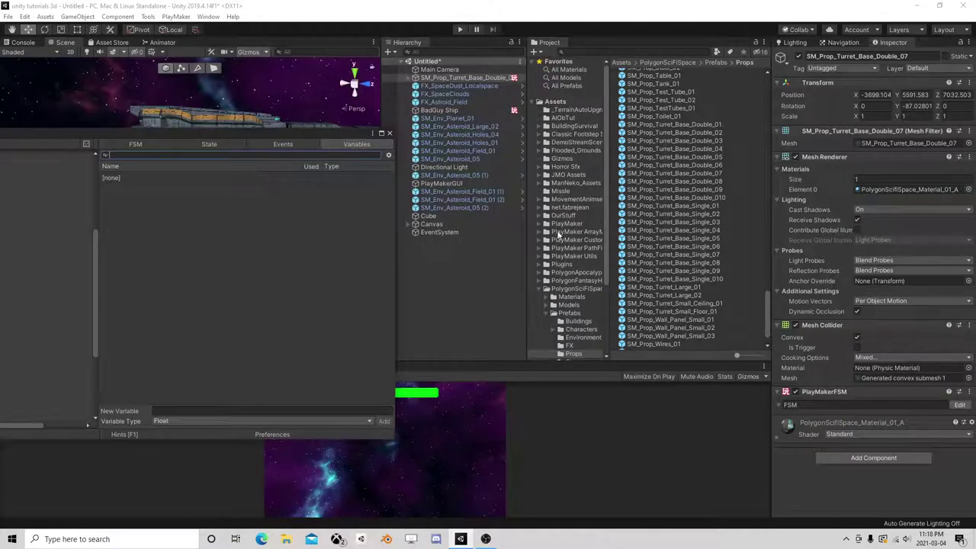
left_click(546, 290)
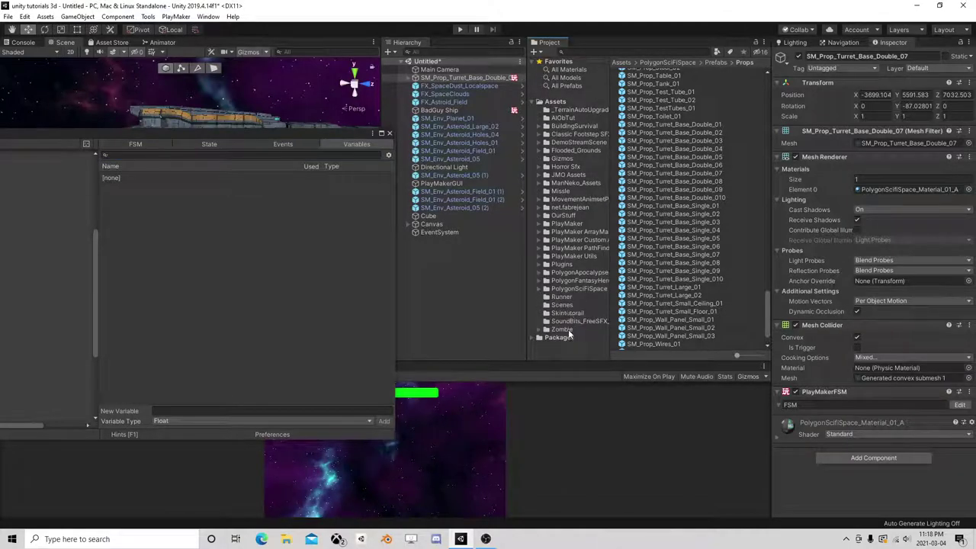
left_click(561, 191)
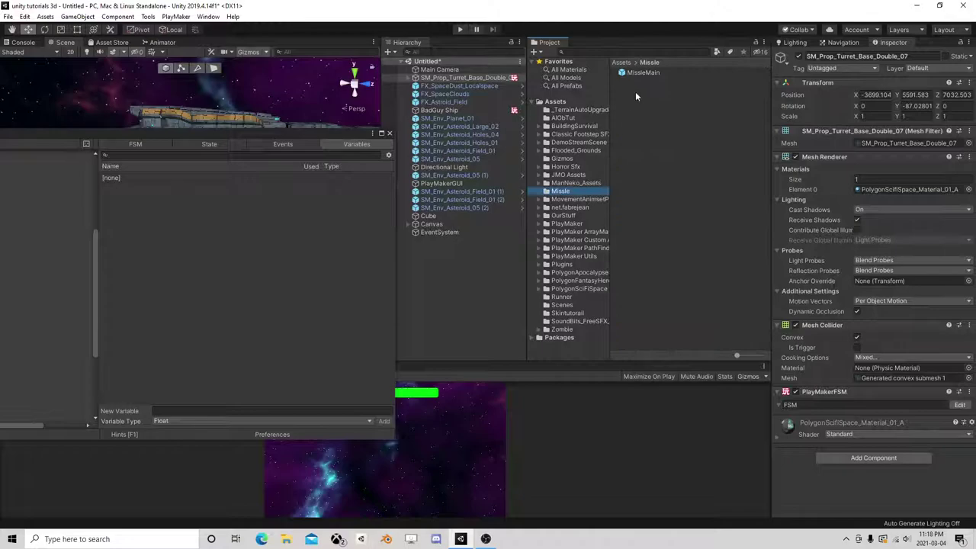
left_click_drag(644, 71, 254, 231)
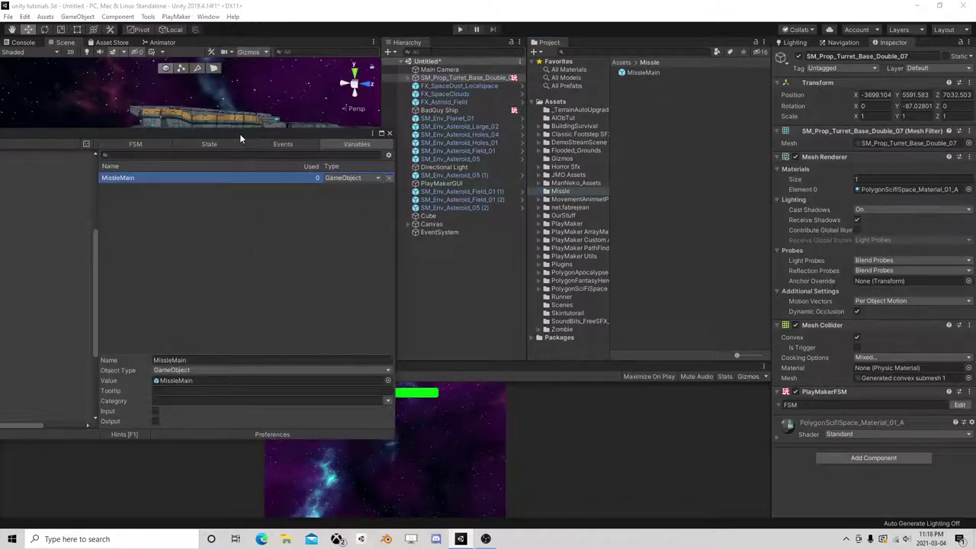
mouse_move(239, 133)
left_mouse_down()
mouse_move(517, 269)
mouse_move(152, 161)
left_mouse_up()
Create an empty 'Target' object, save it as a prefab in Missle, delete it, and add it as a variable
right_click(434, 260)
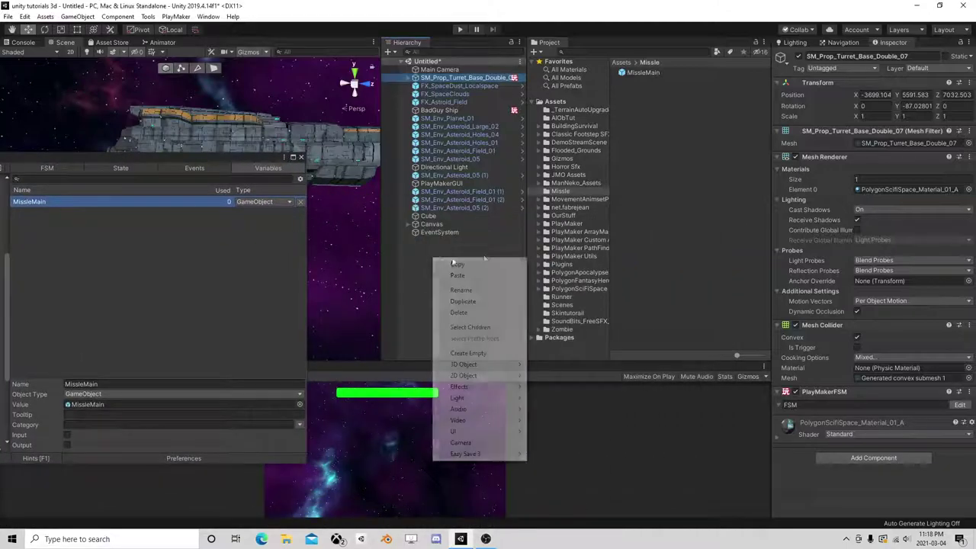
left_click(477, 351)
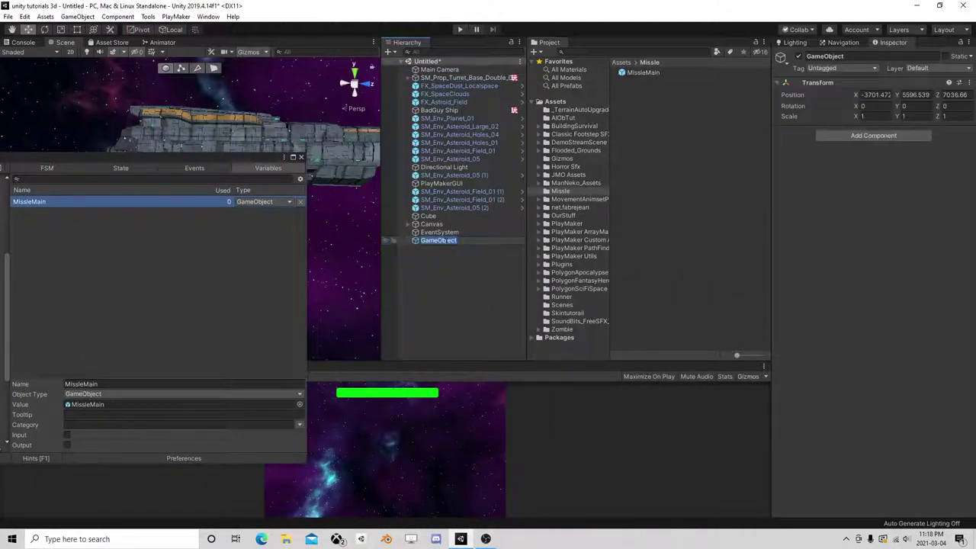
type("Target")
key("Return")
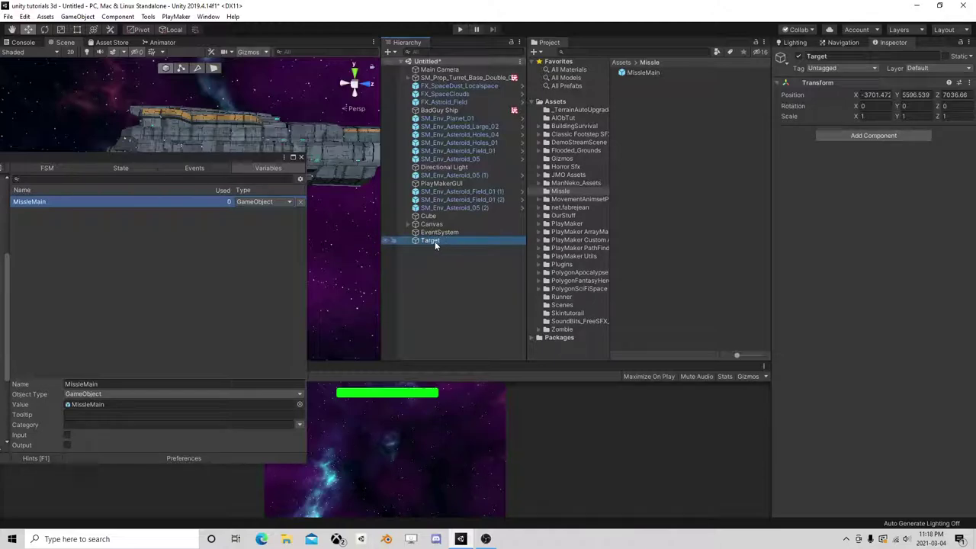
left_click_drag(435, 241, 722, 83)
left_click_drag(685, 124, 638, 115)
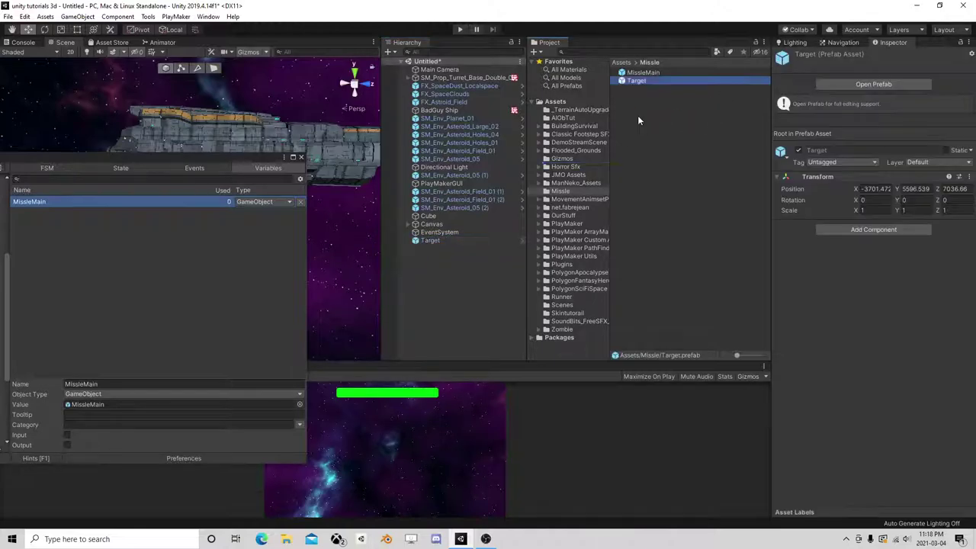
left_click(436, 243)
key("Delete")
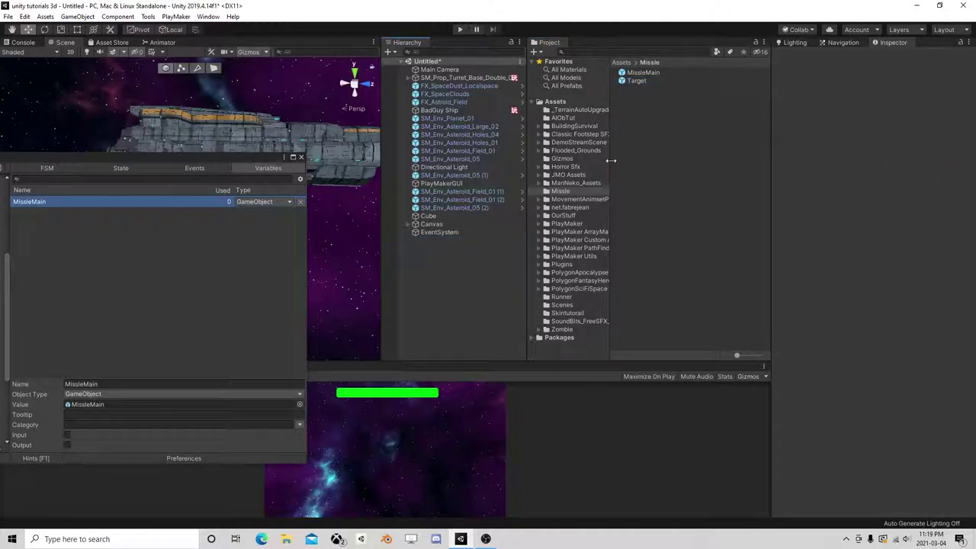
left_click_drag(641, 79, 132, 269)
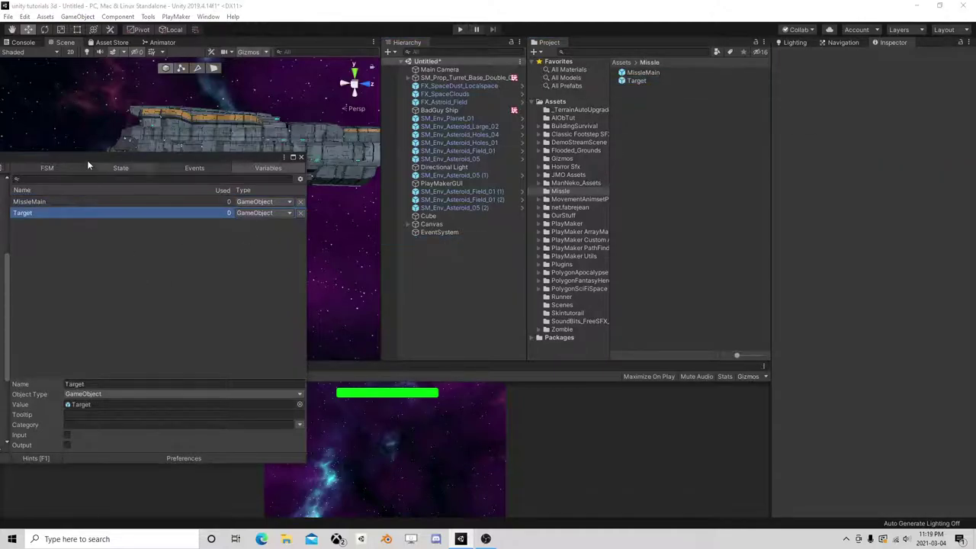
mouse_move(87, 160)
left_mouse_down()
mouse_move(516, 162)
mouse_move(663, 202)
mouse_move(593, 324)
mouse_move(582, 272)
left_mouse_up()
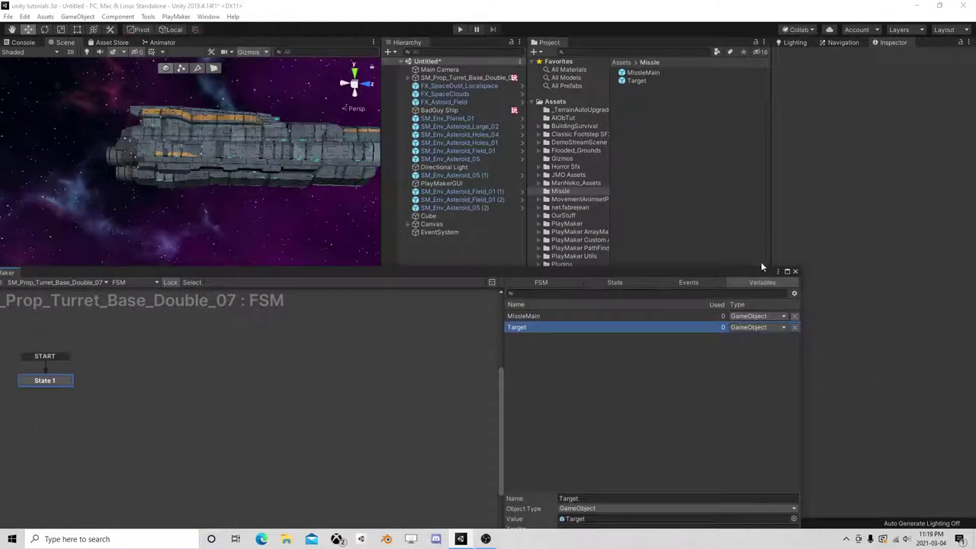
Add a Physics Raycaster component to the Main Camera
left_click(440, 71)
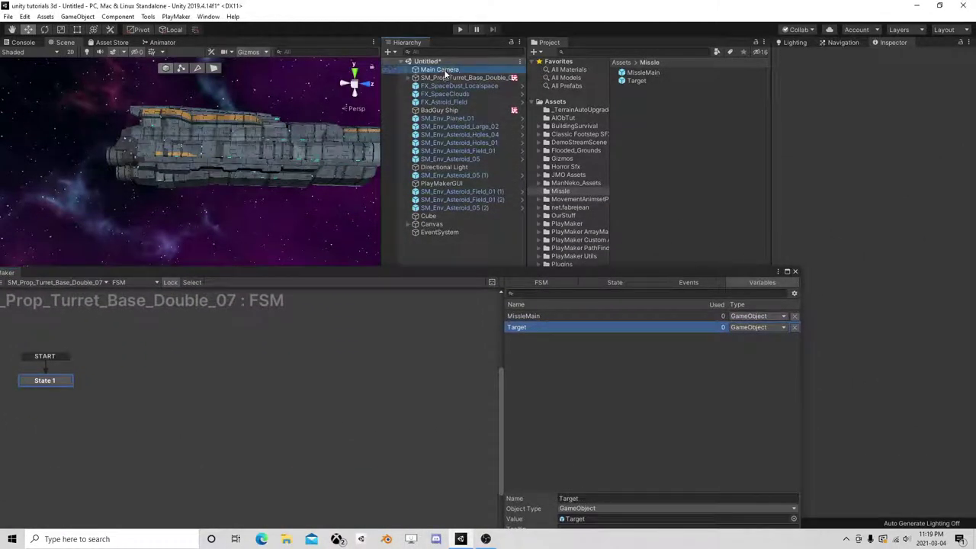
left_click(861, 384)
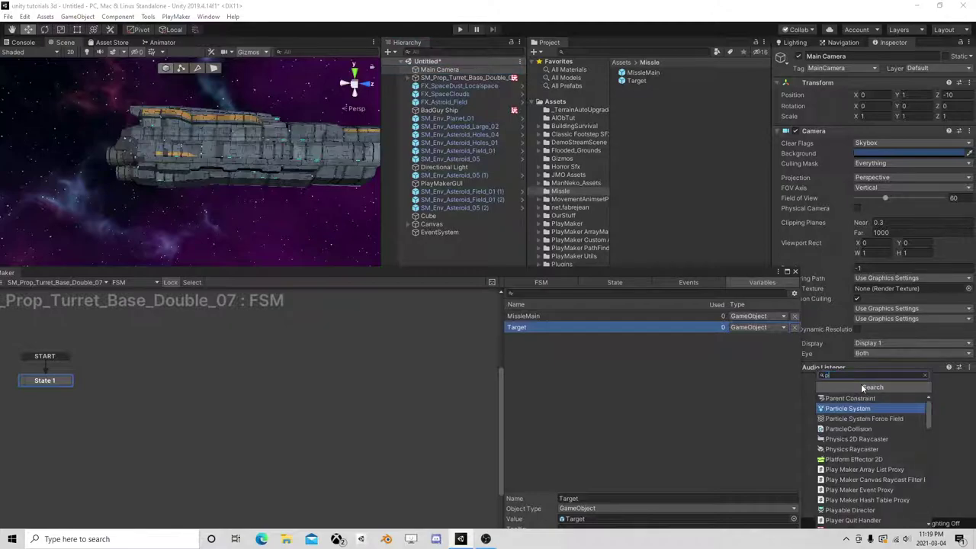
type("phy")
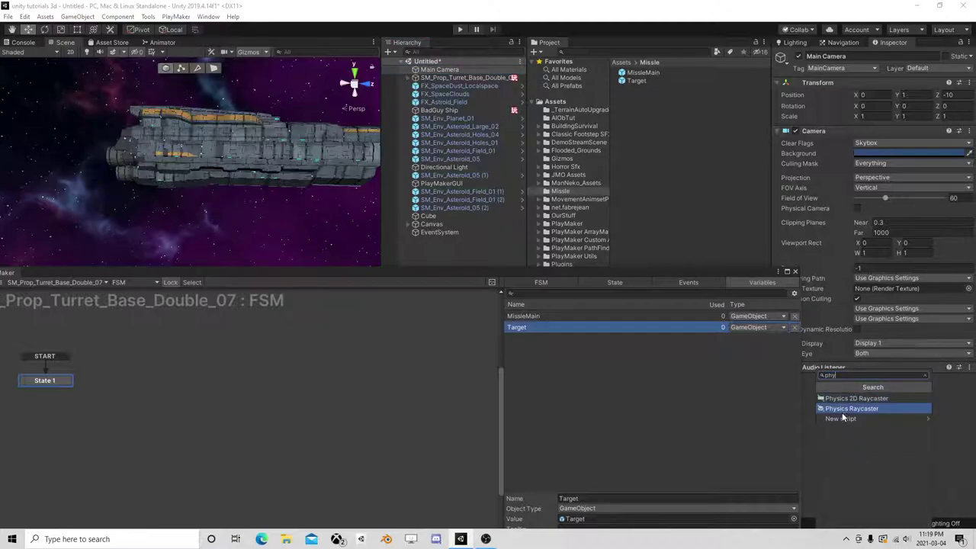
left_click(844, 410)
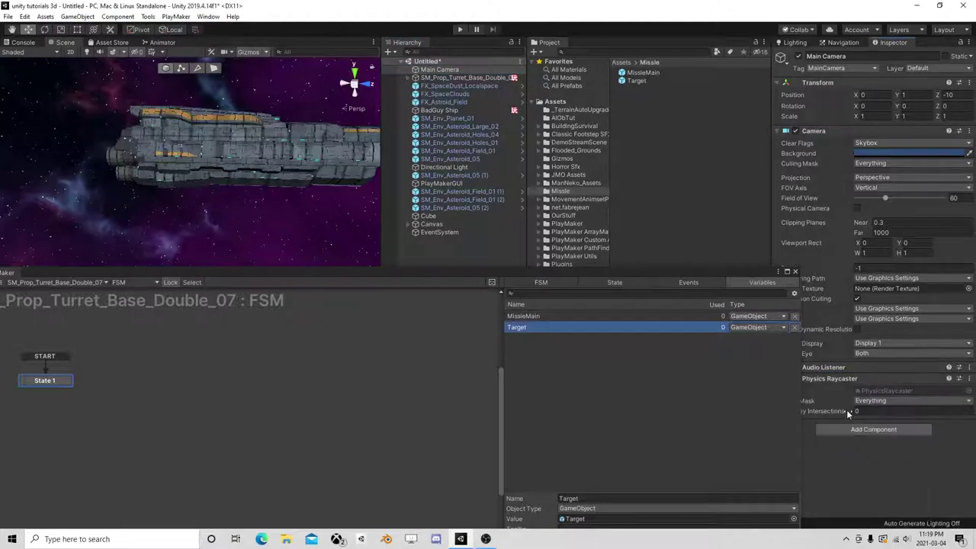
Inspect the EventSystem and PlayMakerGUI objects and enlarge the FSM editor panel
left_click(432, 231)
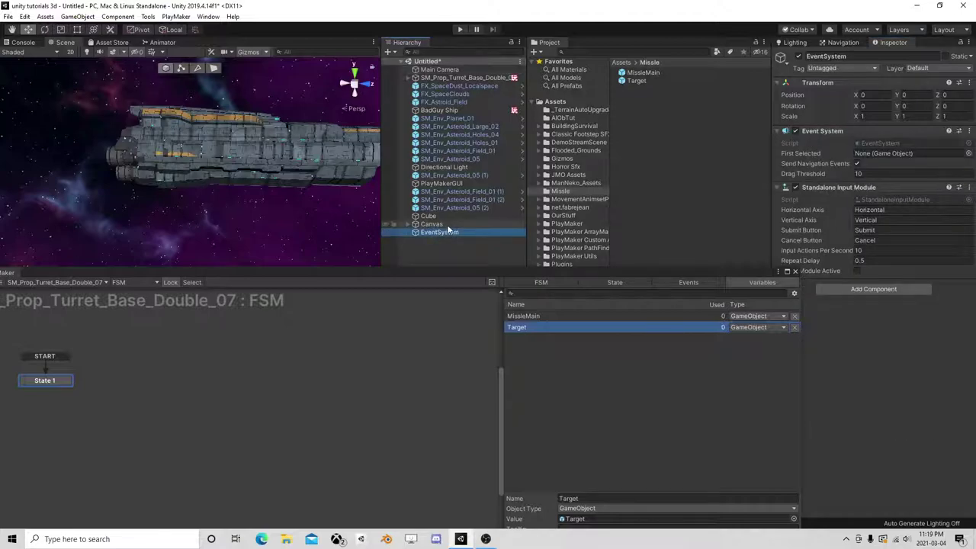
left_click(450, 185)
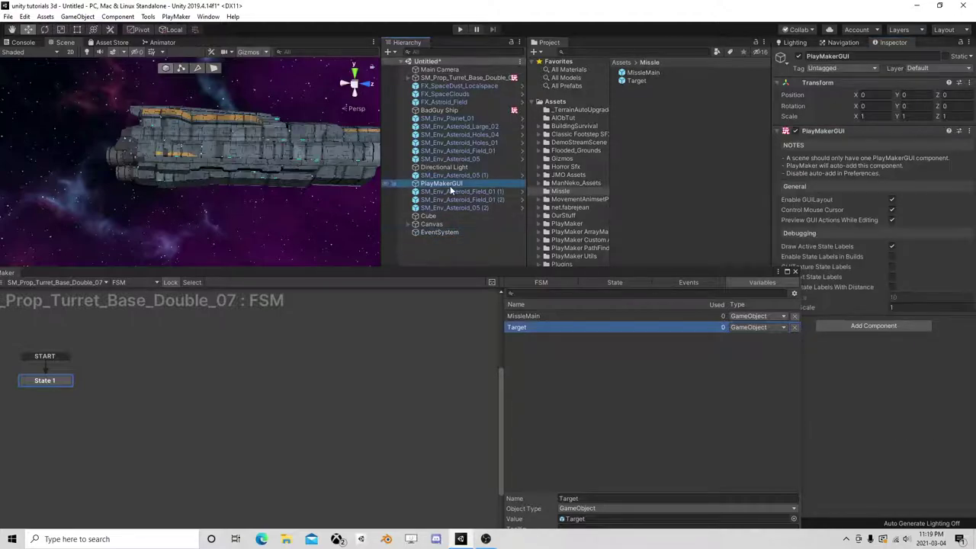
left_click(438, 235)
mouse_move(583, 273)
left_mouse_down()
mouse_move(622, 189)
mouse_move(626, 212)
left_mouse_up()
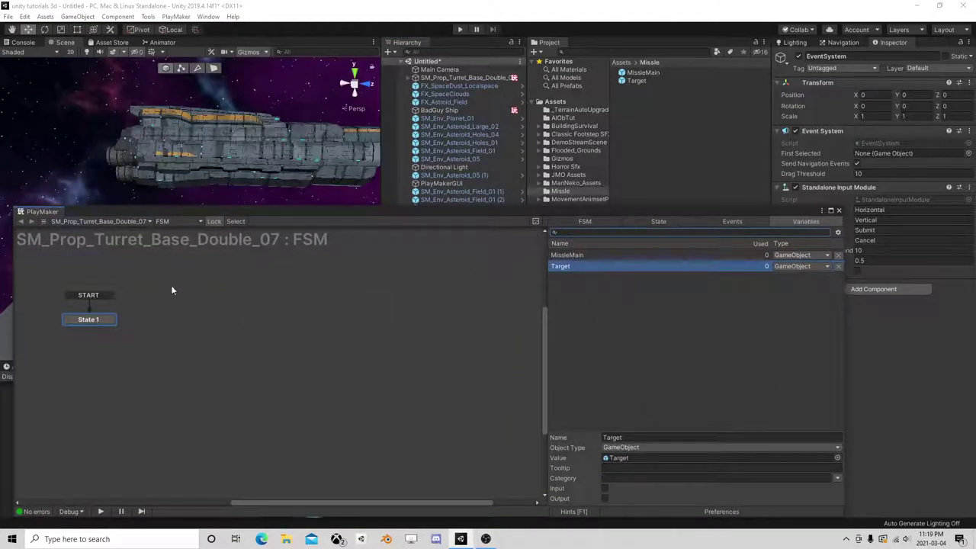
Filter the Action Browser with 'get mou' to find Get Mouse Button Down for State 1
right_click(97, 323)
mouse_move(152, 326)
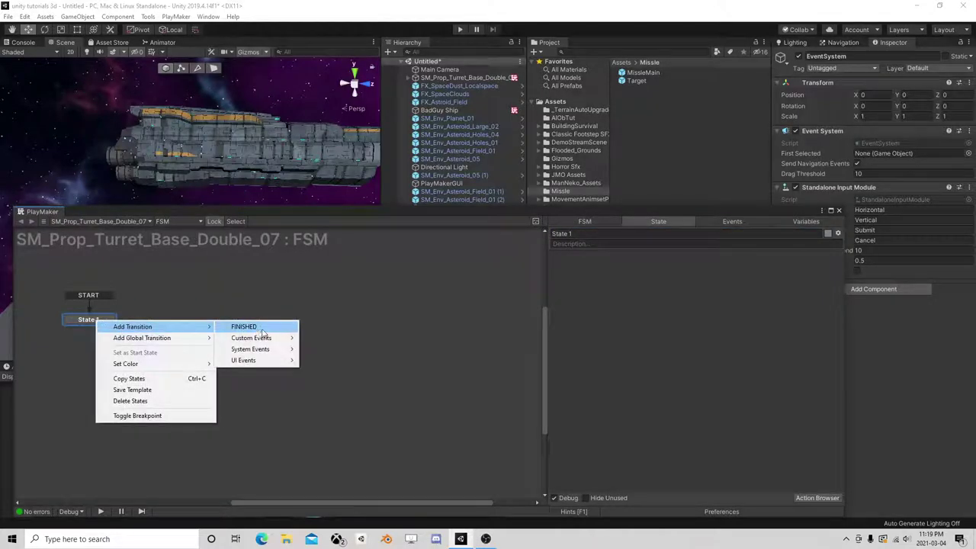
left_click(327, 278)
left_click(814, 498)
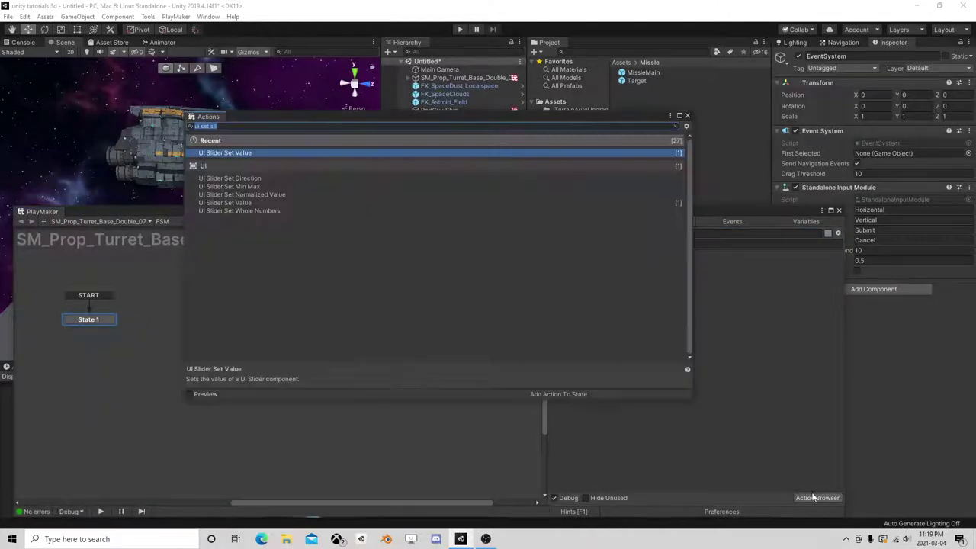
type("get mou")
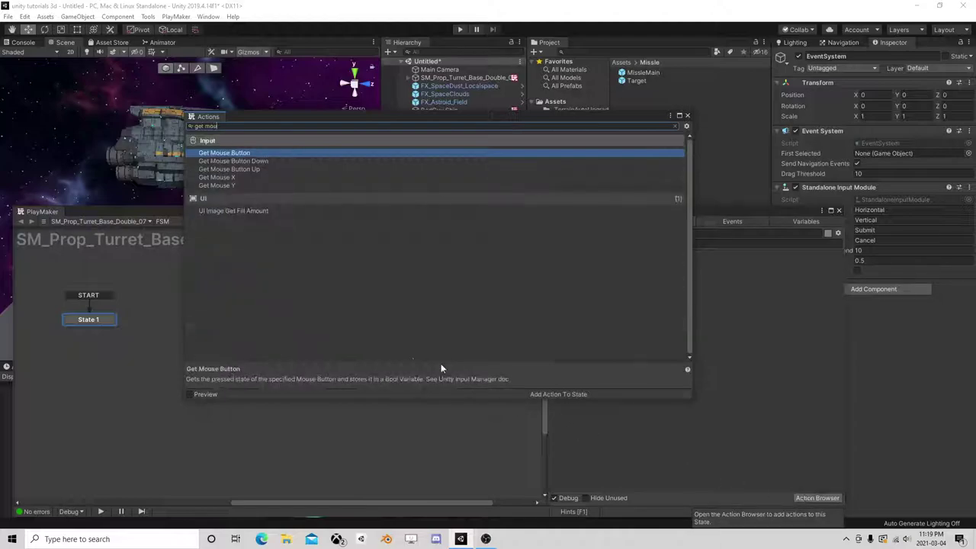
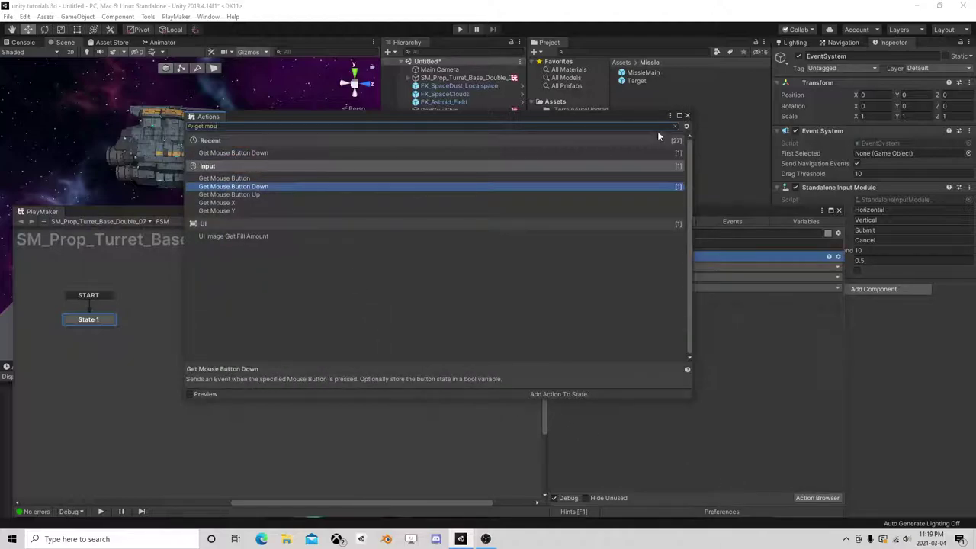
Add Get Mouse Button Down to State 1, sending a new 'clicked' event
left_click(688, 117)
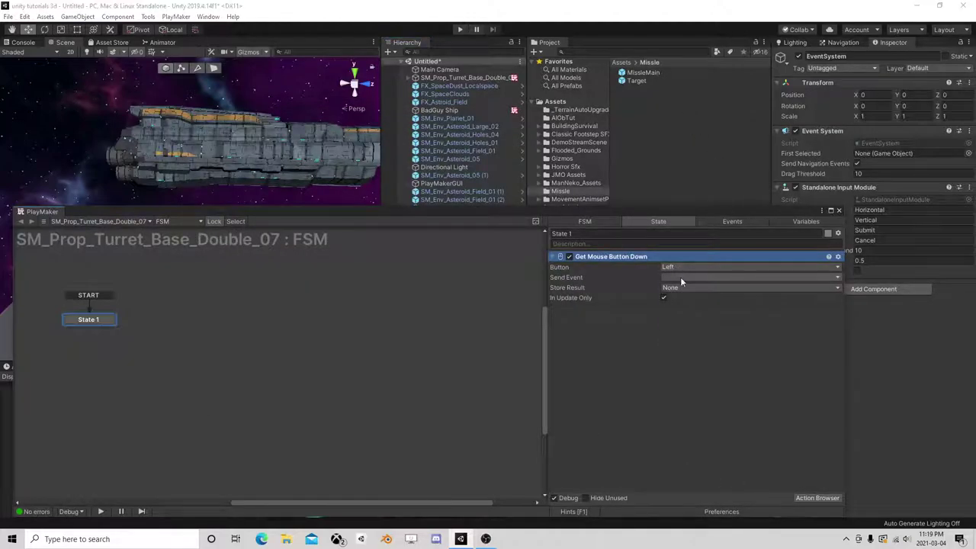
left_click(680, 277)
left_click(697, 340)
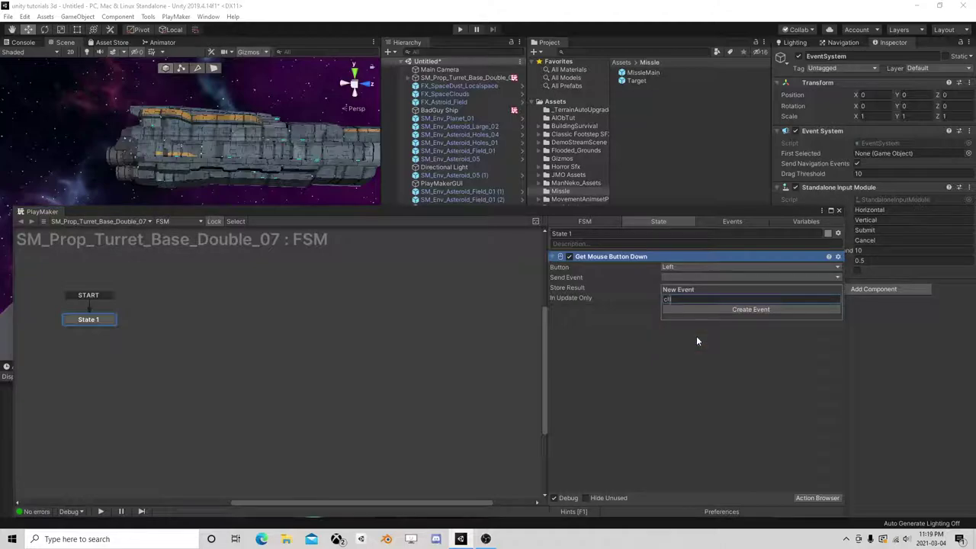
type("clicked")
left_click(693, 309)
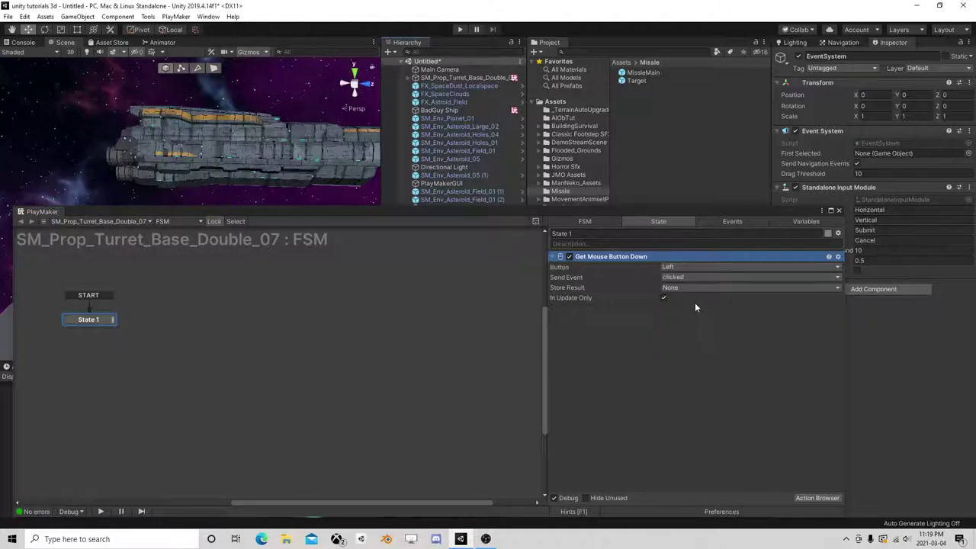
Give State 1 a clicked transition leading to a new State 2
right_click(99, 321)
mouse_move(130, 325)
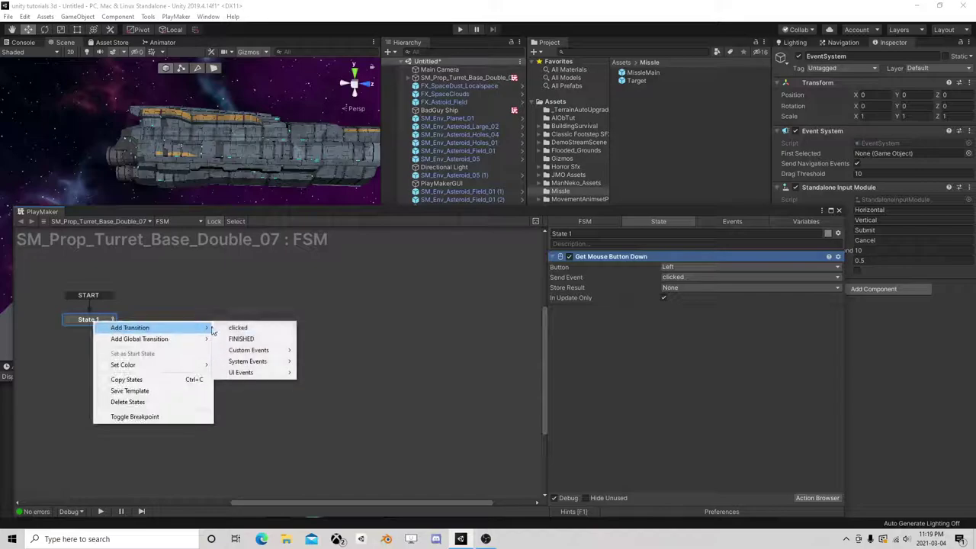
left_click(227, 327)
right_click(165, 323)
left_click(193, 328)
left_click_drag(102, 328, 188, 324)
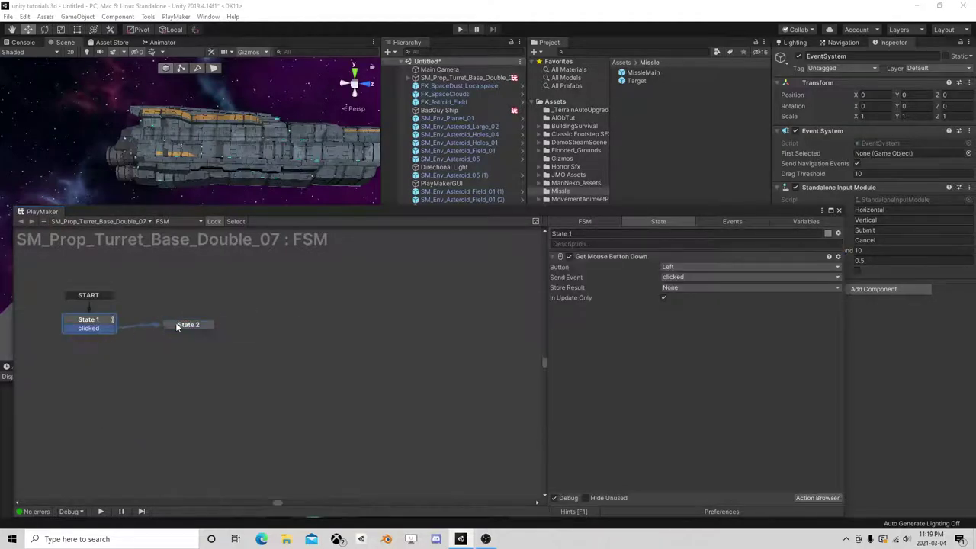
Add Mouse Pick to State 2, storing the hit result in a new DidHit variable
left_click(801, 498)
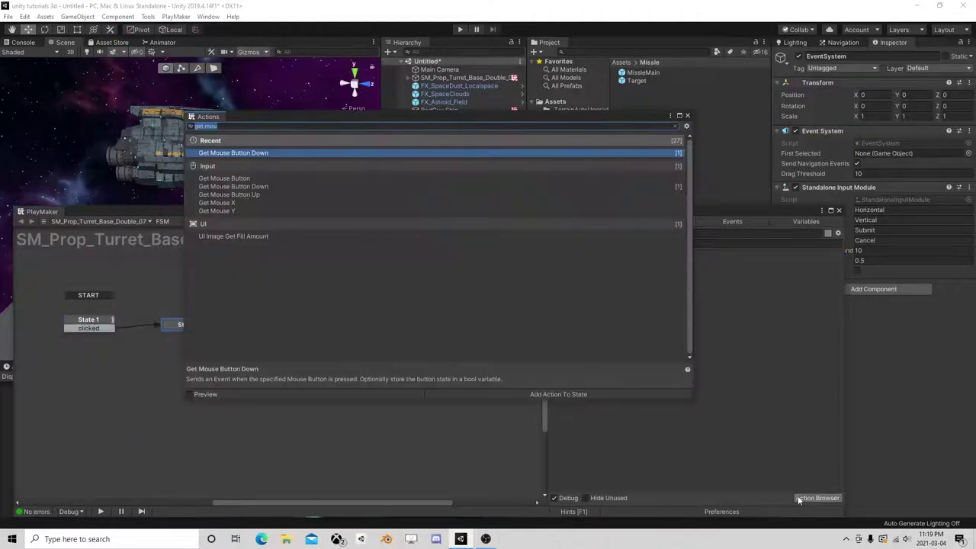
type("mou")
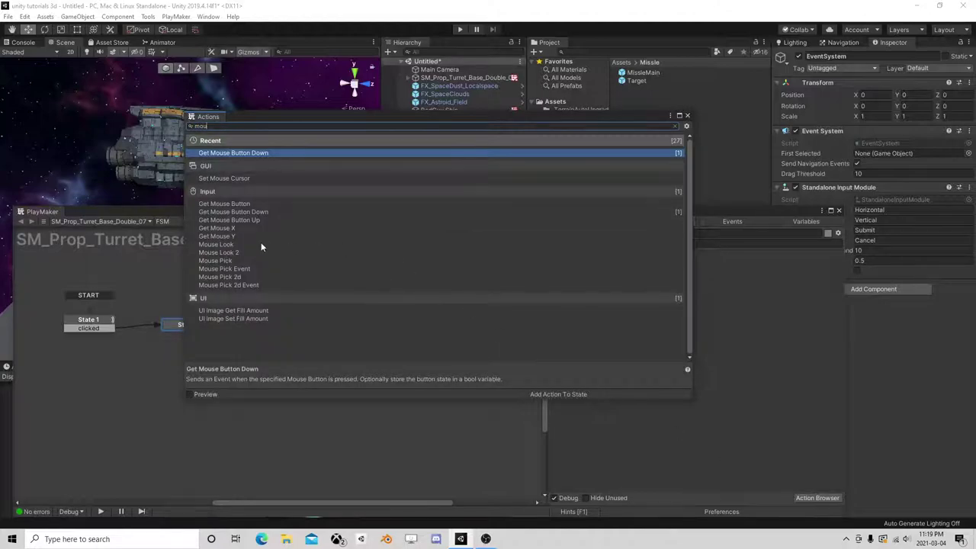
double_click(231, 262)
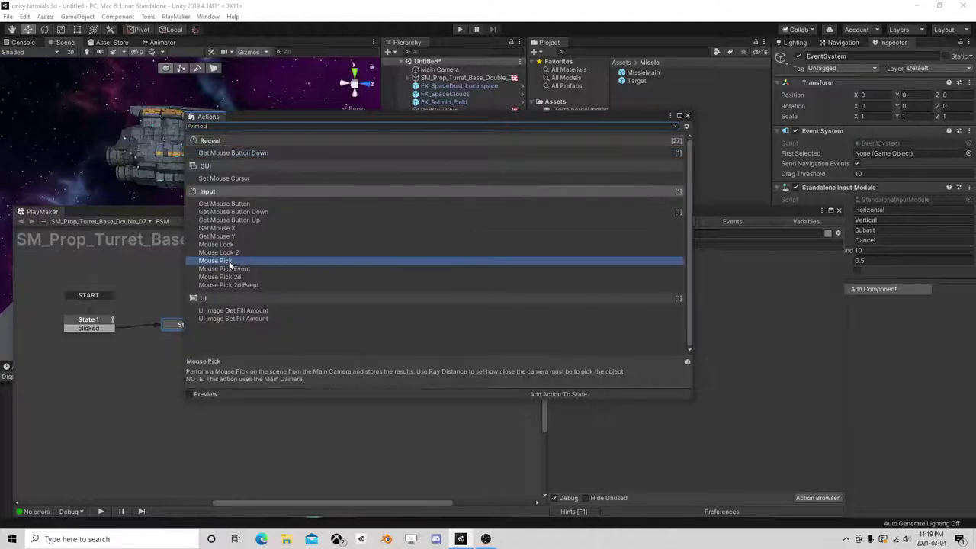
left_click(686, 116)
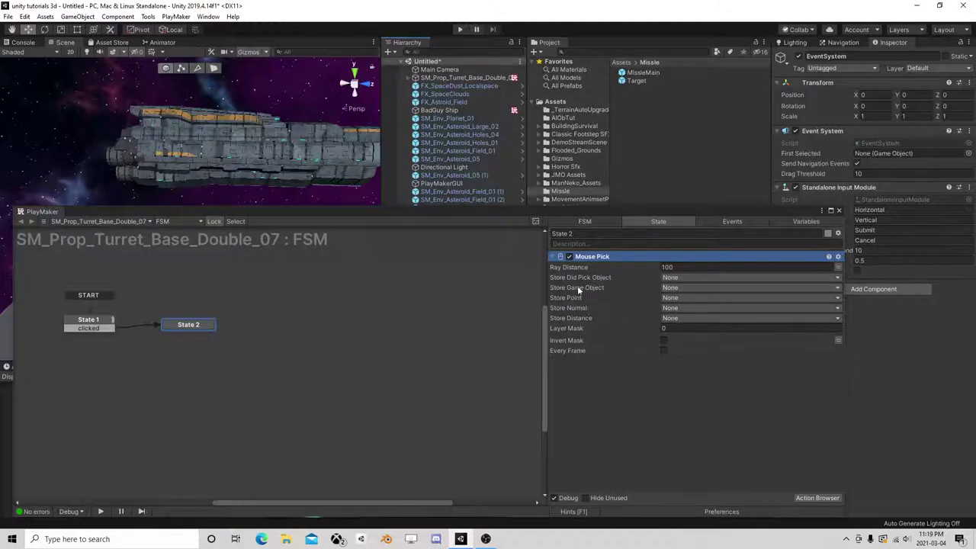
left_click(675, 287)
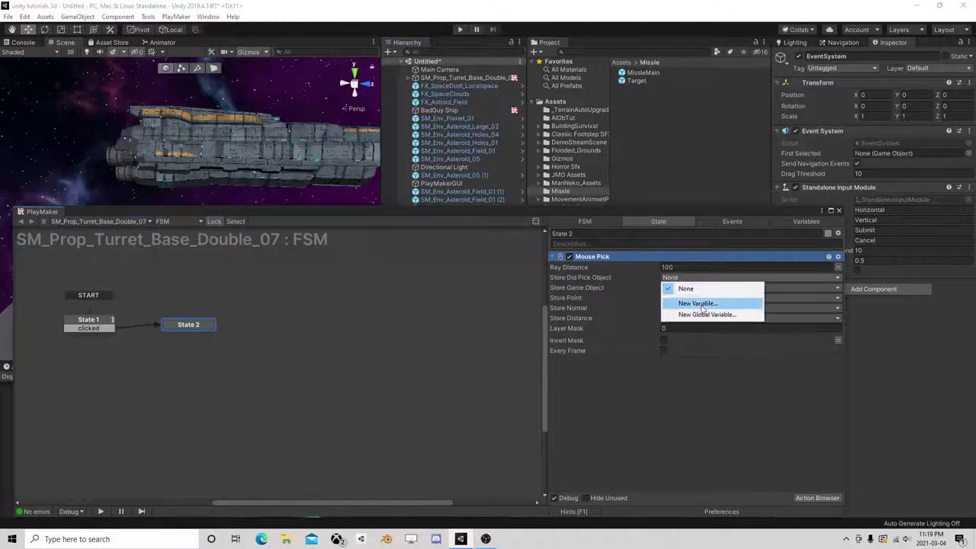
left_click(696, 301)
type("Dic")
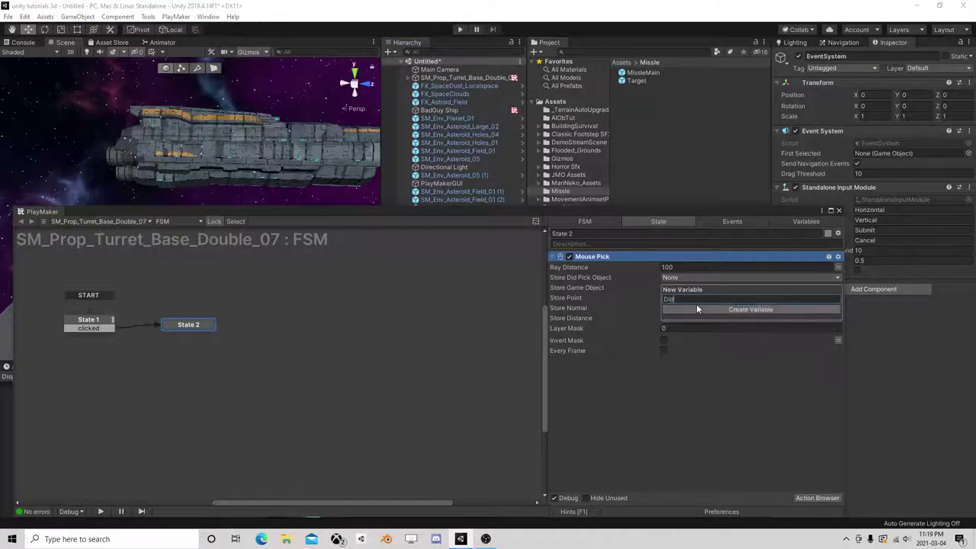
type("it")
left_click(697, 309)
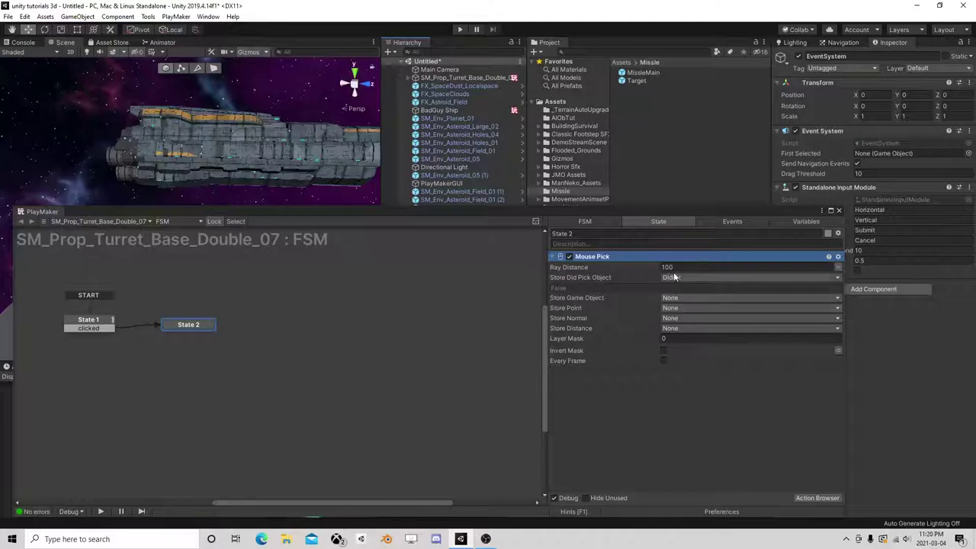
Set Mouse Pick's ray distance to 5000 and store the hit point in a new hitPoint variable
left_click(667, 268)
type("5000")
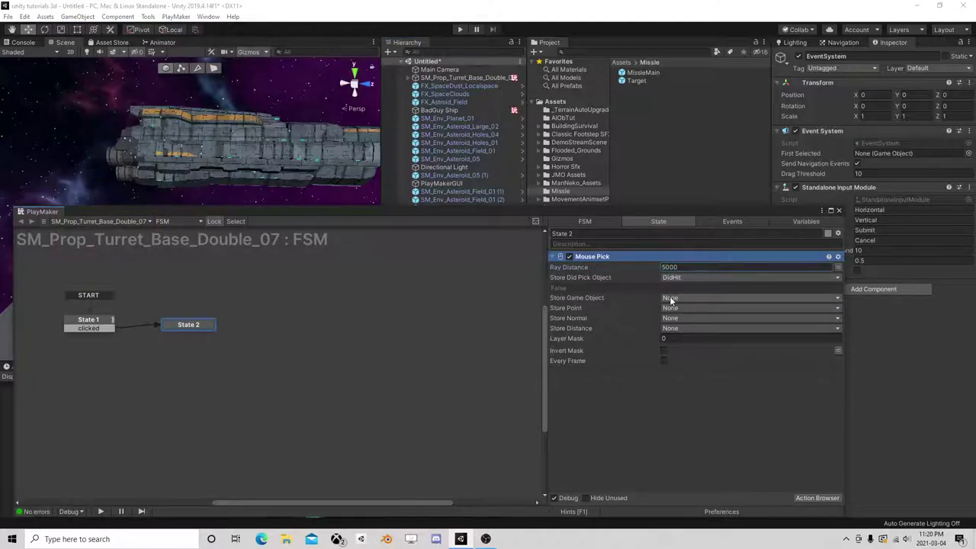
left_click(673, 308)
left_click(693, 331)
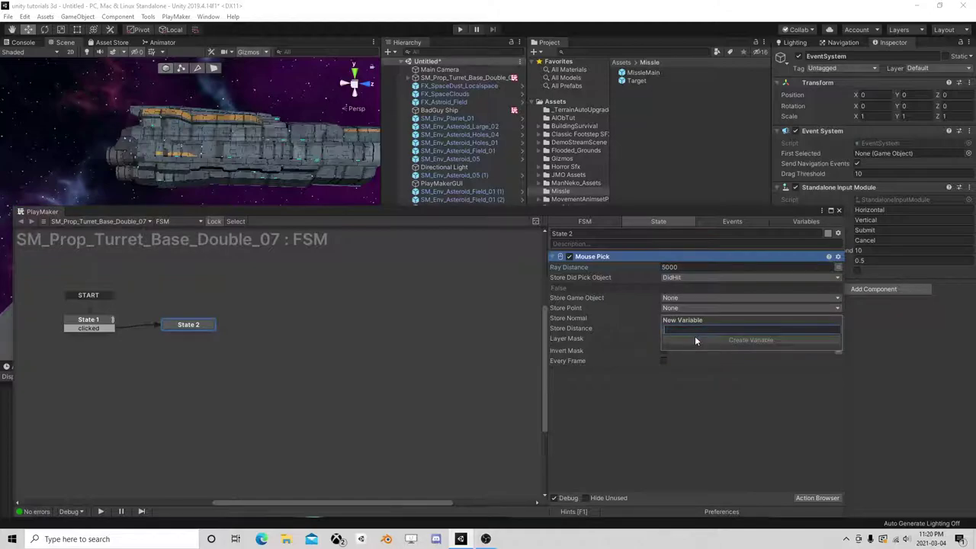
type("hitPoint")
left_click(695, 339)
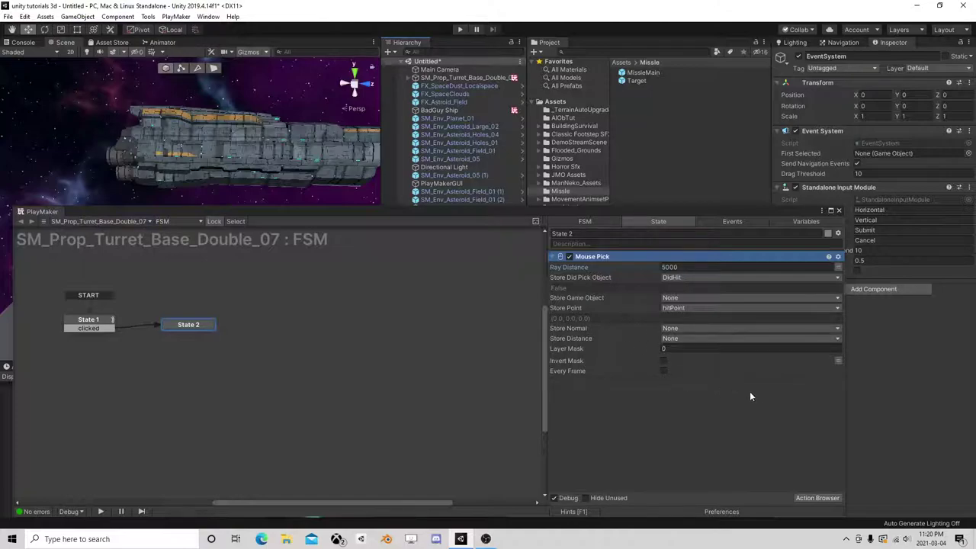
Give State 2 a FINISHED transition and add State 3
right_click(192, 325)
mouse_move(212, 329)
left_click(347, 340)
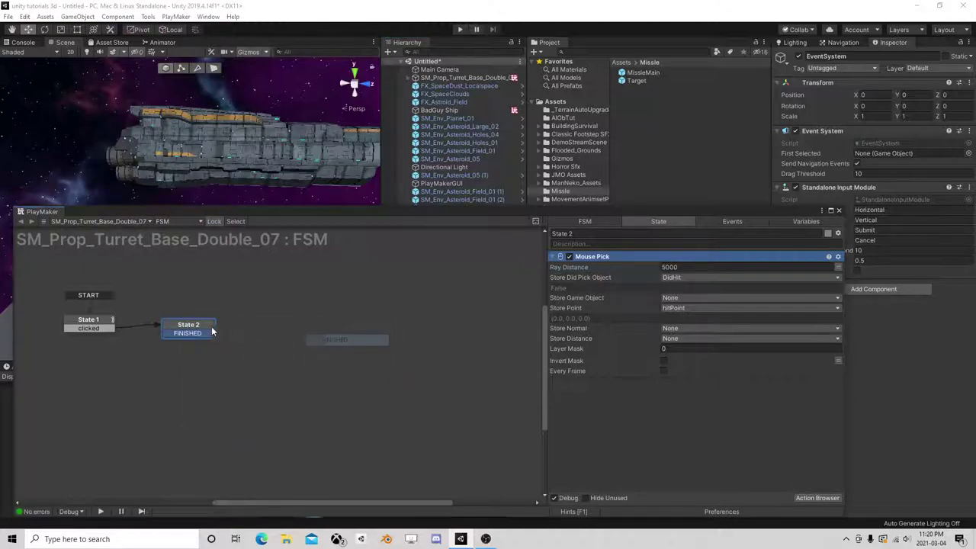
mouse_move(212, 330)
left_mouse_down()
mouse_move(182, 317)
mouse_move(252, 320)
left_mouse_up()
right_click(228, 309)
left_click(248, 315)
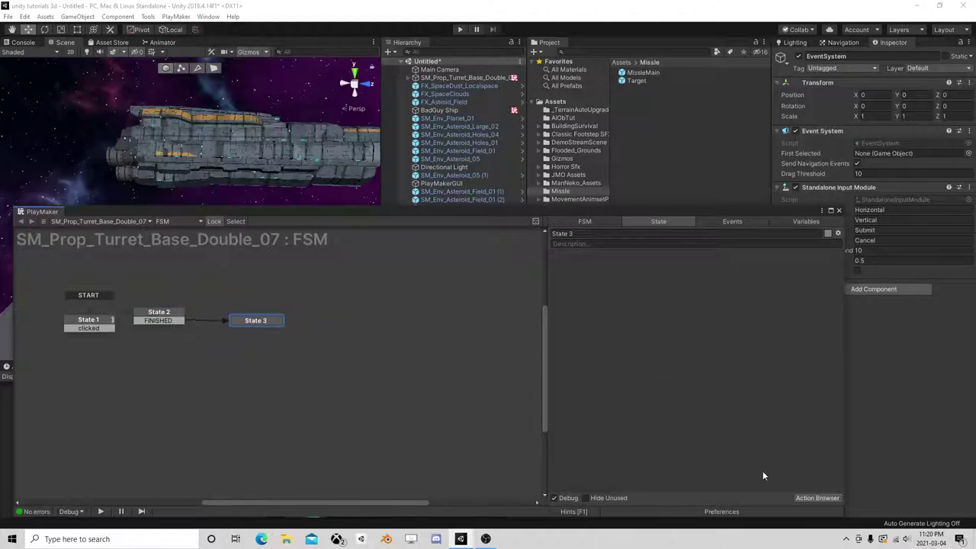
Add a Bool Test to State 3 that tests DidHit
left_click(814, 498)
type("bool")
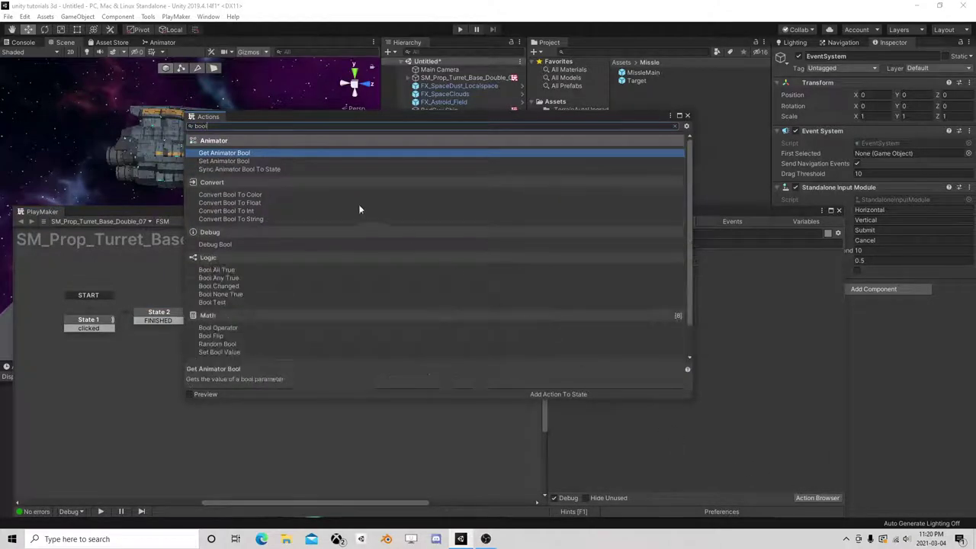
type(" test")
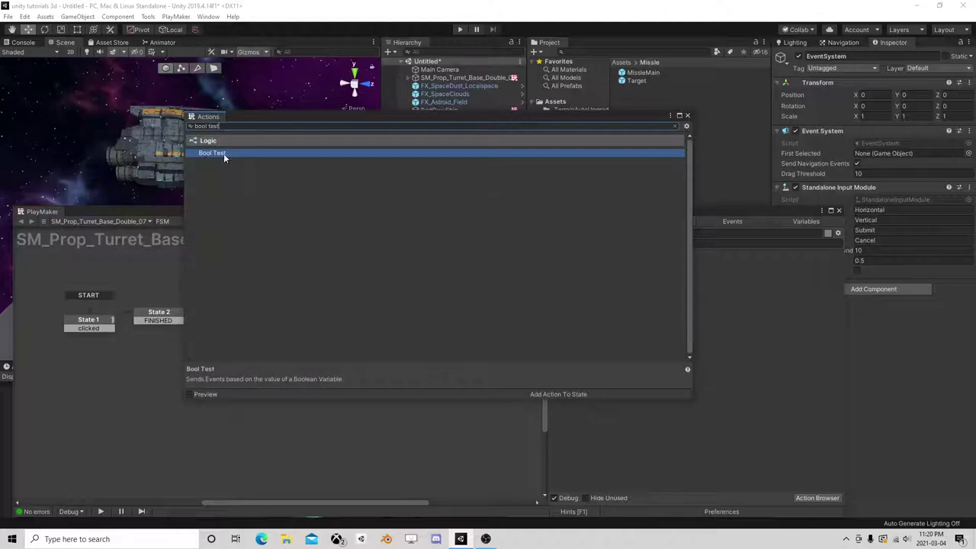
double_click(224, 153)
left_click(687, 116)
left_click(675, 267)
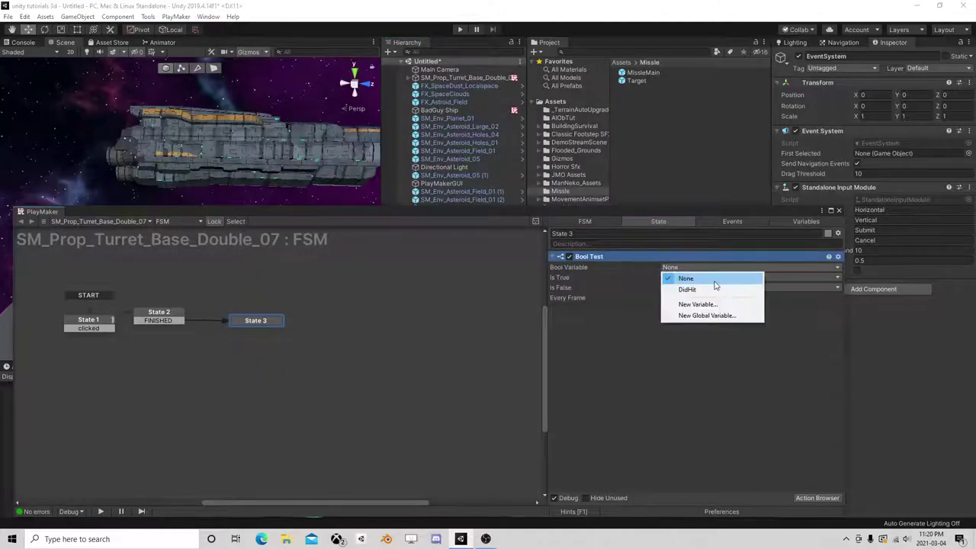
left_click(690, 290)
Send a new 'go back' event on false, give State 3 that transition, and add State 4
left_click(675, 297)
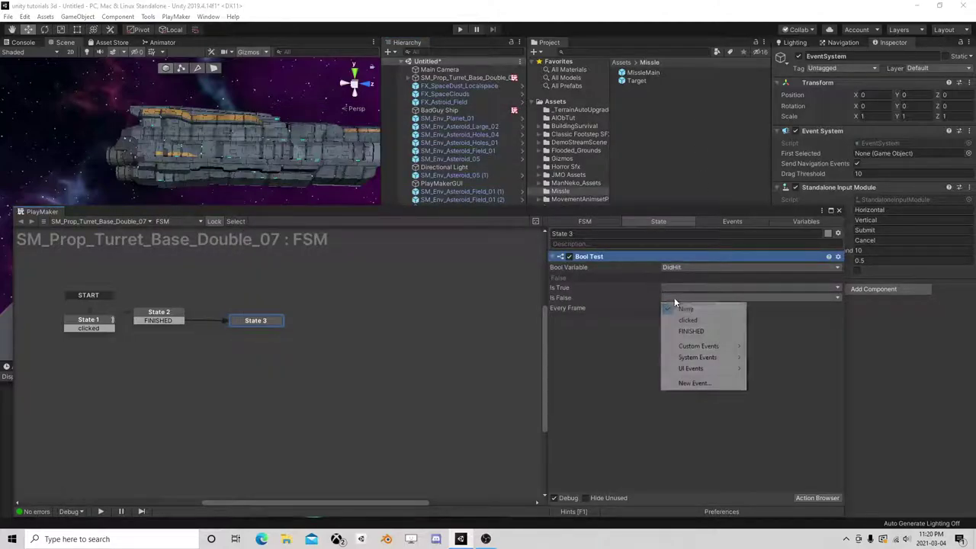
left_click(695, 384)
type("go")
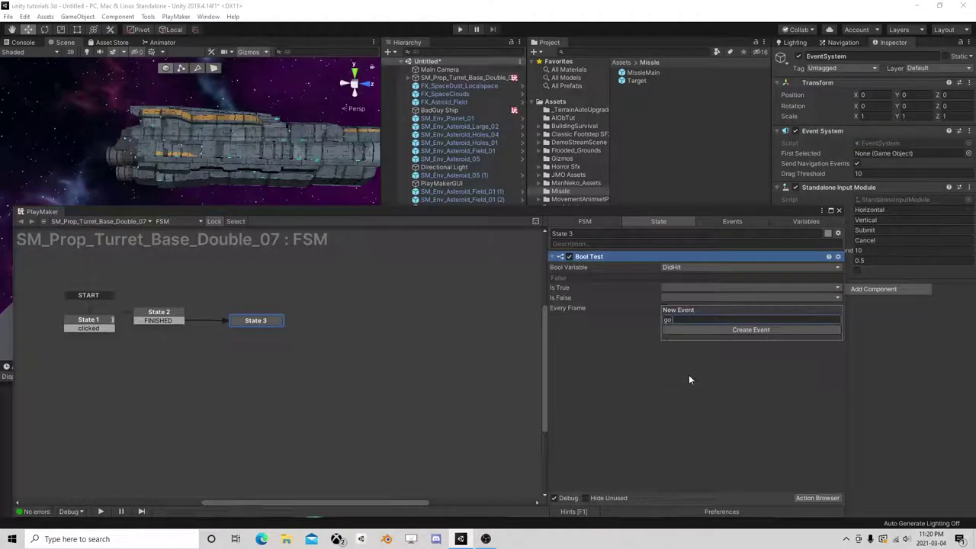
type(" back")
key("Return")
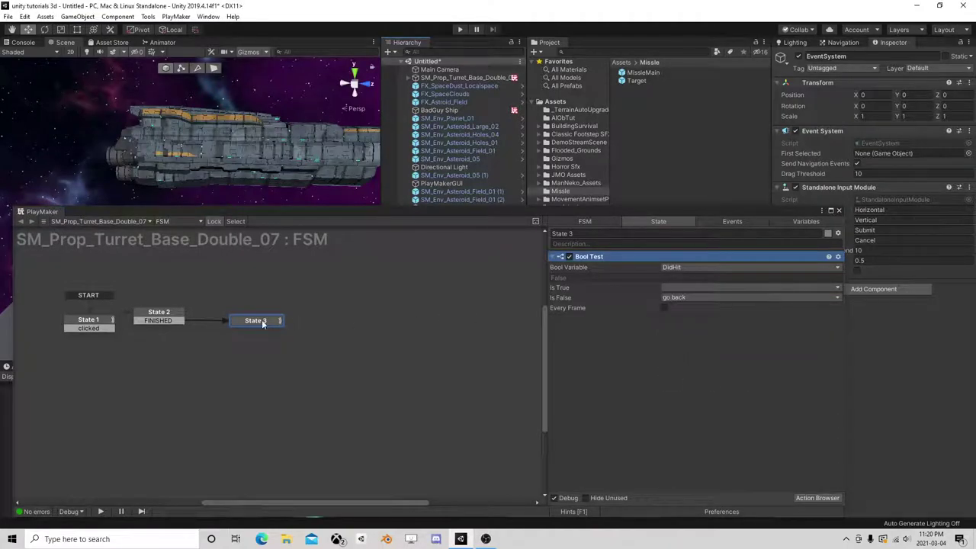
right_click(262, 322)
mouse_move(358, 327)
left_click(406, 350)
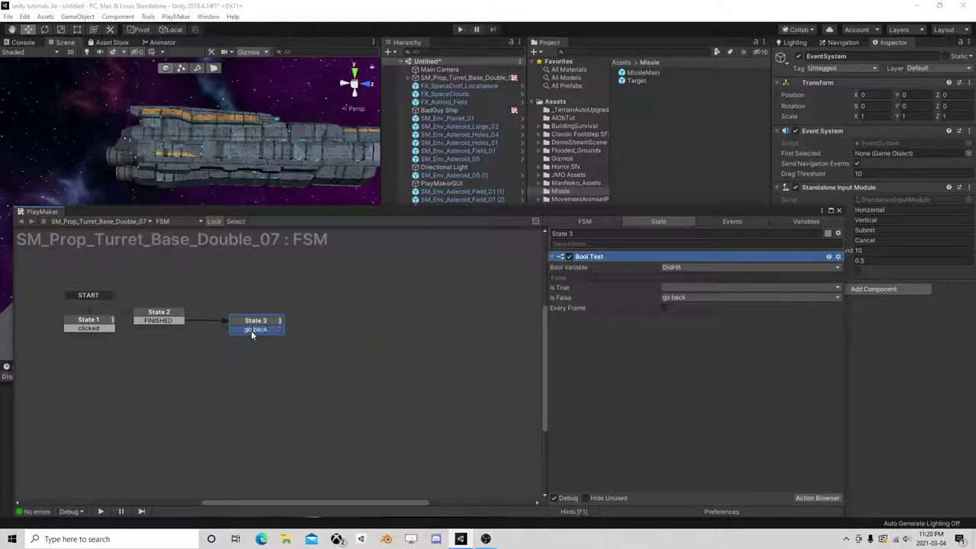
right_click(346, 324)
left_click(373, 327)
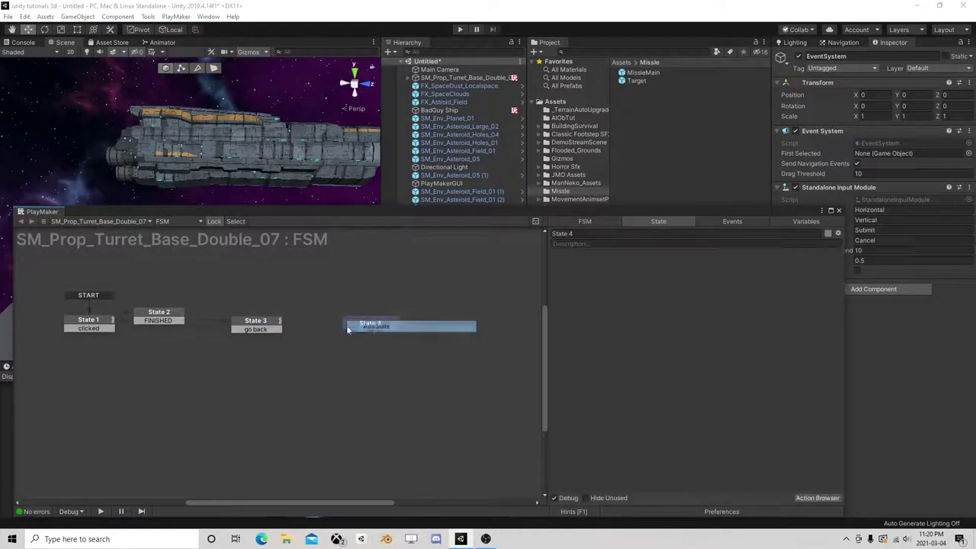
Make the Bool Test send a new 'fire missle' event when true
left_click(260, 321)
left_click(685, 290)
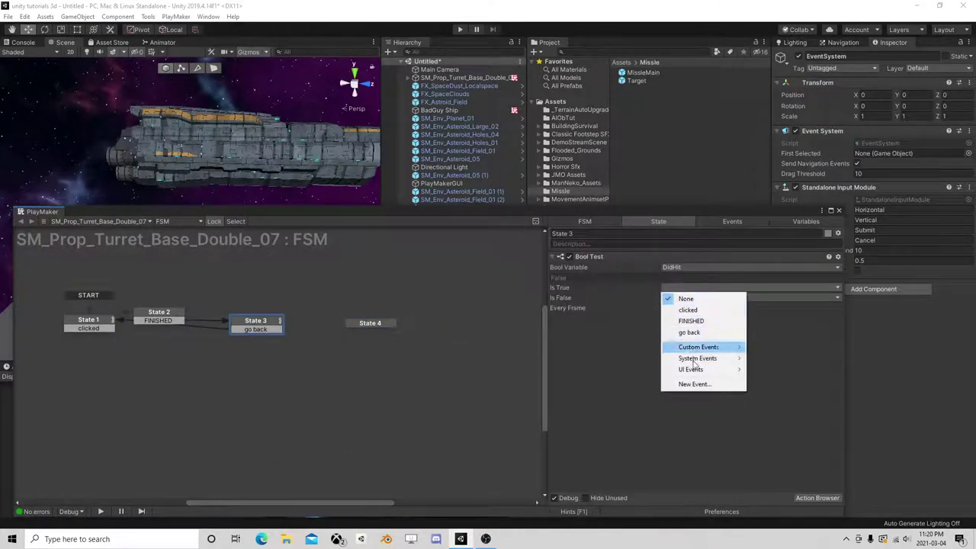
left_click(694, 386)
type("m")
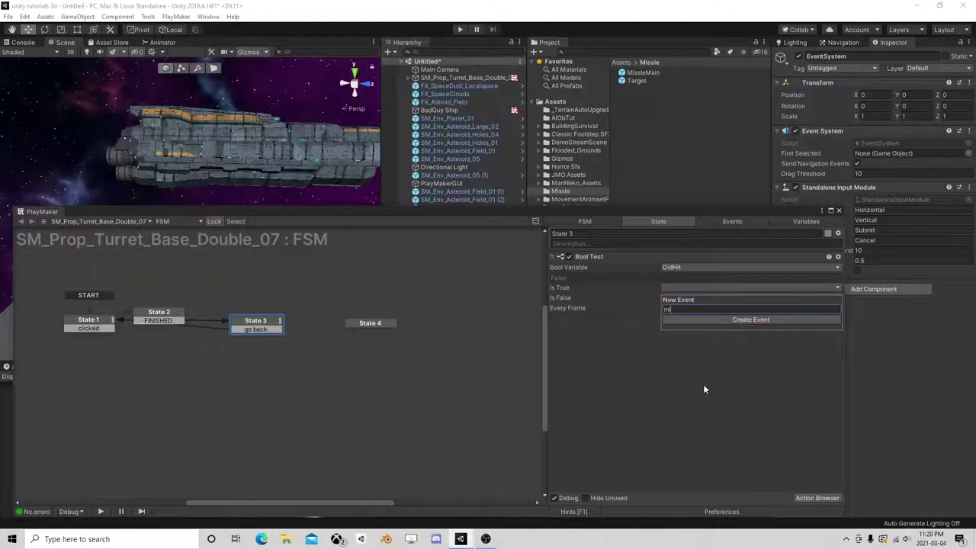
key("BackSpace")
type("fire missle")
key("Return")
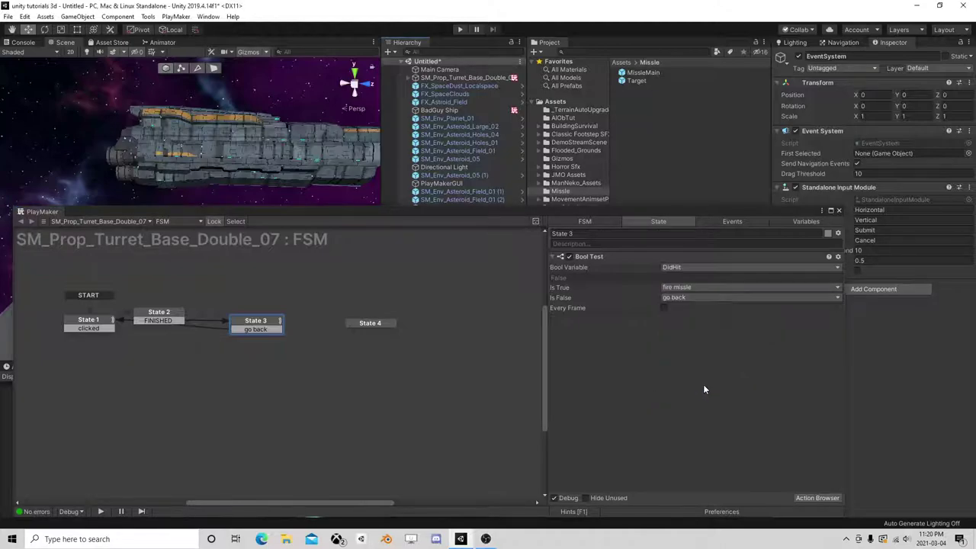
Add a fire missle transition on State 3 and connect it to State 4
right_click(256, 321)
mouse_move(263, 326)
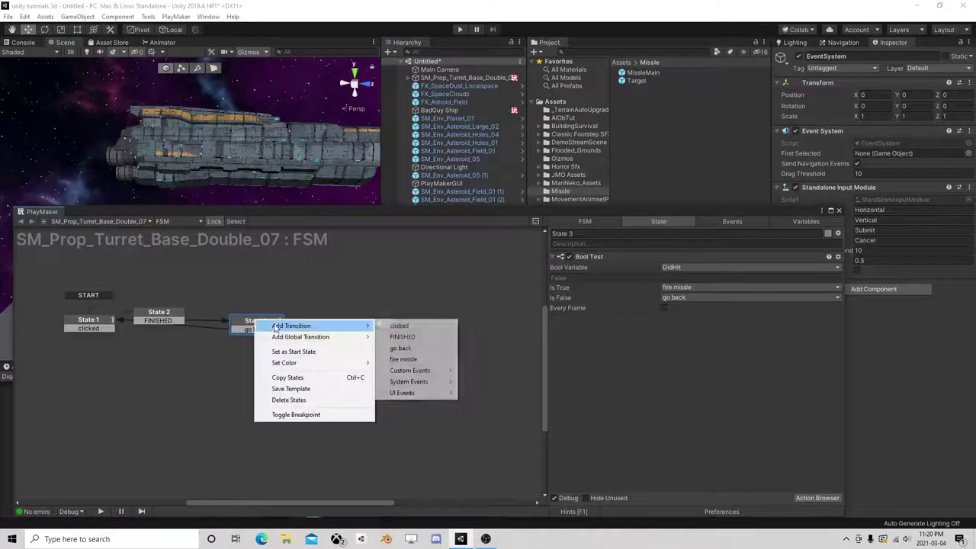
left_click(408, 359)
mouse_move(274, 338)
left_mouse_down()
mouse_move(351, 323)
mouse_move(343, 321)
left_mouse_up()
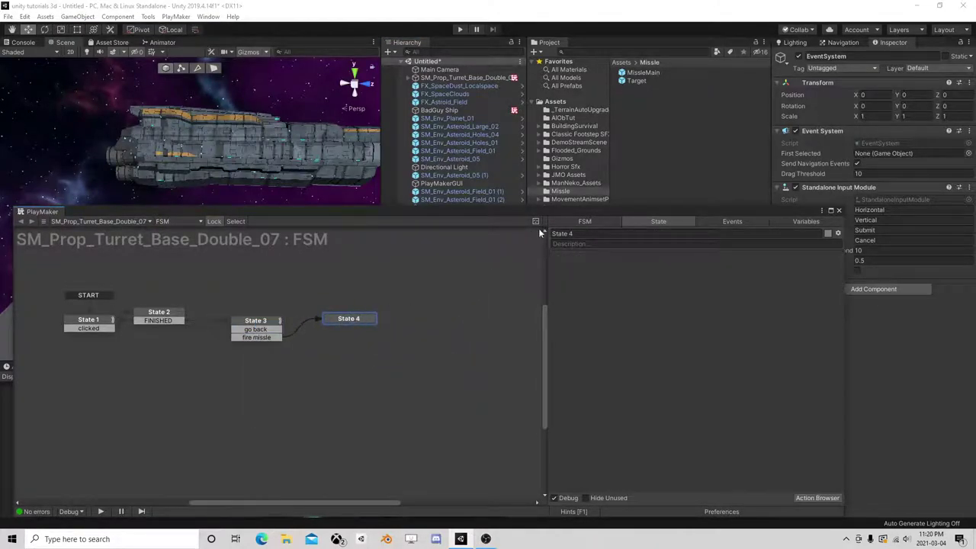
Add a GameObject variable FirePos to the FSM and mark it as an input
left_click(807, 220)
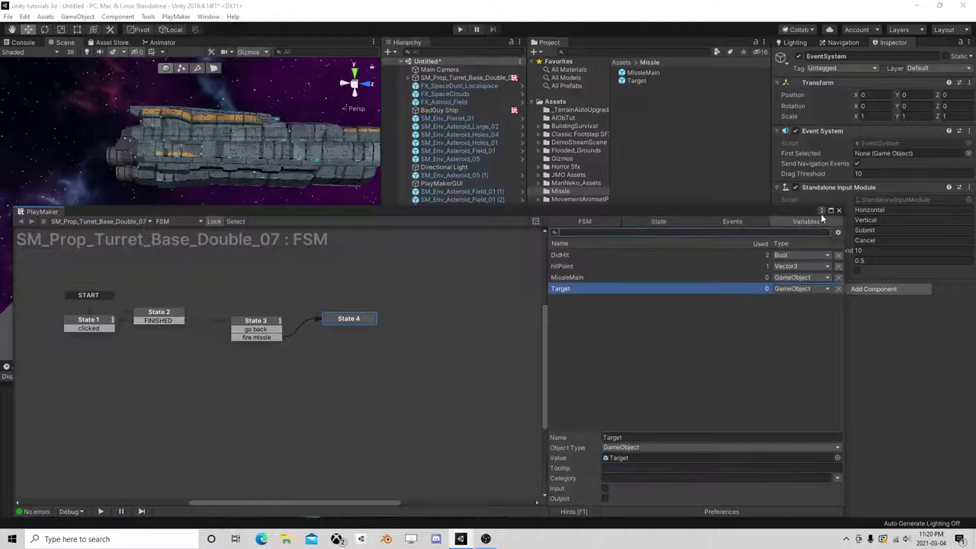
left_click(598, 363)
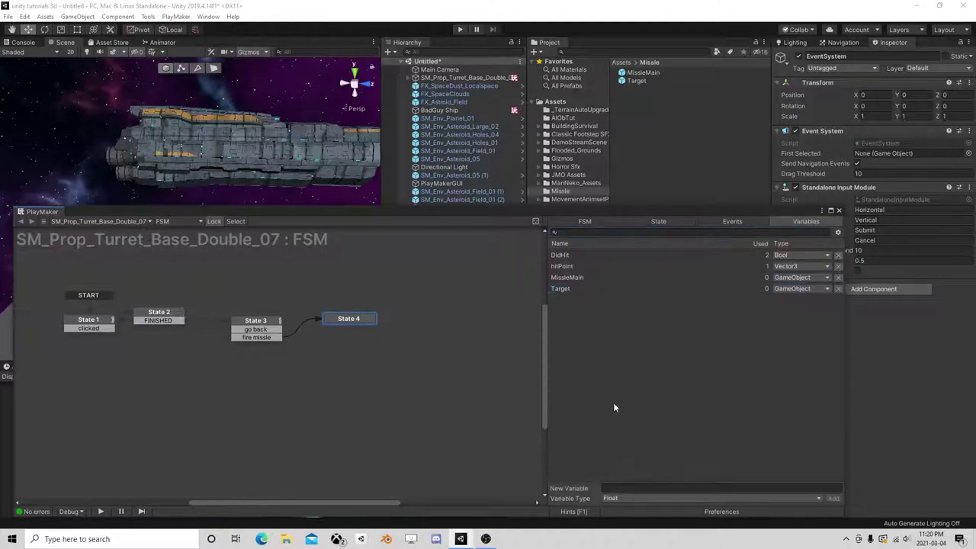
left_click(620, 497)
left_click(637, 350)
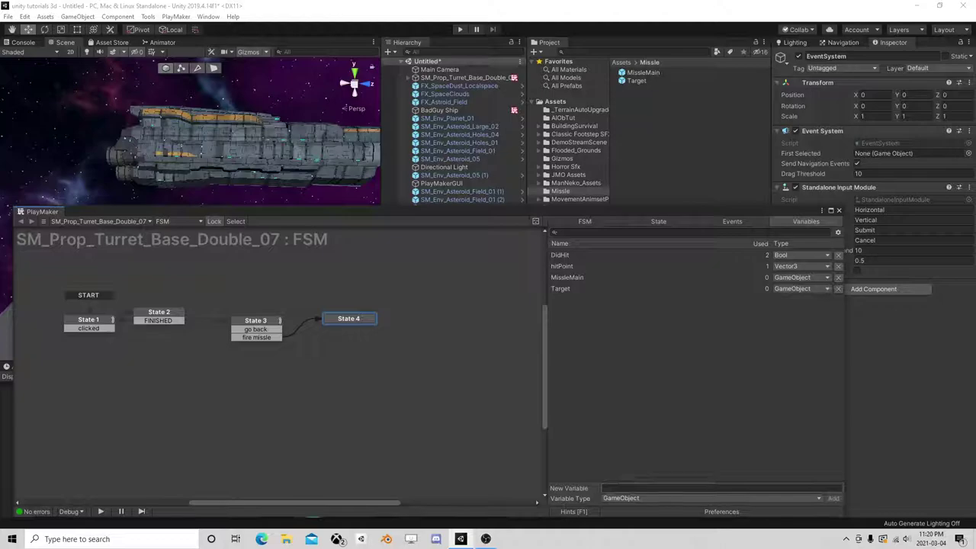
type("t")
type("Pos")
key("Return")
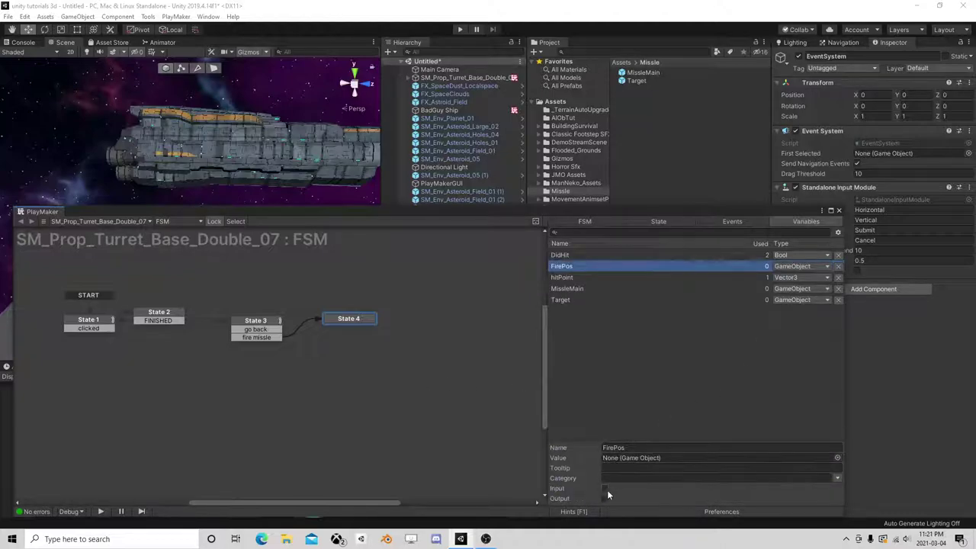
left_click(605, 489)
Create an empty child GameObject under the turret and raise it above the turret
left_click(839, 210)
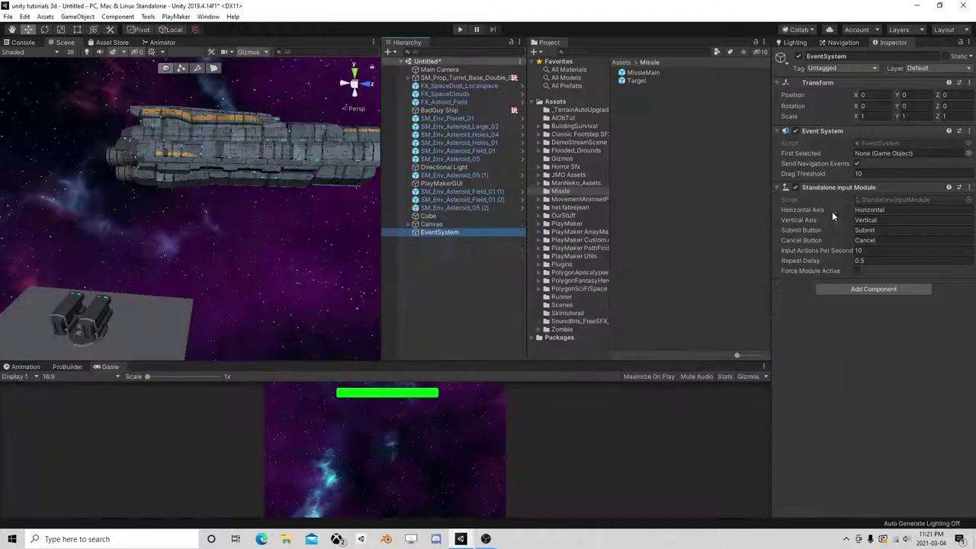
right_click_drag(323, 257, 98, 222)
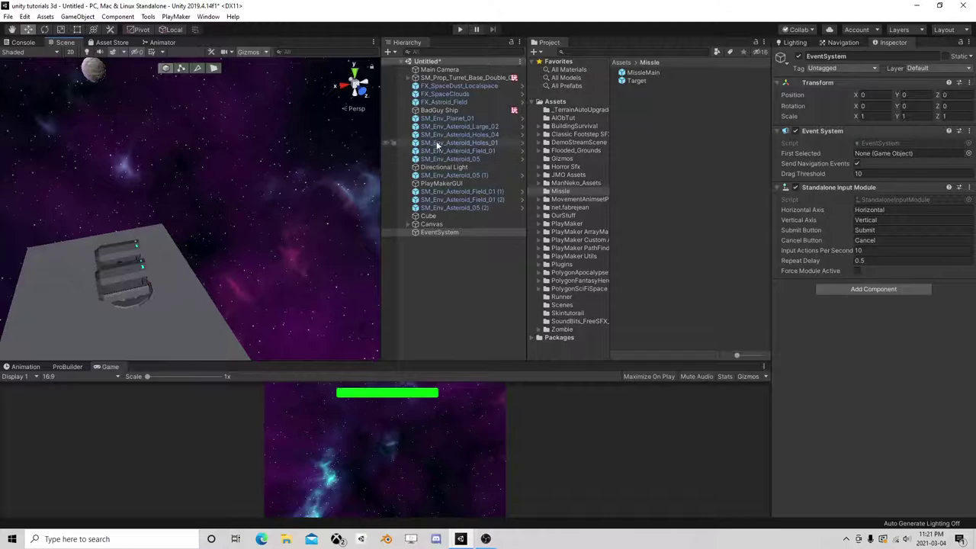
right_click(472, 77)
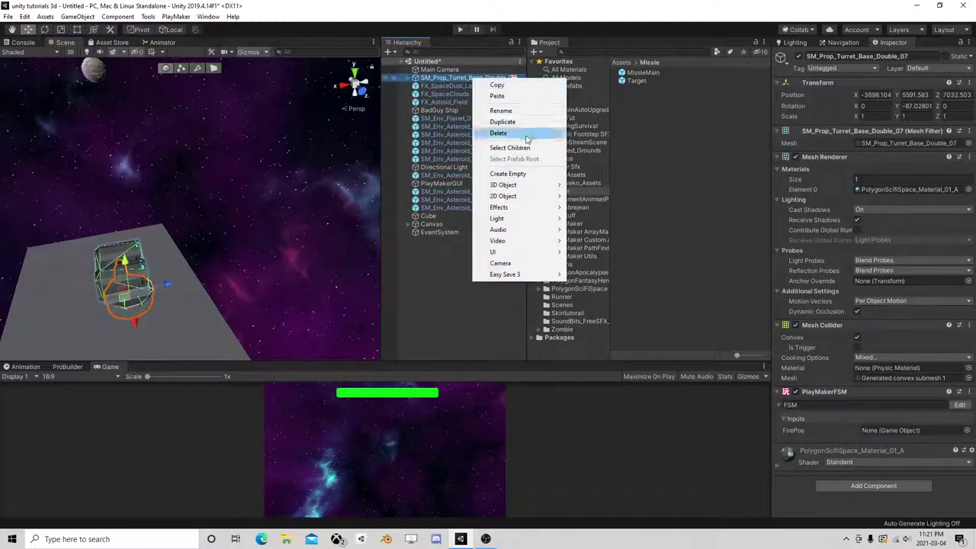
left_click(519, 169)
mouse_move(167, 287)
left_mouse_down()
mouse_move(196, 282)
mouse_move(156, 230)
mouse_move(206, 241)
left_mouse_up()
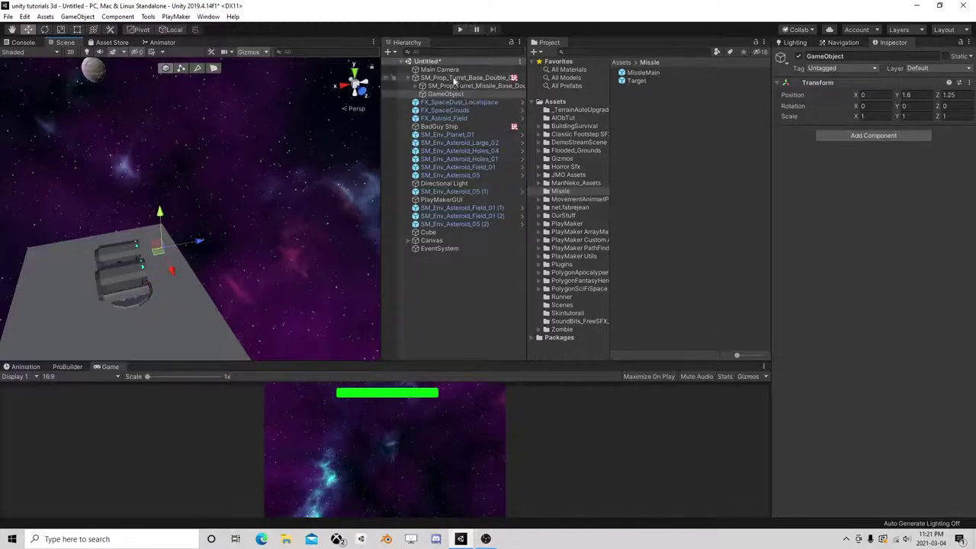
Assign the new empty object to the turret FSM's FirePos input, then return to State 4
left_click(456, 79)
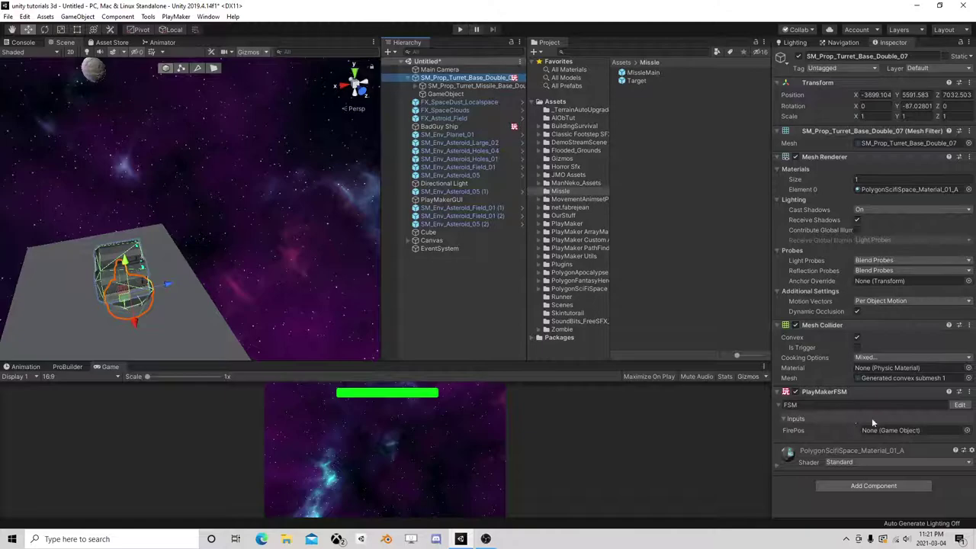
left_click_drag(445, 94, 883, 431)
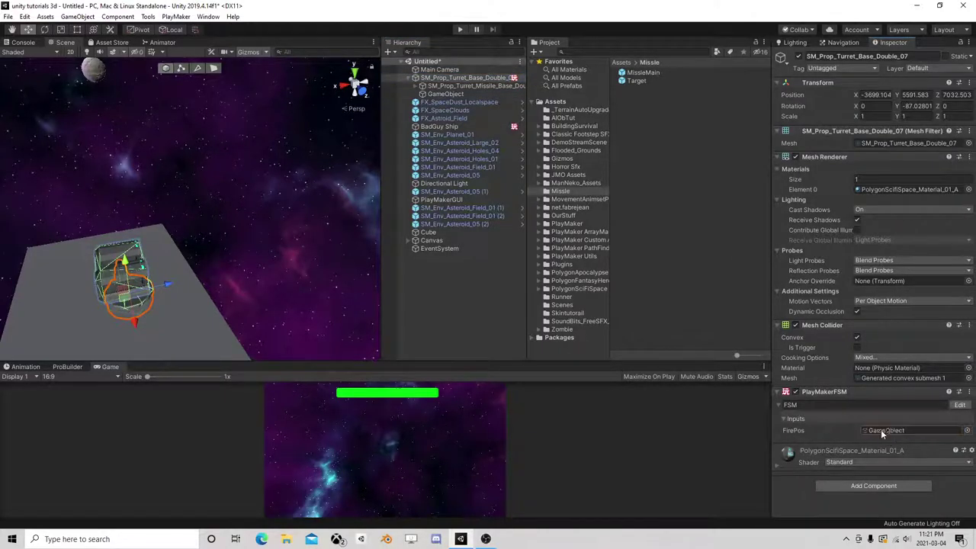
left_click(959, 405)
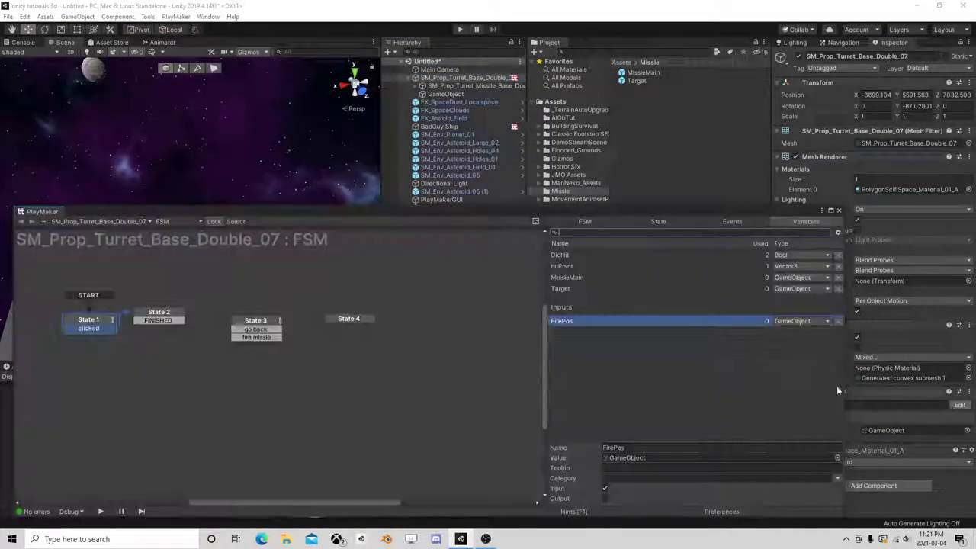
left_click(339, 321)
Add a Create Object action to State 4 and paste a duplicate of it
left_click(814, 498)
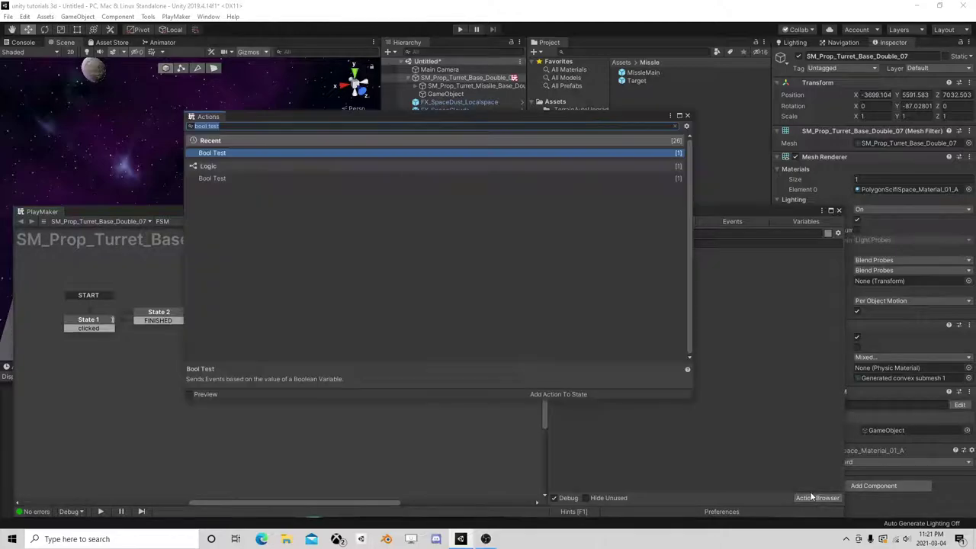
type("g")
key("BackSpace")
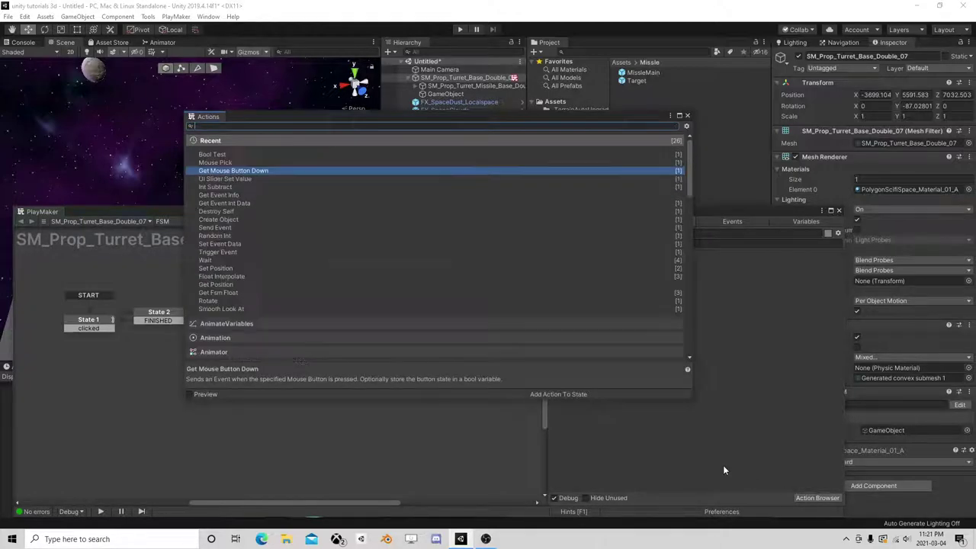
type("create")
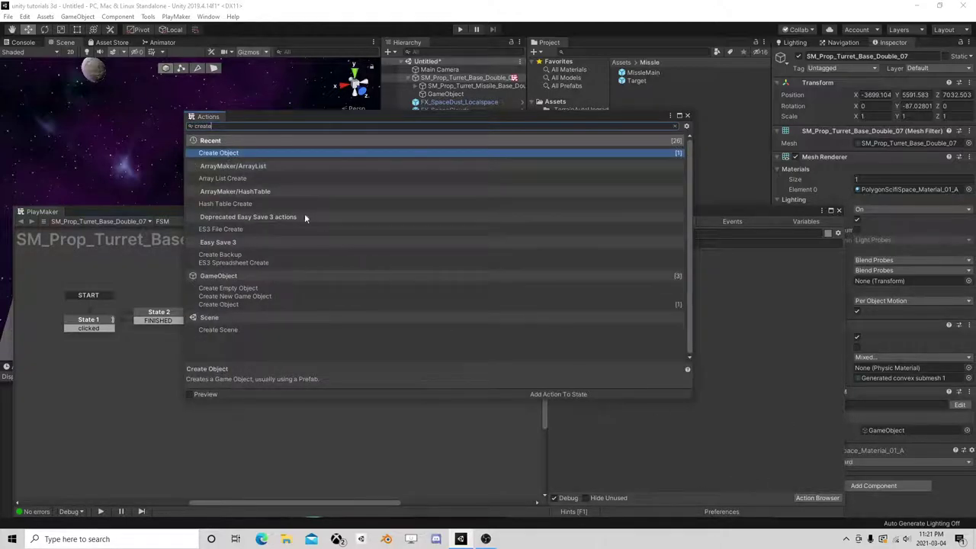
double_click(238, 153)
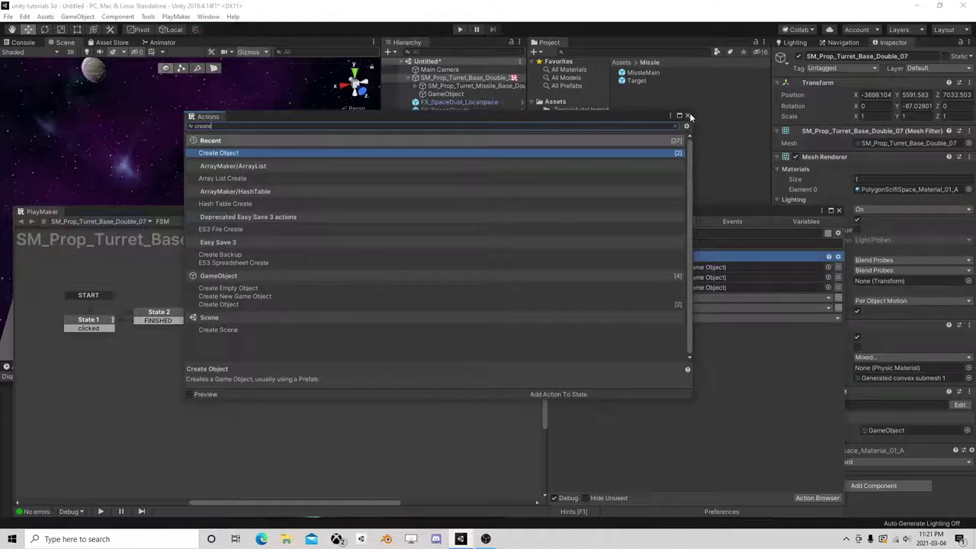
left_click(689, 116)
right_click(590, 258)
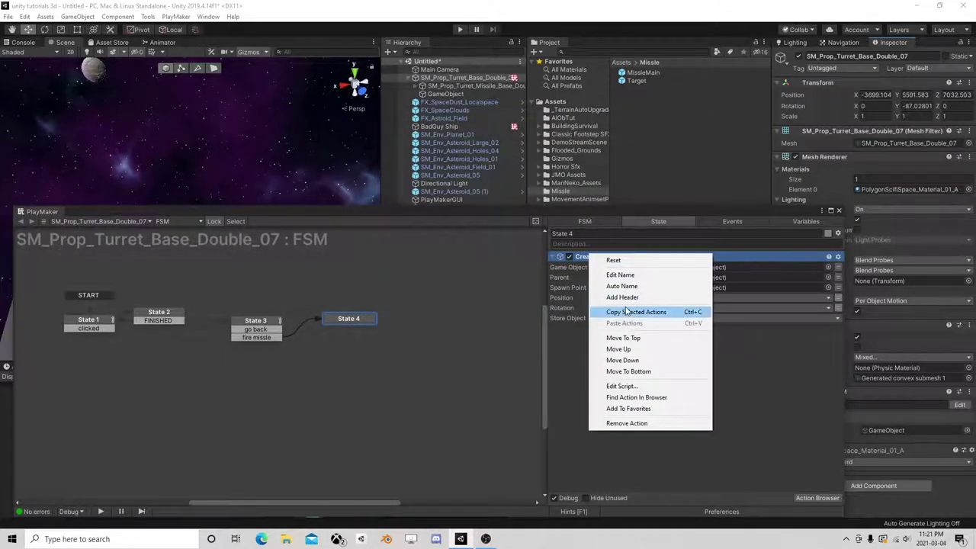
left_click(627, 312)
right_click(608, 346)
left_click(648, 440)
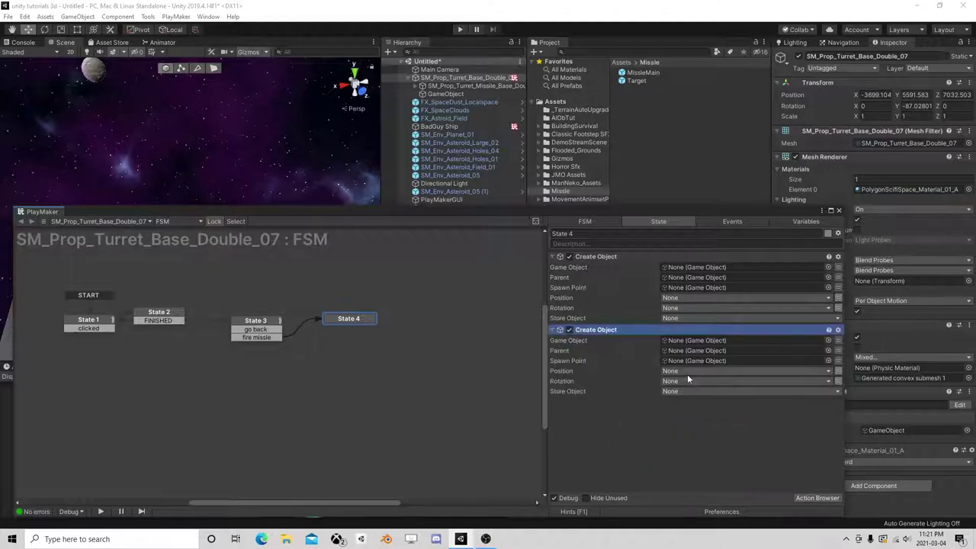
Make the first Create Object spawn Target, with Parent taken from a variable
left_click(838, 267)
left_click(717, 267)
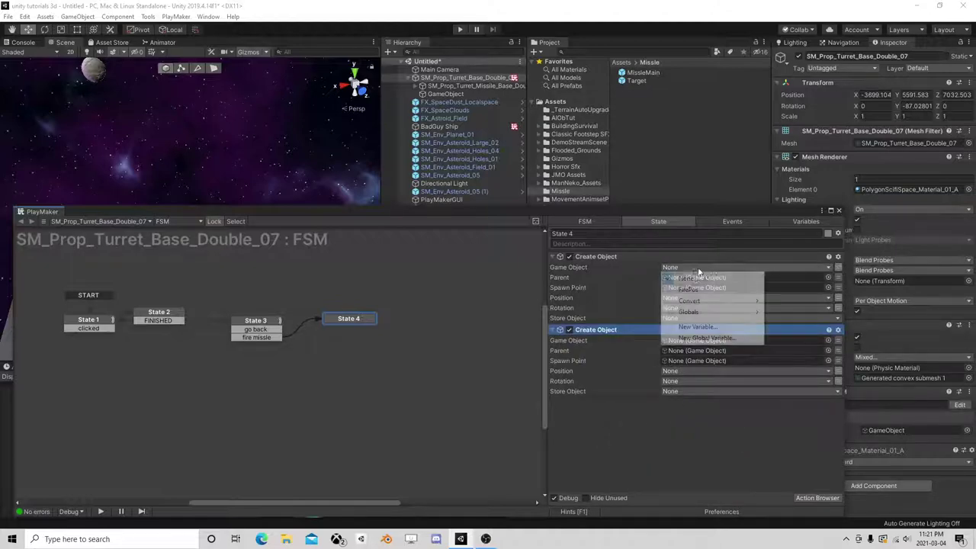
mouse_move(690, 300)
left_click(785, 310)
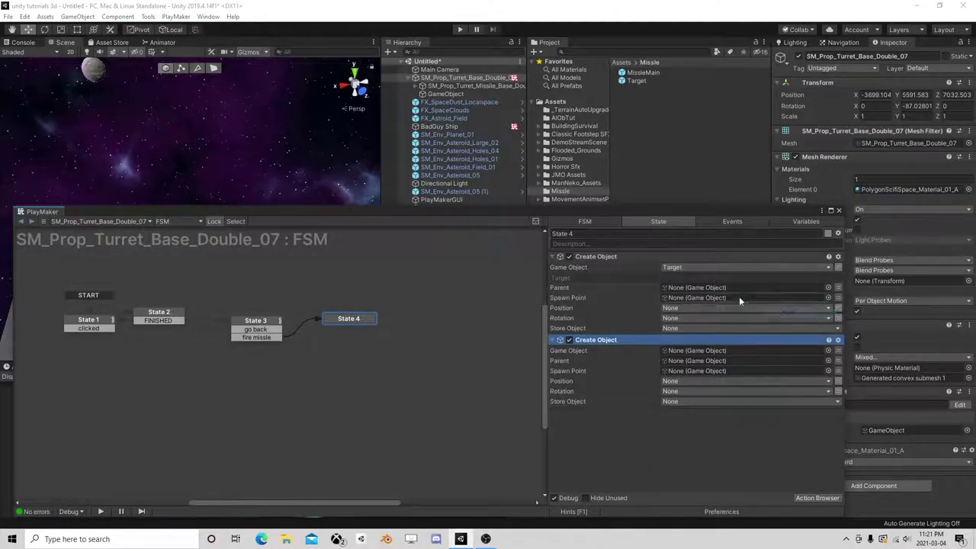
left_click(839, 289)
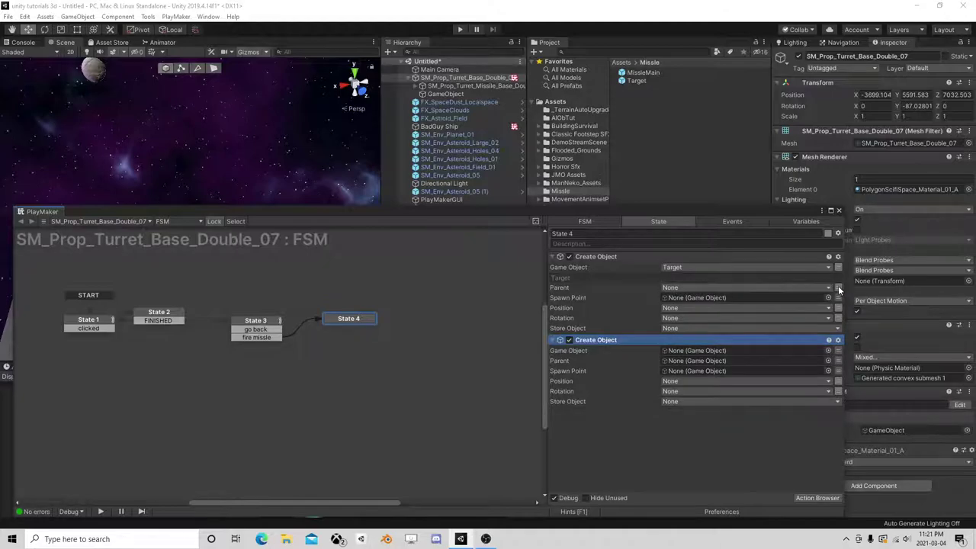
Store State 2's Mouse Pick hit object in a new HitObj variable
left_click(150, 314)
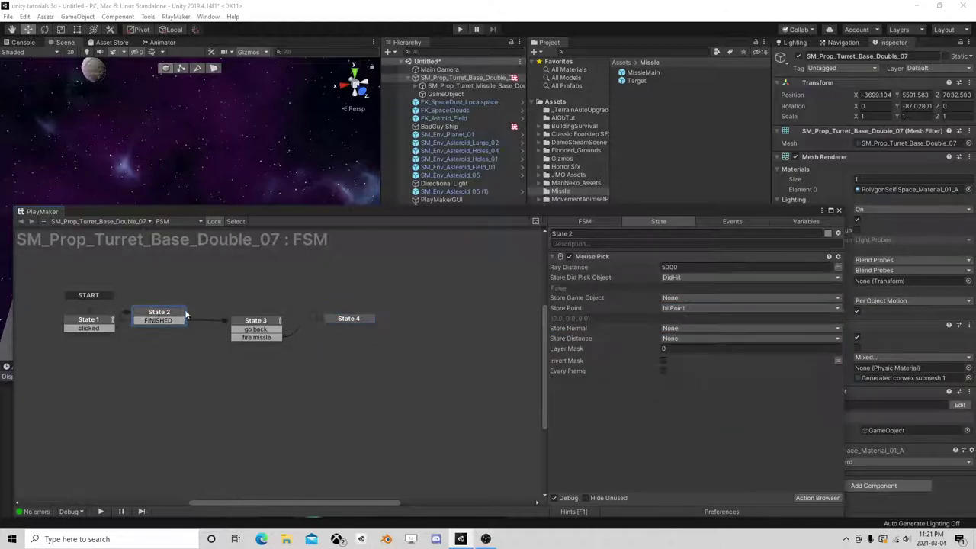
left_click(676, 307)
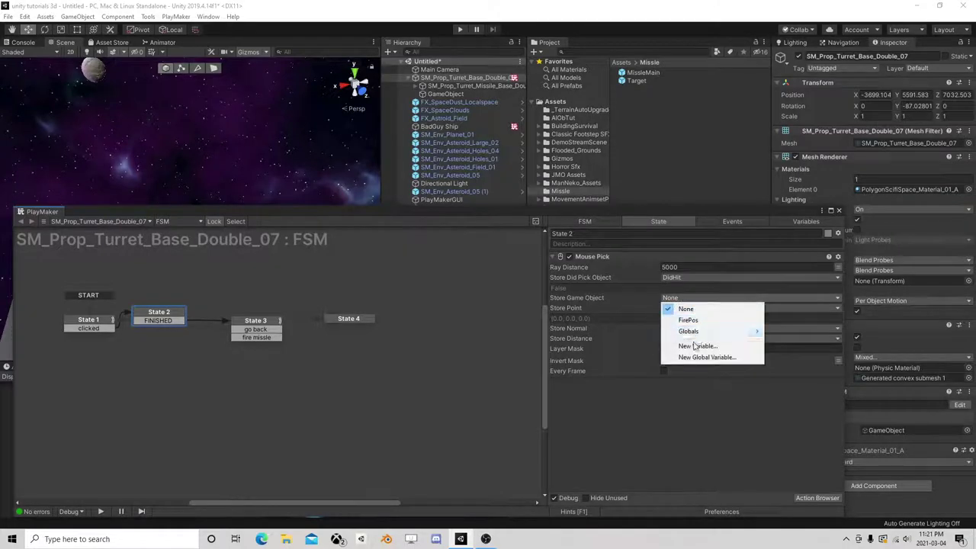
left_click(698, 344)
type("HitPoint")
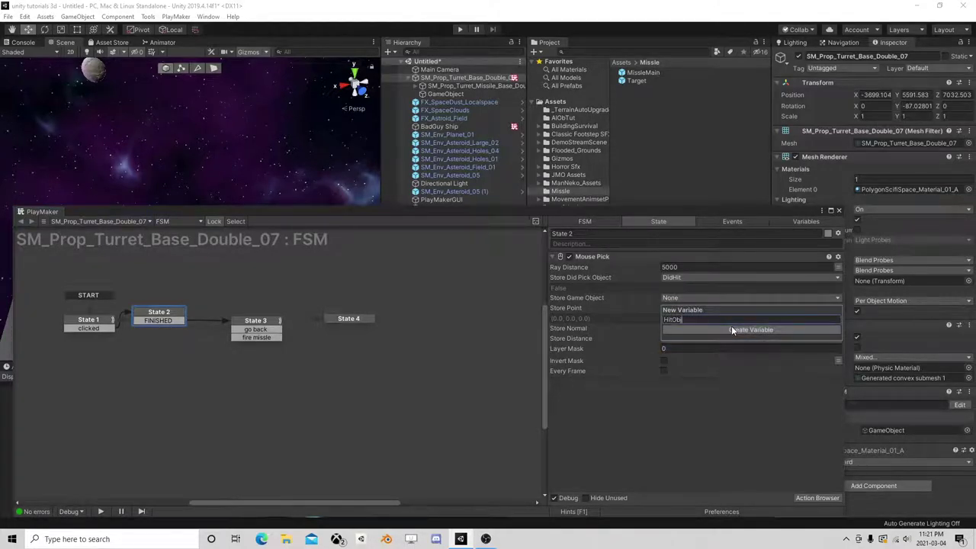
left_click(732, 331)
Parent the spawned Target to HitObj and spawn it at hitPoint
left_click(341, 320)
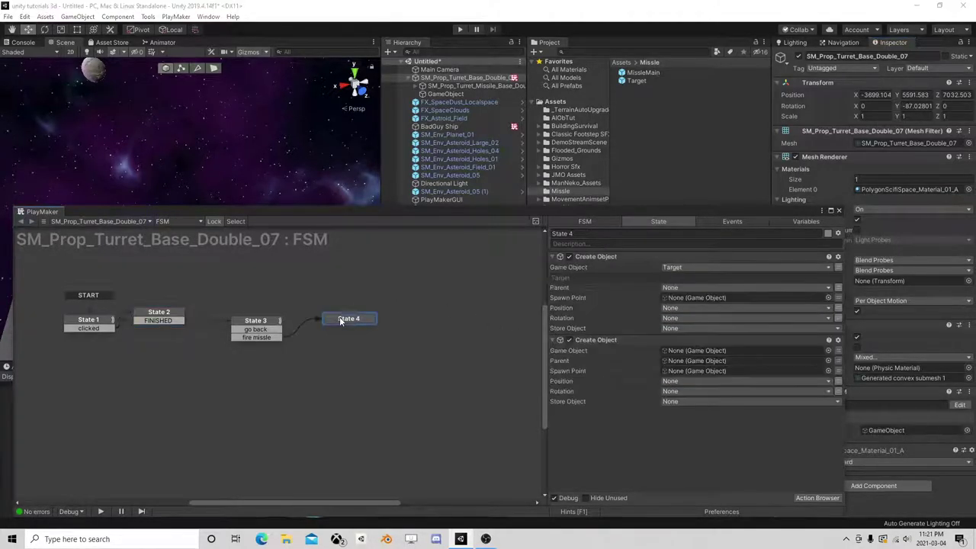
left_click(699, 286)
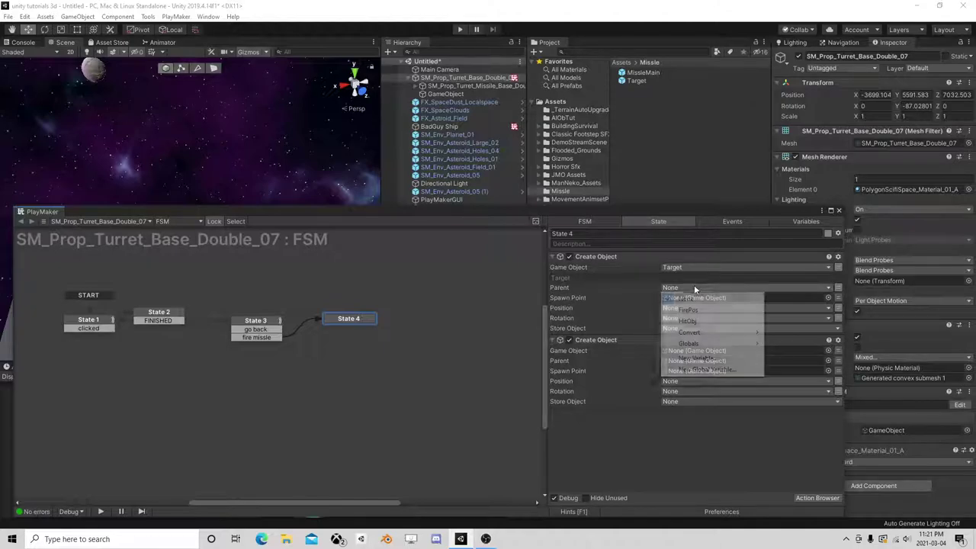
left_click(701, 311)
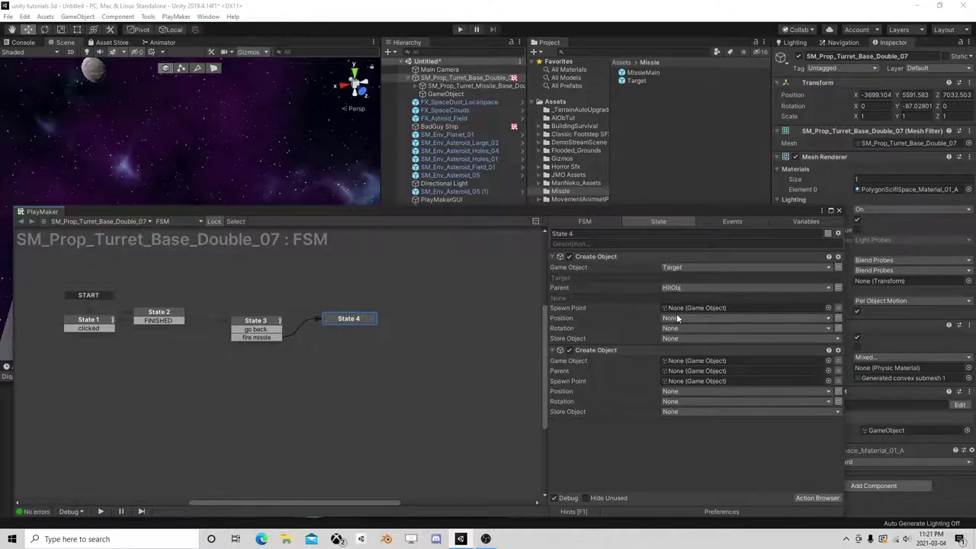
left_click(838, 308)
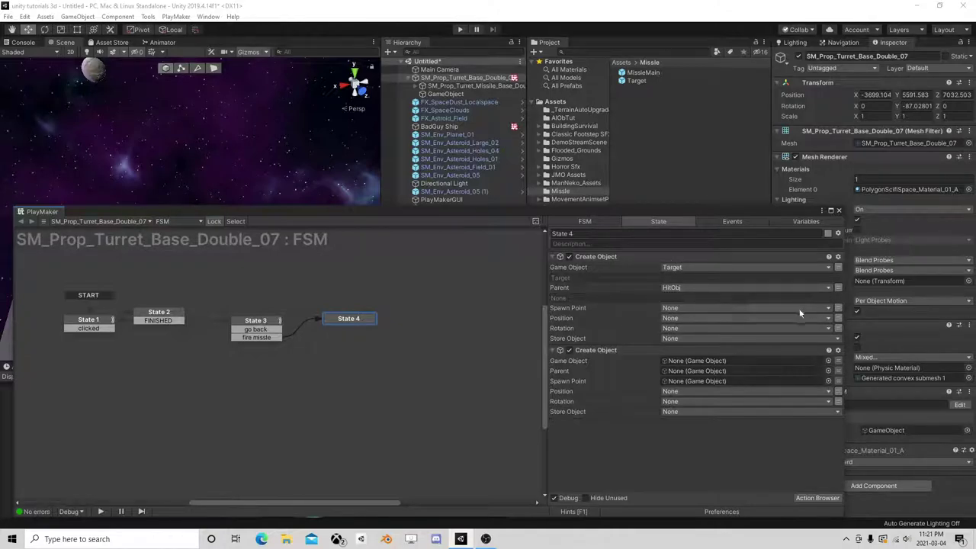
left_click(674, 319)
left_click(696, 338)
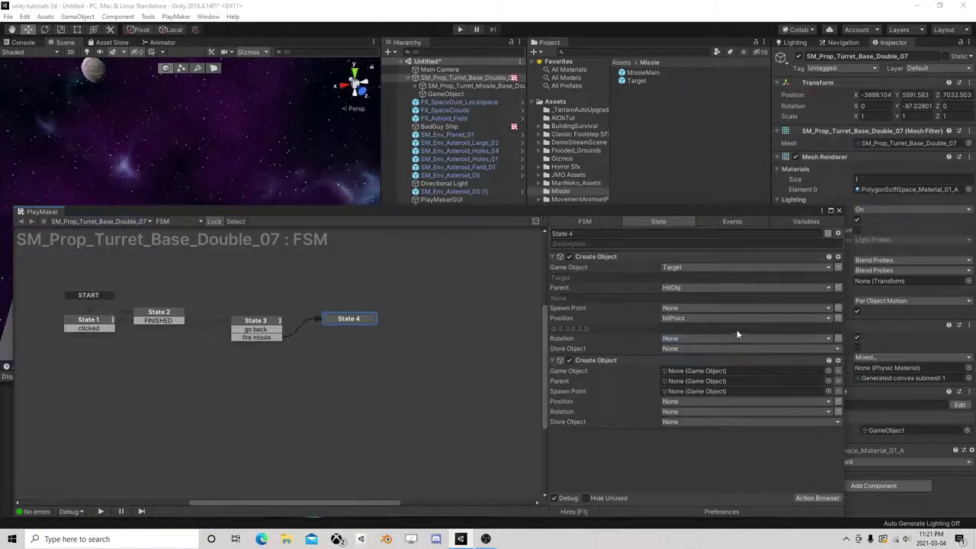
Leave rotation at None and store the spawned target in a new CreatedTarget variable
left_click(675, 339)
left_click(668, 351)
left_click(669, 349)
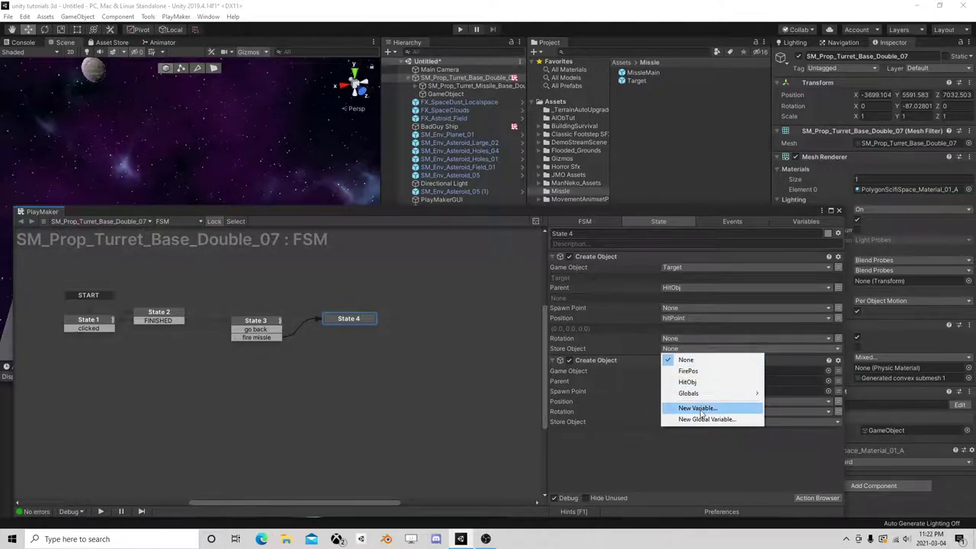
left_click(698, 408)
type("CreatedTail")
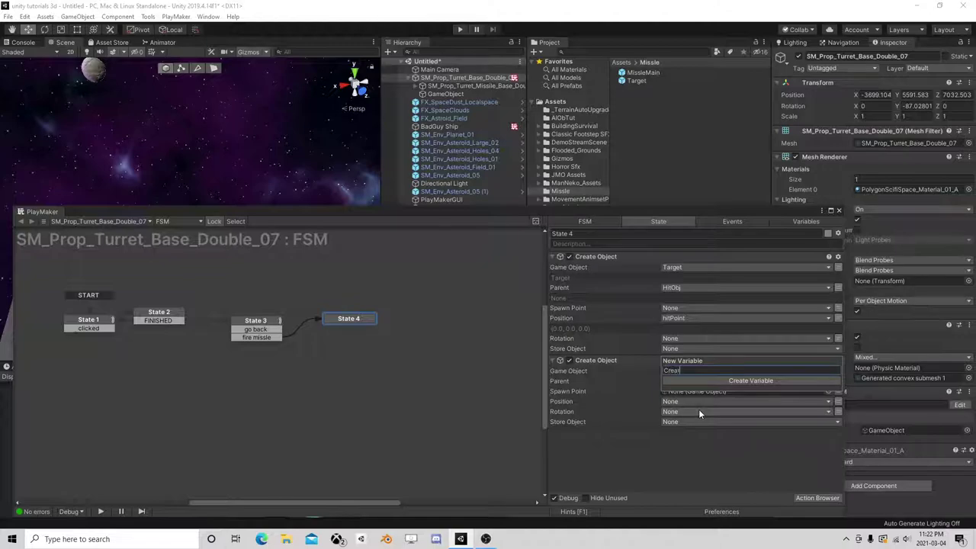
key("Return")
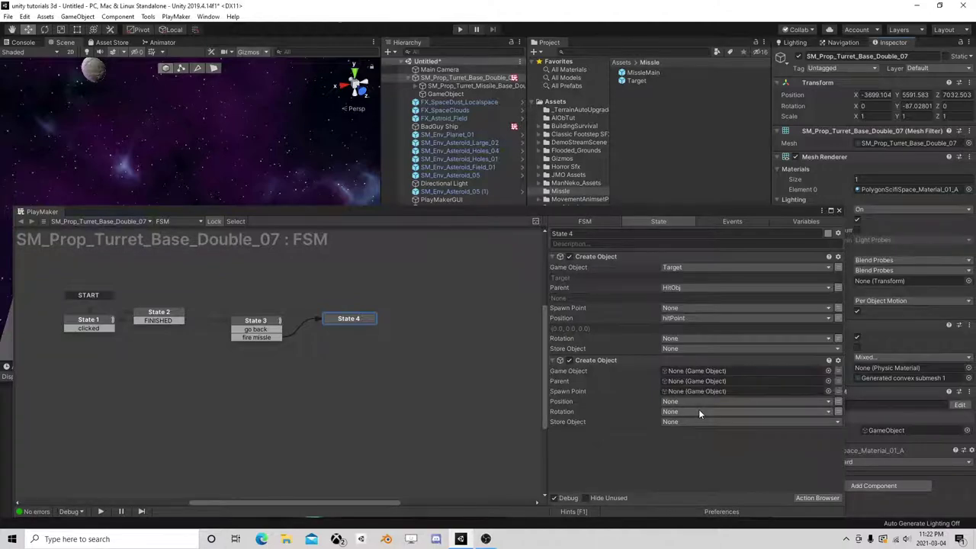
Set the second Create Object to spawn MissleMain at the FirePos spawn point
left_click(839, 381)
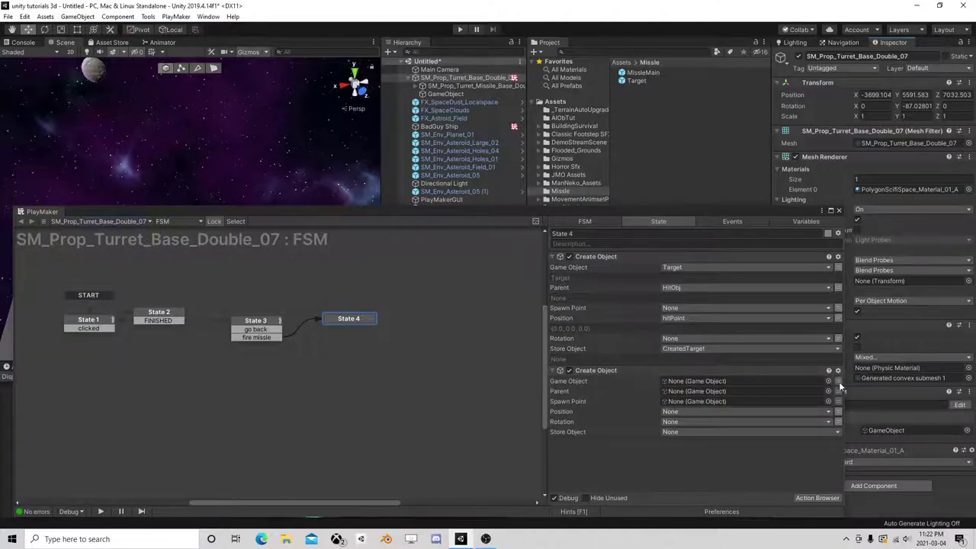
left_click(770, 381)
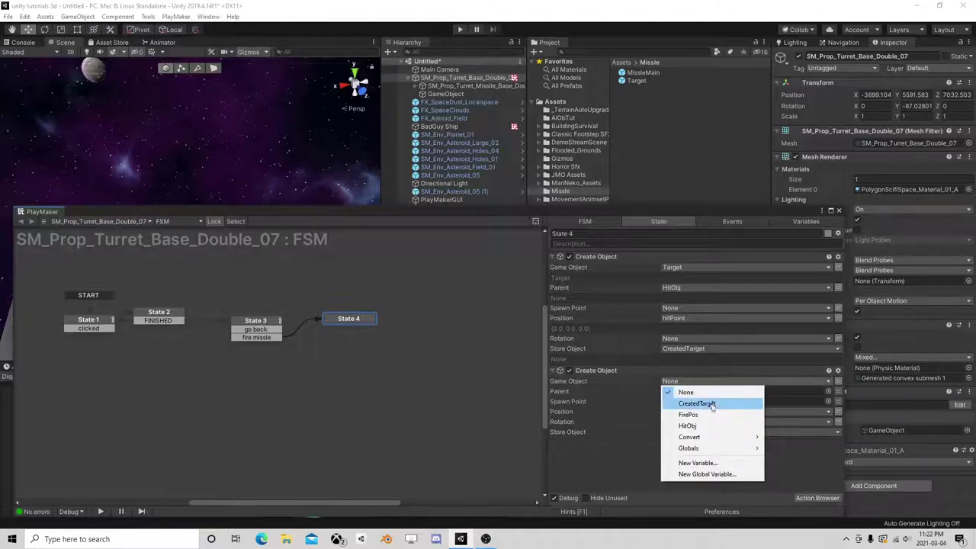
mouse_move(703, 438)
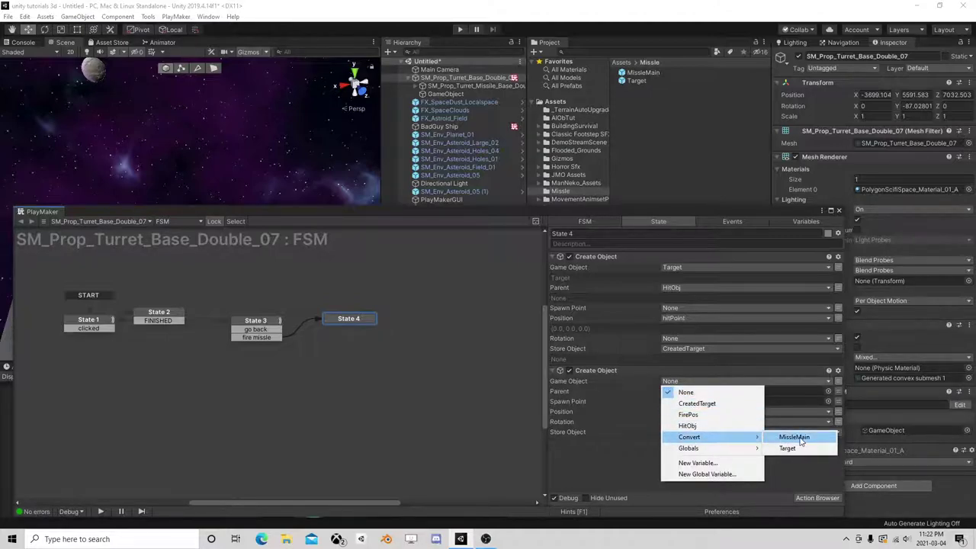
left_click(798, 438)
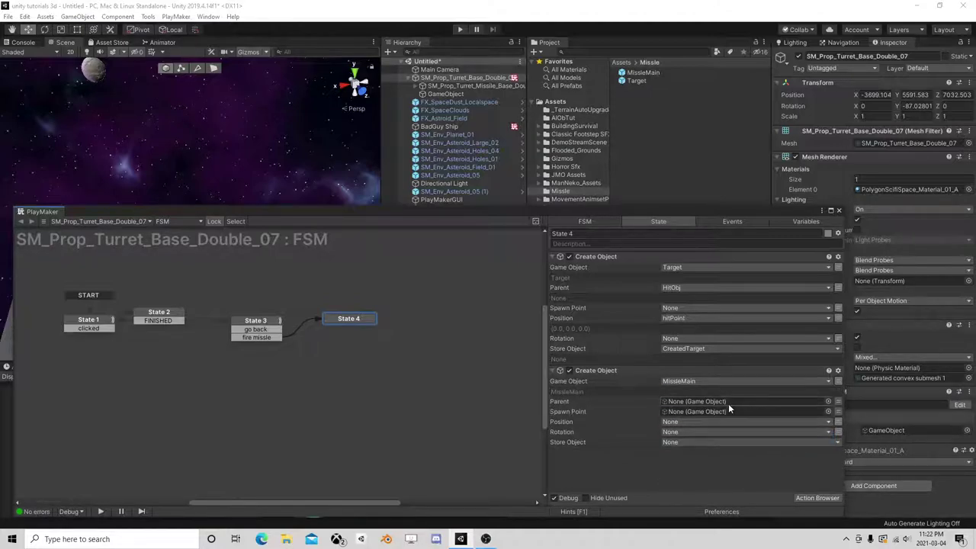
left_click(836, 412)
left_click(782, 411)
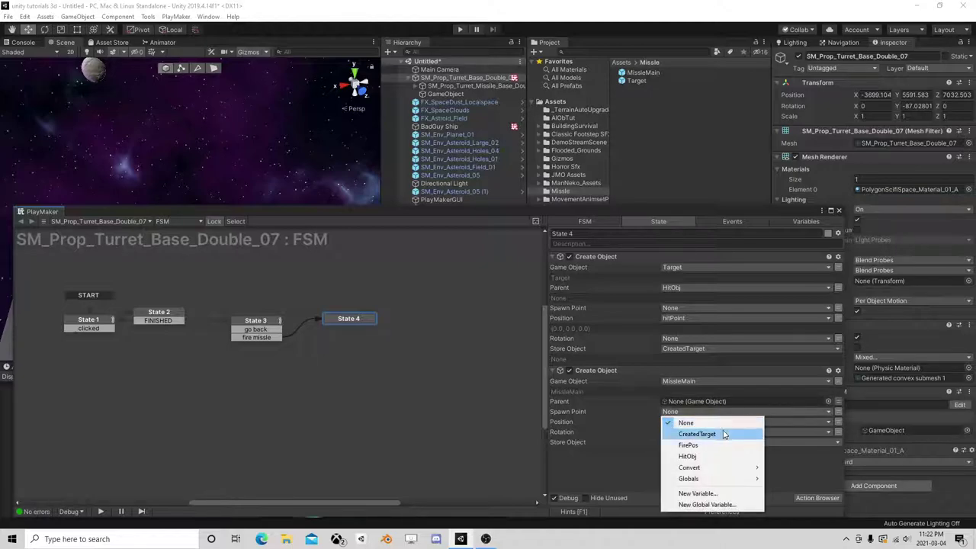
left_click(712, 445)
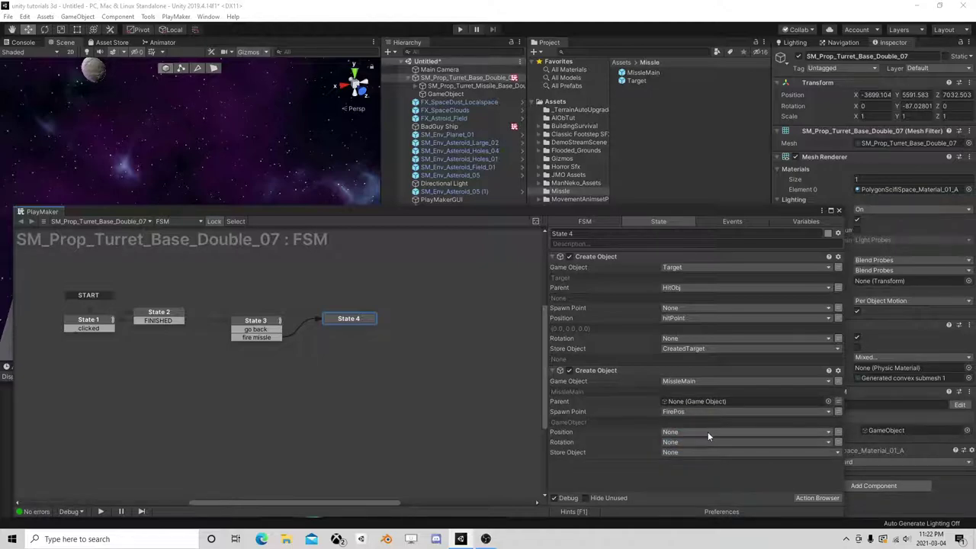
Store the spawned missile in a new CreatedMissle variable
left_click(691, 452)
left_click(686, 438)
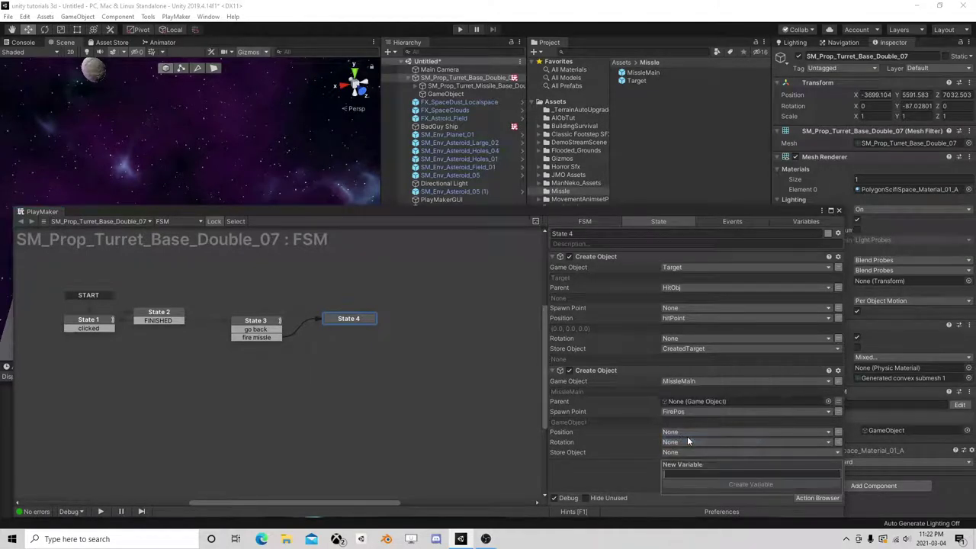
type("Created")
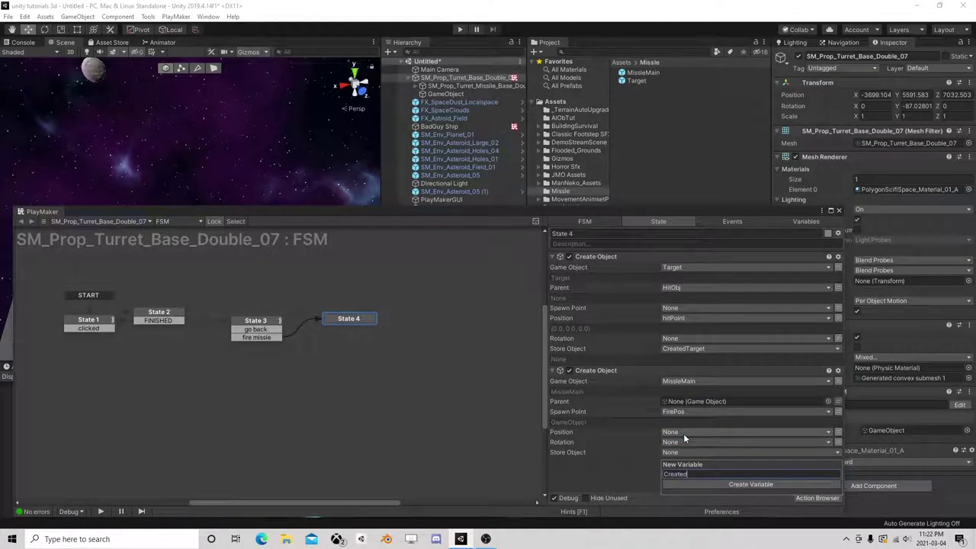
type("Missle")
key("Return")
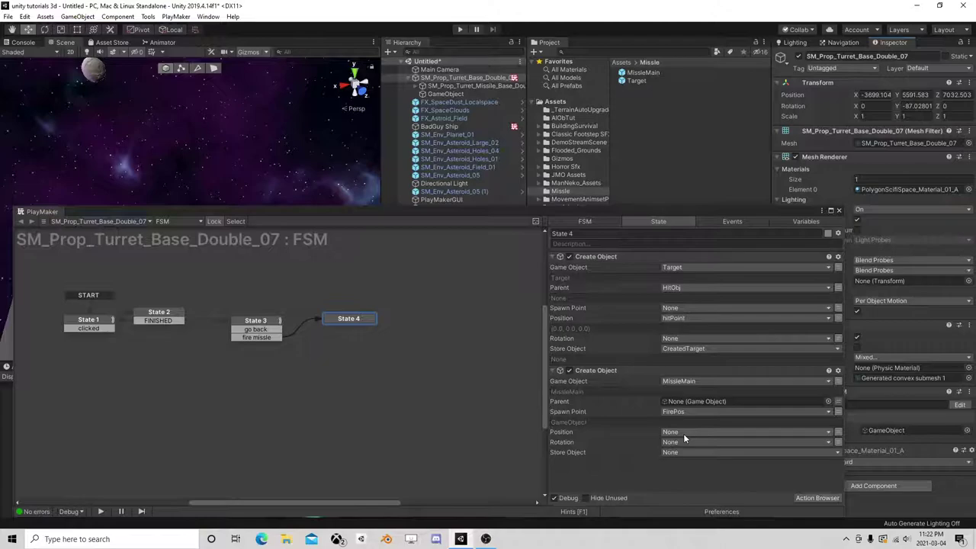
left_click_drag(593, 213, 581, 92)
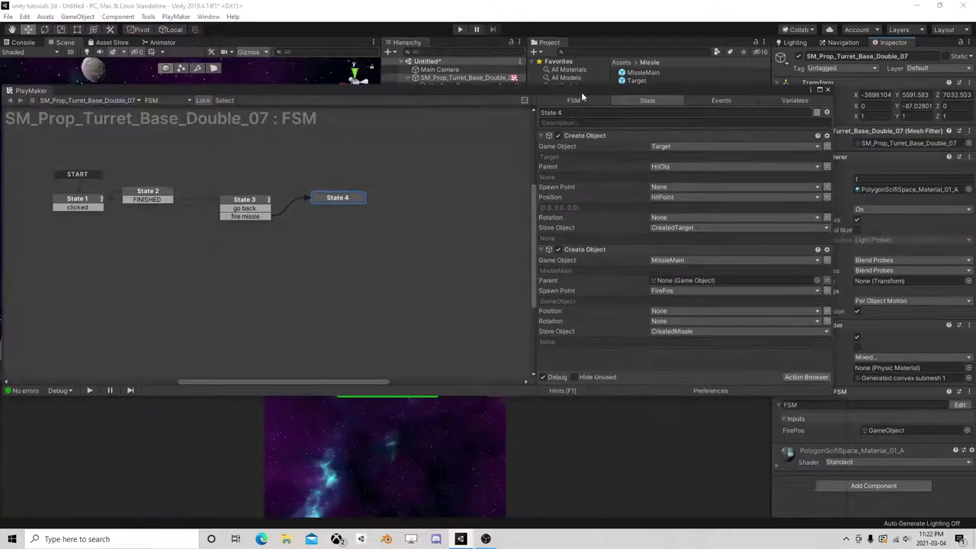
Add Set Fsm Game Object to State 4, specifying MissleMain as the object
left_click(799, 377)
type("s")
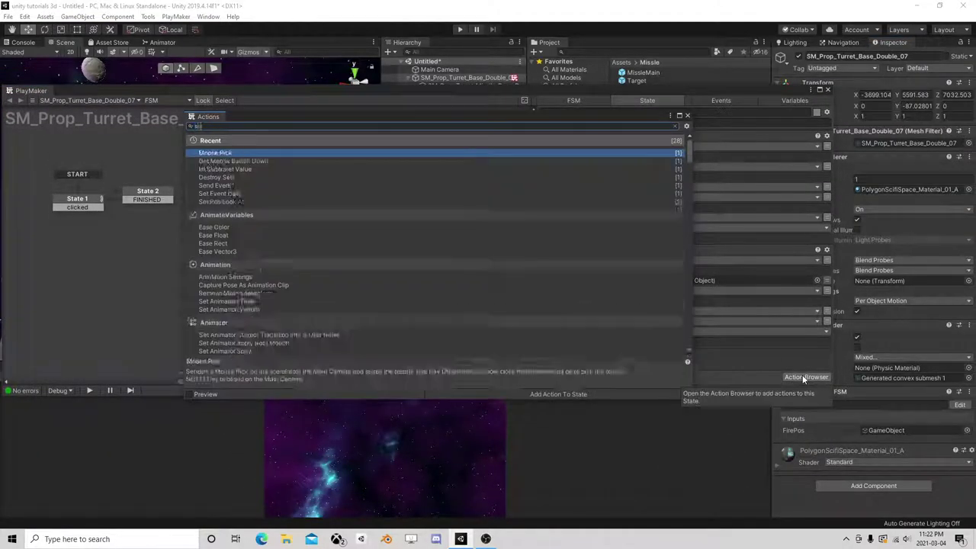
type("et fsm gam")
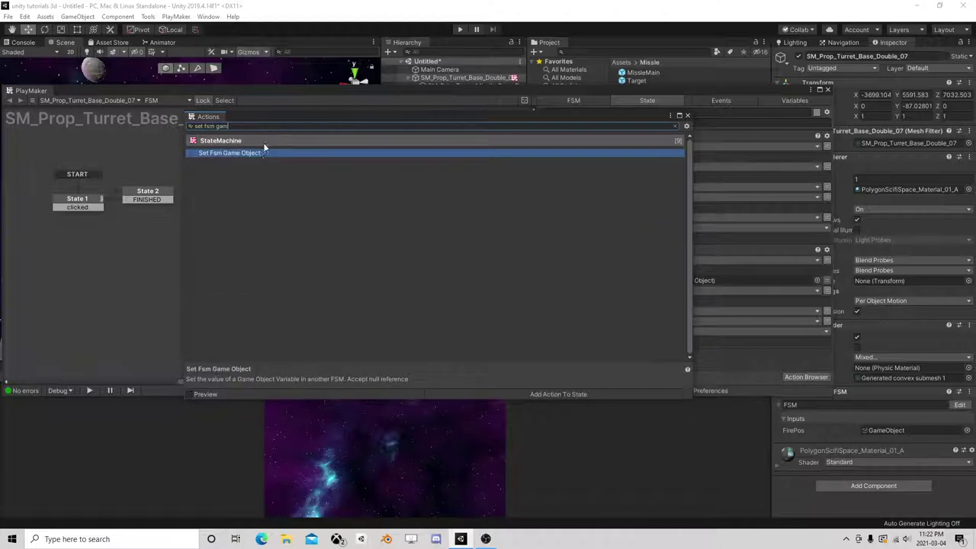
double_click(260, 153)
left_click(687, 118)
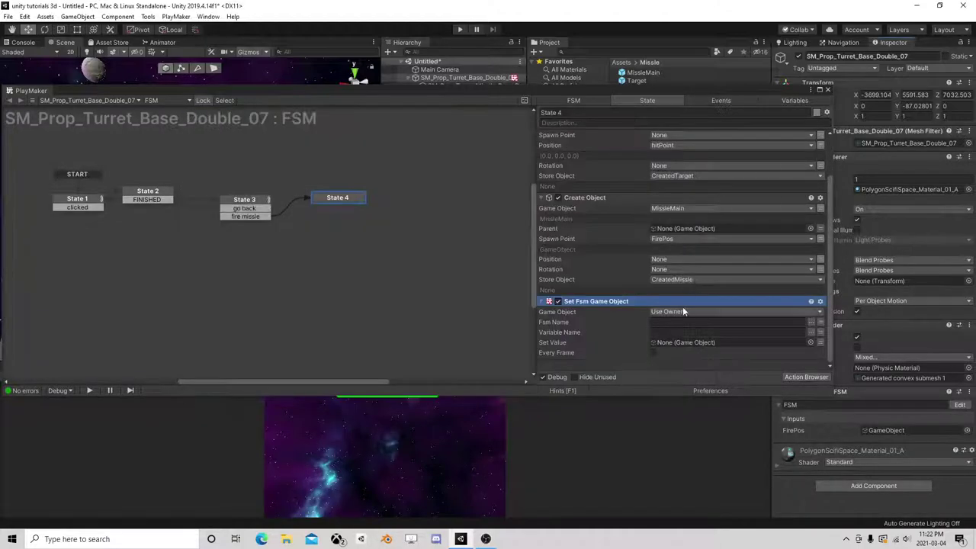
left_click(697, 312)
left_click(697, 333)
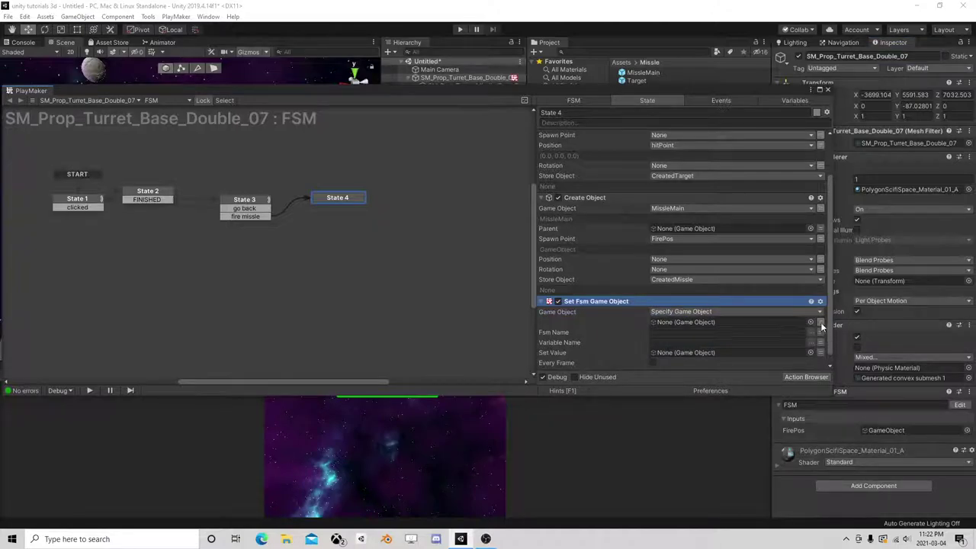
left_click_drag(659, 92, 439, 97)
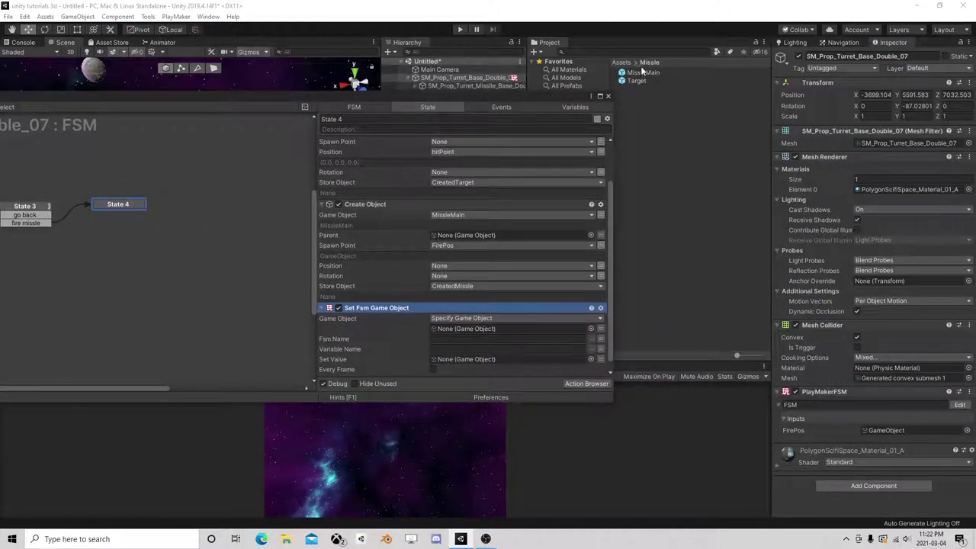
mouse_move(640, 72)
left_mouse_down()
mouse_move(662, 93)
mouse_move(469, 328)
left_mouse_up()
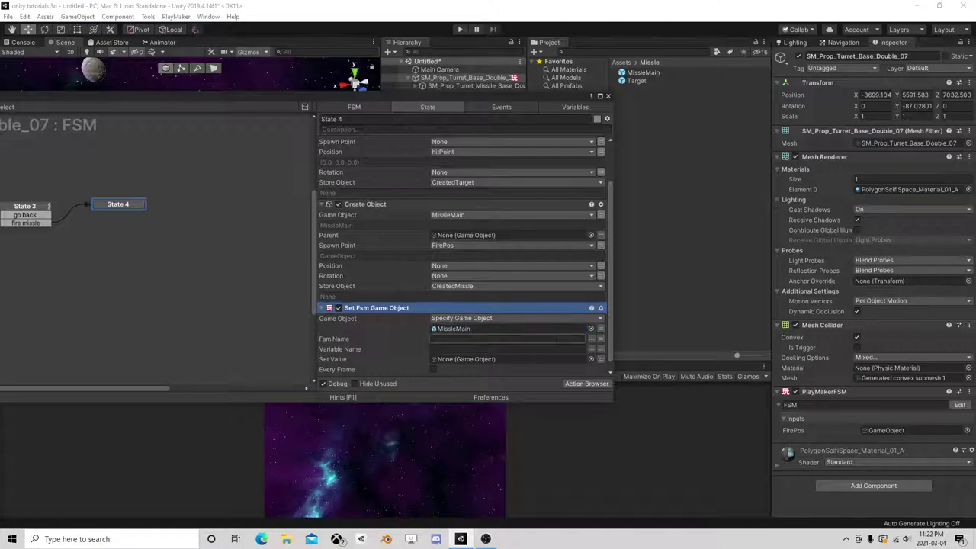
Target MissleMain's Target FSM and its Target variable, with the value from a variable
left_click(592, 339)
left_click(634, 347)
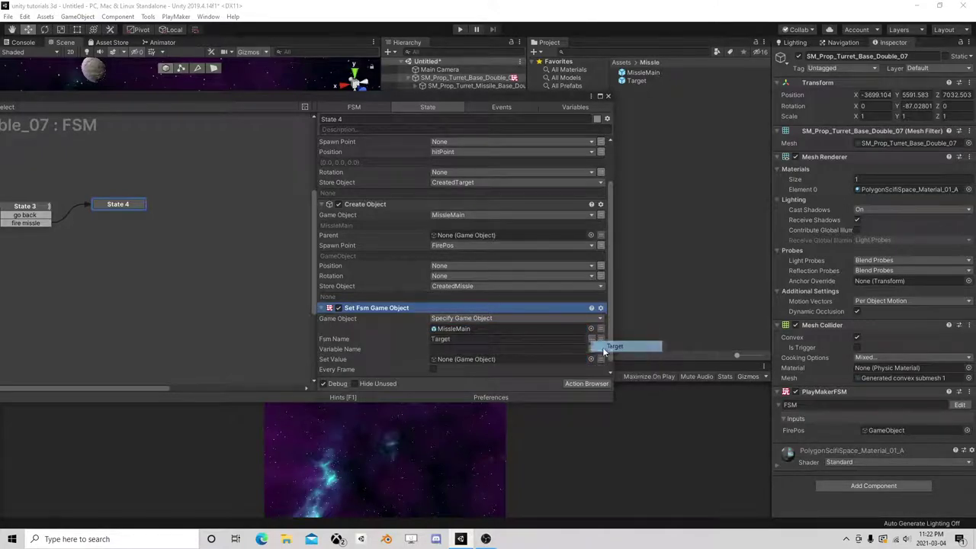
left_click(592, 349)
left_click(615, 357)
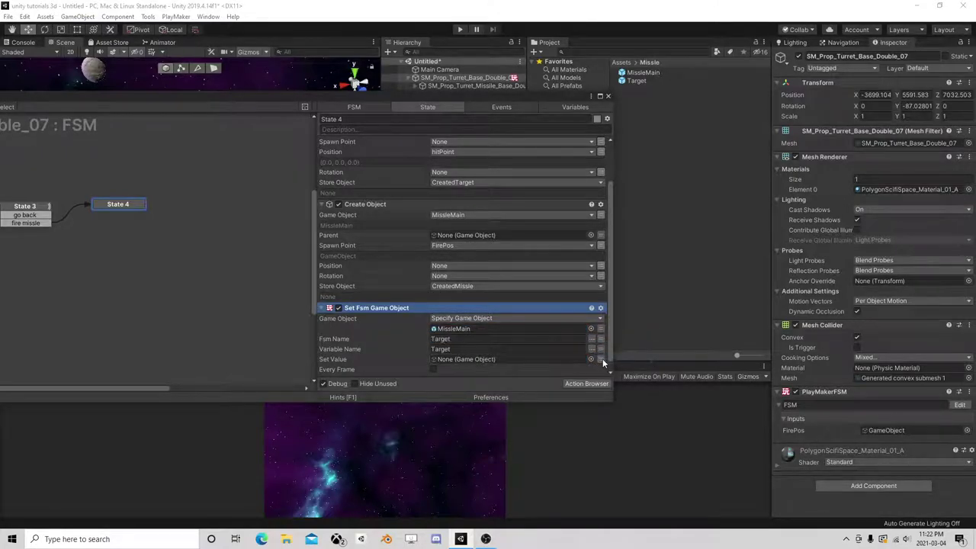
left_click(602, 360)
left_click(542, 359)
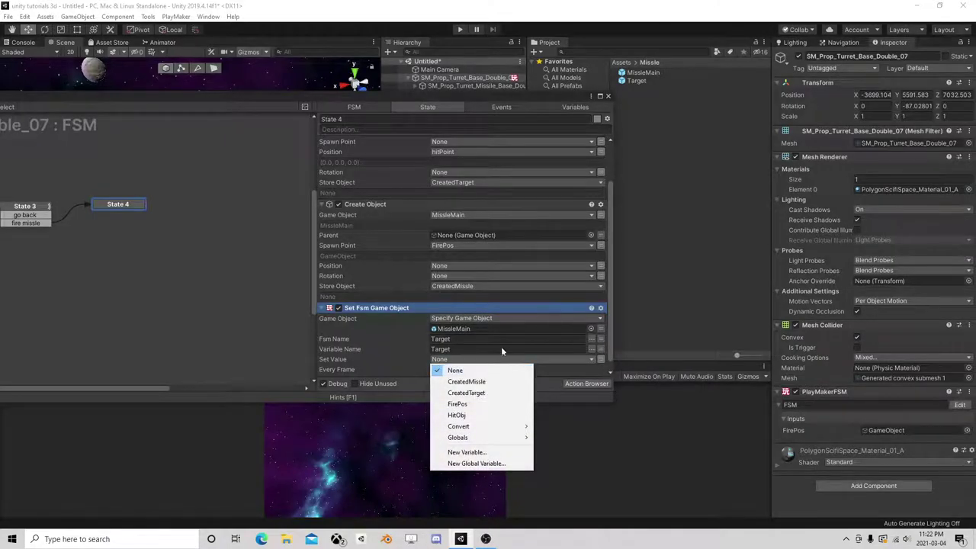
Use CreatedMissle as the object and CreatedTarget as the value to set
left_click(601, 329)
left_click(503, 328)
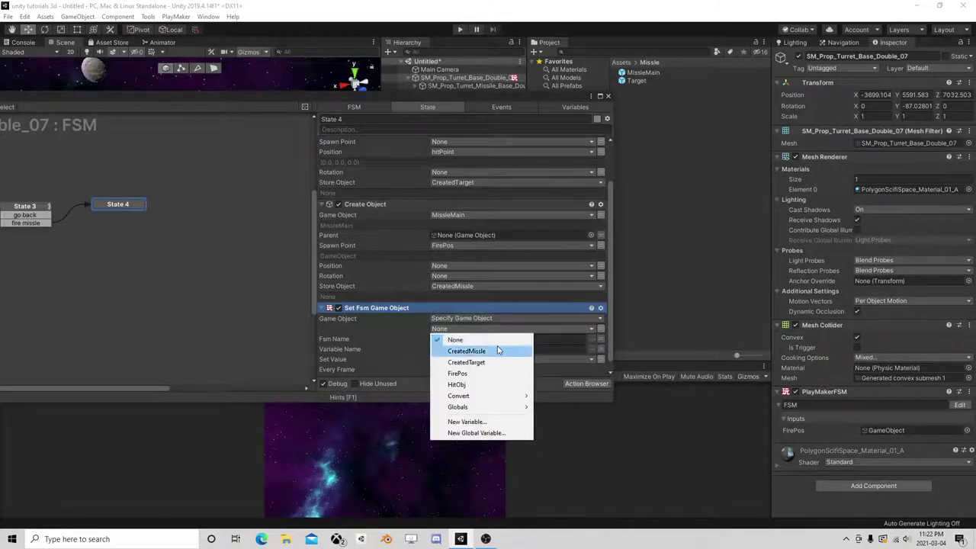
left_click(485, 352)
scroll(458, 347, "down", 1)
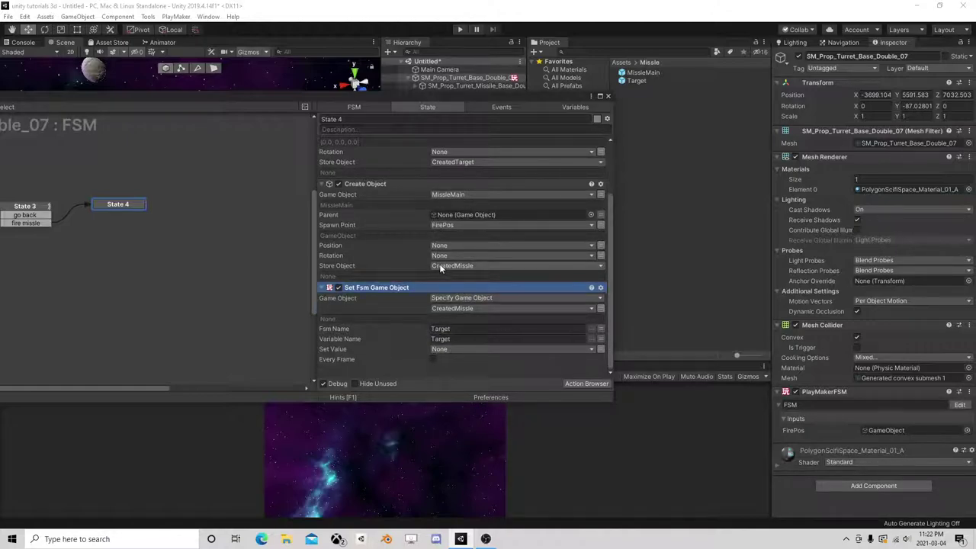
left_click(460, 348)
left_click(471, 381)
scroll(391, 321, "down", 1)
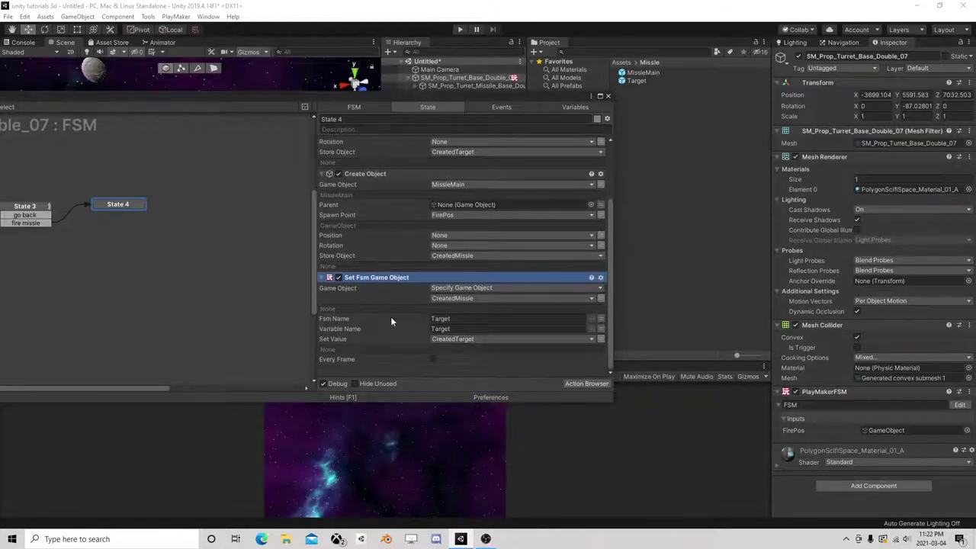
Give State 4 a FINISHED transition leading to State 1 and place State 4 below State 3
right_click(134, 208)
mouse_move(179, 212)
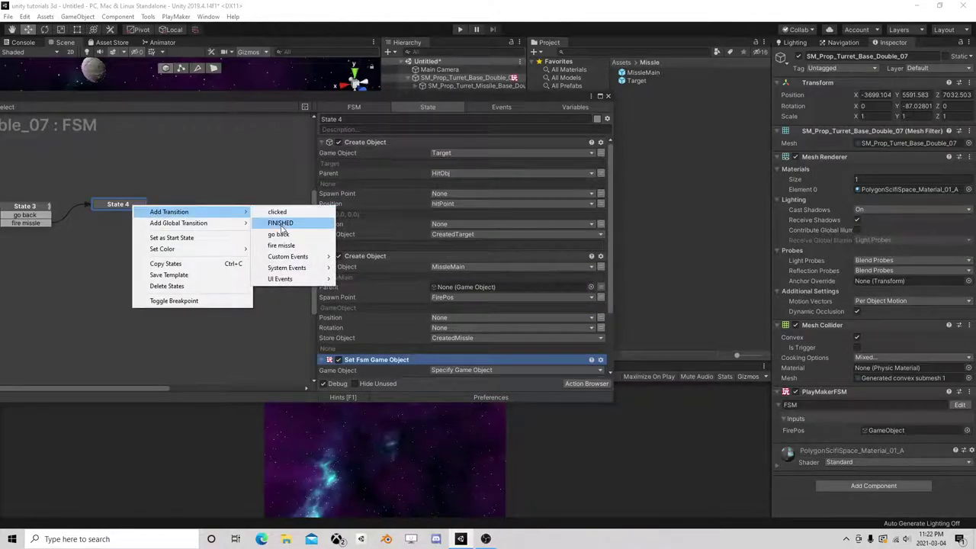
left_click(279, 221)
middle_click_drag(206, 245, 232, 247)
middle_click_drag(137, 249, 208, 252)
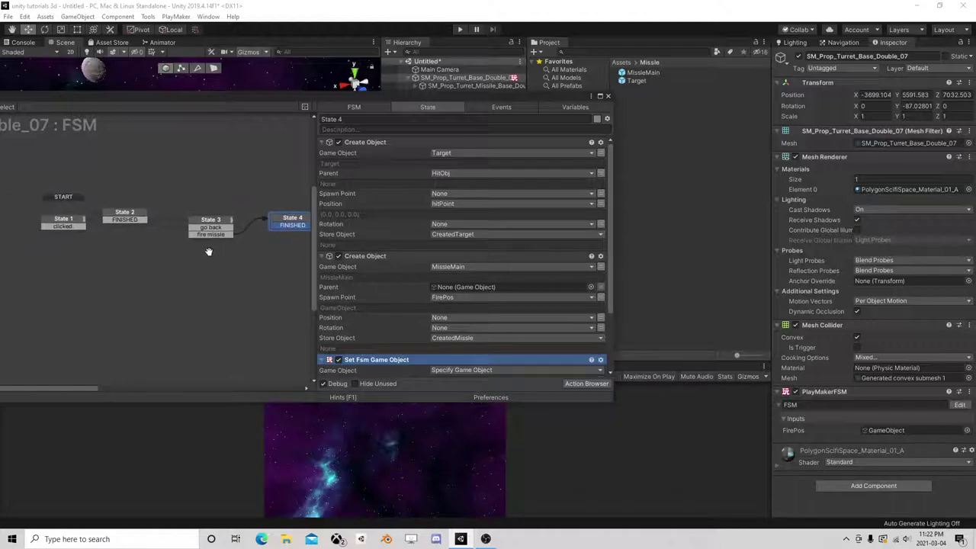
left_click_drag(287, 225, 88, 221)
left_click_drag(294, 218, 199, 253)
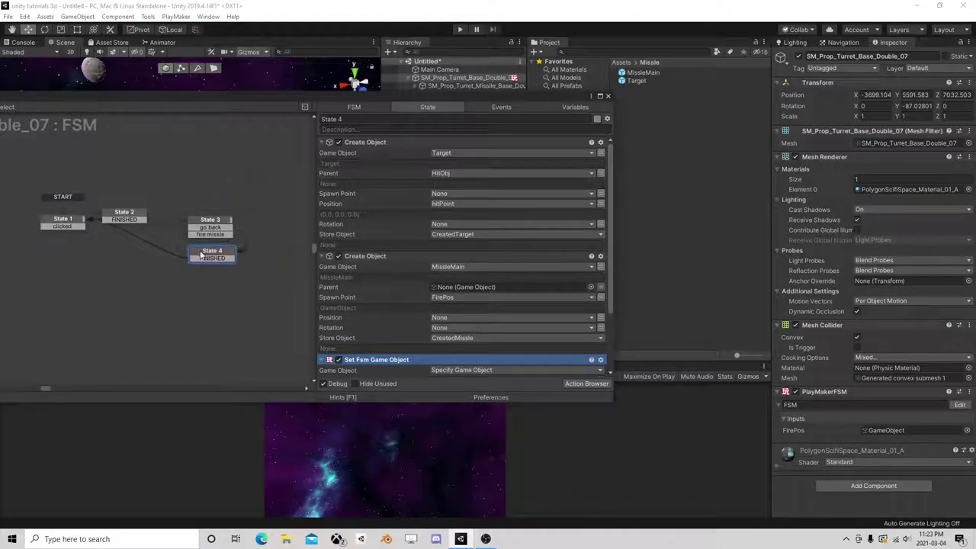
left_click(209, 227)
Close the FSM editor and run a brief Play test, then stop it
left_click(608, 97)
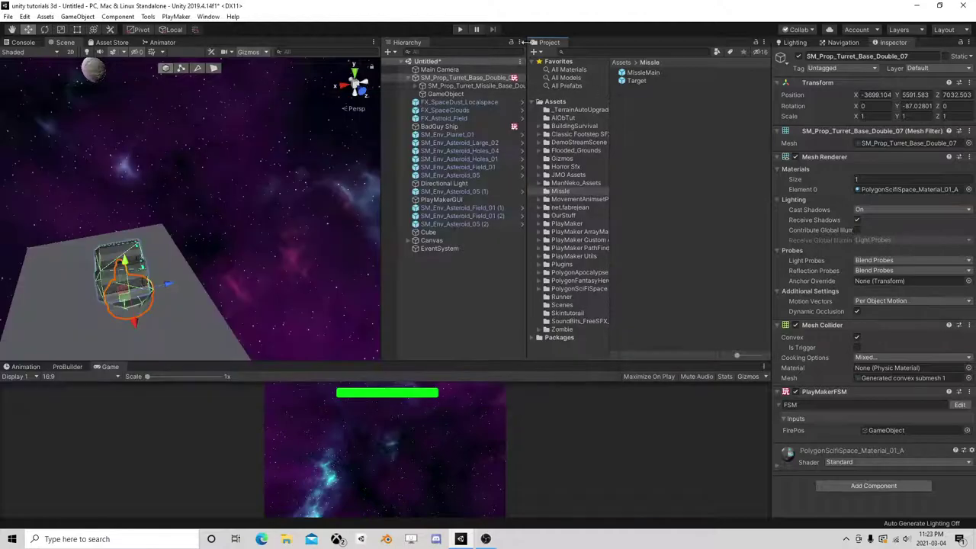
left_click(463, 30)
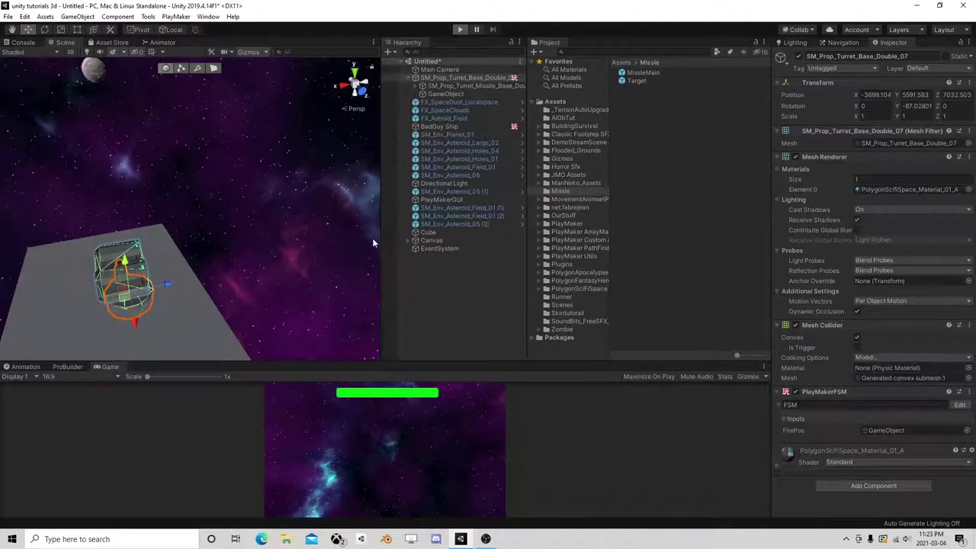
left_click(459, 30)
Frame the ship and turret in the Scene view and align the Main Camera with that view
mouse_move(306, 181)
right_mouse_down()
mouse_move(317, 208)
mouse_move(198, 227)
right_mouse_up()
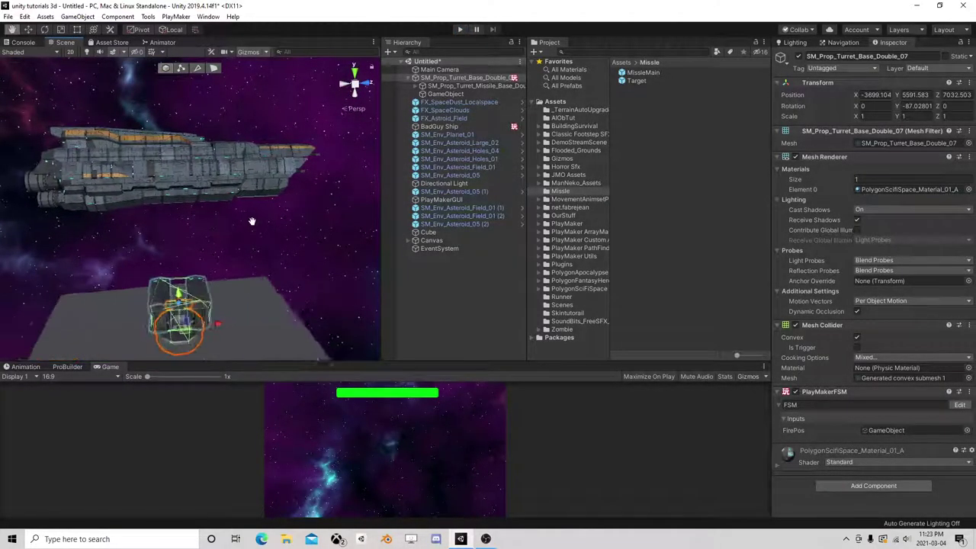
mouse_move(199, 227)
middle_mouse_down()
mouse_move(262, 228)
mouse_move(244, 244)
middle_mouse_up()
right_click_drag(244, 245, 325, 133)
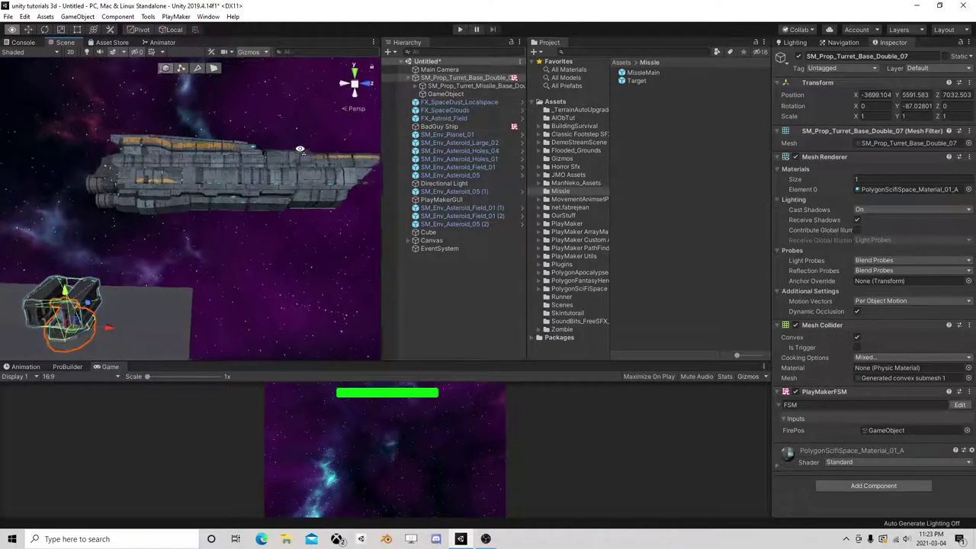
left_click(439, 70)
left_click(77, 16)
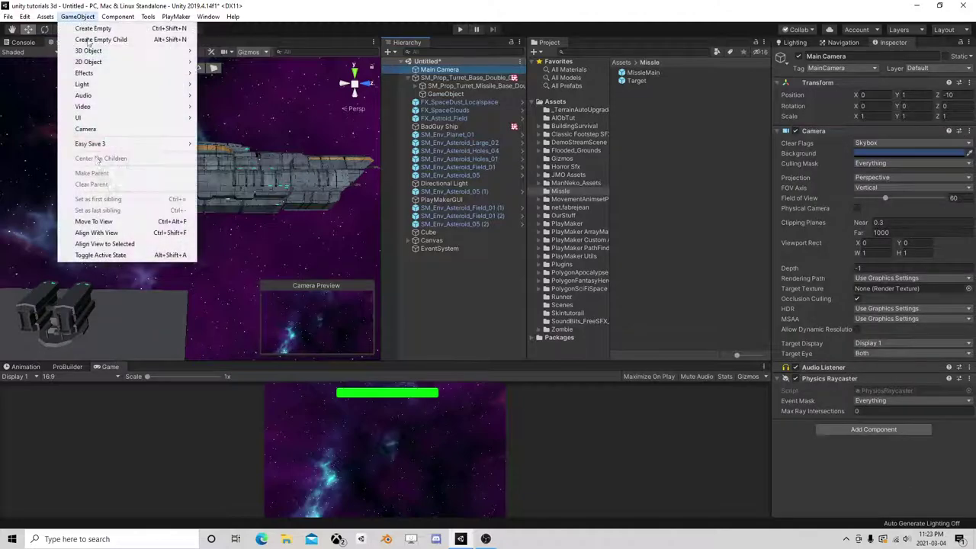
left_click(93, 232)
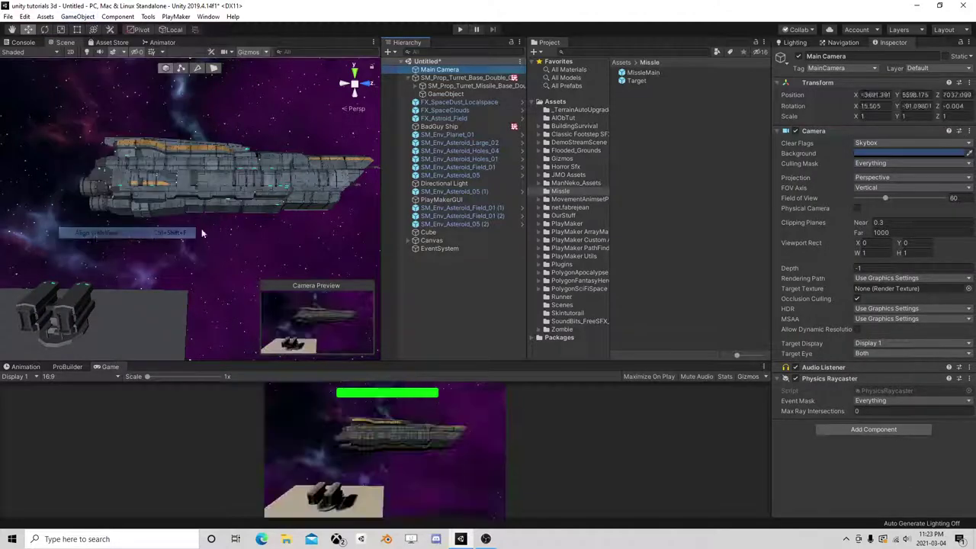
Play the game in an enlarged Game view and click the ship three times to fire missiles, then stop
left_click(461, 29)
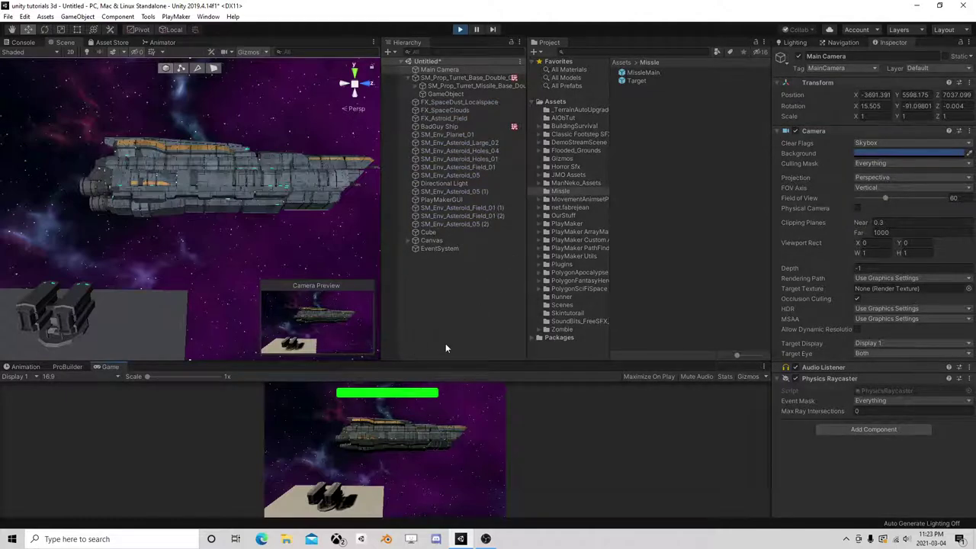
left_click_drag(445, 359, 445, 183)
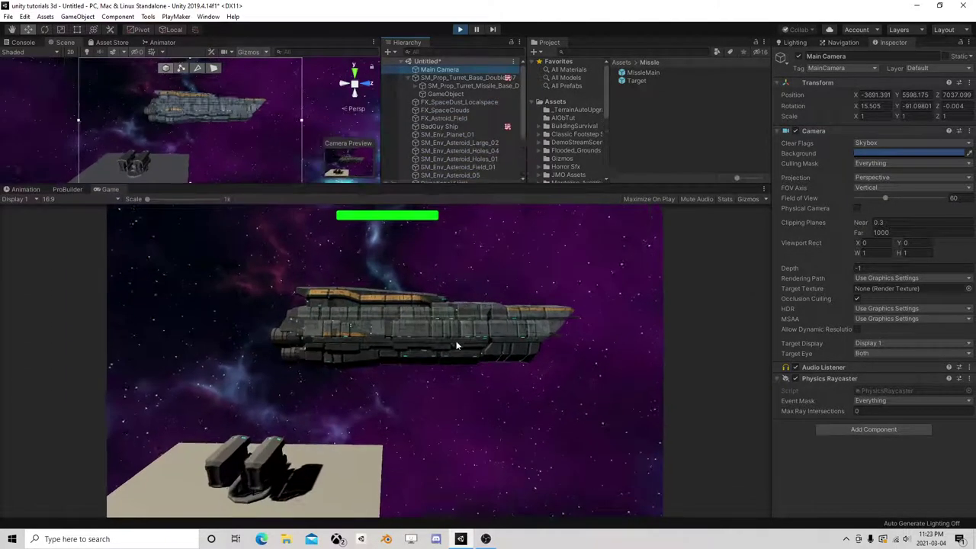
left_click(456, 346)
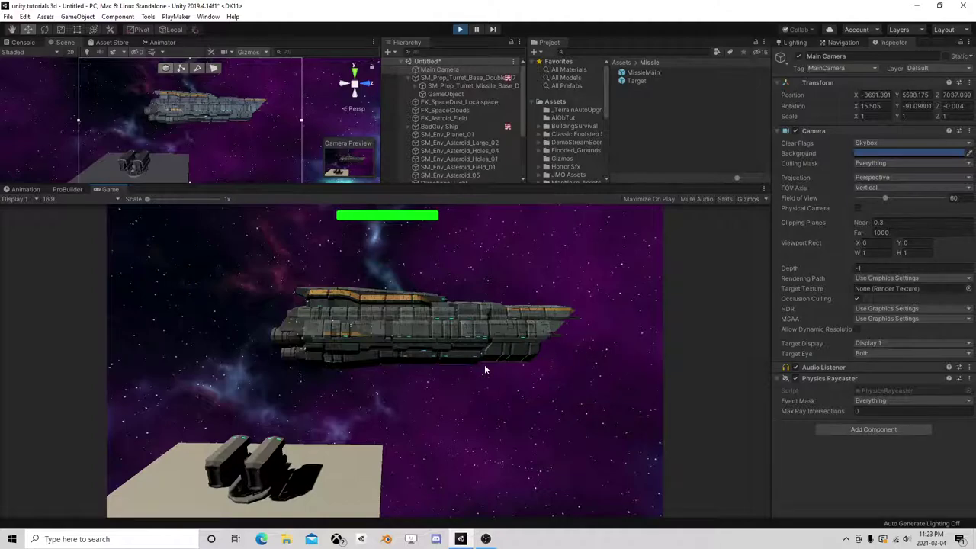
left_click(496, 341)
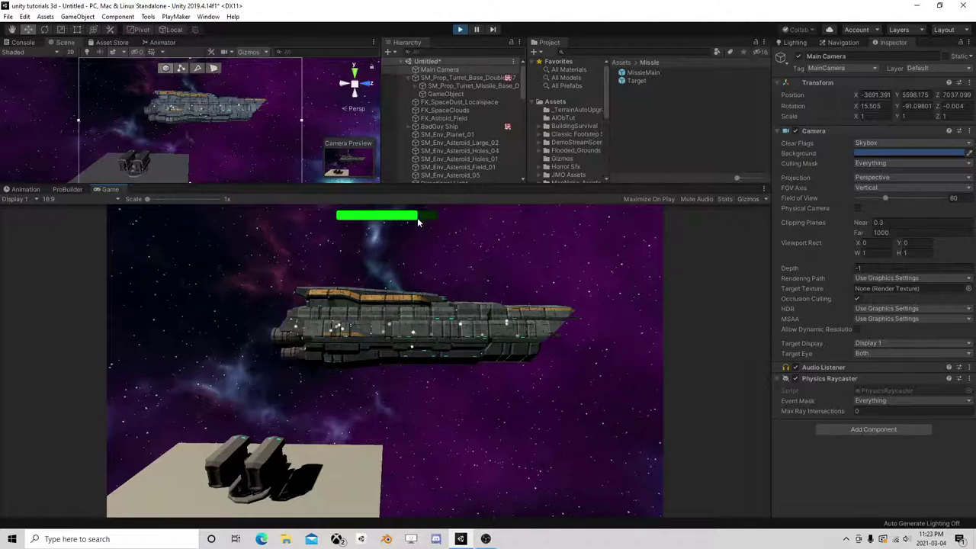
left_click(524, 334)
left_click(460, 30)
Position the first fire-position GameObject on a turret barrel at X 0.64, Z 0.9
left_click_drag(331, 183, 331, 348)
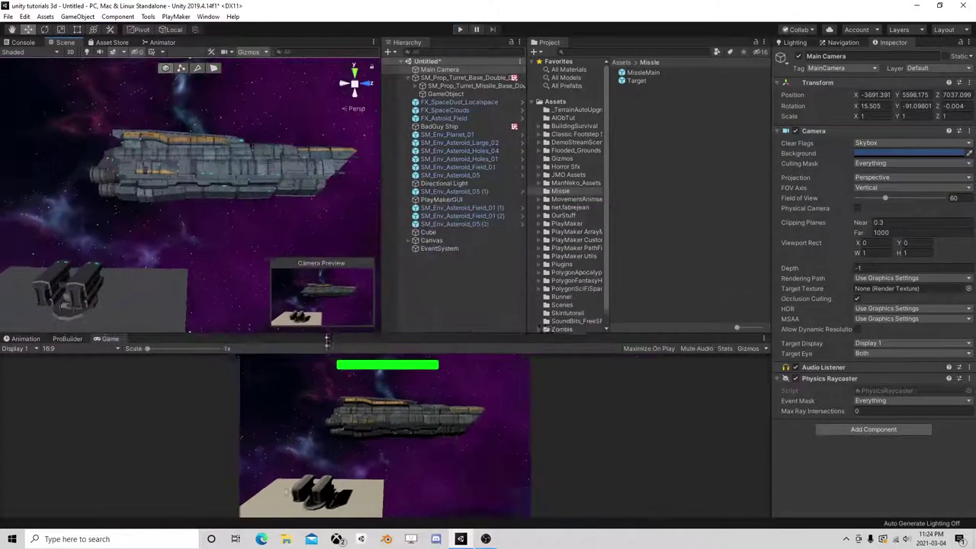
mouse_move(264, 204)
right_mouse_down()
mouse_move(230, 195)
mouse_move(272, 183)
mouse_move(124, 175)
right_mouse_up()
left_click(128, 225)
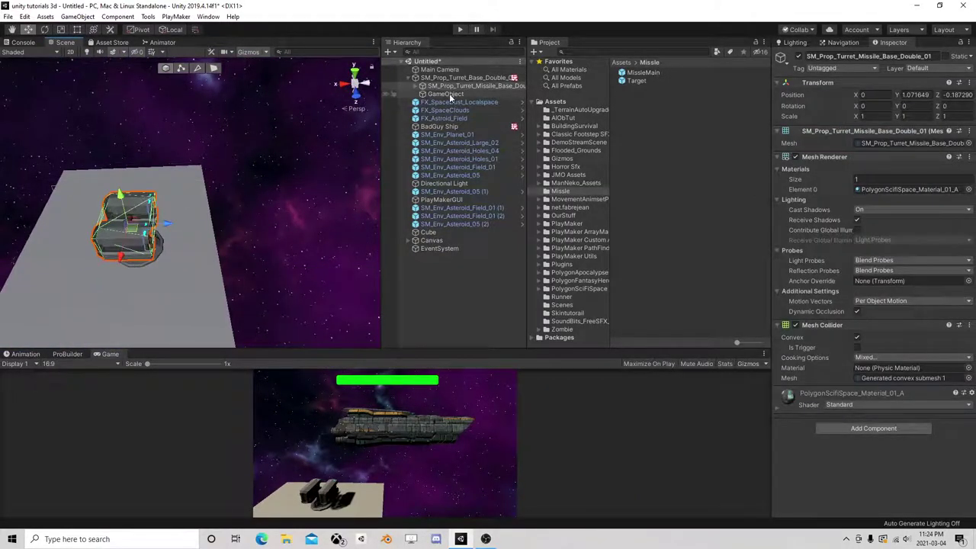
left_click(449, 94)
right_click_drag(234, 238, 236, 232)
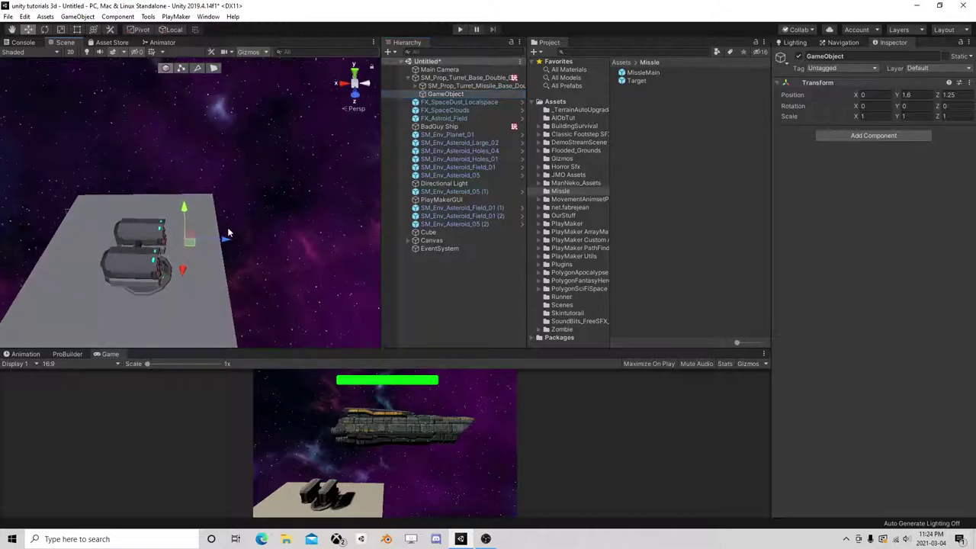
left_click_drag(237, 235, 257, 240)
mouse_move(257, 239)
right_mouse_down()
mouse_move(252, 204)
mouse_move(344, 311)
right_mouse_up()
left_click_drag(279, 304, 275, 299)
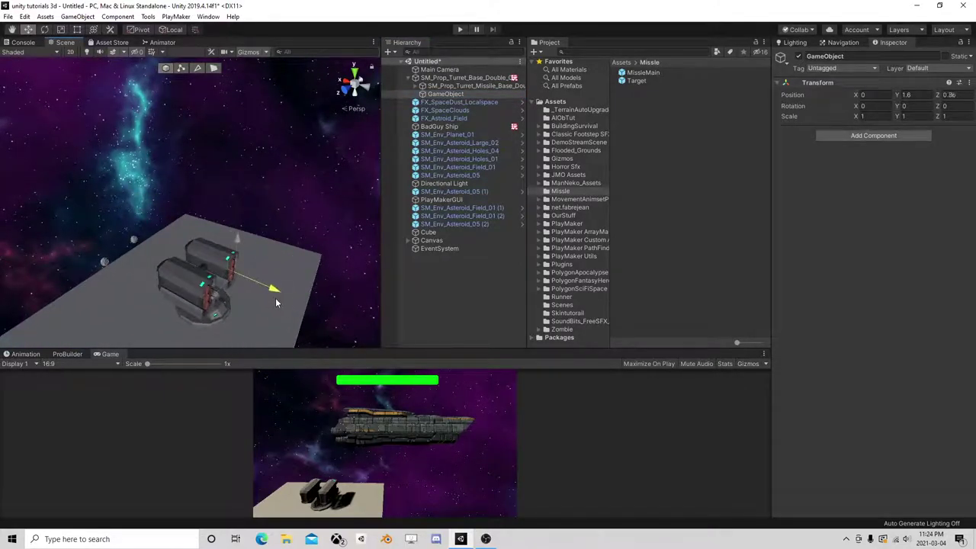
right_click_drag(276, 299, 318, 231)
left_click_drag(305, 88, 306, 86)
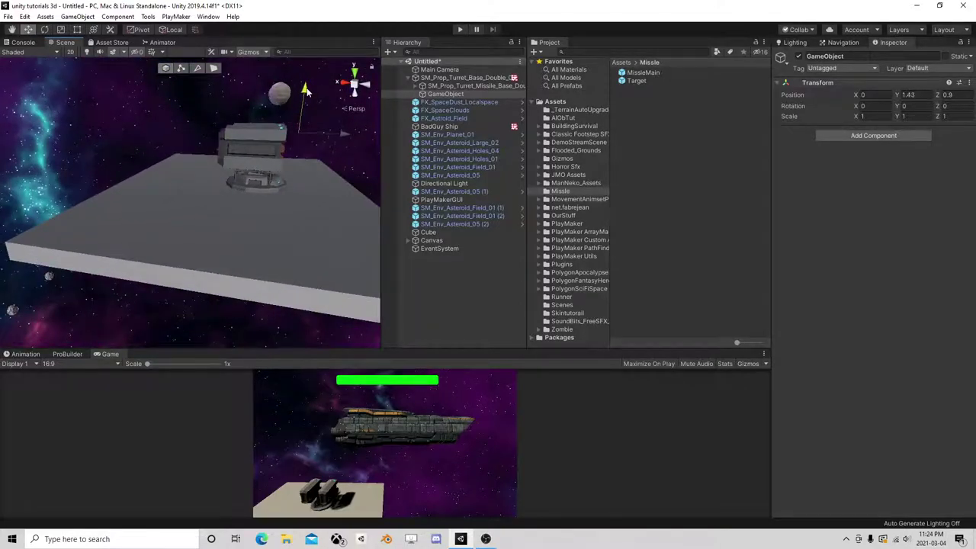
right_click_drag(312, 98, 176, 198)
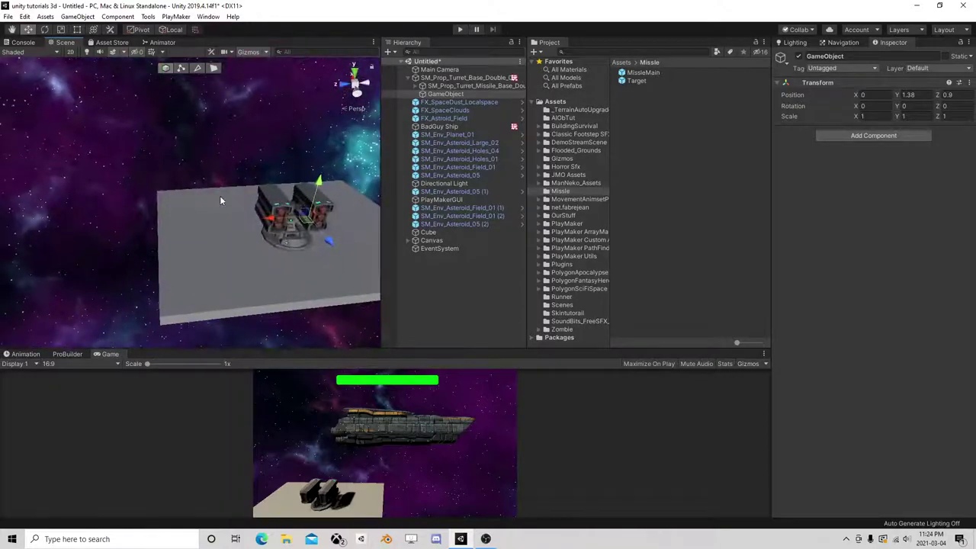
left_click_drag(155, 228, 132, 230)
right_click_drag(138, 229, 241, 202)
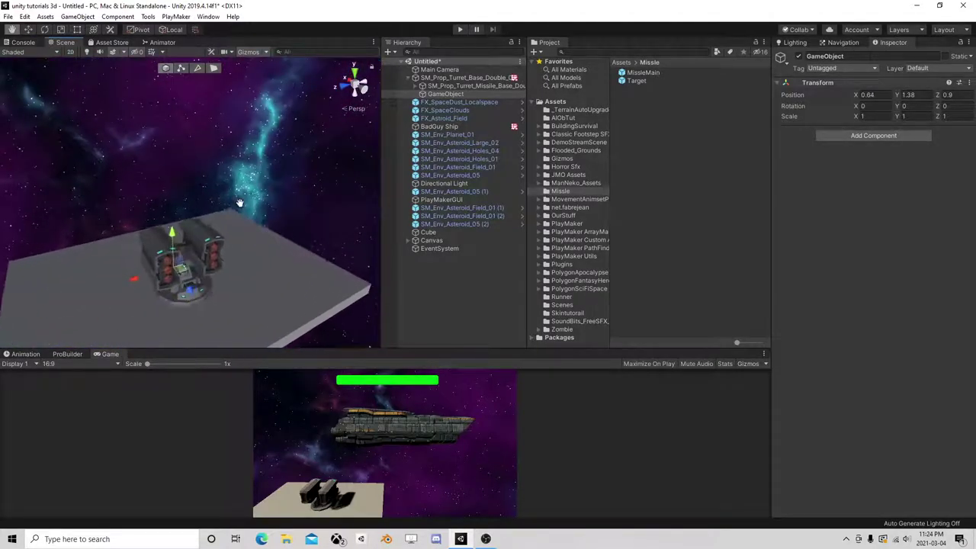
Duplicate it into three stacked fire positions, then copy those to the other barrel at X -0.62
key("ctrl+d")
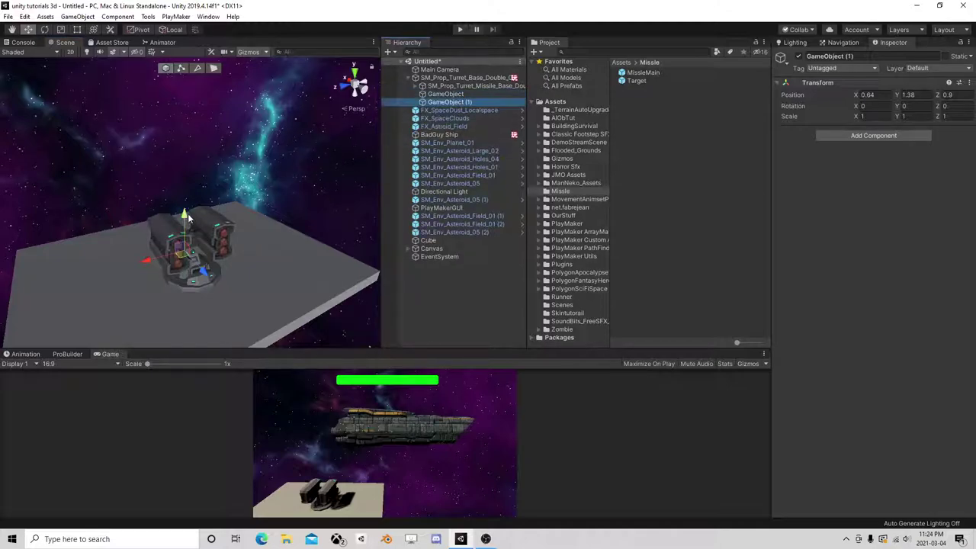
left_click_drag(185, 213, 186, 238)
key("ctrl+d")
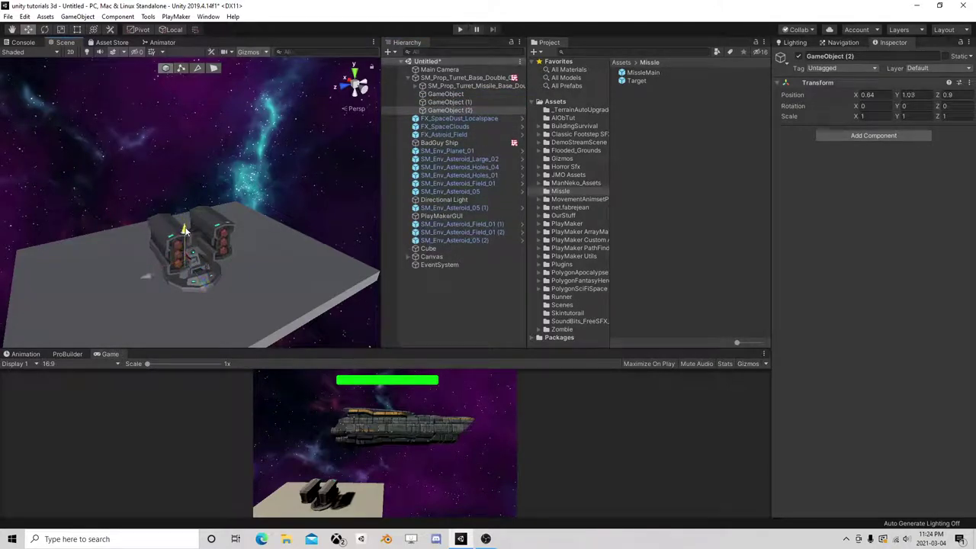
left_click(457, 94, "shift")
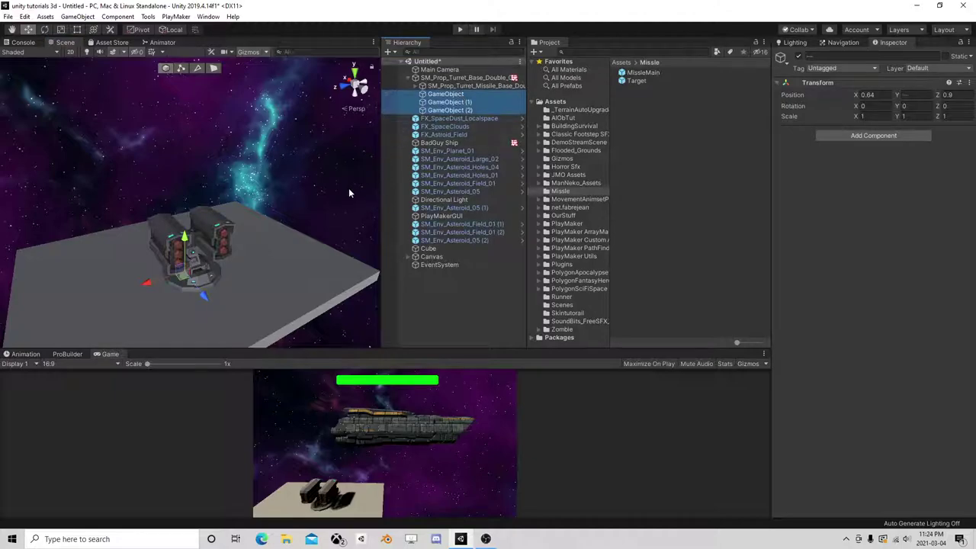
key("ctrl+d")
left_click_drag(148, 262, 195, 259)
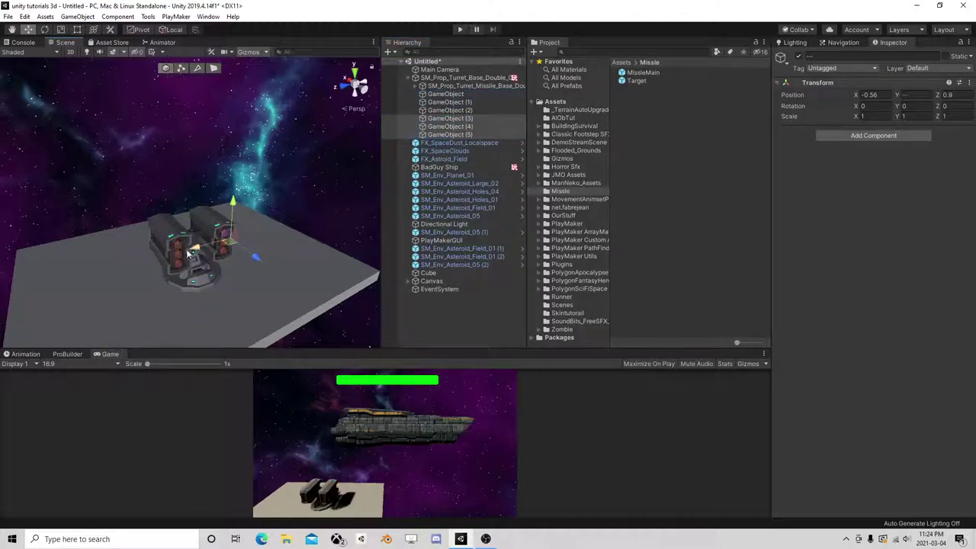
middle_click_drag(210, 267, 84, 246)
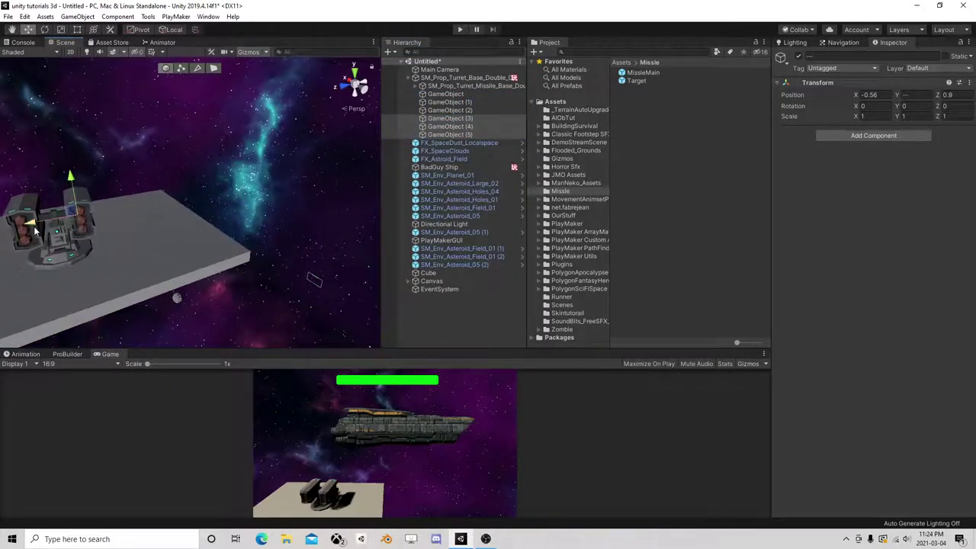
left_click_drag(34, 223, 27, 223)
Shift the selected fire positions forward along Z, then deselect them
left_click(458, 94, "shift")
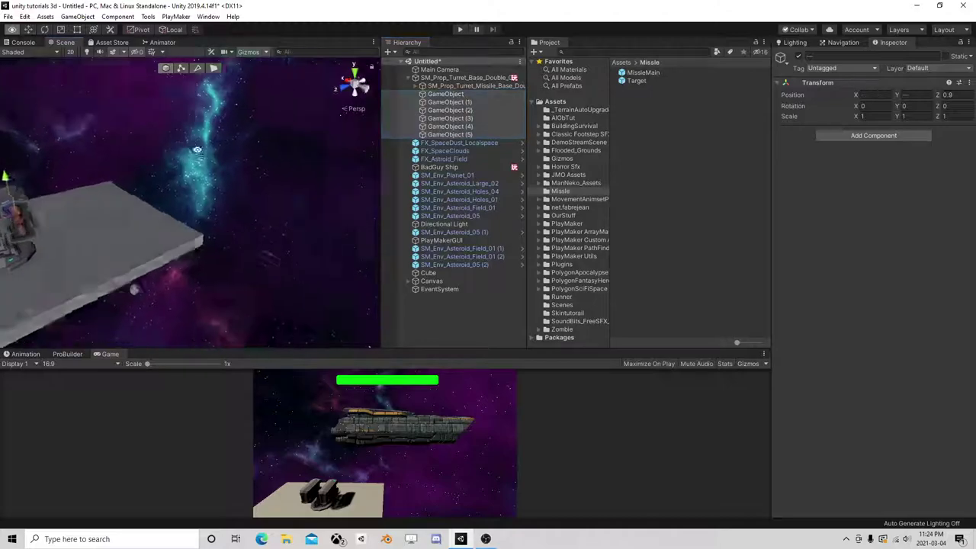
left_click_drag(153, 221, 228, 209, "alt")
mouse_move(228, 209)
middle_mouse_down()
mouse_move(289, 227)
mouse_move(269, 199)
middle_mouse_up()
left_click_drag(270, 199, 315, 212)
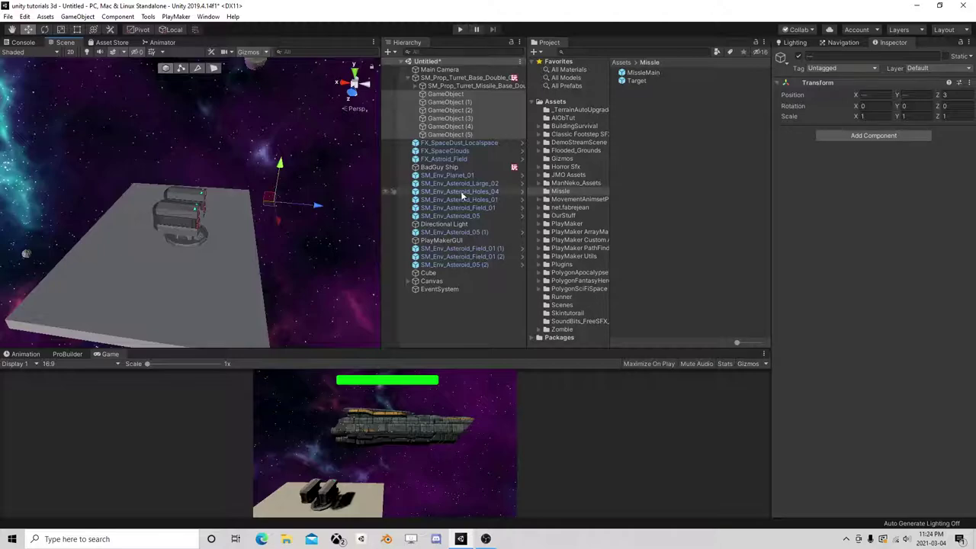
left_click(453, 313)
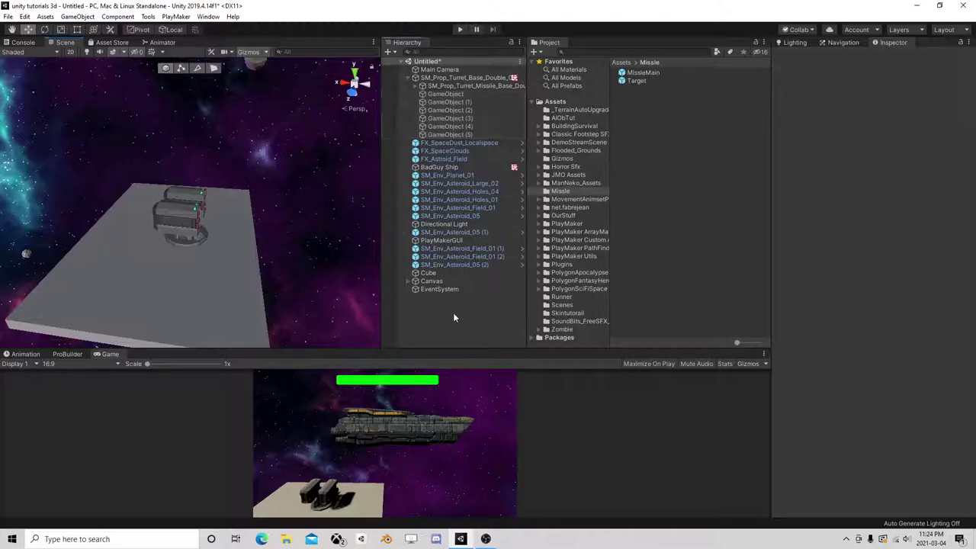
In the turret FSM's Variables panel, add a new Array variable named FirePositions
left_click(465, 77)
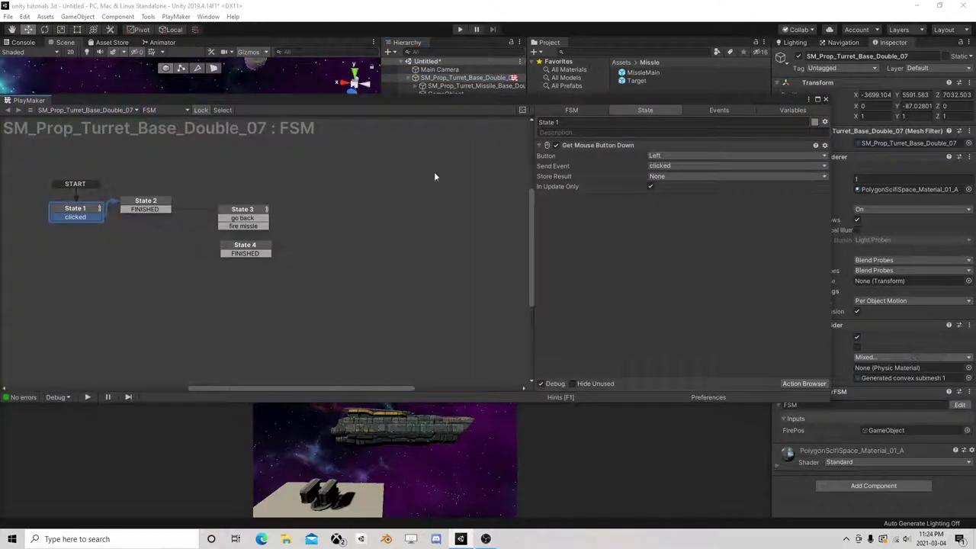
left_click(250, 211)
left_click(782, 110)
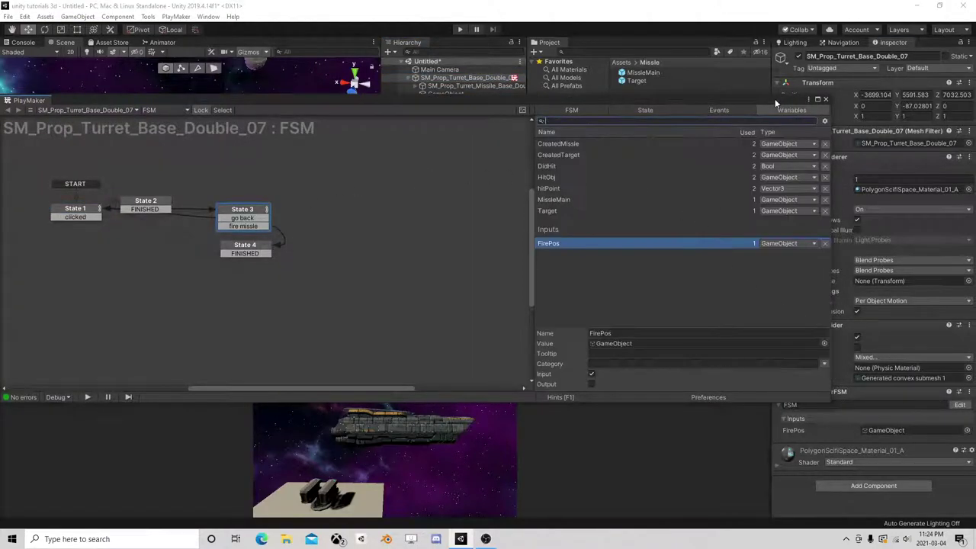
mouse_move(774, 99)
left_mouse_down()
mouse_move(501, 89)
mouse_move(536, 88)
left_mouse_up()
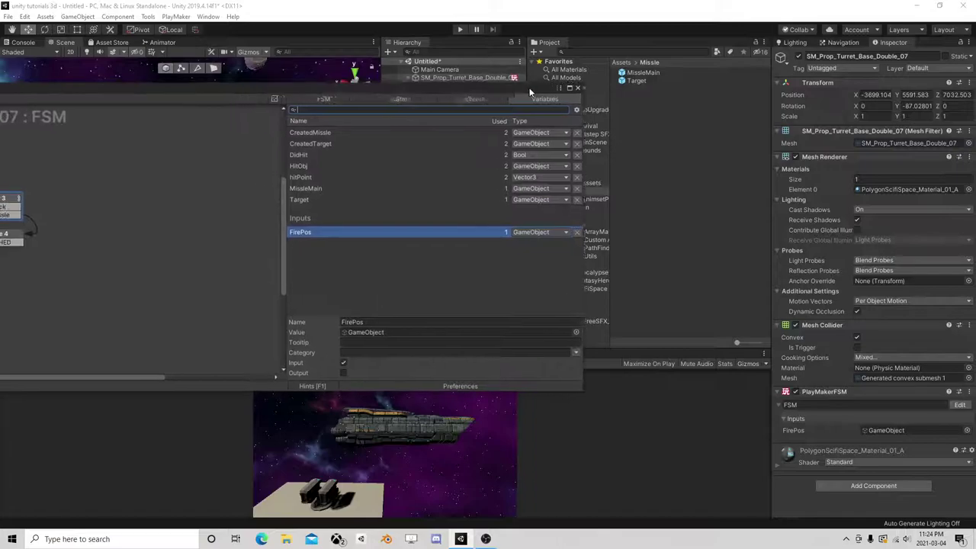
left_click(380, 349)
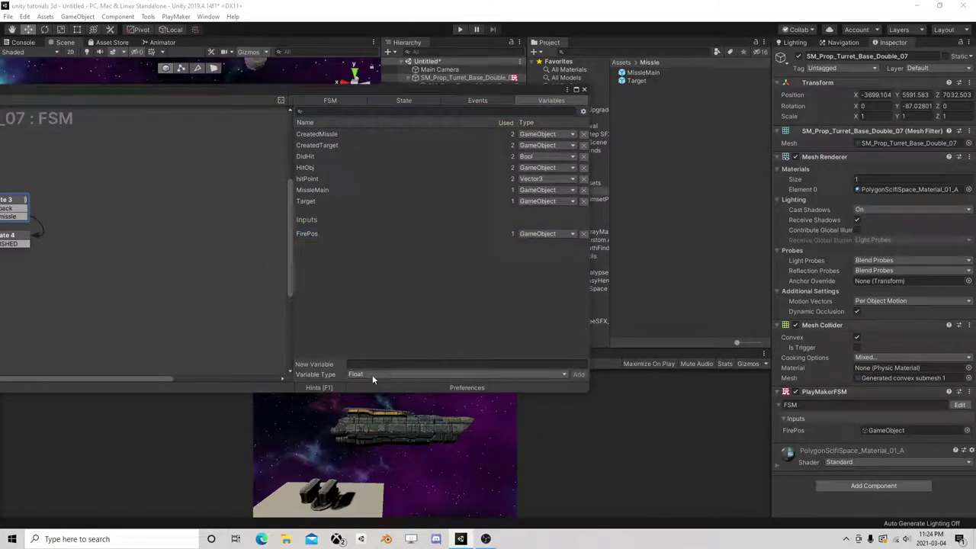
left_click(373, 374)
left_click(382, 359)
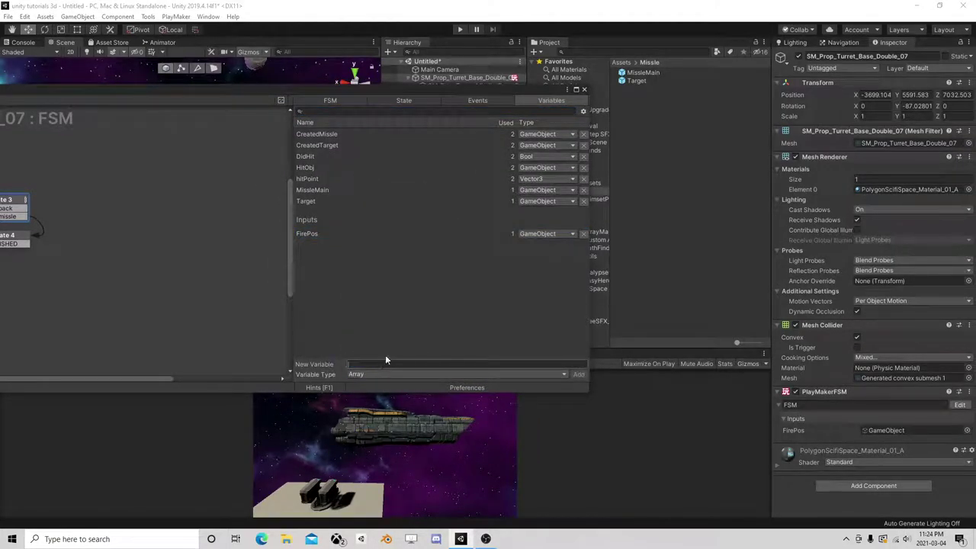
type("FirePosit")
type("ions")
key("Return")
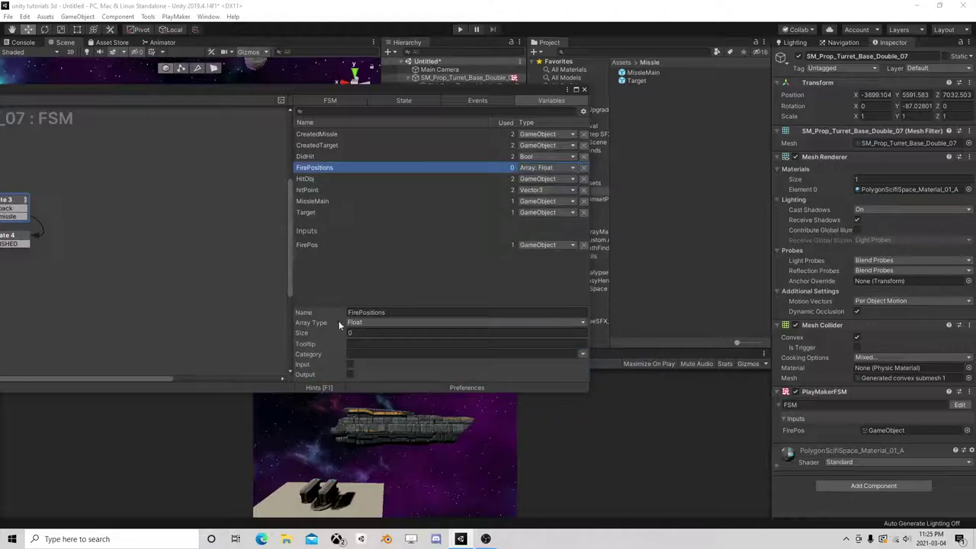
Make FirePositions a GameObject array, marked as Input, with size 6
left_click(406, 323)
left_click(395, 360)
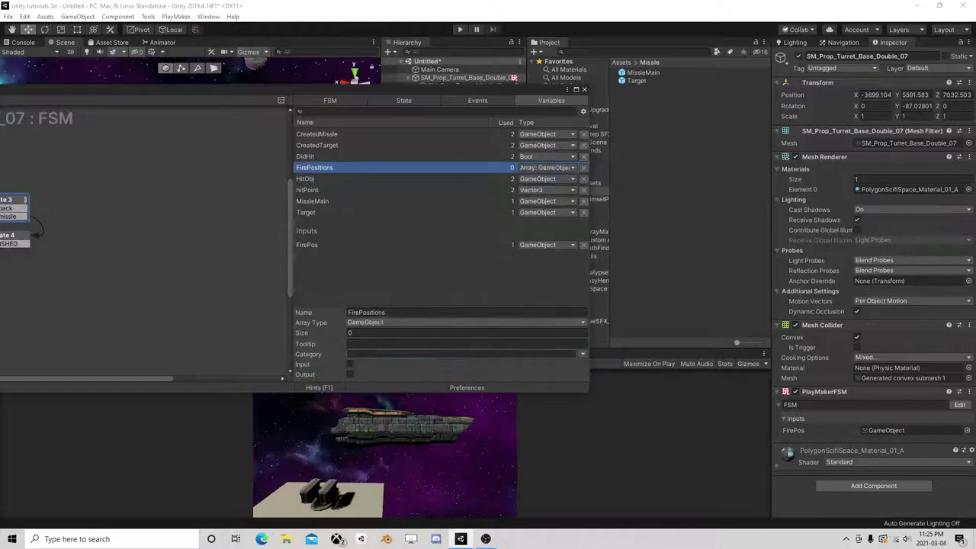
left_click(350, 364)
left_click(360, 334)
type("6")
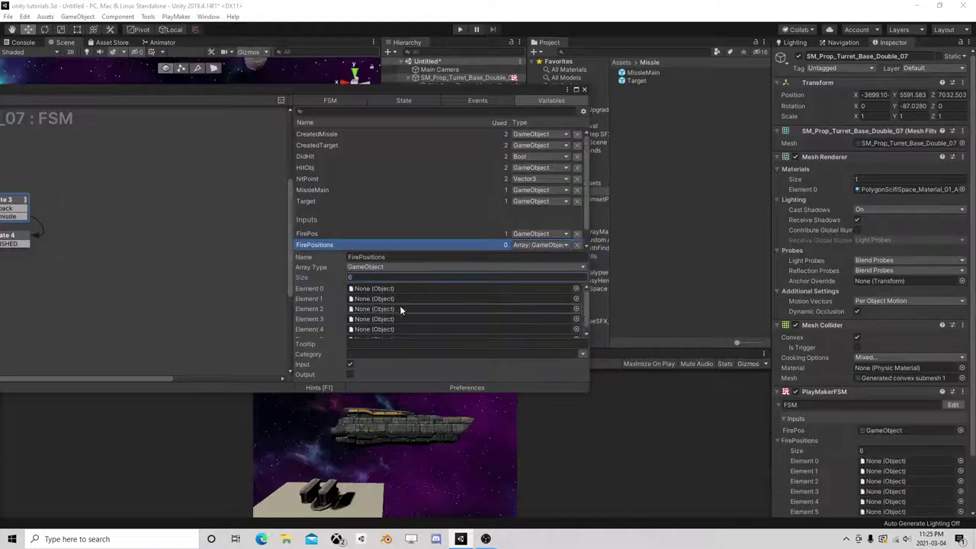
left_click(585, 90)
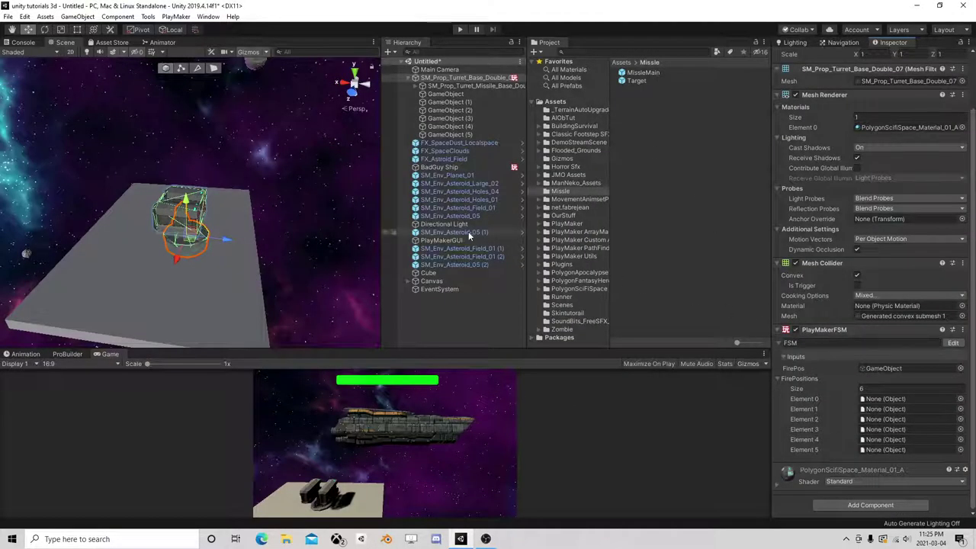
Drag GameObject through GameObject (5) from the Hierarchy into FirePositions Elements 0–5 in order
left_click(953, 343)
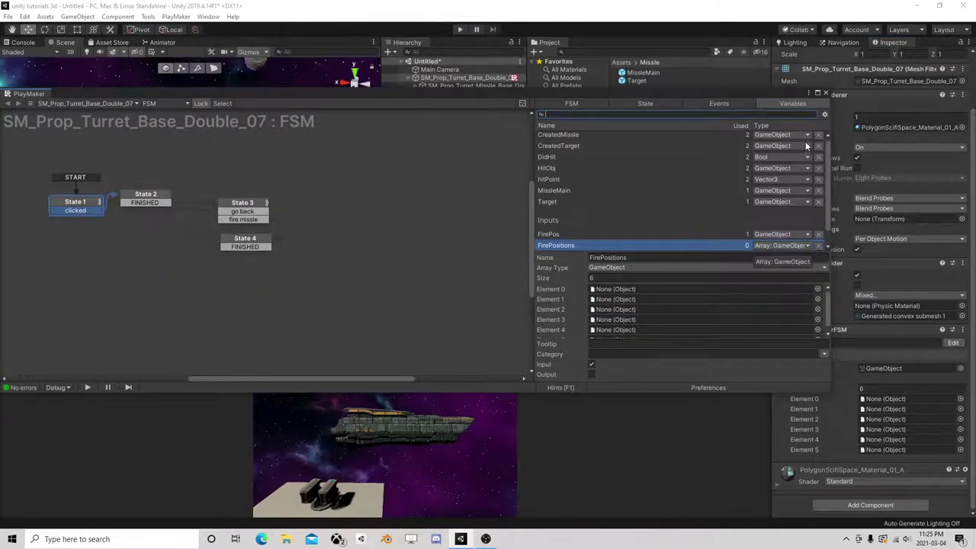
left_click(826, 95)
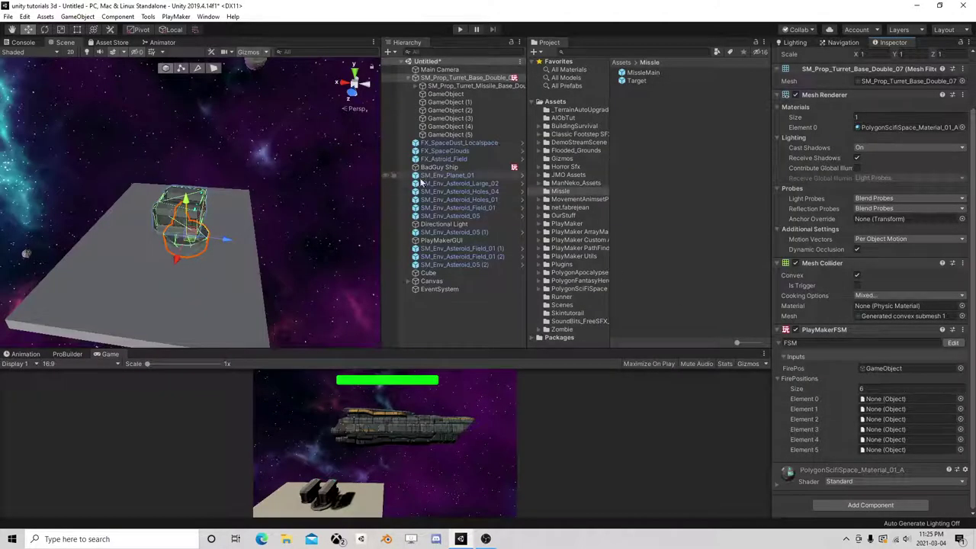
left_click_drag(449, 93, 885, 399)
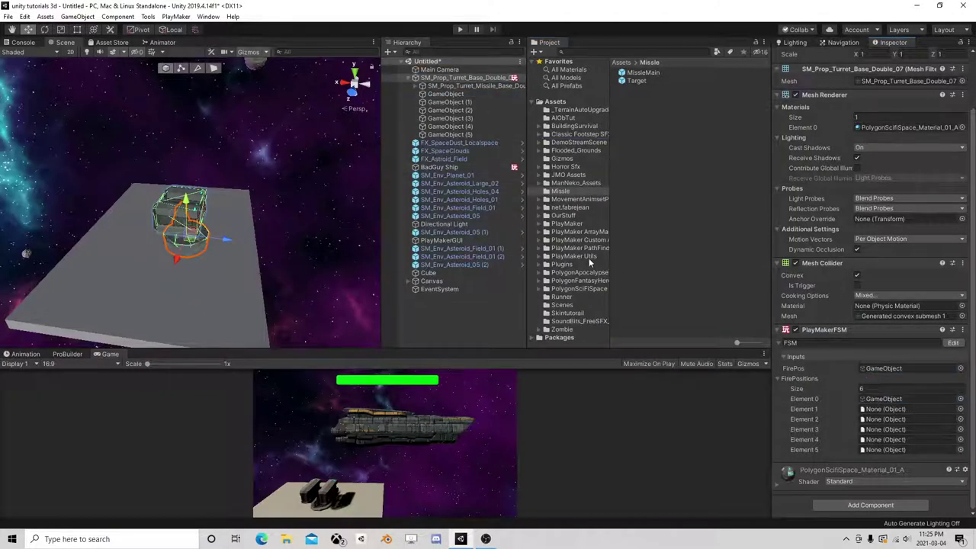
left_click_drag(447, 101, 884, 409)
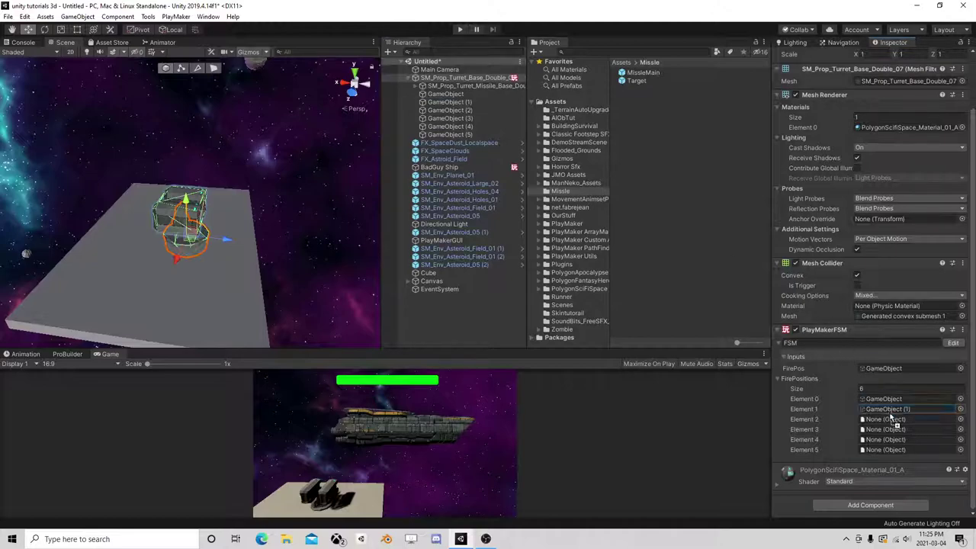
left_click_drag(448, 110, 885, 418)
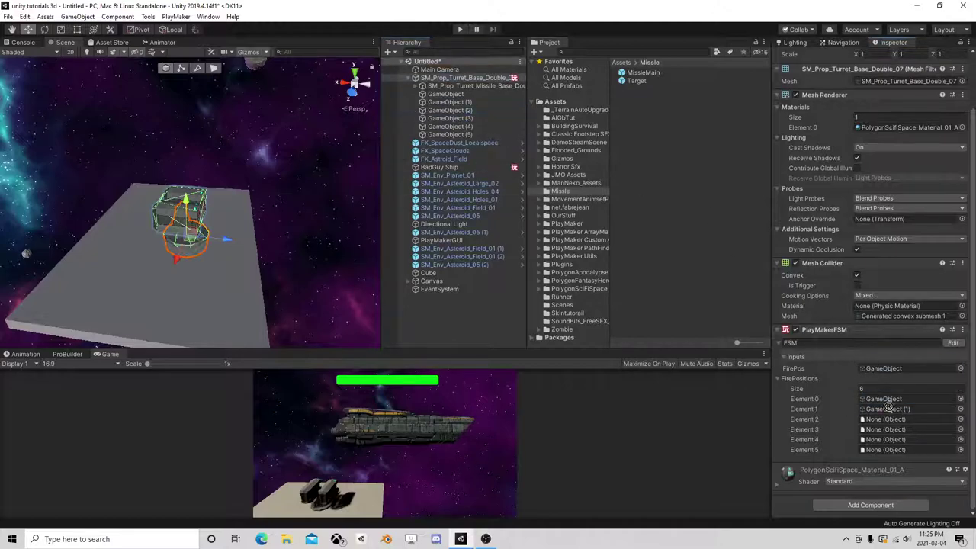
left_click_drag(449, 118, 884, 430)
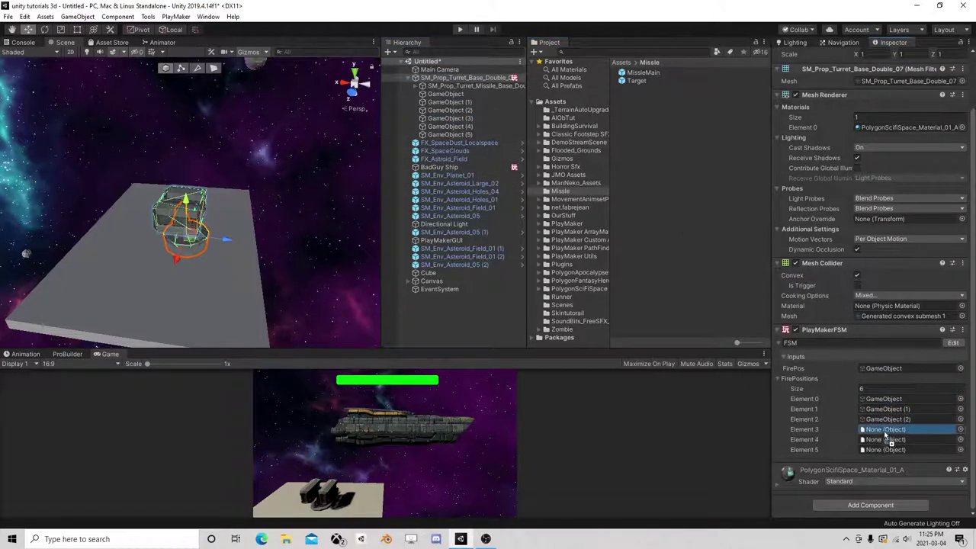
left_click_drag(449, 126, 891, 441)
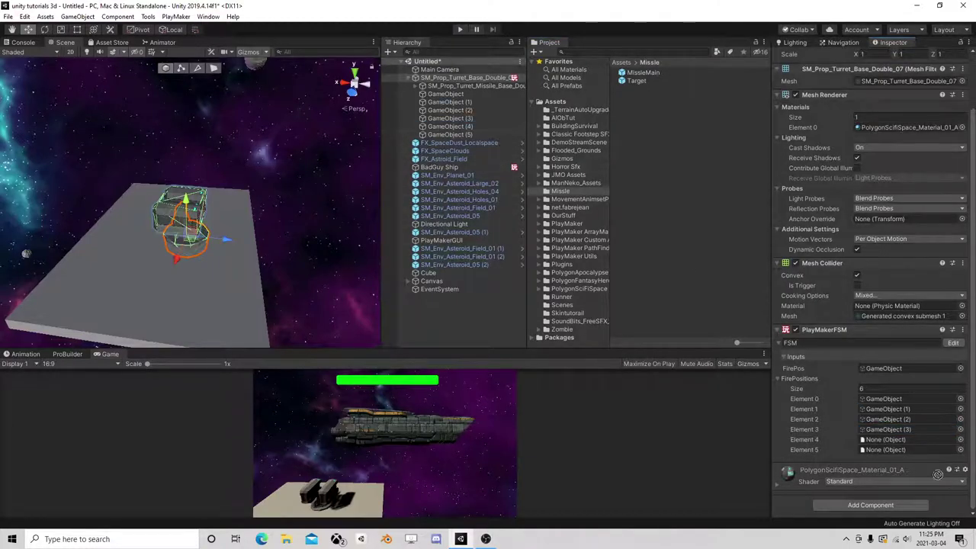
left_click_drag(486, 135, 886, 449)
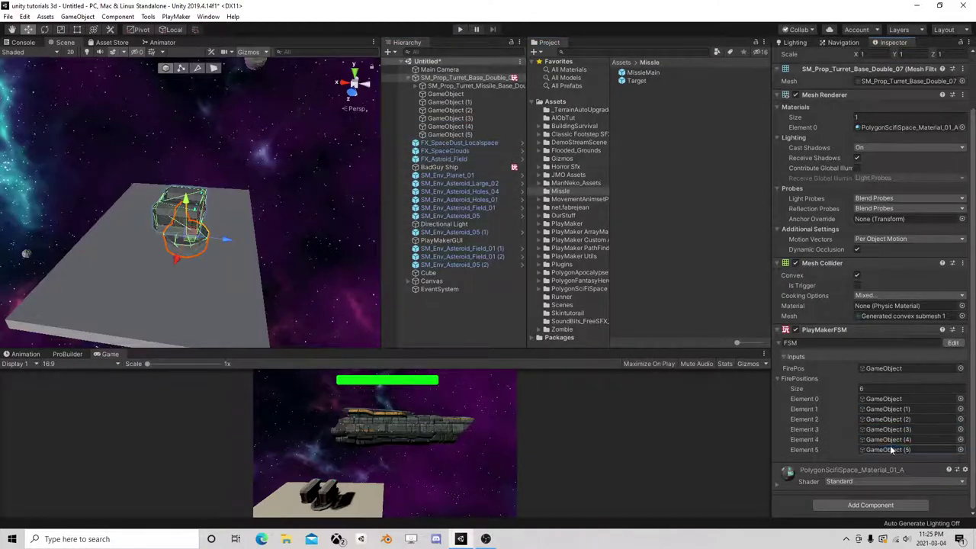
left_click(953, 343)
Add an Array Get Random action to State 4 and move it to the top
left_click(240, 205)
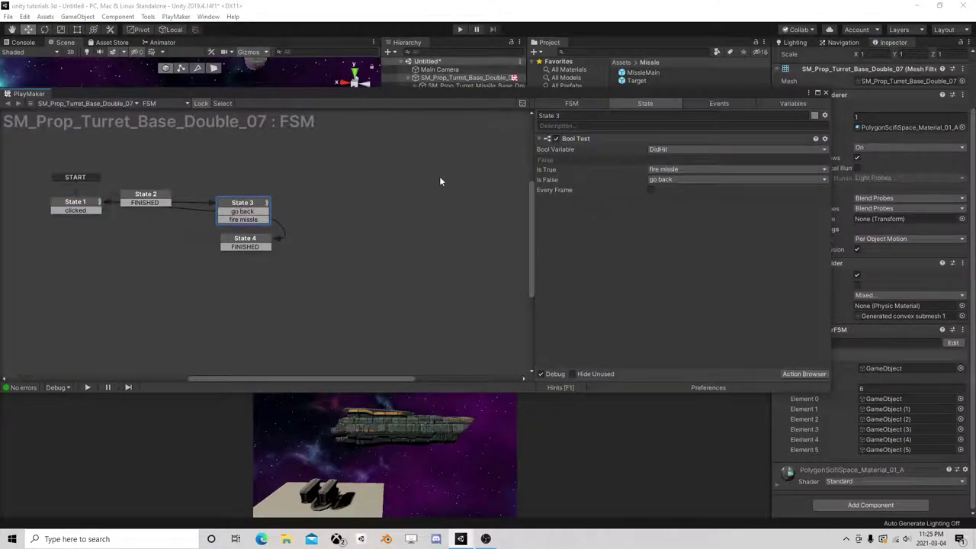
left_click_drag(257, 241, 270, 299)
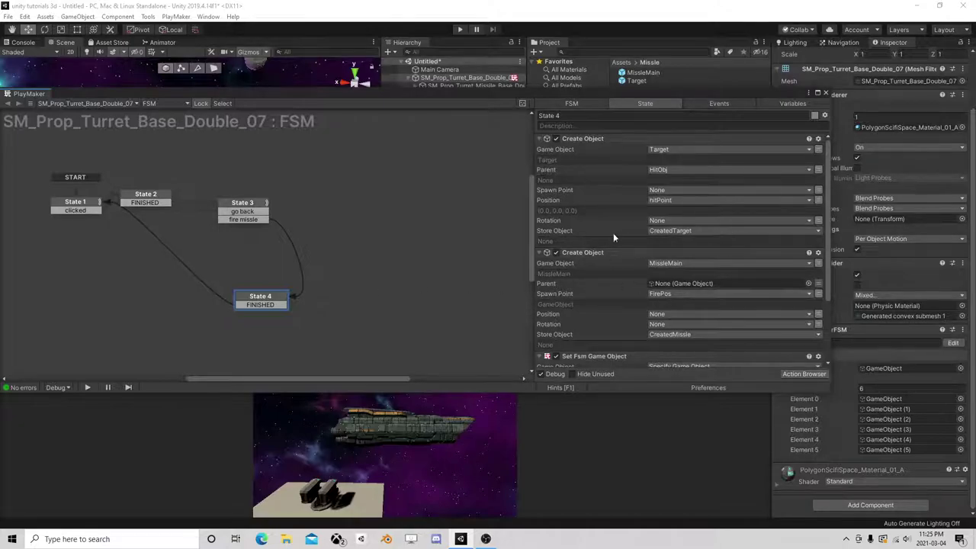
left_click(793, 374)
type("array get")
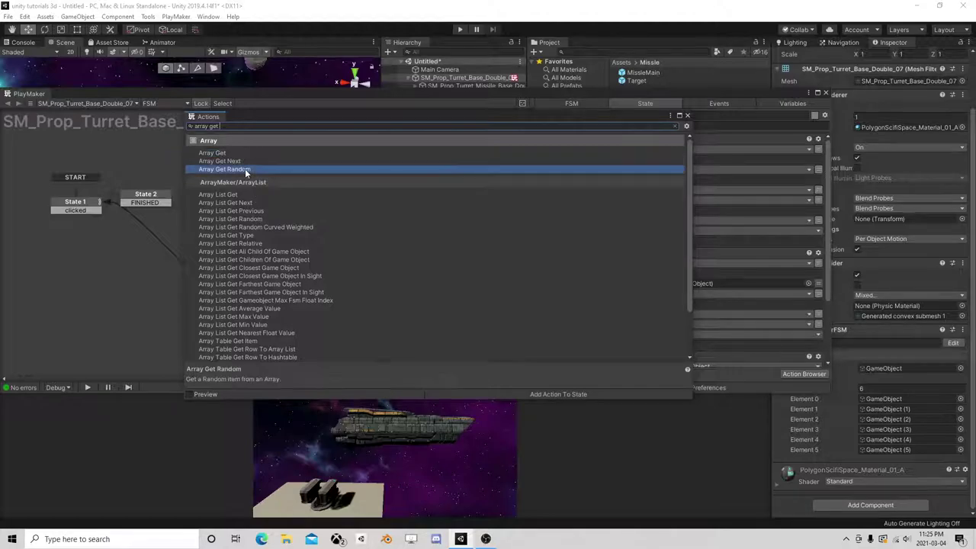
double_click(245, 169)
left_click(688, 116)
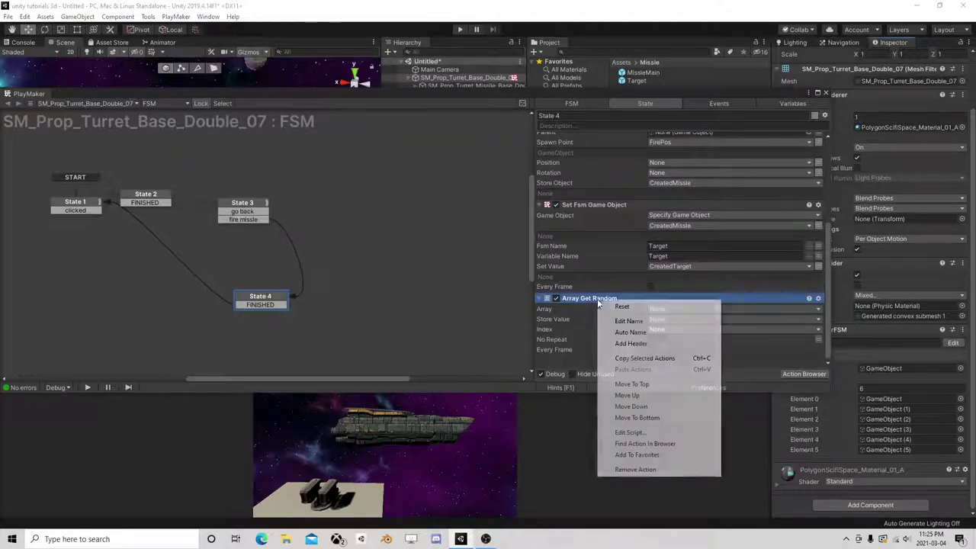
right_click(596, 299)
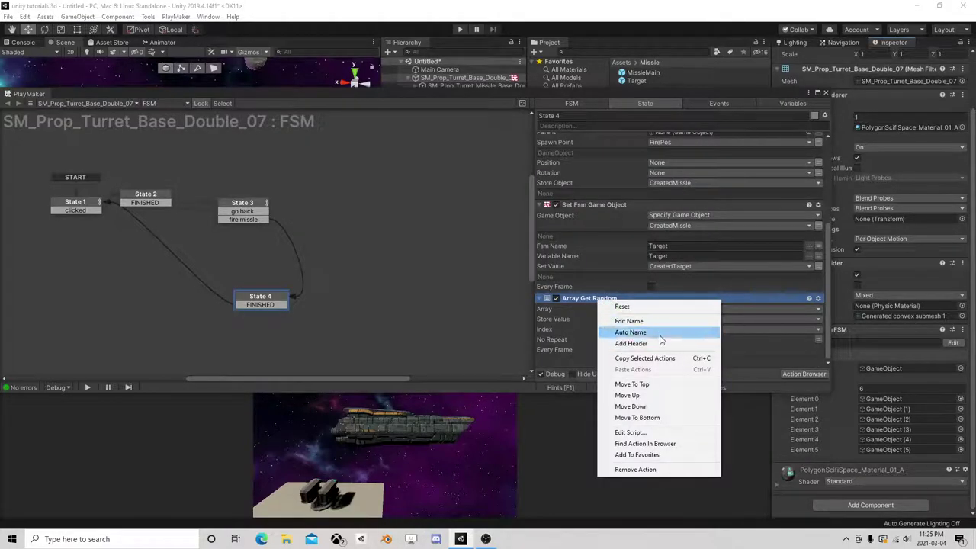
left_click(653, 384)
Set Array Get Random's Array to FirePositions and its Store Value to FirePos
left_click(677, 149)
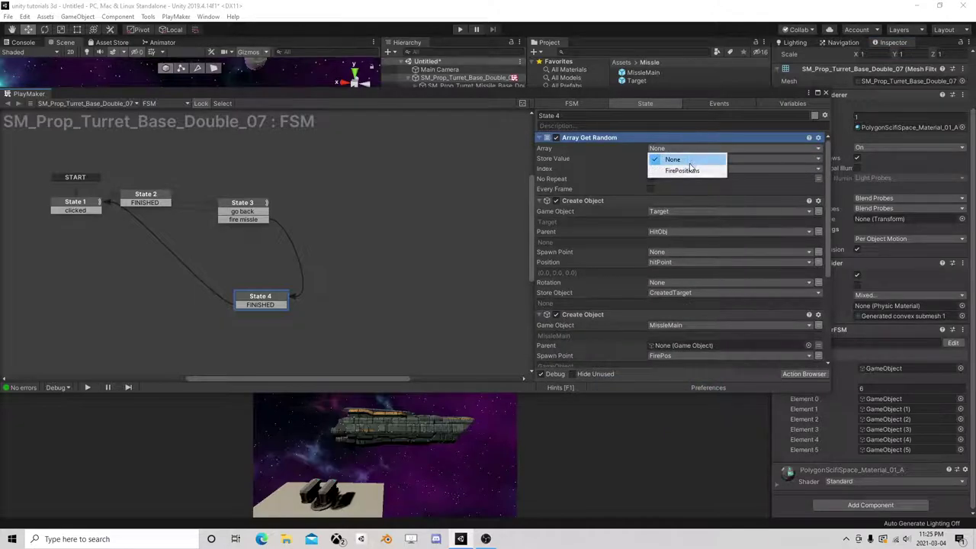
left_click(683, 170)
left_click(678, 169)
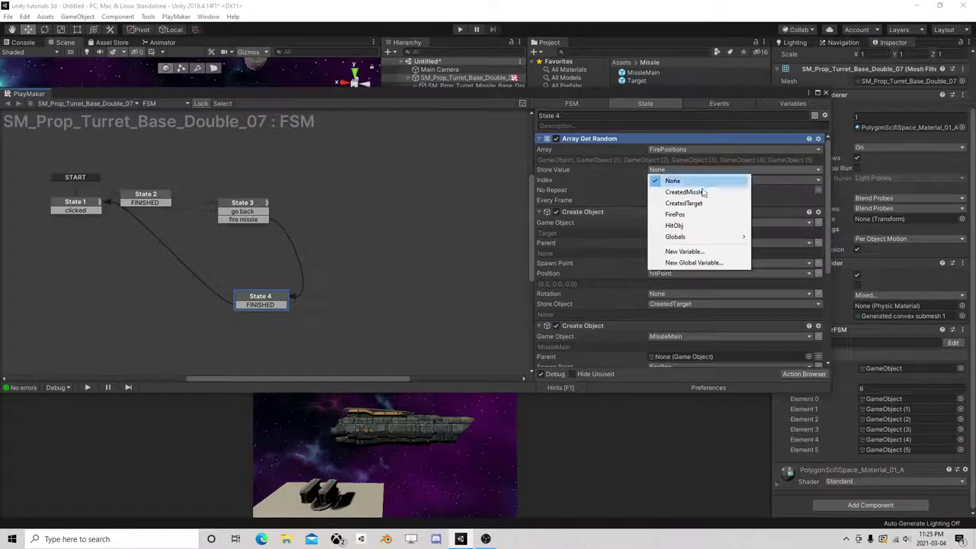
left_click(690, 214)
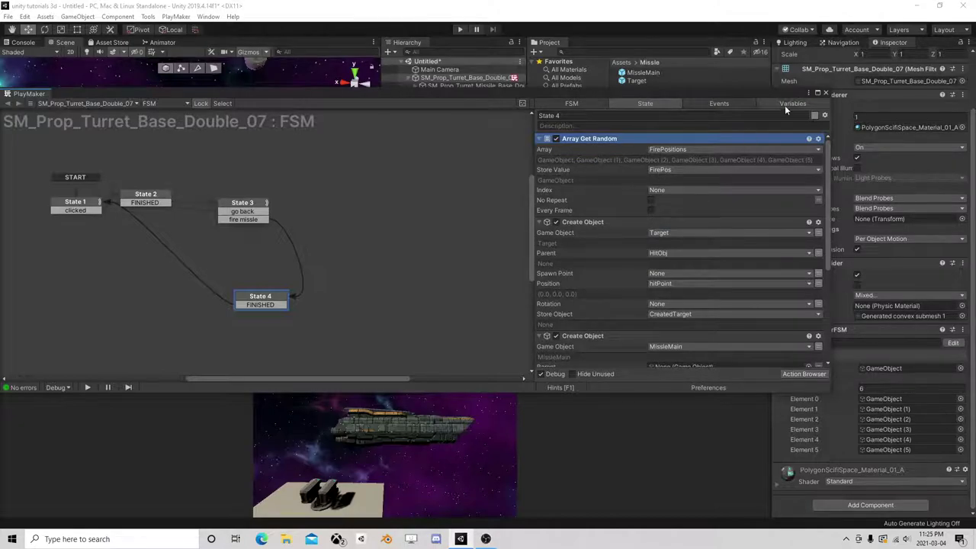
left_click(825, 93)
Orbit the Scene view to bring the ship and turret into view, then enter Play mode
mouse_move(289, 169)
right_mouse_down()
mouse_move(327, 184)
mouse_move(282, 221)
right_mouse_up()
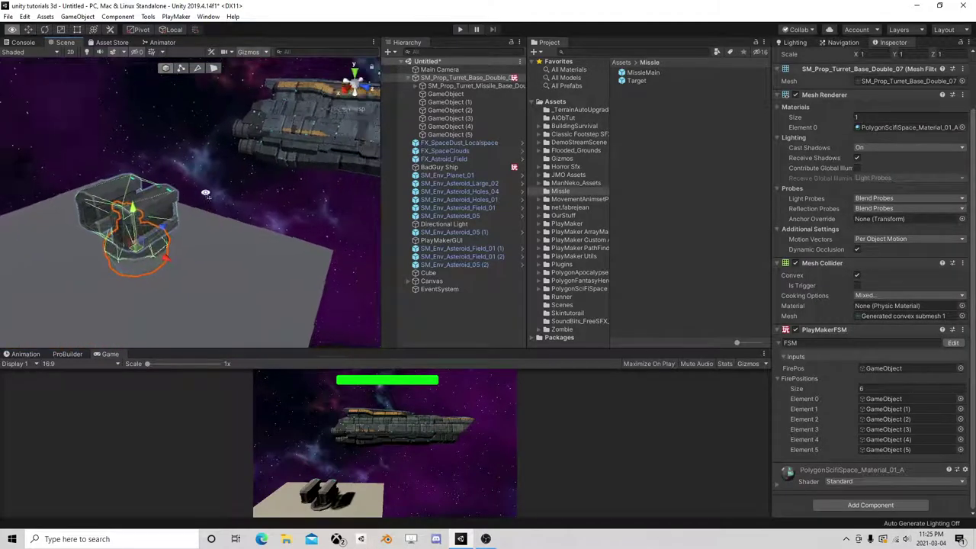
right_click_drag(265, 185, 391, 54)
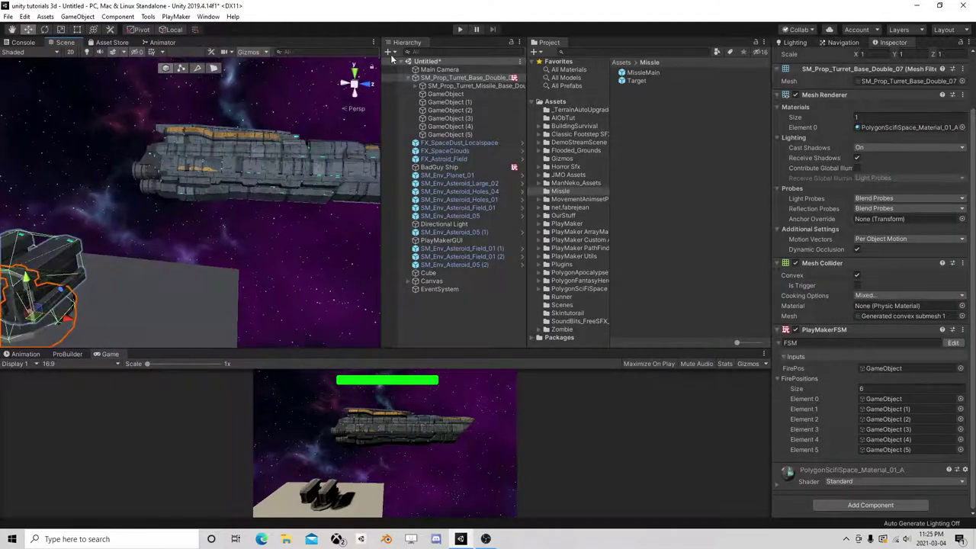
left_click(459, 30)
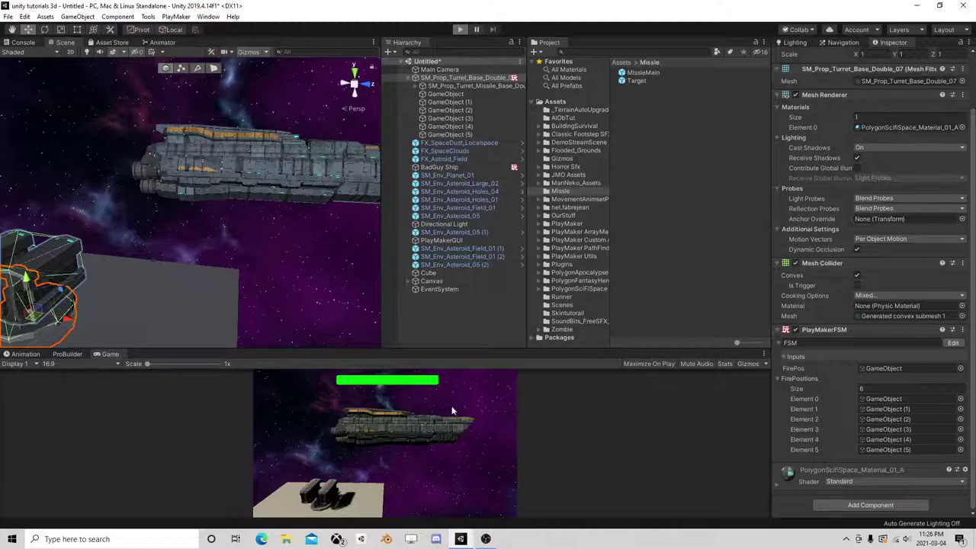
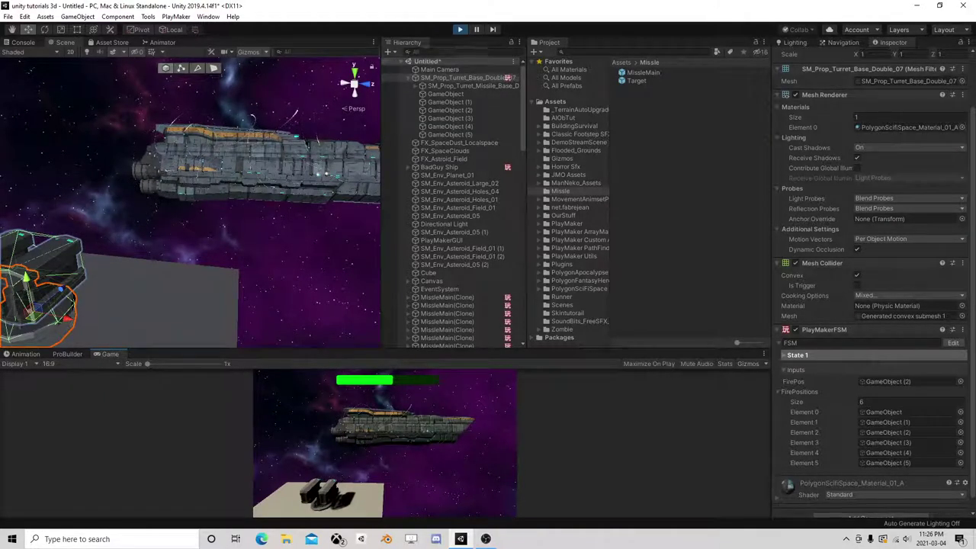
Stop the running game and open the MissleMain prefab for editing
left_click(459, 30)
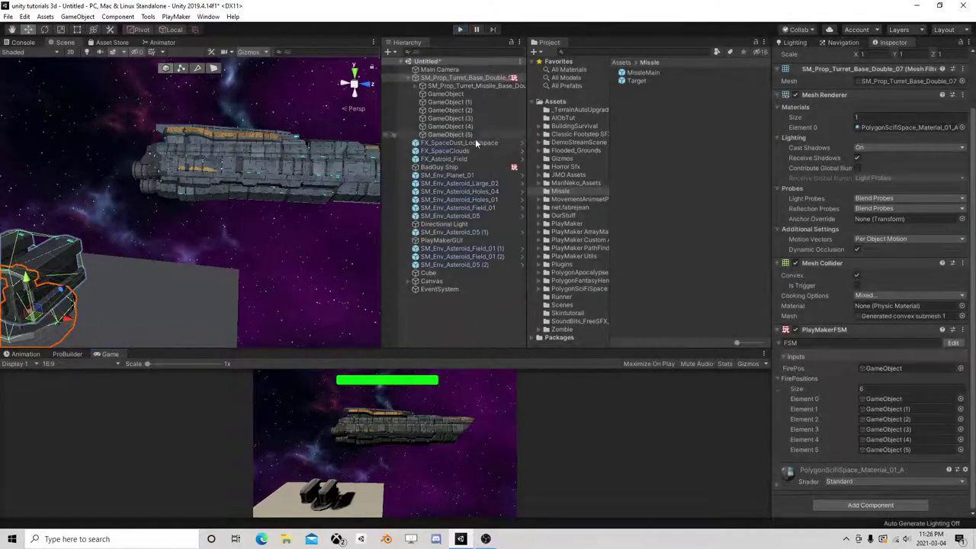
left_click(717, 72)
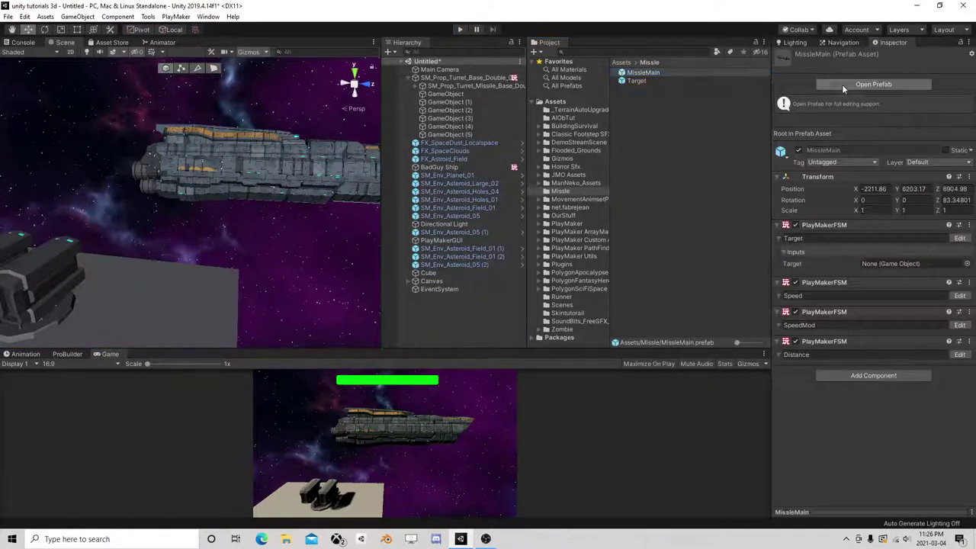
left_click(873, 84)
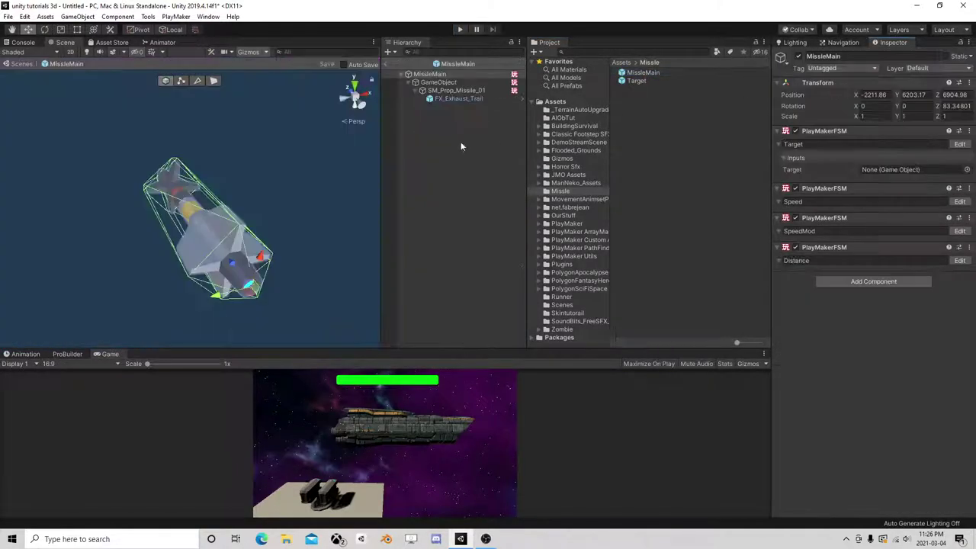
Review the Target FSM's State 2 actions in PlayMaker, then close the editor
left_click(959, 144)
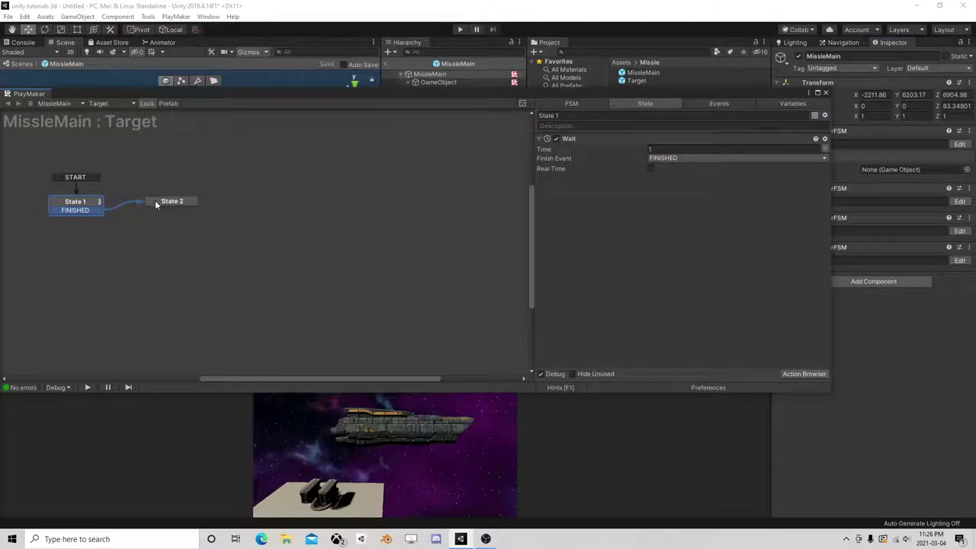
left_click(172, 202)
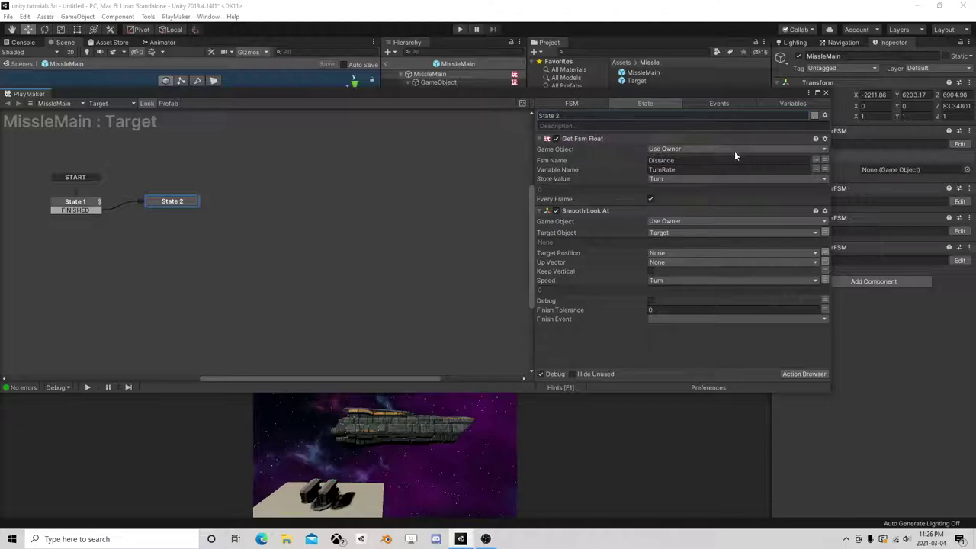
left_click(825, 92)
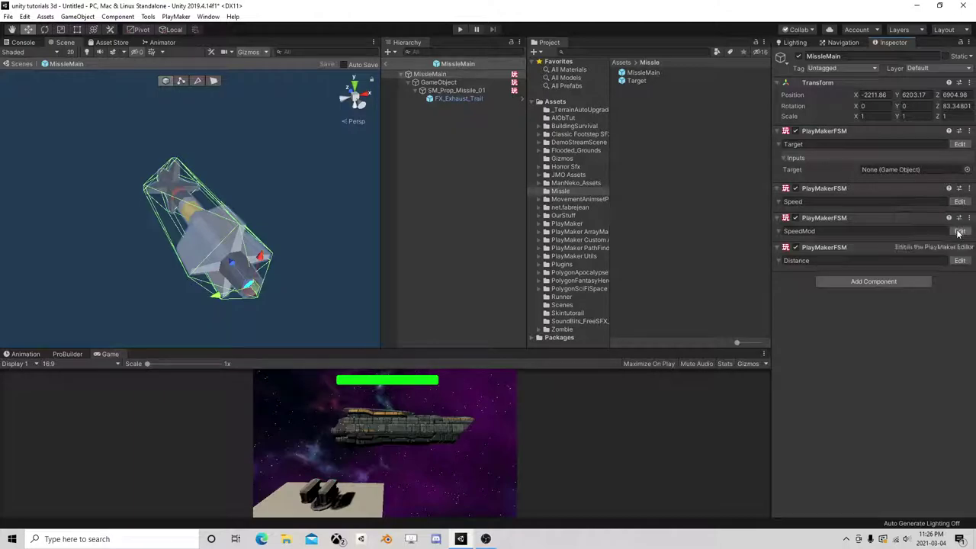
Review the Distance FSM's State 1 distance actions and State 2's Wait action
left_click(960, 261)
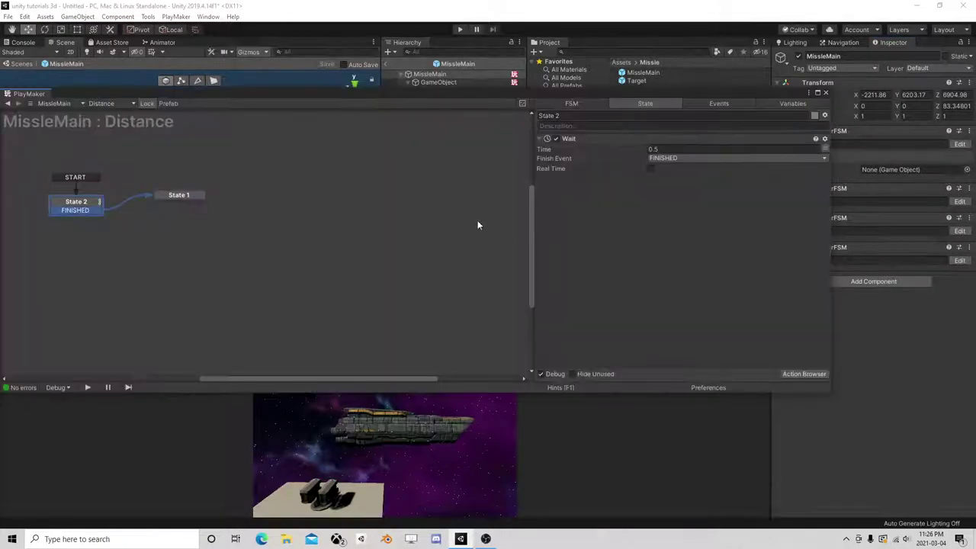
left_click(171, 199)
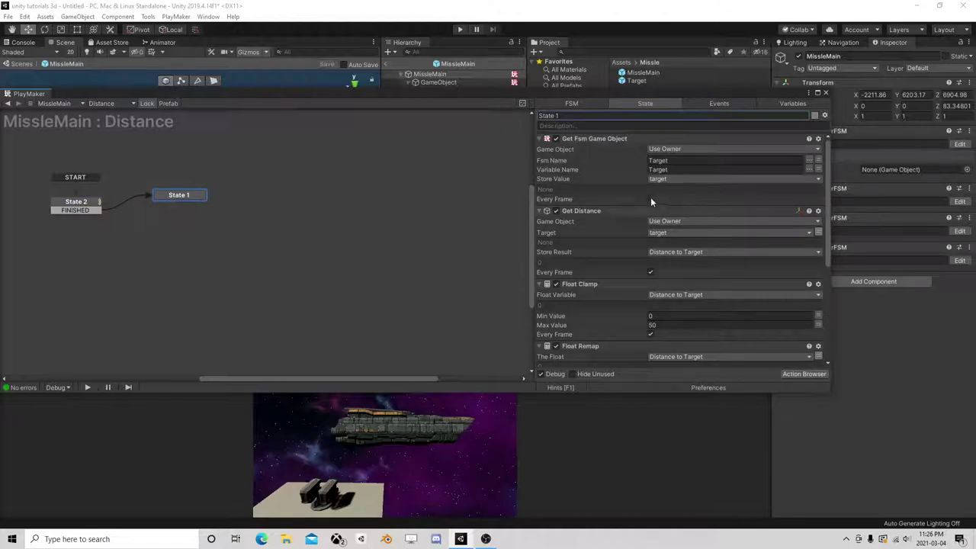
left_click(77, 205)
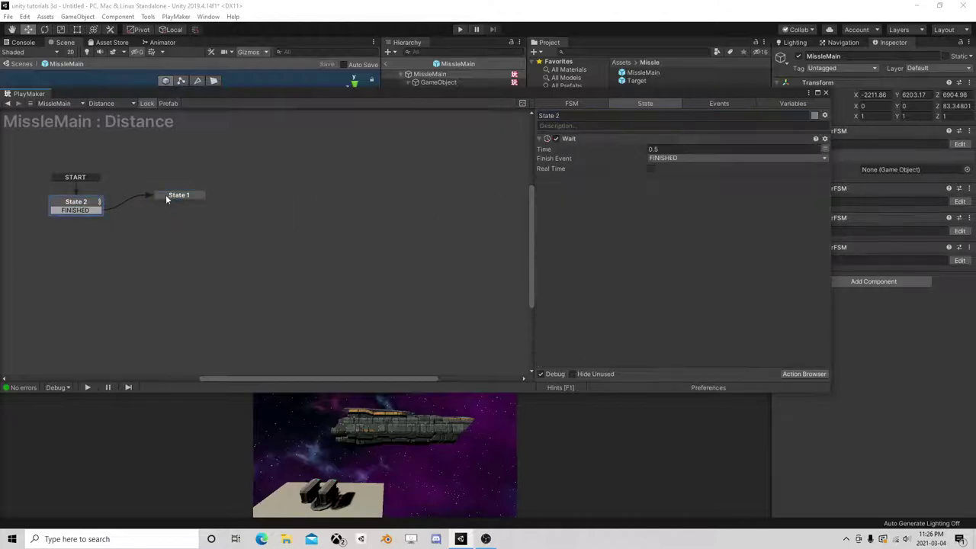
left_click(169, 196)
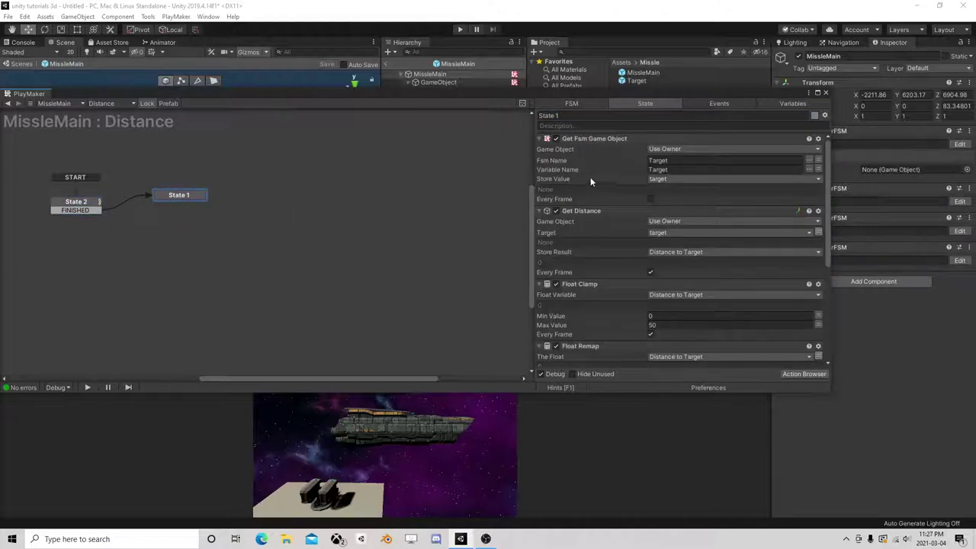
scroll(601, 183, "down", 2)
scroll(603, 185, "up", 2)
scroll(614, 185, "down", 1)
scroll(693, 206, "up", 1)
left_click(85, 207)
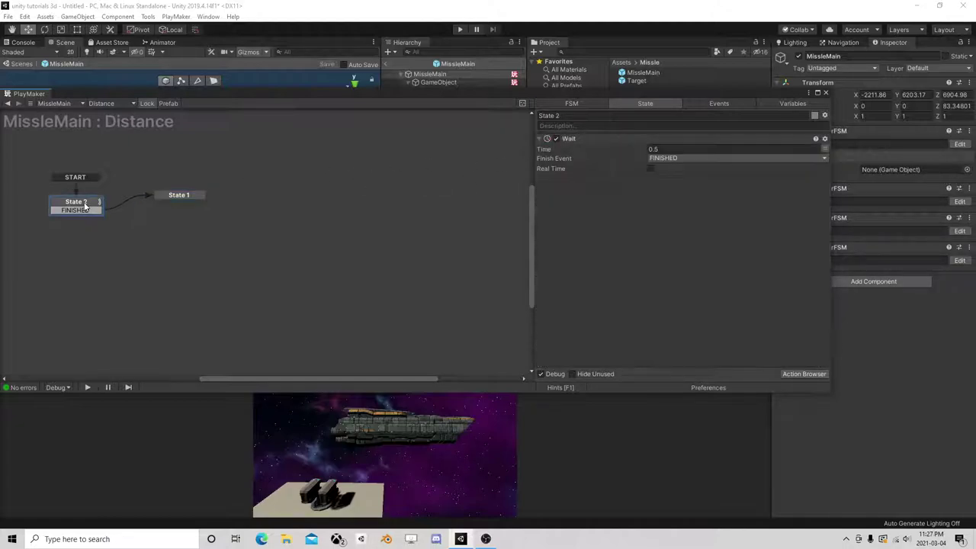
left_click(173, 197)
scroll(636, 235, "down", 1)
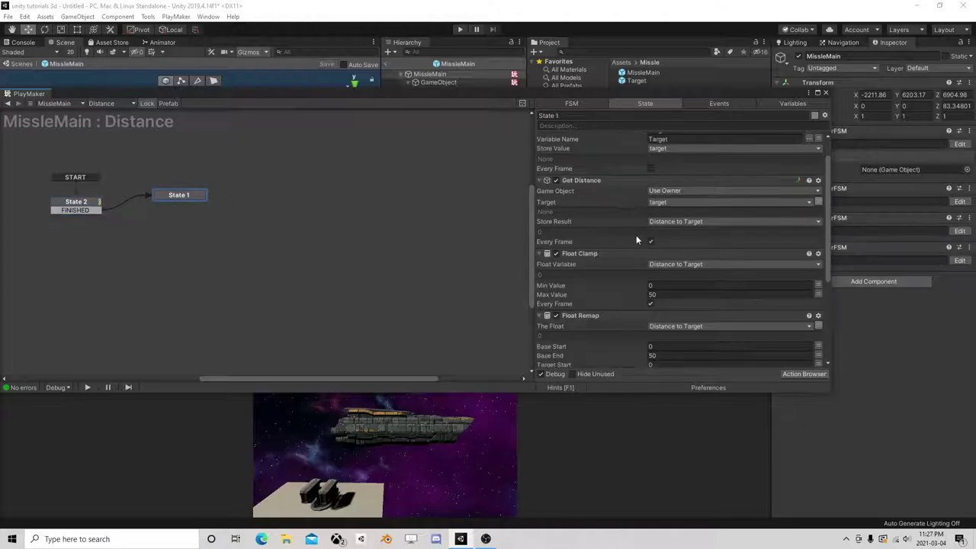
scroll(648, 233, "down", 1)
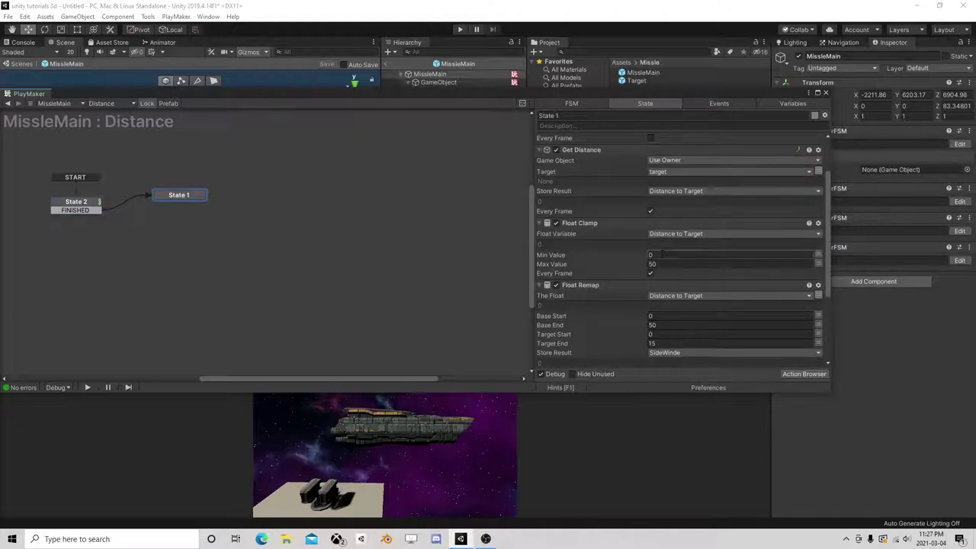
scroll(666, 259, "down", 1)
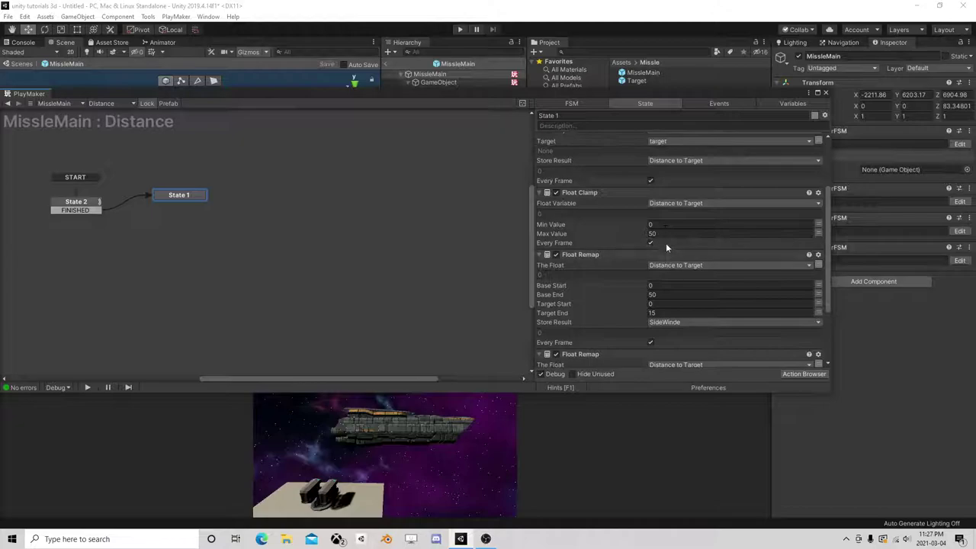
Set the Float Clamp maximum to 100 and the first Float Remap's Base End to 75
left_click(593, 233)
type("100")
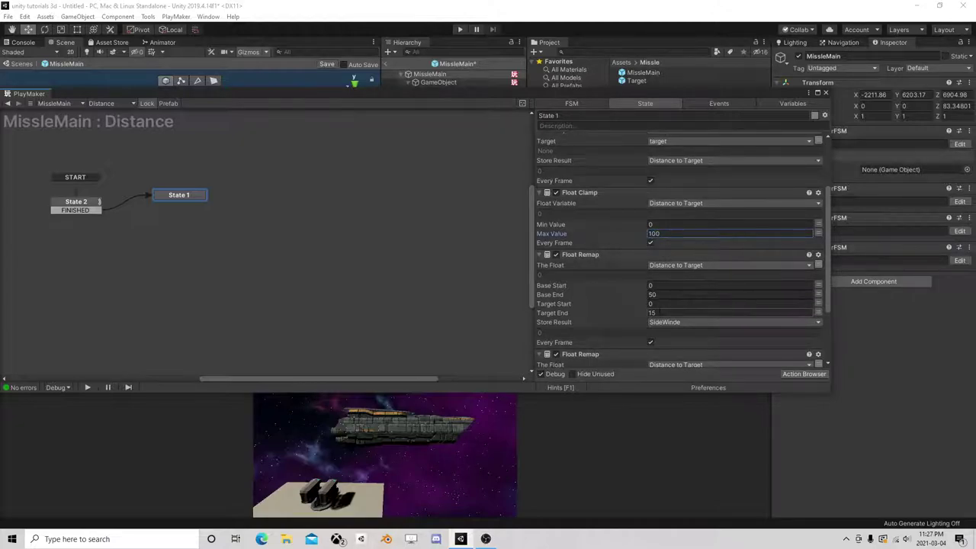
left_click(619, 294)
type("100")
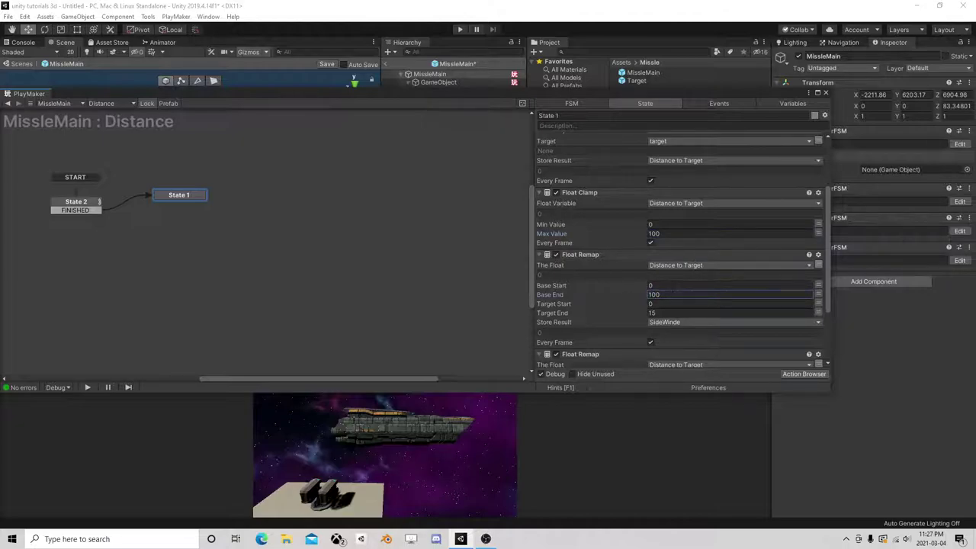
scroll(687, 304, "down", 3)
left_click(663, 233)
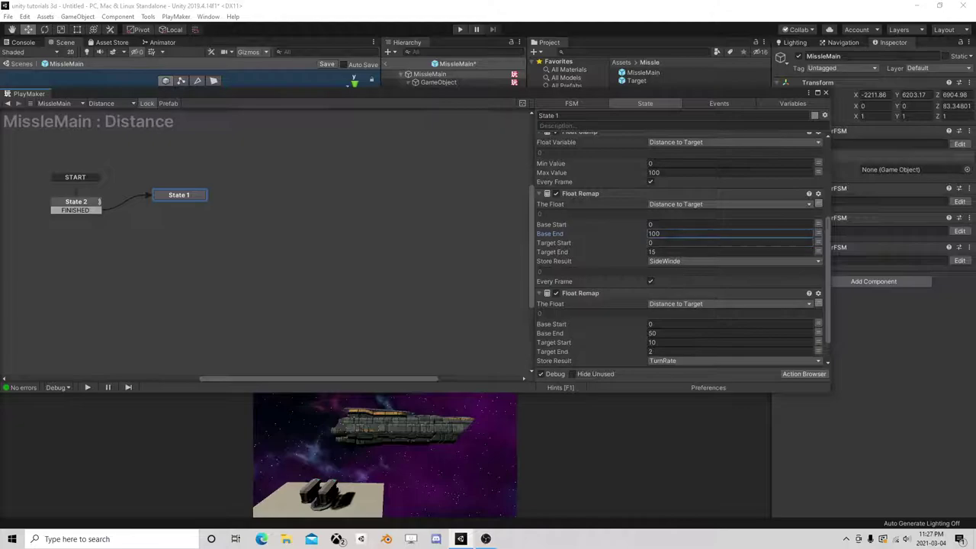
type("75")
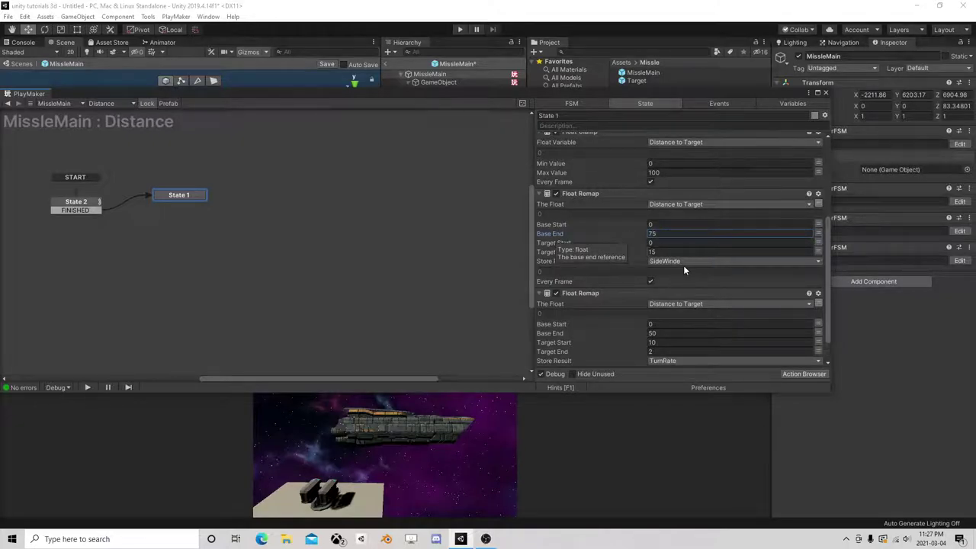
Set the second Float Remap's Base End to 10 and Target End to 2.5
scroll(683, 267, "down", 2)
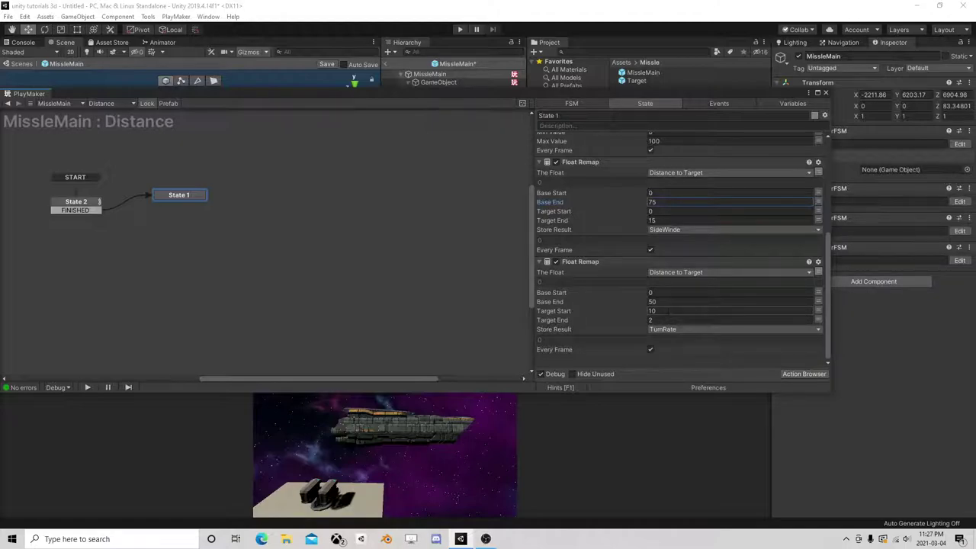
left_click(658, 302)
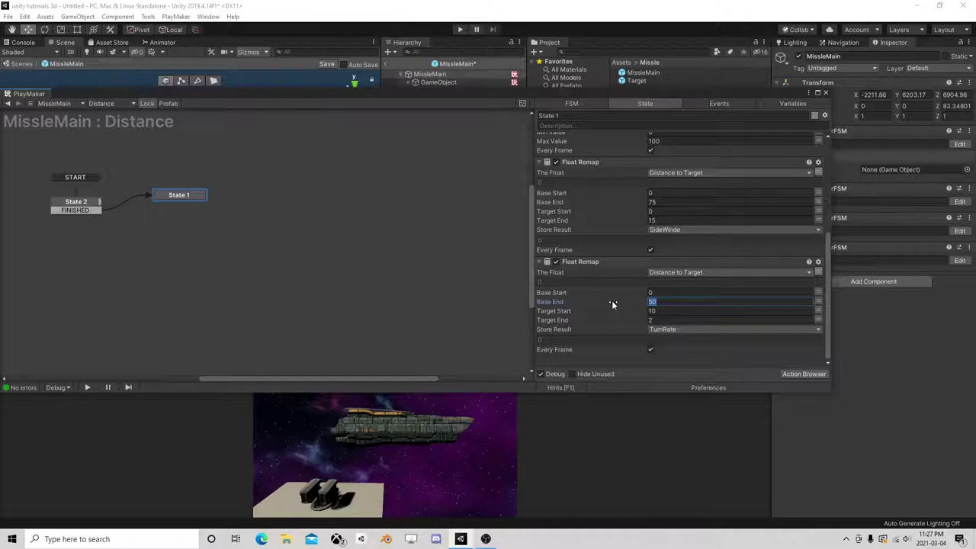
type("100")
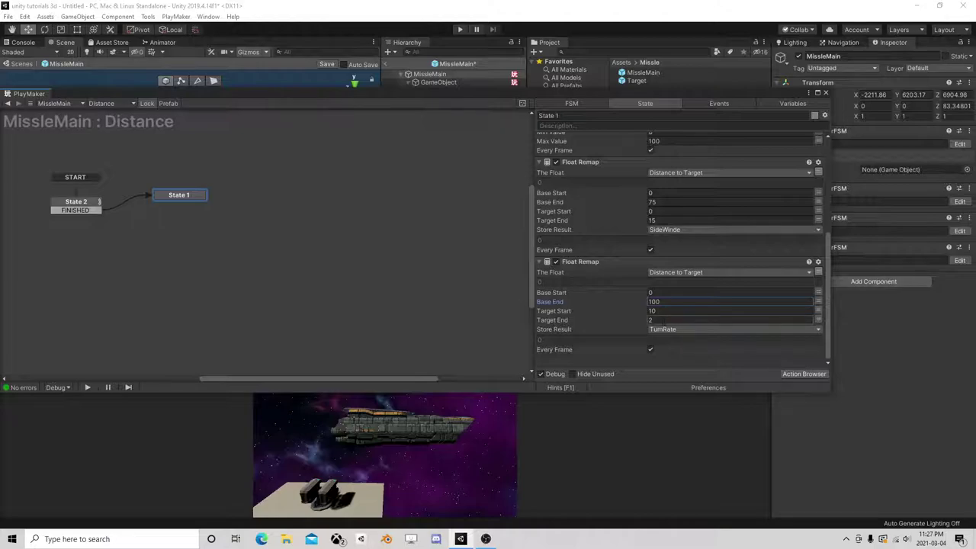
left_click(654, 321)
type(".5")
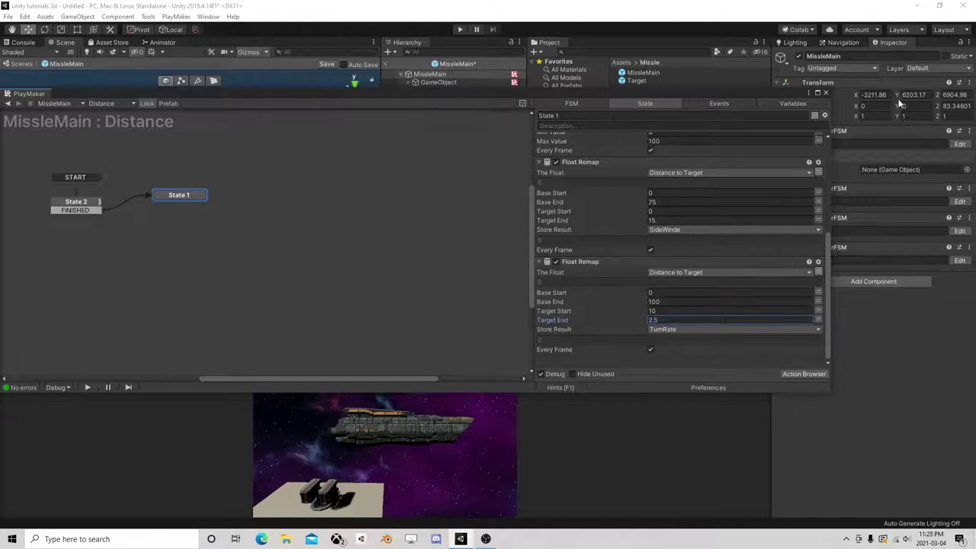
left_click(825, 93)
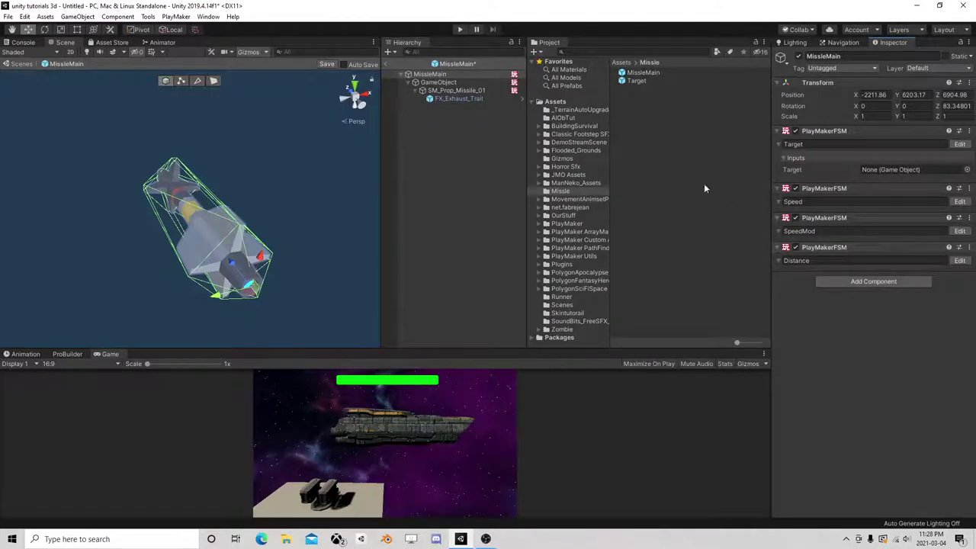
Open the rotate FSM on its GameObject and select State 2 with its Rotate action
left_click(443, 82)
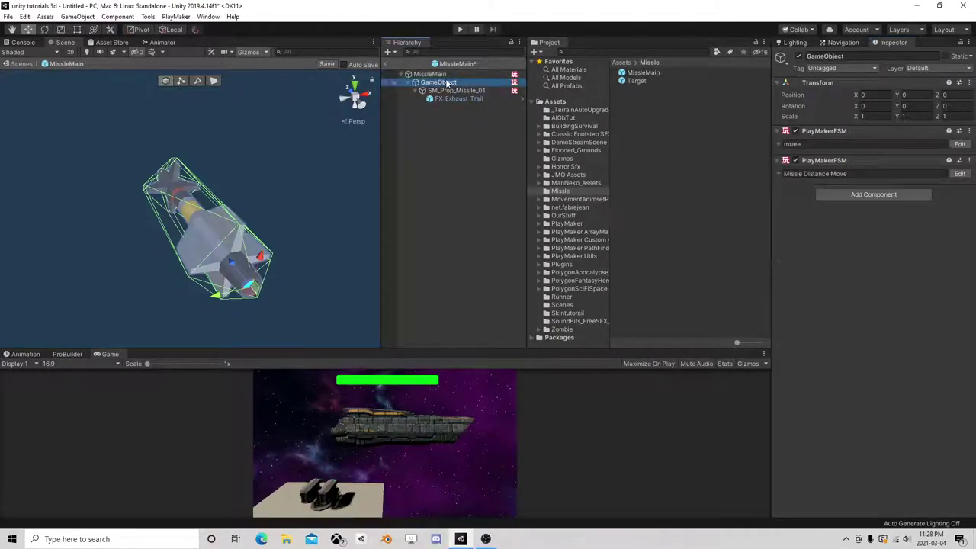
left_click(959, 144)
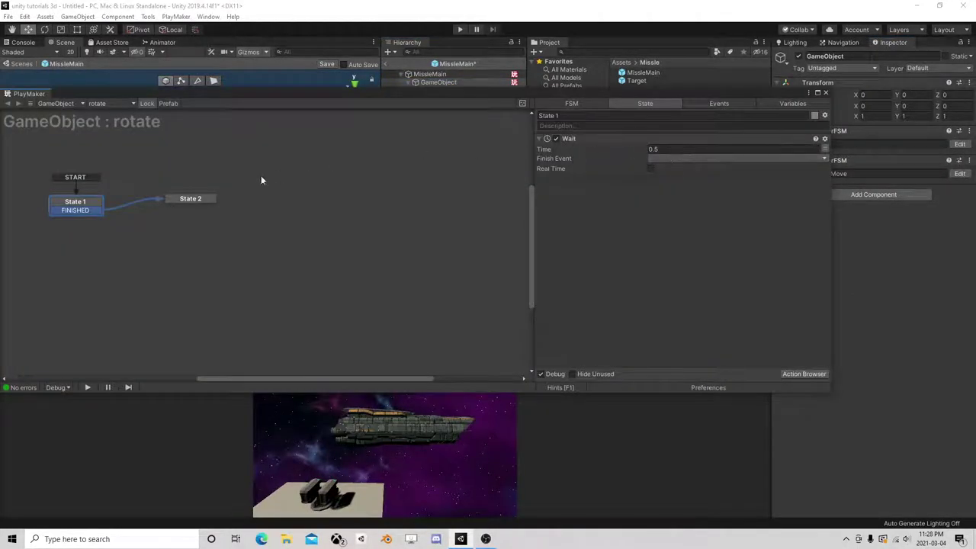
left_click(187, 199)
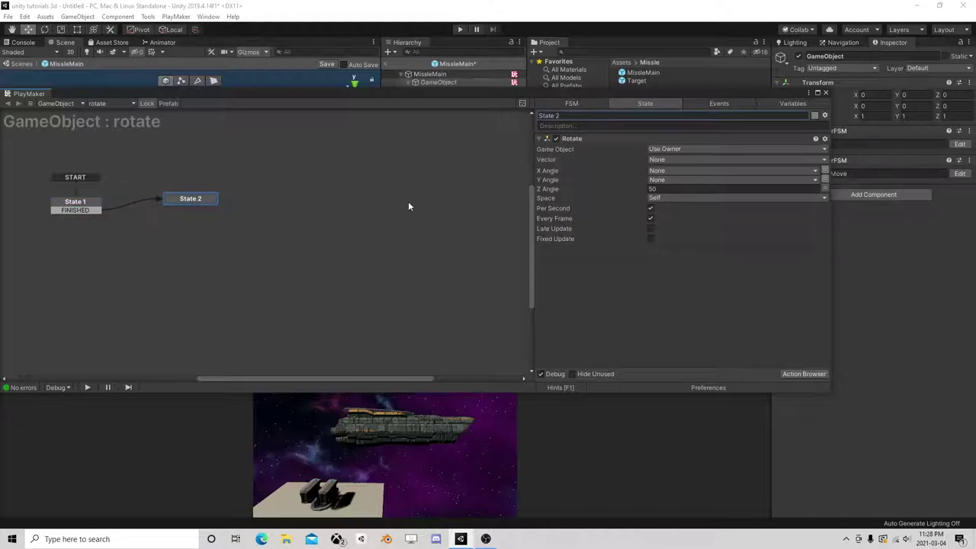
left_click(180, 202)
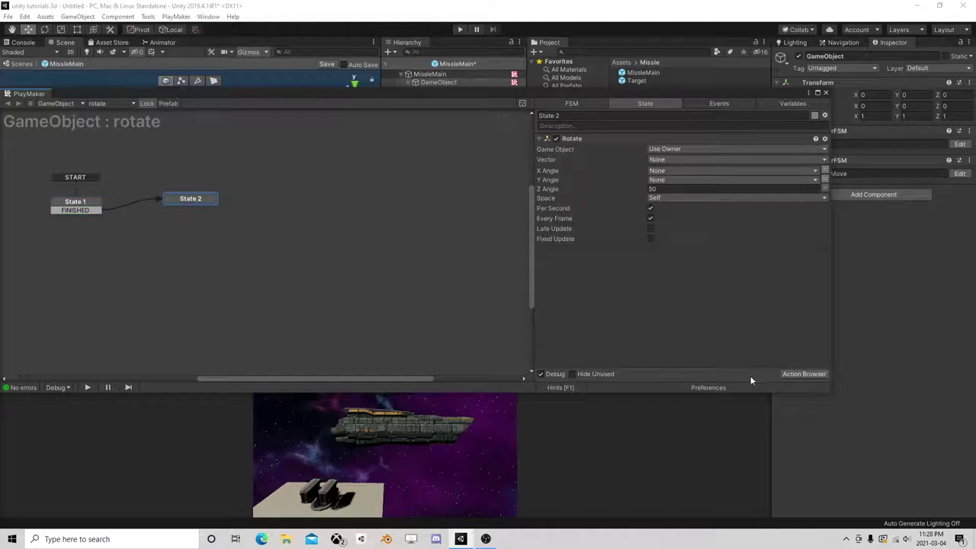
Add a Float Interpolate action to State 2, placed above Rotate
left_click(796, 373)
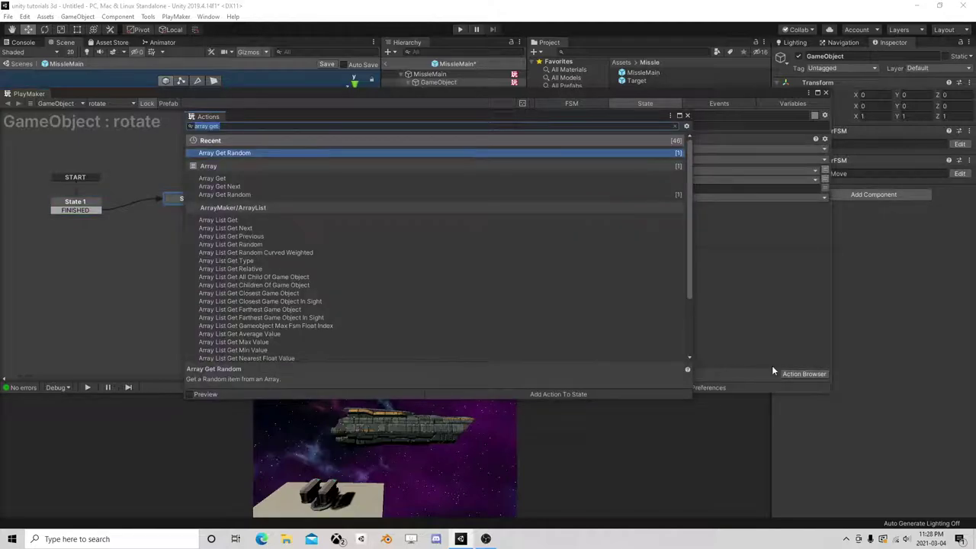
type("interpl")
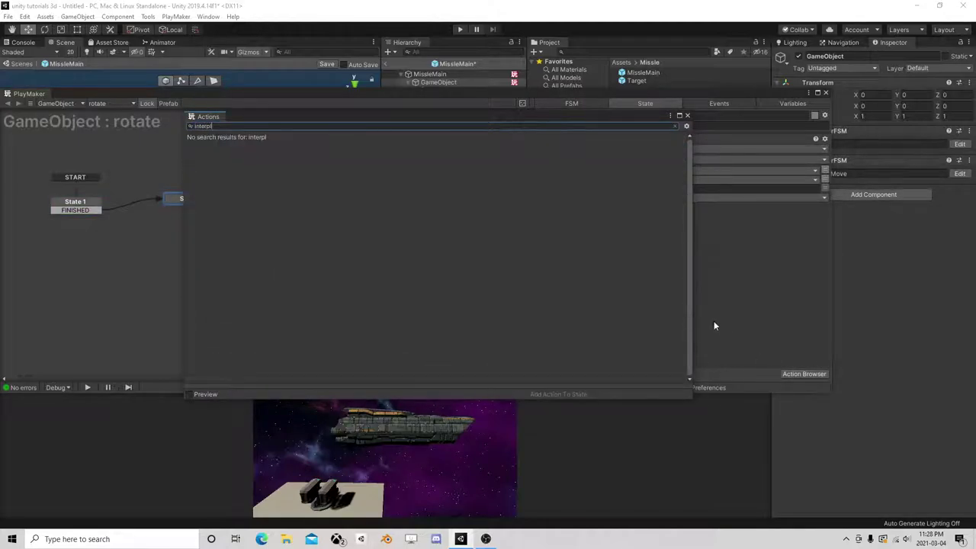
key("BackSpace")
double_click(225, 153)
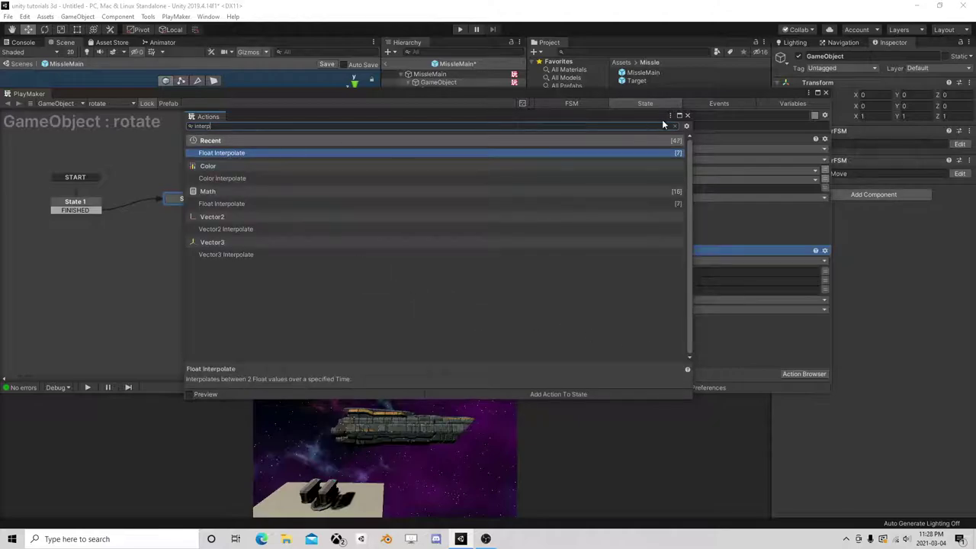
left_click(688, 116)
left_click_drag(591, 251, 602, 140)
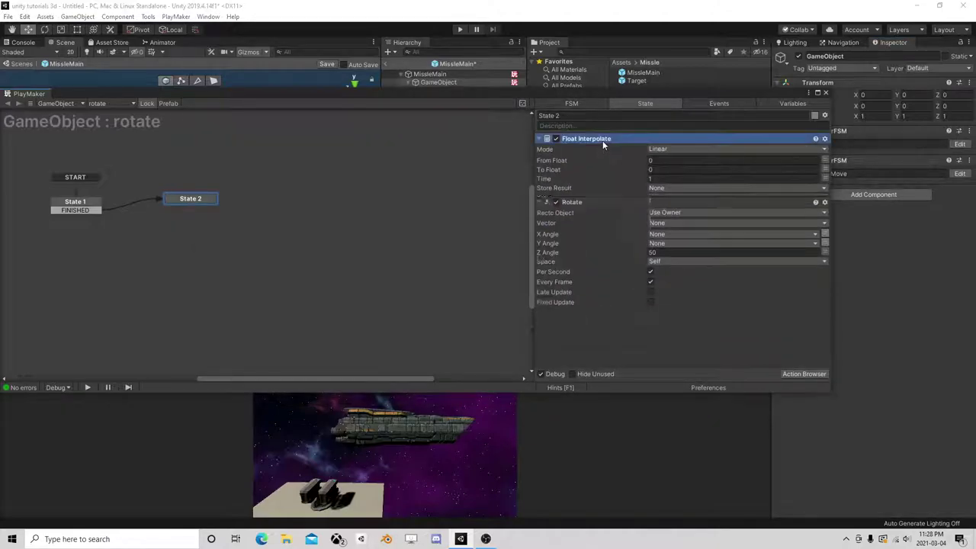
Set Float Interpolate's To Float to 65 and store the result in new variable X
left_click(669, 161)
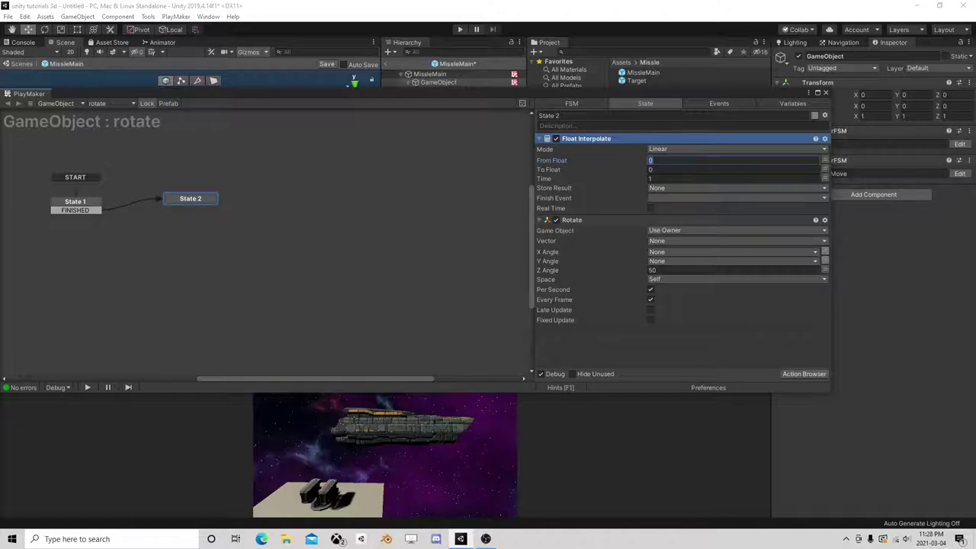
key("Tab")
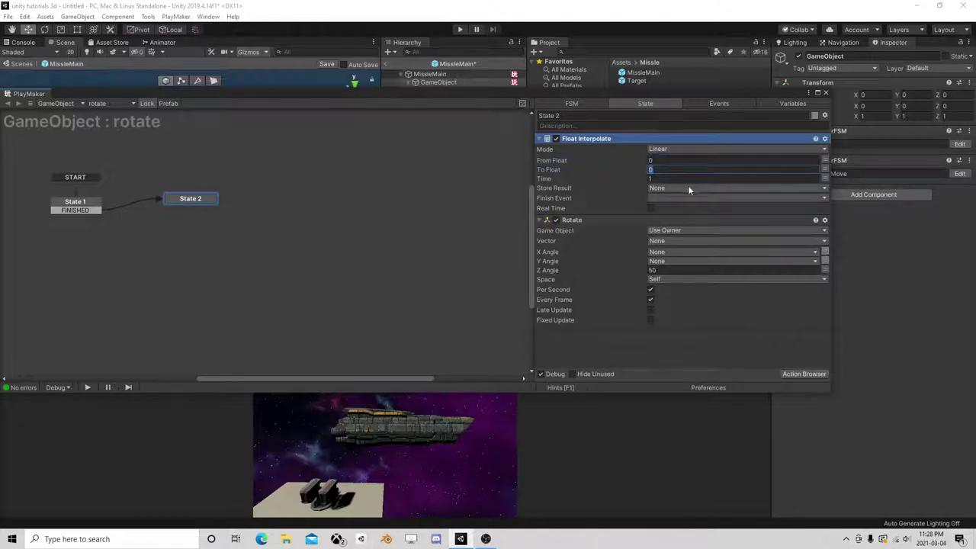
type("65")
left_click(666, 180)
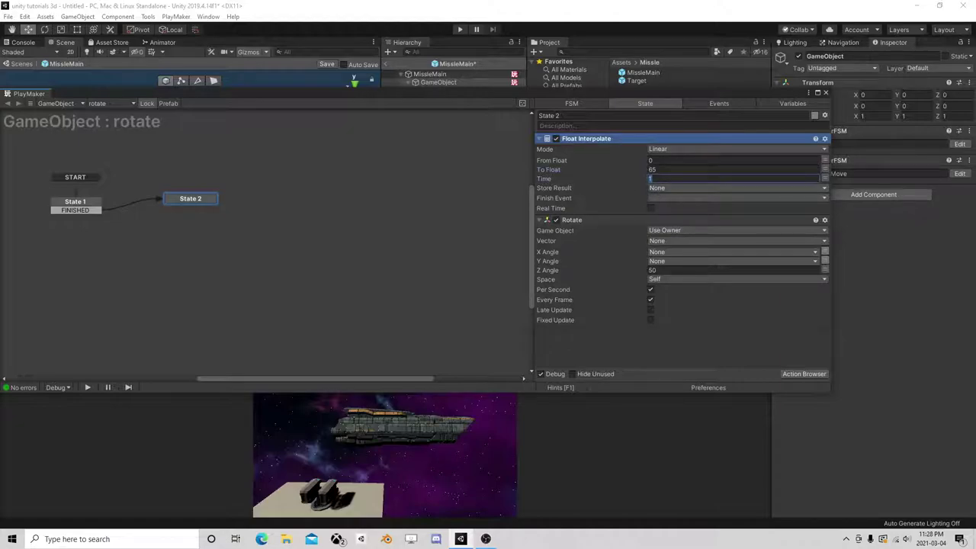
left_click(662, 187)
left_click(673, 212)
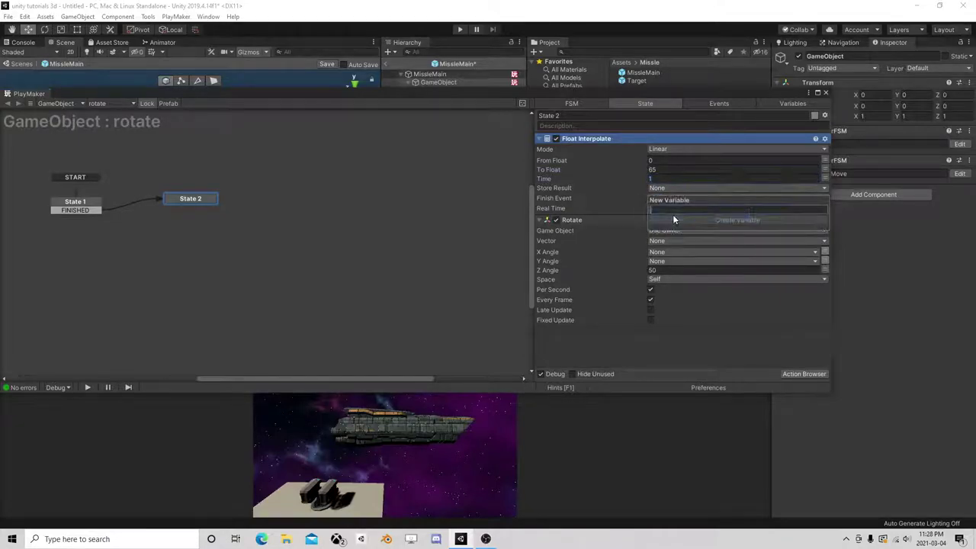
type("X")
key("Return")
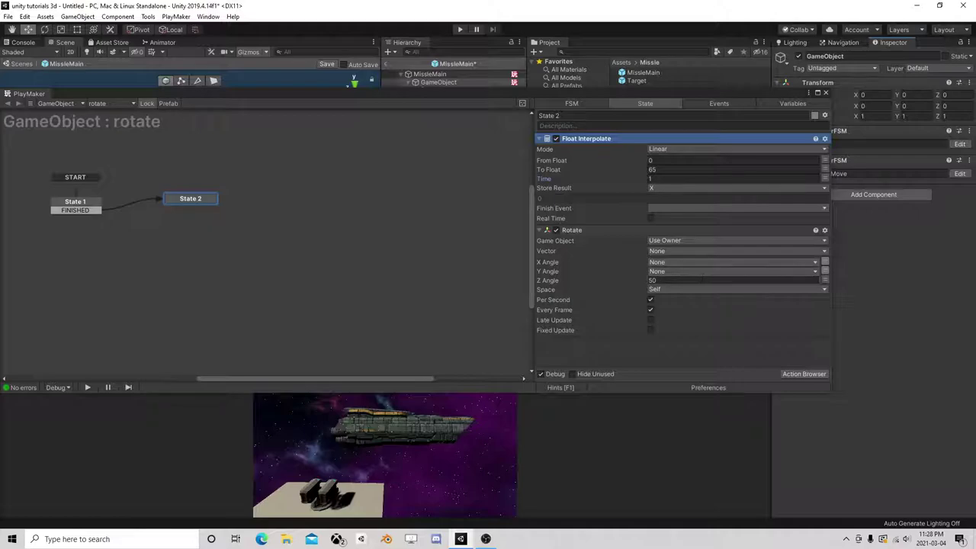
Drive the Rotate action's Z Angle with variable X
left_click(824, 280)
left_click(793, 280)
left_click(674, 303)
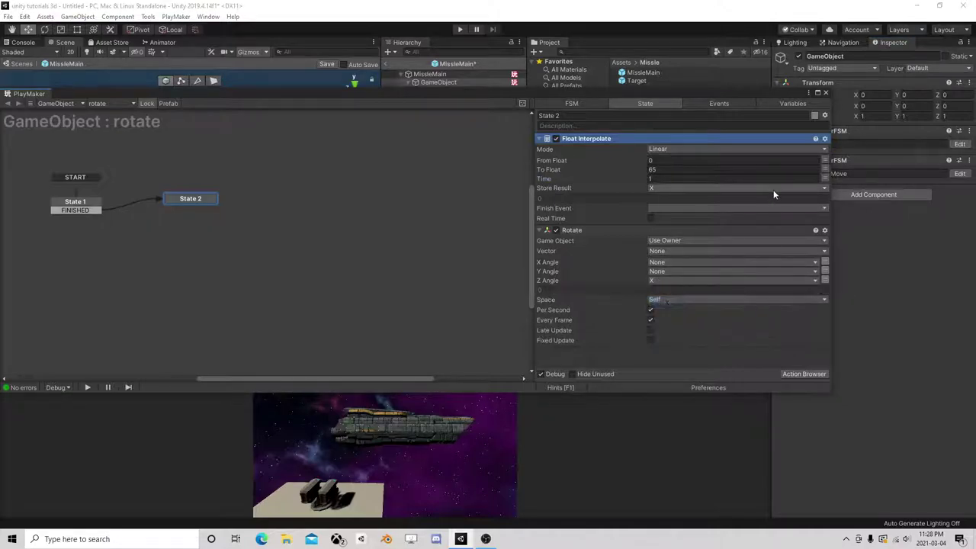
left_click(825, 93)
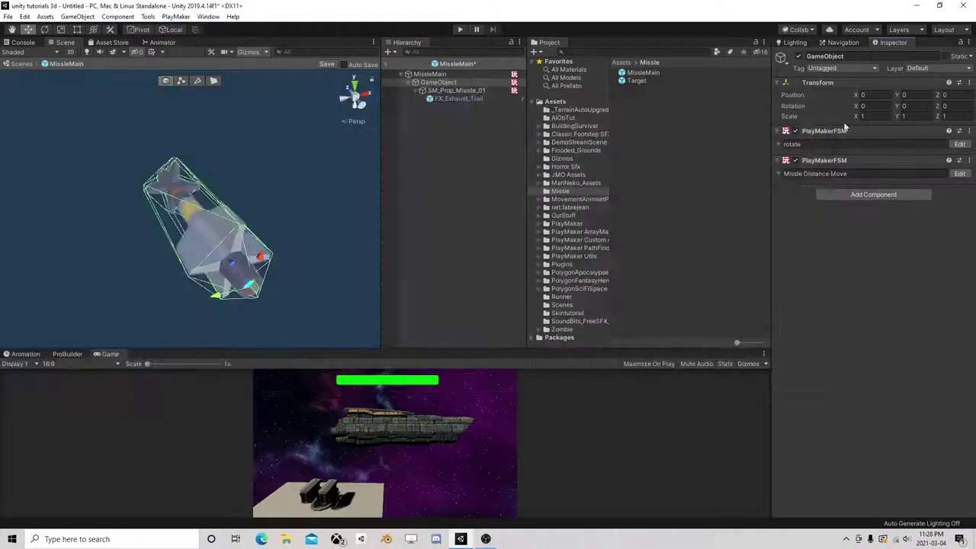
Review the Missle Distance Move FSM's State 2 and State 1 actions
left_click(959, 173)
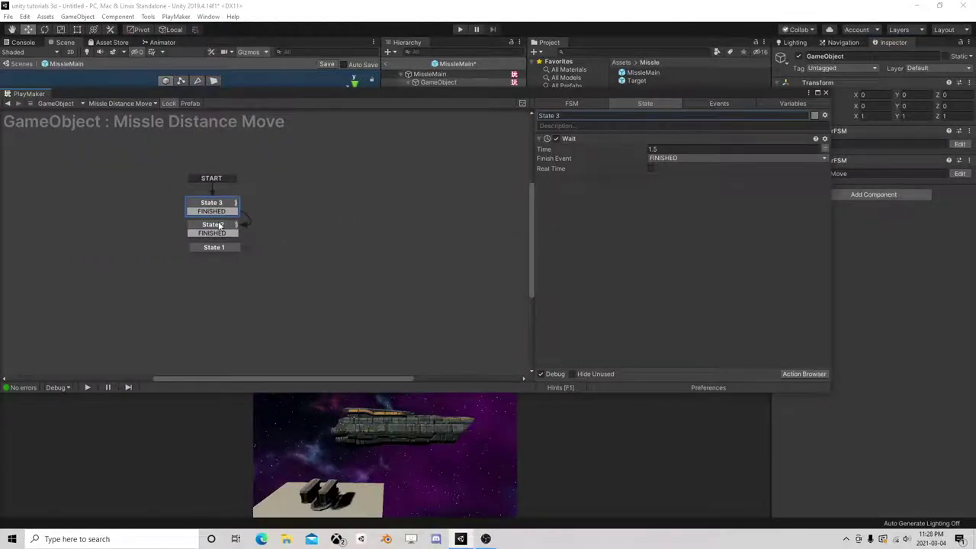
left_click(220, 226)
scroll(592, 236, "down", 2)
scroll(594, 248, "up", 2)
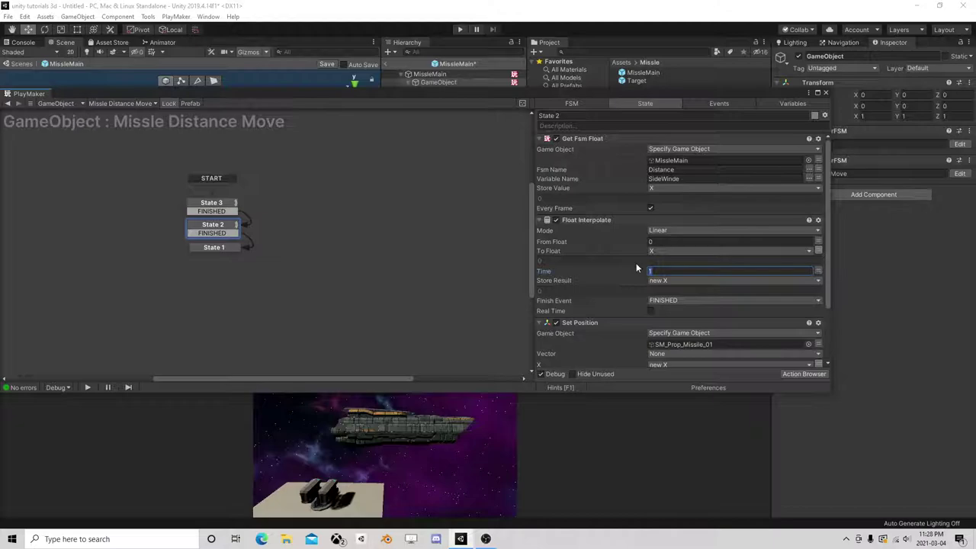
type("3")
scroll(722, 269, "down", 3)
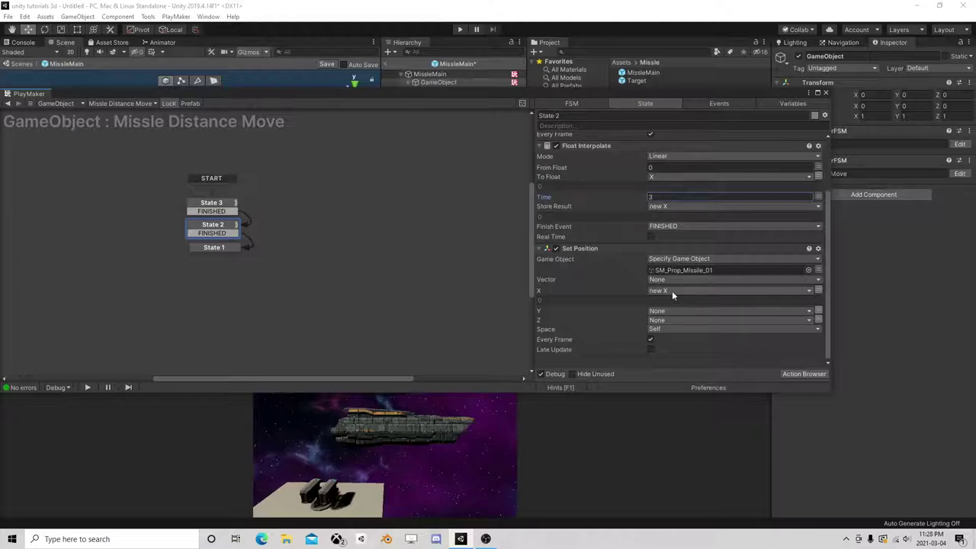
left_click(217, 246)
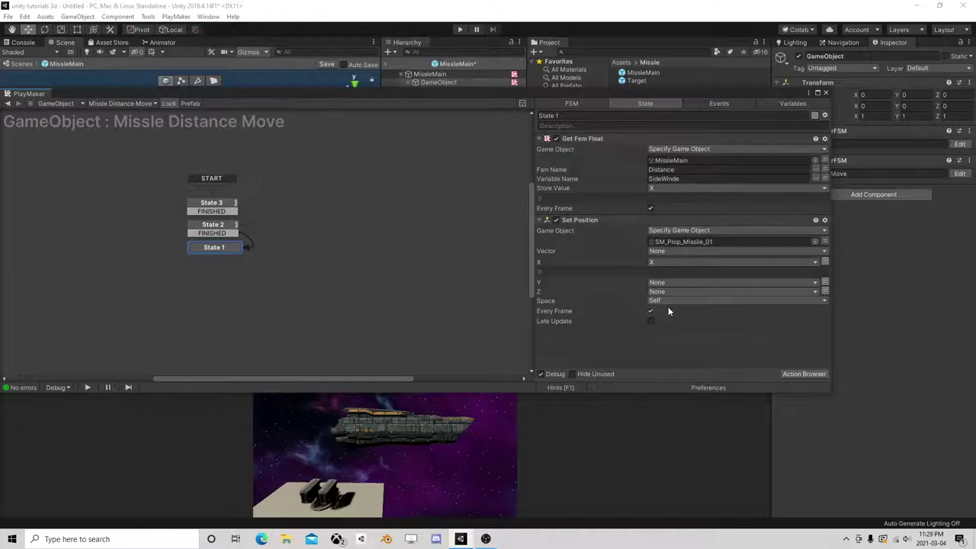
Leave prefab editing for the Untitled scene and run it in Play mode
left_click(825, 93)
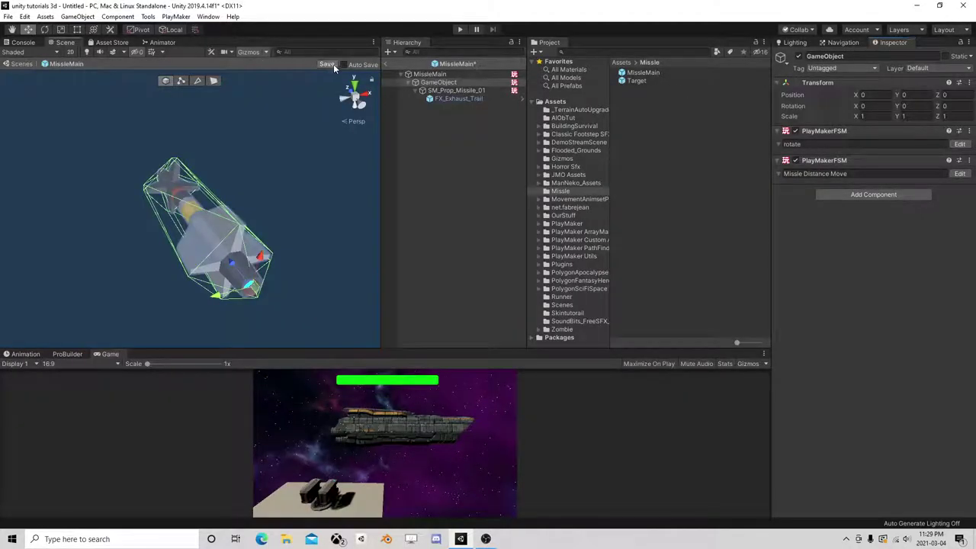
left_click(384, 64)
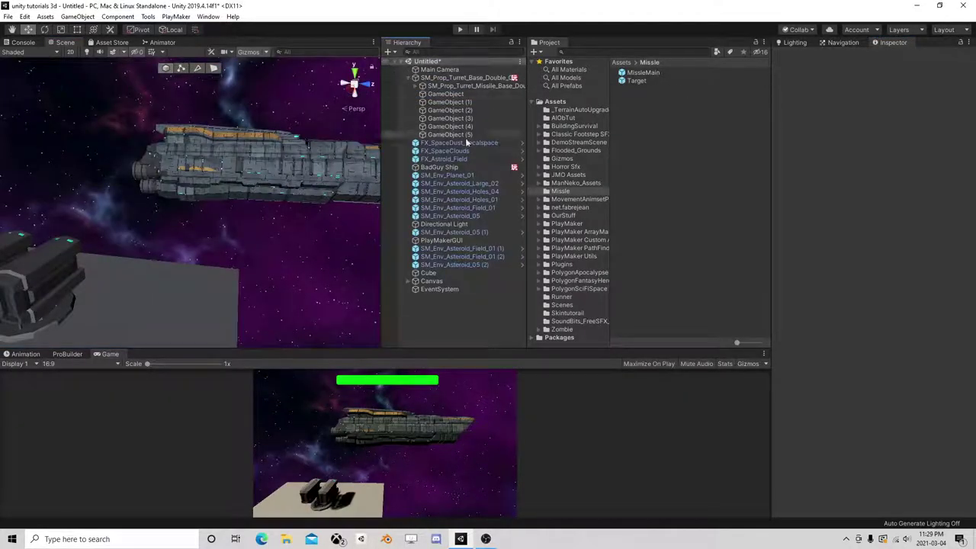
left_click(460, 30)
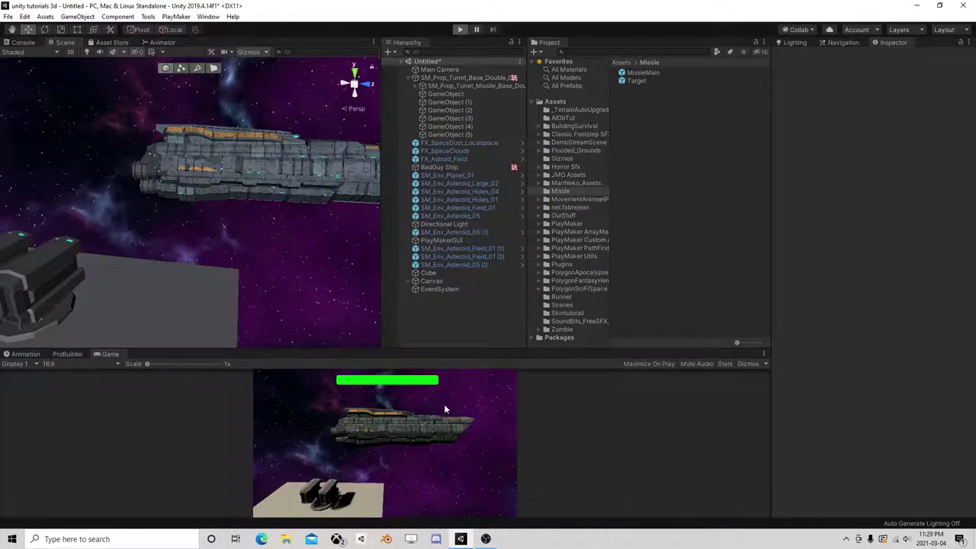
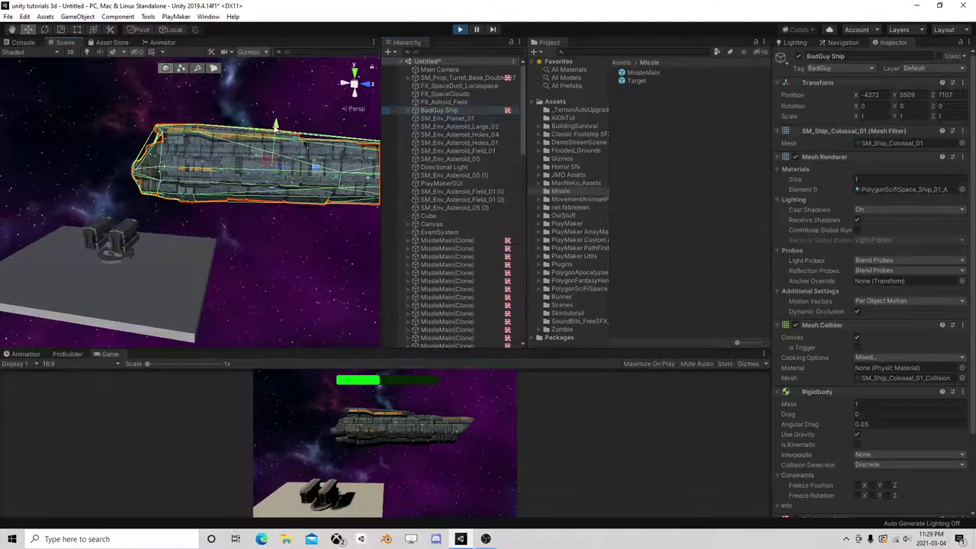
Frame the BadGuy Ship and drag it down to Y 5437 during Play mode
key("f")
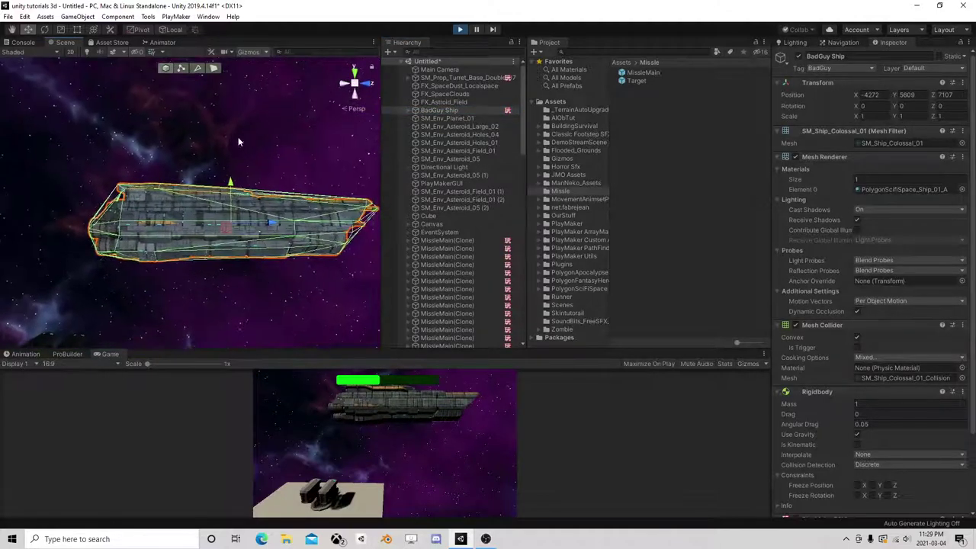
mouse_move(229, 181)
left_mouse_down()
mouse_move(232, 90)
mouse_move(247, 71)
mouse_move(249, 244)
left_mouse_up()
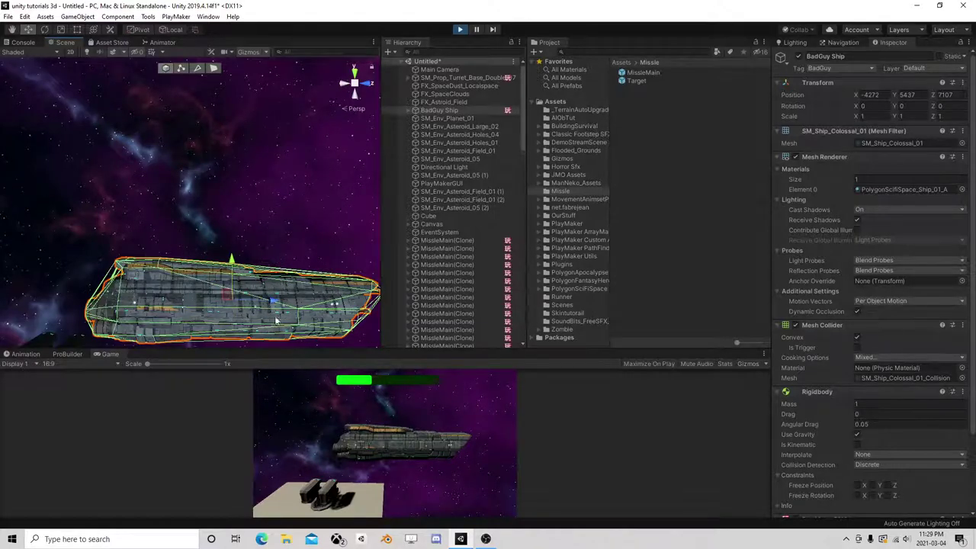
Run a test that fires missiles at the BadGuy Ship from the Game view, then stop play
left_click(460, 29)
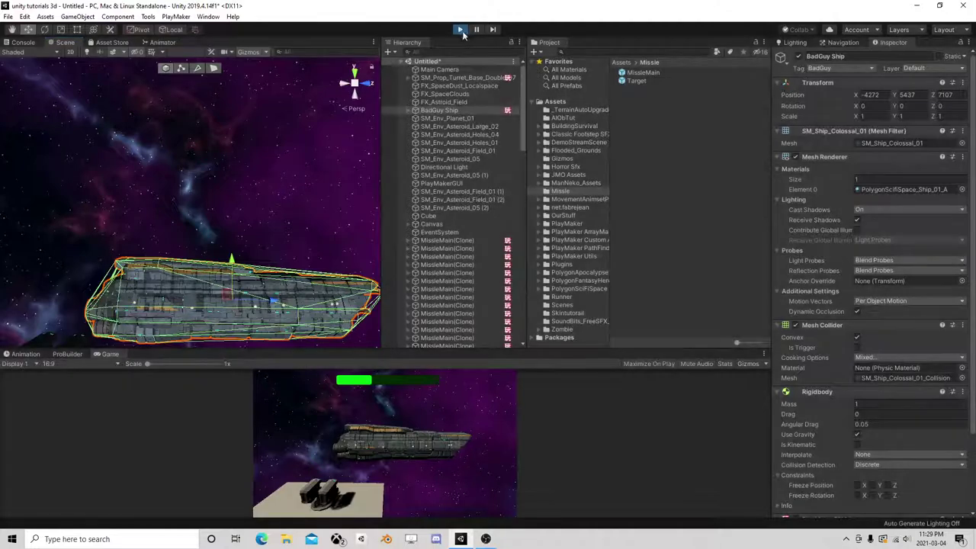
mouse_move(274, 144)
right_mouse_down()
mouse_move(262, 234)
mouse_move(261, 207)
right_mouse_up()
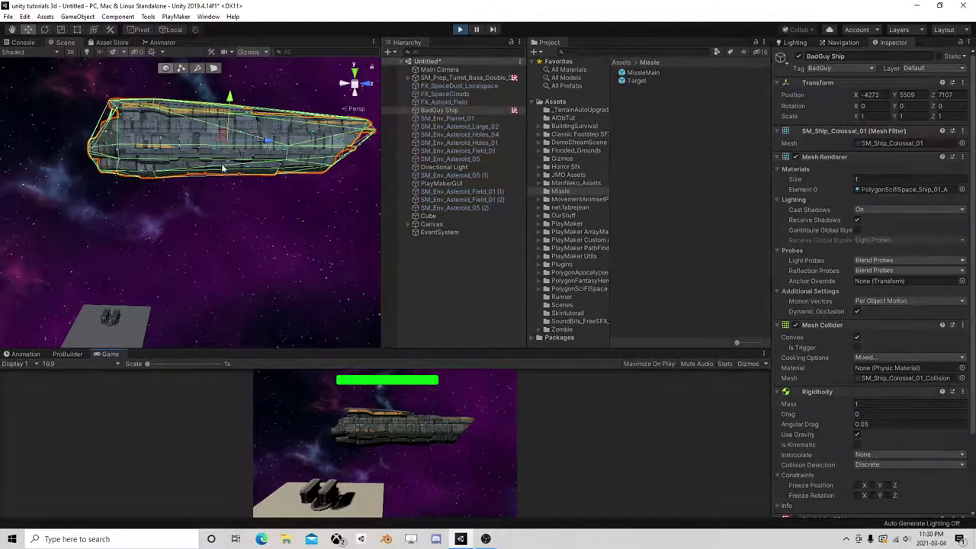
left_click(218, 240)
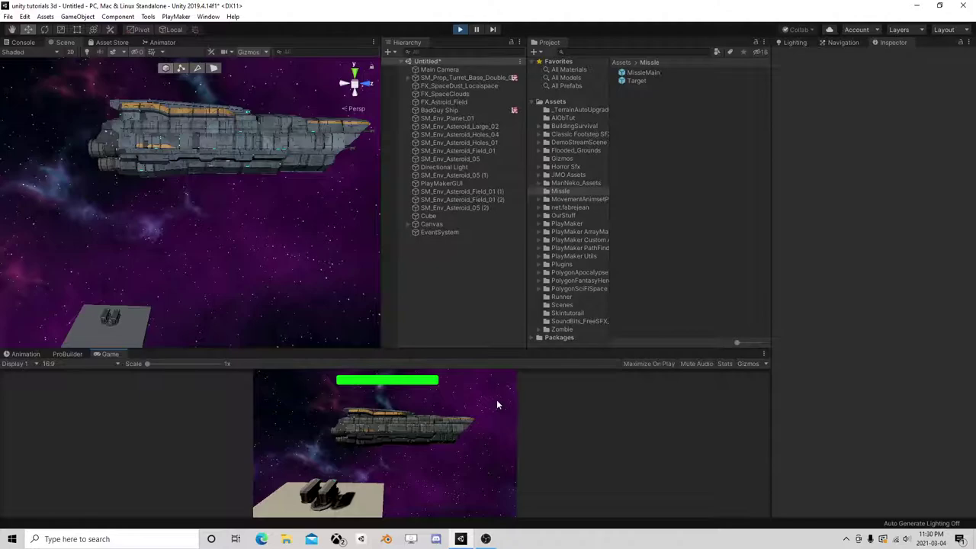
left_click(282, 496)
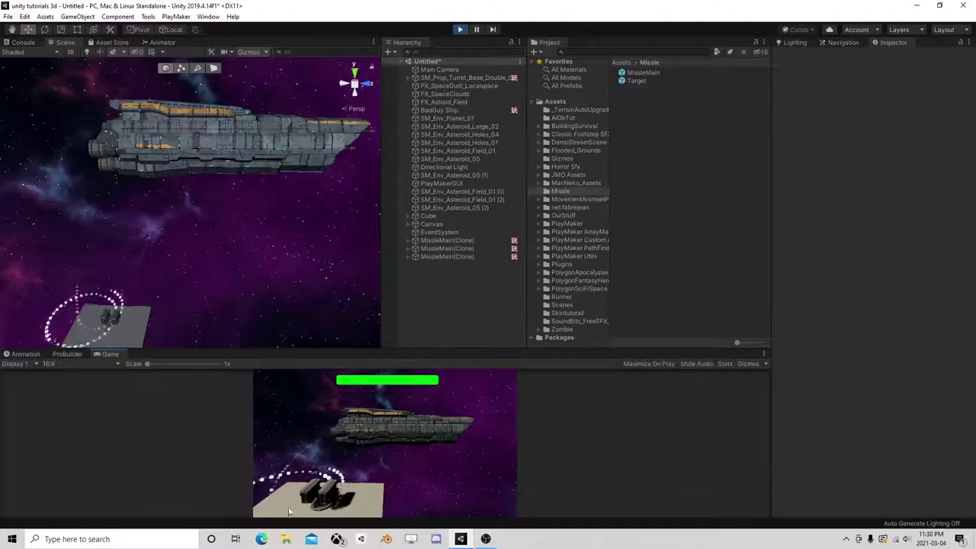
left_click(393, 427)
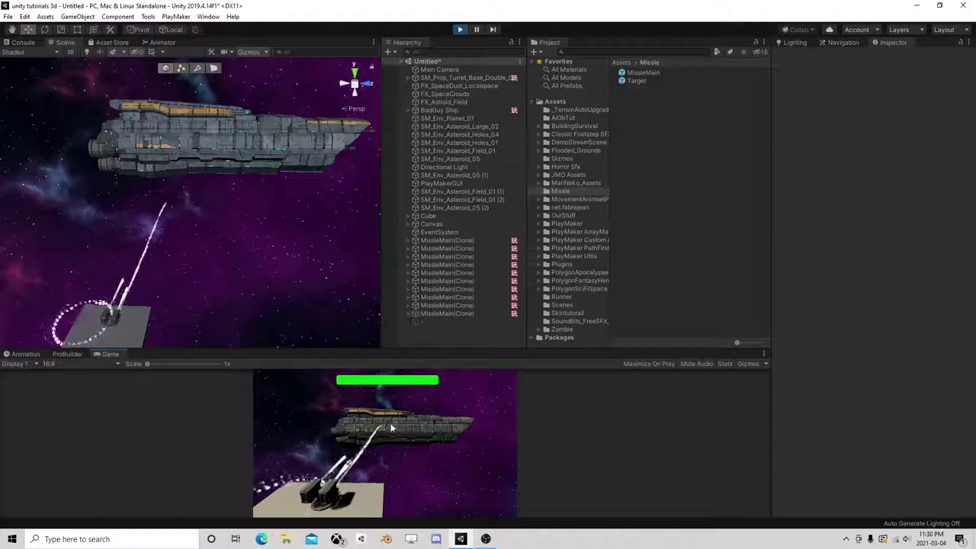
left_click(458, 31)
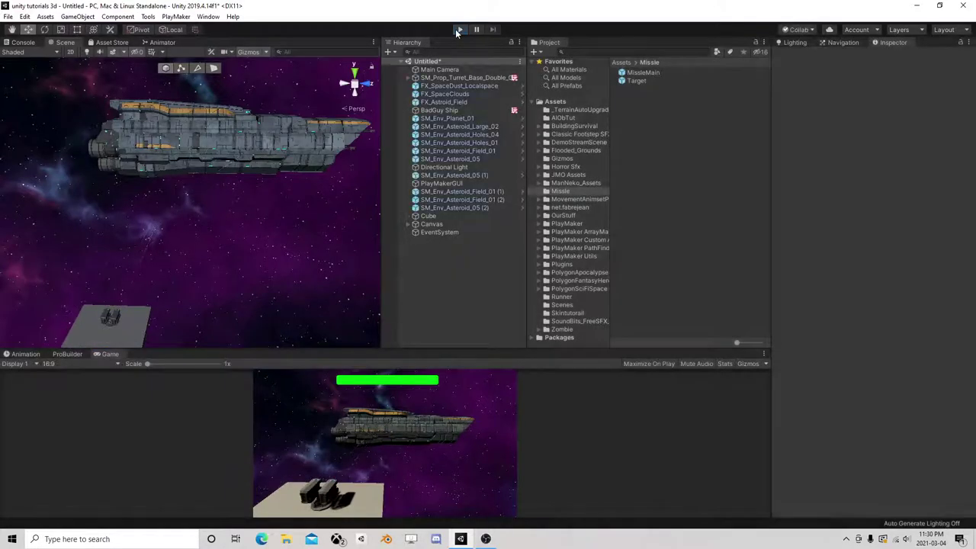
Search the project assets for 'explosi' and filter the results to Prefab type
left_click(259, 156)
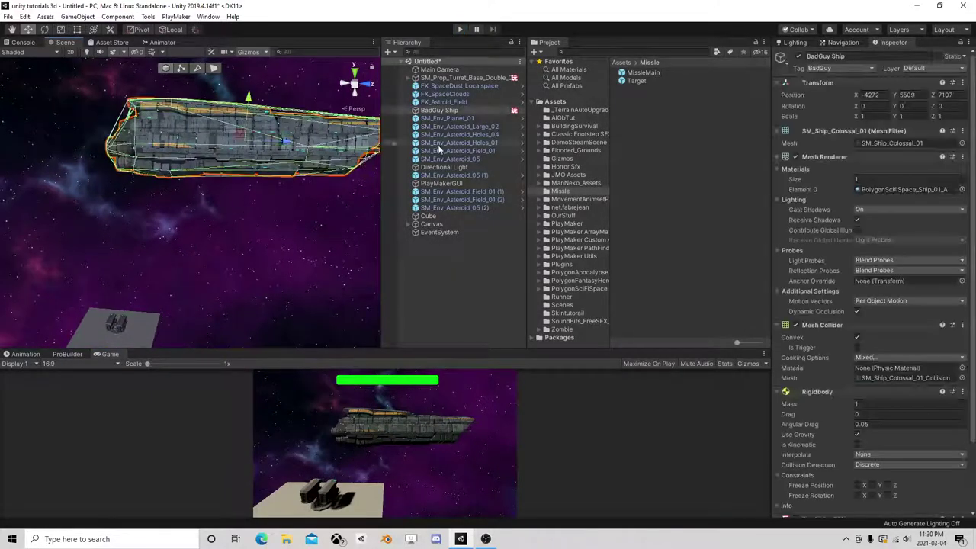
scroll(813, 267, "down", 3)
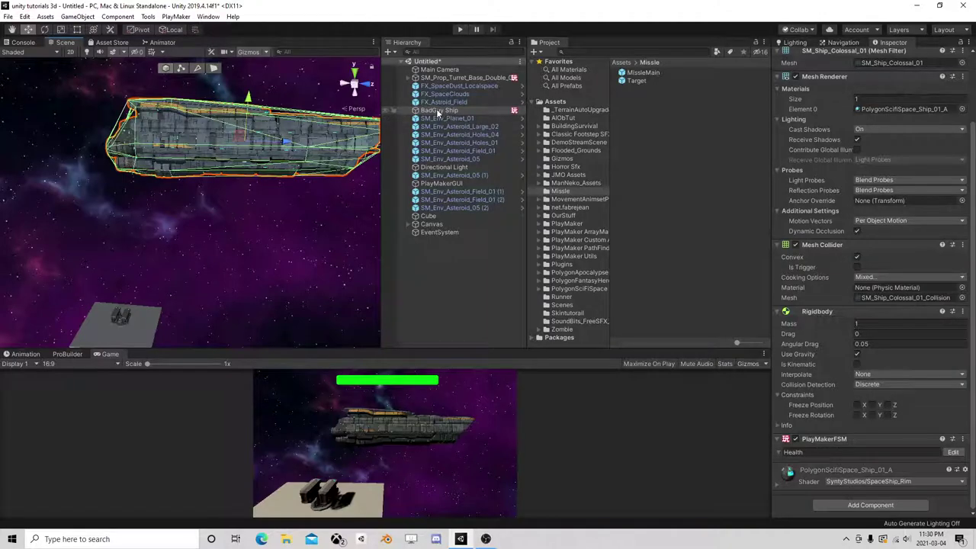
left_click(610, 52)
type("explosi")
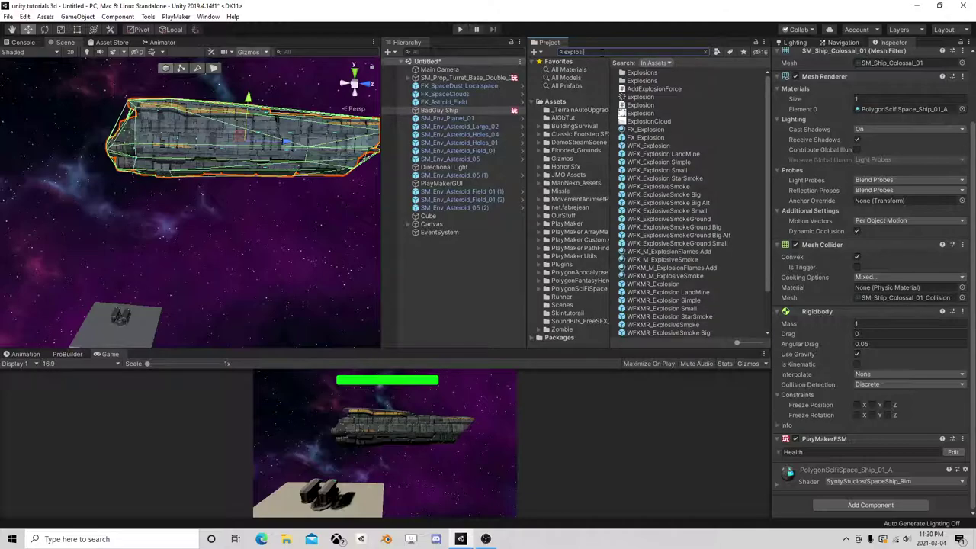
left_click(717, 51)
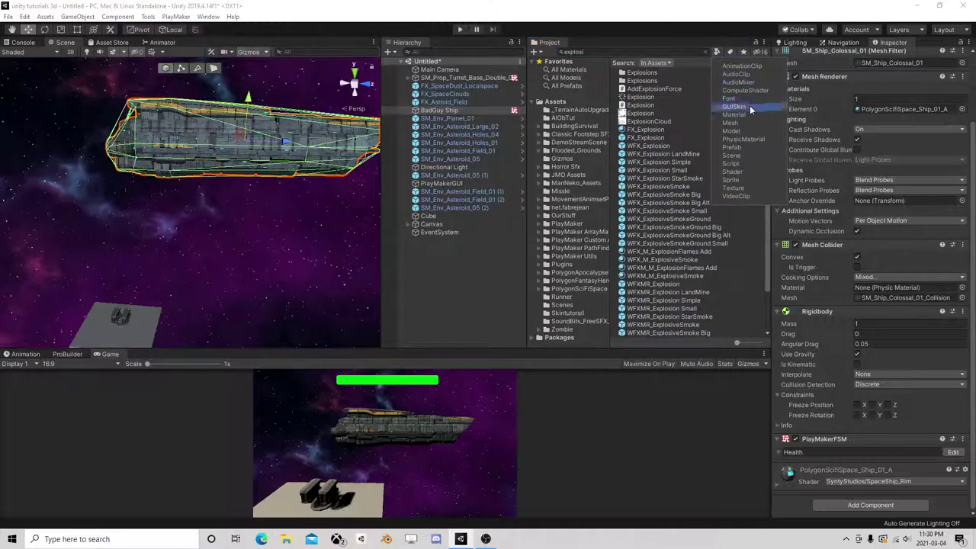
left_click(737, 148)
left_click(652, 29)
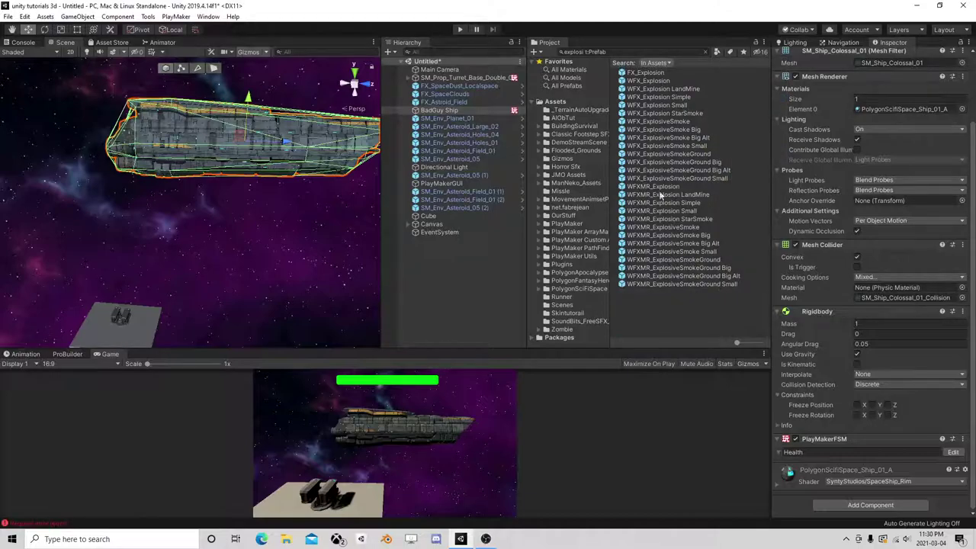
Preview WFXMR_Explosion, WFXMR_ExplosiveSmokeGround Small and another explosion in the scene, deleting each
left_click_drag(654, 187, 155, 321)
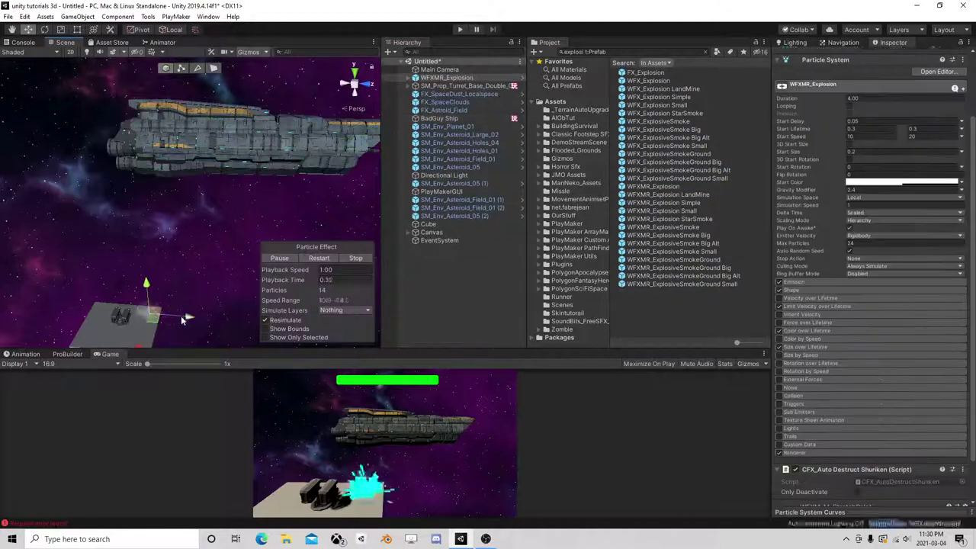
key("Delete")
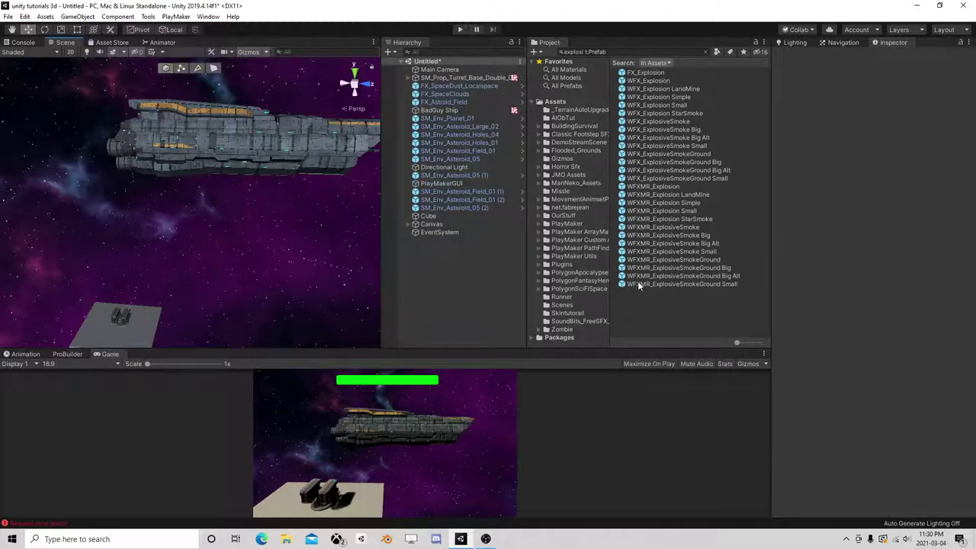
left_click_drag(640, 285, 244, 297)
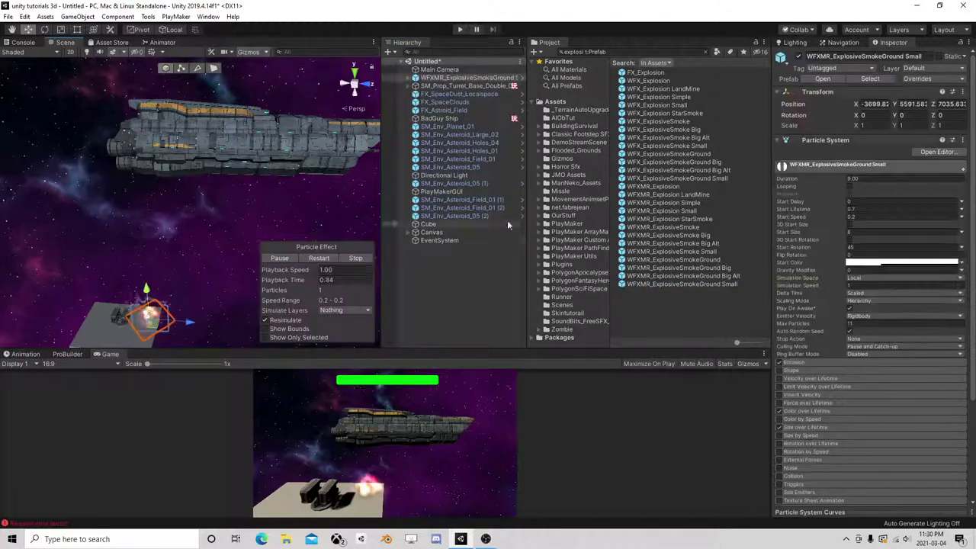
key("Delete")
left_click(648, 187)
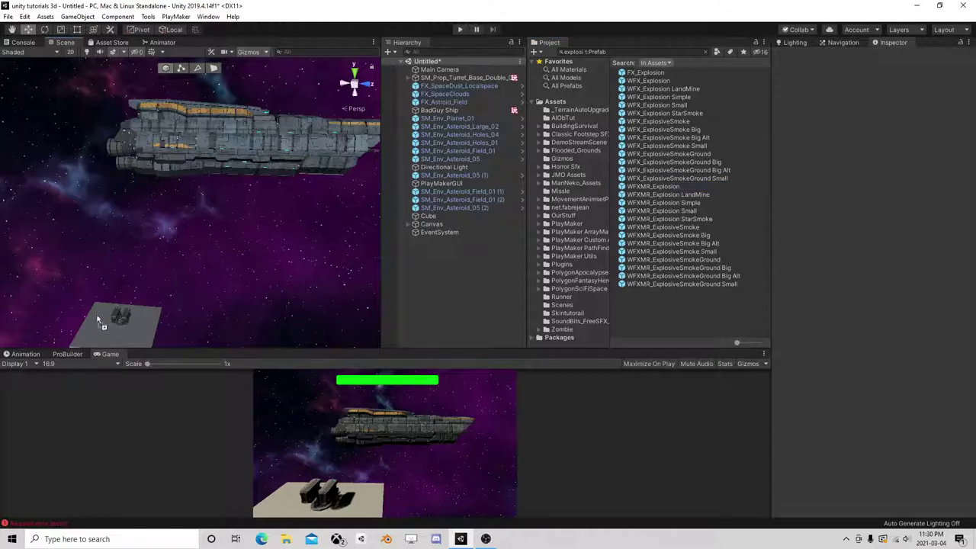
left_click_drag(648, 187, 157, 328)
key("Delete")
Try WFX_ExplosiveSmoke Big, FX_Explosion and StarSmoke, then parent FX_Explosion under BadGuy Ship
left_click_drag(663, 129, 147, 317)
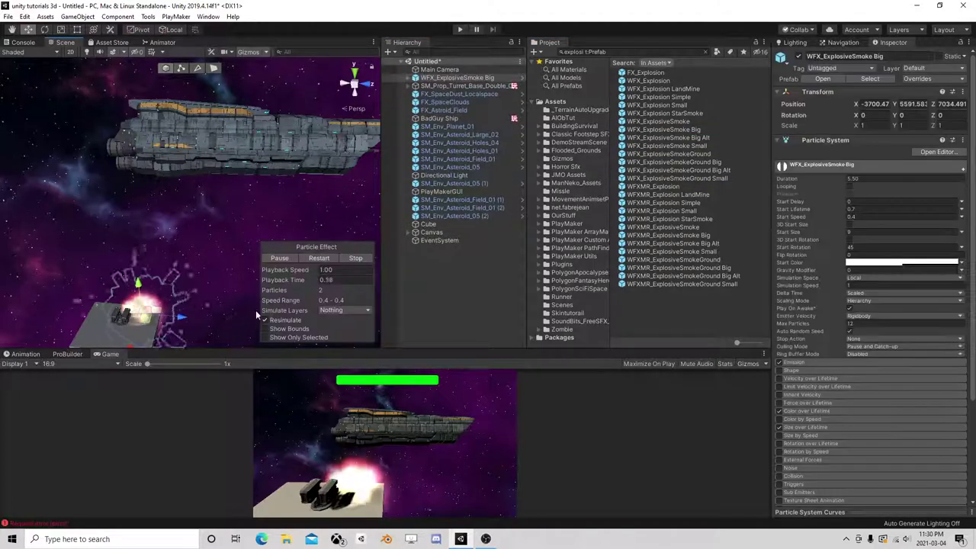
key("Delete")
left_click_drag(658, 85, 232, 271)
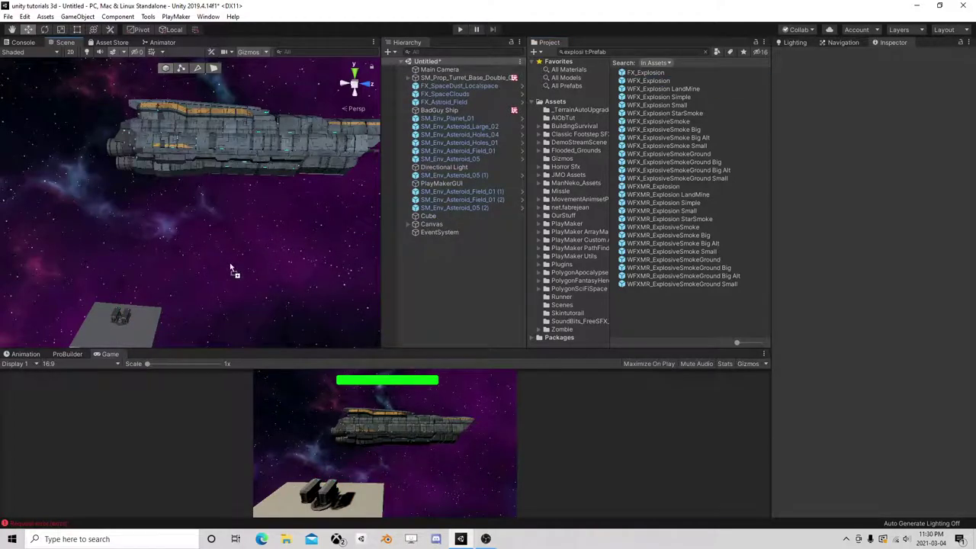
left_click_drag(140, 324, 183, 277)
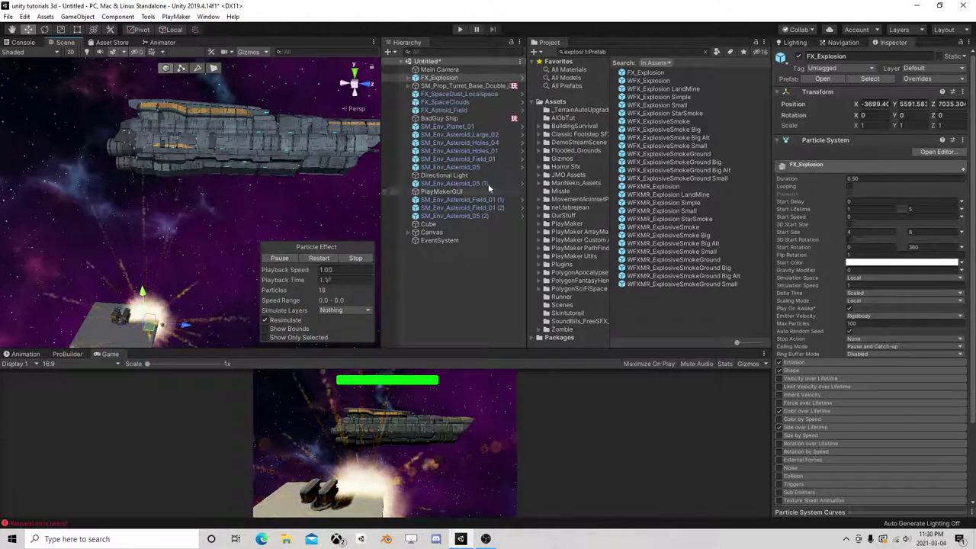
key("Delete")
left_click_drag(664, 113, 153, 321)
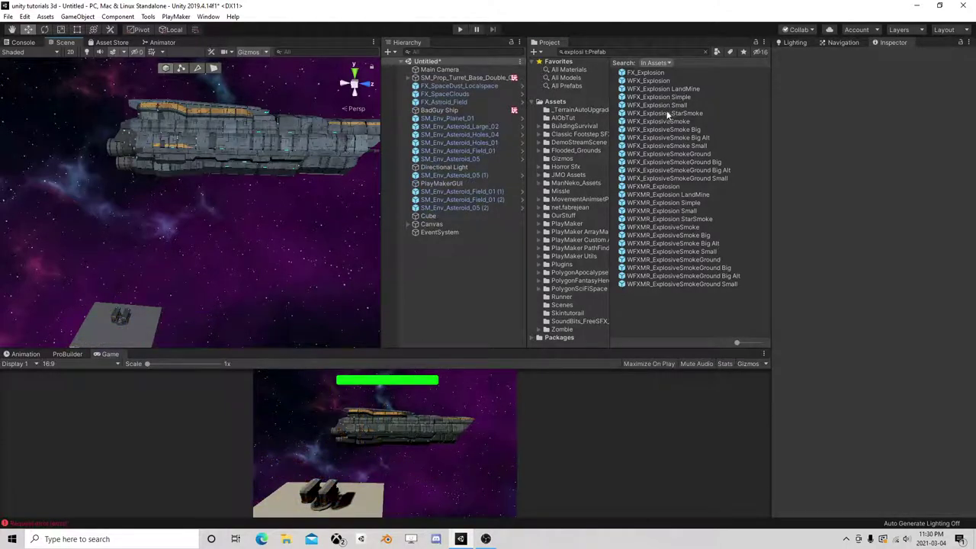
key("Delete")
left_click_drag(654, 76, 441, 110)
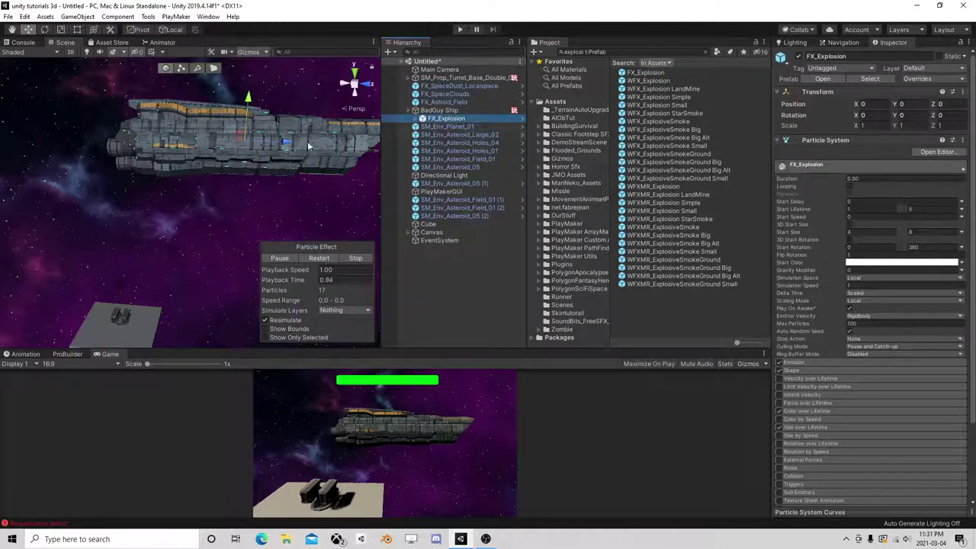
Scale FX_Explosion to 5, 5, 5, slide it along the ship, and duplicate it
left_click(863, 125)
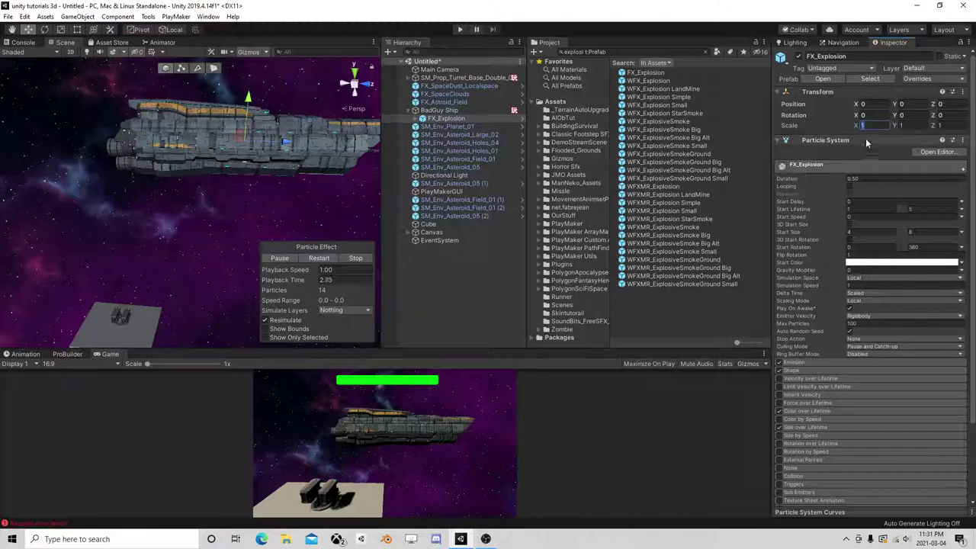
type("5")
key("Tab")
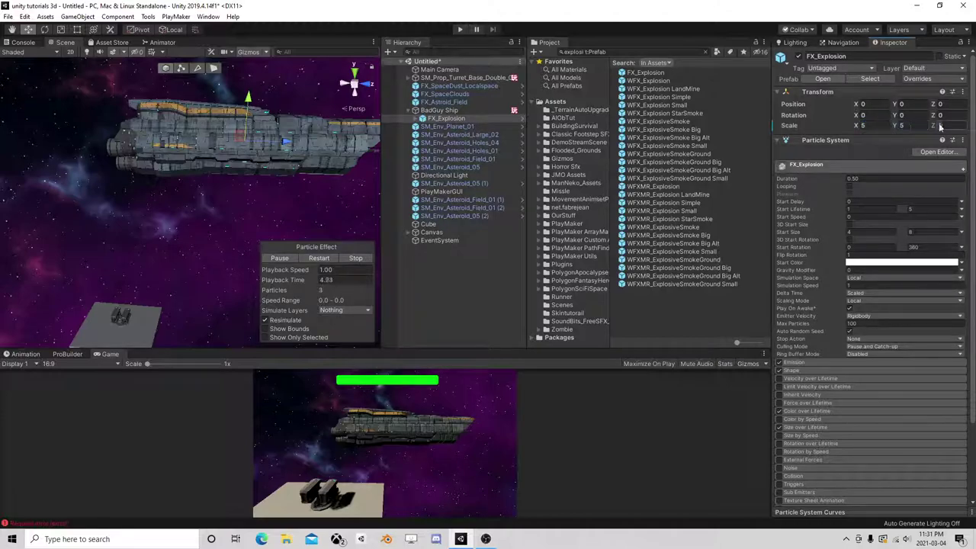
type("5")
key("Return")
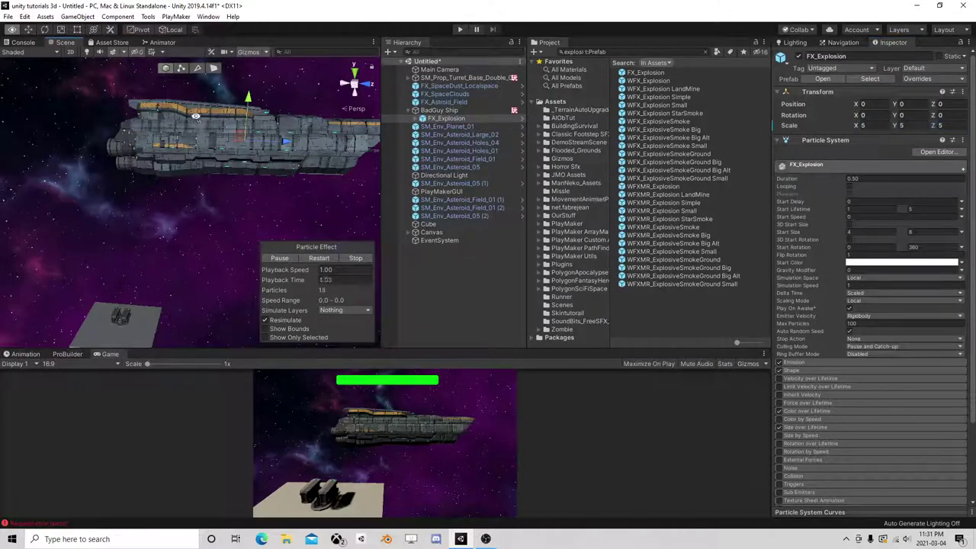
mouse_move(260, 164)
middle_mouse_down()
mouse_move(225, 130)
mouse_move(191, 188)
middle_mouse_up()
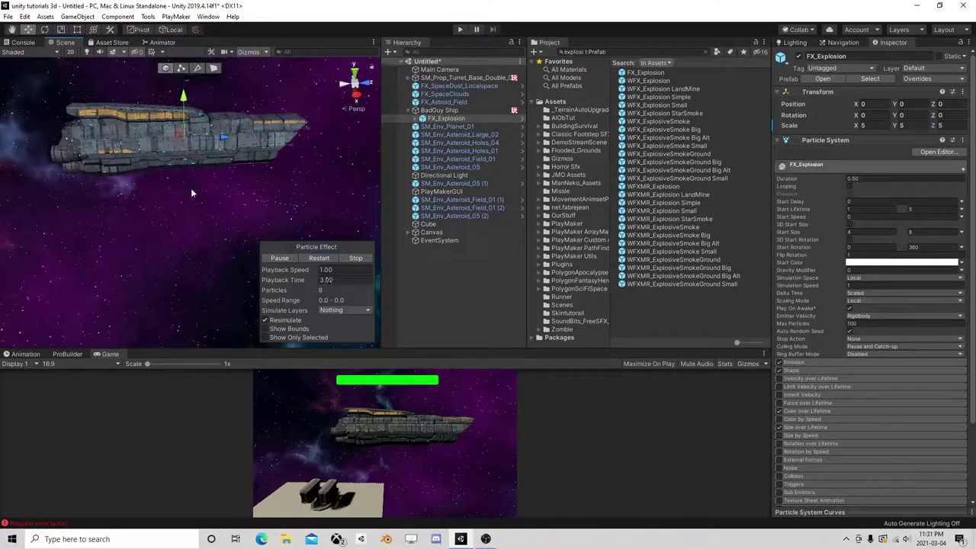
mouse_move(211, 139)
left_mouse_down()
mouse_move(332, 139)
mouse_move(116, 145)
left_mouse_up()
key("ctrl+d")
key("ctrl+d")
key("ctrl+d")
key("ctrl+d")
key("ctrl+d")
key("ctrl+d")
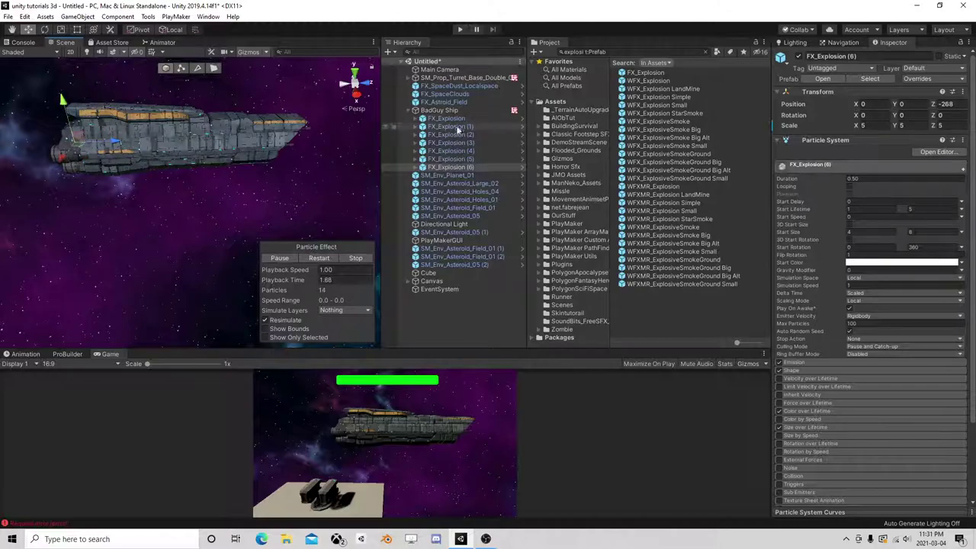
Duplicate selected explosions twice, moving the copies down and then back up the ship
left_click(450, 150, "ctrl")
left_click(450, 142, "ctrl")
left_click(450, 126, "ctrl")
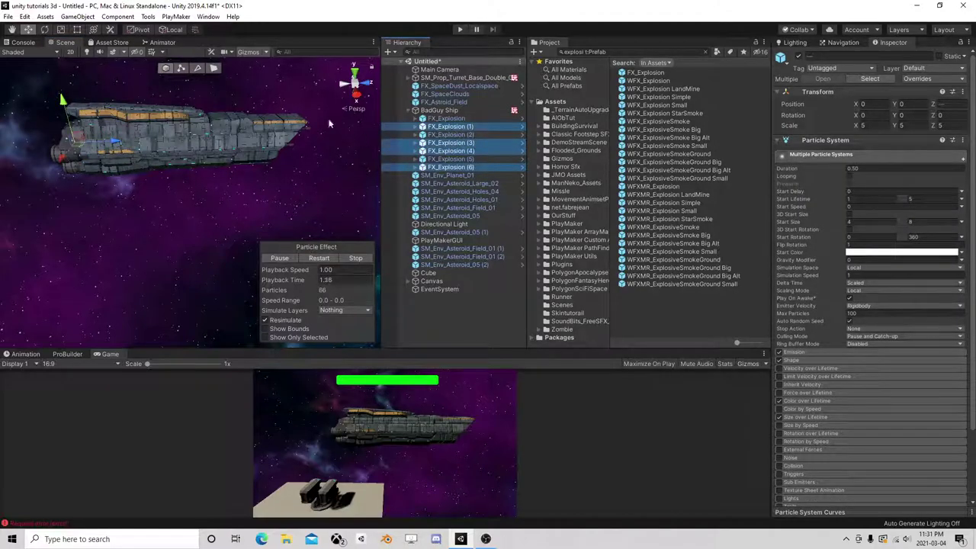
key("ctrl+d")
left_click_drag(241, 95, 241, 106)
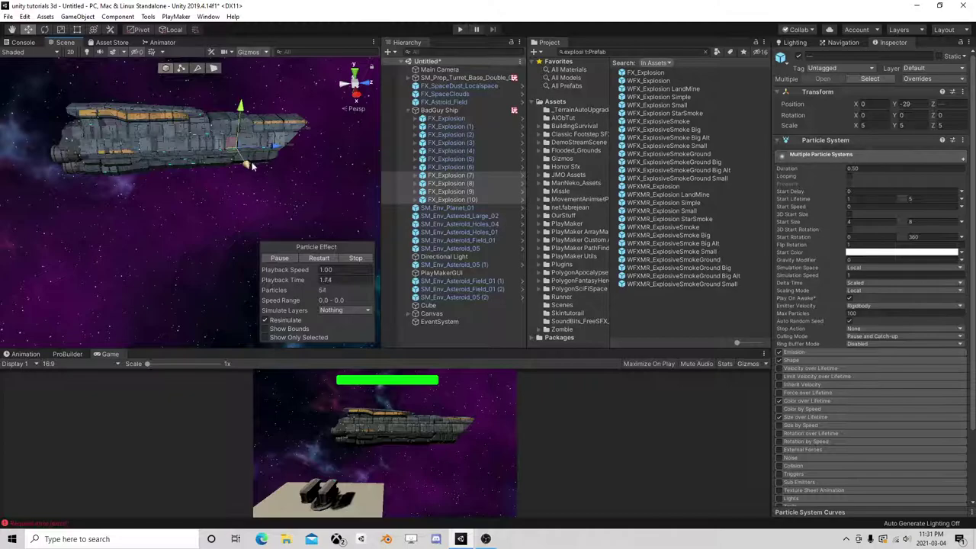
left_click(456, 167)
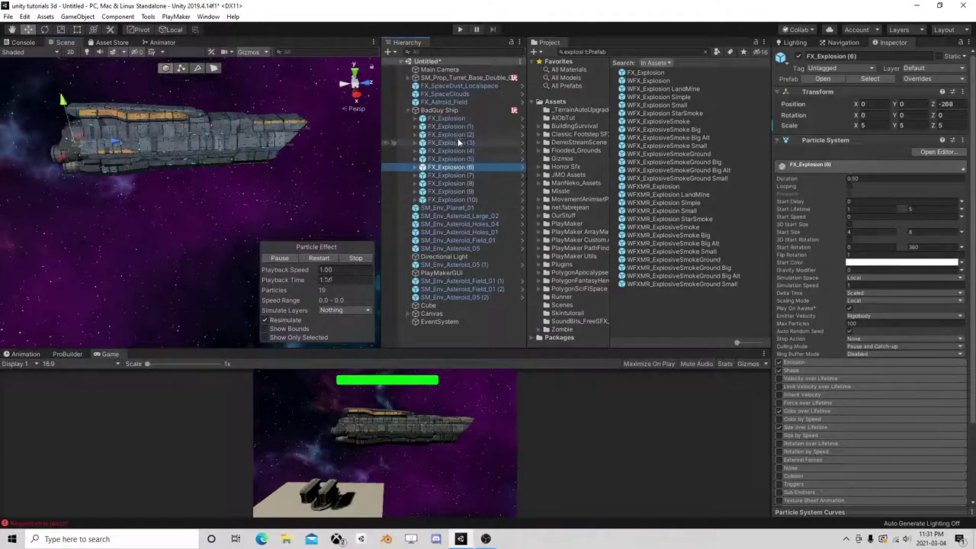
left_click(458, 143, "shift")
key("ctrl+d")
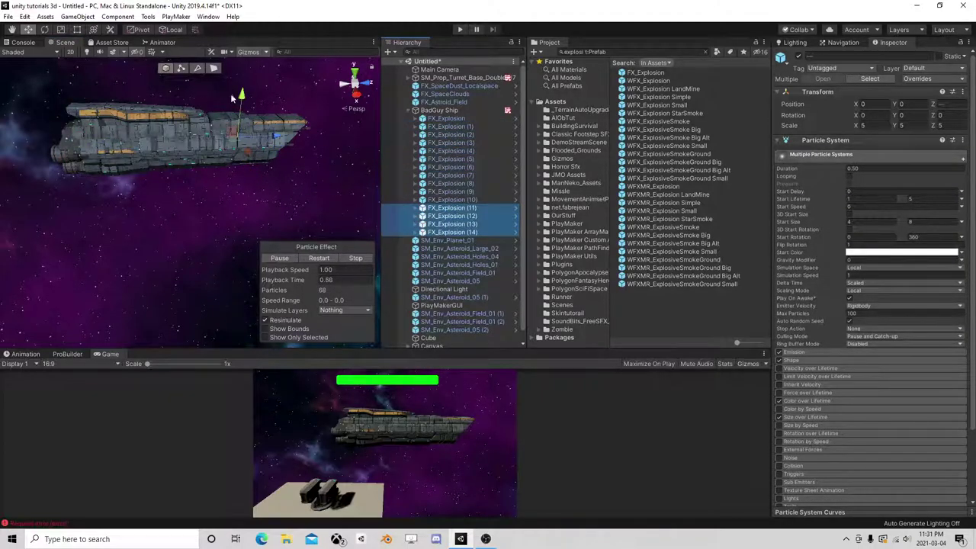
left_click_drag(233, 98, 255, 107)
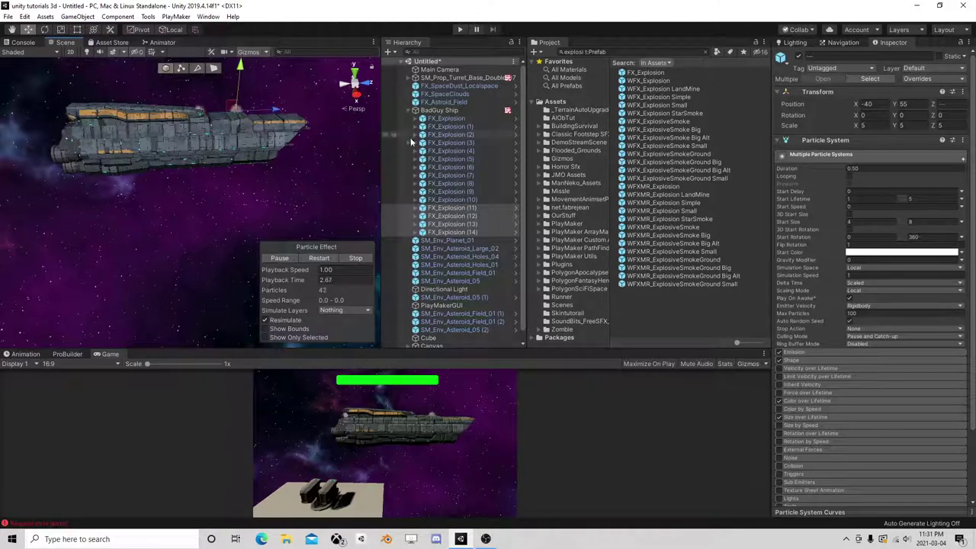
Duplicate five more explosions and shift the copies left along the ship
left_click(450, 126)
left_click(450, 151, "ctrl")
left_click(450, 176, "ctrl")
left_click(458, 208, "ctrl")
left_click(458, 224, "ctrl")
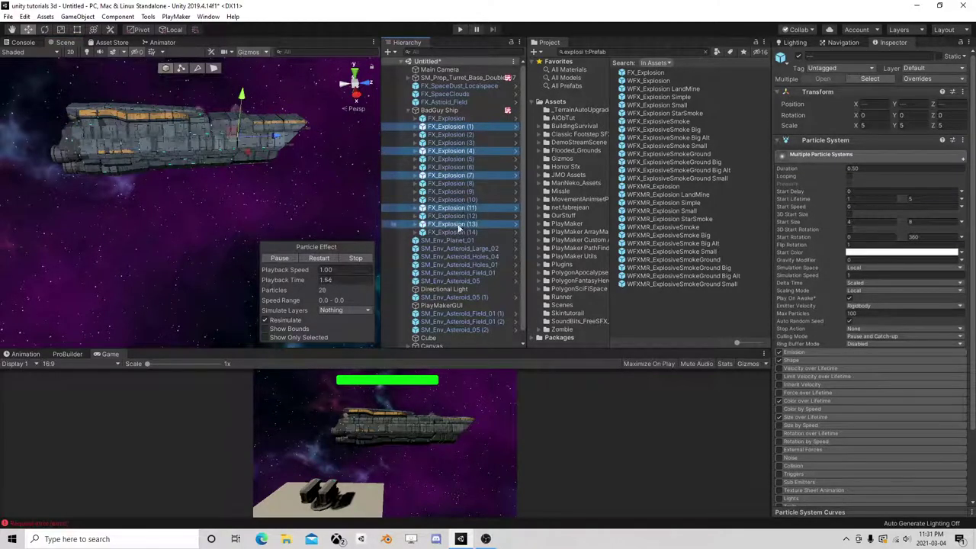
key("ctrl+d")
left_click_drag(280, 142, 256, 138)
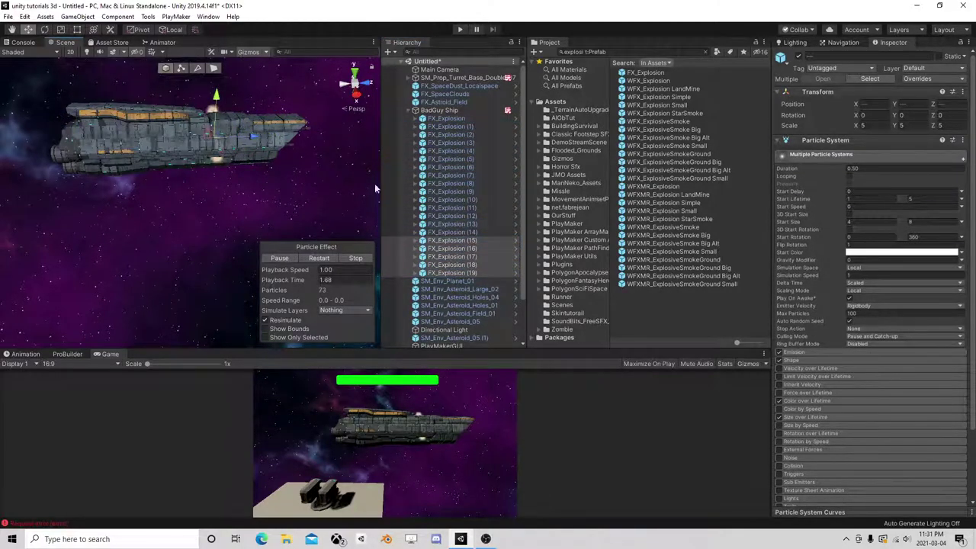
Duplicate a scattered set of six explosions and move the copies down and right
left_click(457, 273)
left_click(454, 240, "ctrl")
left_click(454, 199, "ctrl")
left_click(454, 167, "ctrl")
left_click(454, 143, "ctrl")
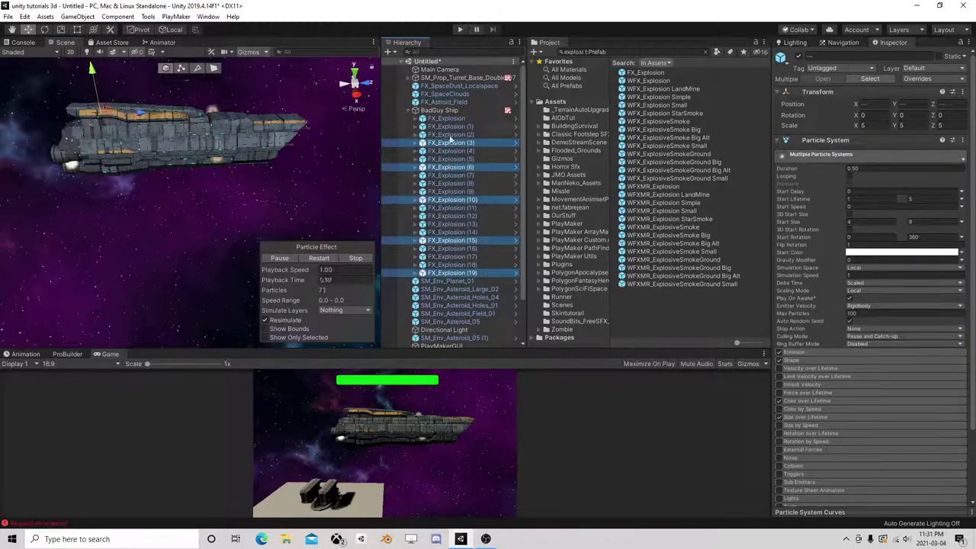
left_click(453, 126, "ctrl")
key("ctrl+d")
mouse_move(120, 83)
left_mouse_down()
mouse_move(129, 112)
mouse_move(101, 96)
left_mouse_up()
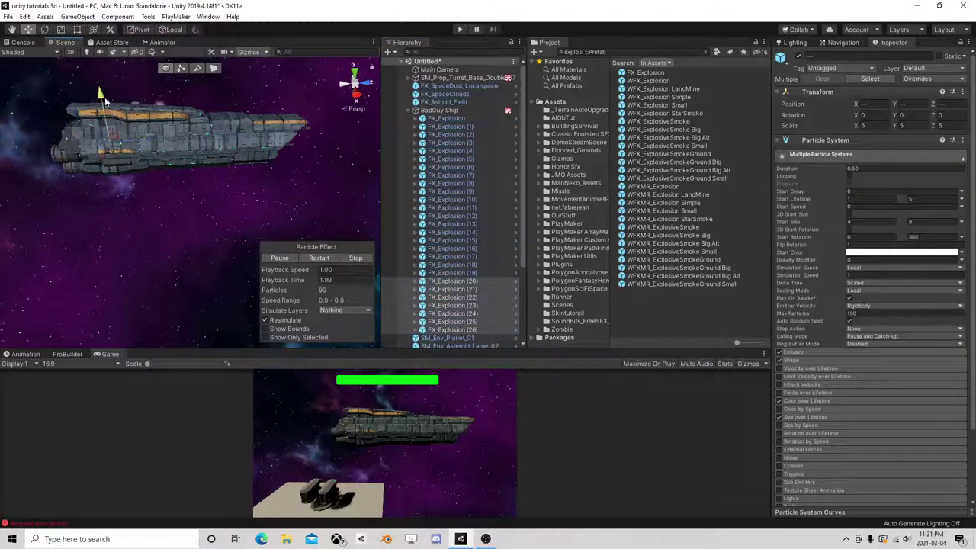
Select FX_Explosion through FX_Explosion (26) and deactivate them all
left_click(453, 120)
left_click(464, 328, "shift")
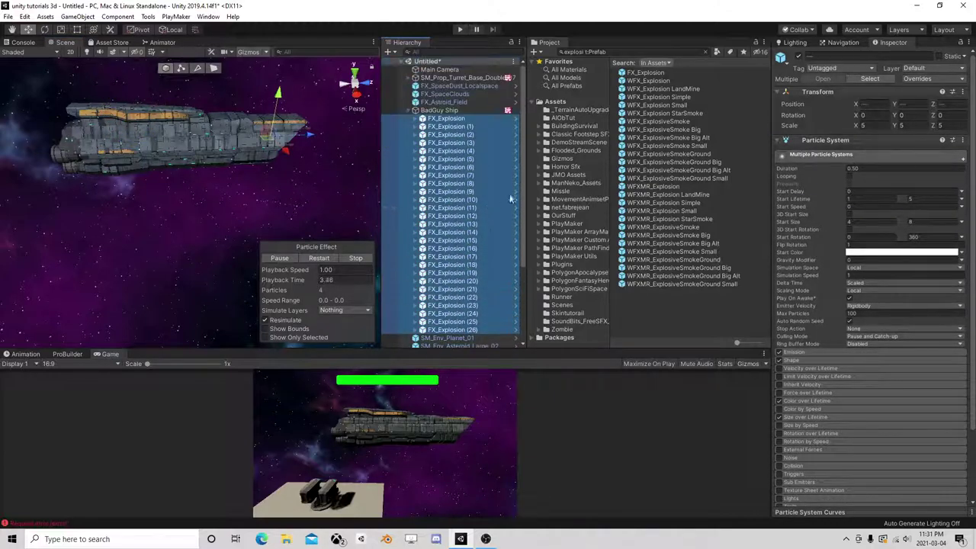
left_click(789, 57)
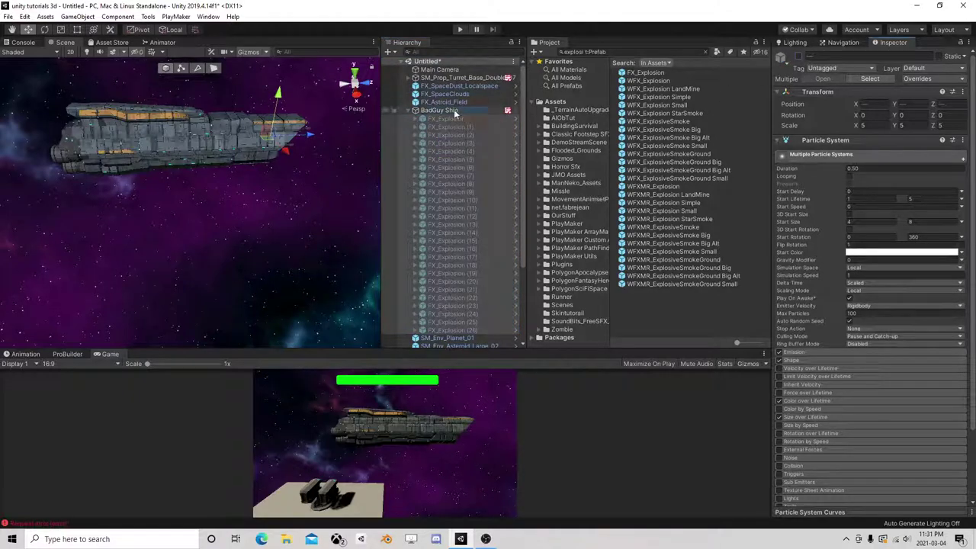
Open the BadGuy Ship's Health FSM in the PlayMaker editor and view its variables
left_click(453, 109)
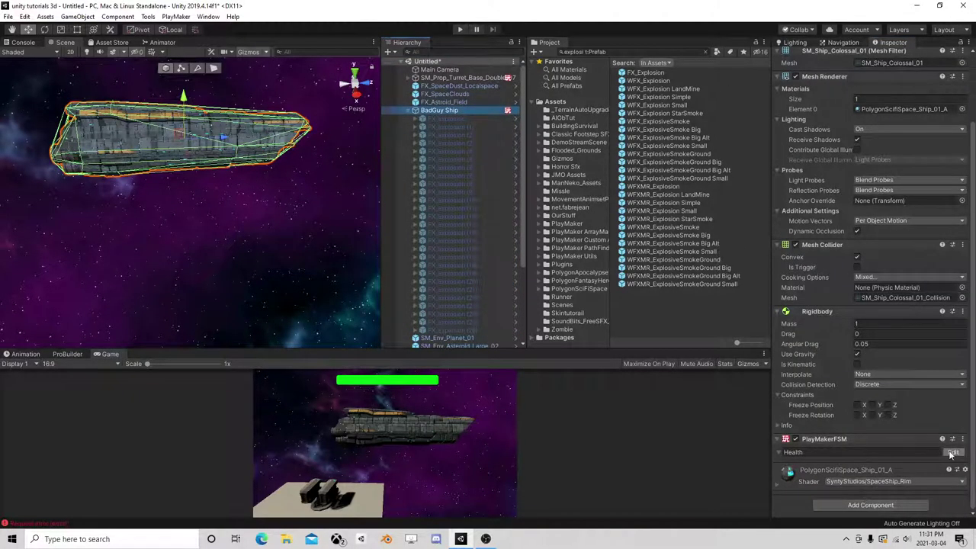
left_click(953, 452)
left_click(779, 104)
left_click_drag(775, 94, 286, 89)
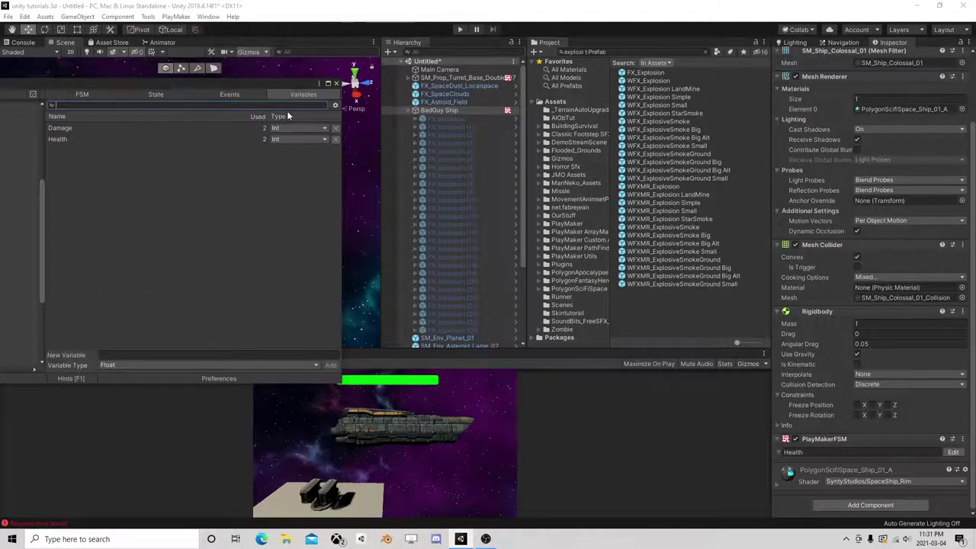
Create an empty child named Death under BadGuy Ship and move all FX_Explosion objects into it
right_click(438, 110)
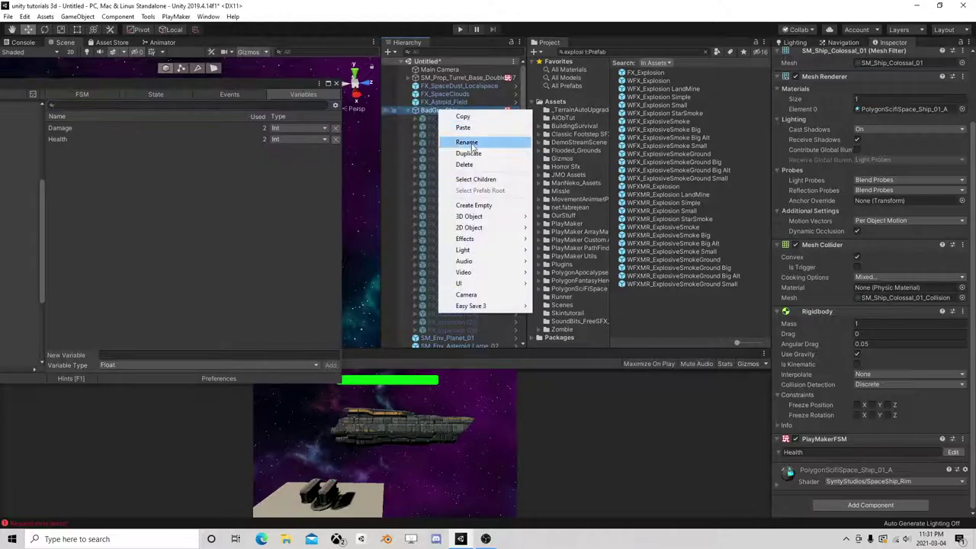
left_click(474, 204)
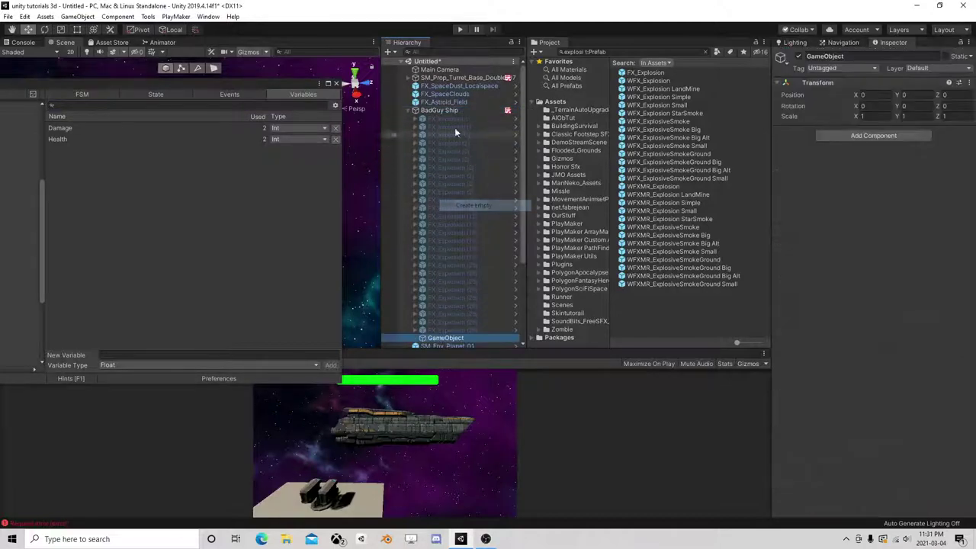
left_click(446, 338)
type("th")
key("Return")
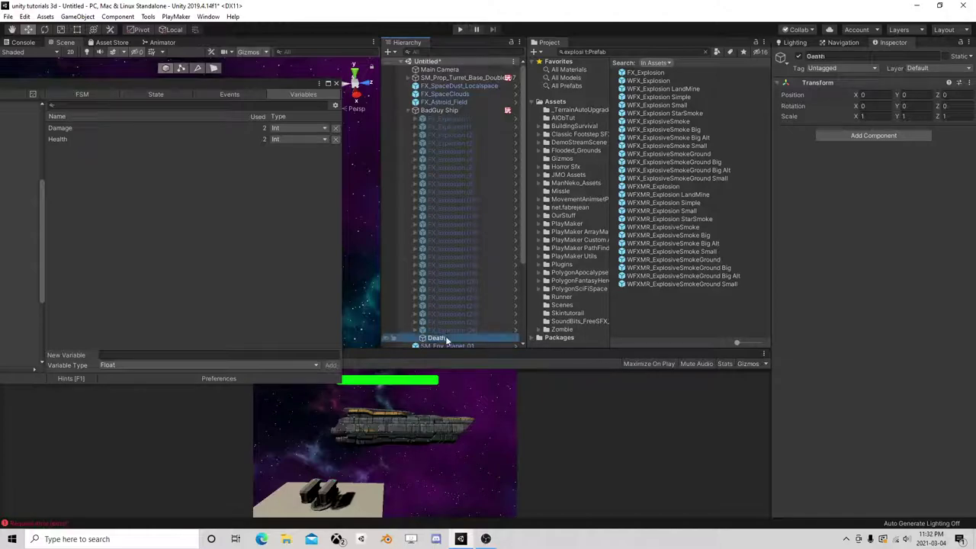
left_click(429, 330)
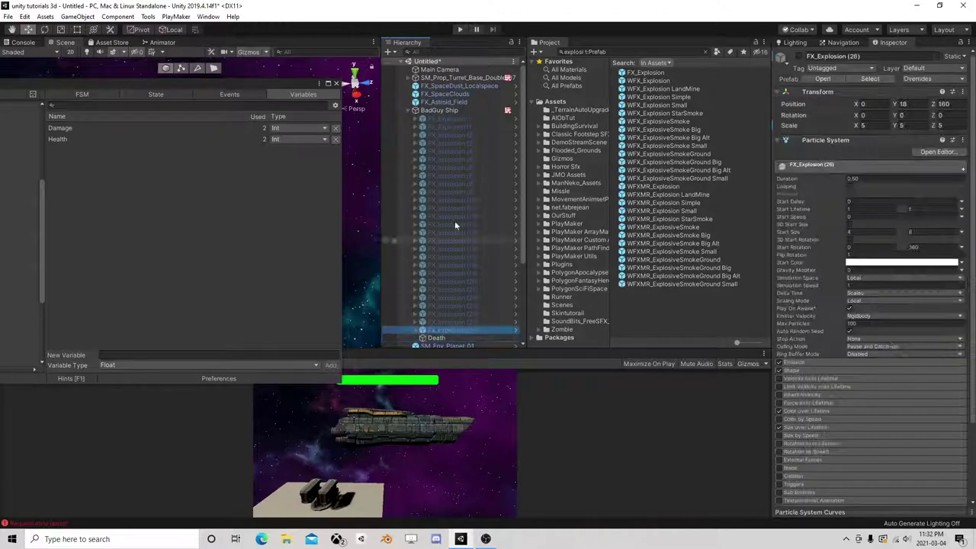
left_click(445, 119, "shift")
left_click_drag(456, 283, 436, 338)
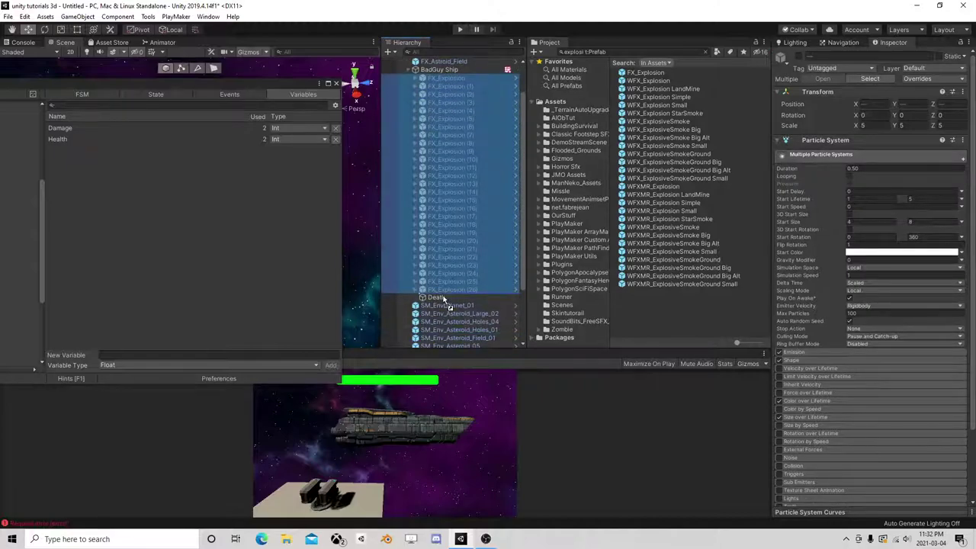
left_click(432, 78)
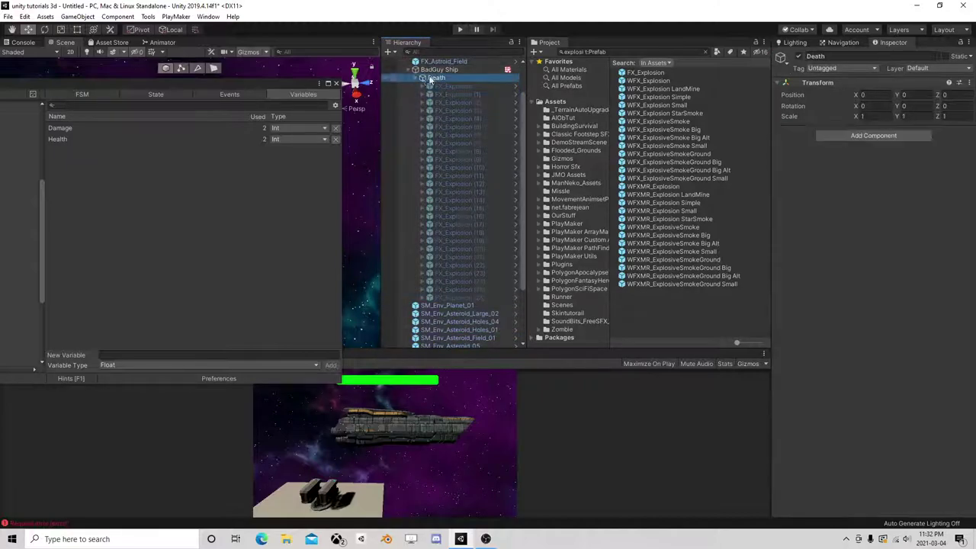
left_click(422, 78)
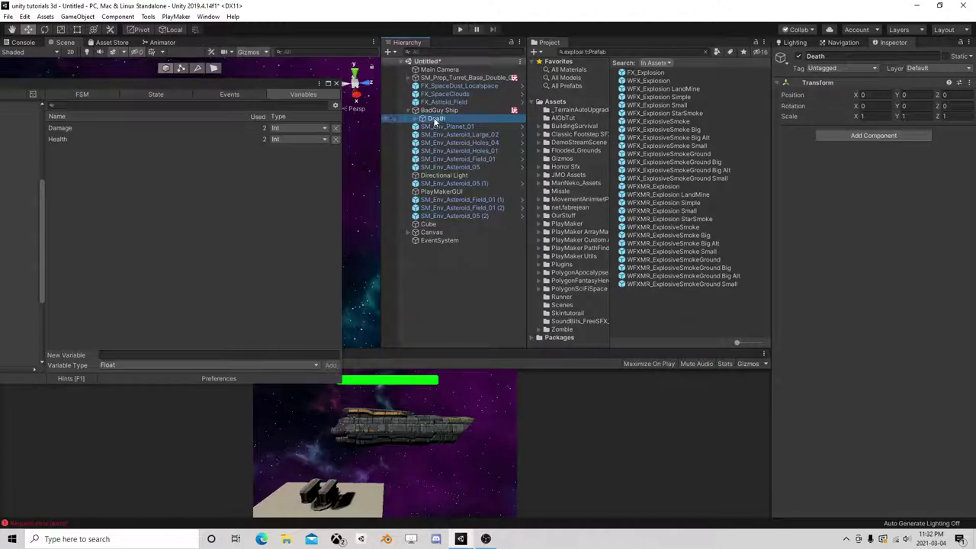
Save Death as a prefab in the Missle folder and delete it from the scene
left_click_drag(568, 193, 568, 194)
left_click(447, 119)
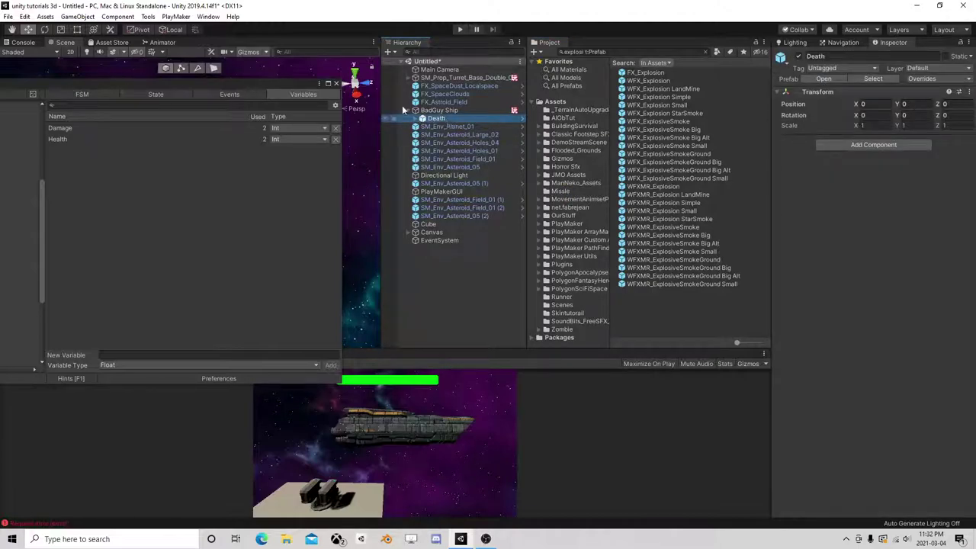
key("Delete")
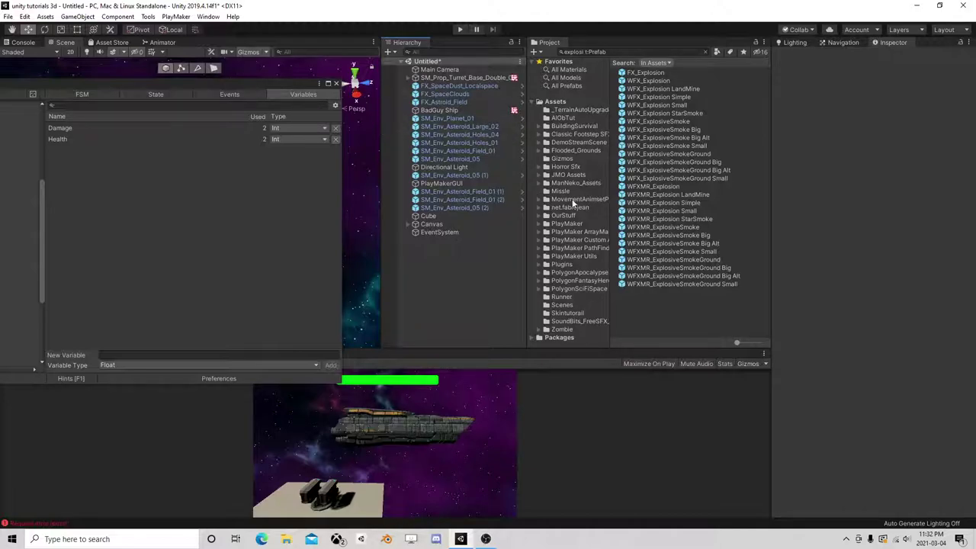
In the Death prefab, reactivate all the explosions, save it, and return to the scene
left_click(567, 193)
left_click(638, 72)
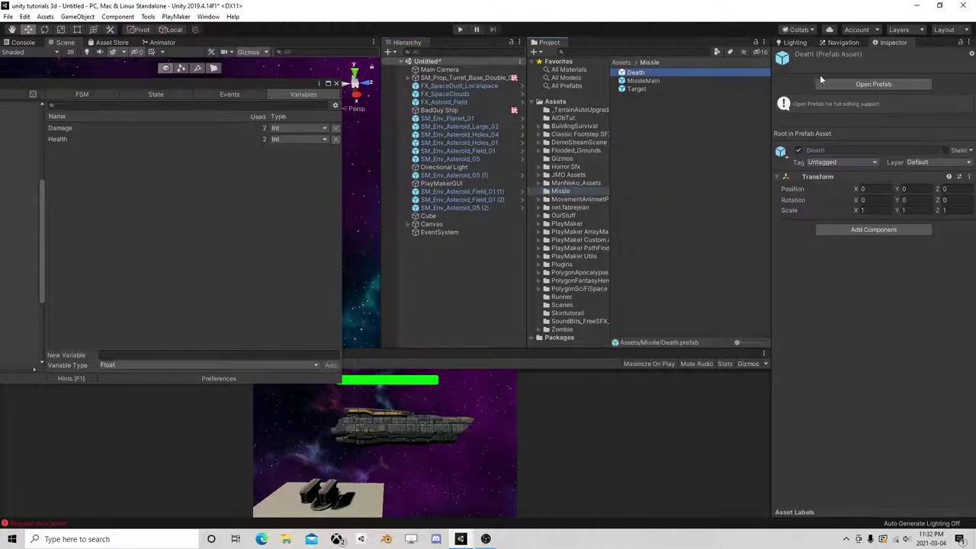
left_click(840, 83)
left_click(444, 81)
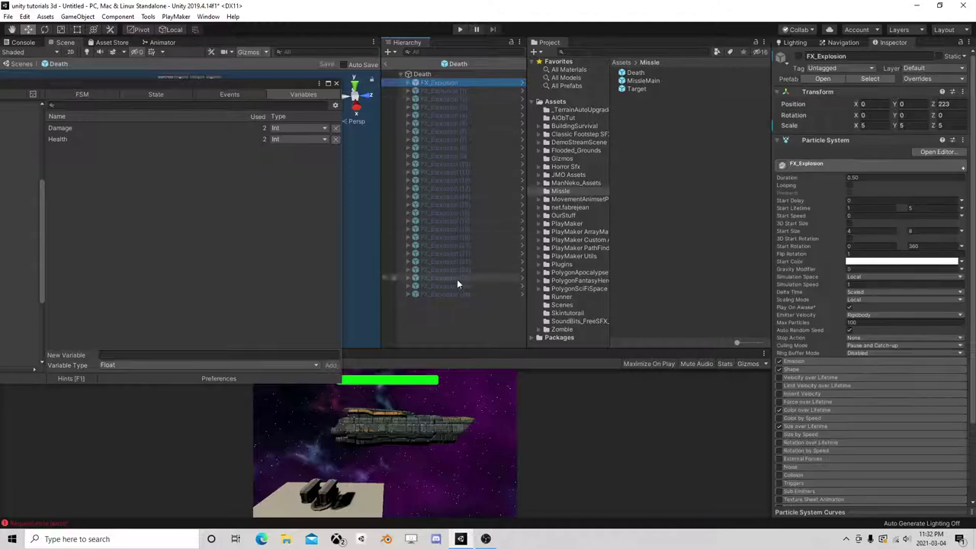
left_click(450, 295, "shift")
left_click(800, 54)
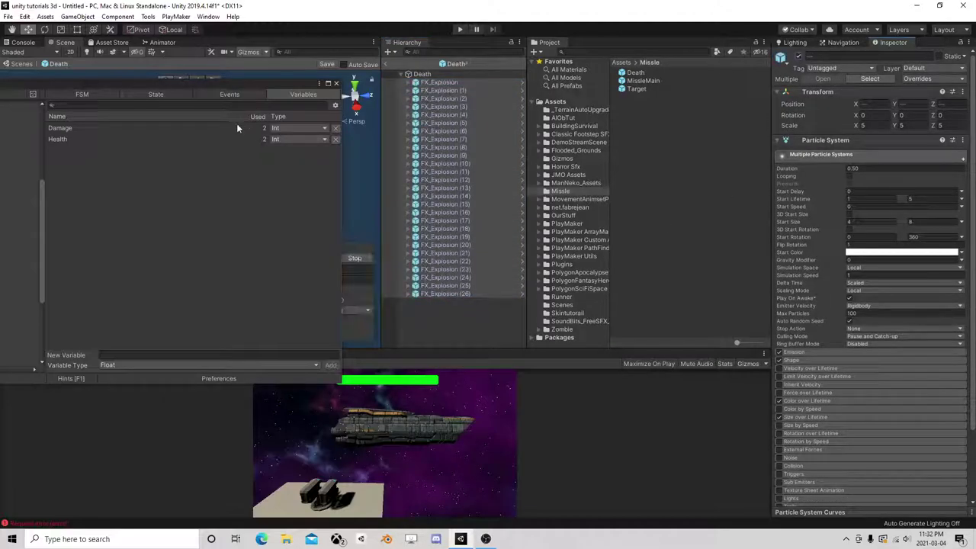
left_click_drag(260, 83, 319, 95)
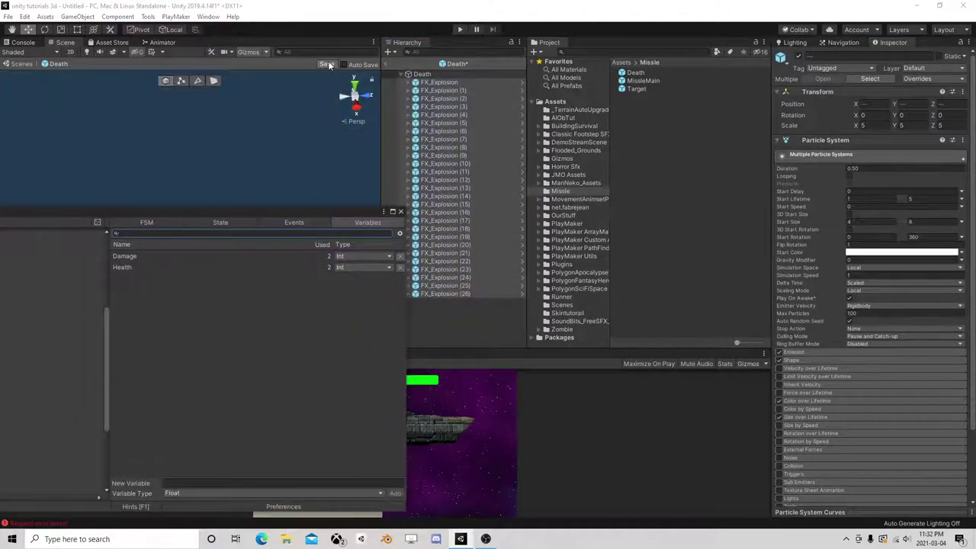
left_click(329, 64)
left_click(386, 64)
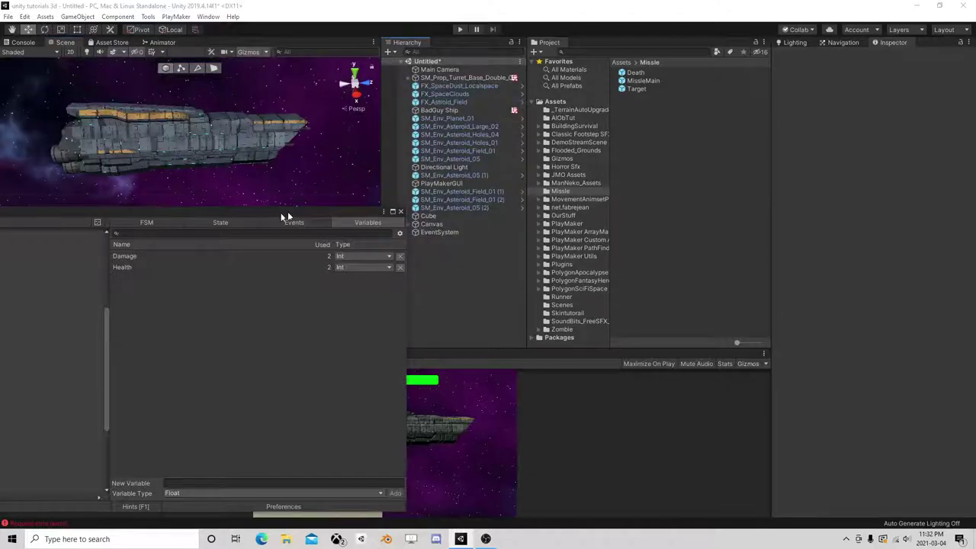
Add an Int Compare action to State 2 of the Health FSM
left_click_drag(287, 211, 595, 196)
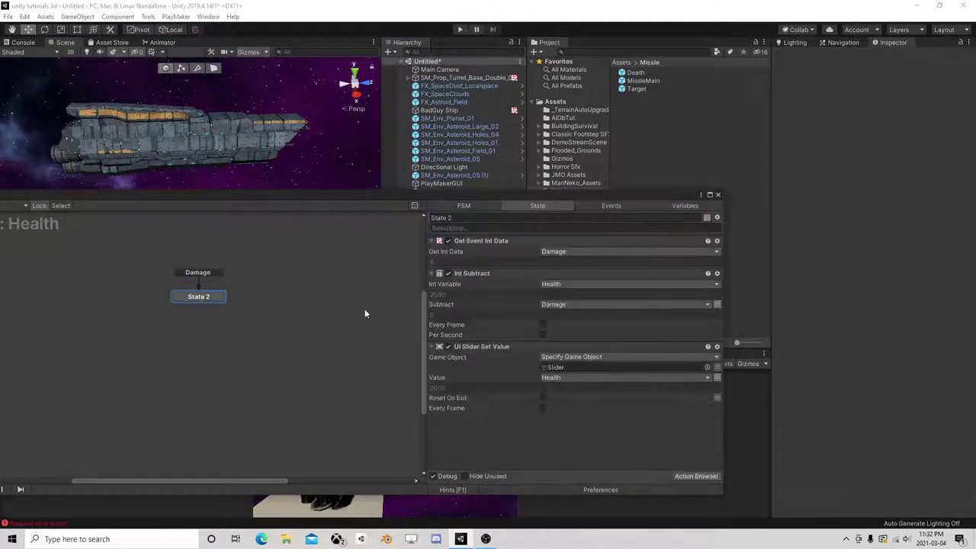
left_click(700, 476)
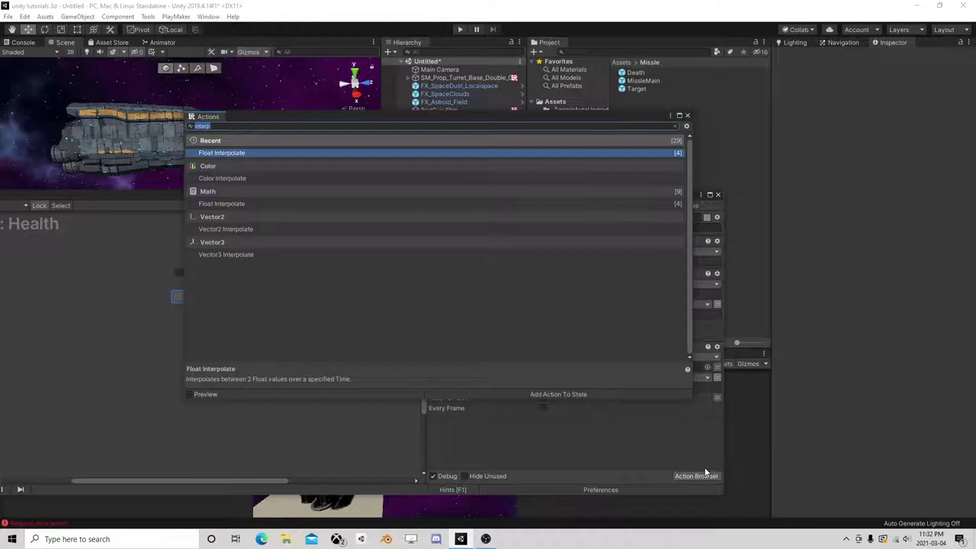
type("int compa")
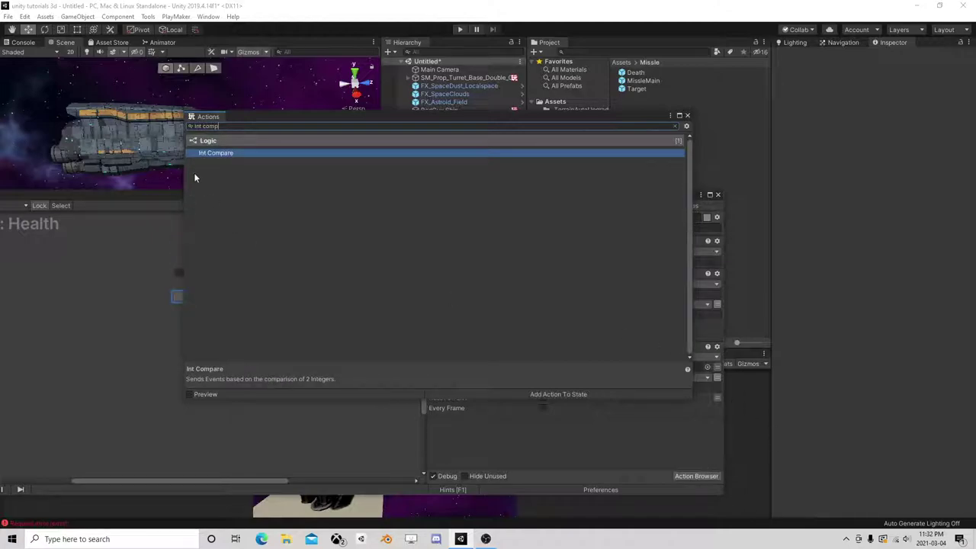
double_click(221, 153)
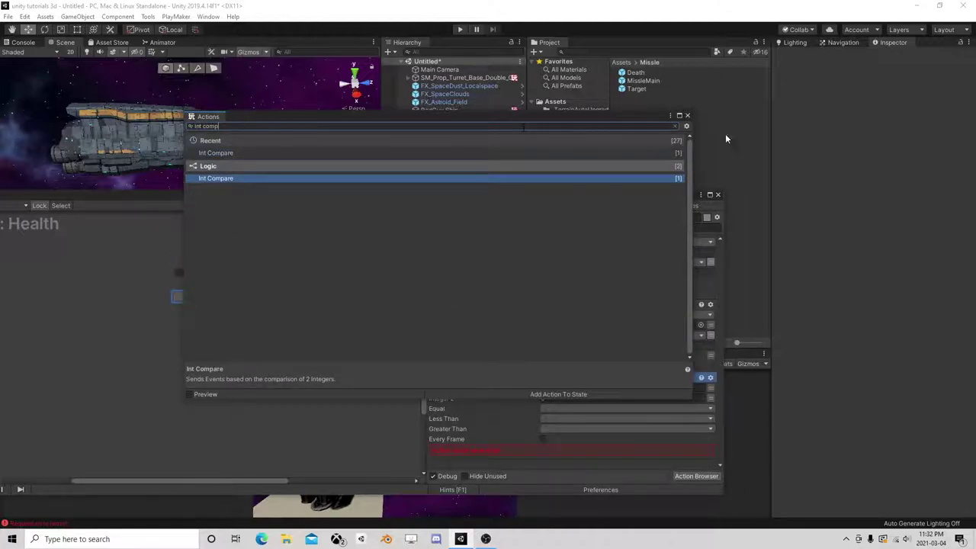
left_click(687, 116)
Compare Health with 0, sending a new Dead event when equal or less
left_click(578, 389)
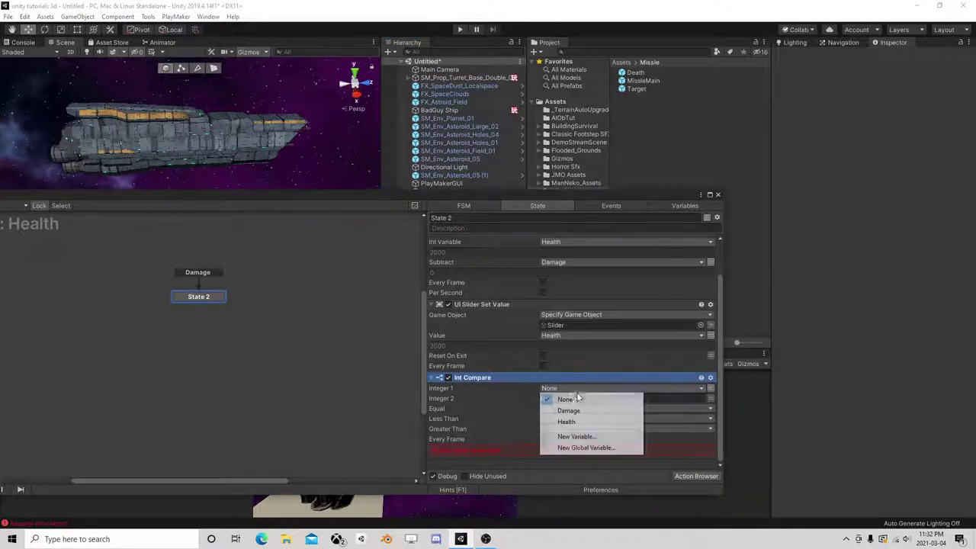
left_click(567, 422)
left_click(549, 409)
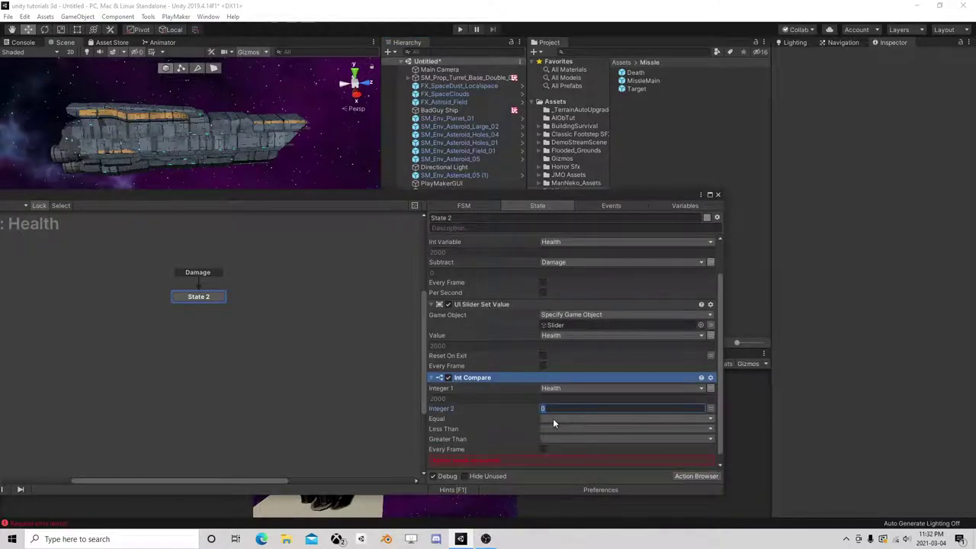
left_click(553, 418)
left_click(569, 489)
type("Dead")
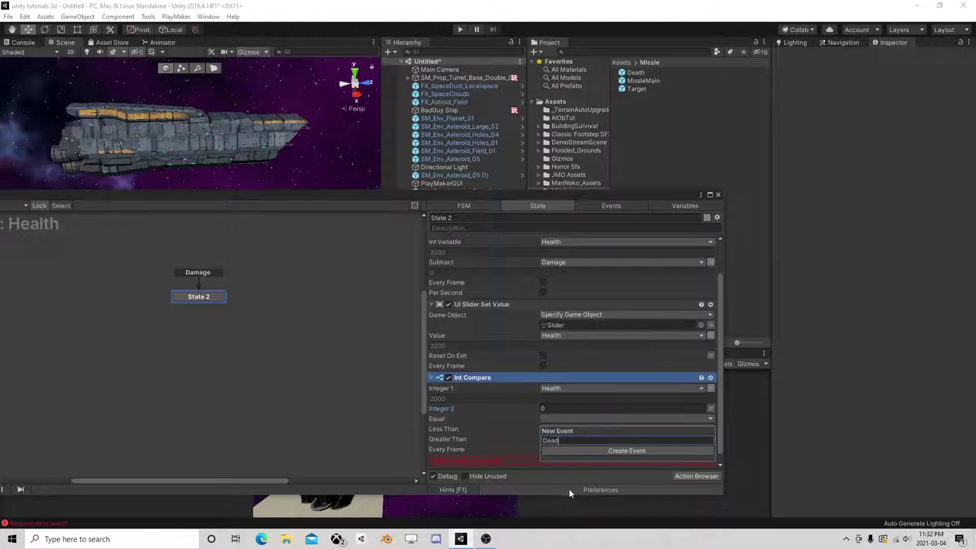
key("Return")
left_click(553, 433)
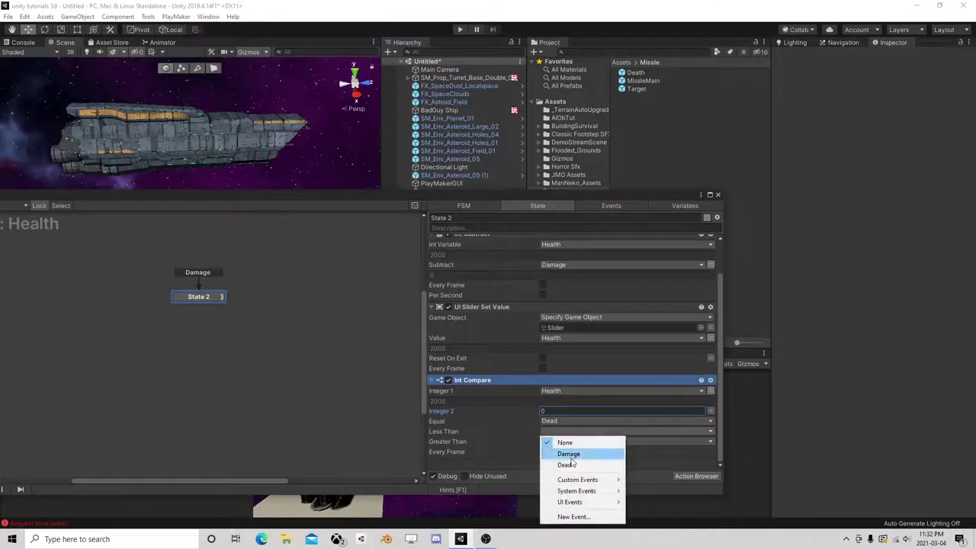
left_click(566, 462)
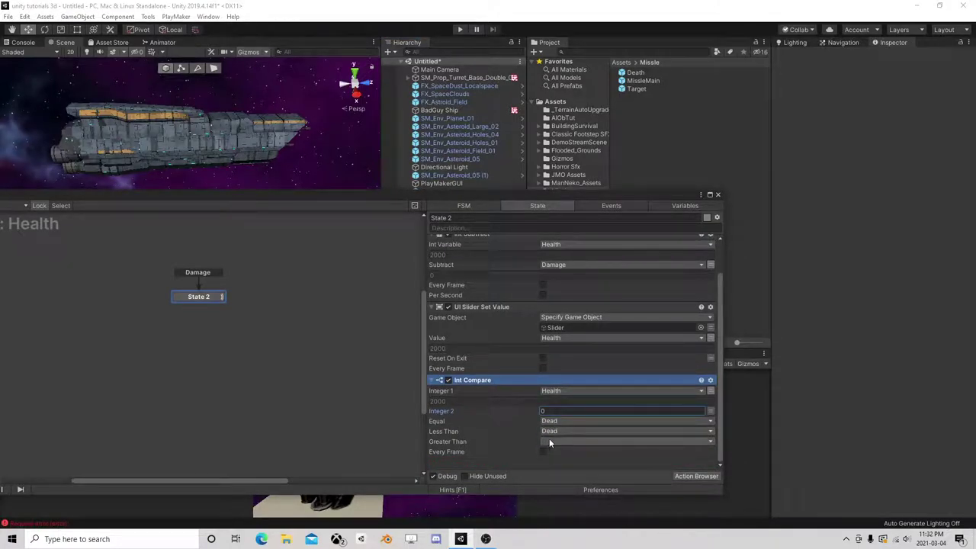
Add a Dead transition to State 2
right_click(210, 299)
mouse_move(235, 304)
left_click(351, 314)
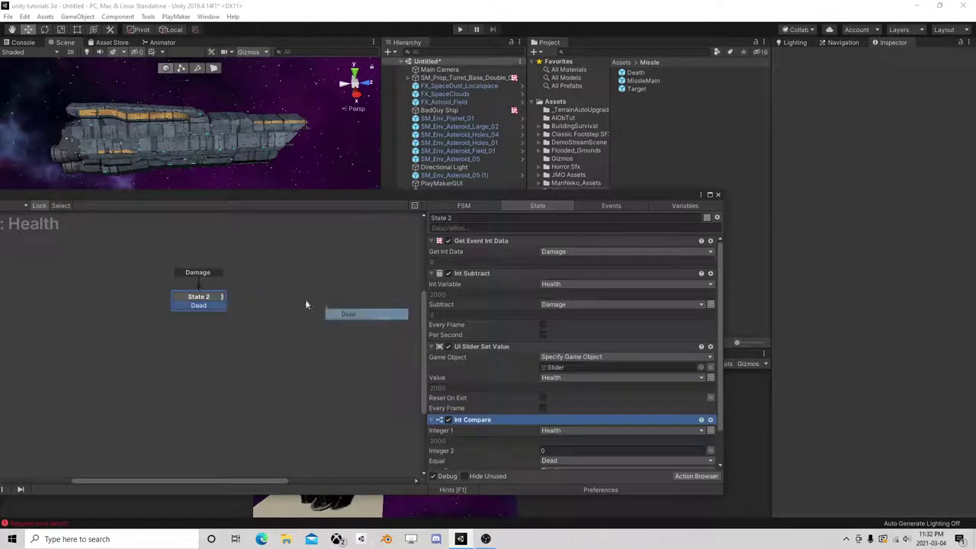
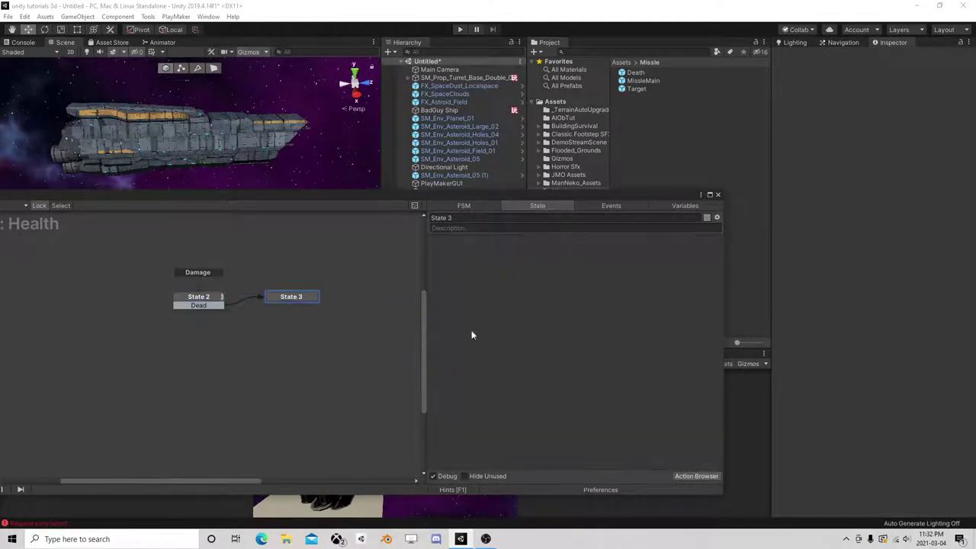
Search the Action Browser for 'destroy' and add a Destroy Self action (0.1 delay) to State 3
left_click(688, 478)
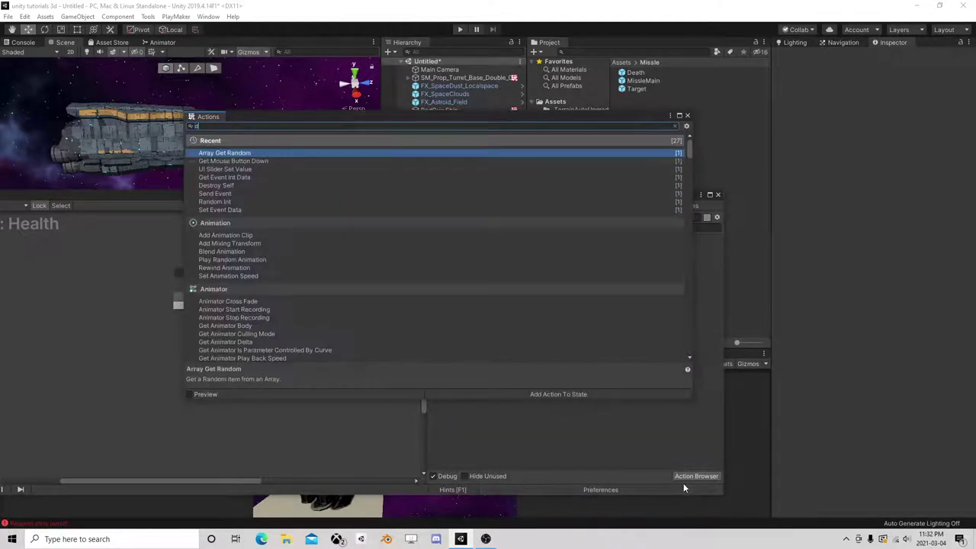
type("destroy")
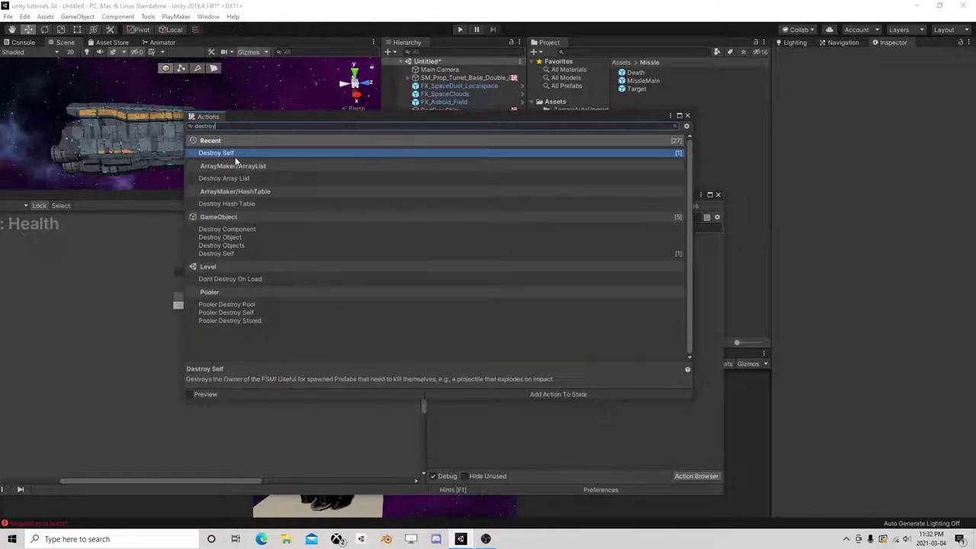
double_click(234, 153)
left_click(686, 117)
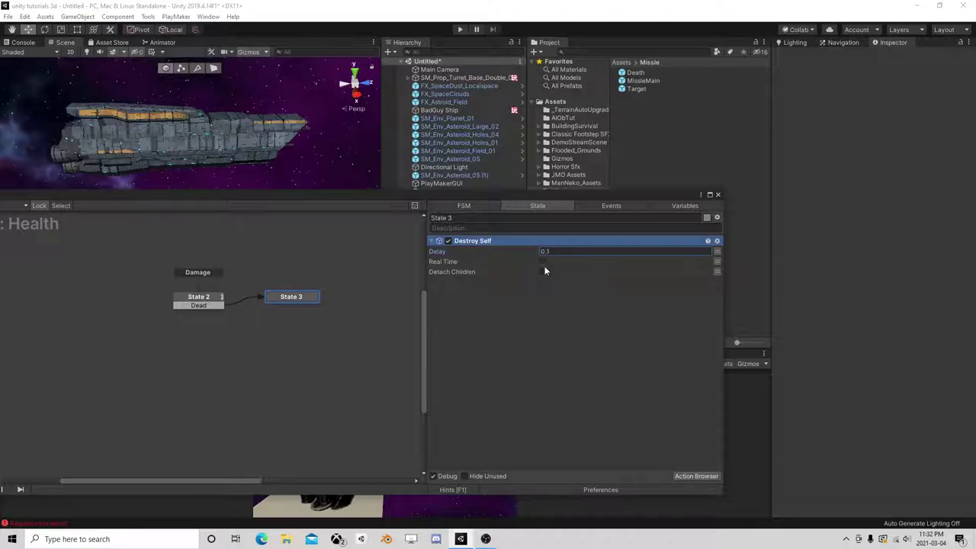
left_click(685, 476)
Add a Create Object action to State 3
type("cc")
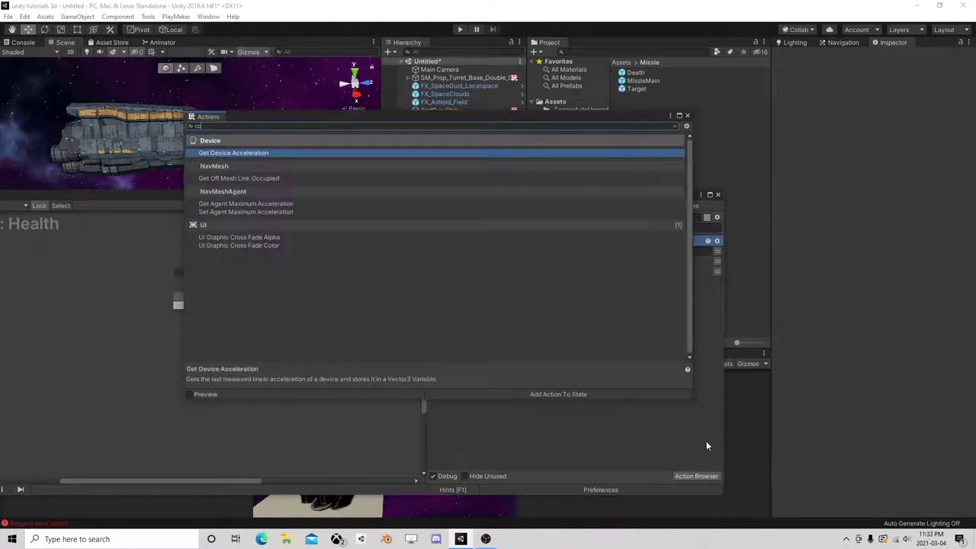
key("BackSpace")
type("reate")
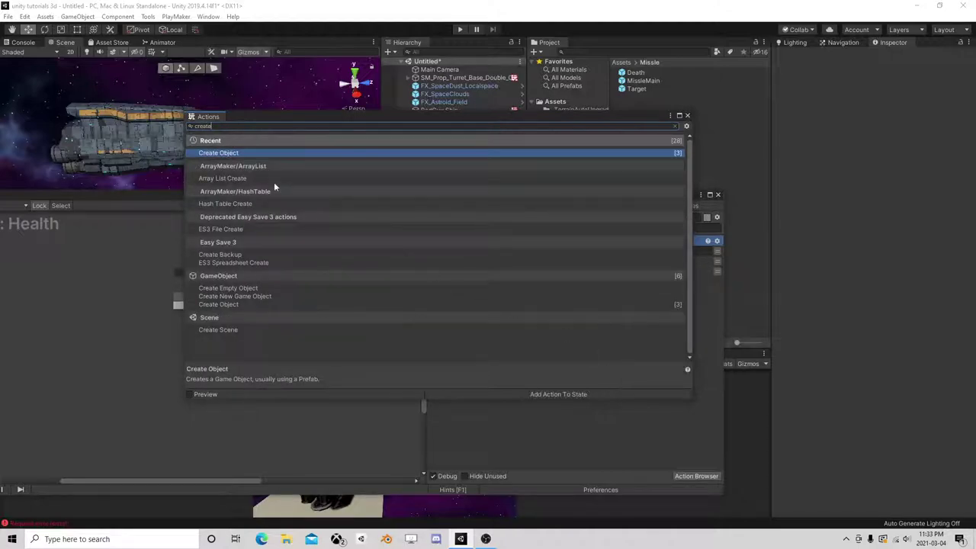
left_click(687, 115)
Set the Create Object's Game Object to the Death prefab
left_click(717, 251)
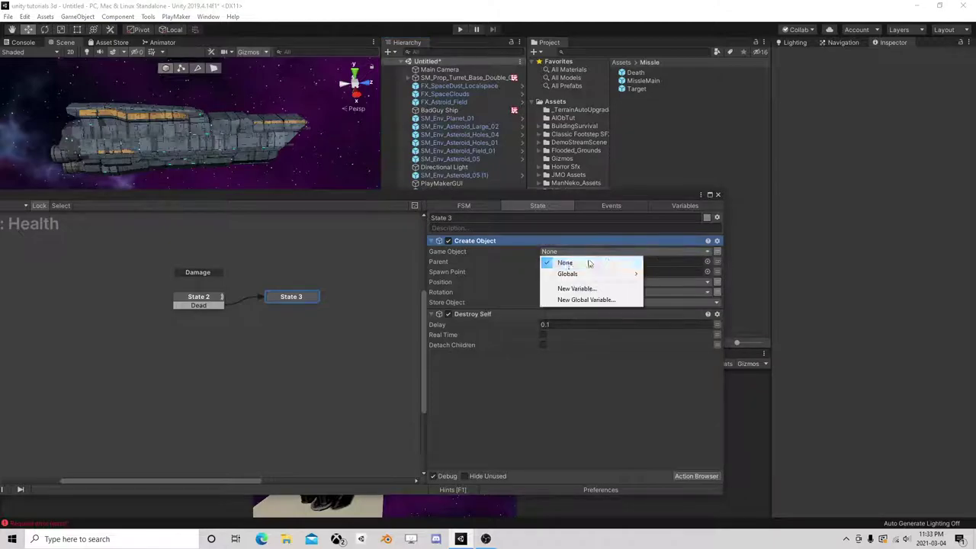
mouse_move(591, 274)
left_click(661, 274)
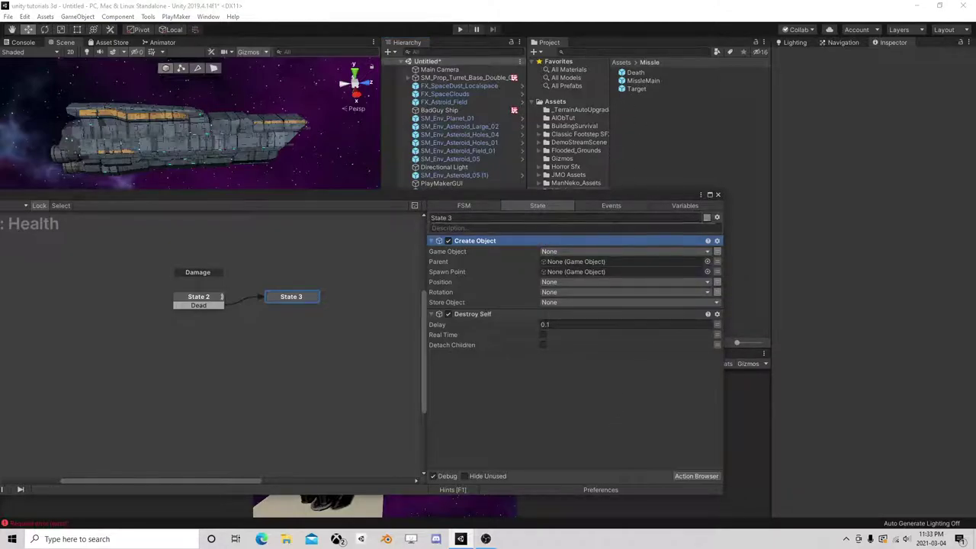
left_click(670, 204)
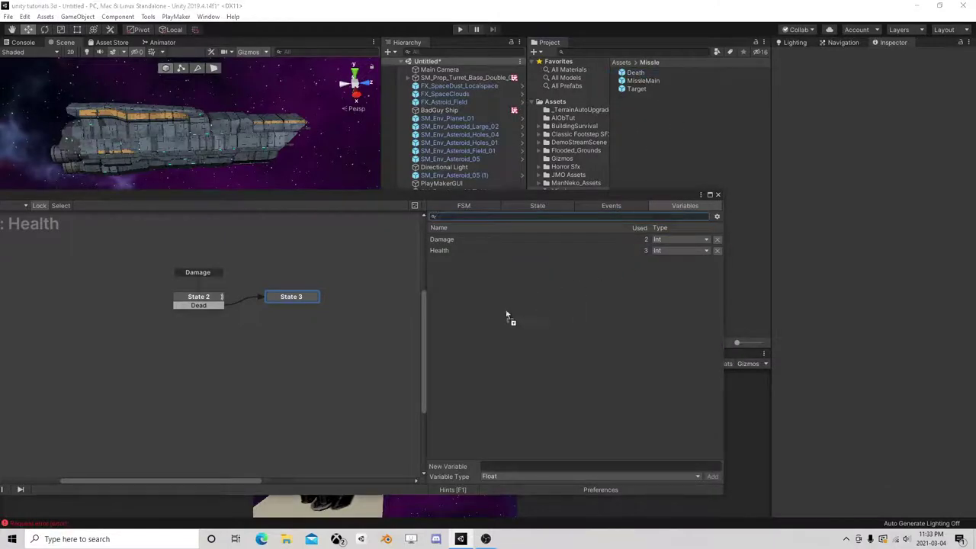
left_click(526, 250)
left_click(548, 207)
left_click(717, 251)
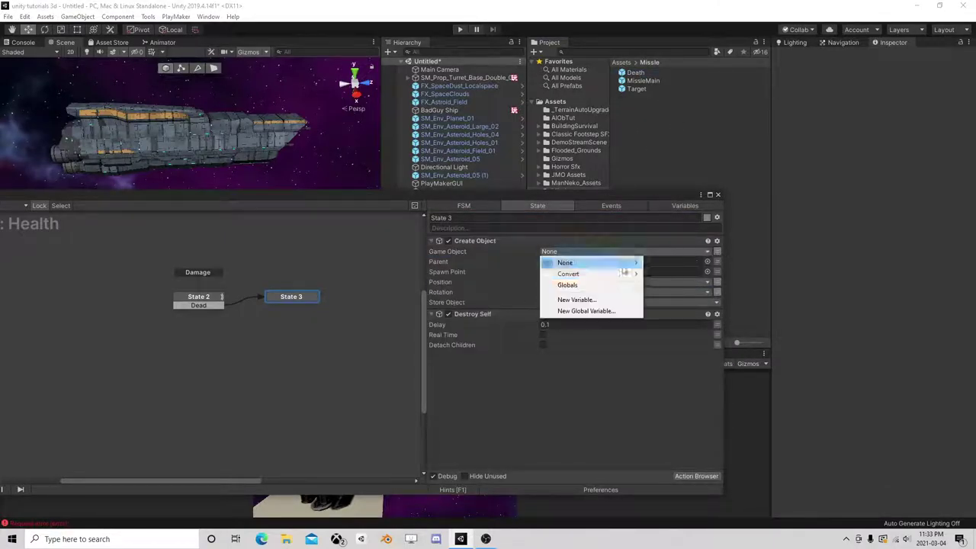
mouse_move(584, 272)
left_click(666, 273)
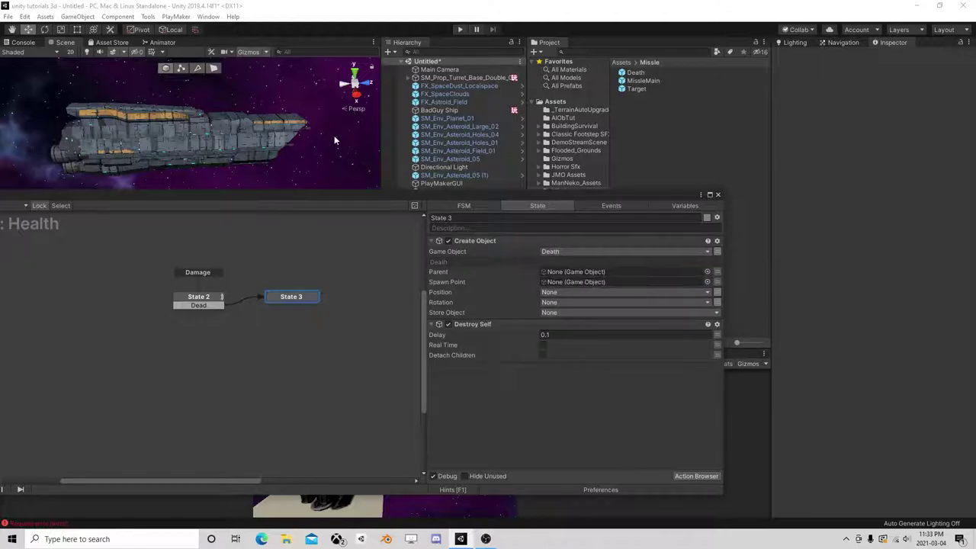
Make BadGuy Ship the spawn point, switch Parent to a variable, and close the PlayMaker editor
mouse_move(437, 110)
left_mouse_down()
mouse_move(595, 214)
mouse_move(575, 281)
left_mouse_up()
left_click(717, 273)
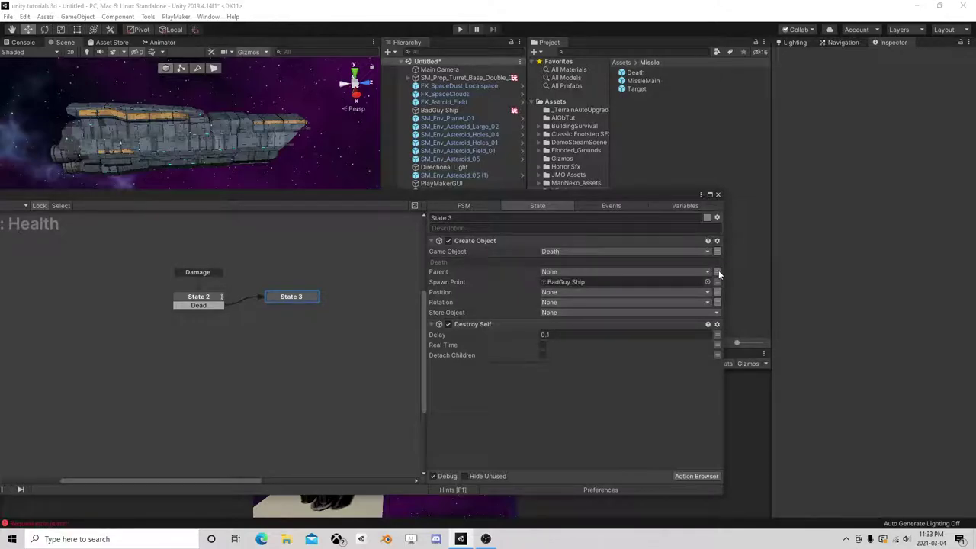
left_click(718, 194)
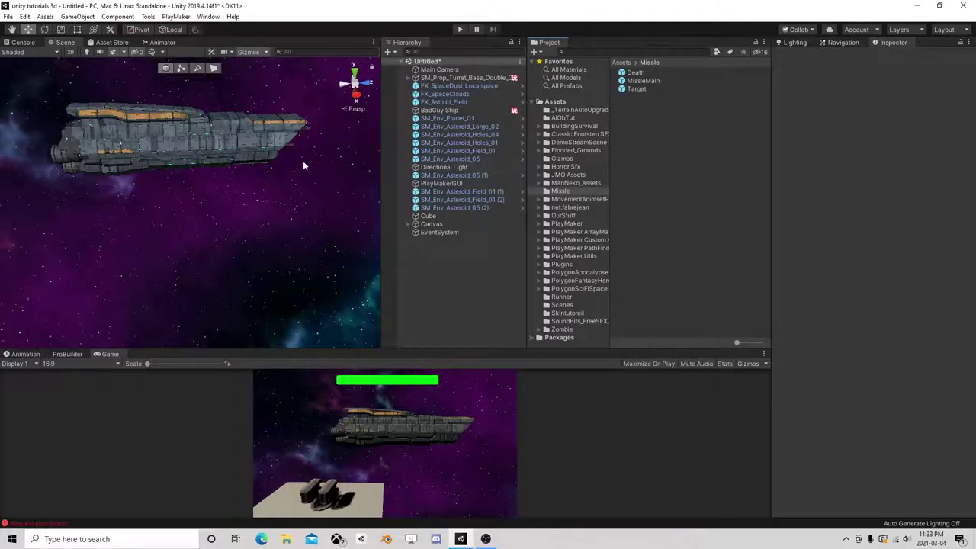
Play-test the scene to watch BadGuy Ship explode and vanish, then stop and bring OBS forward
mouse_move(303, 160)
right_mouse_down()
mouse_move(175, 228)
mouse_move(229, 247)
right_mouse_up()
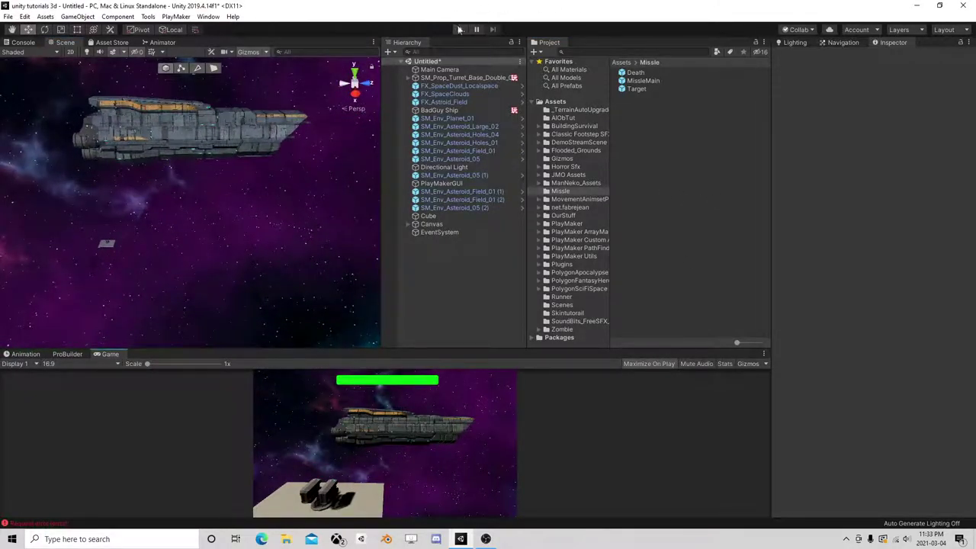
left_click(460, 29)
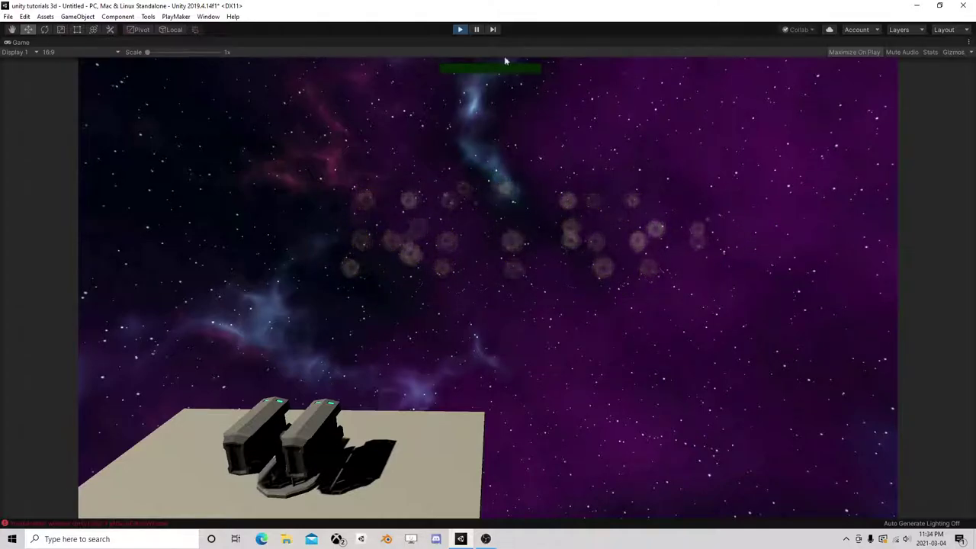
left_click(461, 31)
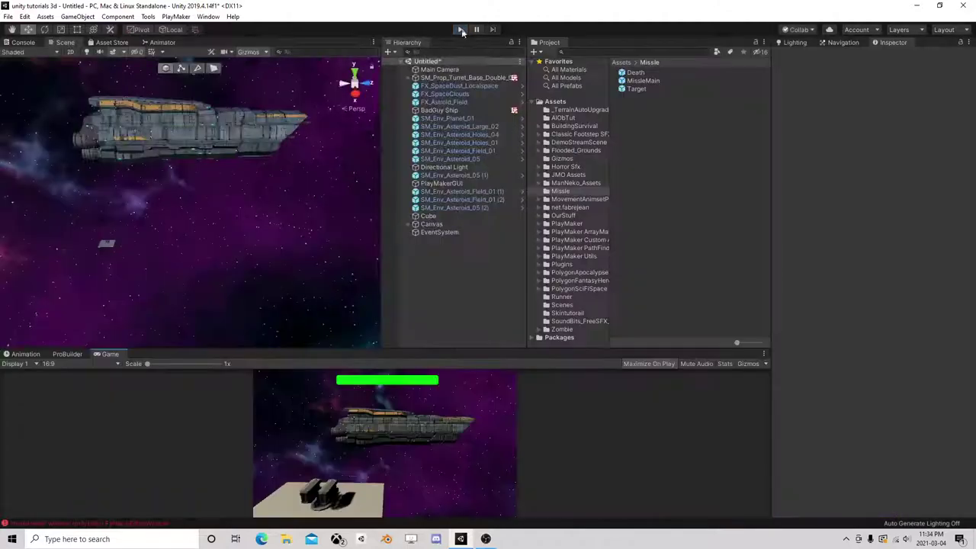
left_click(486, 539)
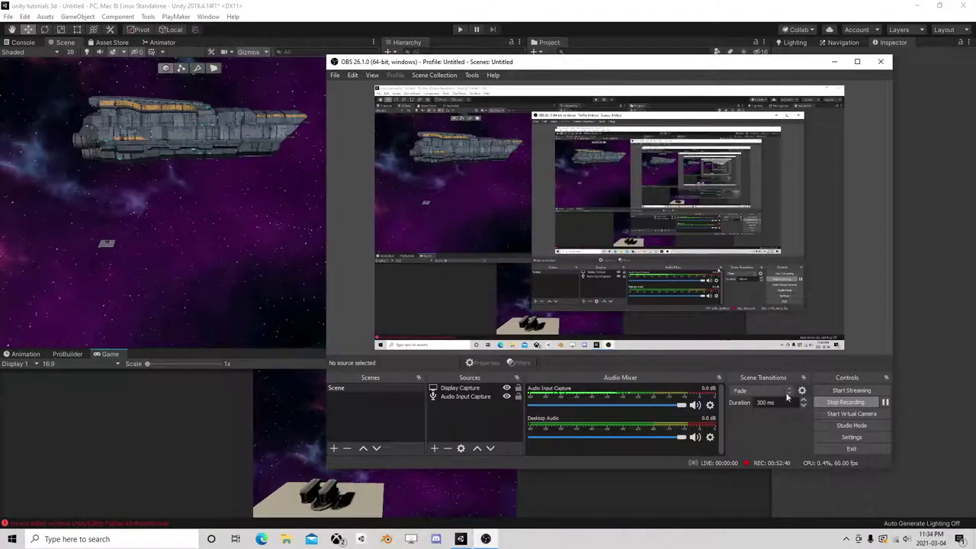